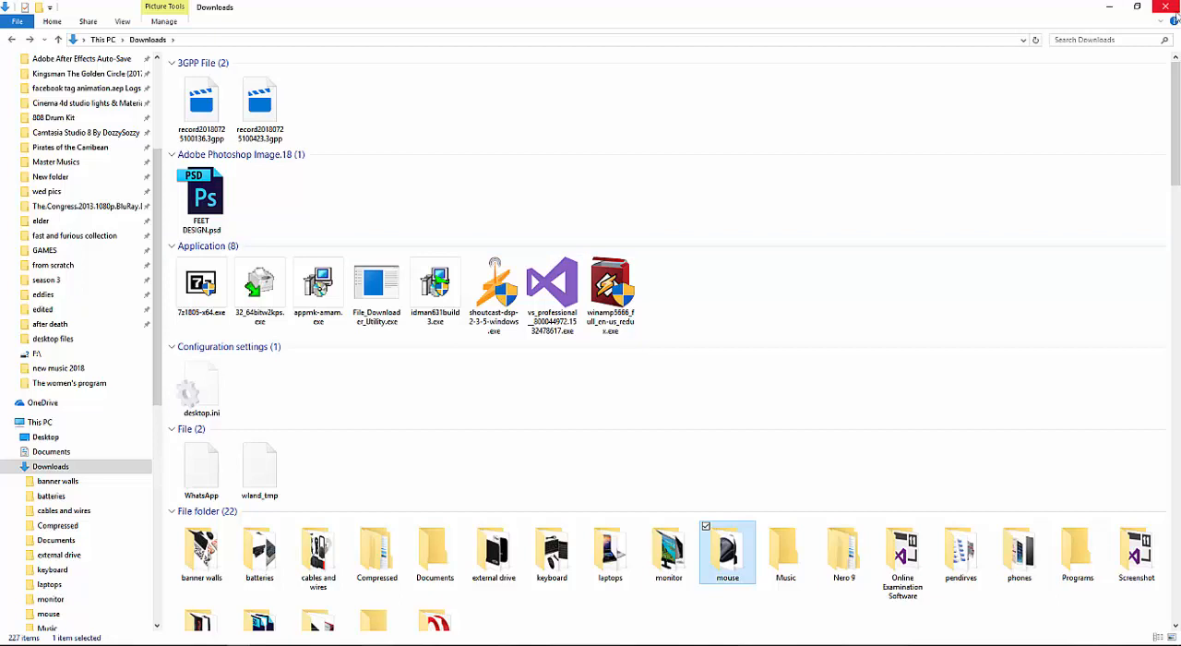
click(1109, 6)
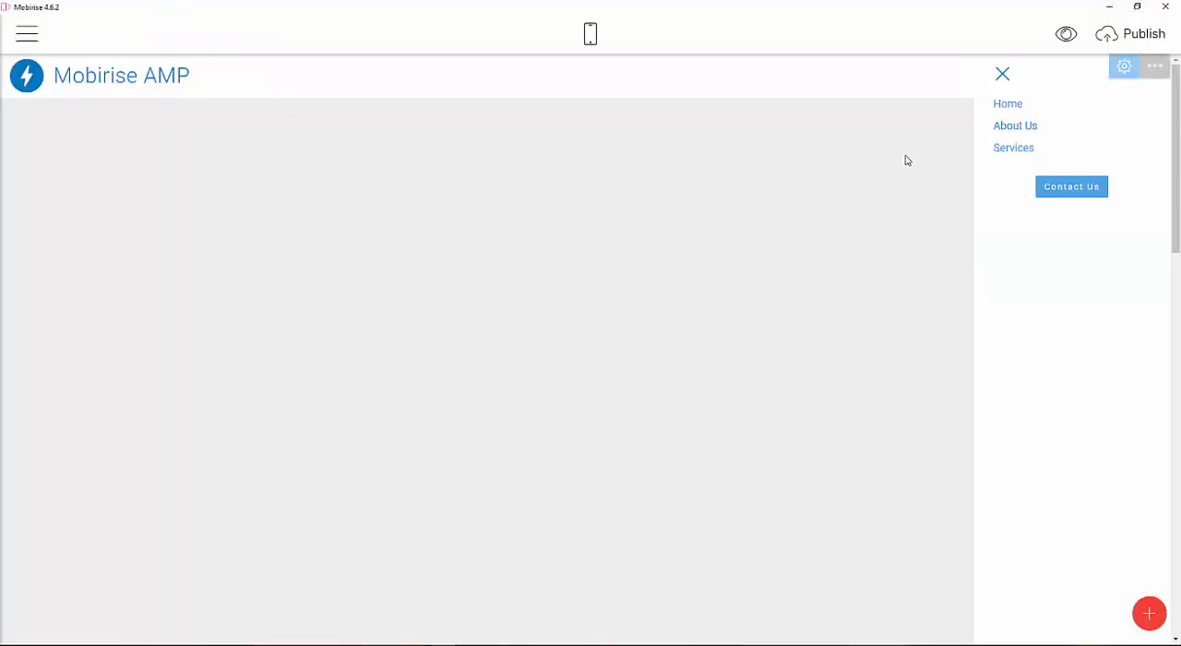
click(1002, 76)
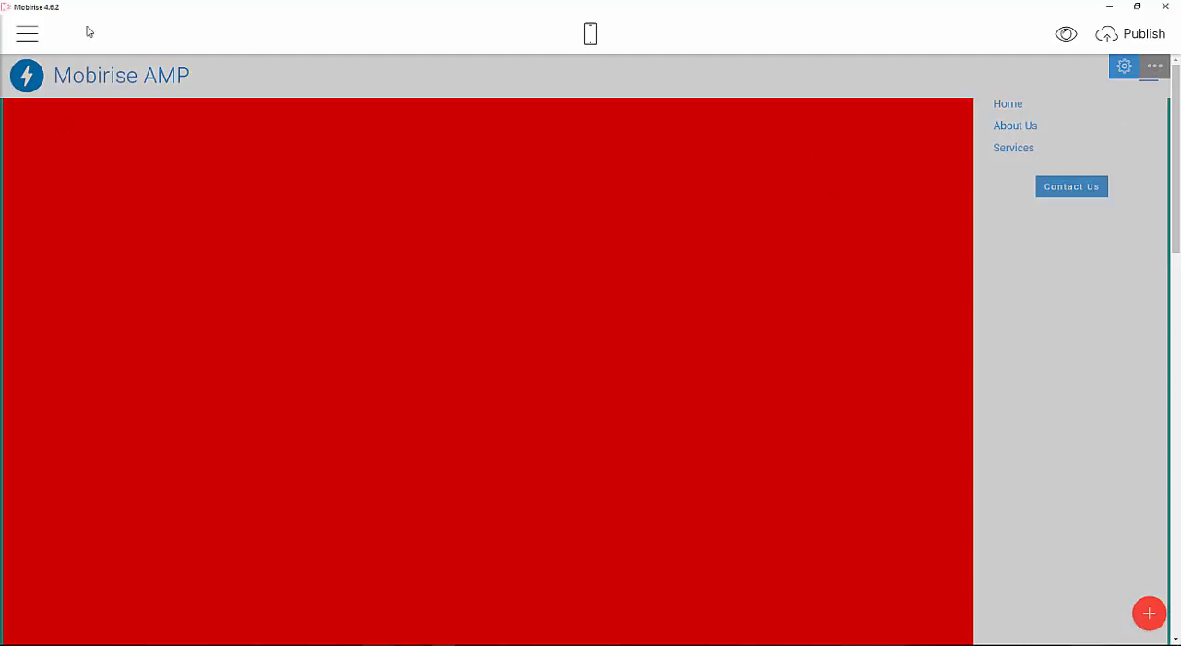
click(24, 38)
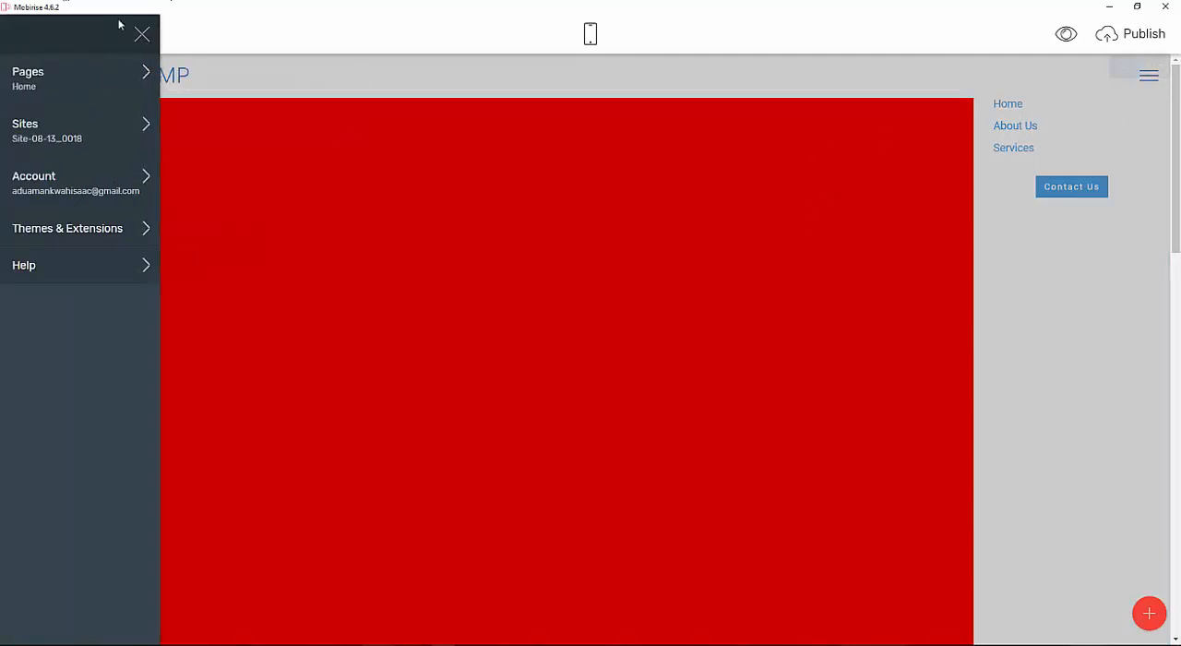
click(142, 35)
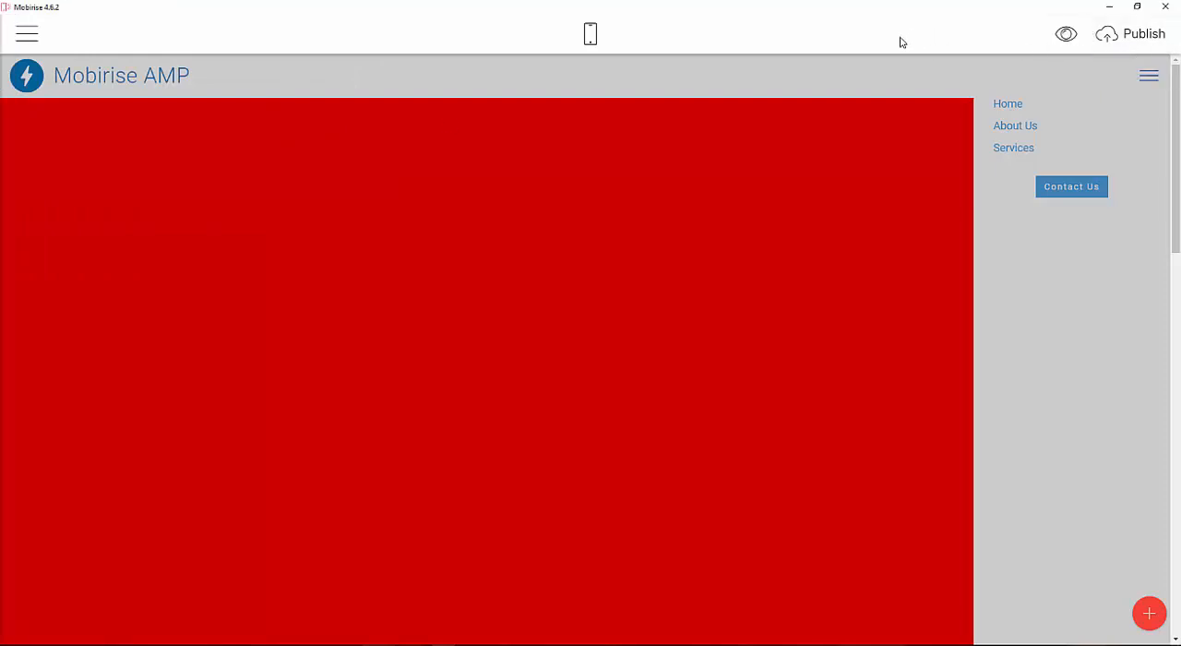
click(16, 34)
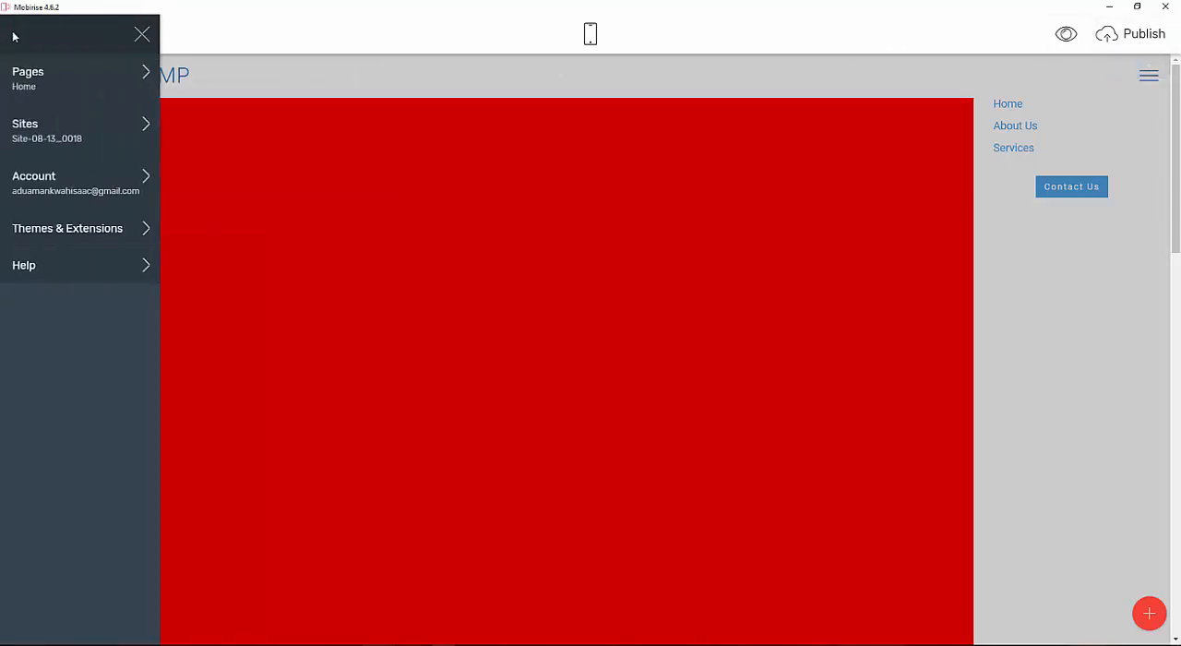
Create a new site named My first ecommece website using the Mobirise 4 theme.
click(15, 82)
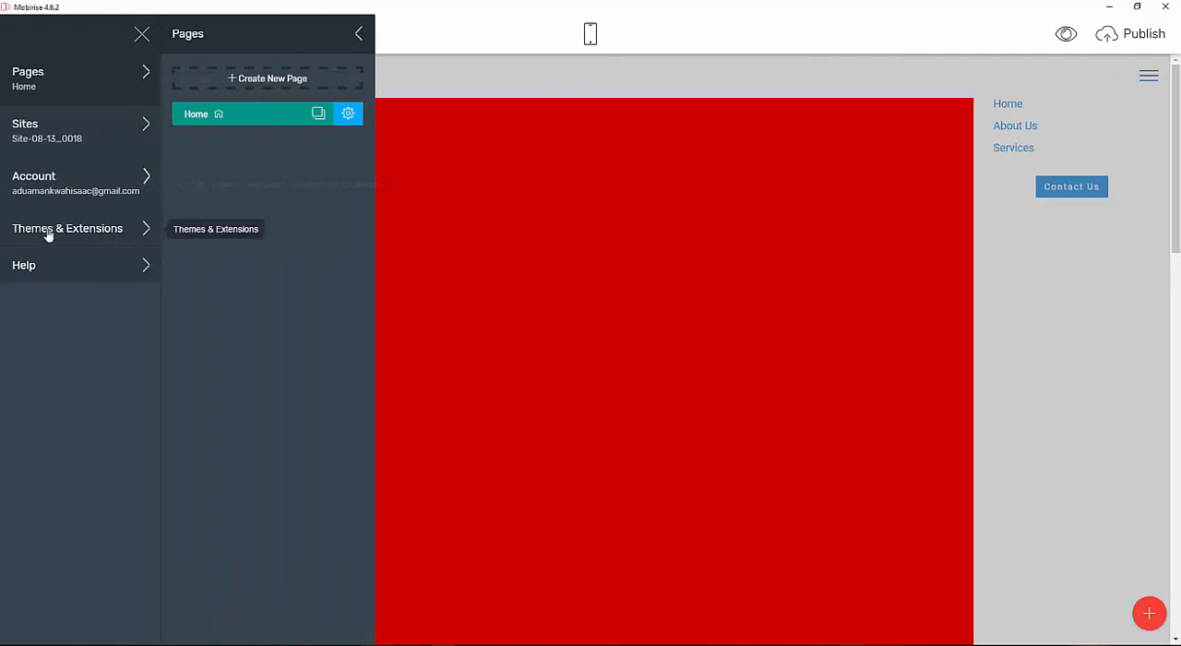
click(89, 133)
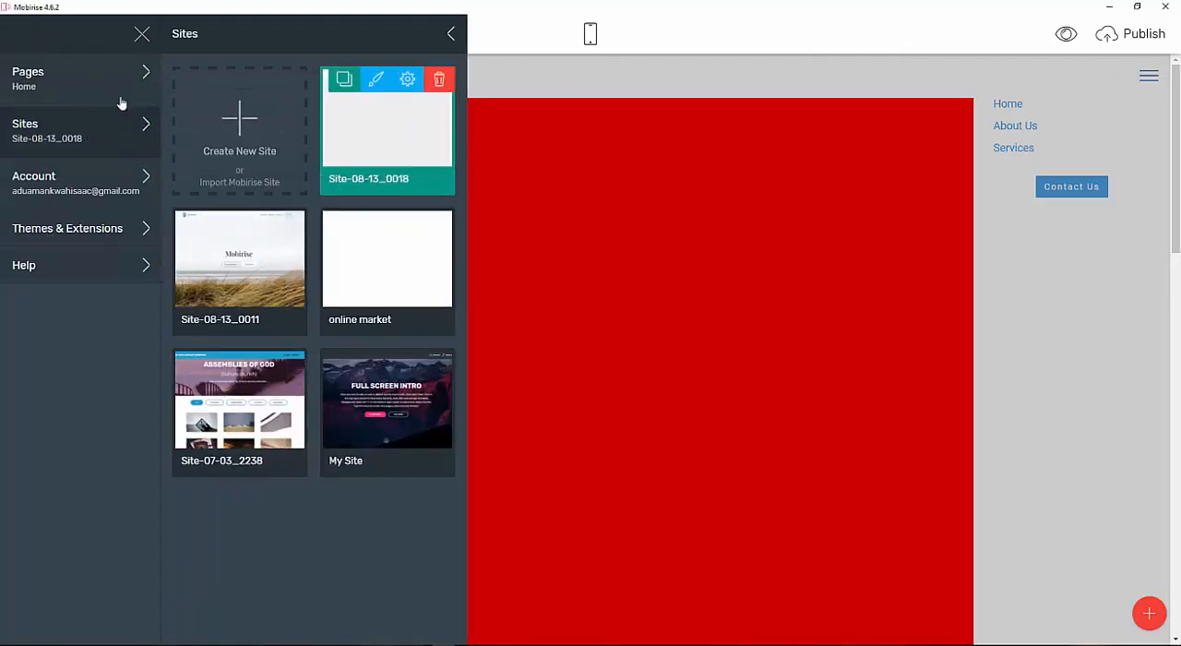
click(236, 131)
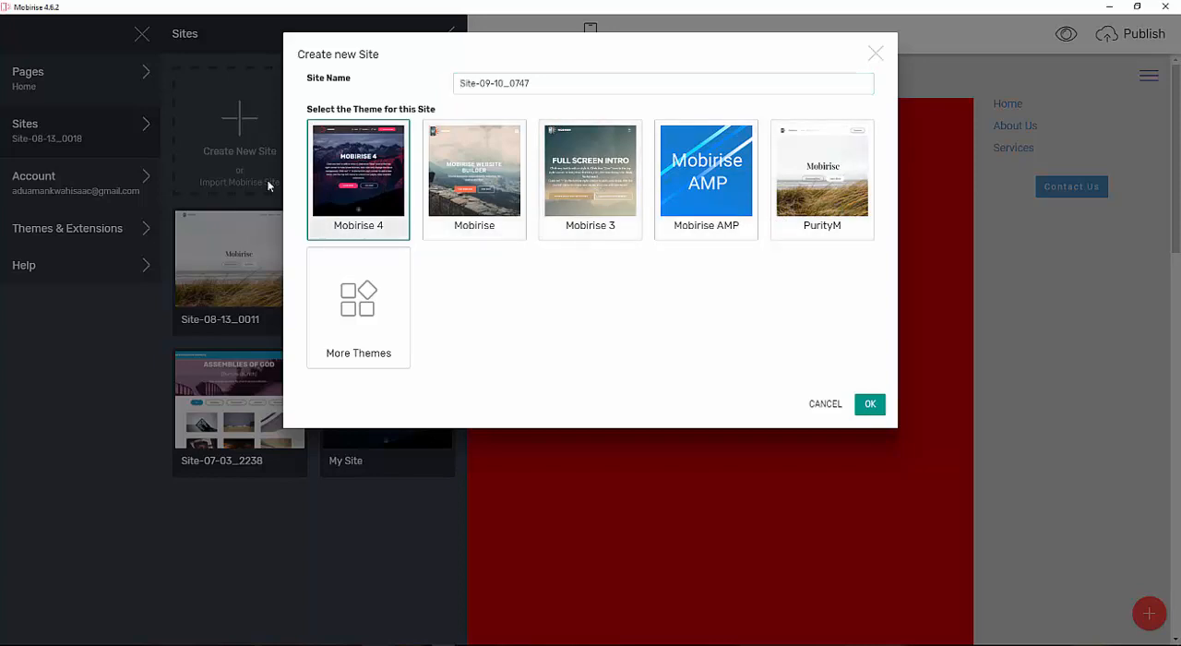
click(625, 80)
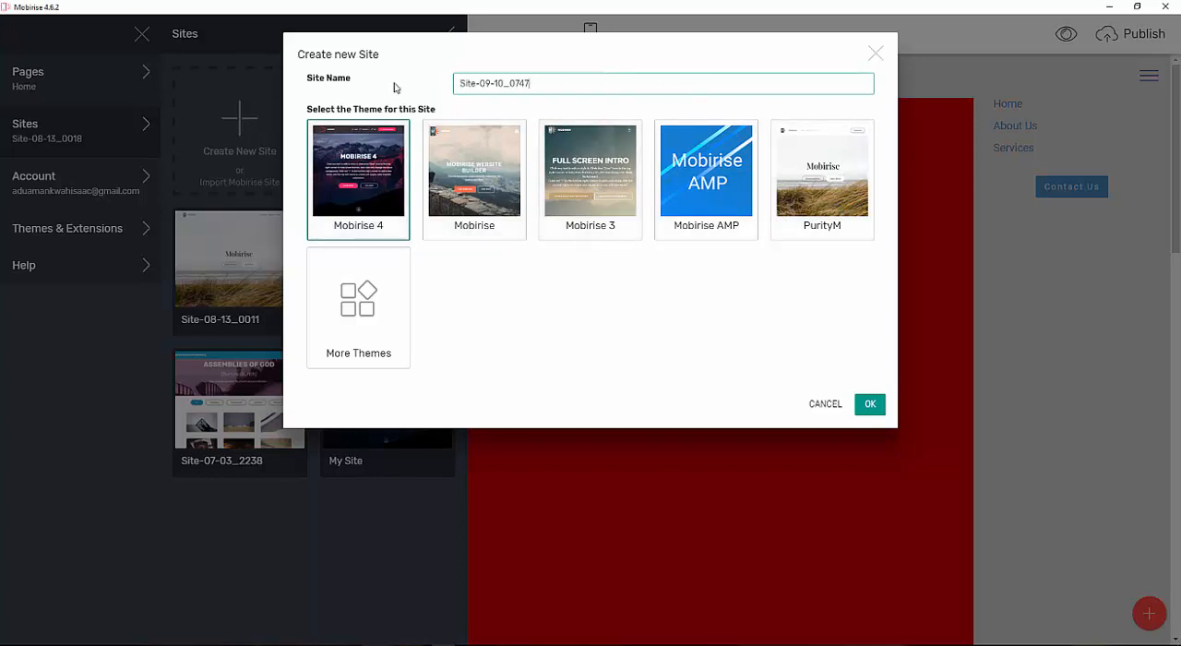
key(ctrl+a)
text(myh)
key(BackSpace)
text(My)
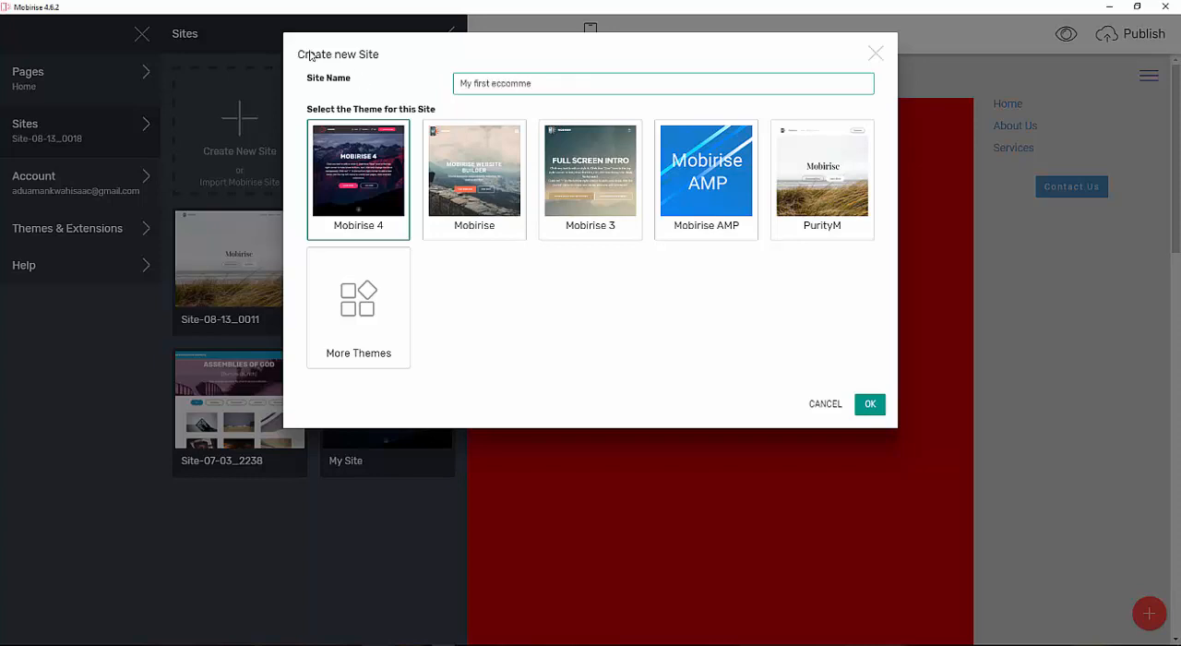
text(ce website)
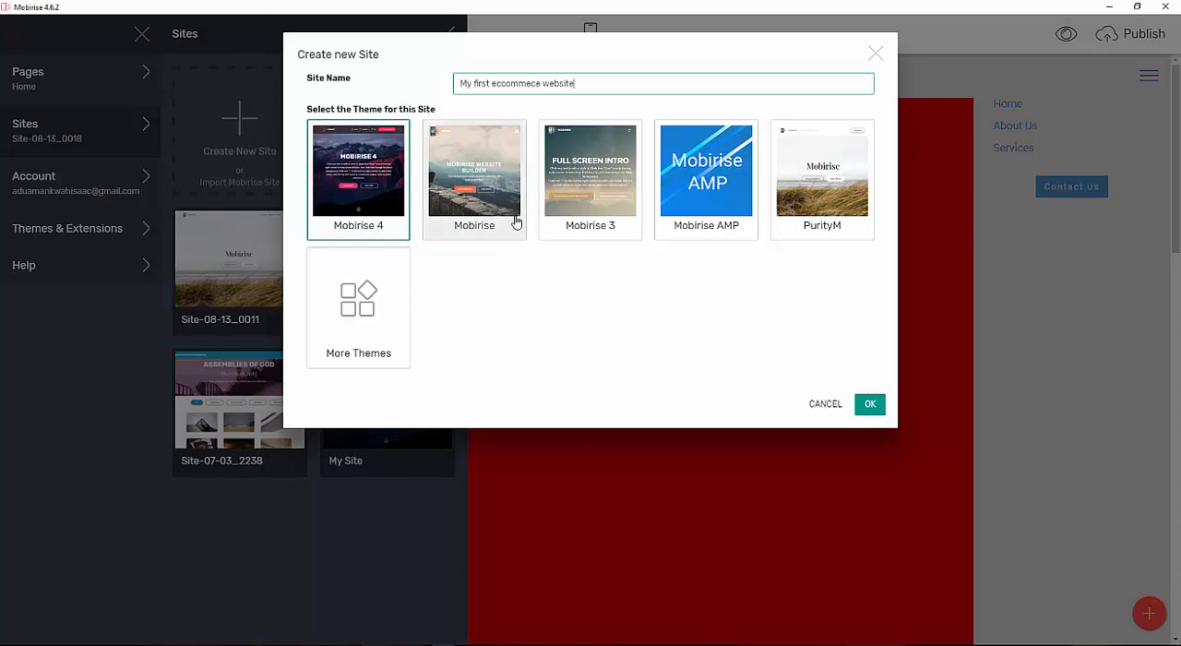
click(881, 408)
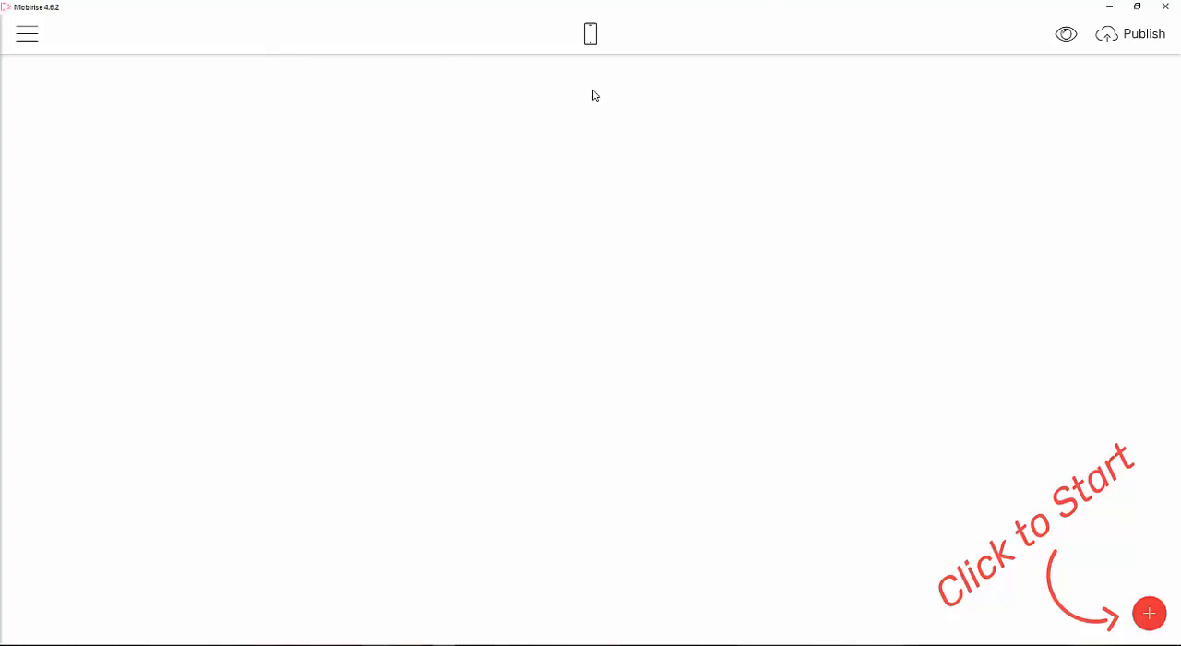
Preview the empty site in a maximized browser window after closing the browser's other tabs.
click(1069, 34)
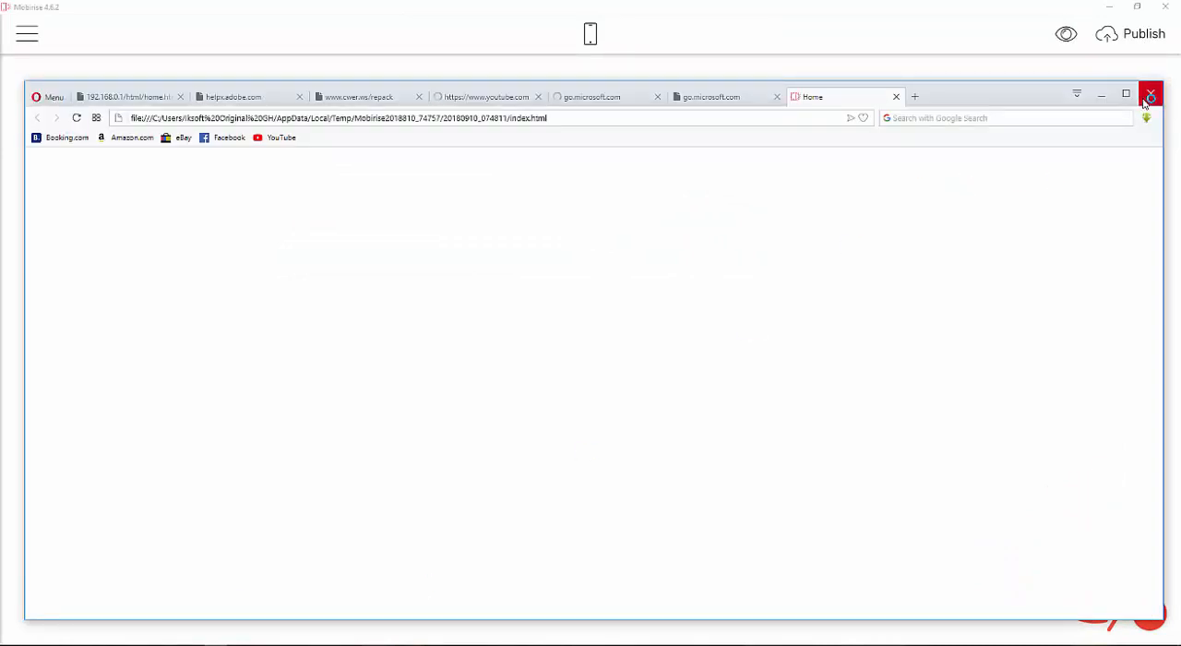
click(782, 100)
click(776, 98)
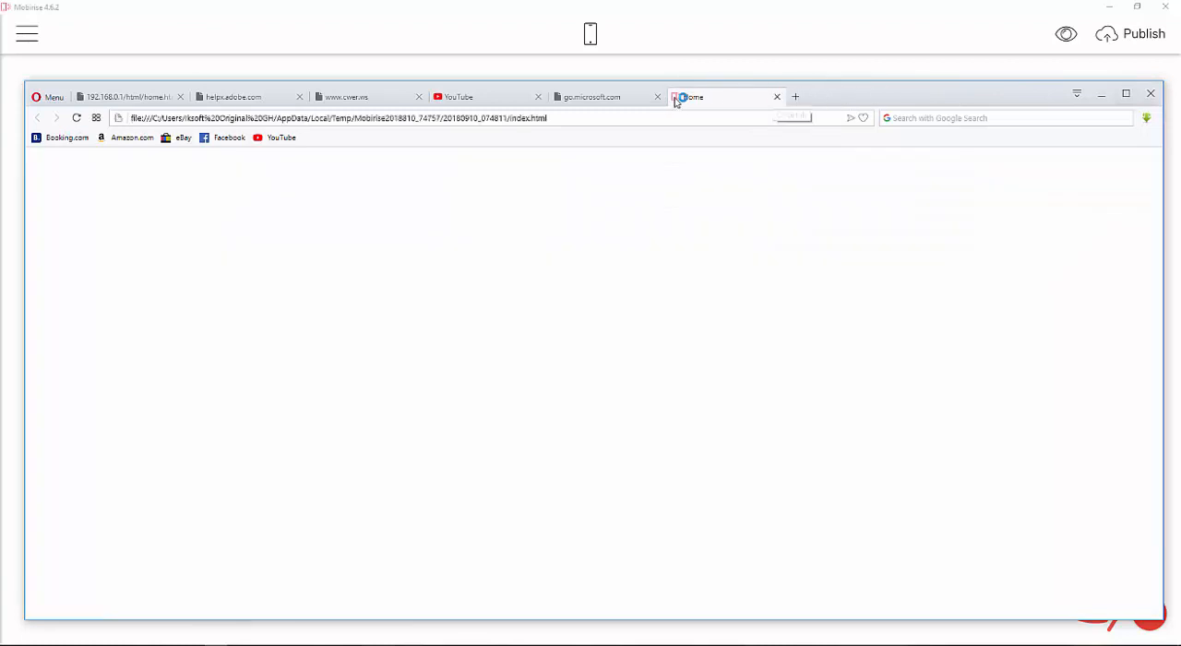
click(656, 97)
click(538, 97)
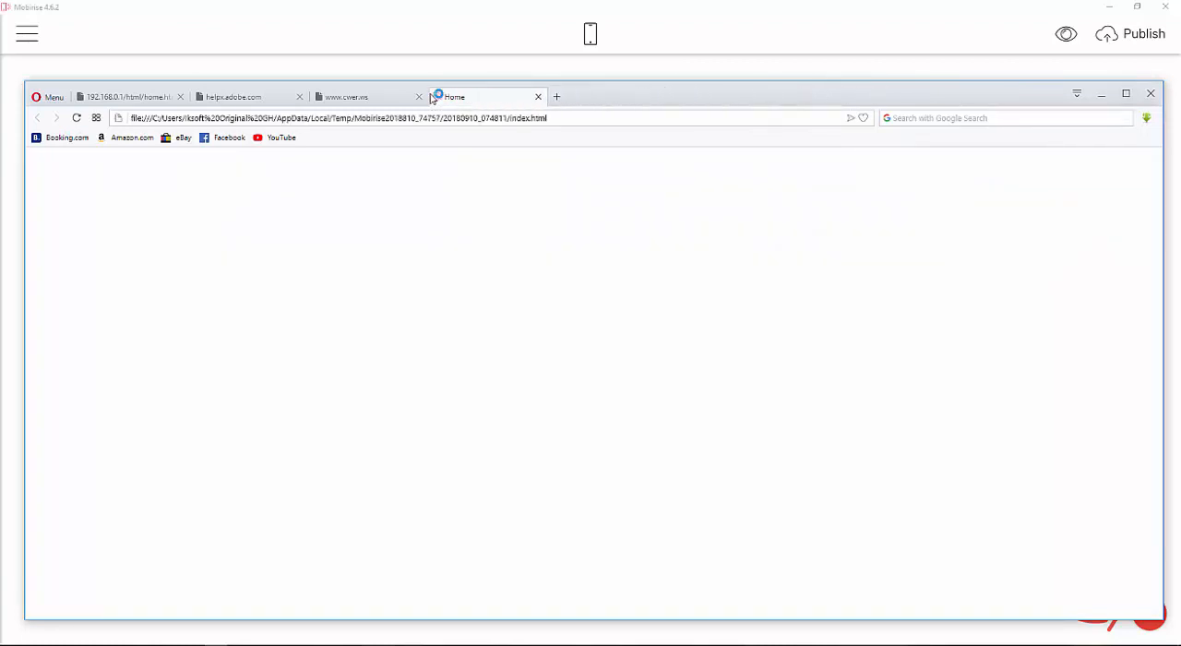
click(418, 97)
click(299, 96)
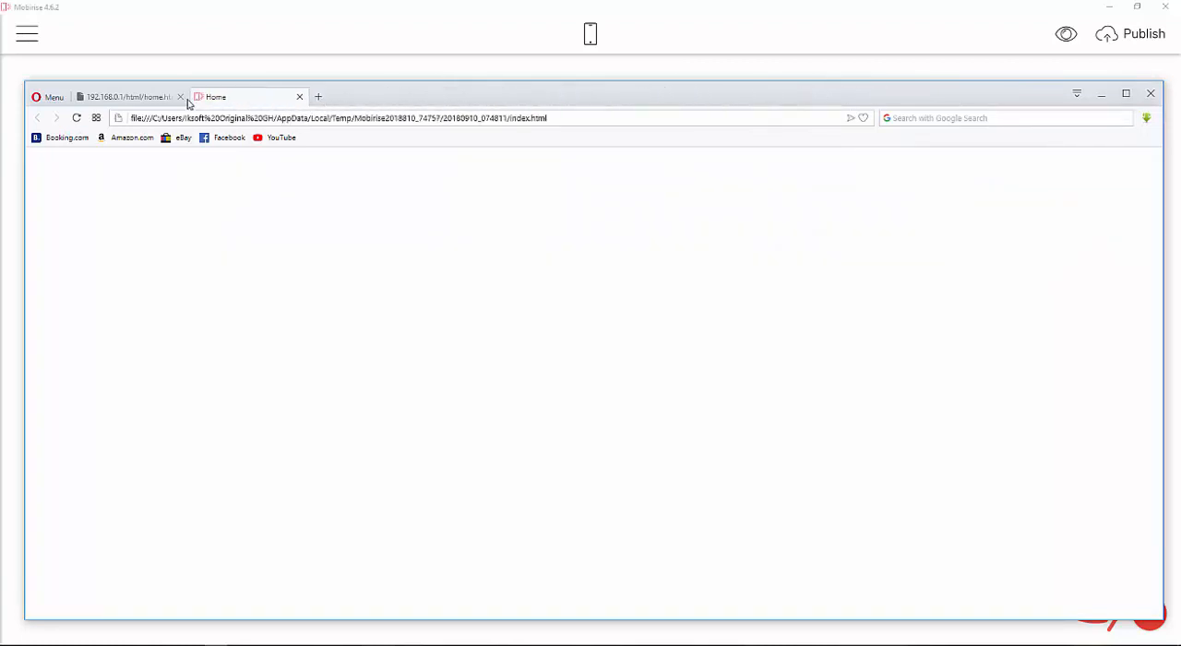
click(180, 97)
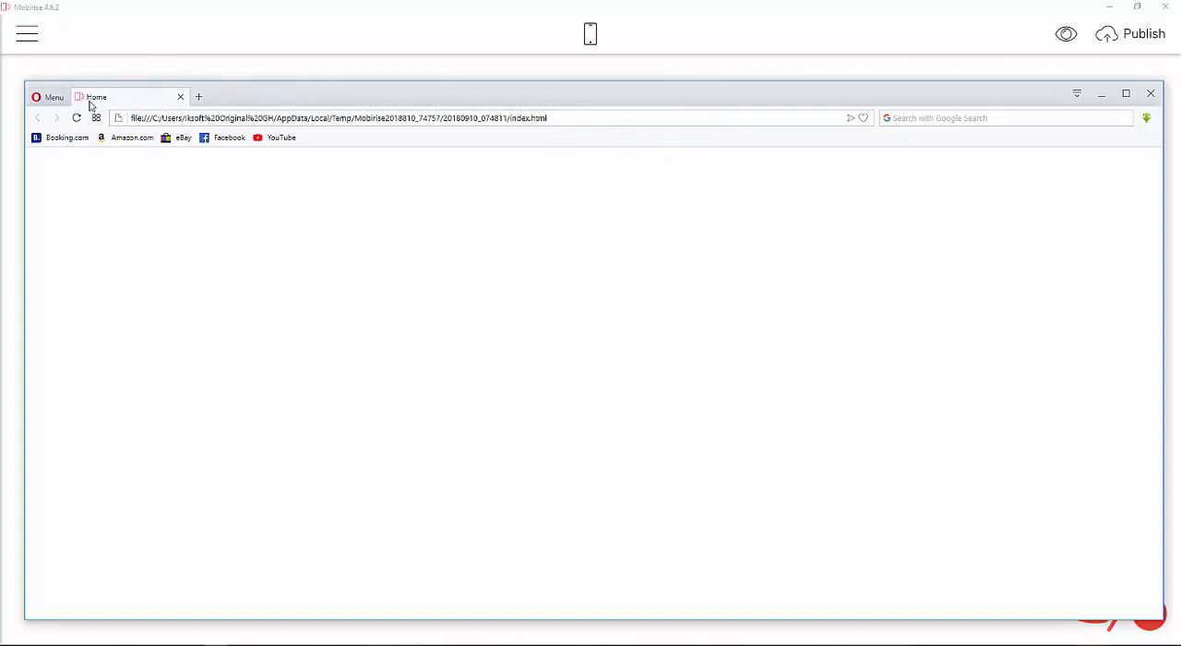
click(1126, 94)
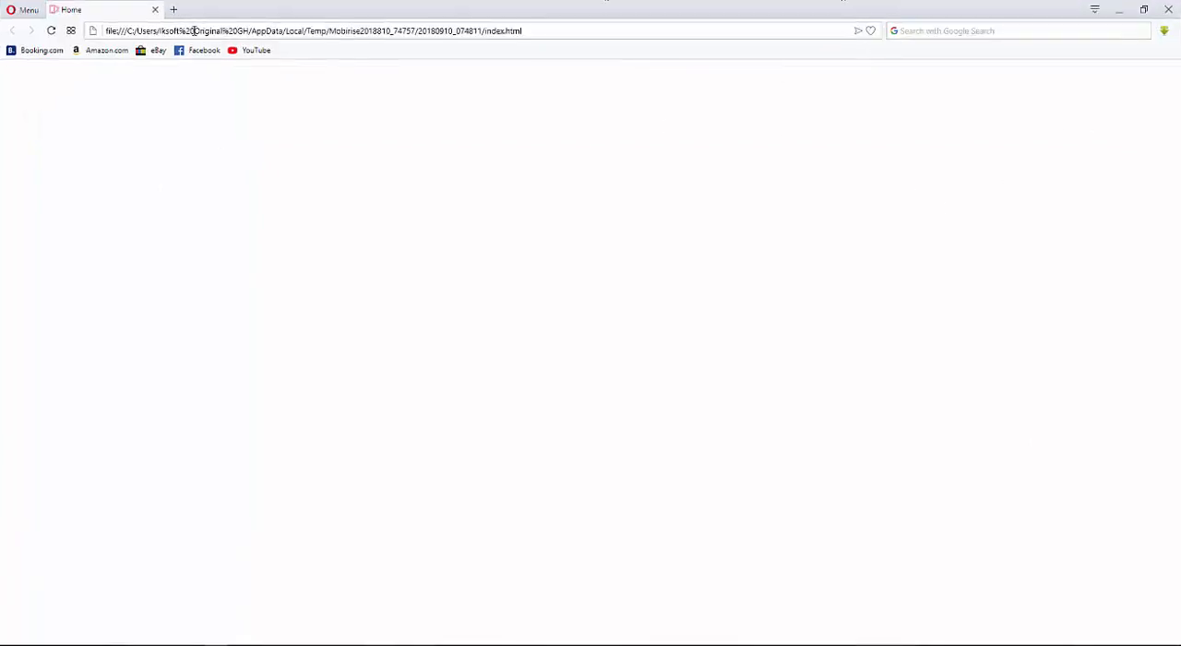
click(456, 644)
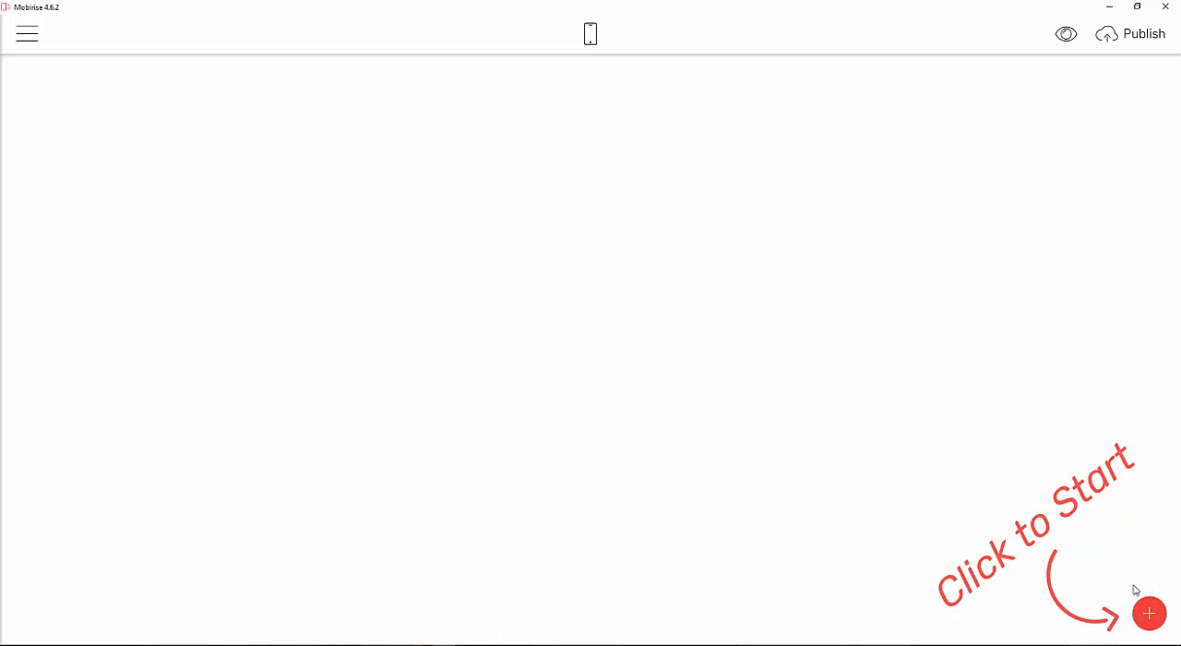
Add a Menu block from the blocks panel to the top of the page.
click(1148, 613)
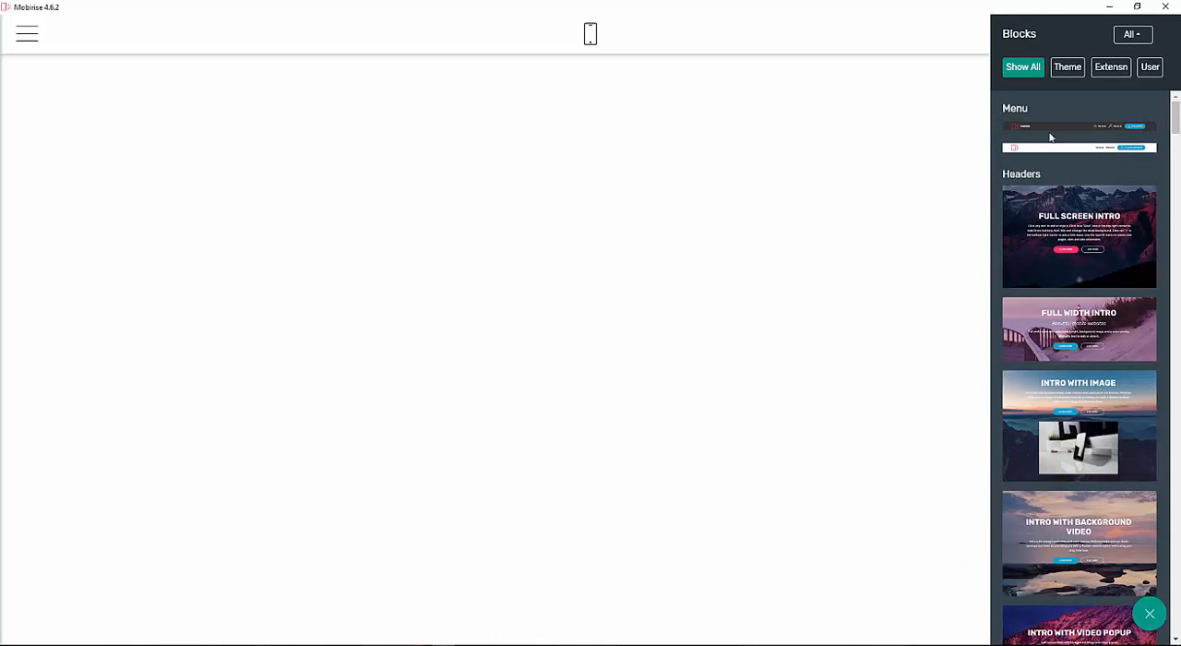
mouse_move(1069, 134)
mouse_down()
mouse_move(415, 92)
mouse_move(1054, 149)
mouse_up()
click(1069, 131)
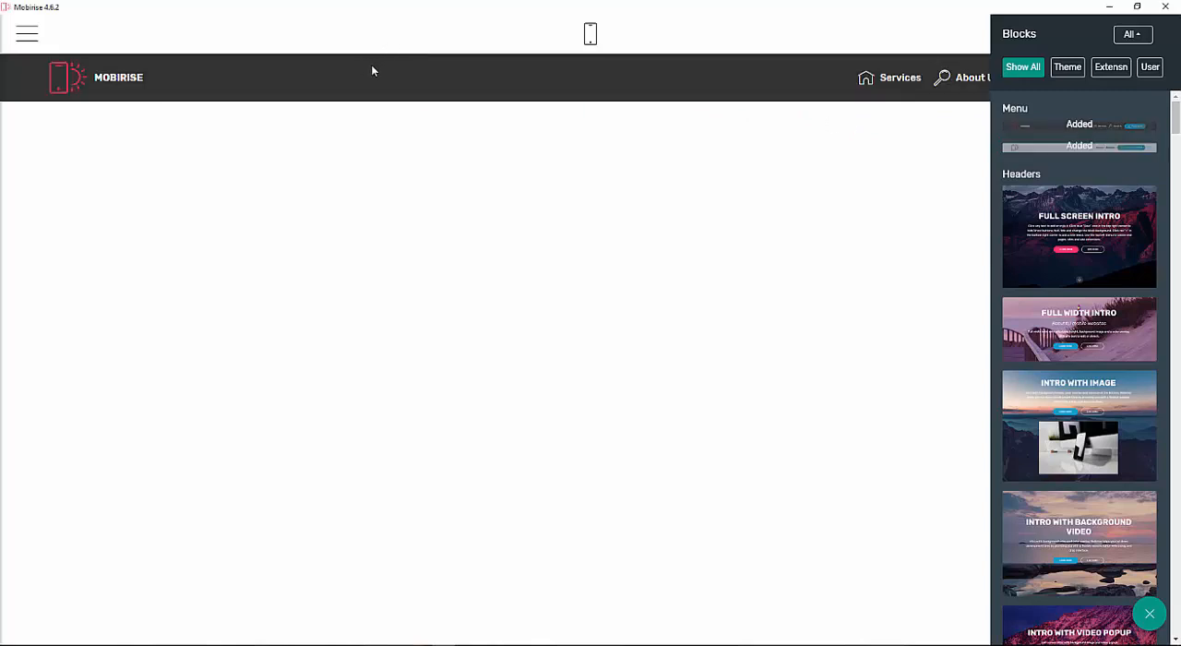
click(777, 102)
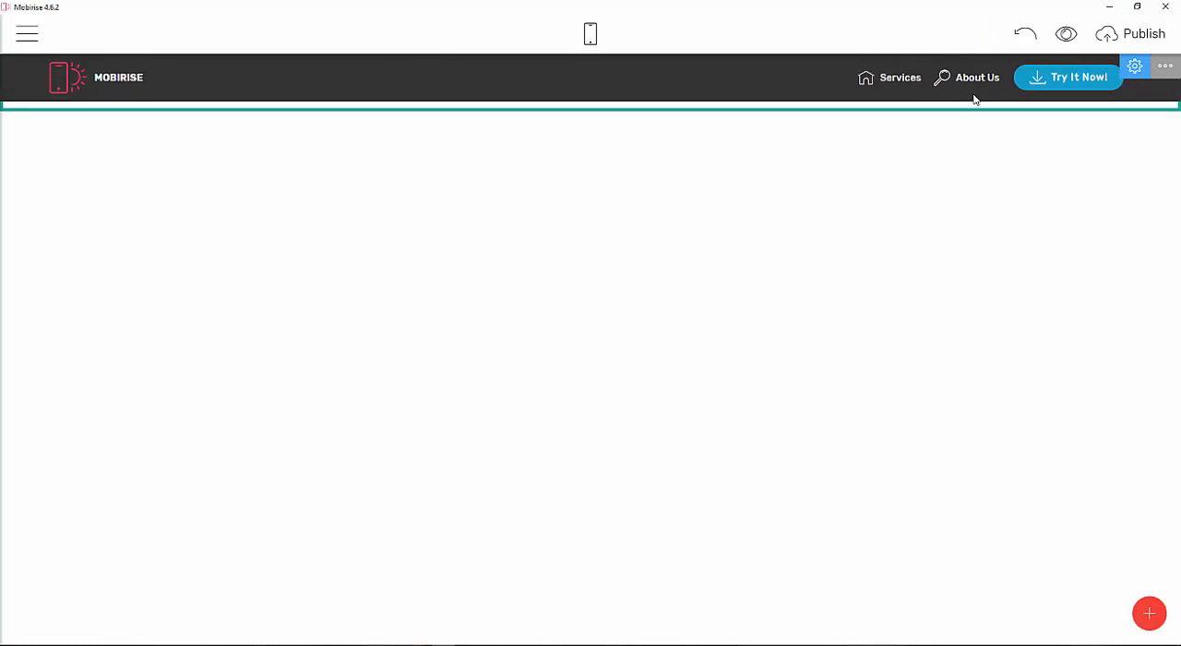
Attempt to edit the menu's Try It Now button label and undo the change.
click(1091, 80)
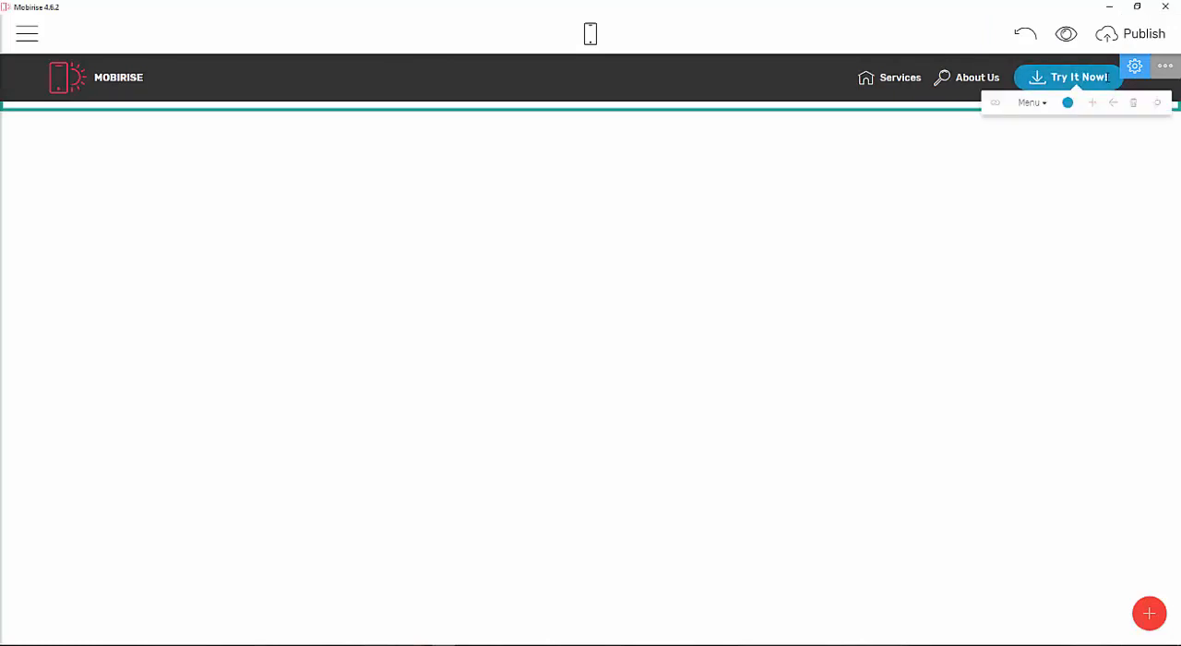
click(1087, 79)
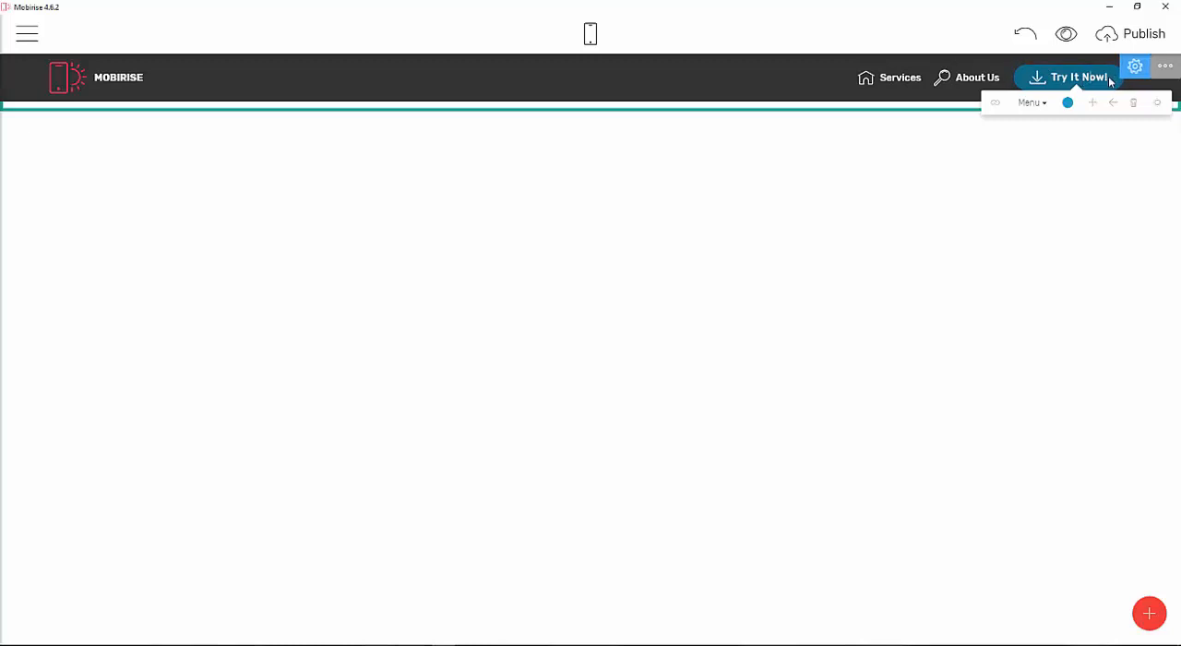
double_click(1100, 80)
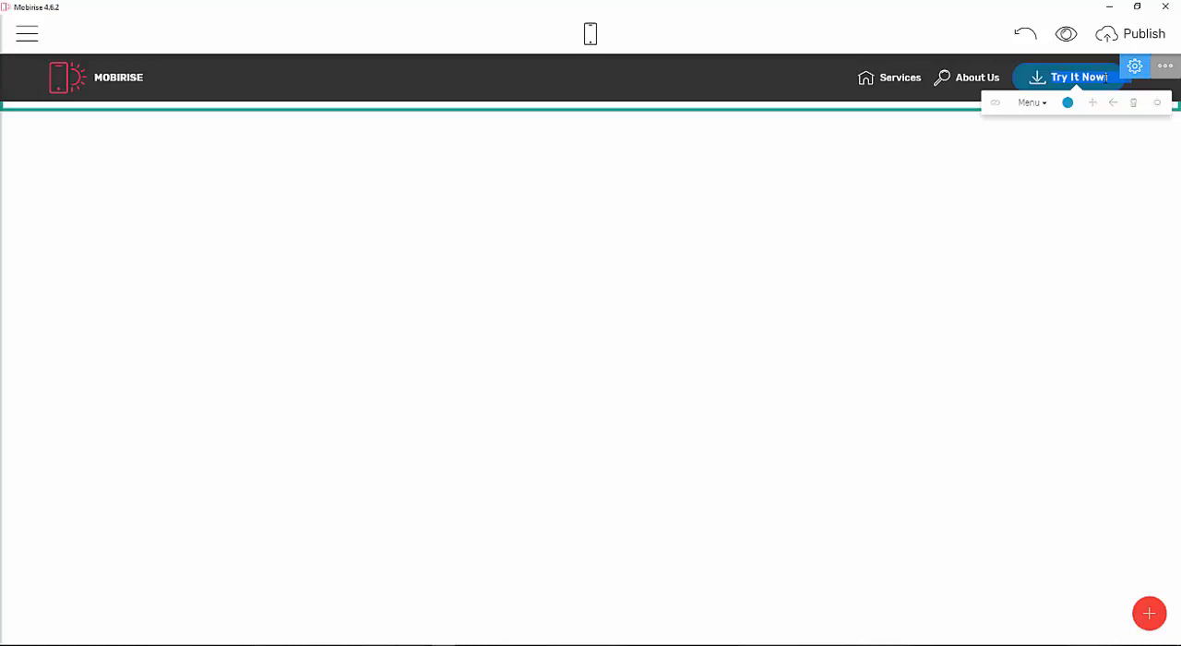
key(BackSpace)
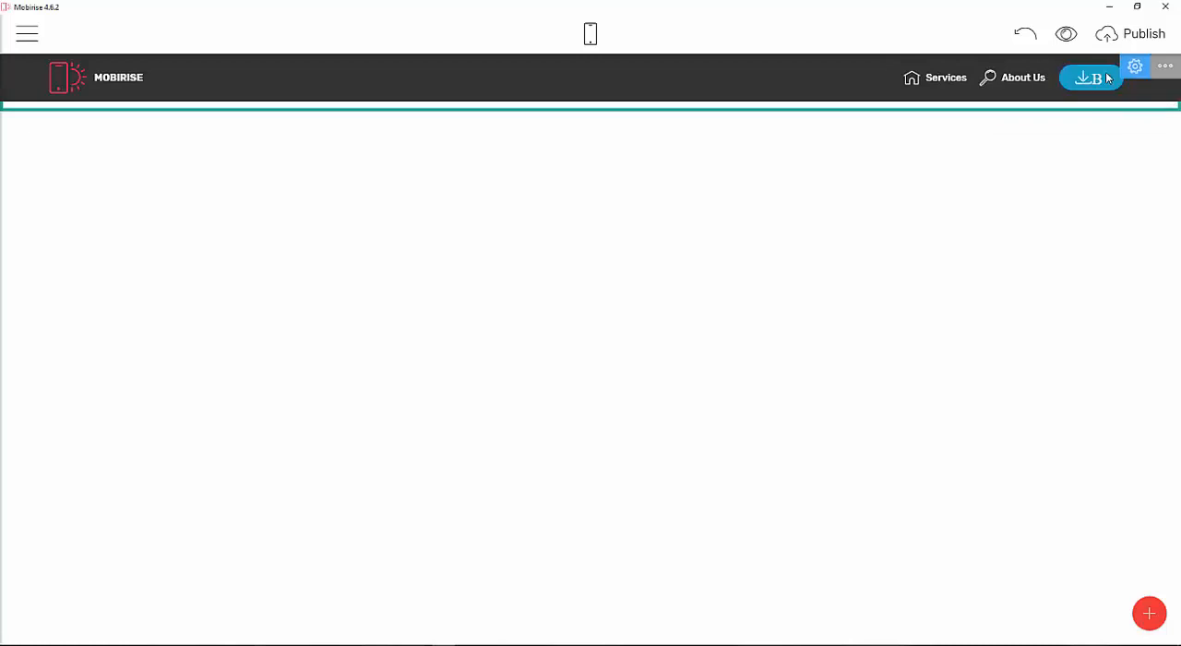
click(1104, 80)
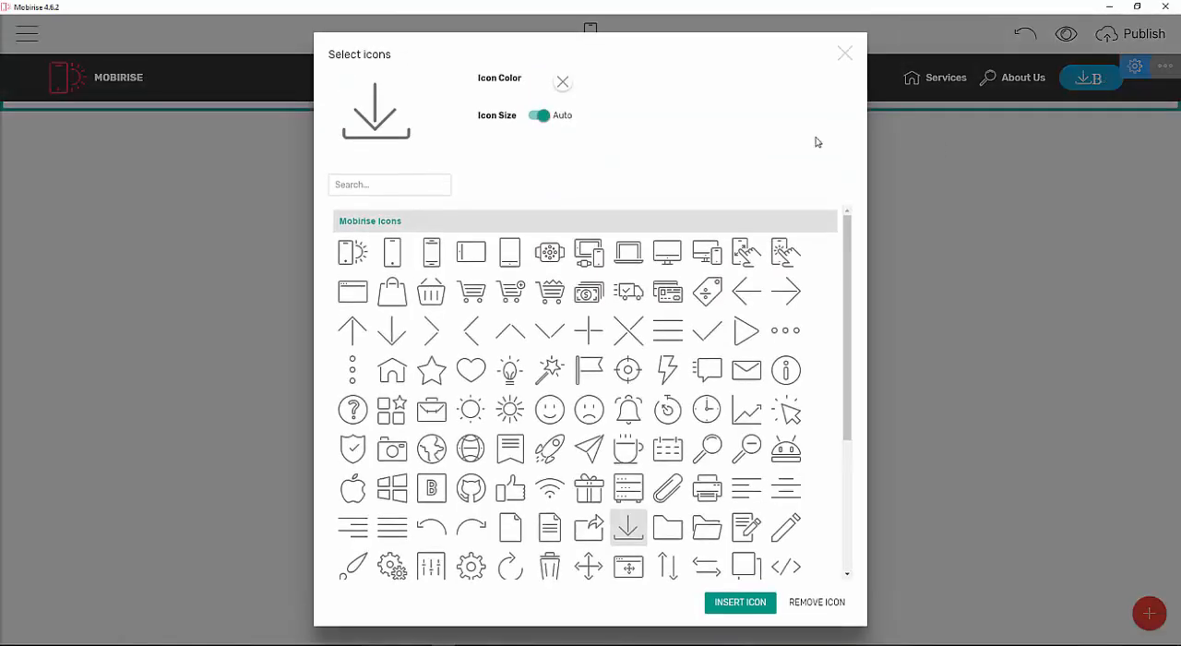
click(846, 53)
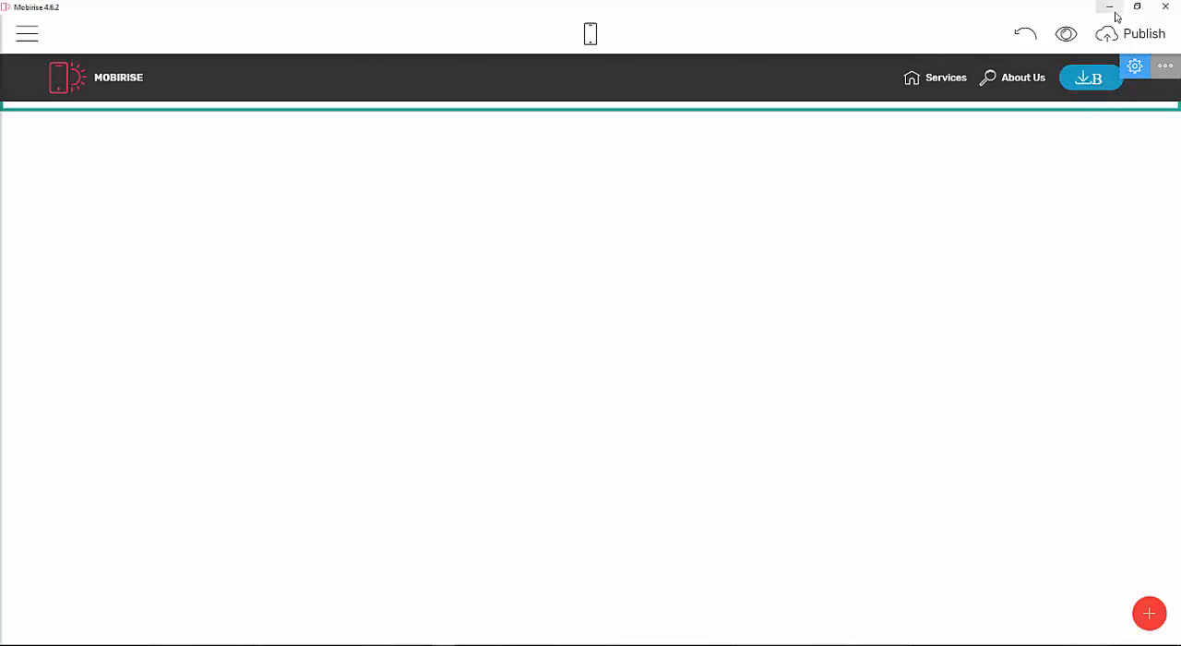
click(1040, 38)
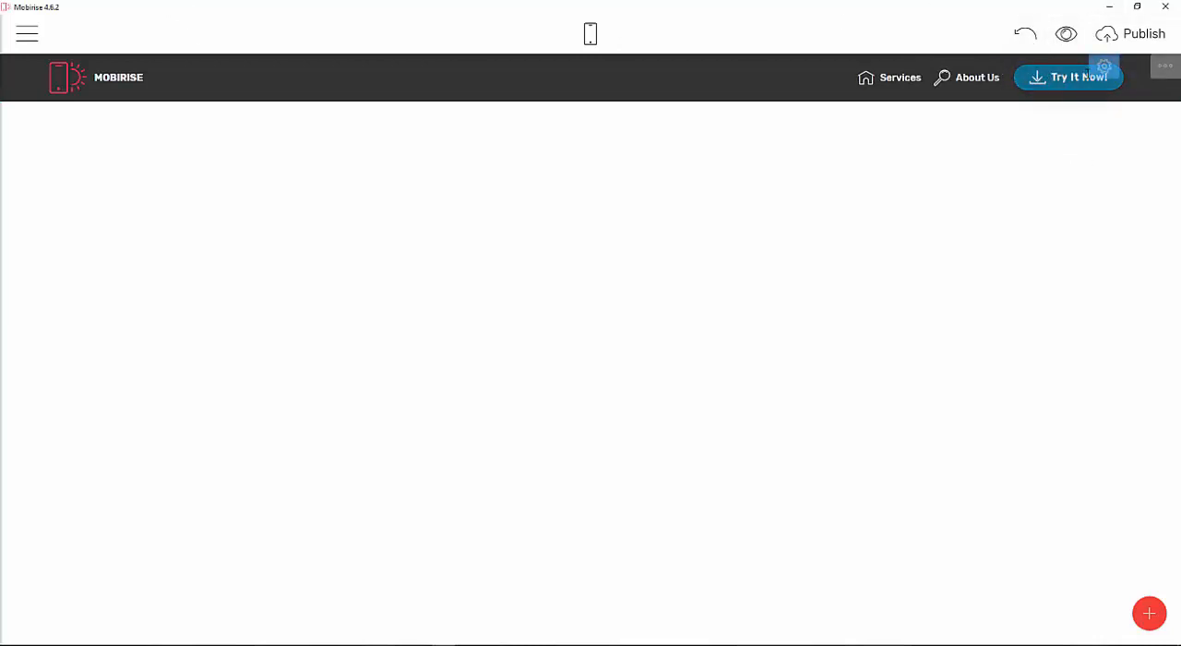
Relabel the menu's Try It Now button as TBUY NOW!
click(1105, 69)
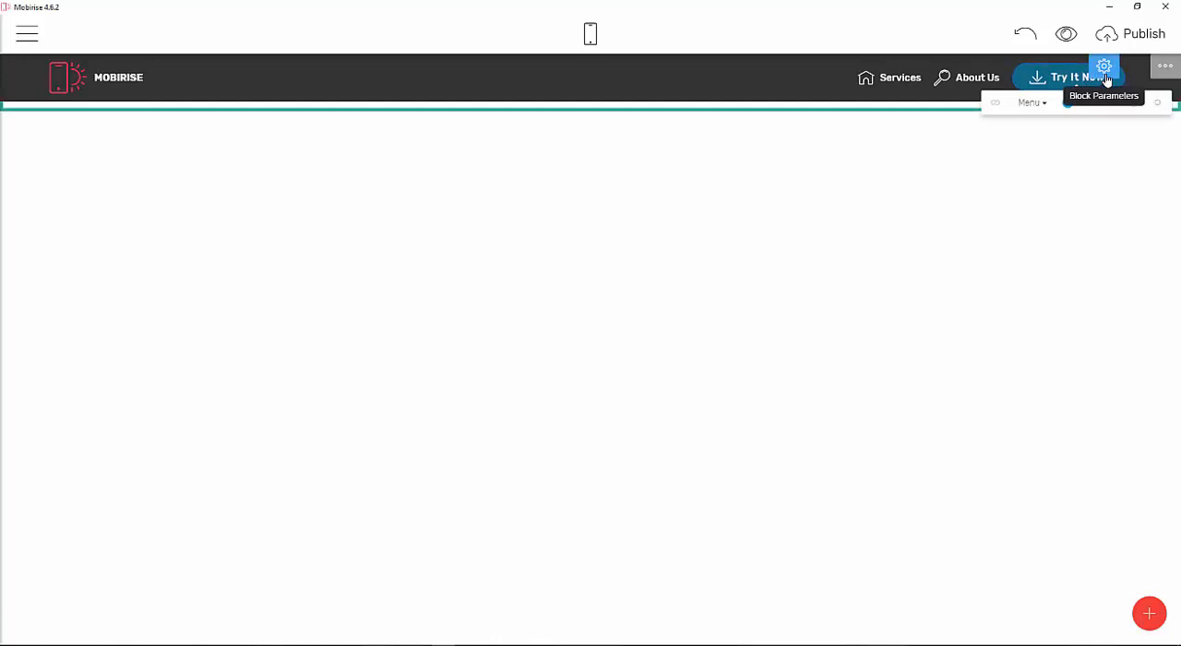
key(BackSpace)
key(BackSpace)
key(BackSpace)
key(BackSpace)
key(BackSpace)
key(BackSpace)
key(BackSpace)
key(BackSpace)
key(BackSpace)
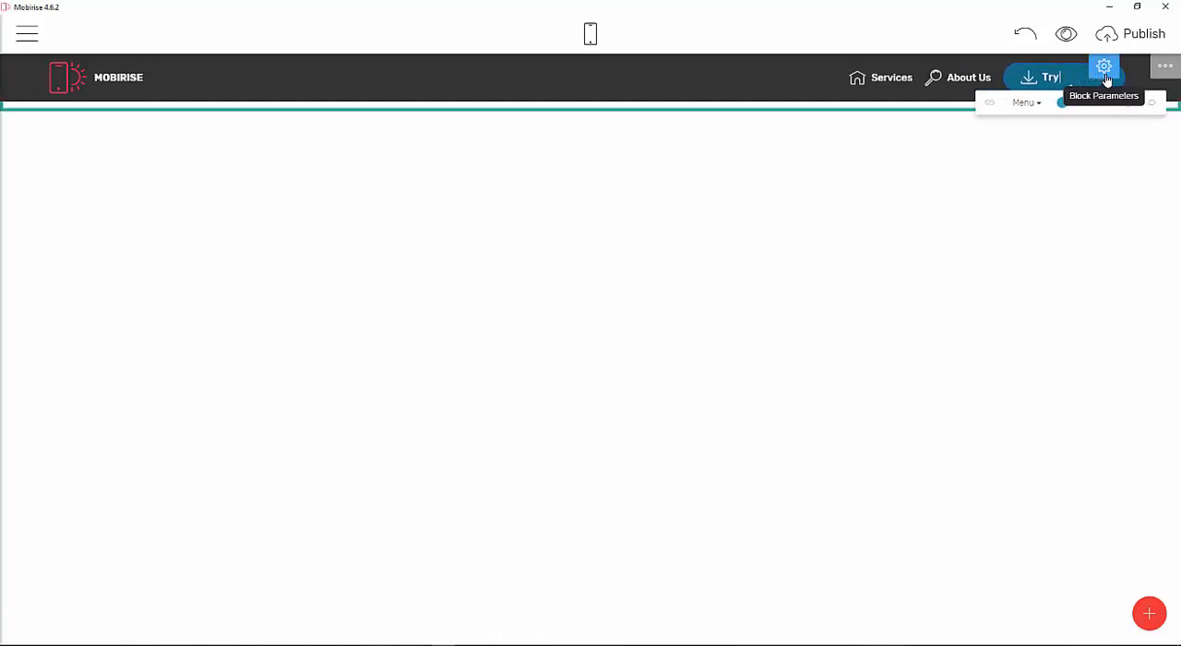
key(BackSpace)
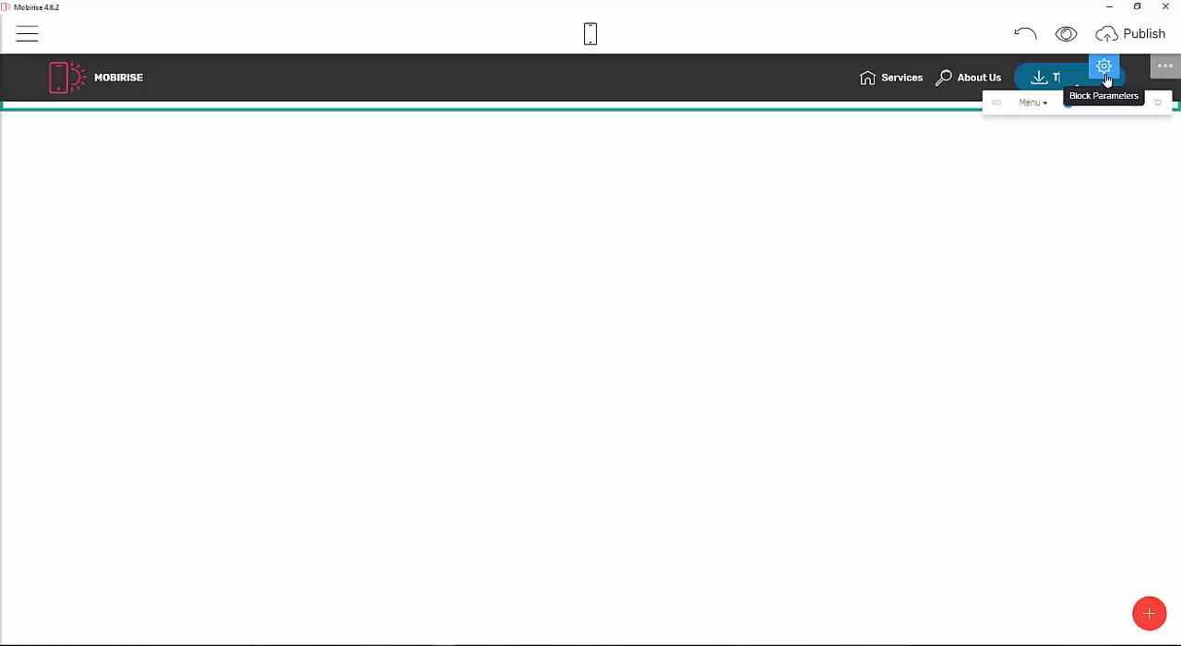
text(B)
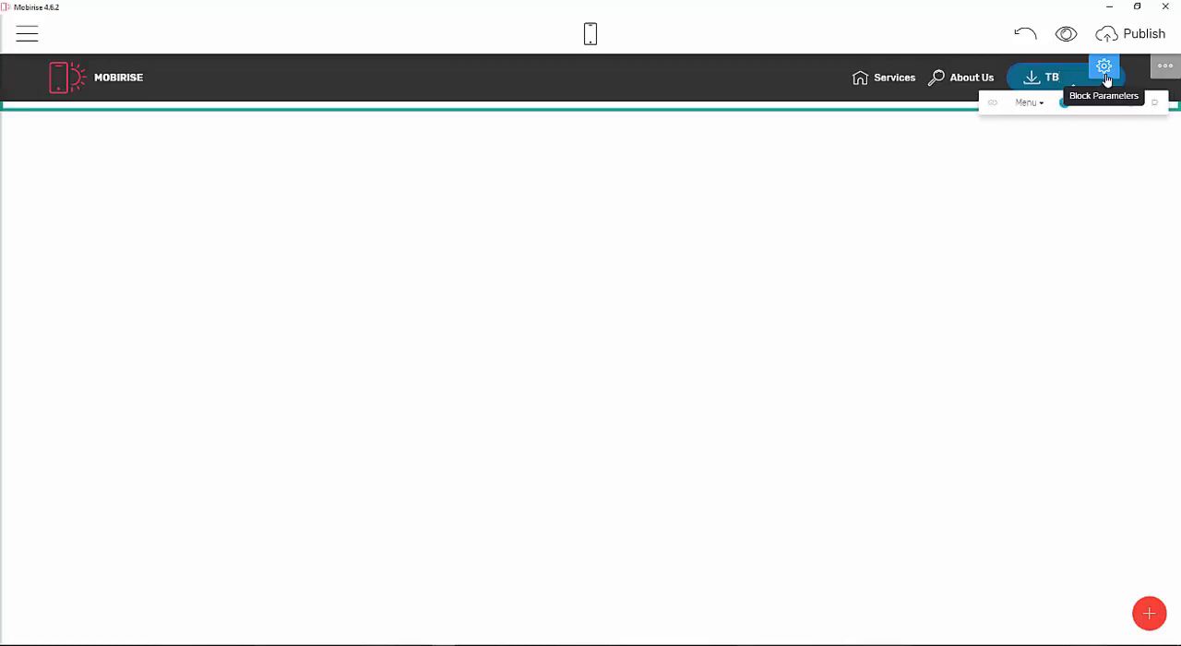
text(UY)
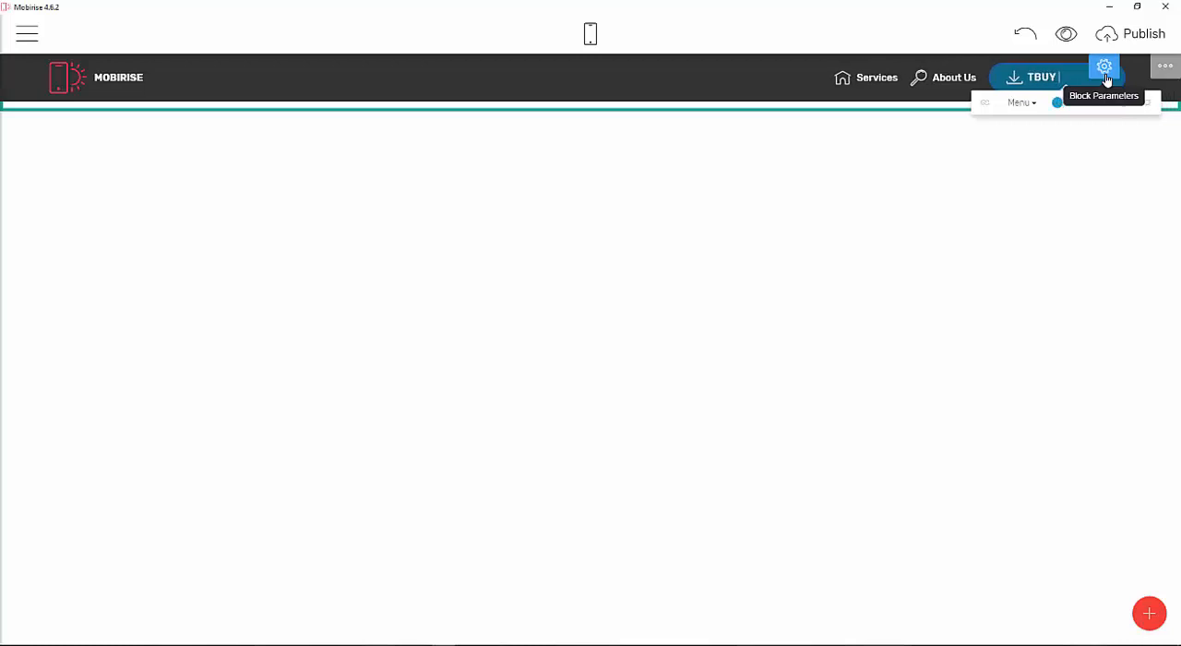
text( NOW!)
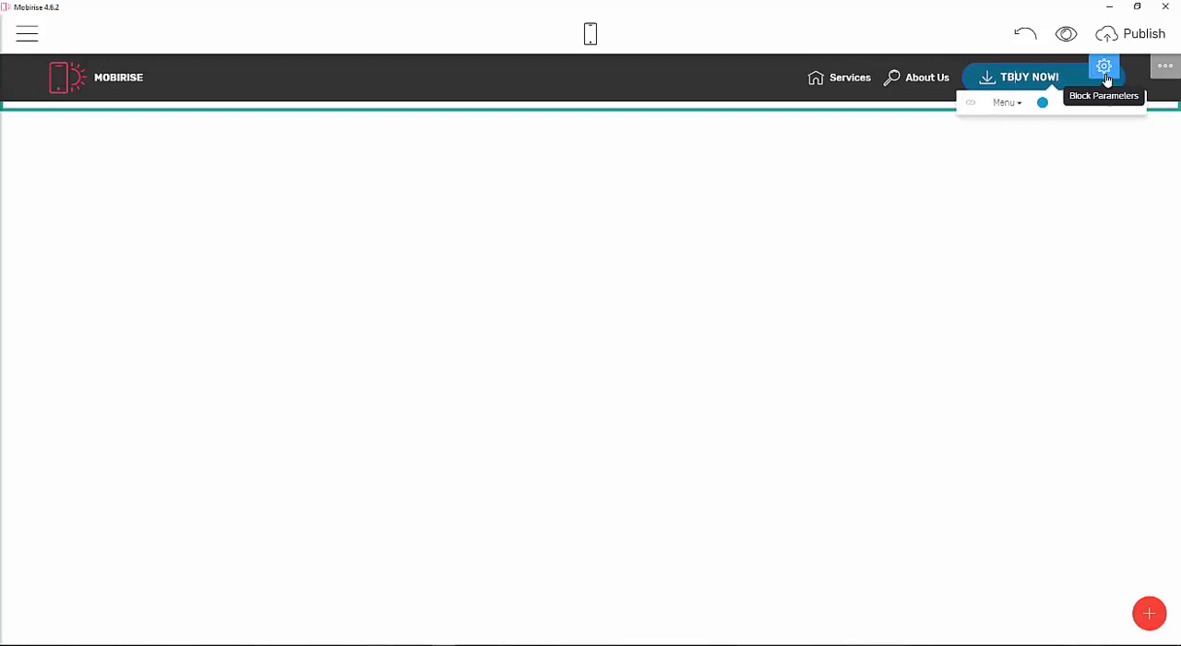
Correct the menu button label to BUY NOW! and replace its download icon with a shopping cart icon.
key(BackSpace)
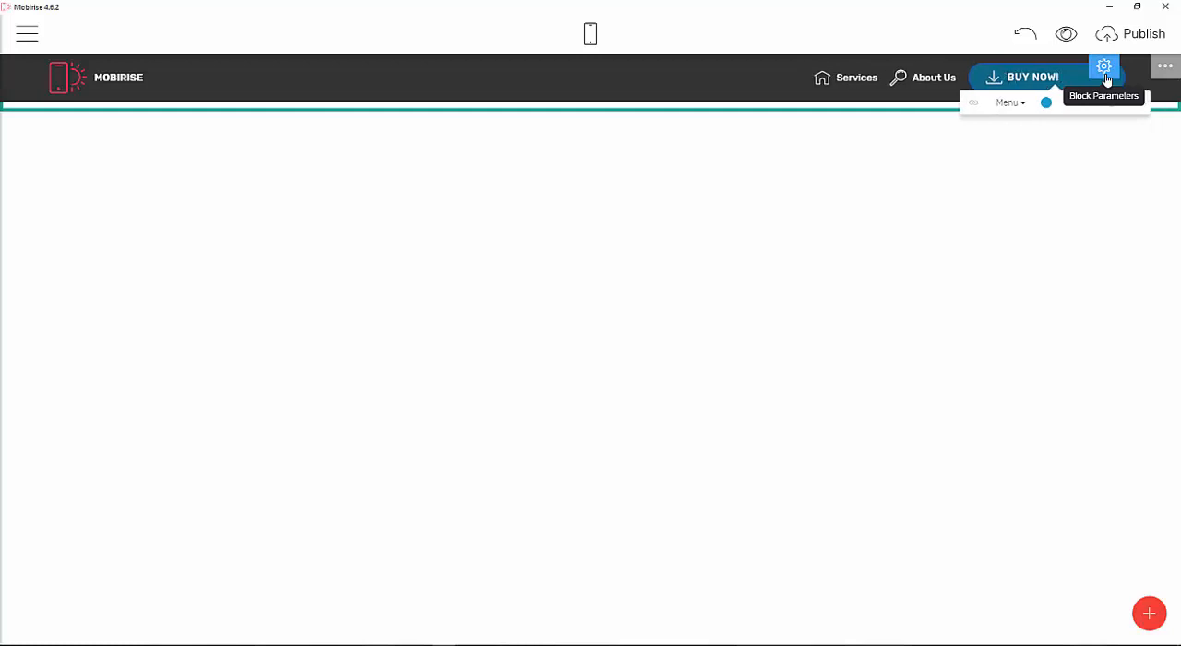
click(994, 79)
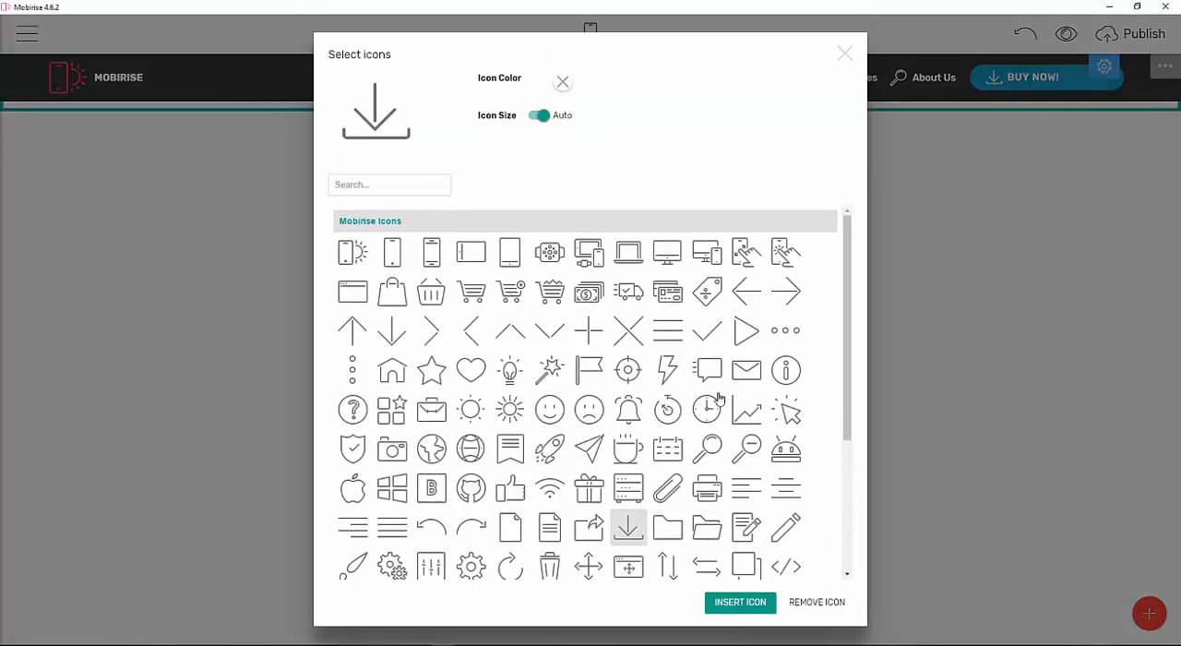
scroll(720, 400, down, 3)
scroll(646, 415, up, 2)
scroll(620, 441, down, 2)
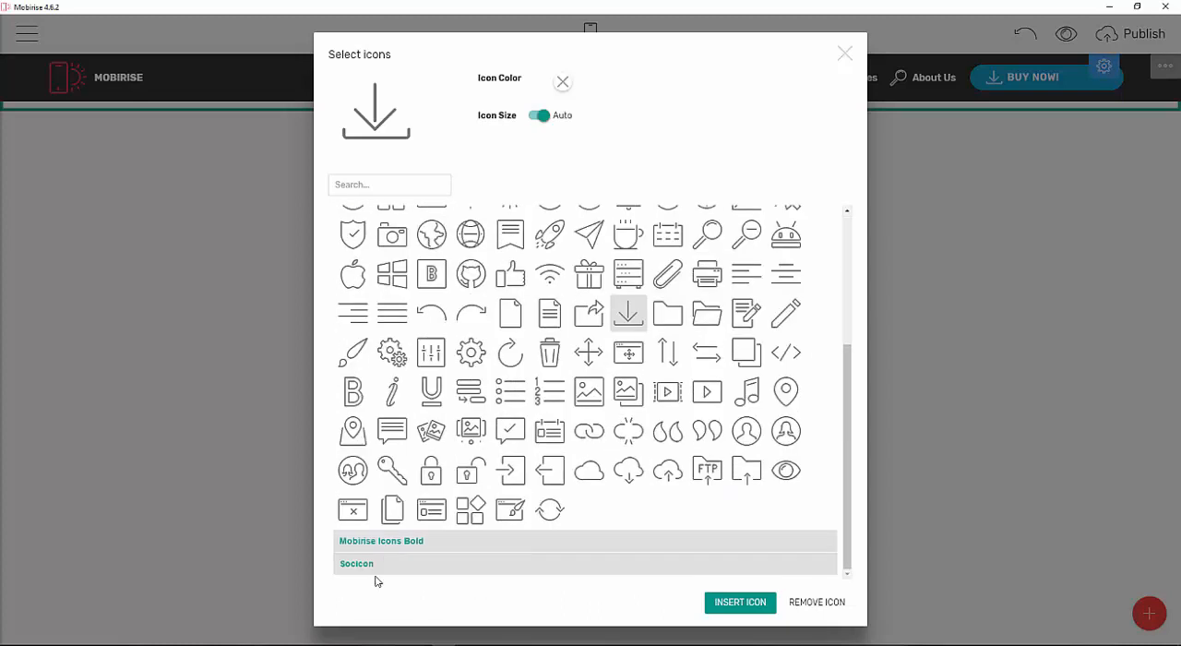
click(395, 540)
scroll(669, 424, down, 3)
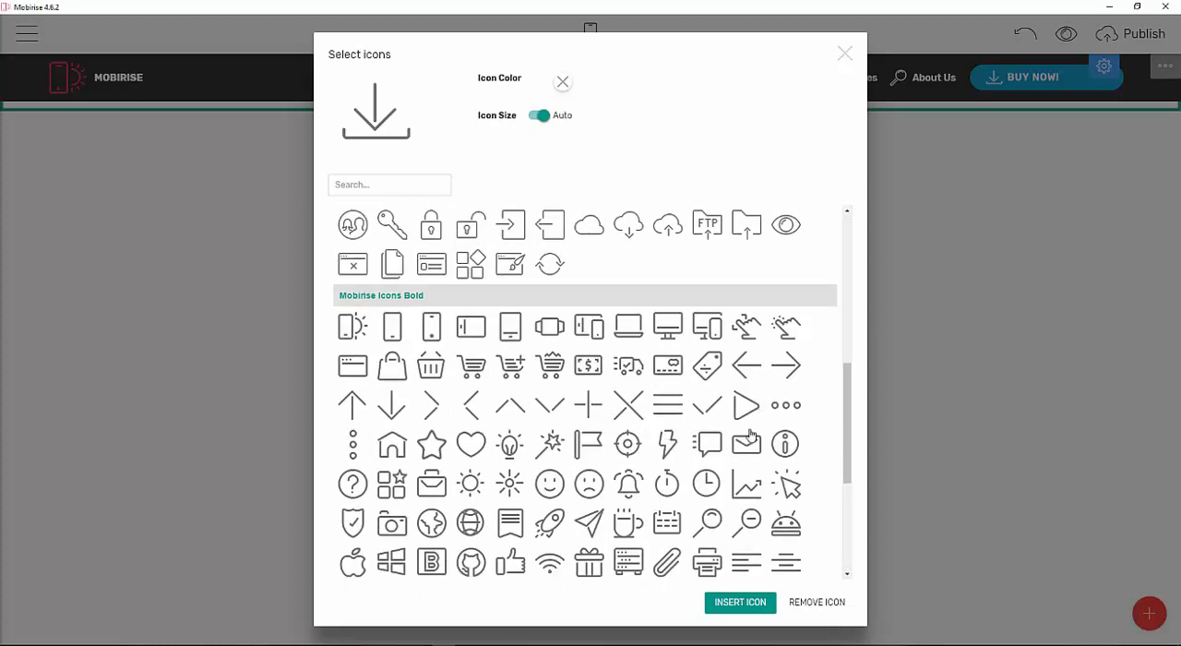
scroll(751, 434, down, 3)
scroll(741, 433, up, 6)
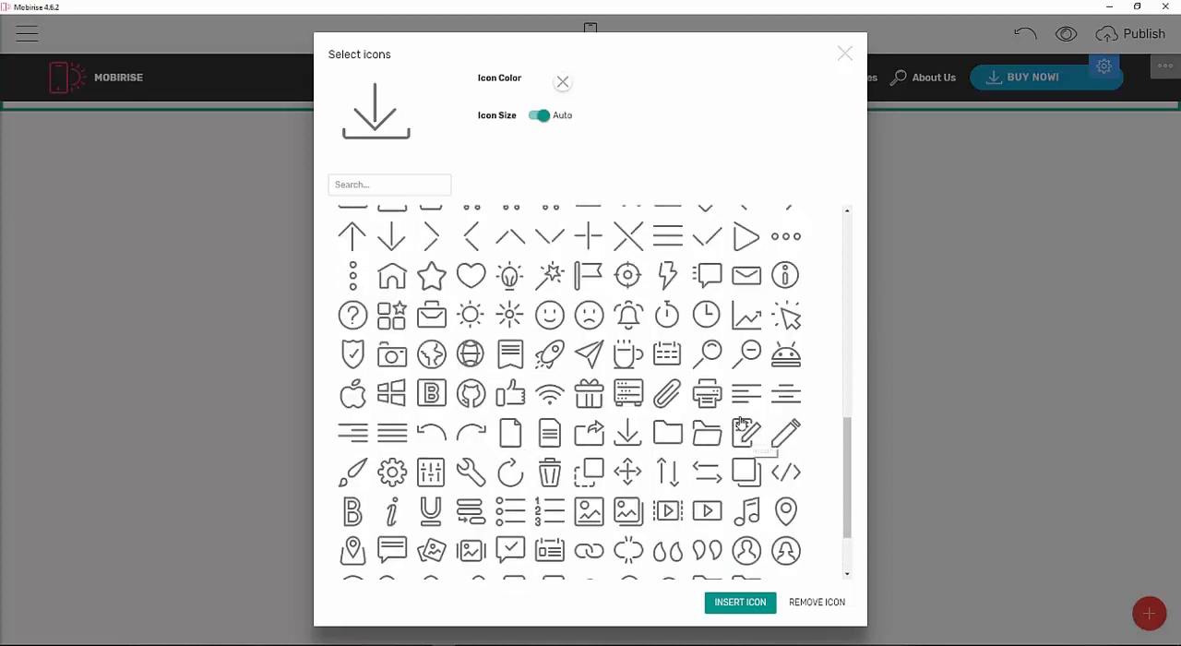
scroll(501, 443, up, 1)
scroll(501, 443, down, 1)
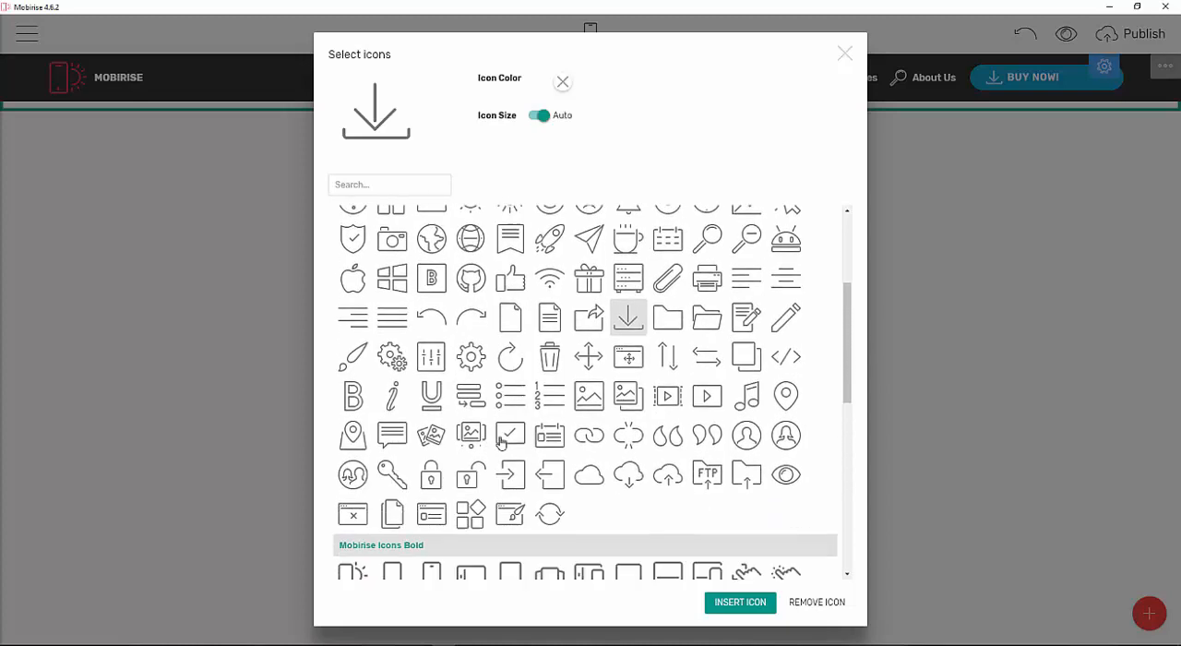
scroll(516, 438, up, 3)
scroll(608, 426, down, 9)
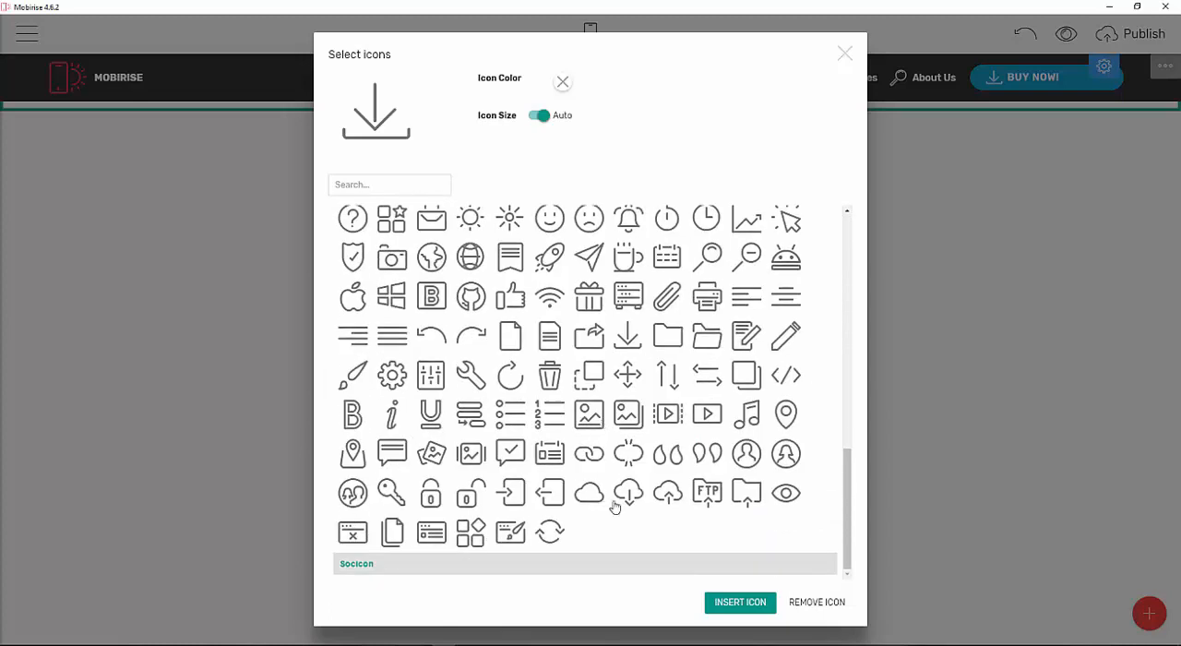
scroll(573, 399, up, 2)
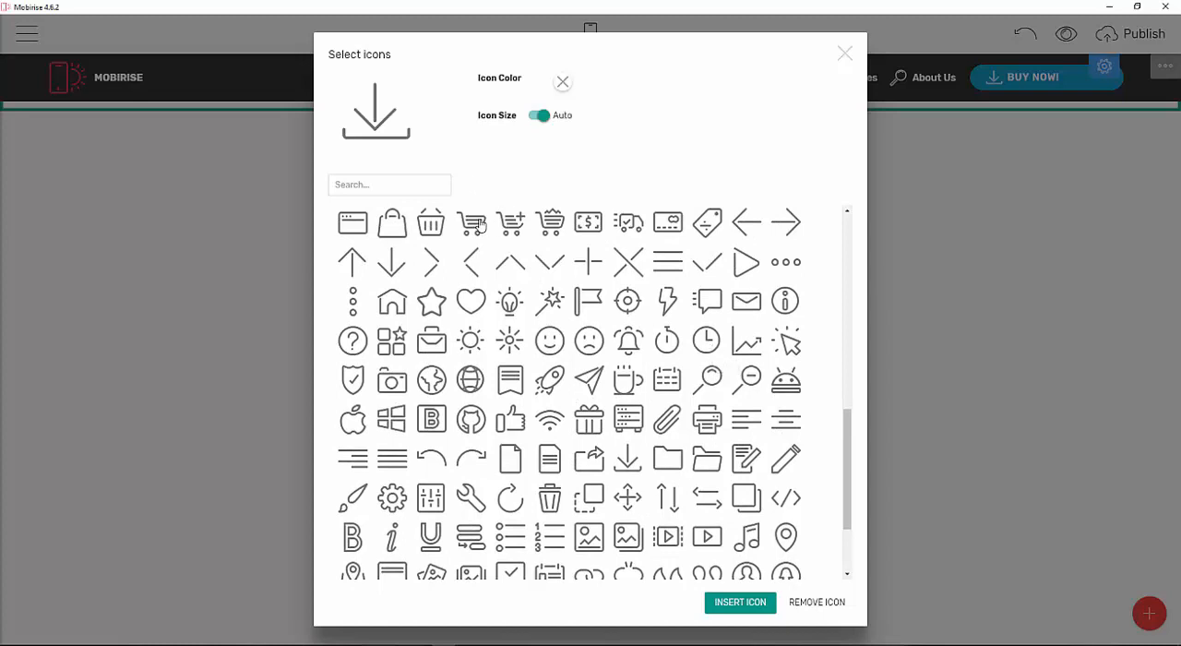
click(550, 223)
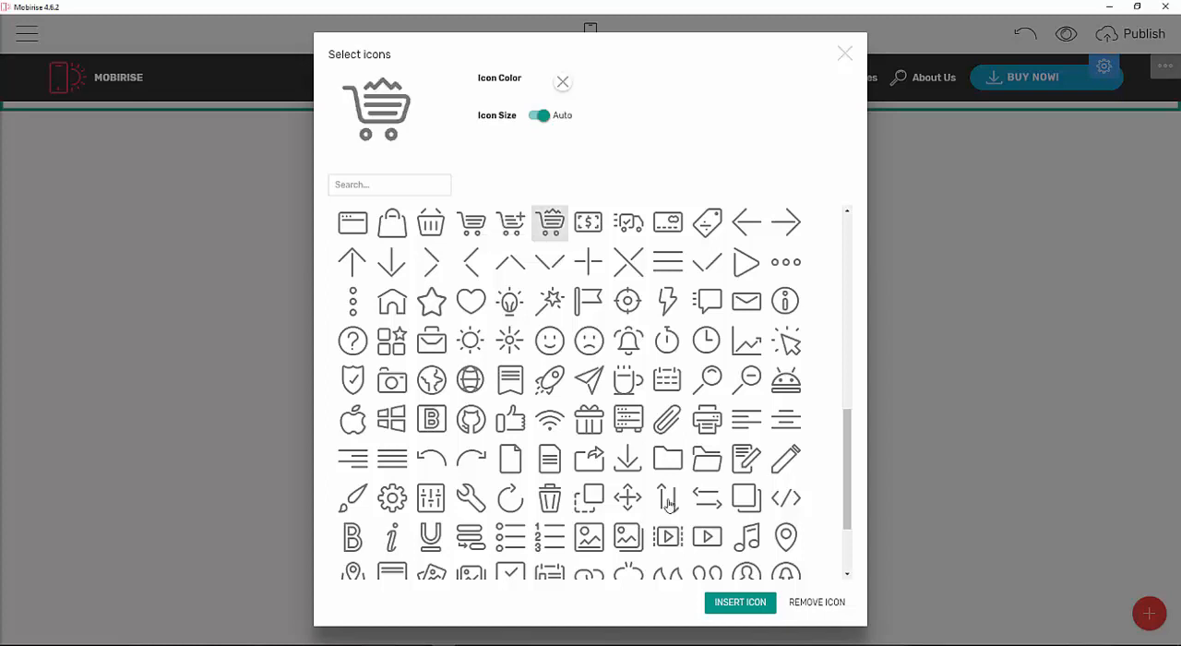
click(744, 604)
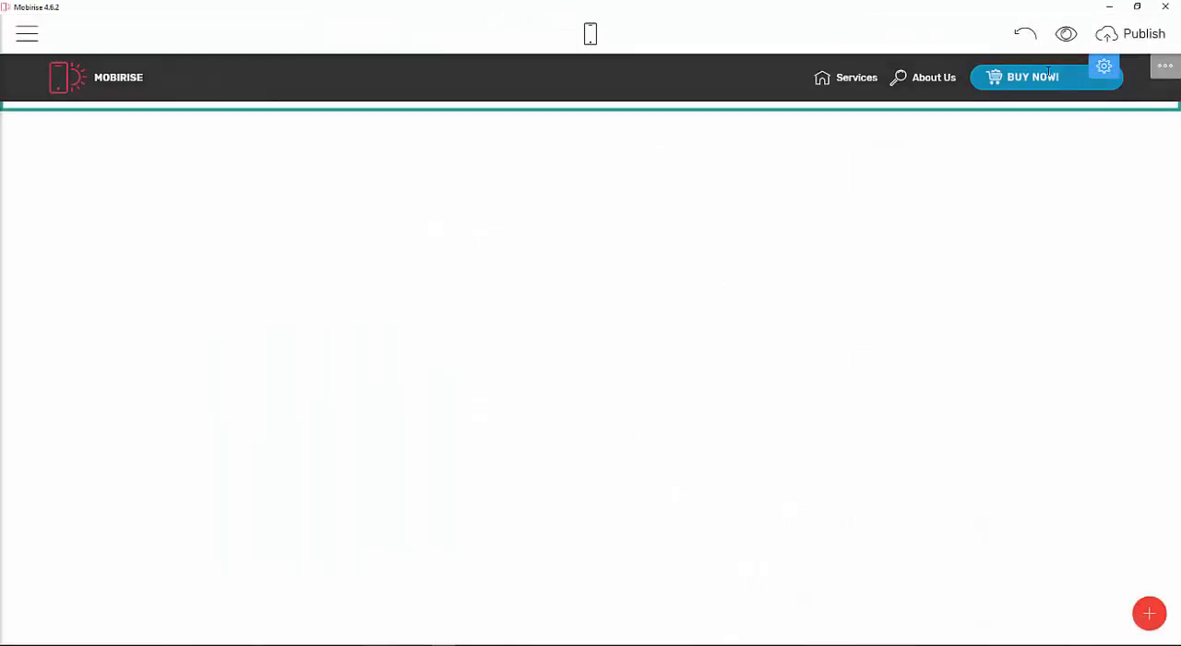
Delete the extra trailing spaces after the BUY NOW! button label.
click(1097, 84)
key(BackSpace)
key(BackSpace)
key(BackSpace)
key(BackSpace)
key(BackSpace)
key(BackSpace)
key(BackSpace)
key(BackSpace)
key(BackSpace)
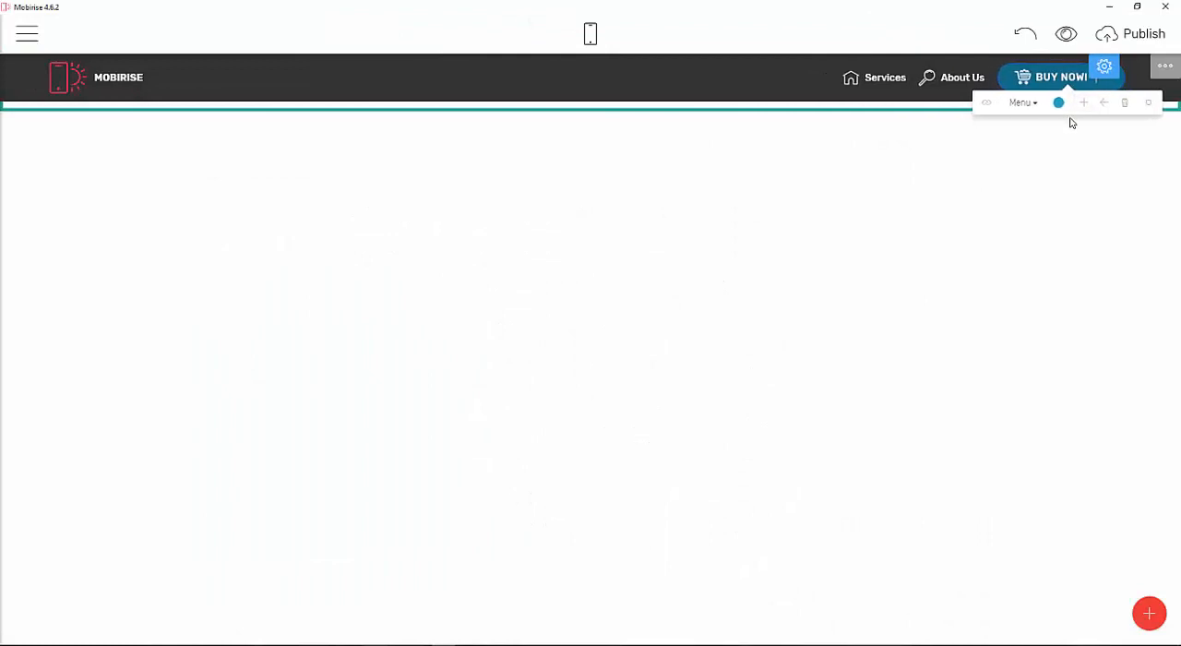
key(BackSpace)
key(BackSpace)
key(BackSpace)
key(BackSpace)
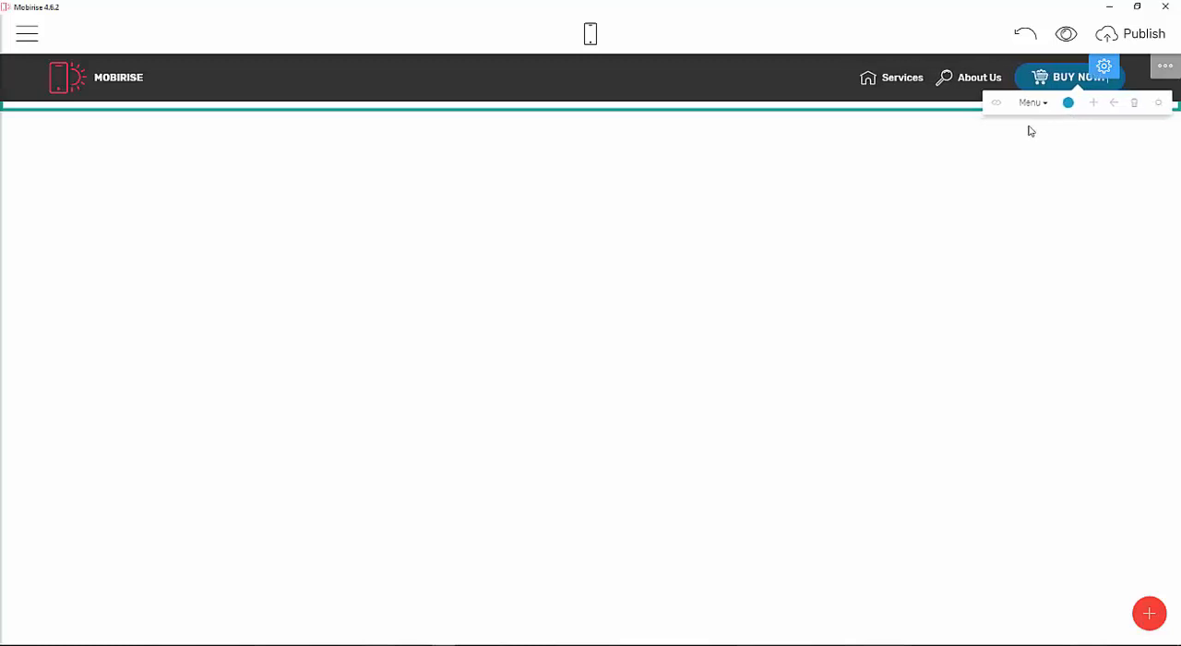
click(783, 94)
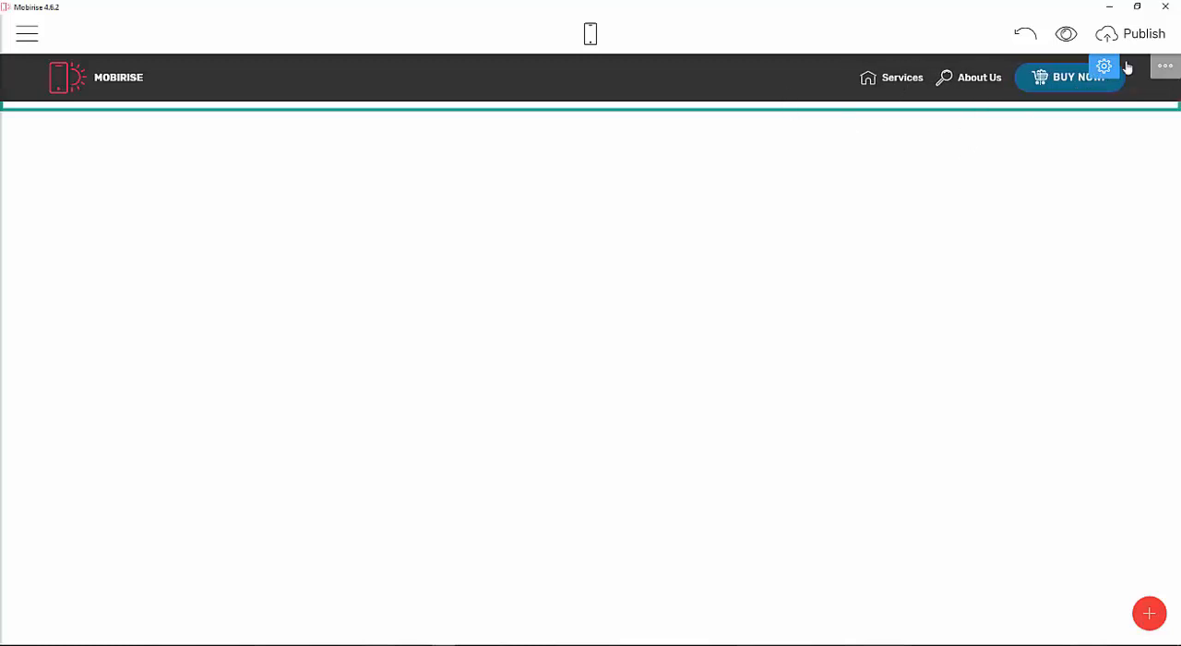
Set the menu block's background color to blue in its block parameters.
click(30, 28)
click(561, 89)
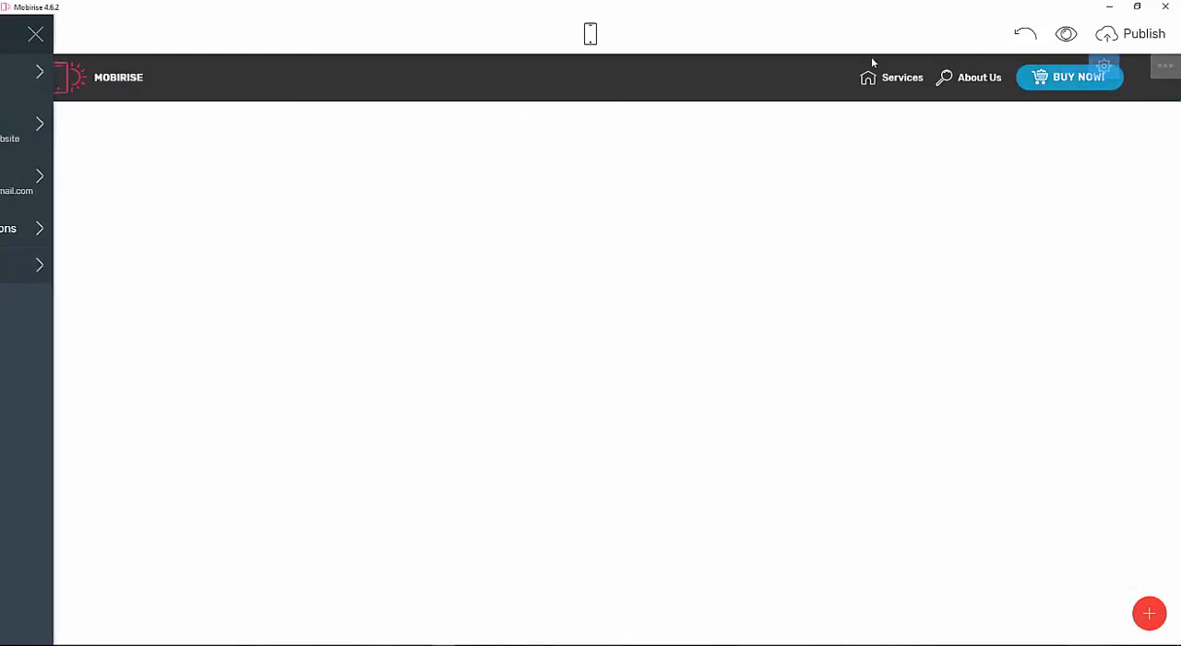
click(1104, 67)
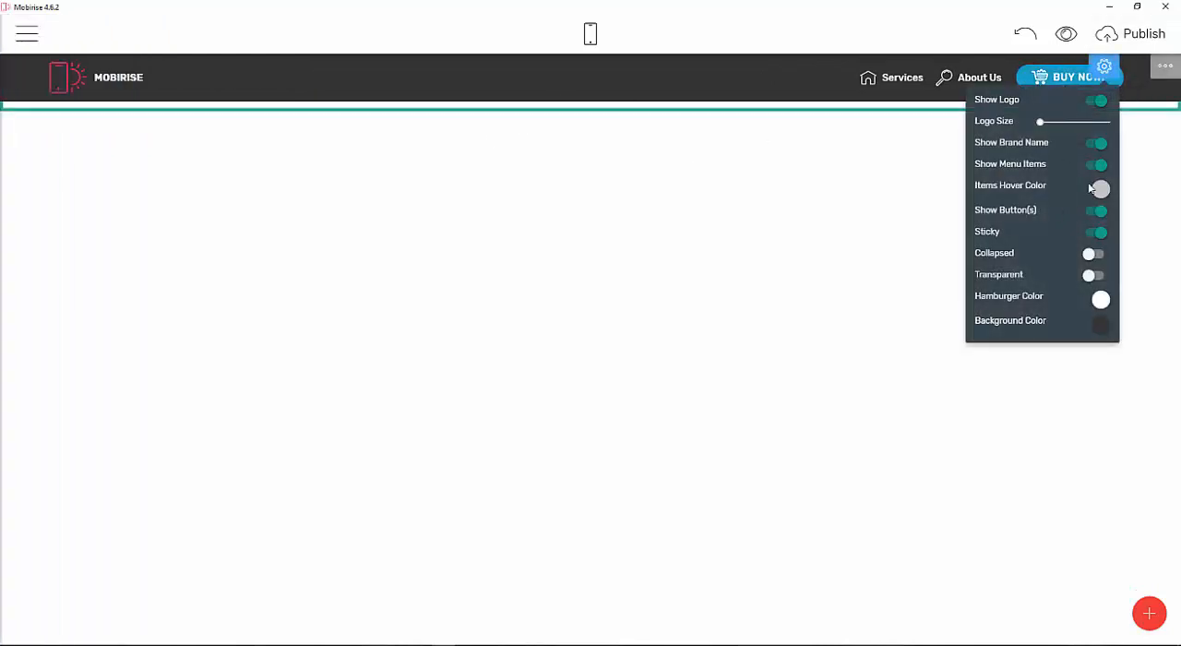
click(1099, 328)
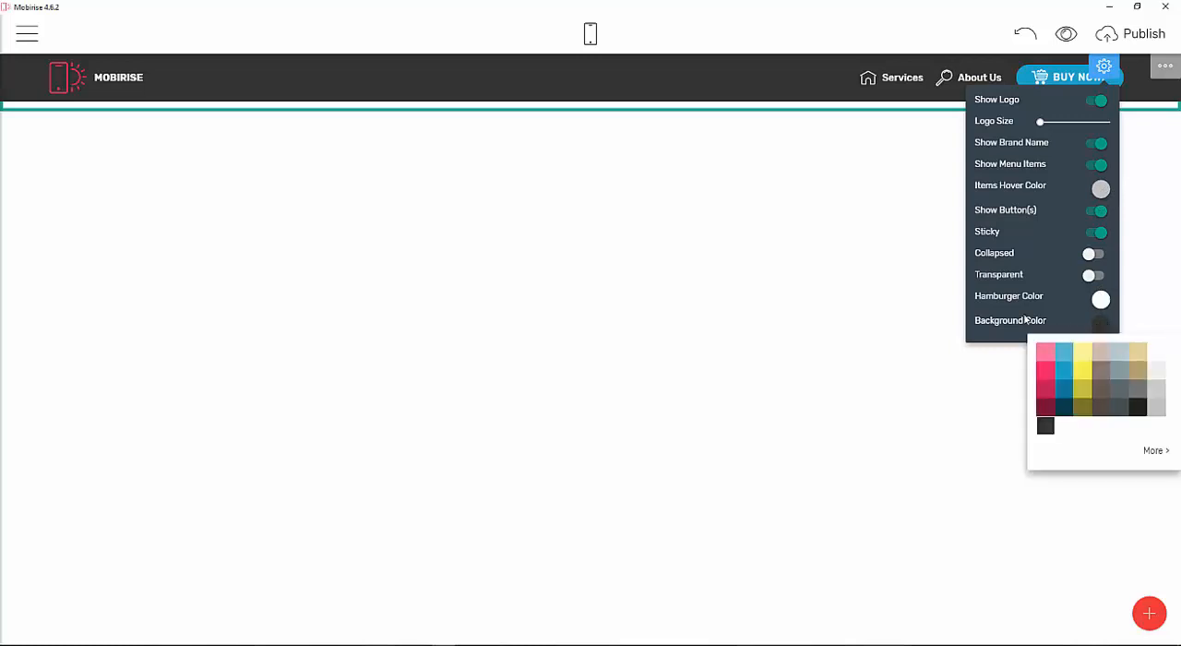
click(1063, 371)
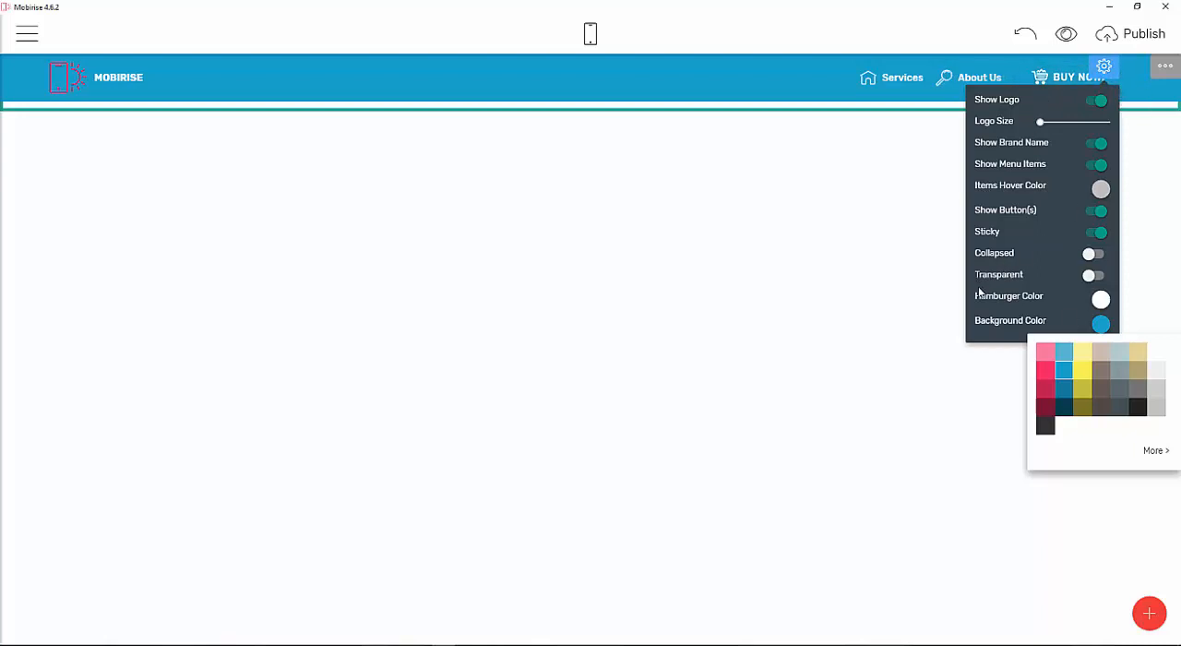
click(1096, 276)
click(1095, 277)
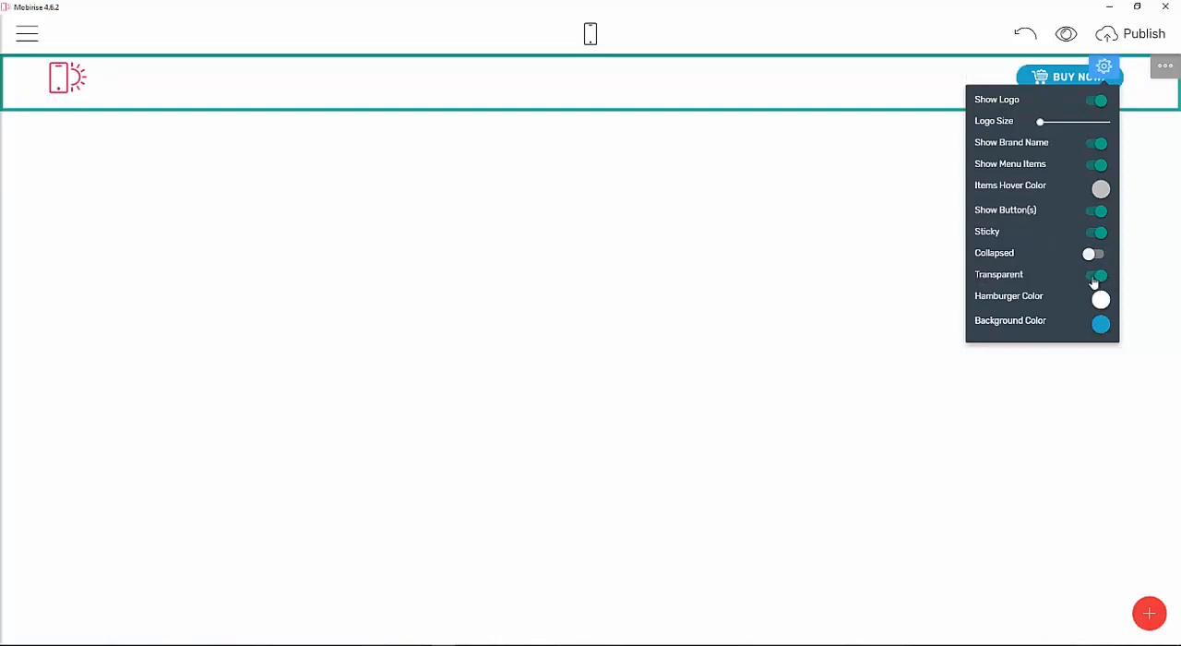
click(1038, 123)
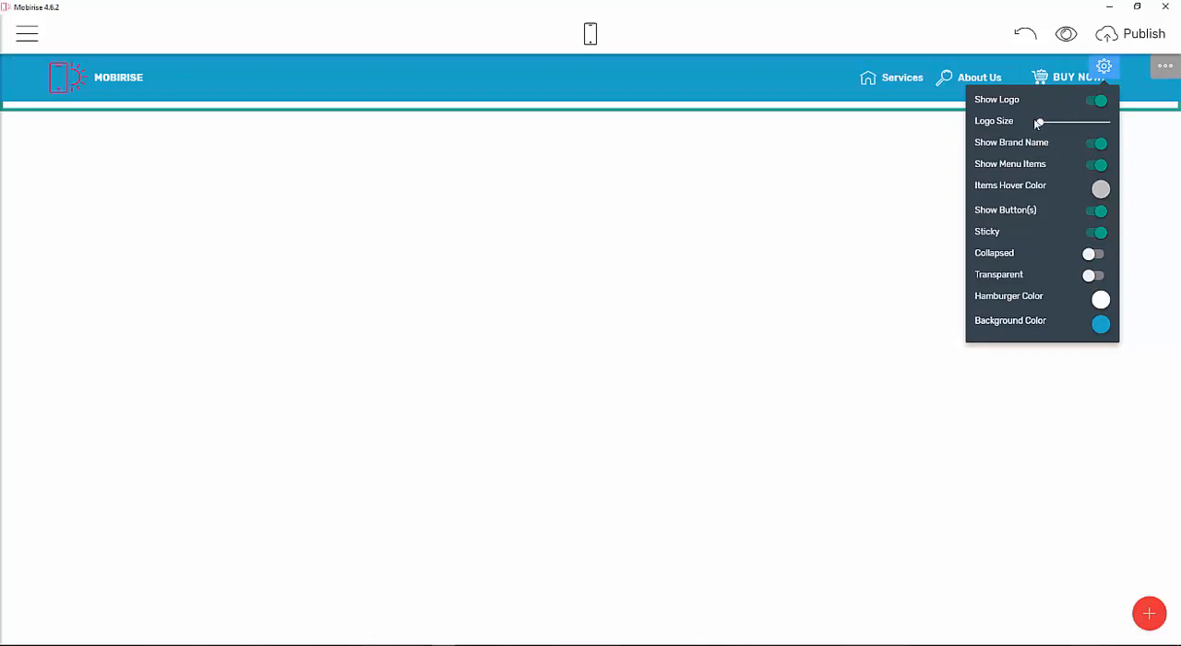
drag(1068, 130, 1003, 127)
click(1093, 101)
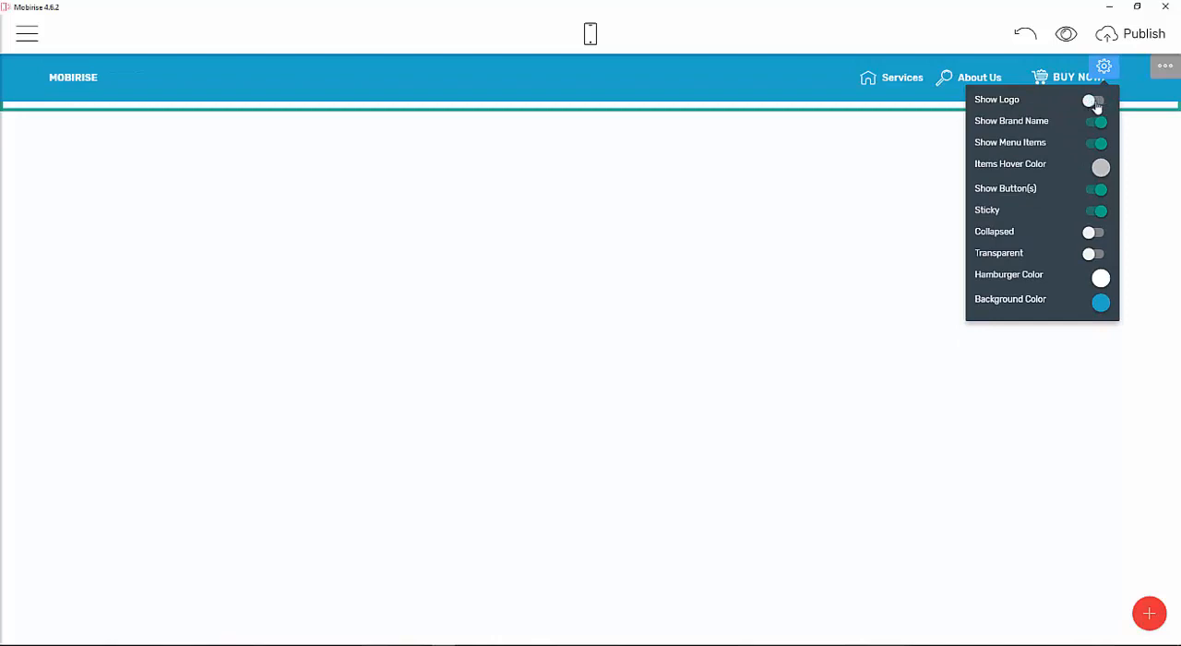
click(1094, 102)
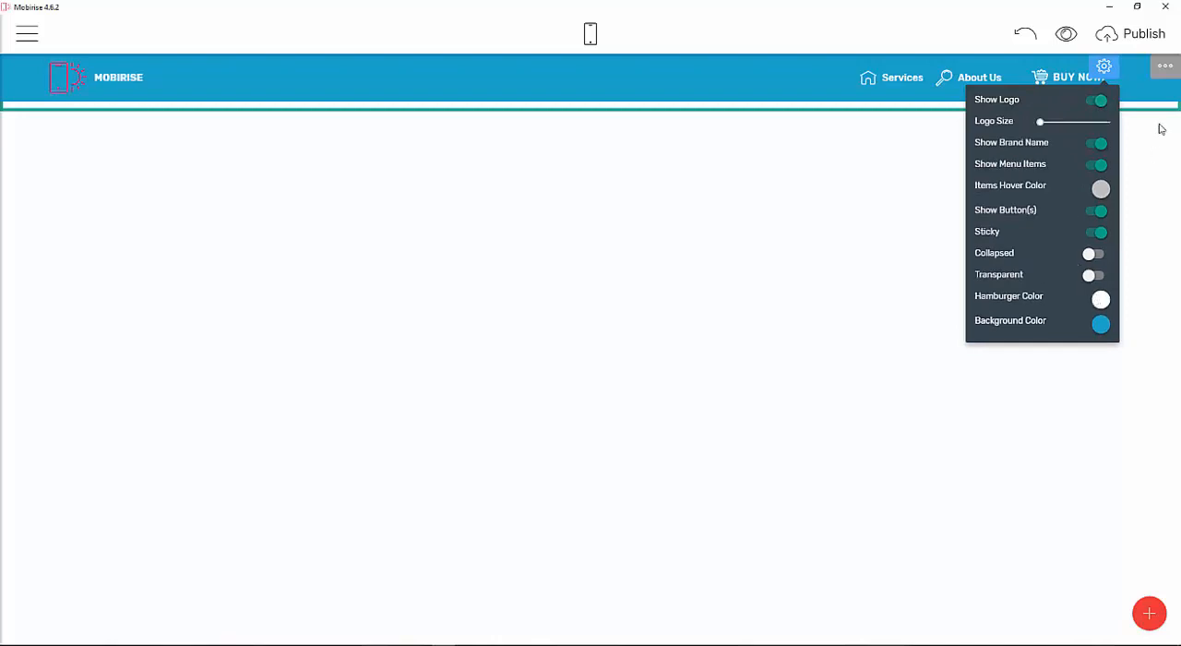
click(1165, 66)
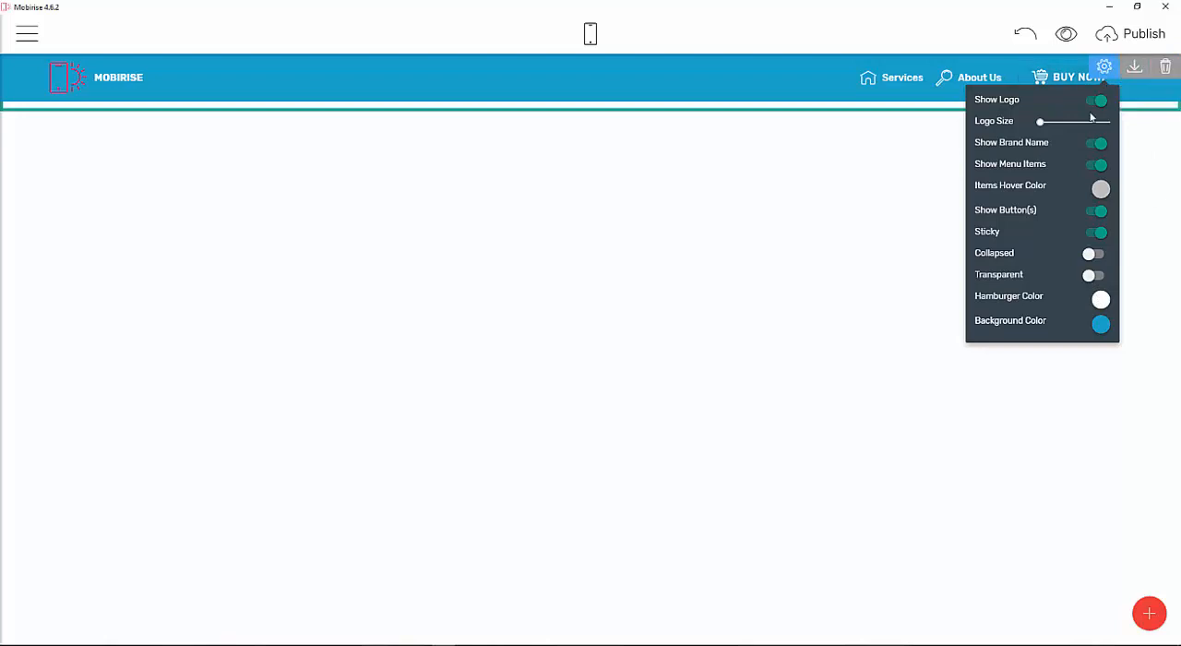
click(1104, 66)
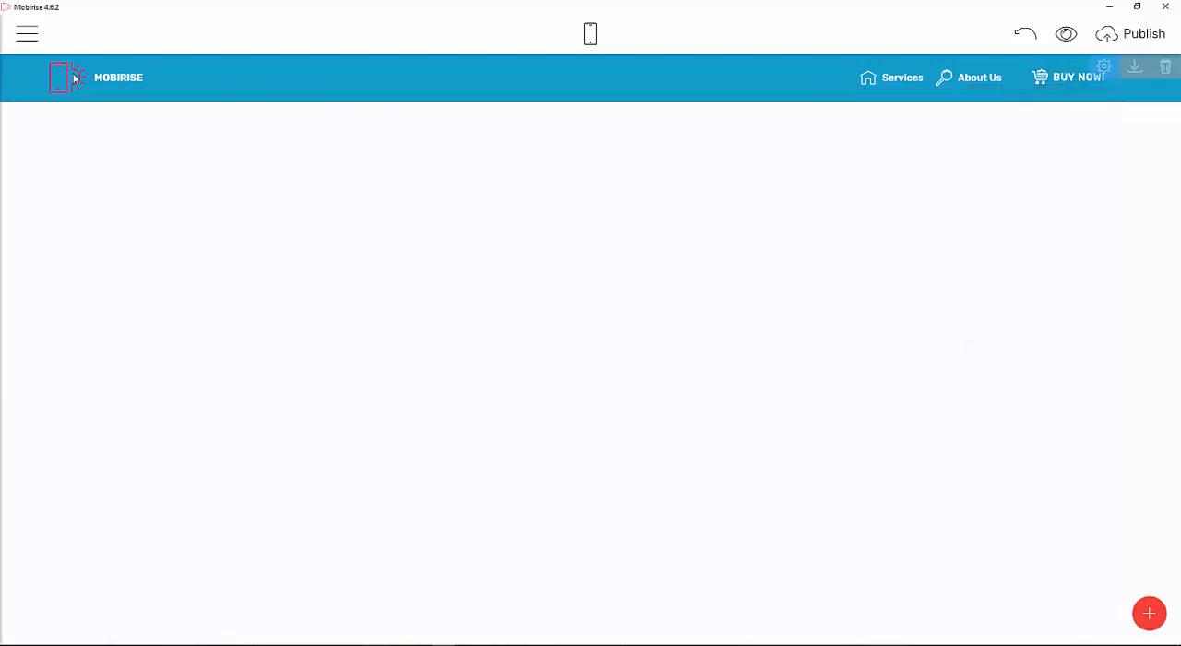
Replace the menu logo with the ISOFT image chosen from the computer's Desktop.
click(73, 79)
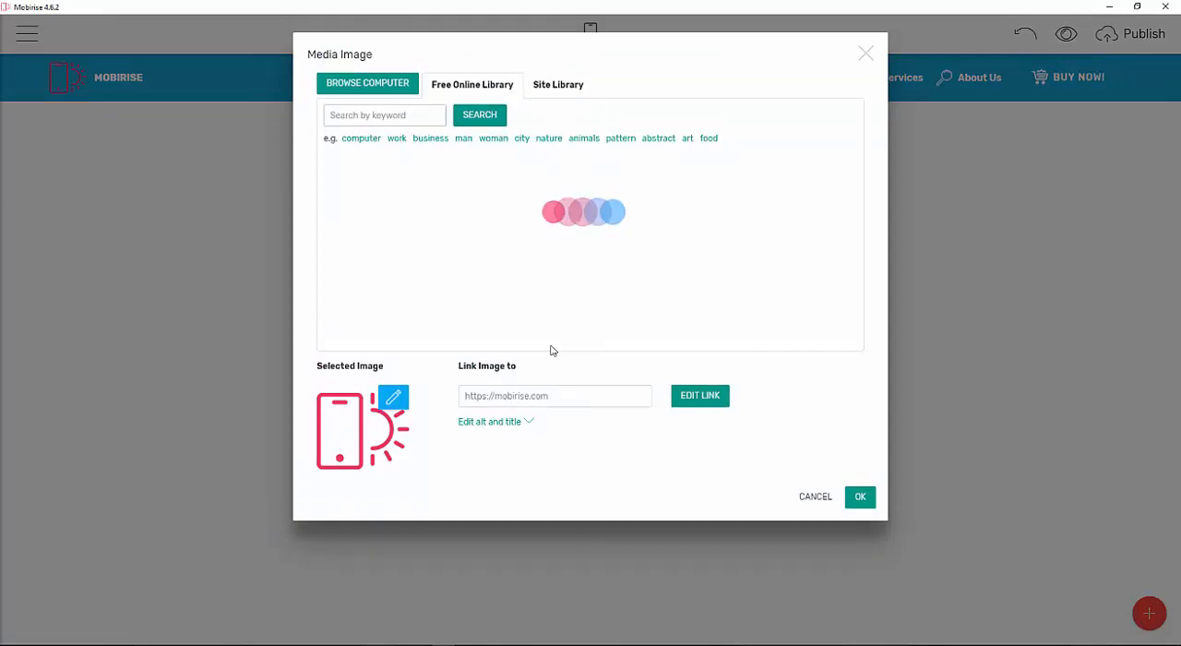
click(373, 91)
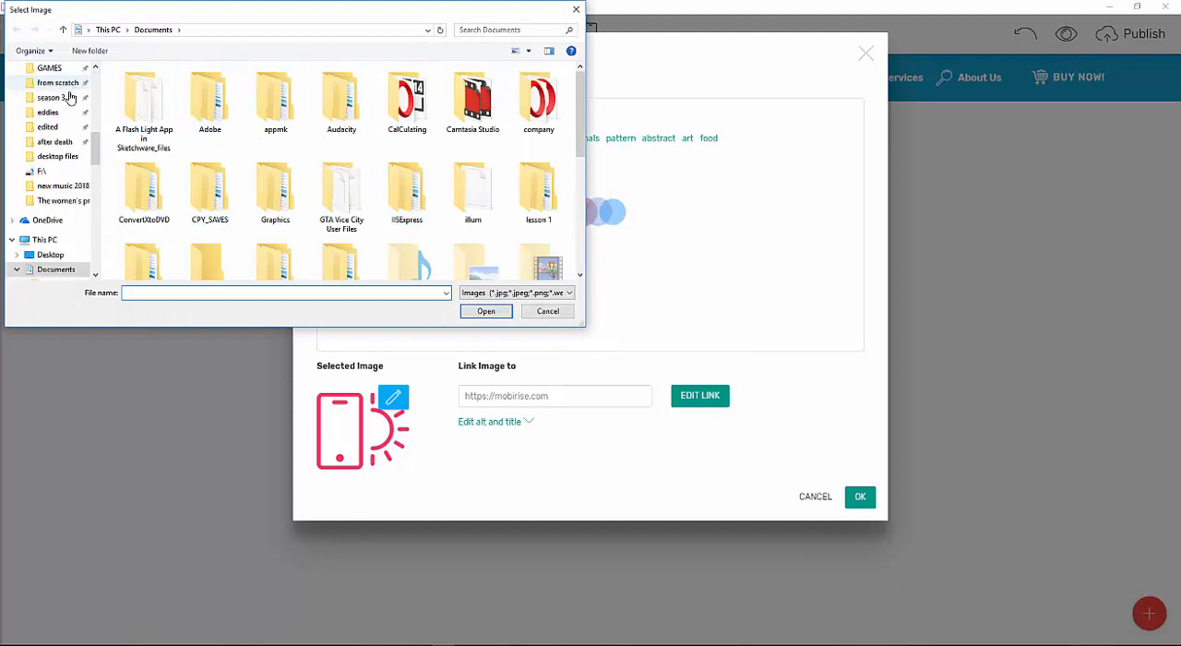
click(50, 255)
drag(577, 106, 581, 161)
click(548, 311)
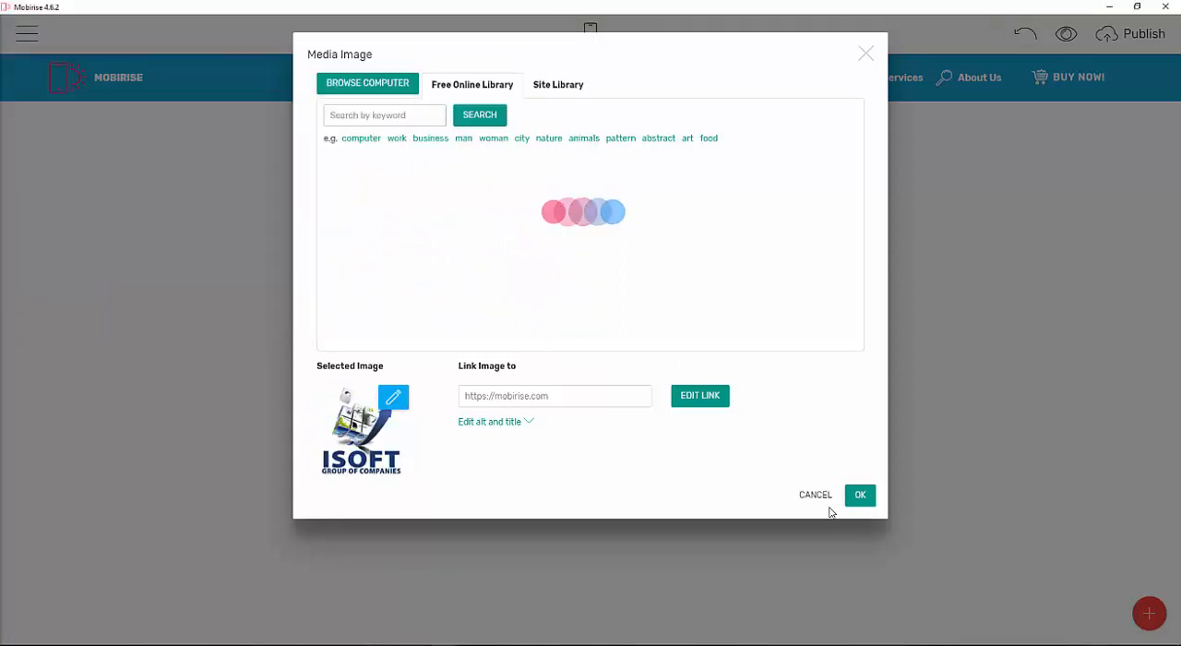
click(859, 495)
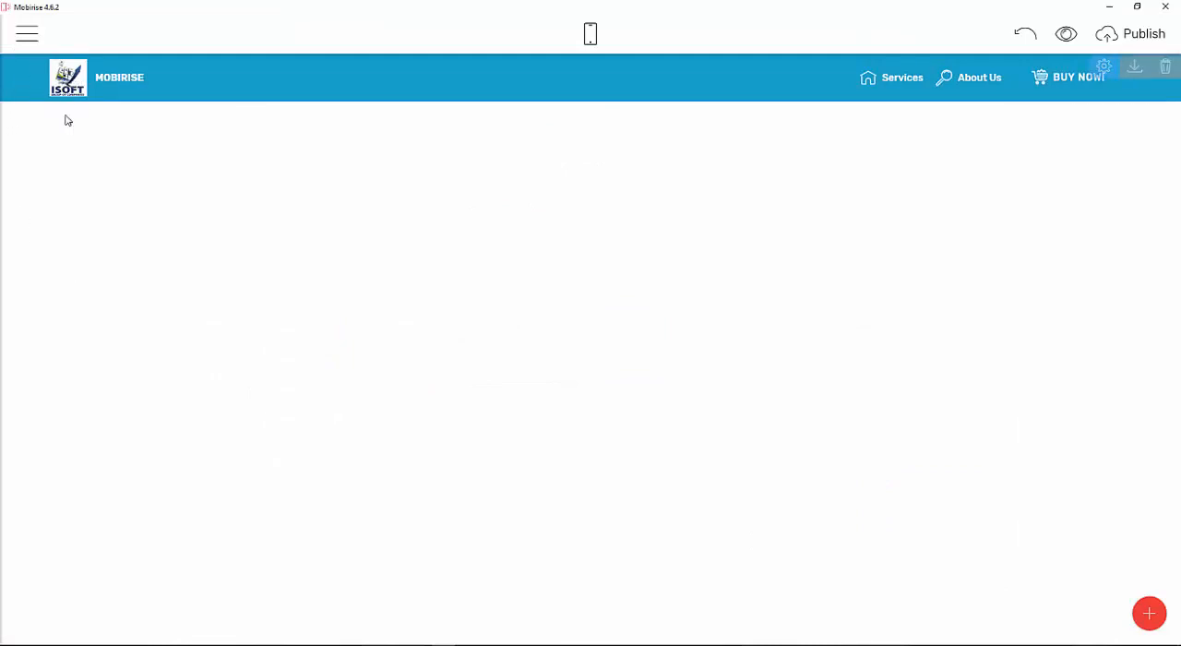
Rename the menu brand name to Miksoft Market.
click(138, 79)
key(BackSpace)
key(BackSpace)
key(BackSpace)
key(BackSpace)
key(BackSpace)
key(BackSpace)
key(BackSpace)
key(BackSpace)
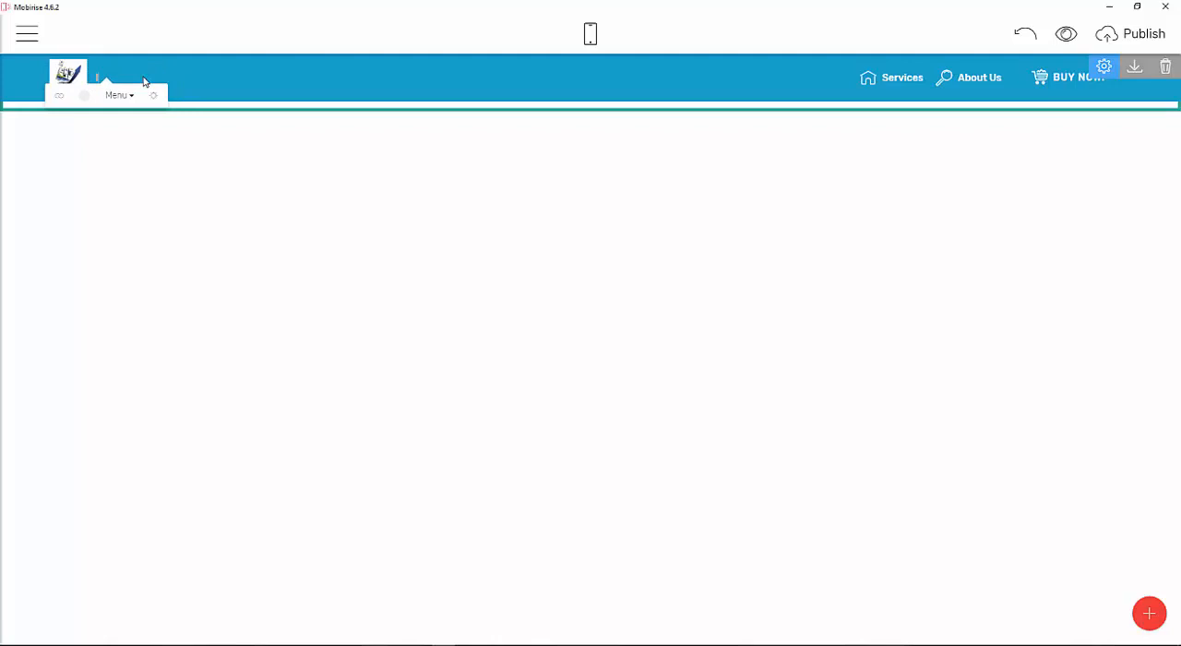
text(M)
text(ike)
text(soft)
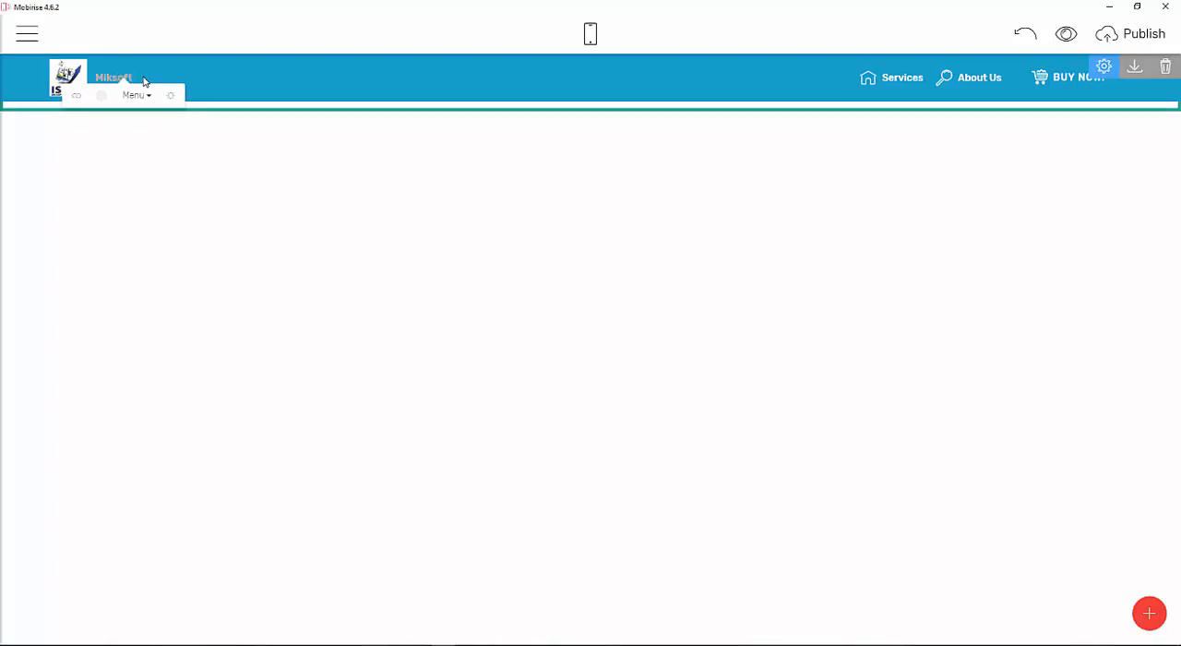
text( Market)
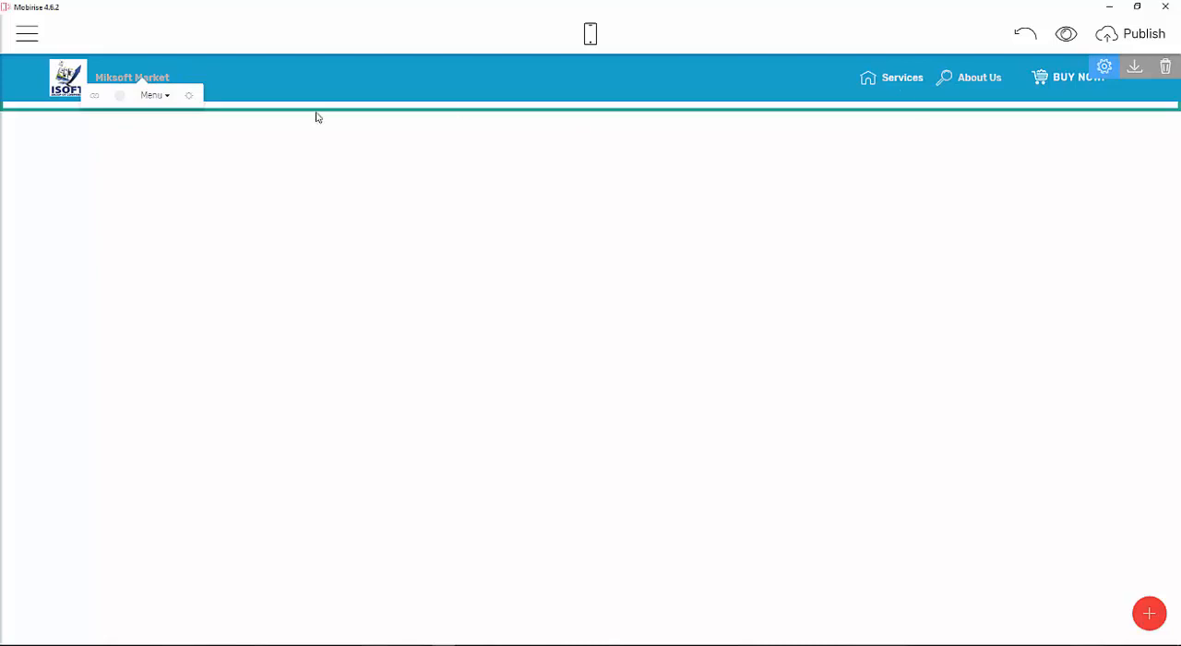
Set the brand name's text style to Title 3.
click(152, 97)
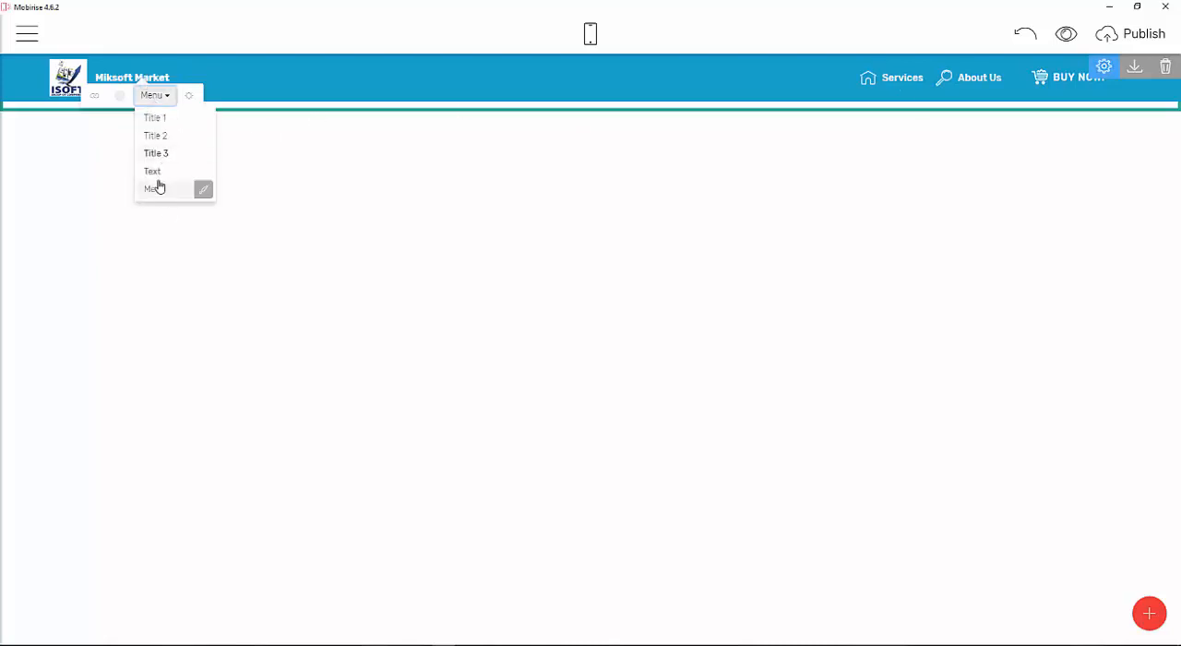
click(156, 154)
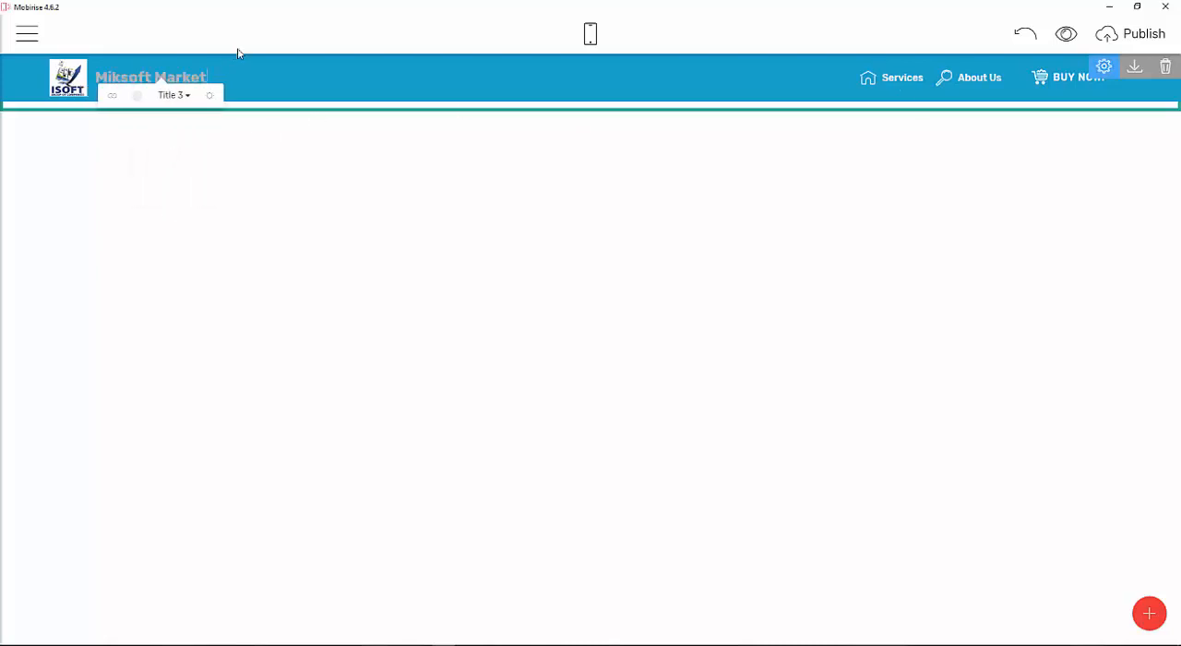
click(237, 137)
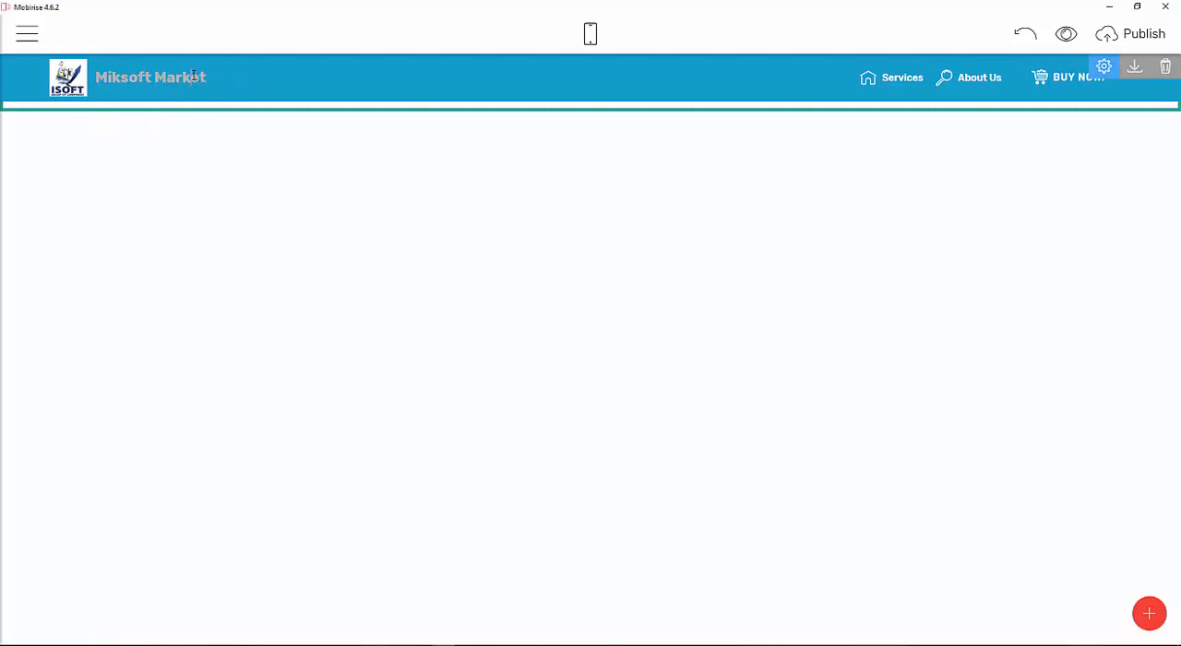
Color the Miksoft Market brand name red.
click(193, 76)
click(138, 102)
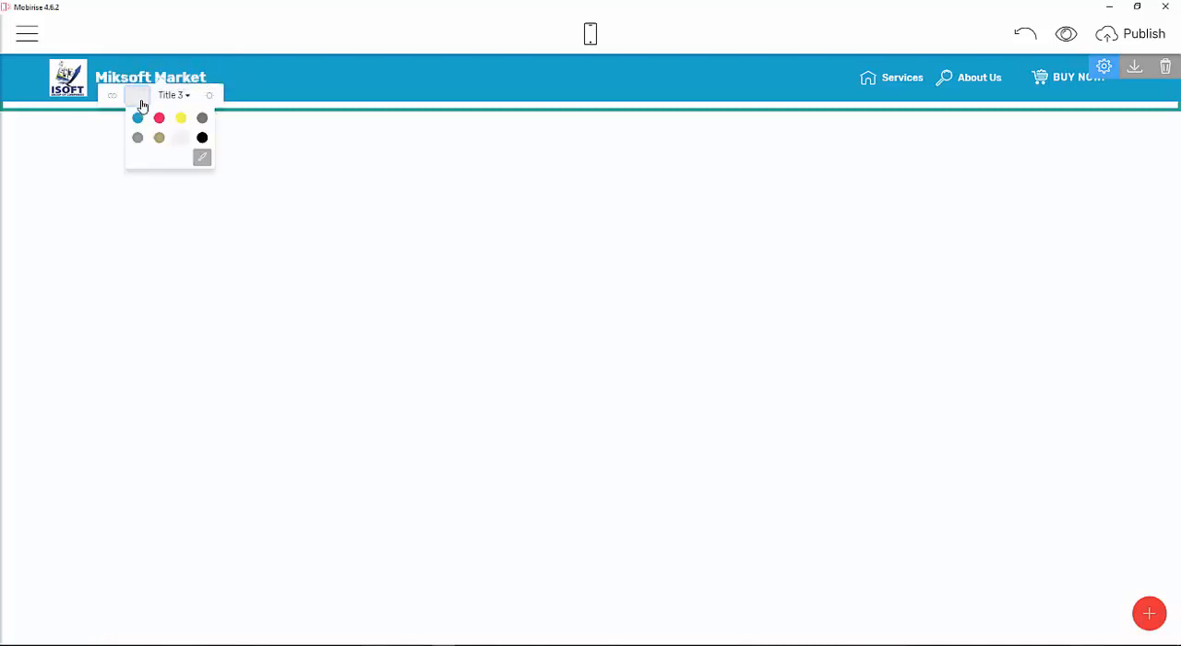
click(159, 120)
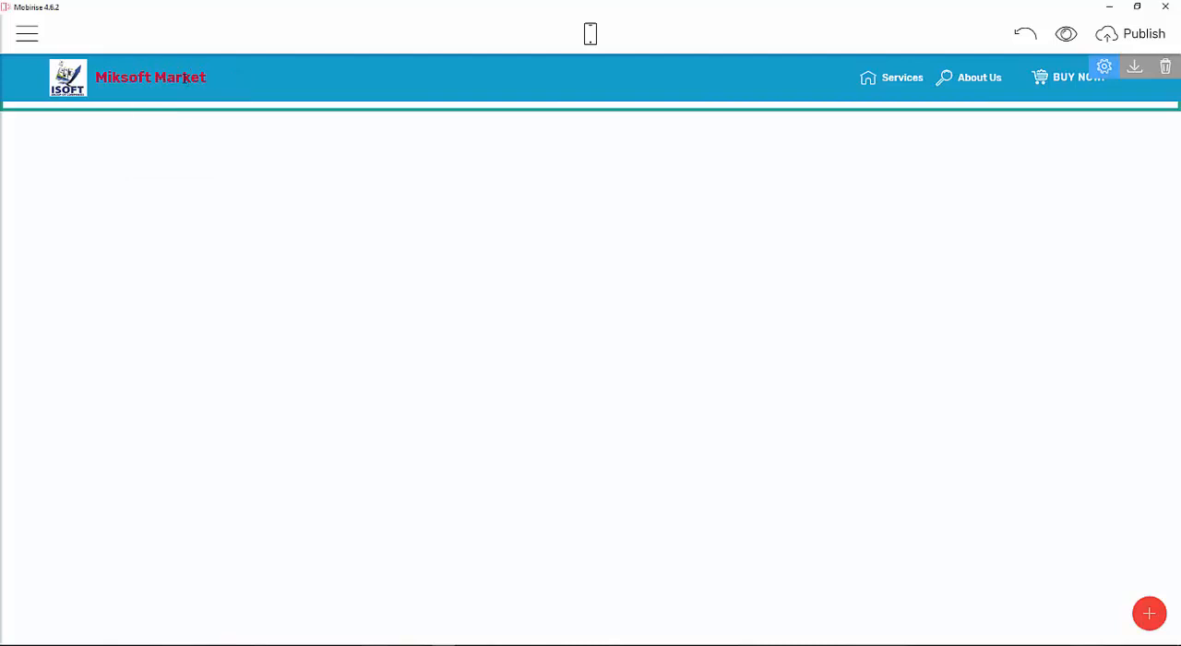
click(138, 97)
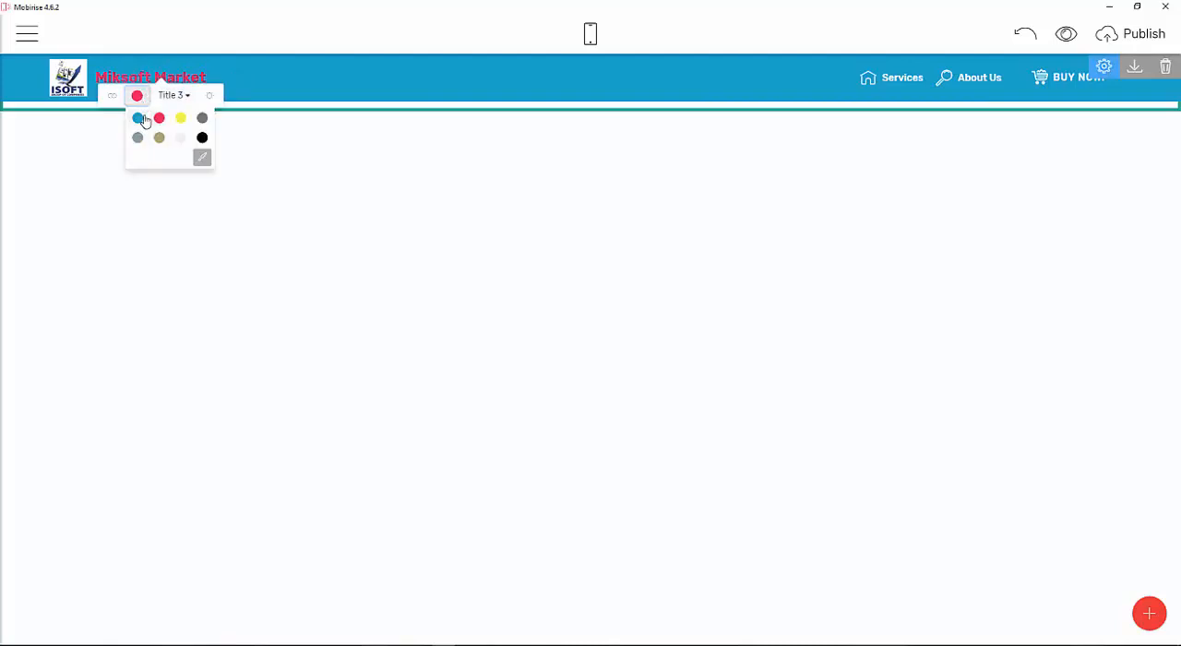
Change the menu brand name's text color to white.
click(203, 159)
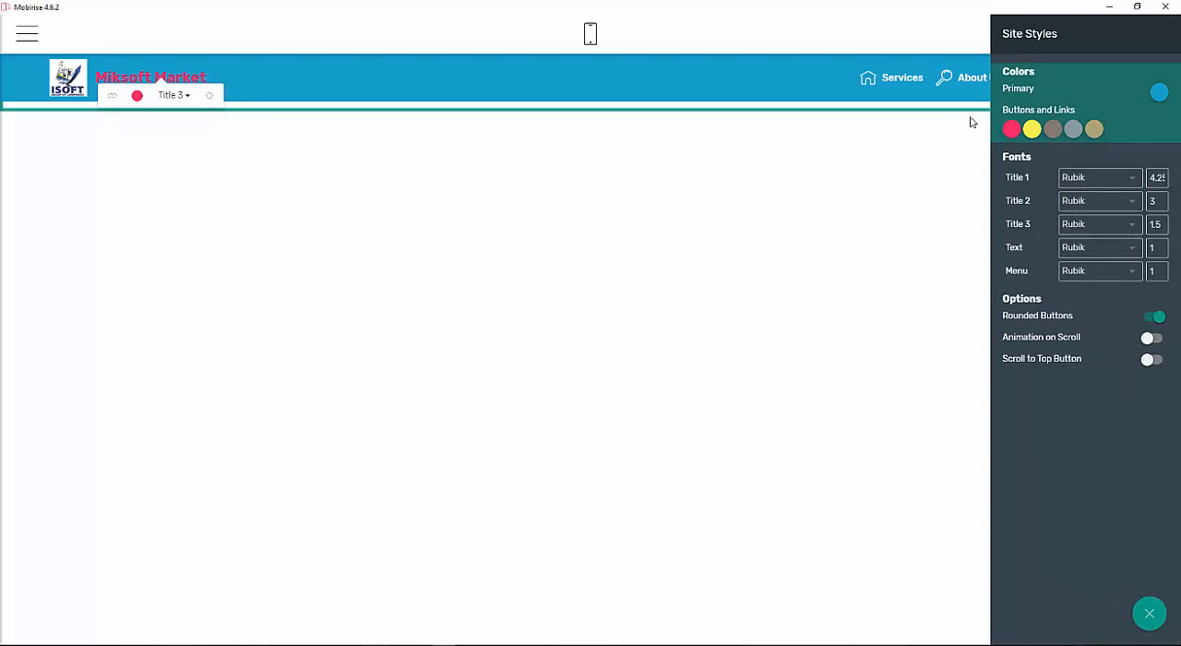
click(136, 95)
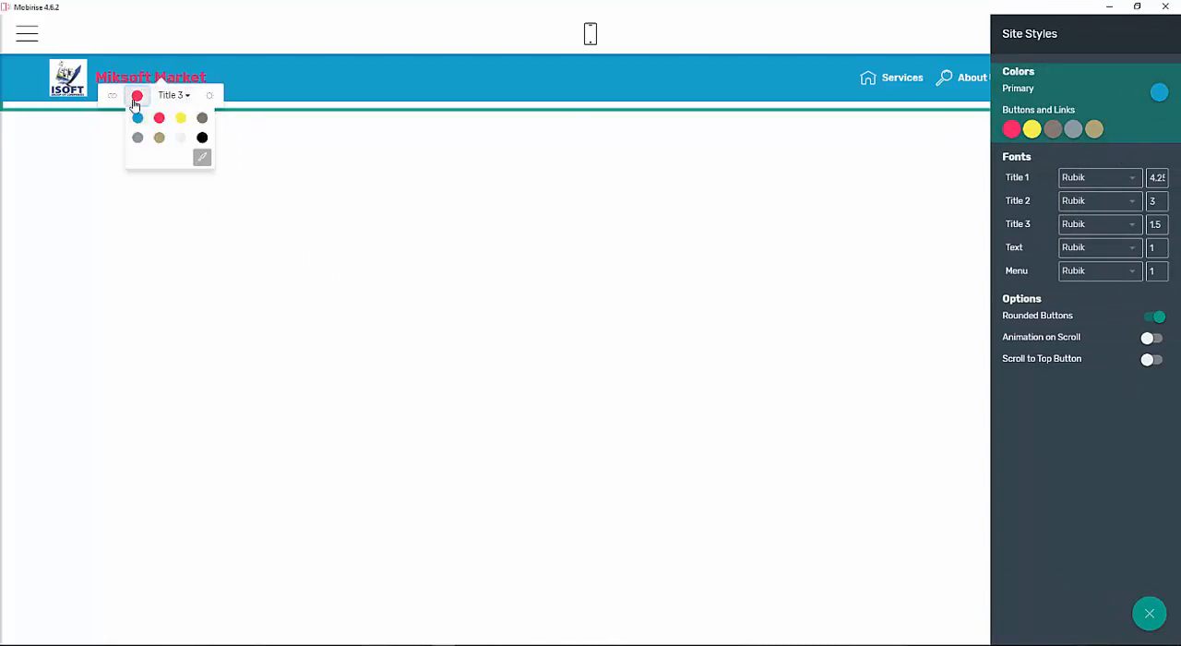
click(179, 140)
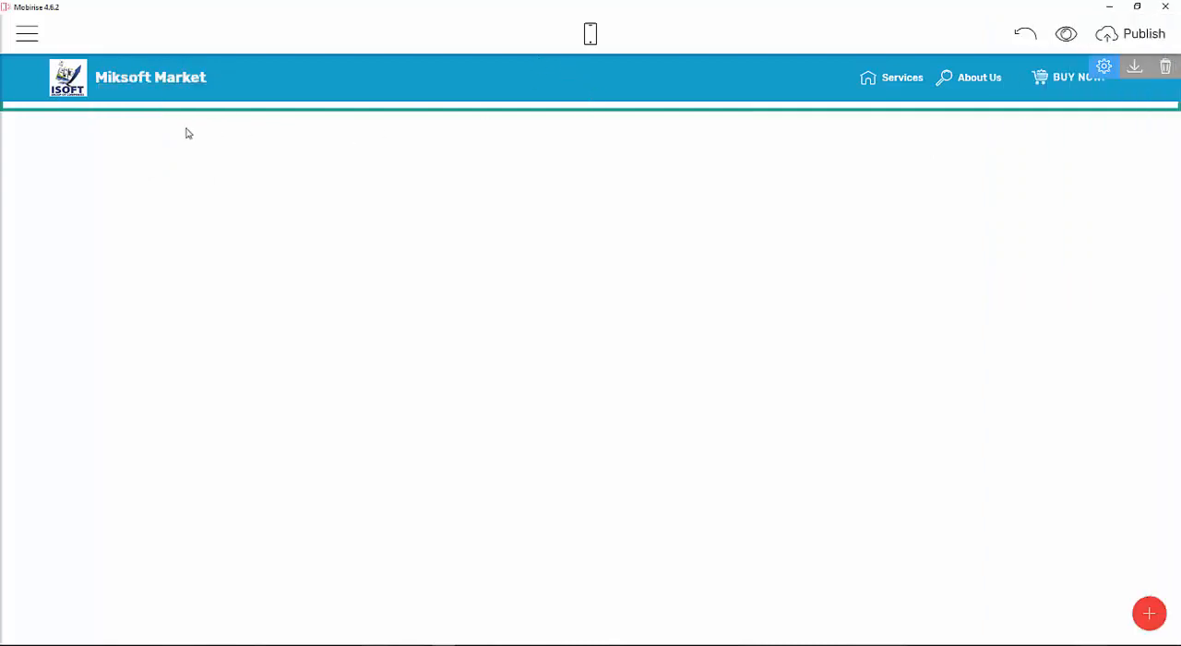
Add a Full Width Intro block from the block library below the menu.
click(1148, 614)
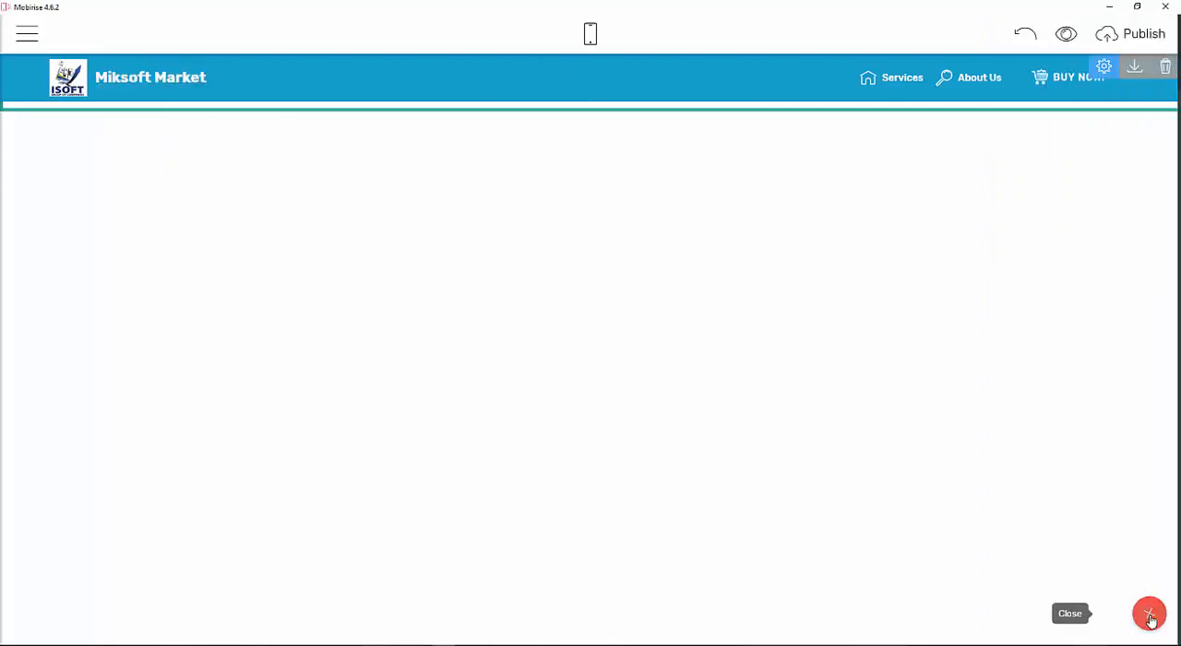
scroll(1107, 236, down, 4)
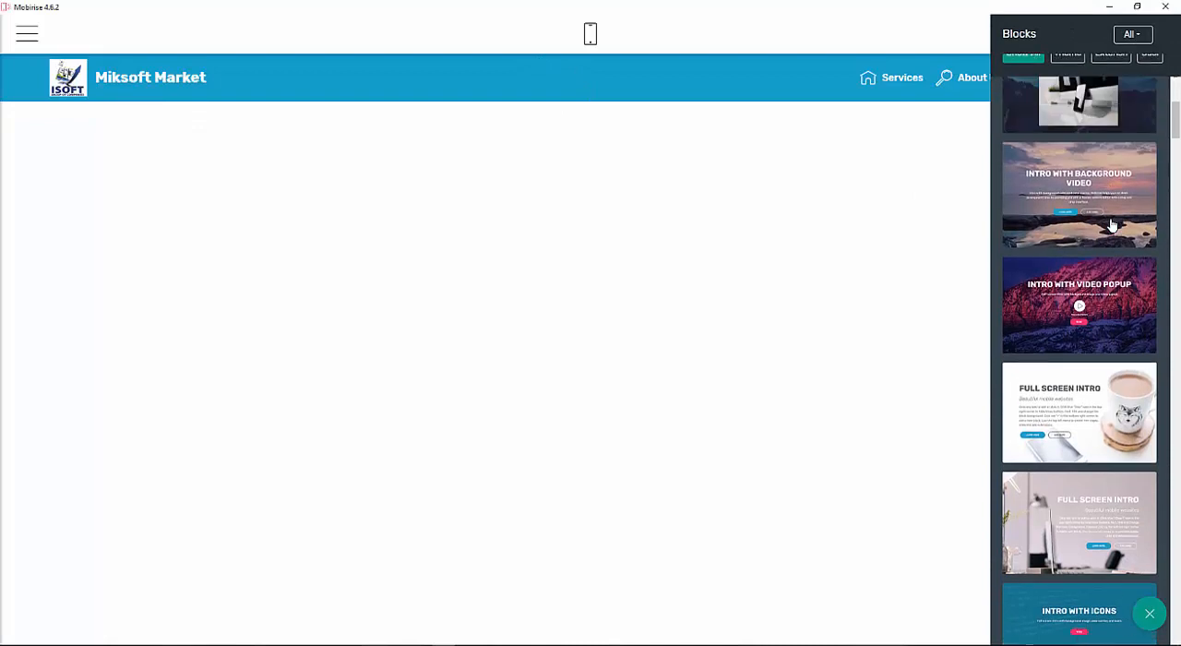
scroll(1114, 226, up, 2)
scroll(1051, 452, down, 3)
scroll(1059, 296, up, 1)
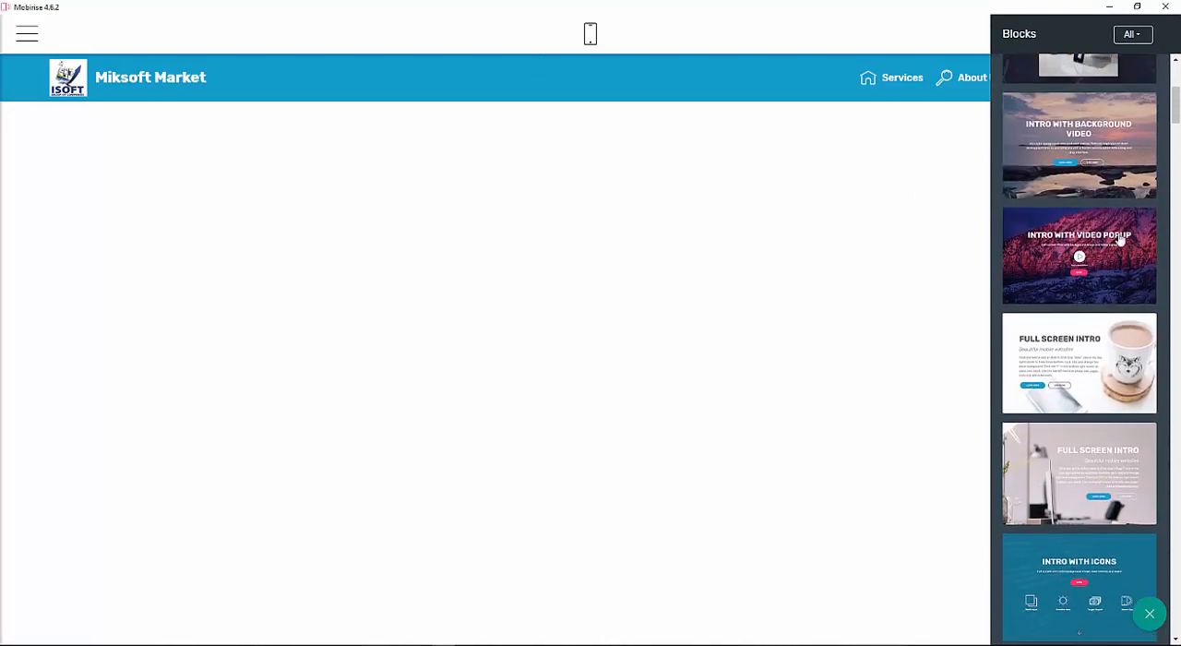
scroll(1117, 244, down, 4)
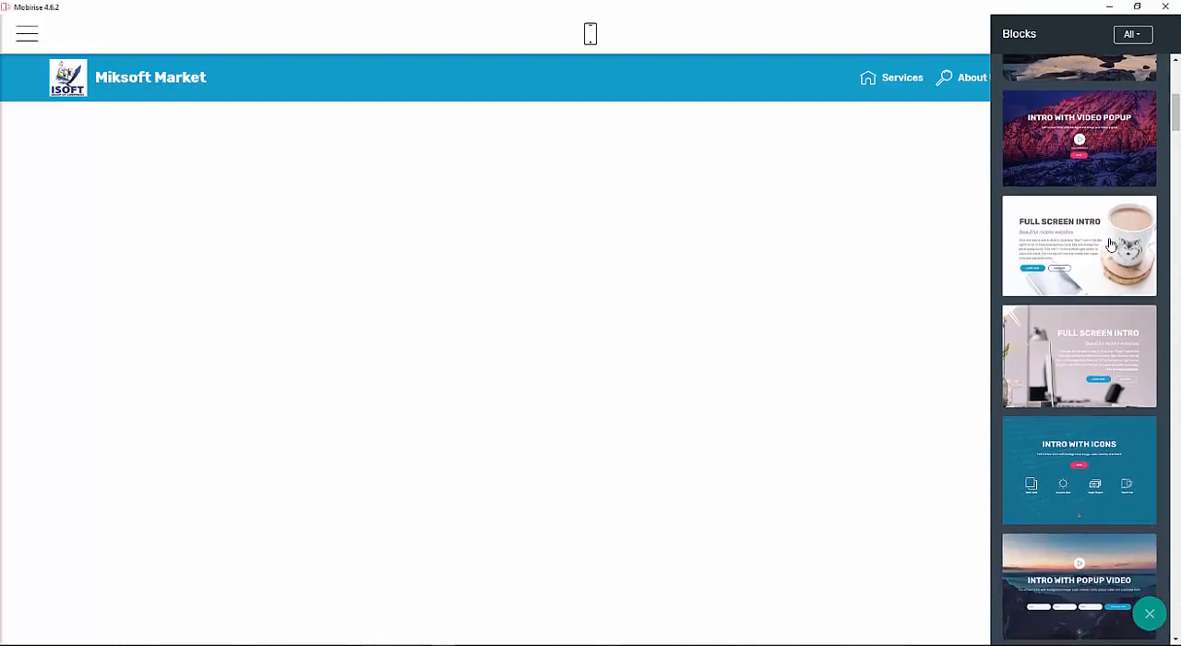
scroll(1111, 241, down, 2)
scroll(1114, 236, up, 15)
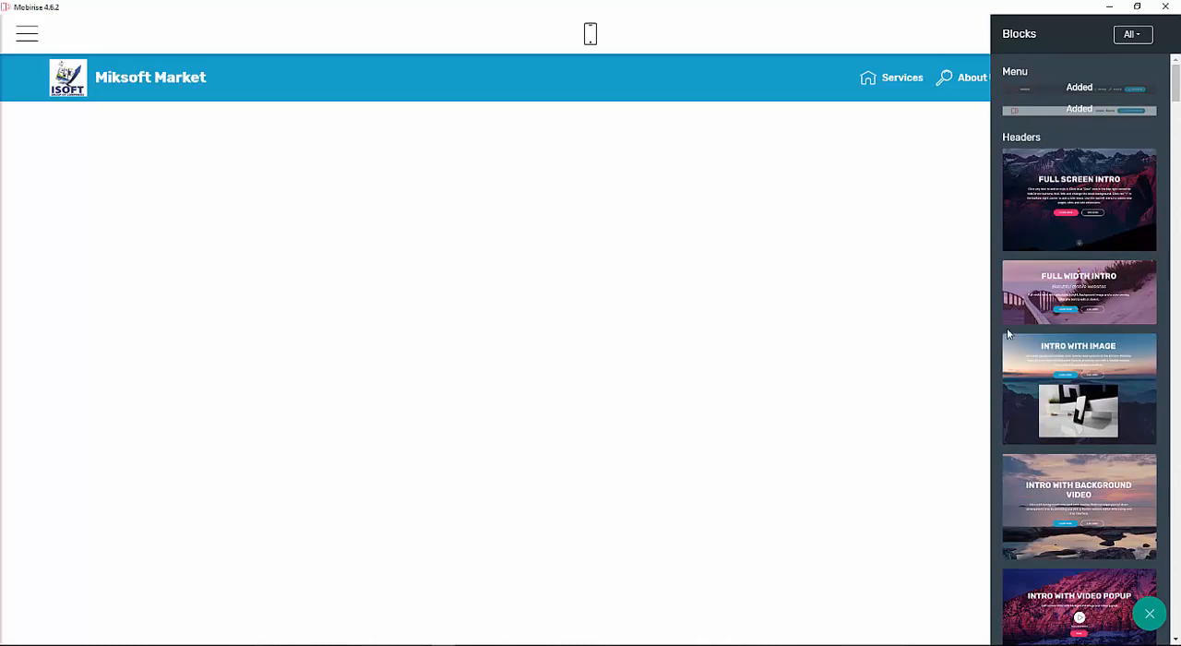
drag(1105, 292, 477, 237)
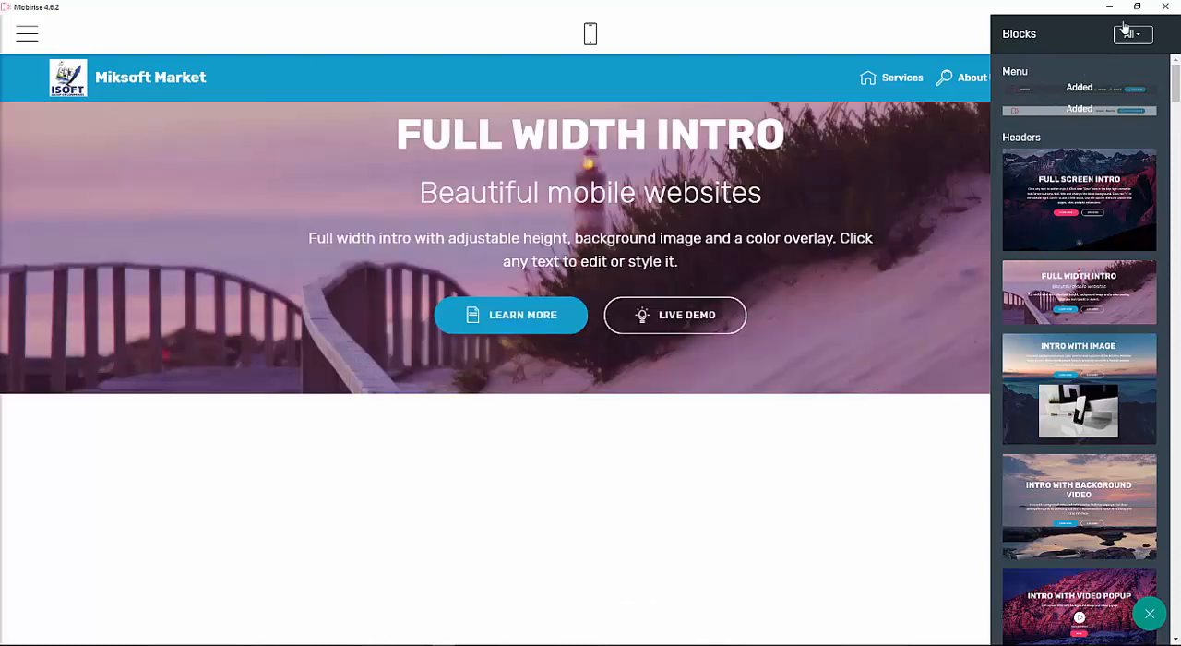
click(893, 42)
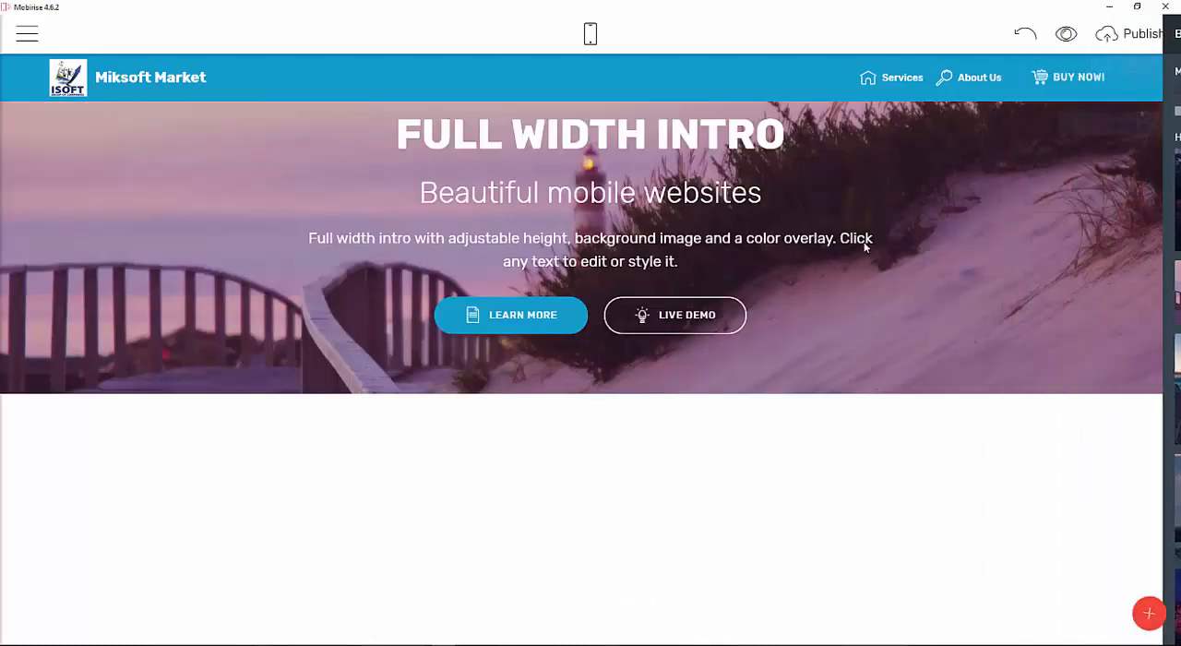
Change the intro block's main title to IKSOFT MARKET.
click(543, 137)
drag(779, 137, 437, 159)
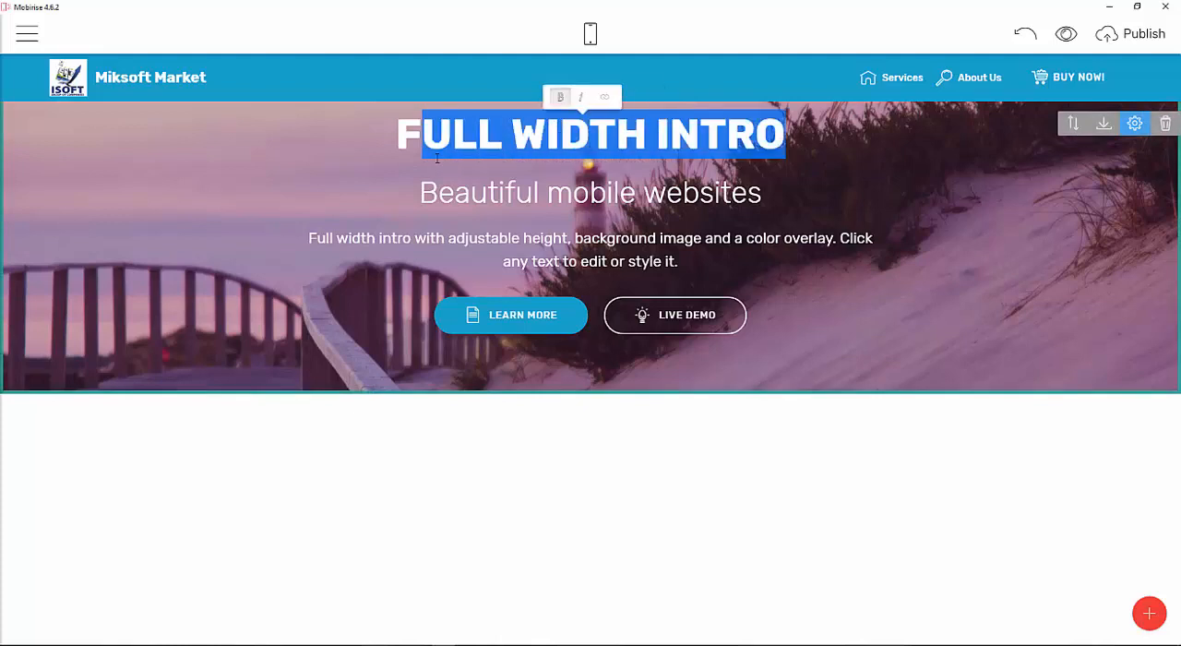
text(i)
key(BackSpace)
text(I)
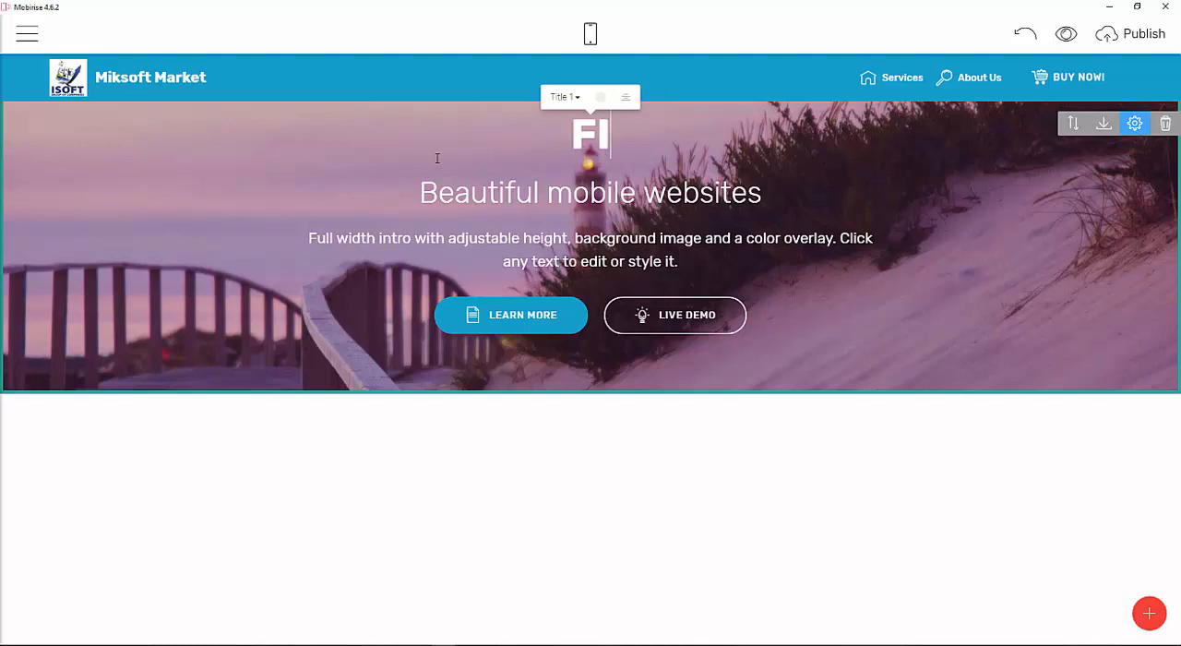
text(KSOD)
key(BackSpace)
text(FT m)
key(BackSpace)
text(MARK)
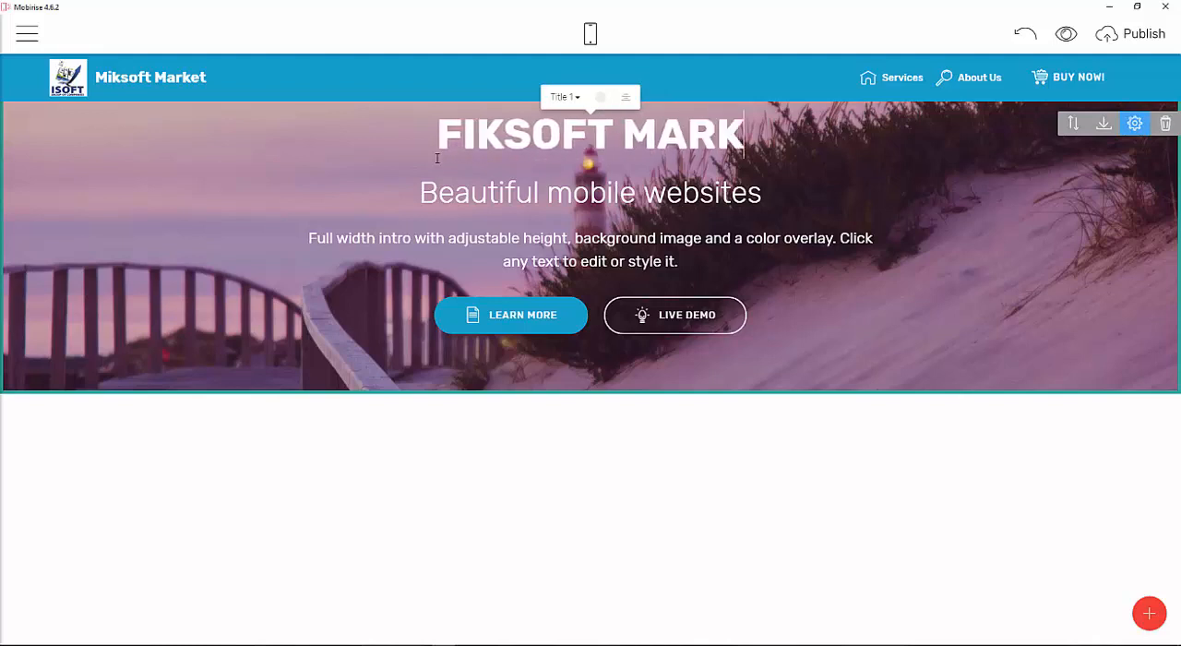
text(ET)
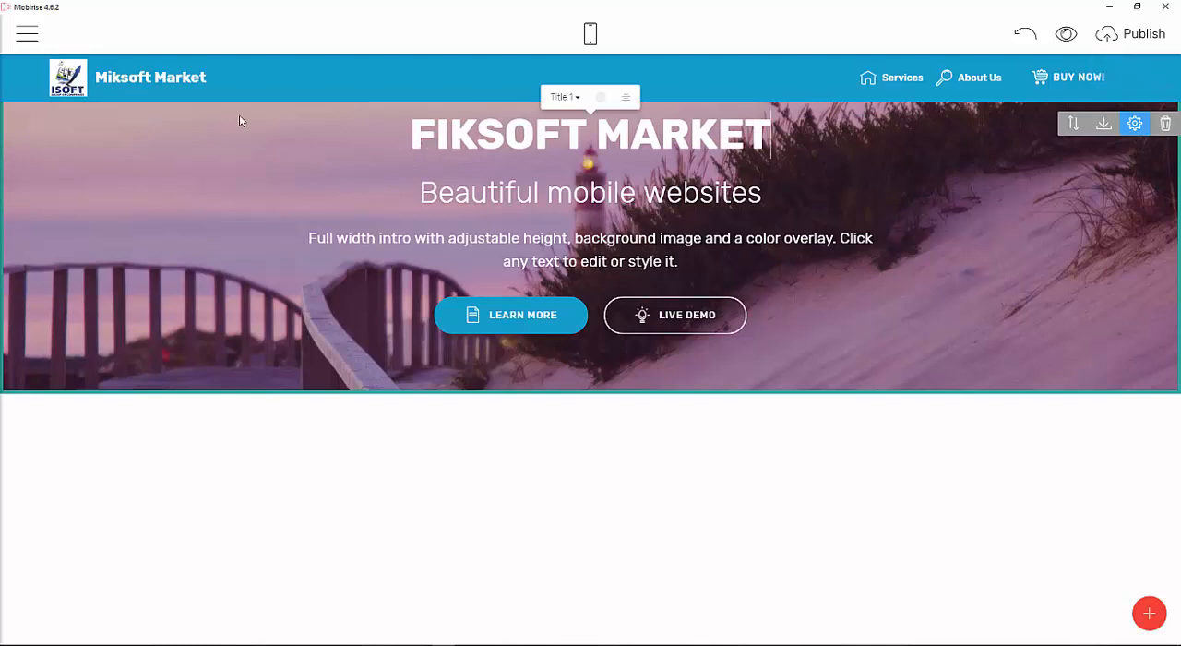
key(BackSpace)
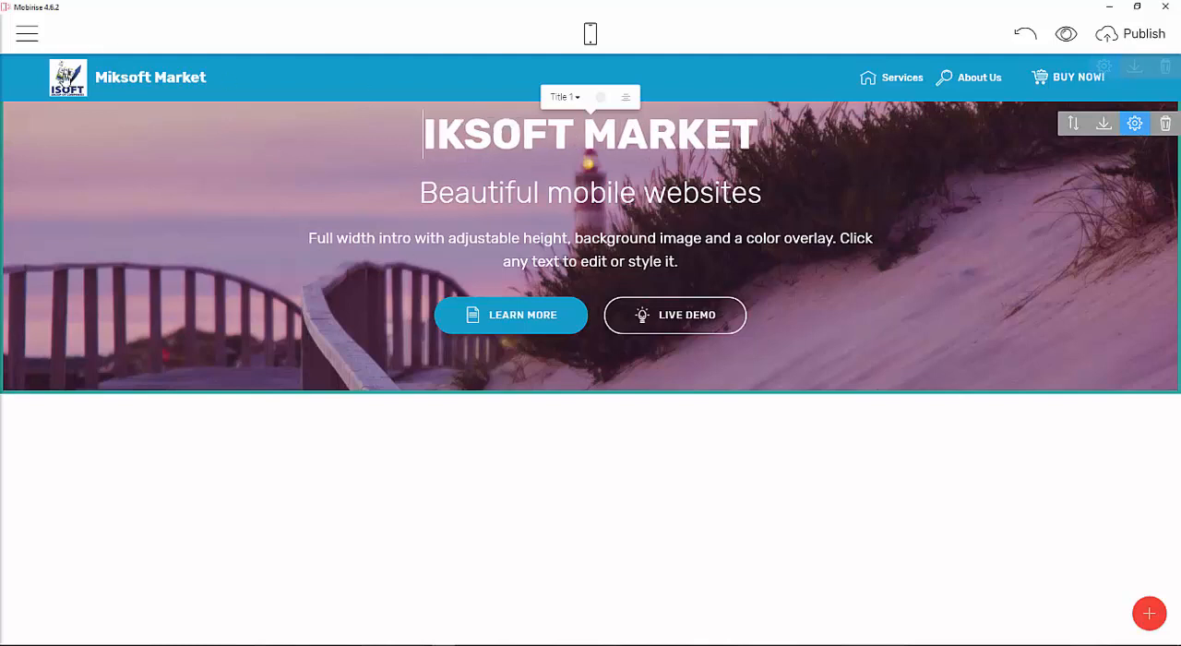
Delete the leading M from the menu brand name.
click(110, 78)
key(BackSpace)
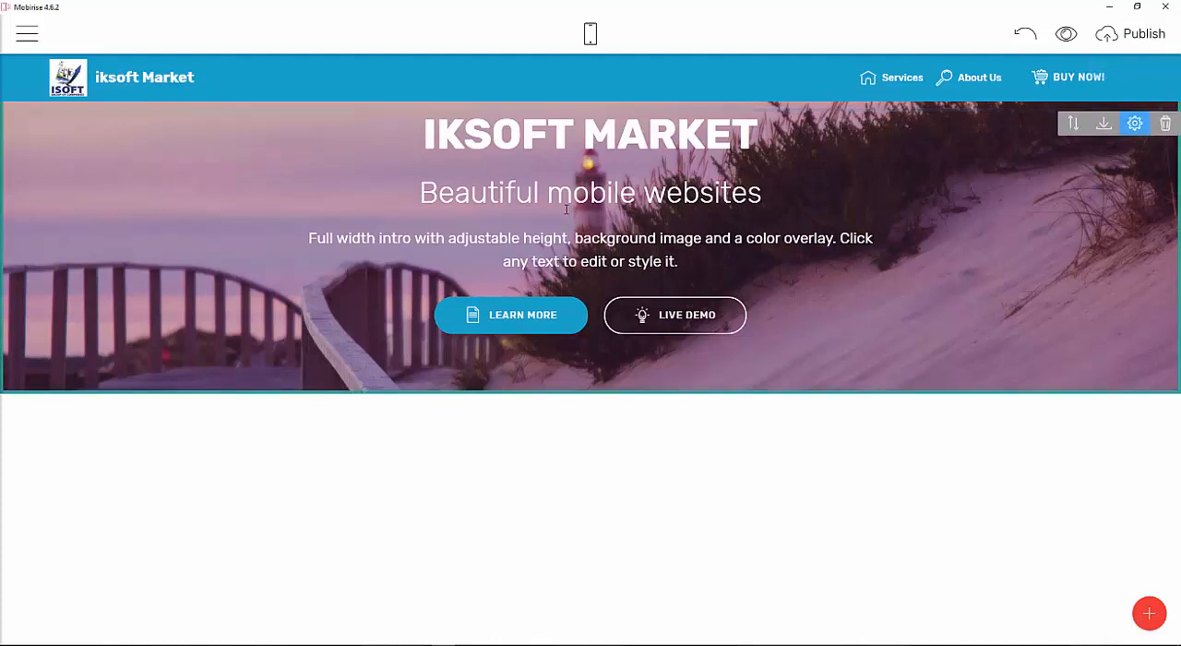
Change the intro subtitle to Buying and Selling websites.
drag(635, 194, 446, 199)
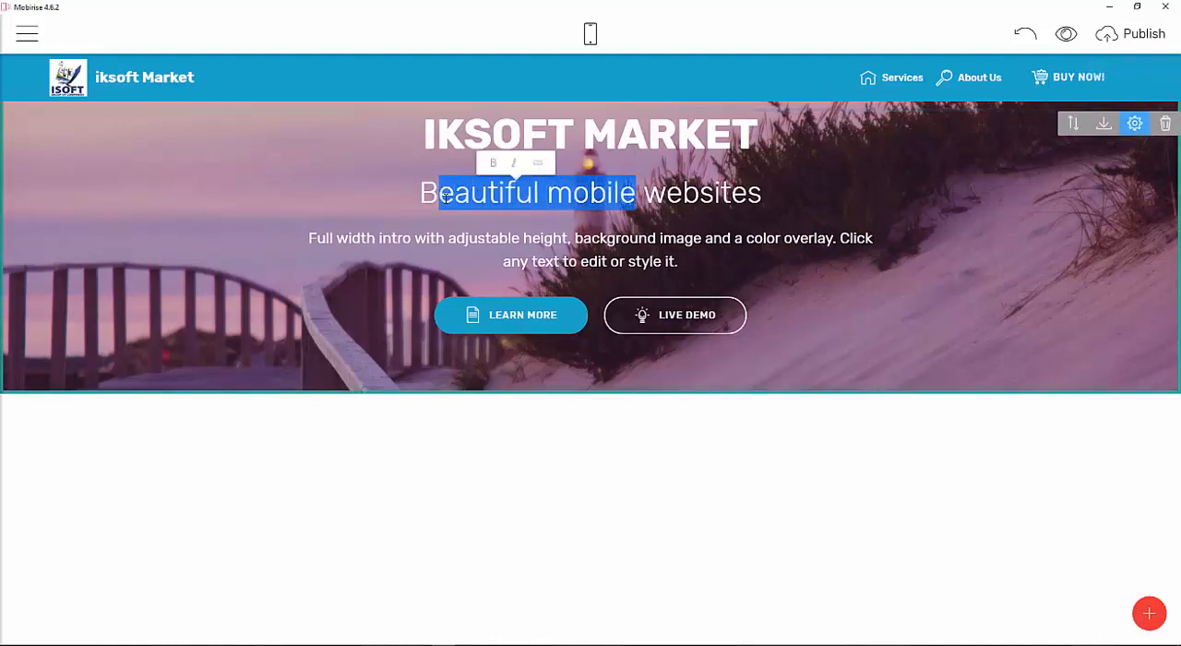
text(UYIN)
key(BackSpace)
key(BackSpace)
key(BackSpace)
key(BackSpace)
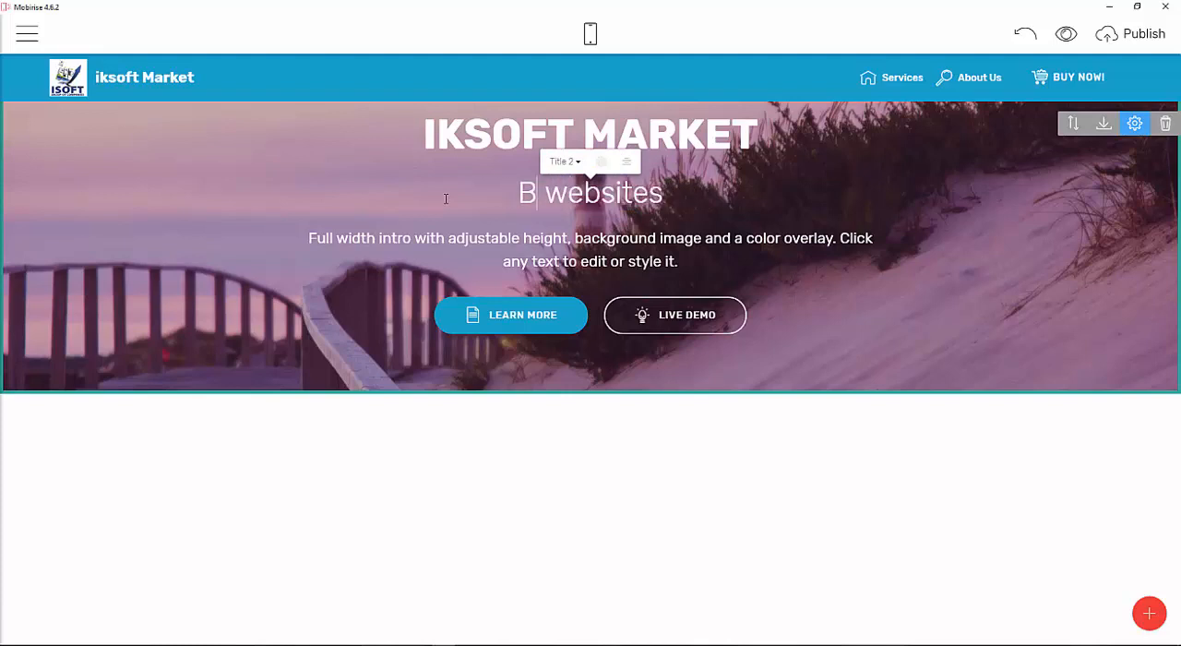
text(y)
key(BackSpace)
text(uying a)
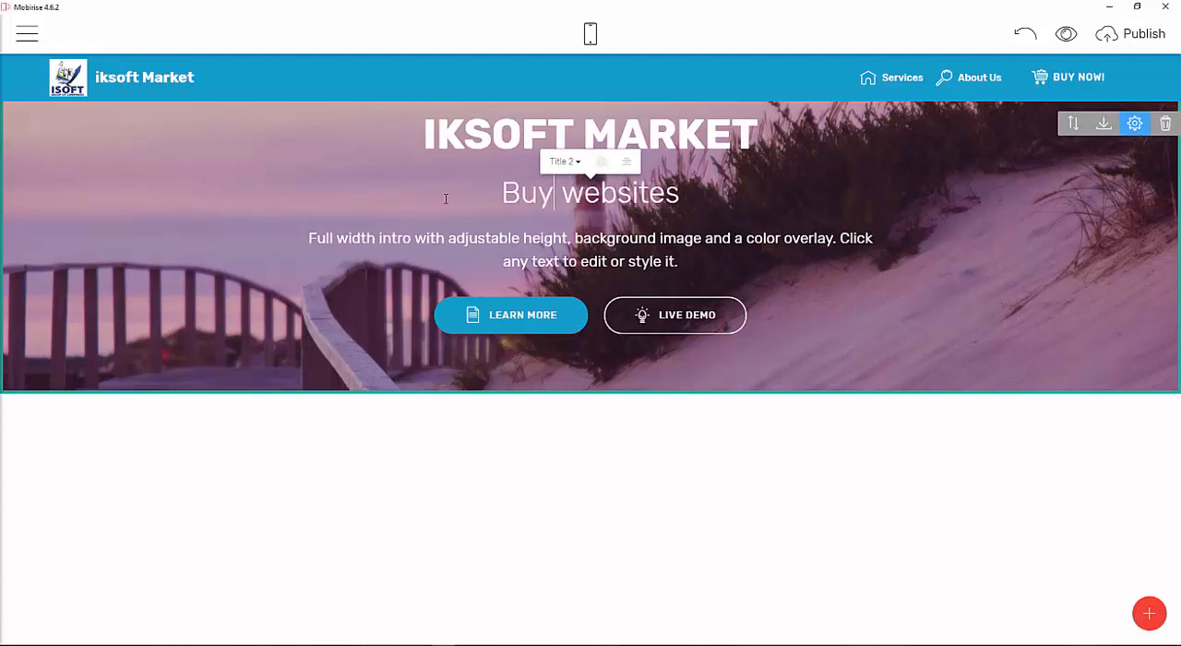
text(nd Selling)
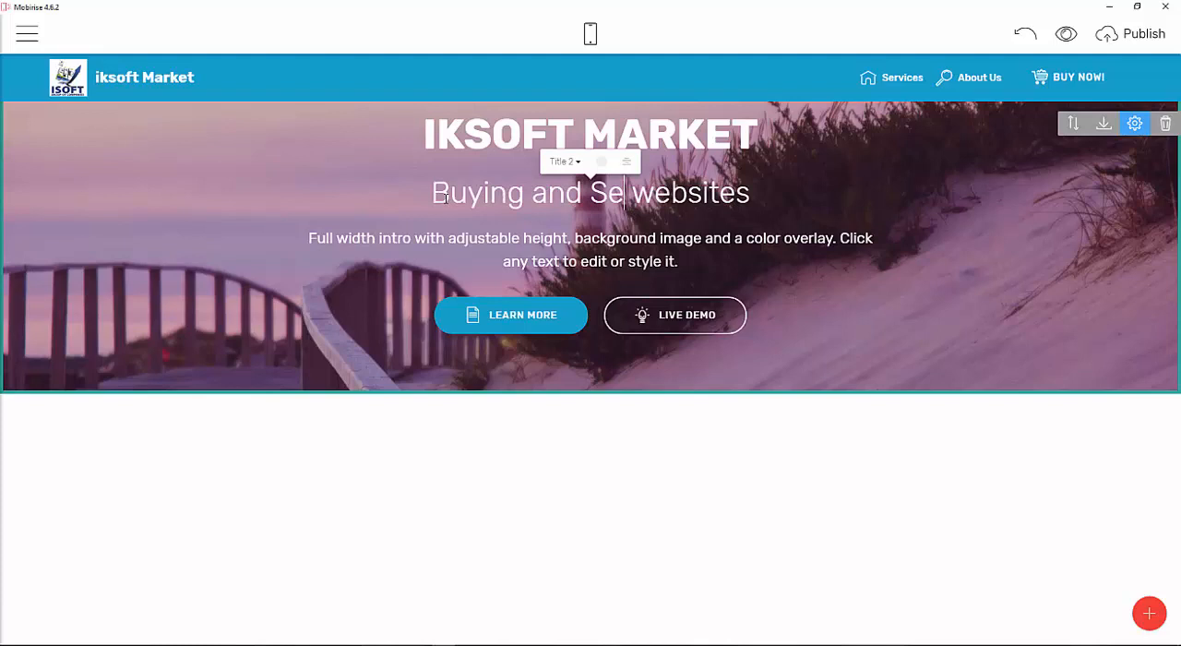
key(BackSpace)
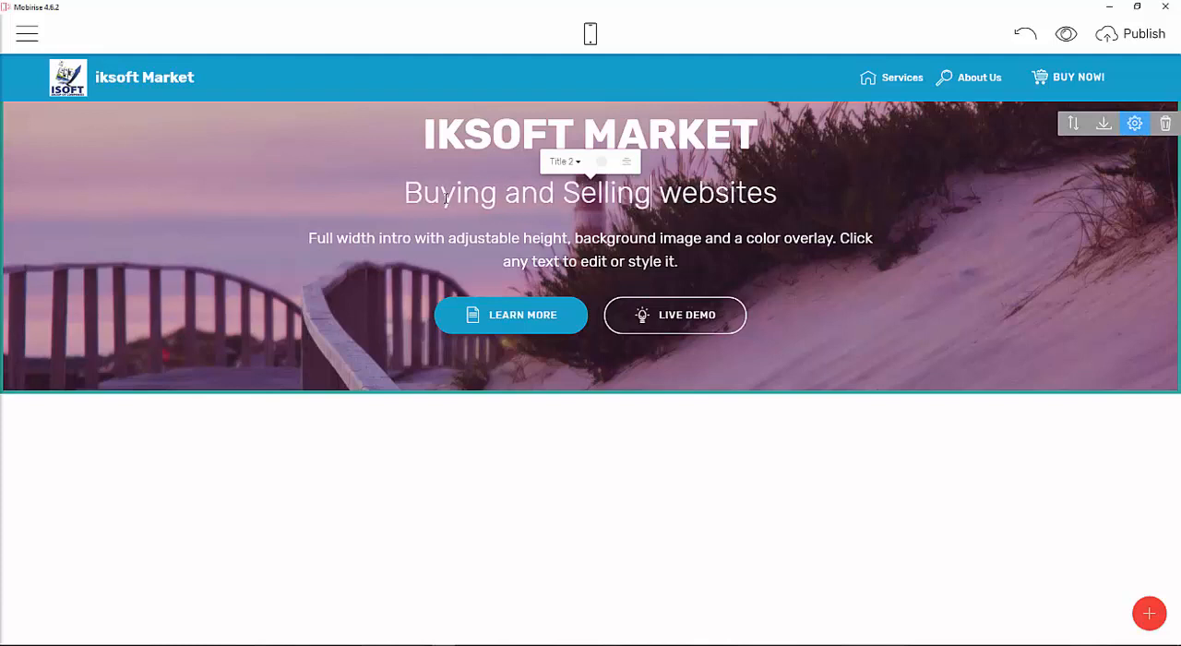
Replace the intro description text with We Accept all kinds of Payments.
drag(309, 238, 408, 238)
click(666, 261)
drag(678, 261, 317, 221)
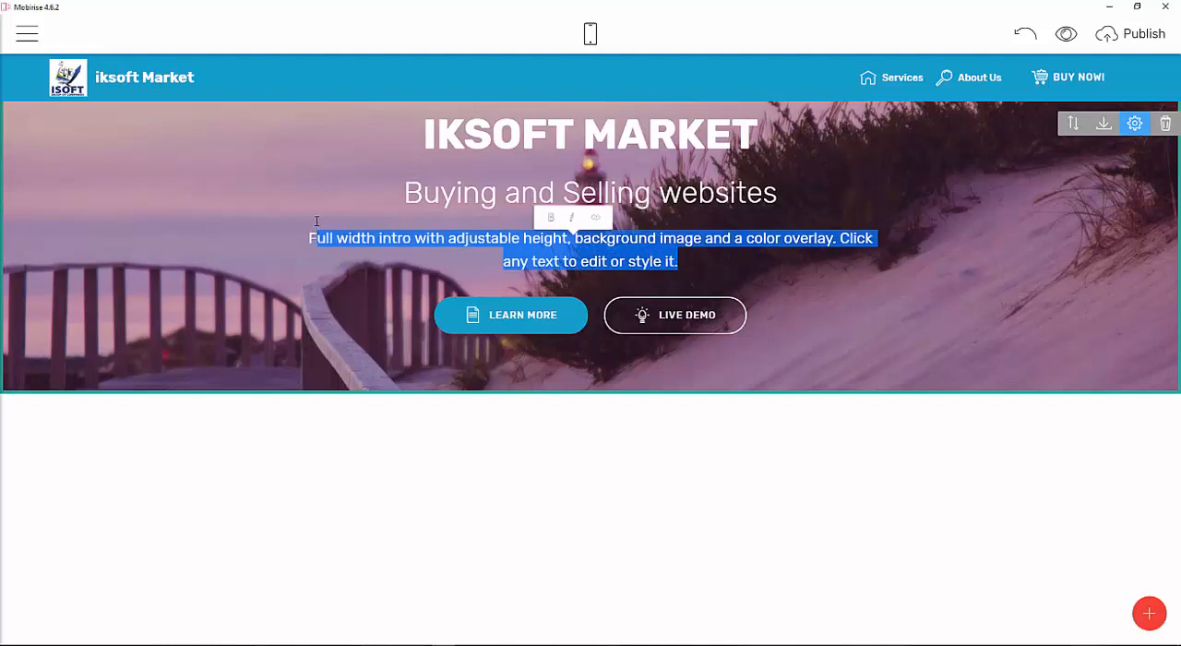
text(W)
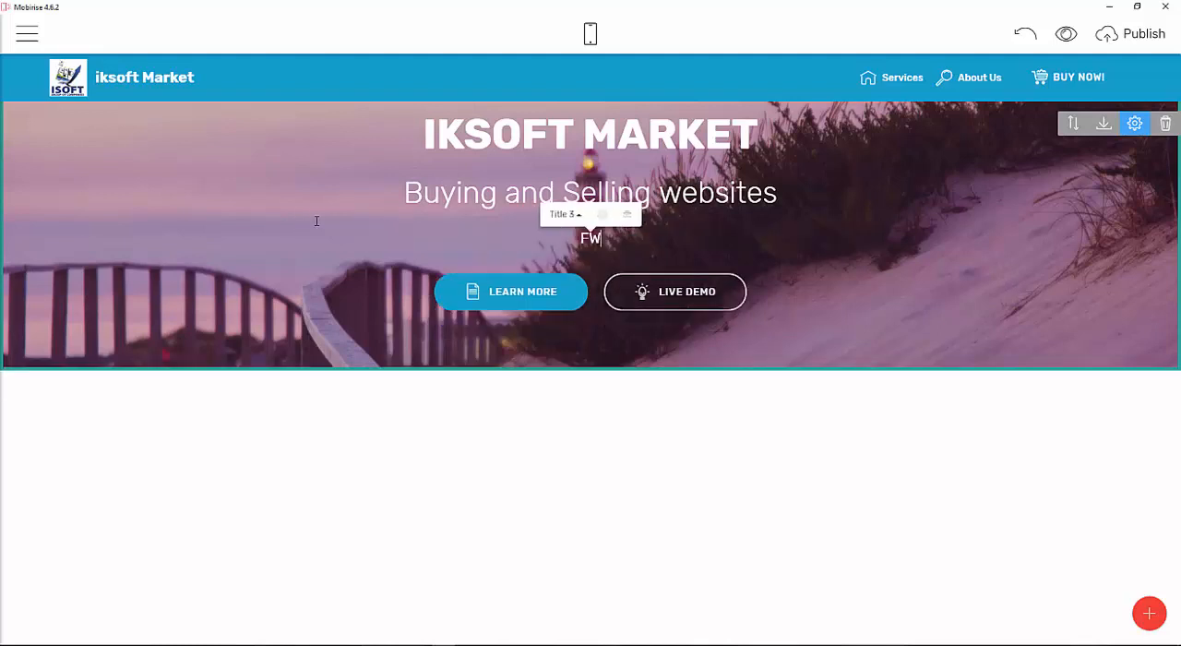
key(Left)
key(BackSpace)
text(e Accept )
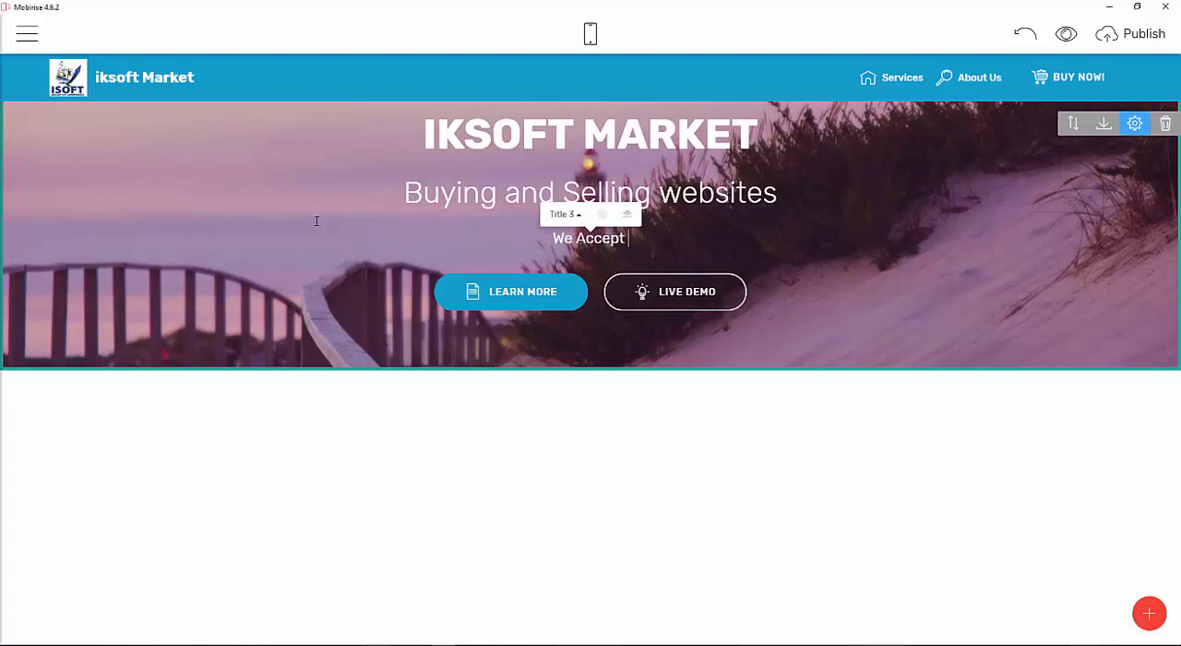
text(all kin)
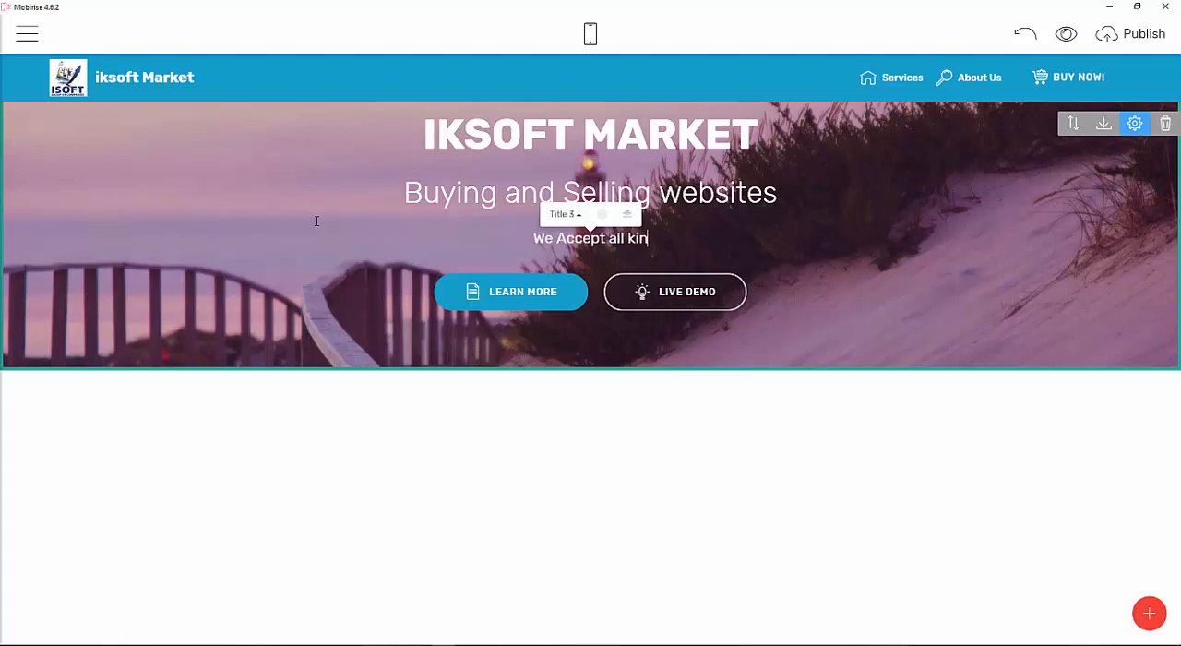
text(ds of P)
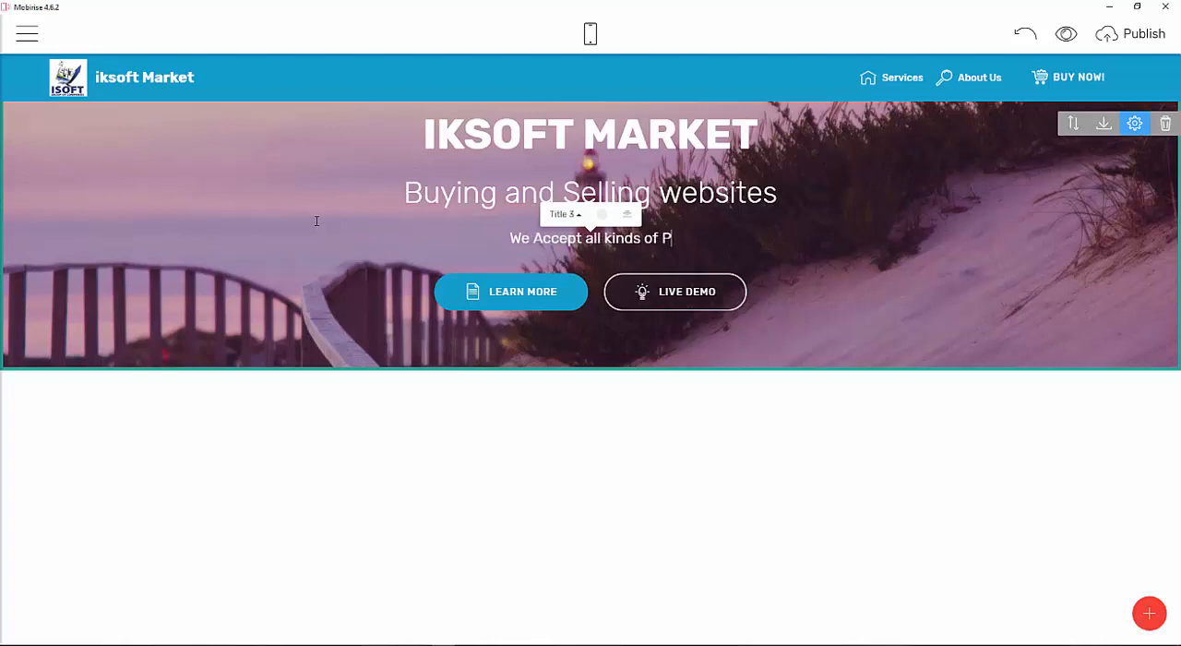
text(ayments)
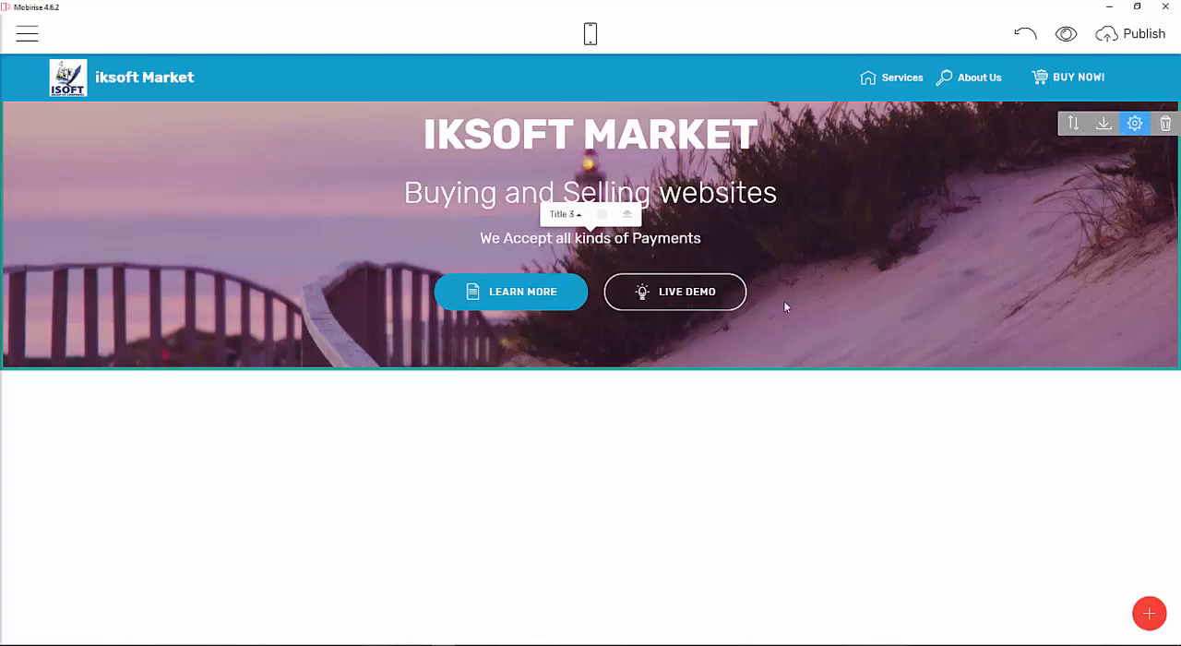
Rename the intro's Live Demo button to Shop Now!
click(516, 294)
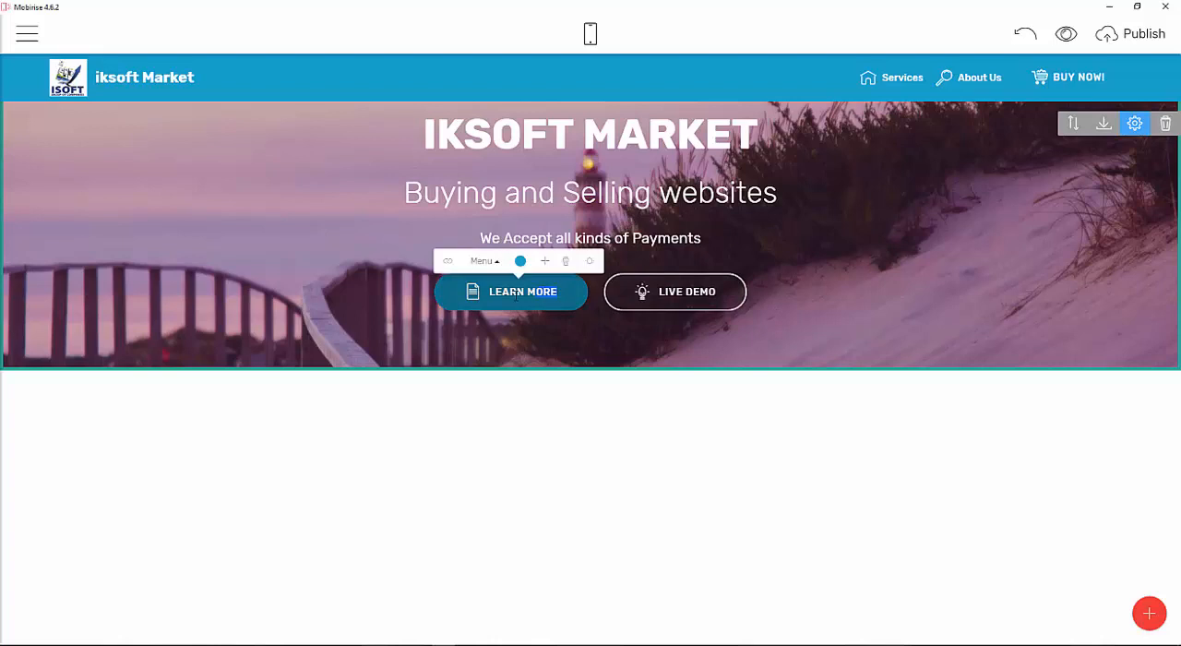
click(555, 293)
click(716, 294)
key(BackSpace)
key(BackSpace)
key(BackSpace)
key(BackSpace)
key(BackSpace)
key(BackSpace)
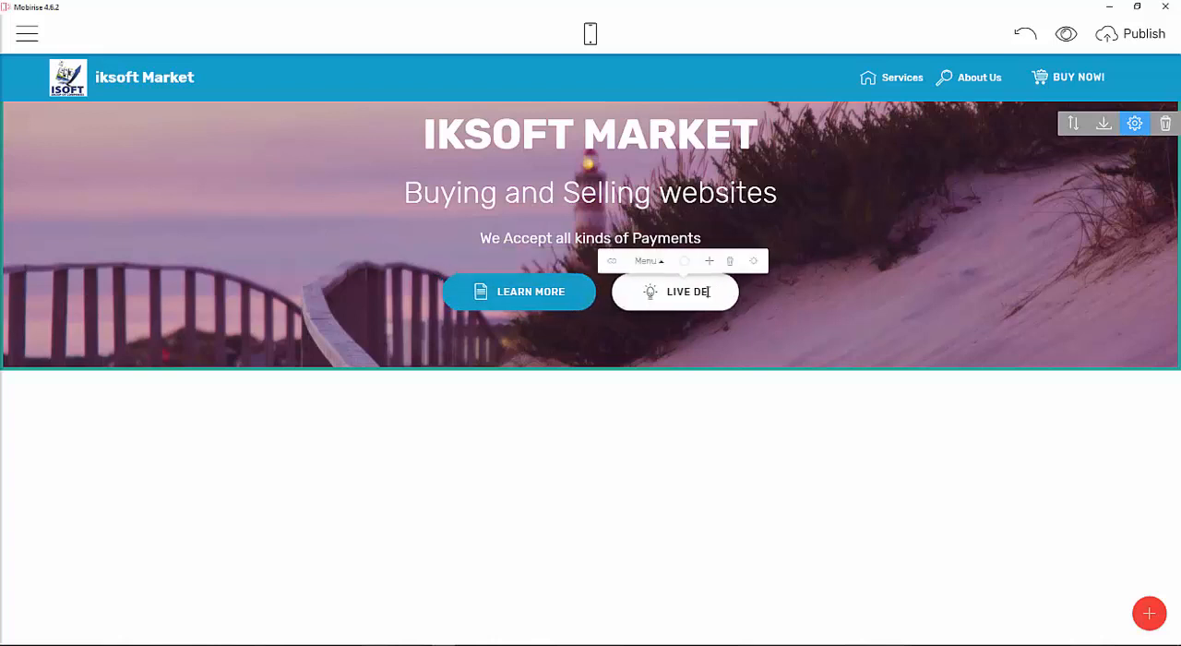
key(BackSpace)
key(BackSpace)
key(BackSpace)
text(s)
key(BackSpace)
text(s)
key(BackSpace)
text(L)
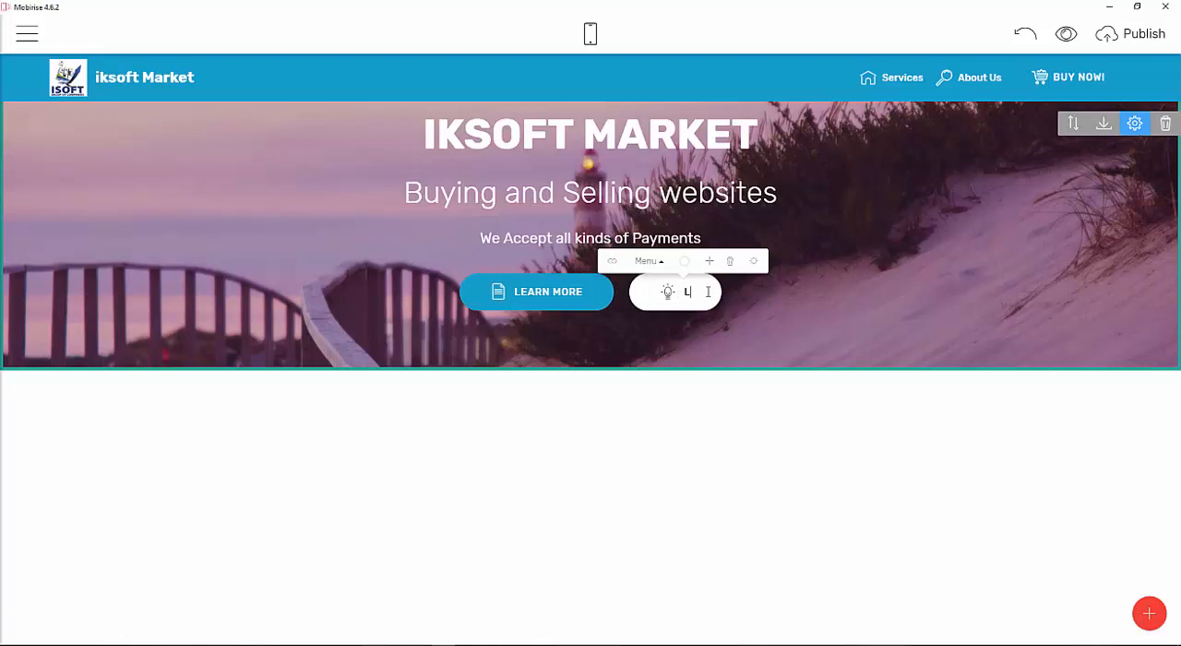
text(Sho)
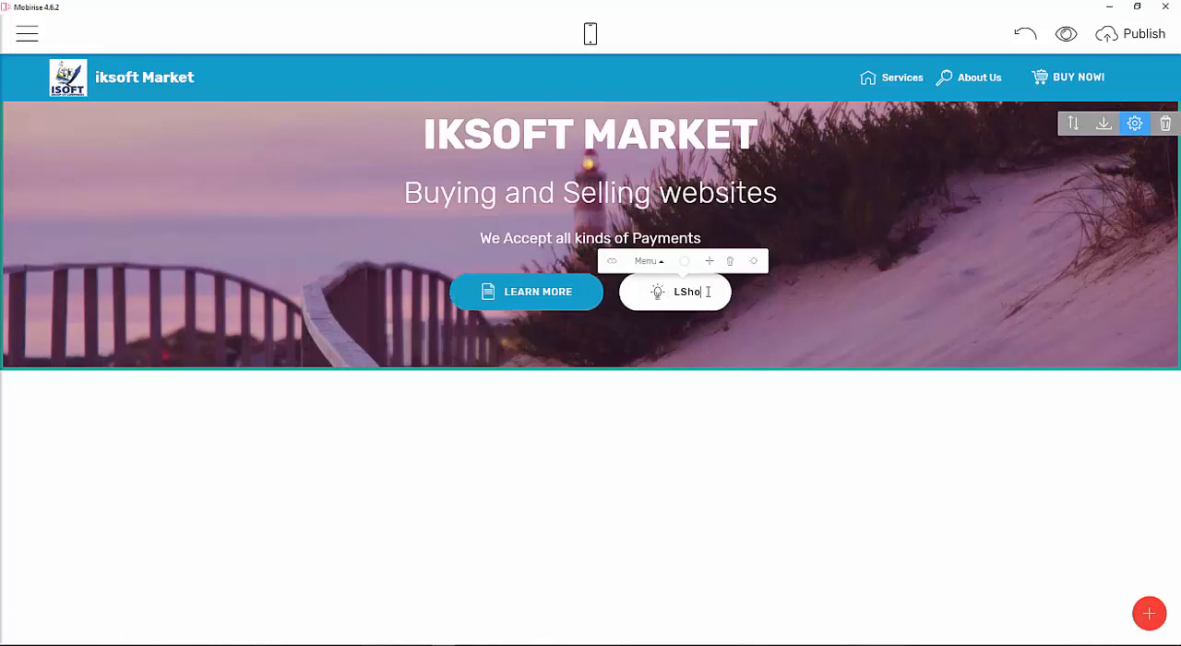
text(p Now)
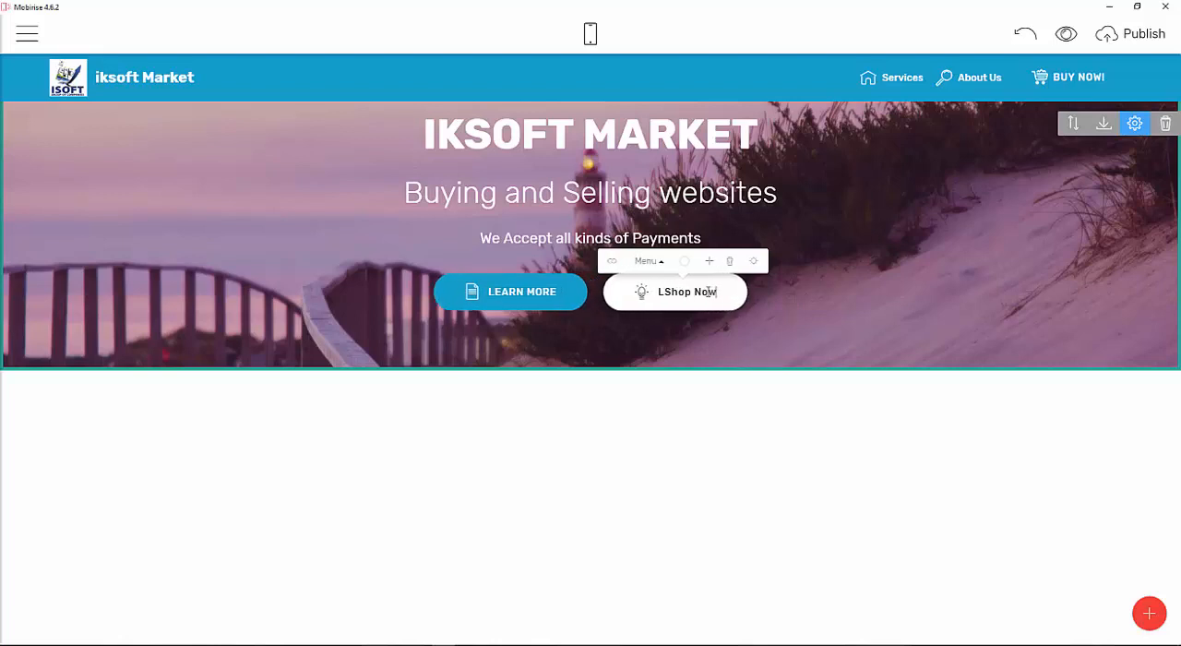
text(!)
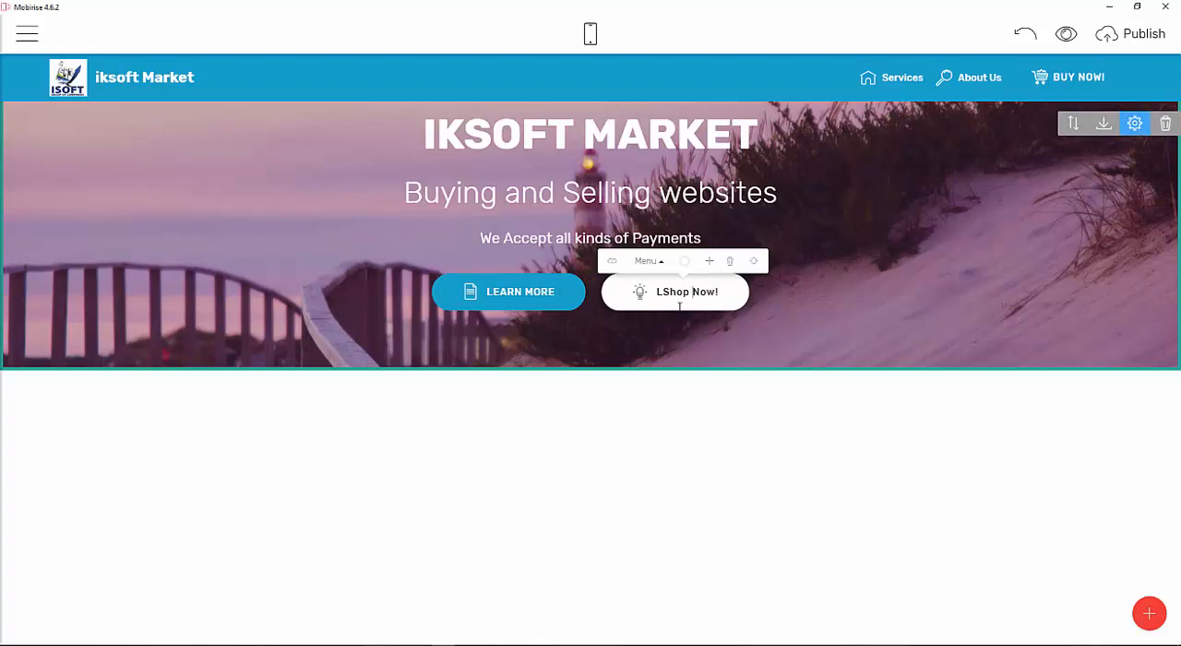
key(BackSpace)
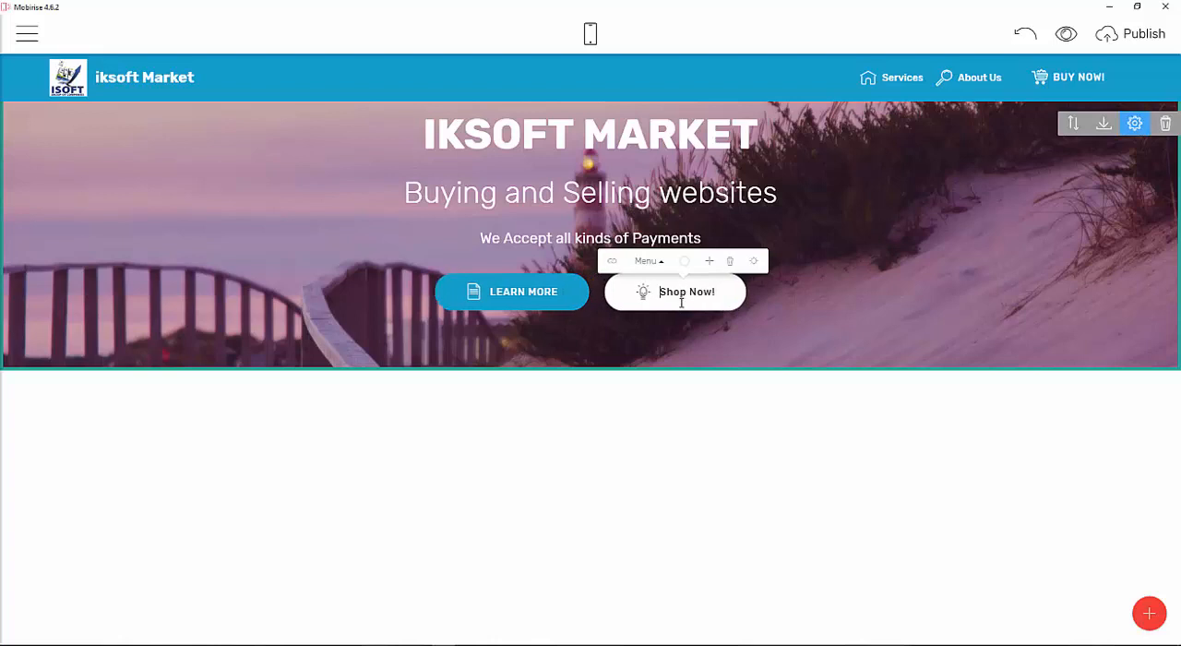
Replace the Shop Now! button's icon with a shopping cart icon.
click(644, 294)
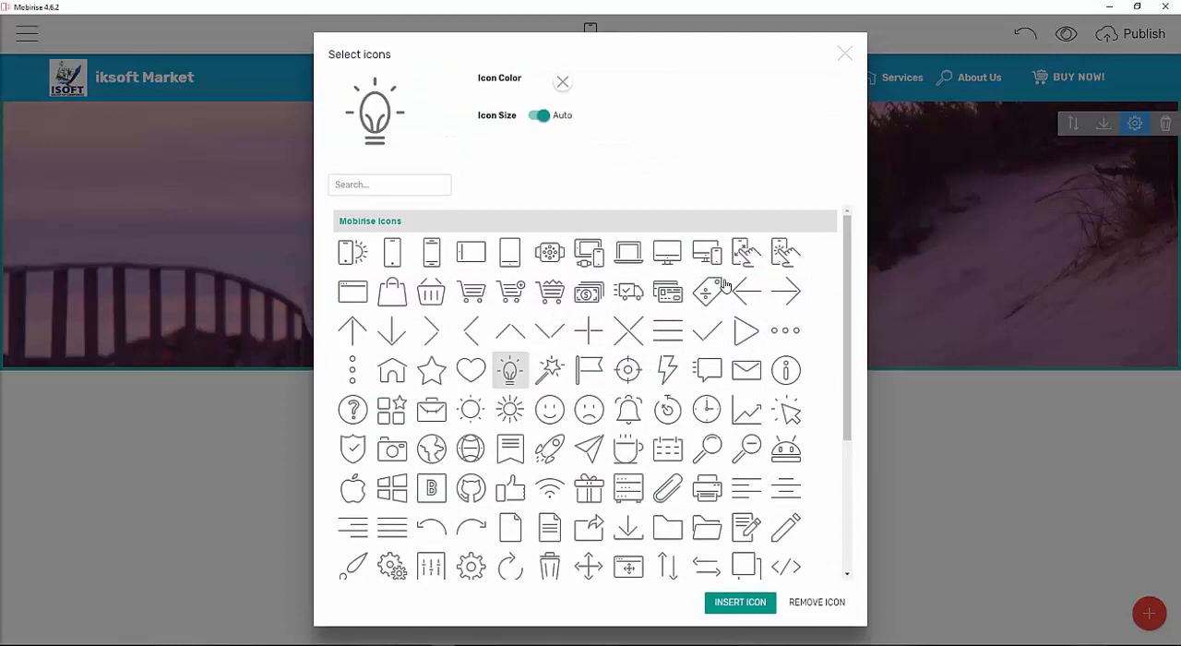
click(559, 295)
click(740, 602)
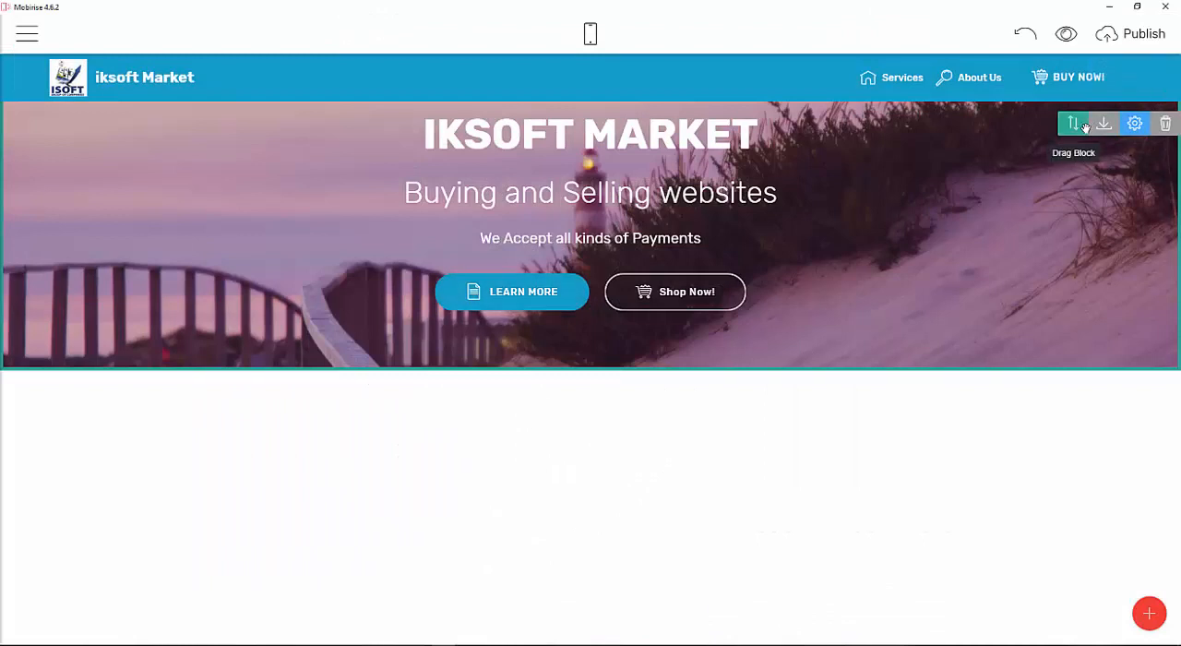
Set the intro block's background image to the keyboard-and-mouse photo from the Downloads banner walls folder.
click(1136, 125)
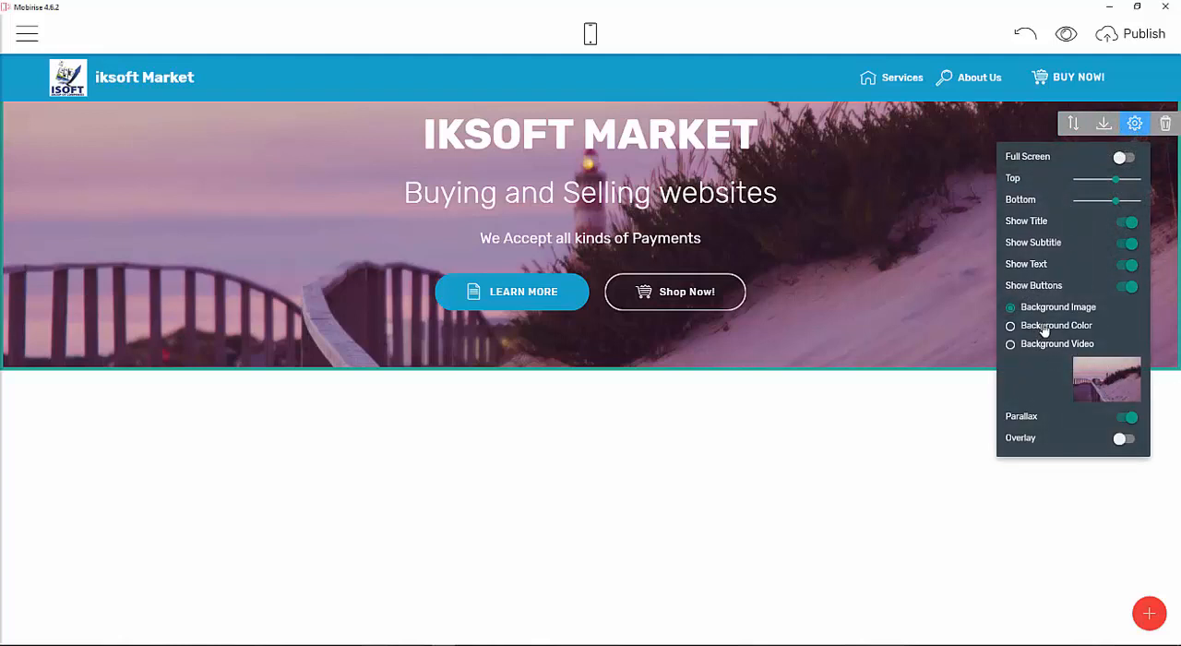
click(1109, 383)
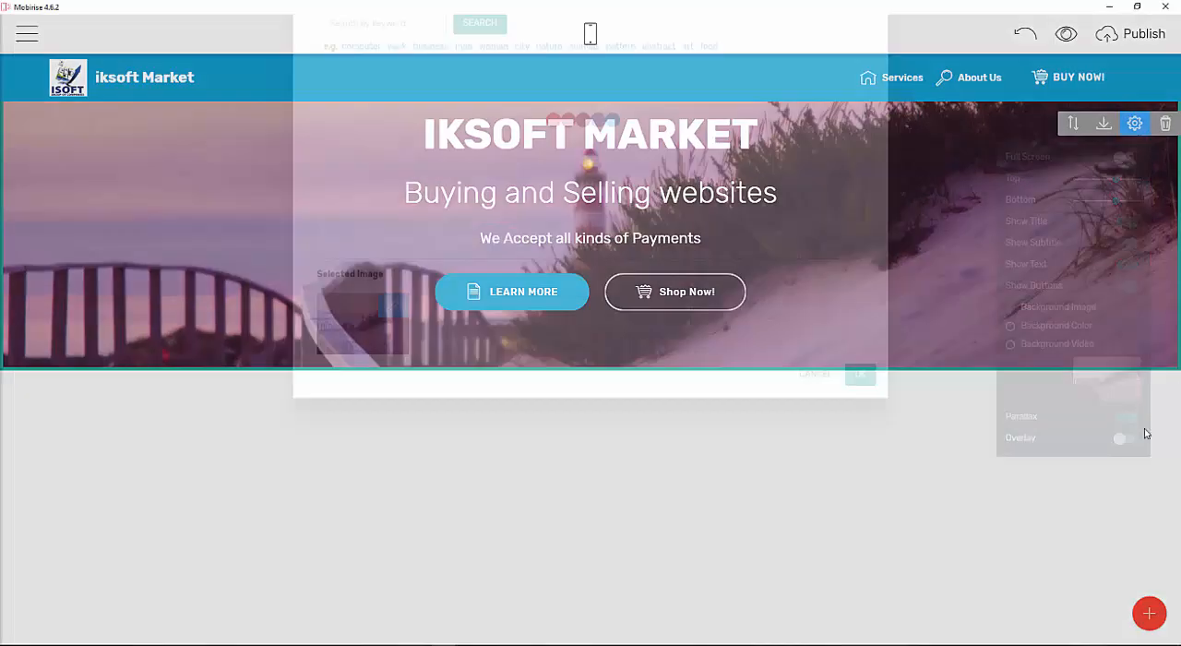
click(387, 88)
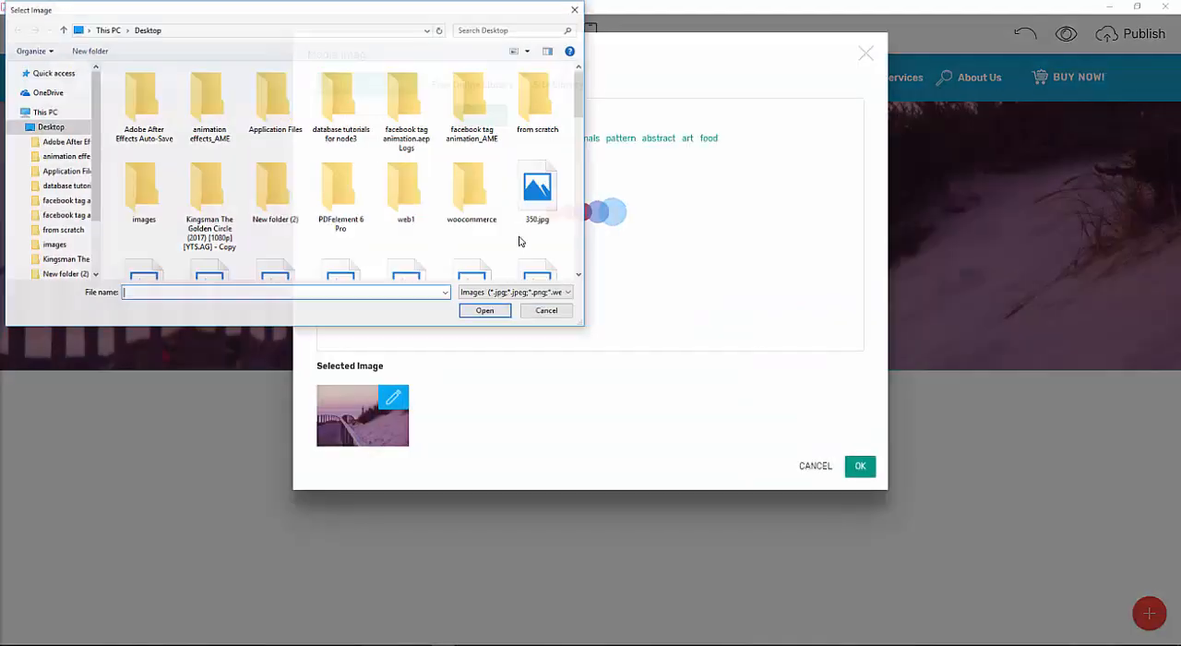
scroll(565, 189, down, 5)
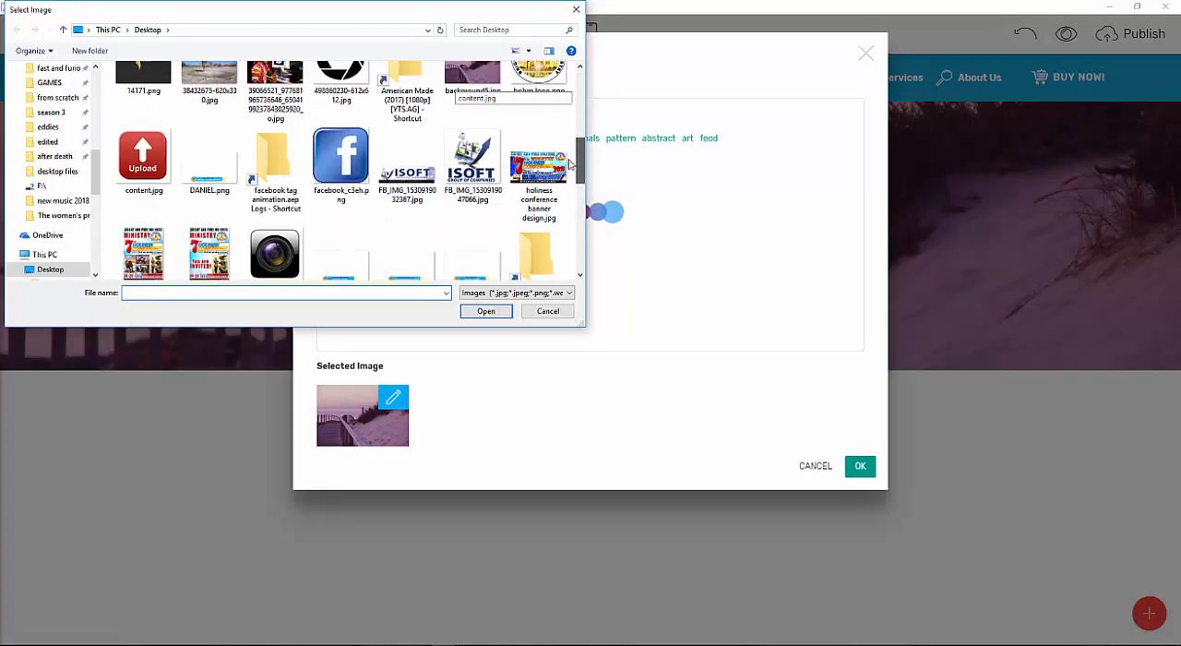
scroll(566, 189, down, 5)
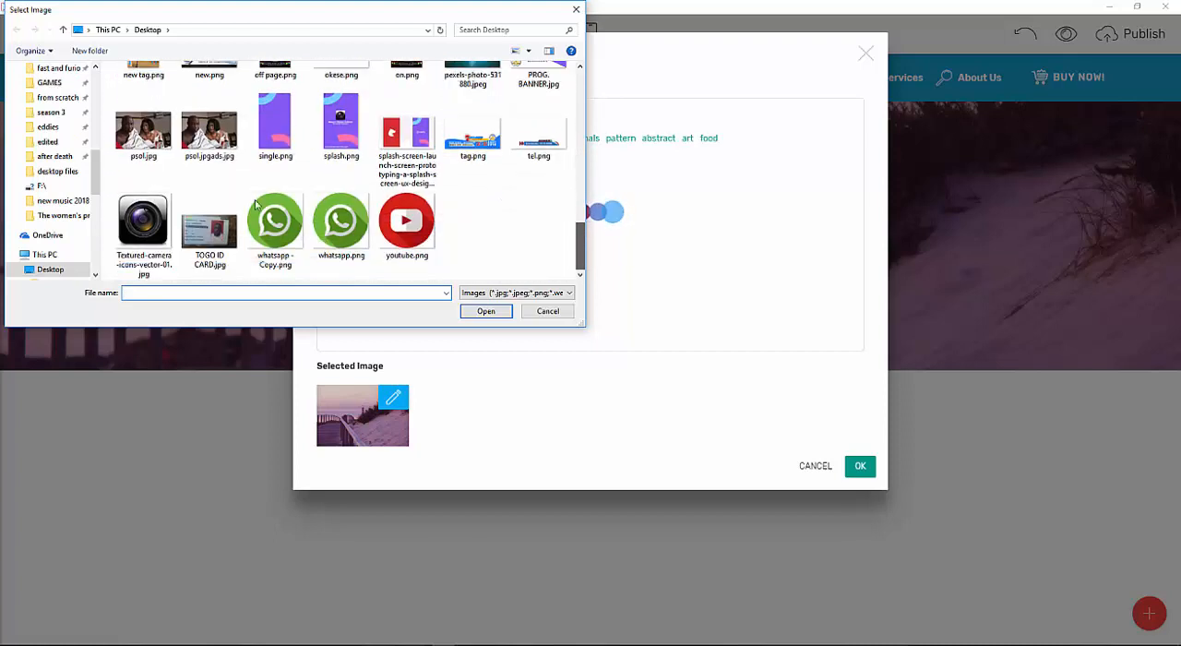
drag(99, 159, 97, 92)
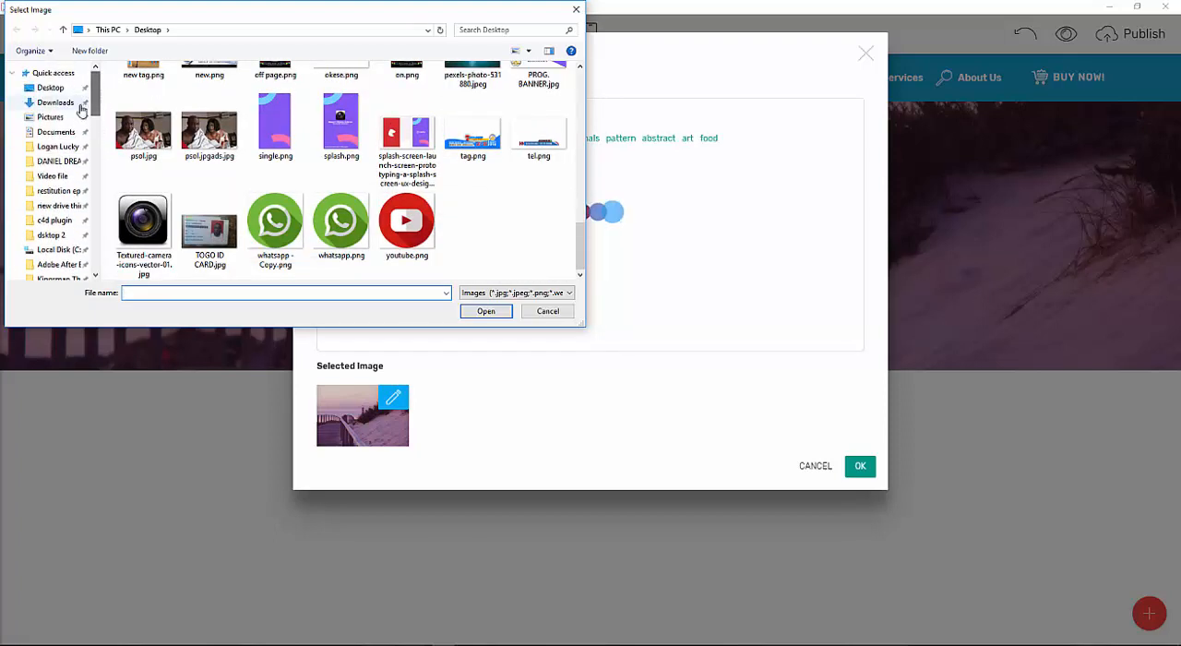
click(80, 105)
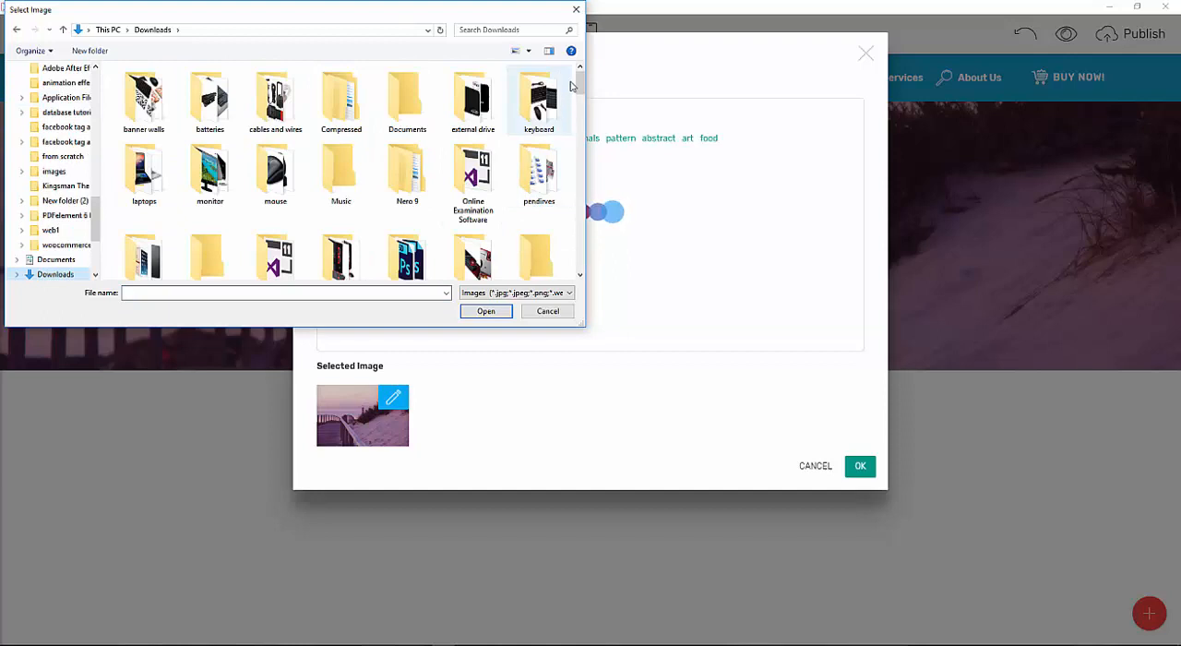
drag(579, 85, 578, 89)
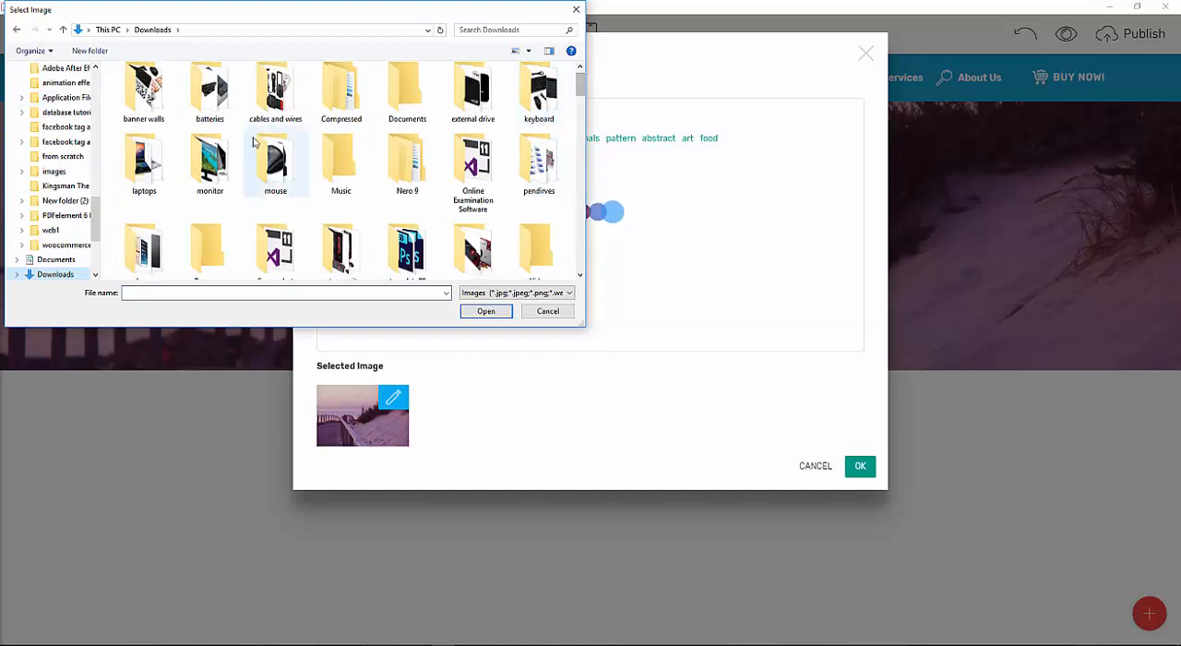
double_click(144, 97)
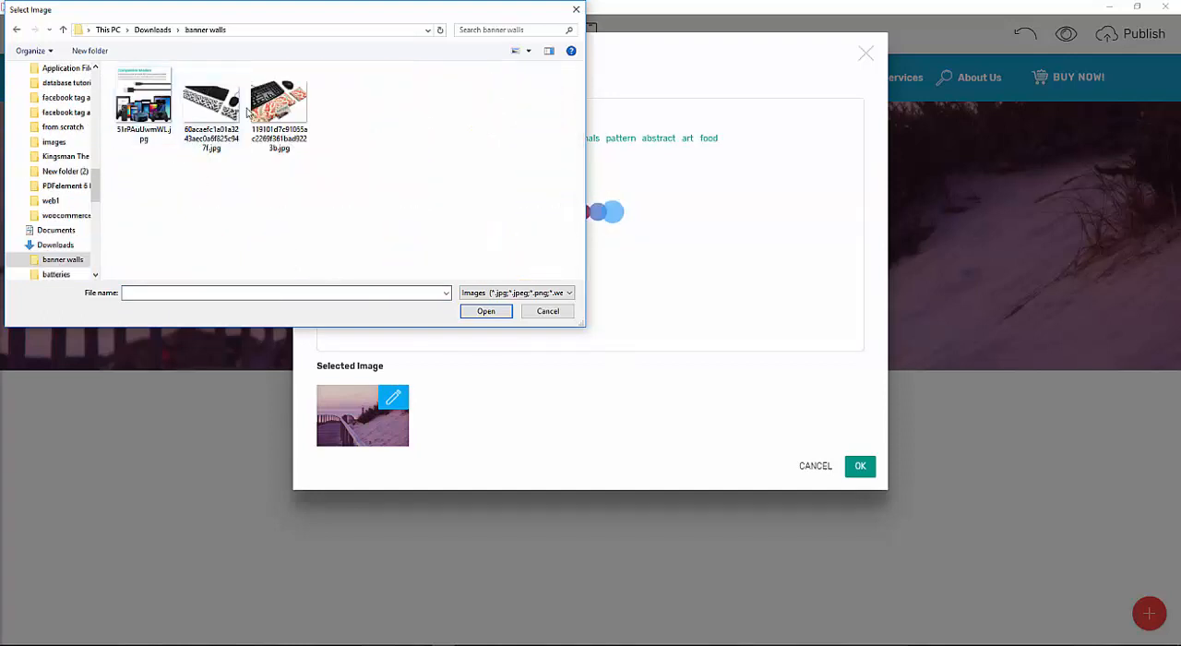
click(25, 34)
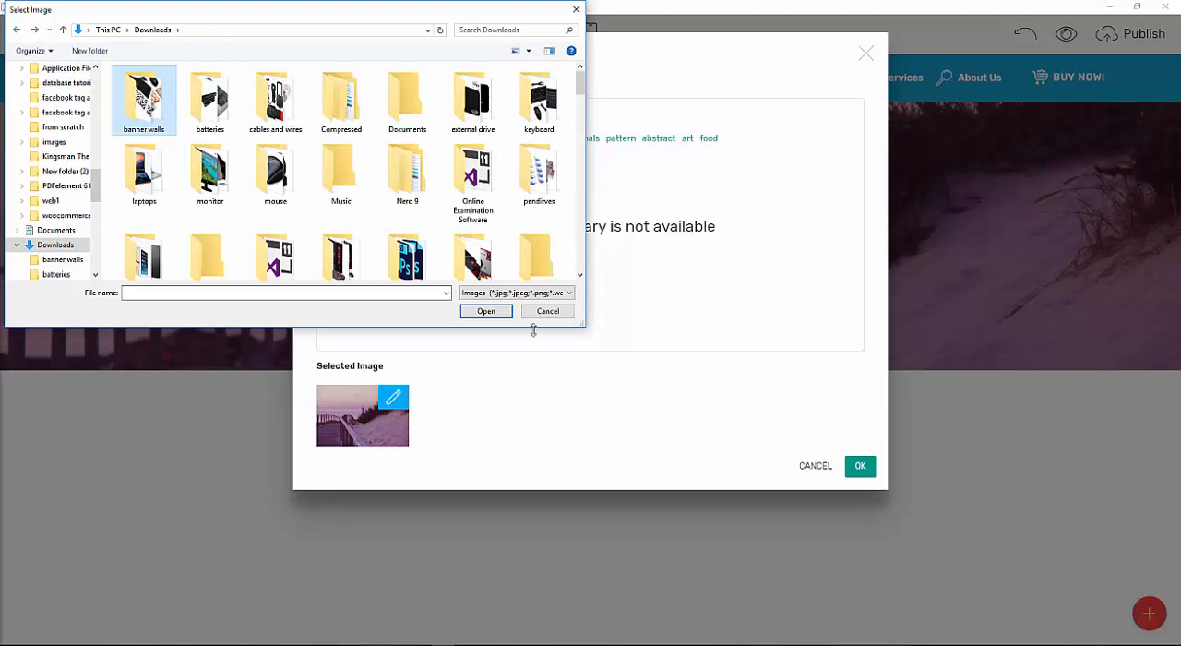
mouse_move(580, 85)
mouse_down()
mouse_move(580, 113)
mouse_move(577, 90)
mouse_up()
scroll(184, 115, up, 1)
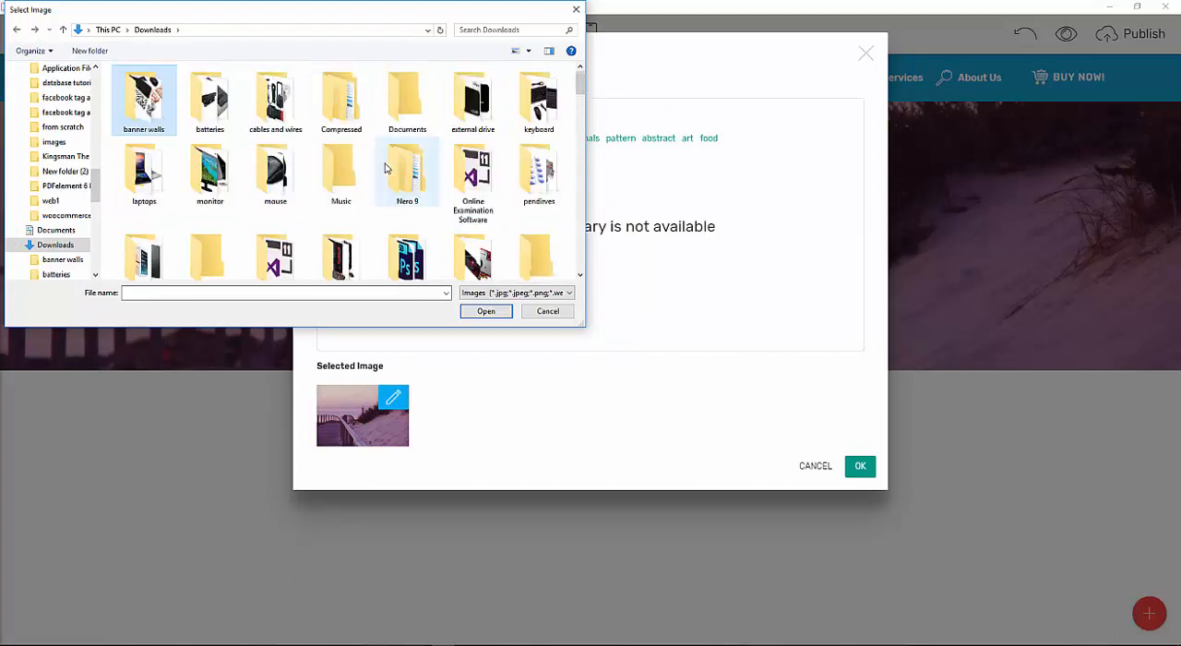
double_click(164, 118)
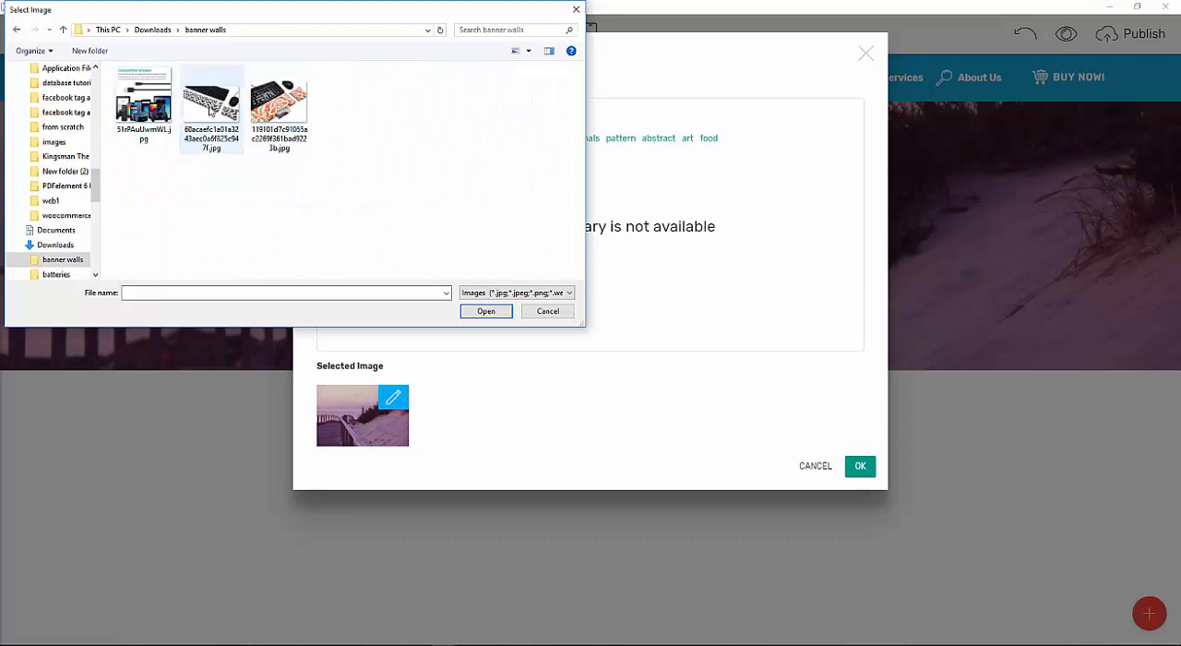
double_click(211, 109)
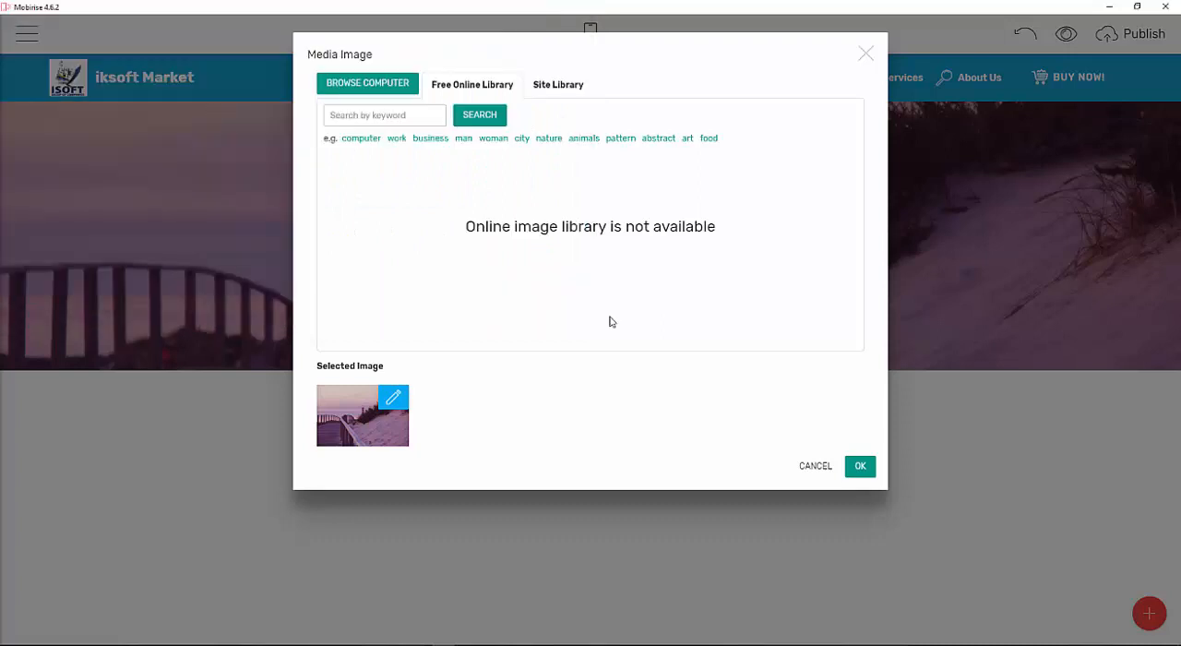
click(859, 465)
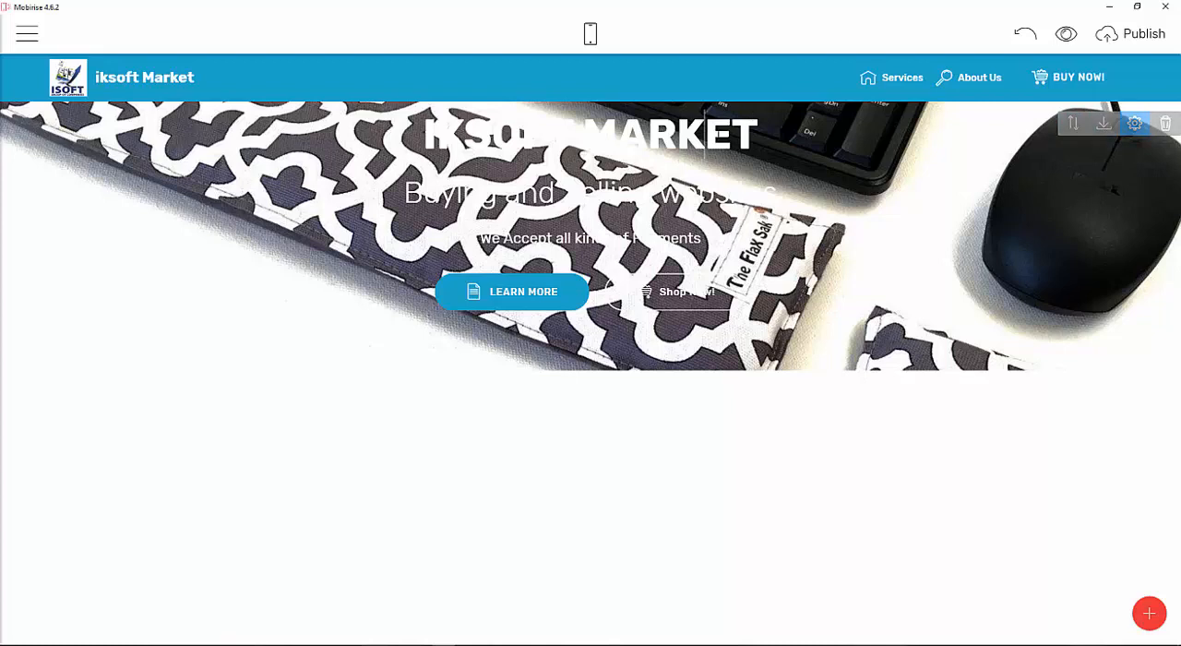
Color the IKSOFT MARKET title pinkish red.
click(705, 134)
drag(758, 137, 450, 146)
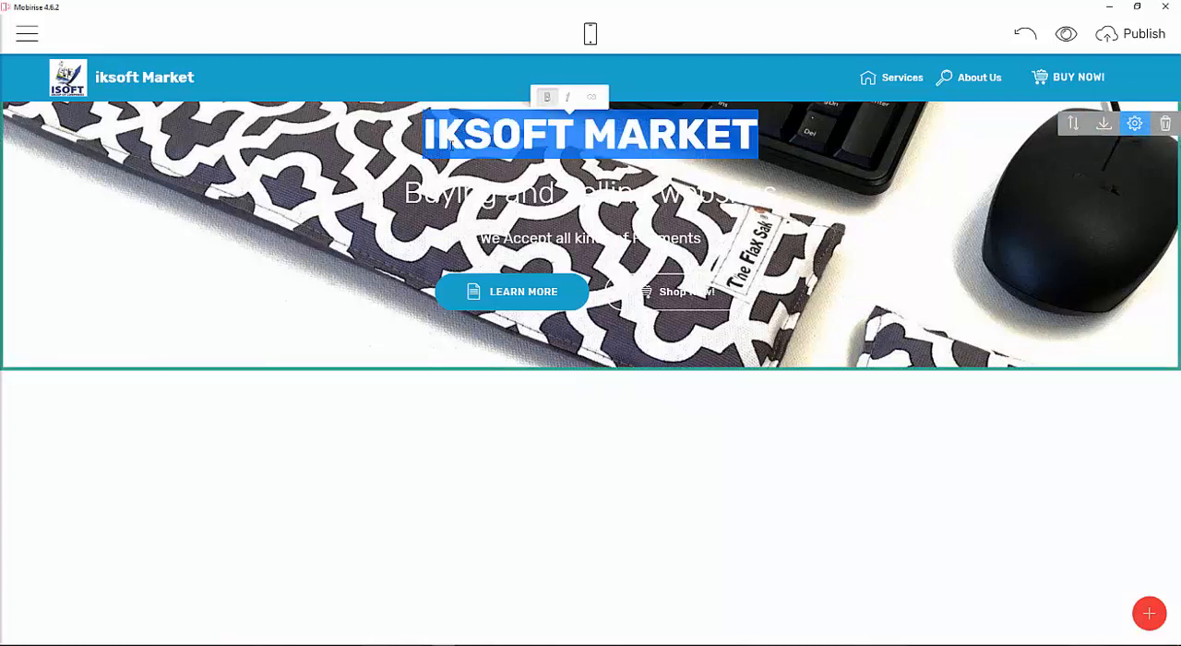
click(577, 111)
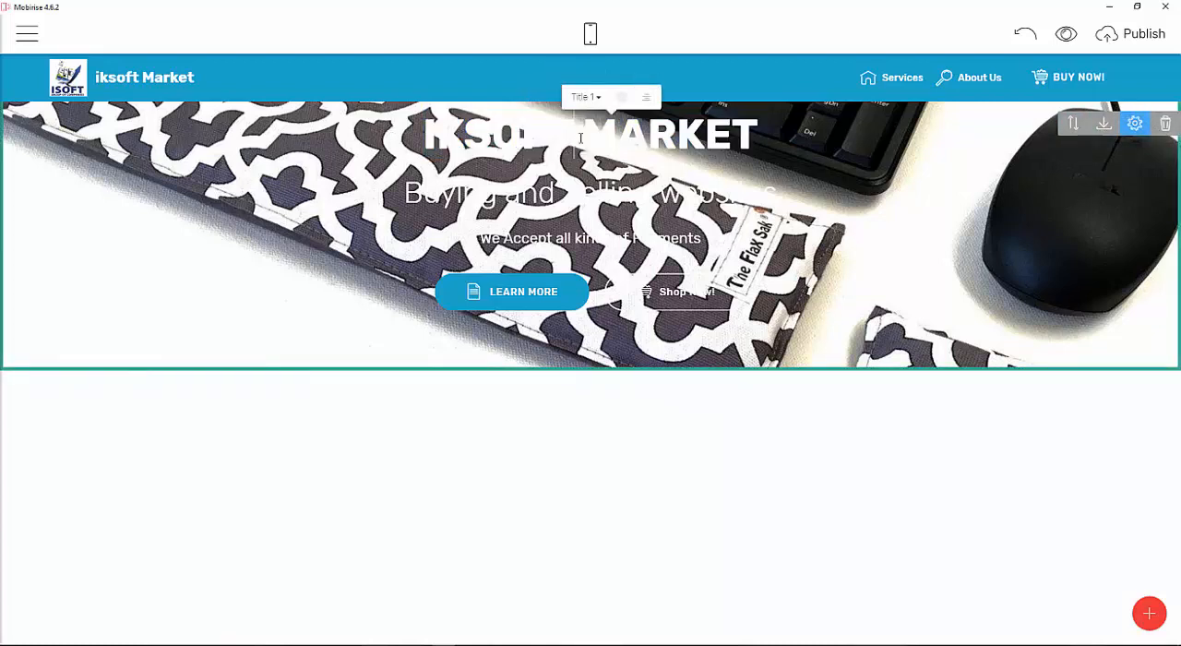
click(622, 97)
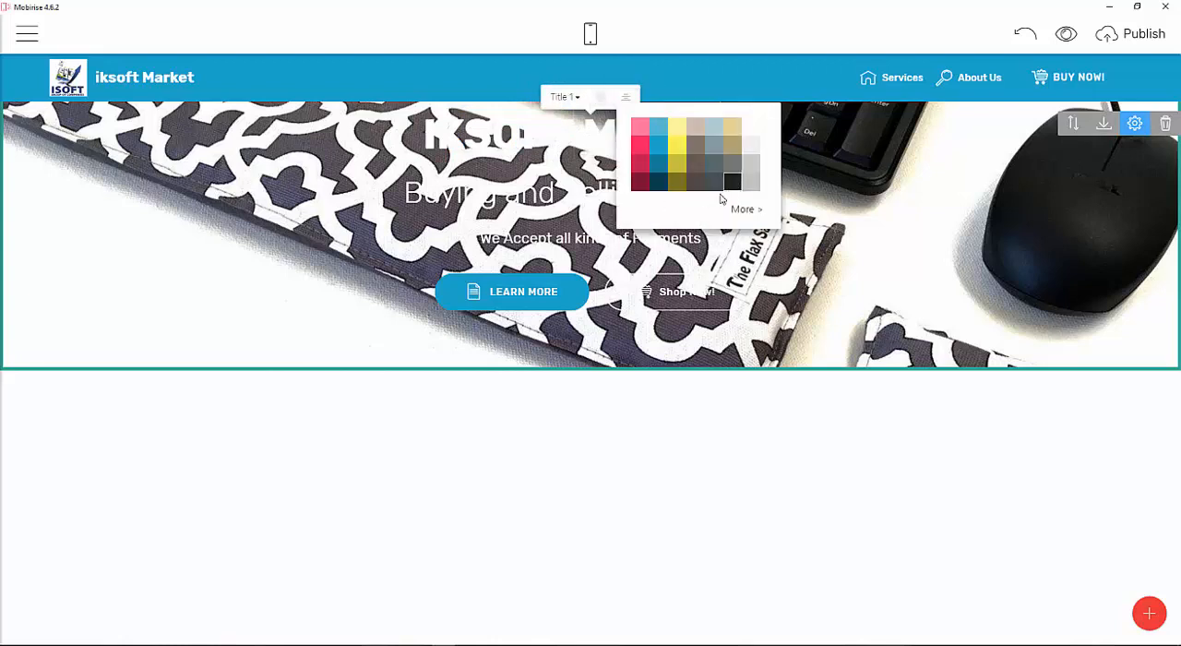
click(731, 182)
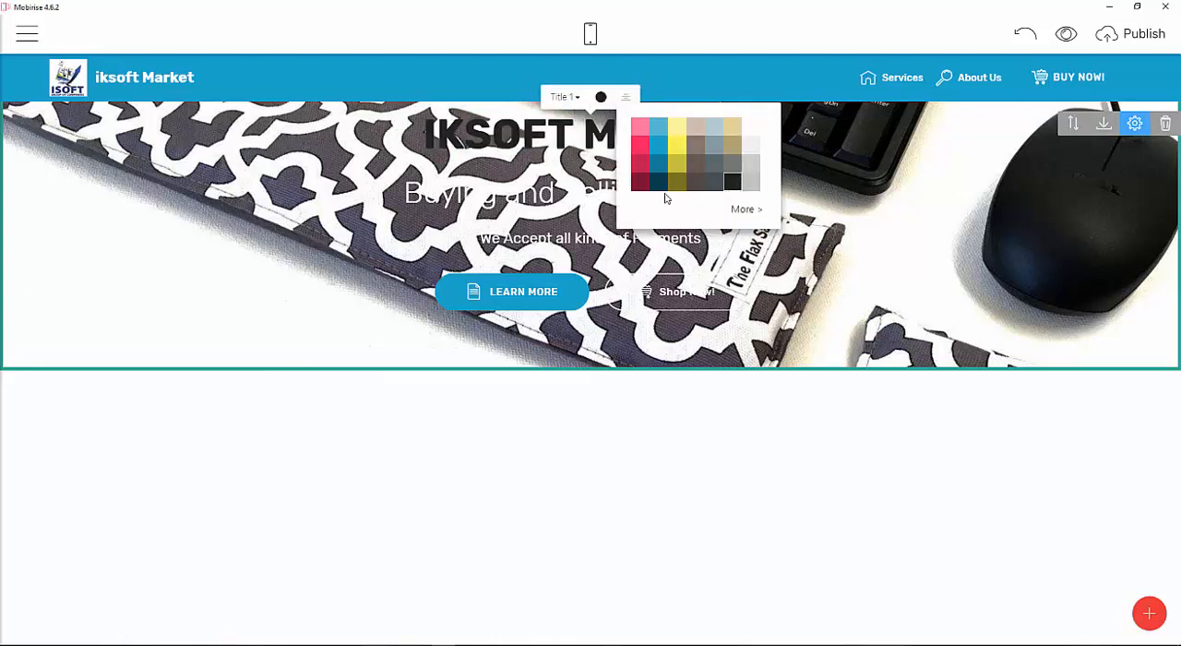
click(641, 150)
click(542, 229)
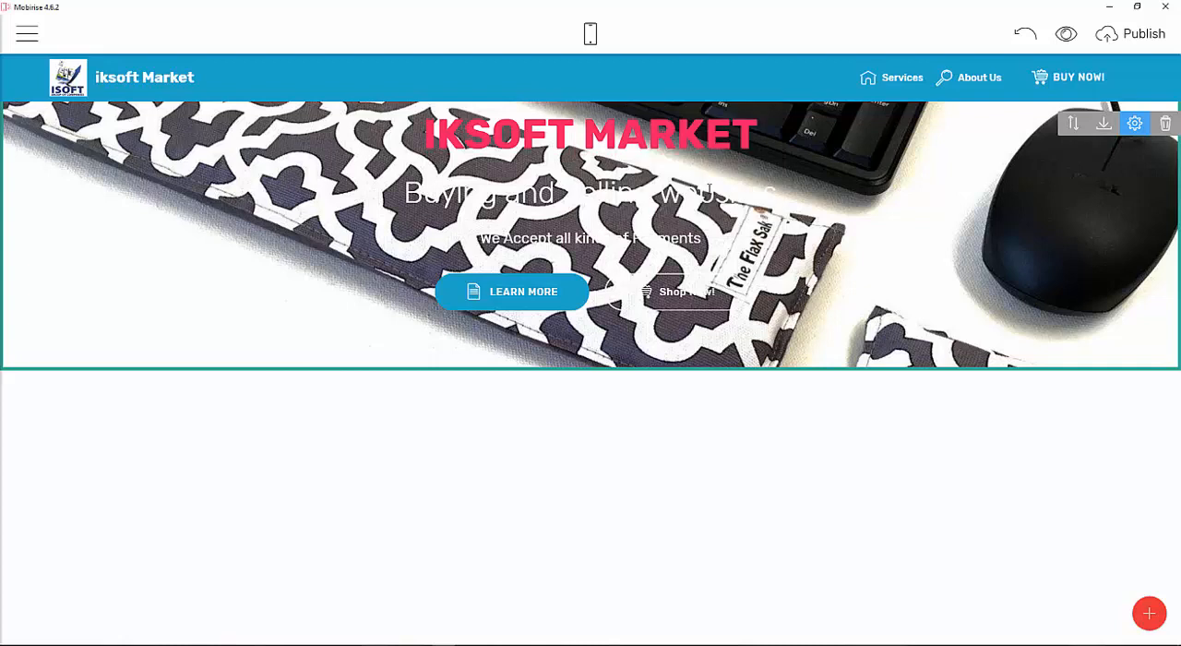
Color the Buying and Selling websites subtitle blue.
click(741, 196)
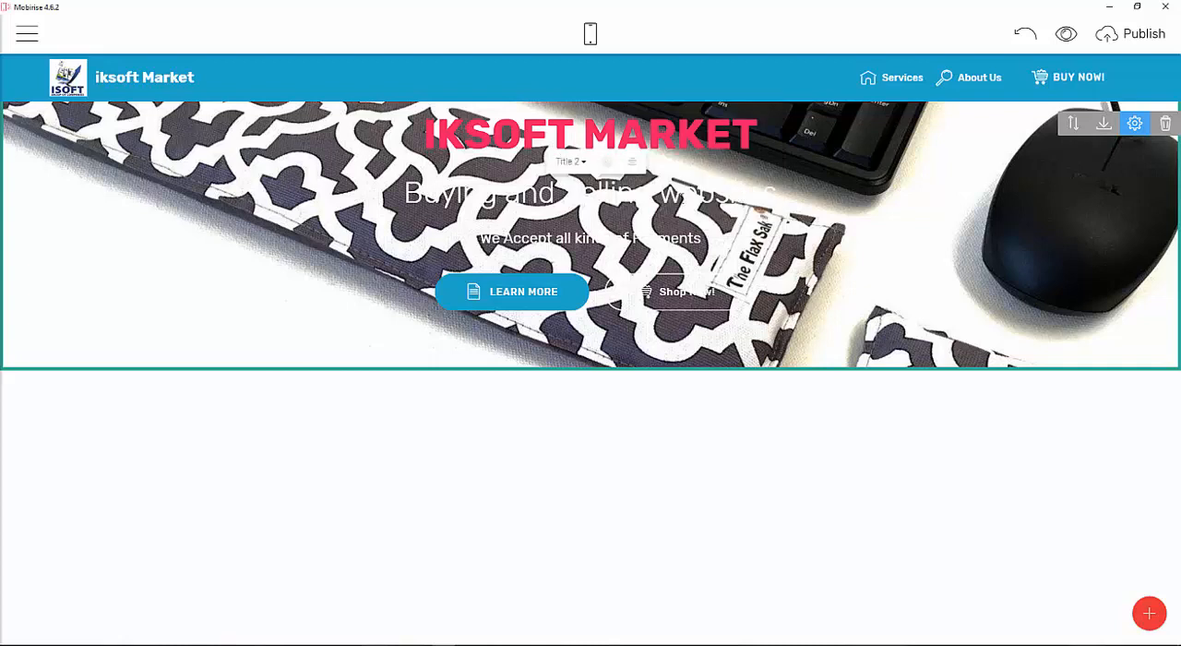
click(606, 163)
click(627, 196)
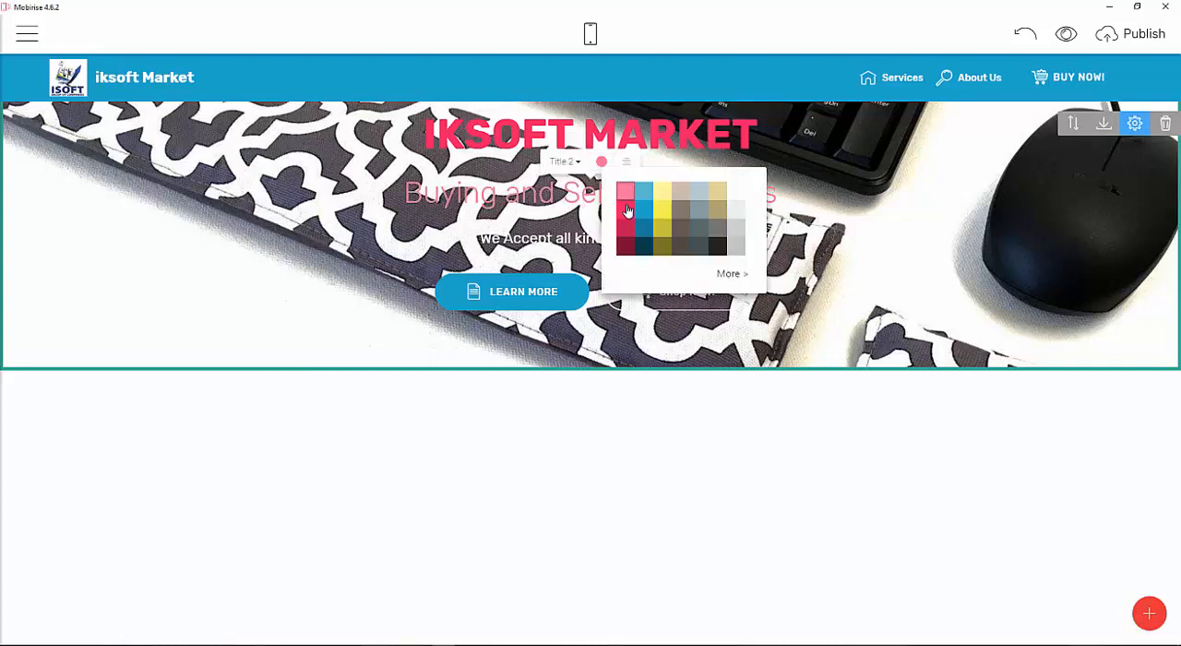
click(569, 238)
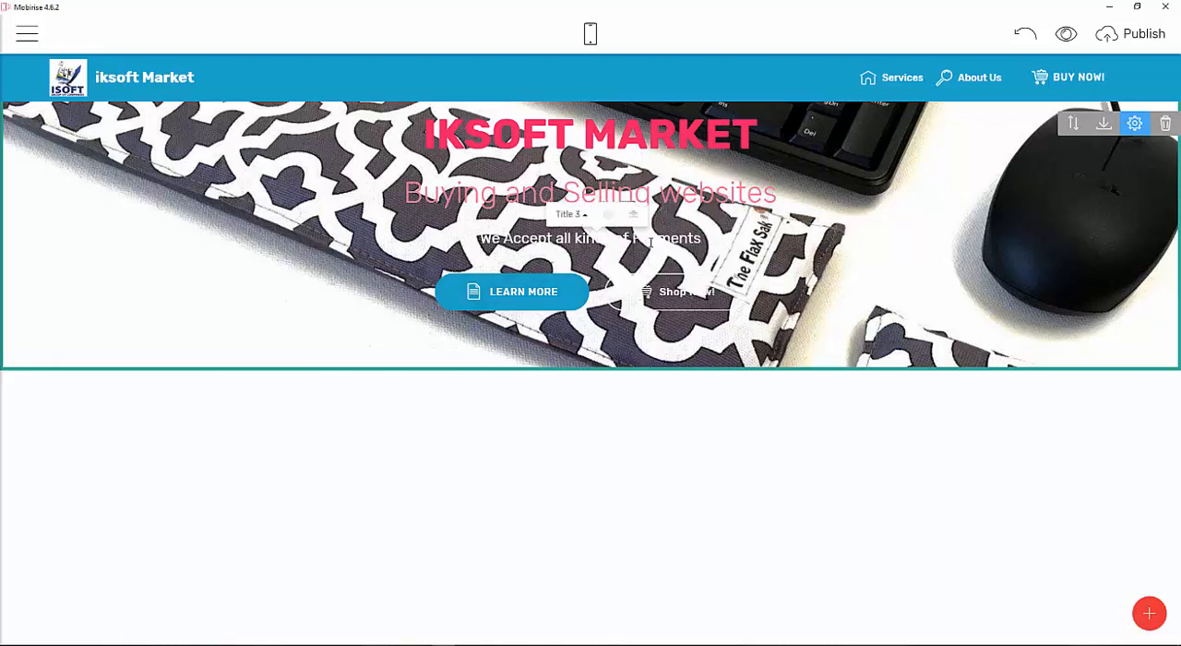
click(606, 196)
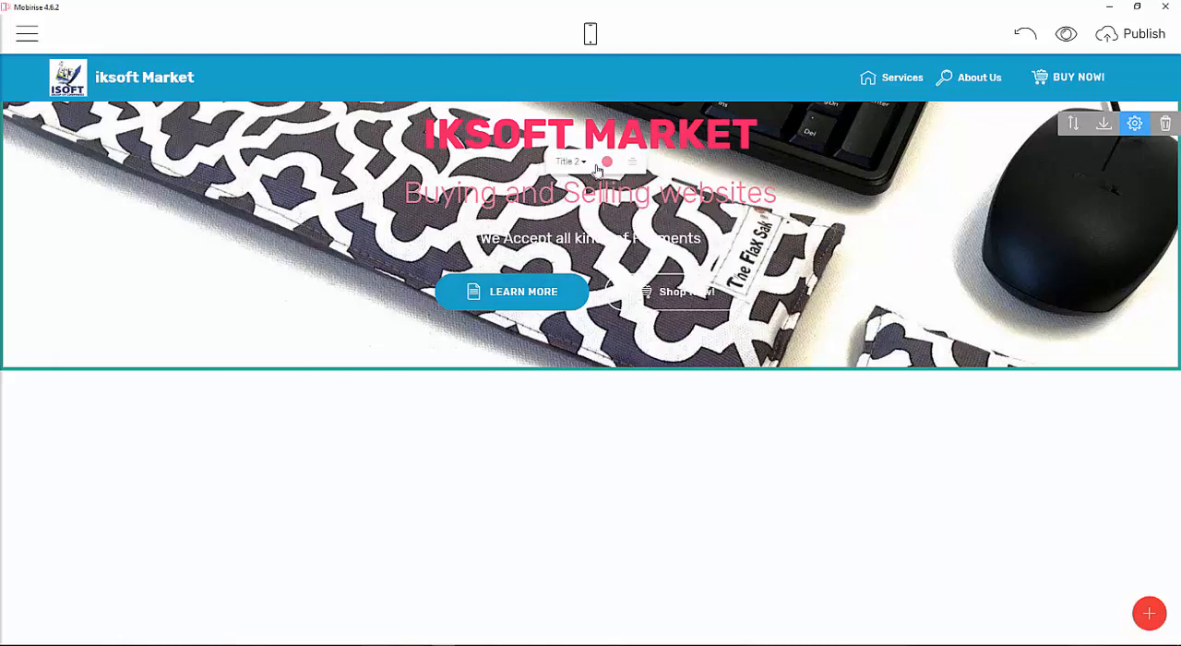
click(604, 162)
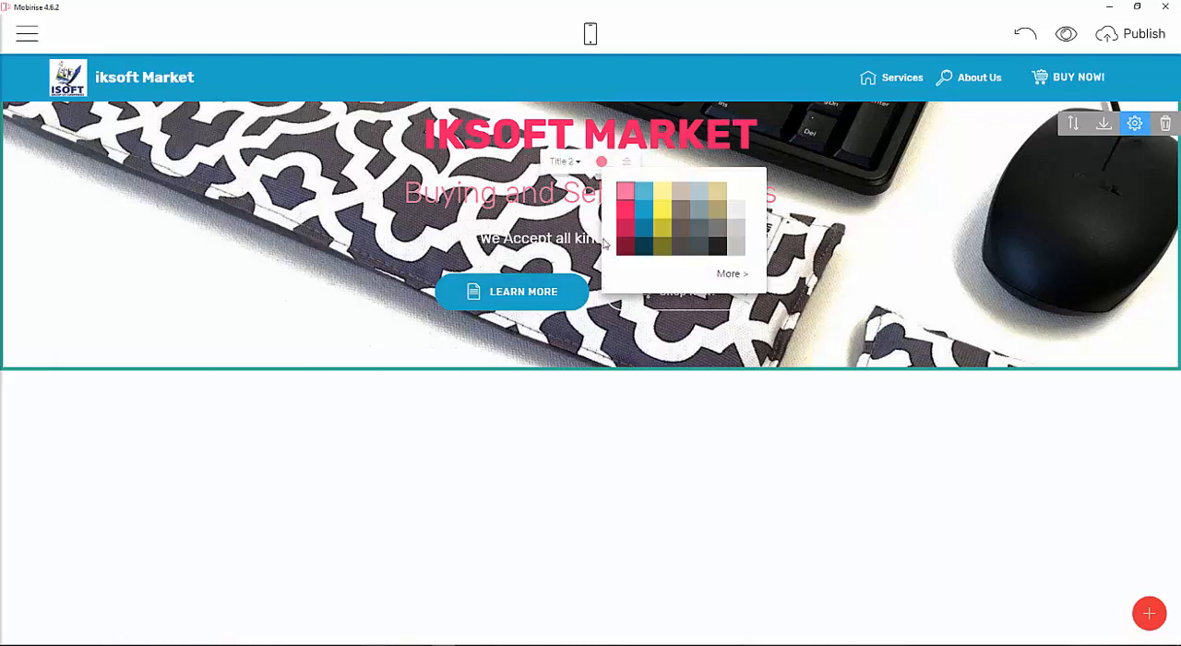
click(644, 213)
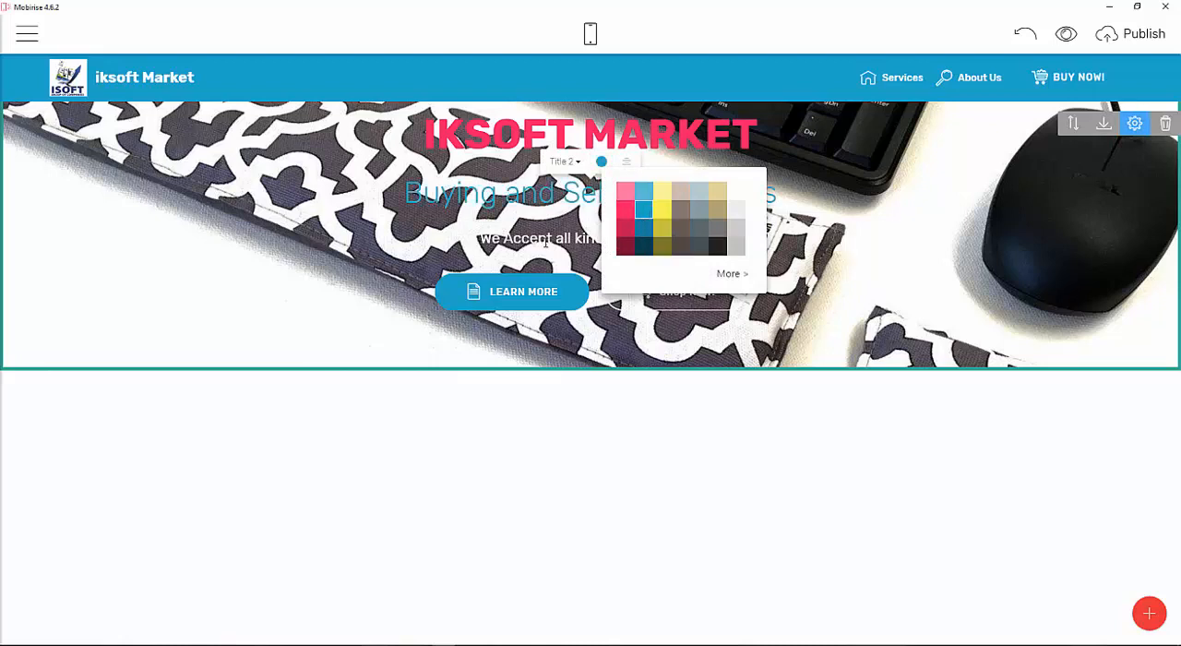
click(608, 249)
Color the We Accept all kinds of Payments description red.
click(606, 214)
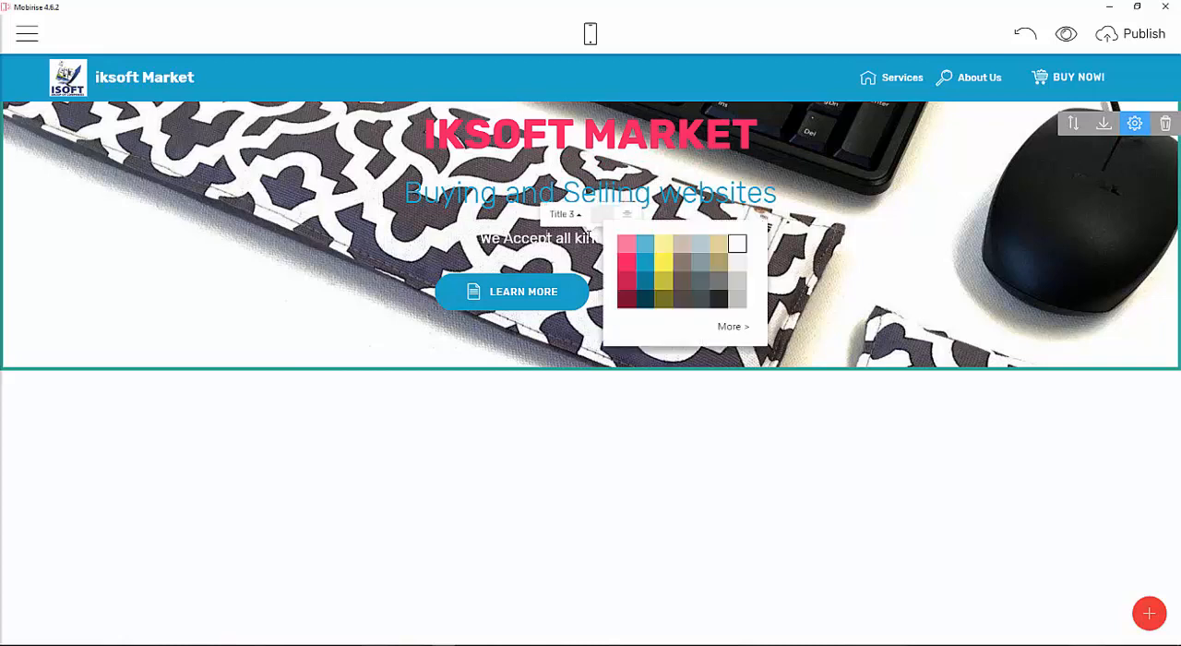
click(627, 300)
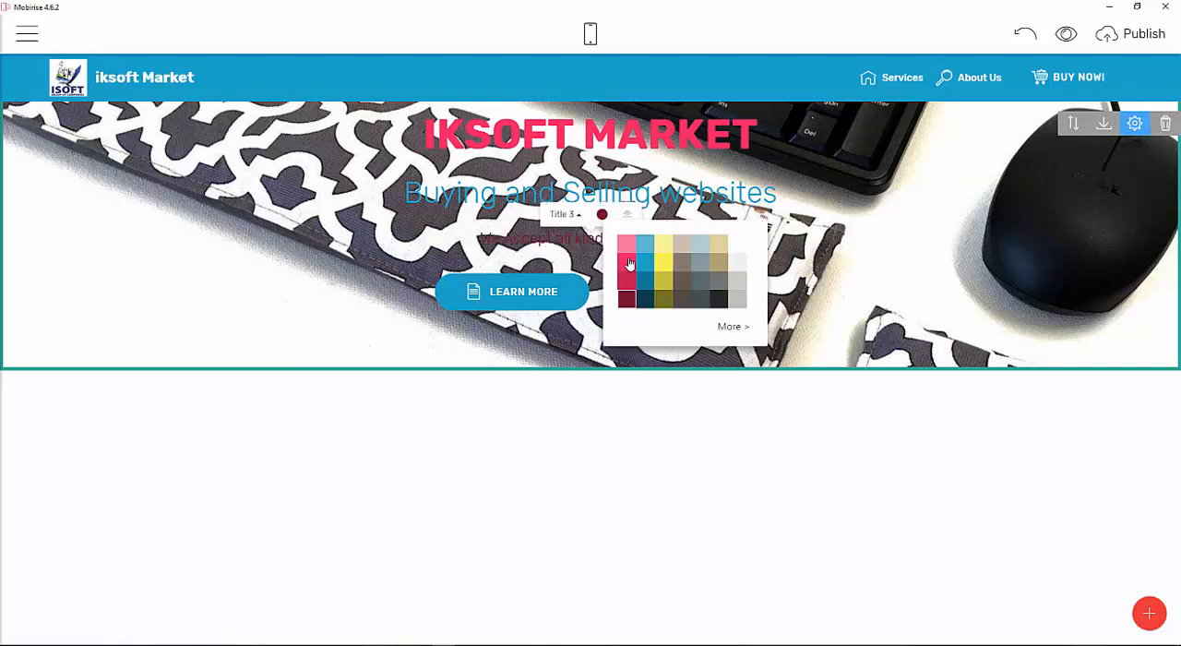
click(625, 279)
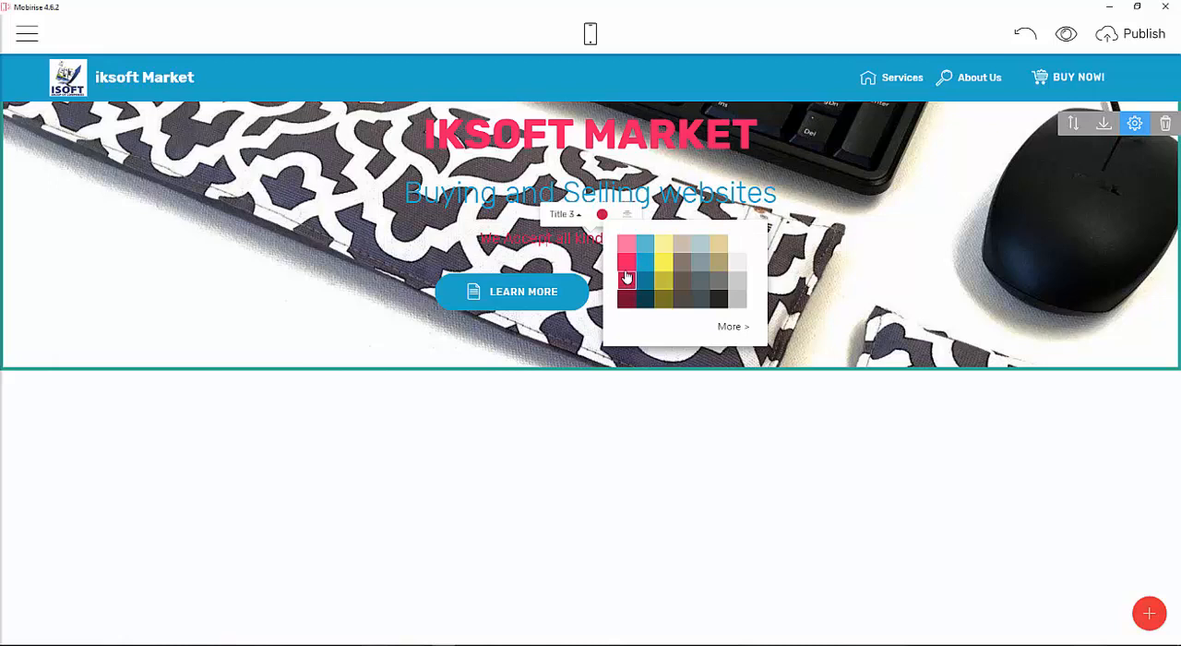
click(910, 171)
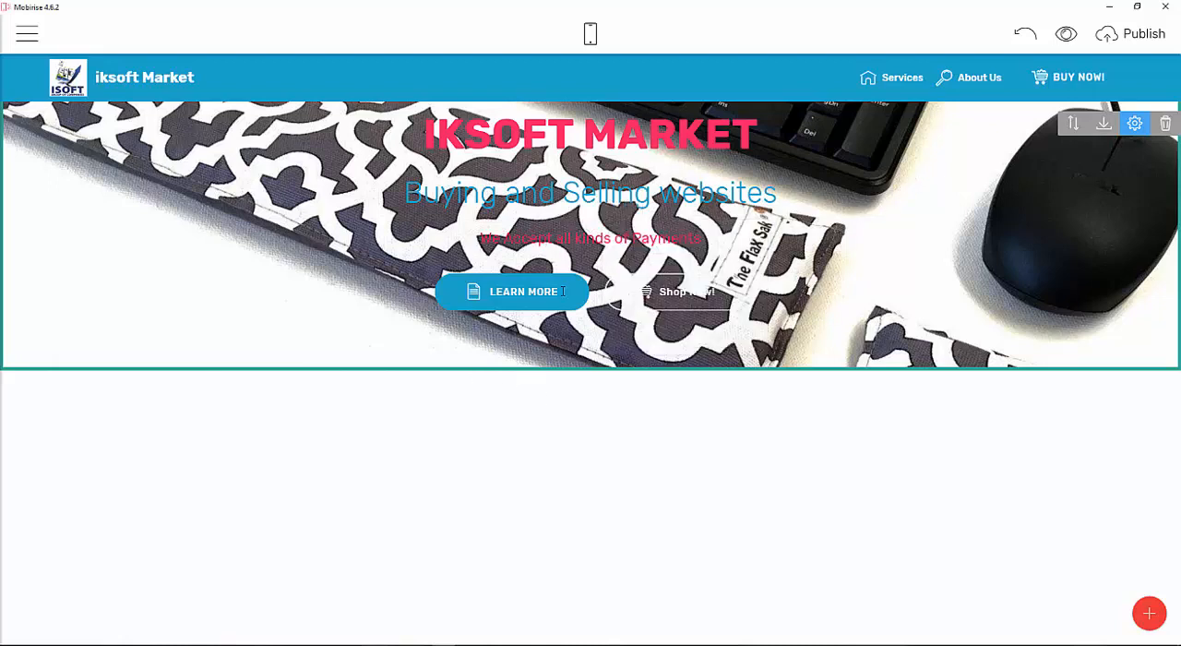
Change the Shop Now button's color to solid tan.
click(672, 292)
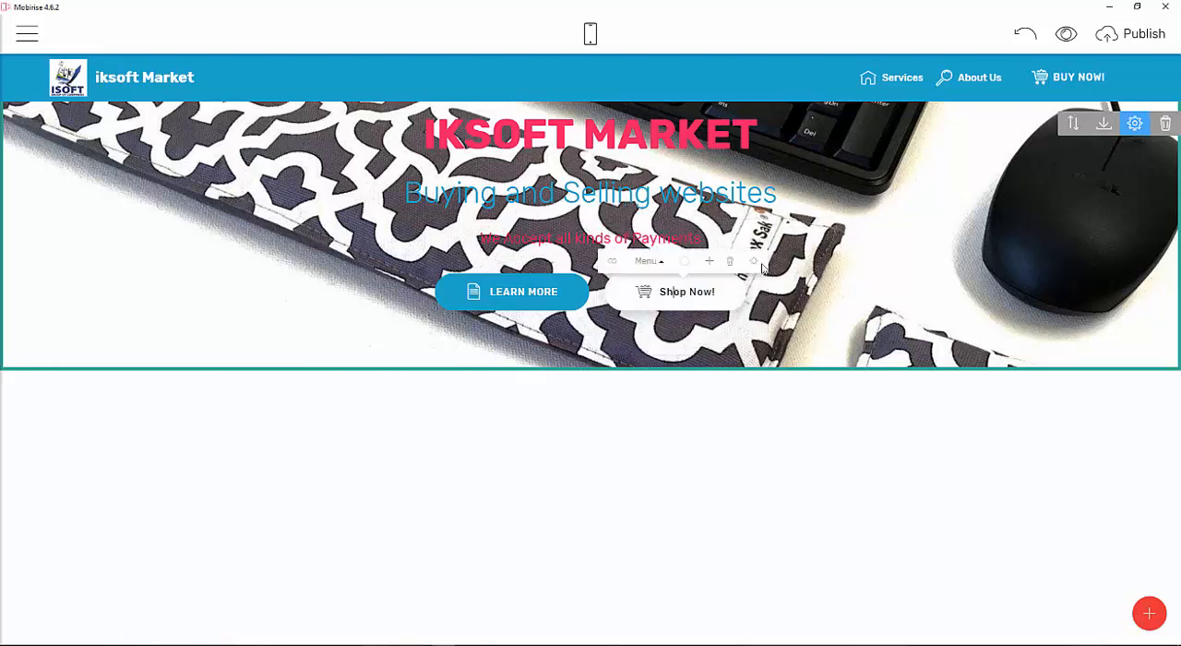
click(690, 265)
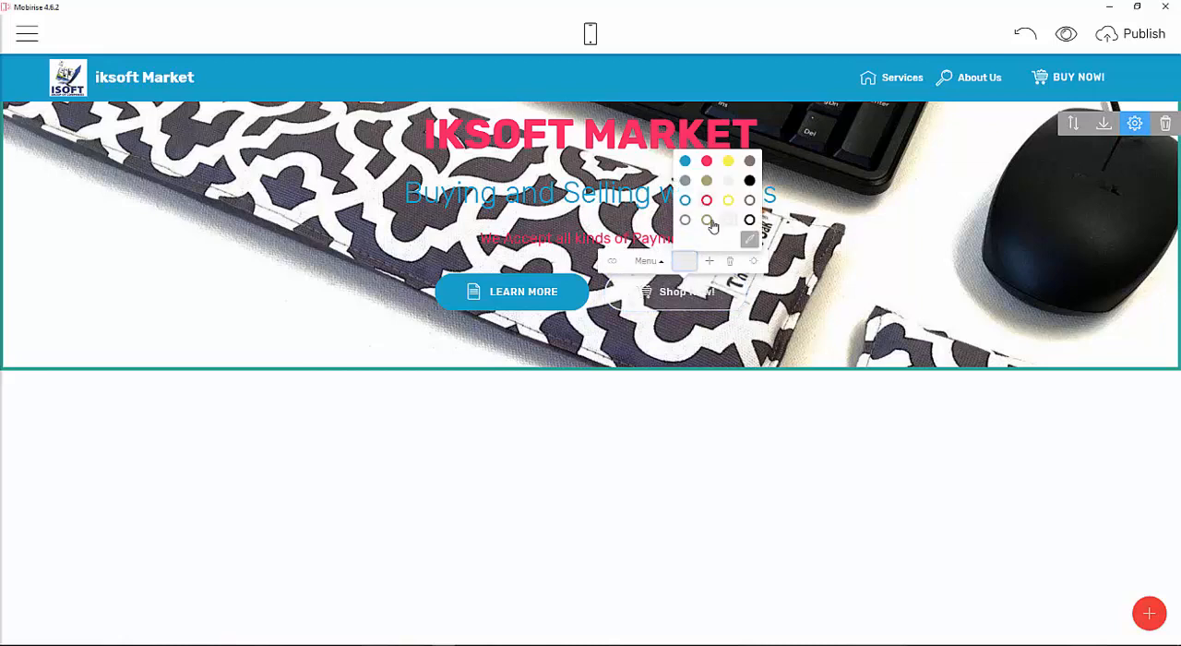
click(706, 200)
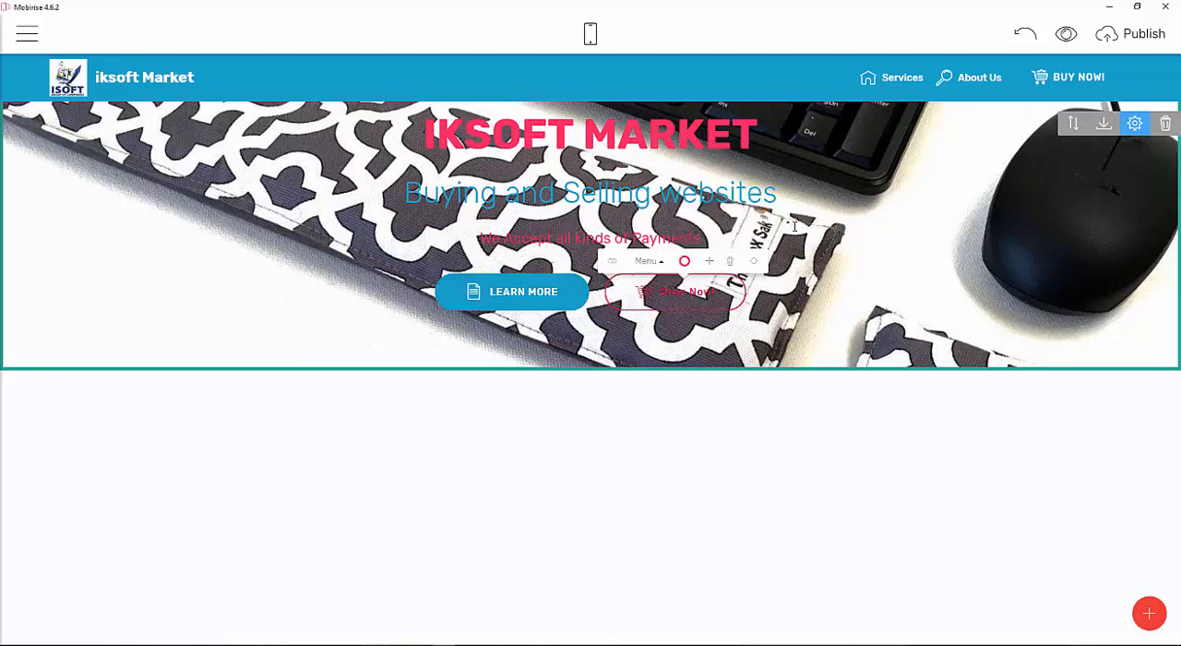
click(687, 262)
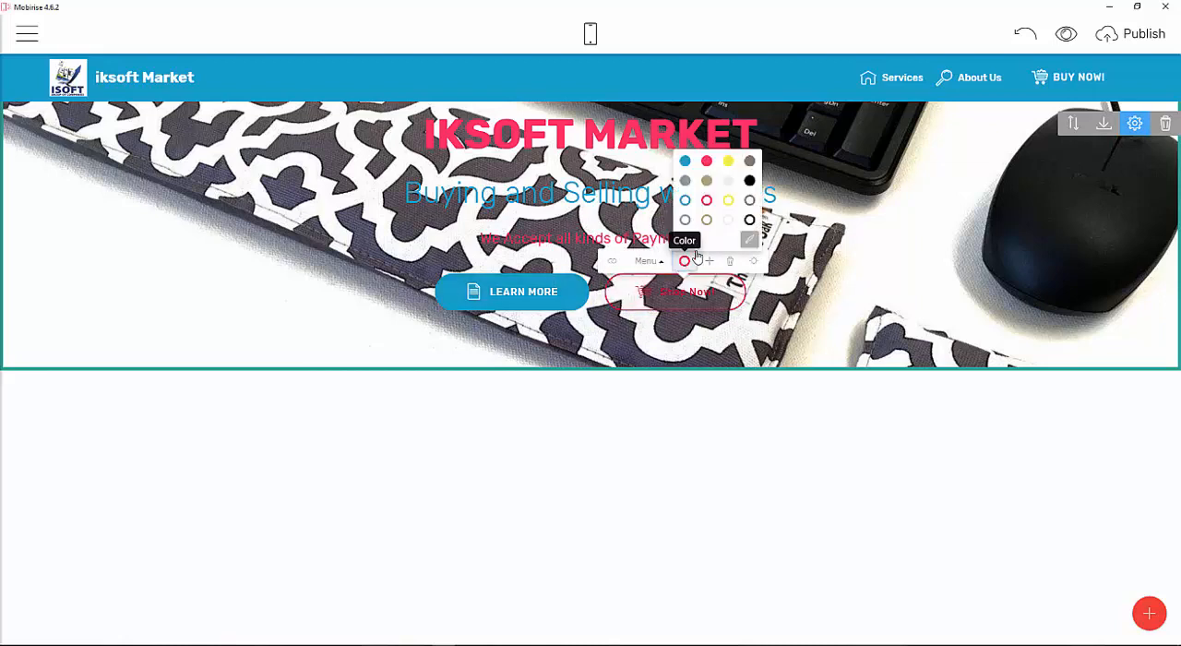
click(707, 182)
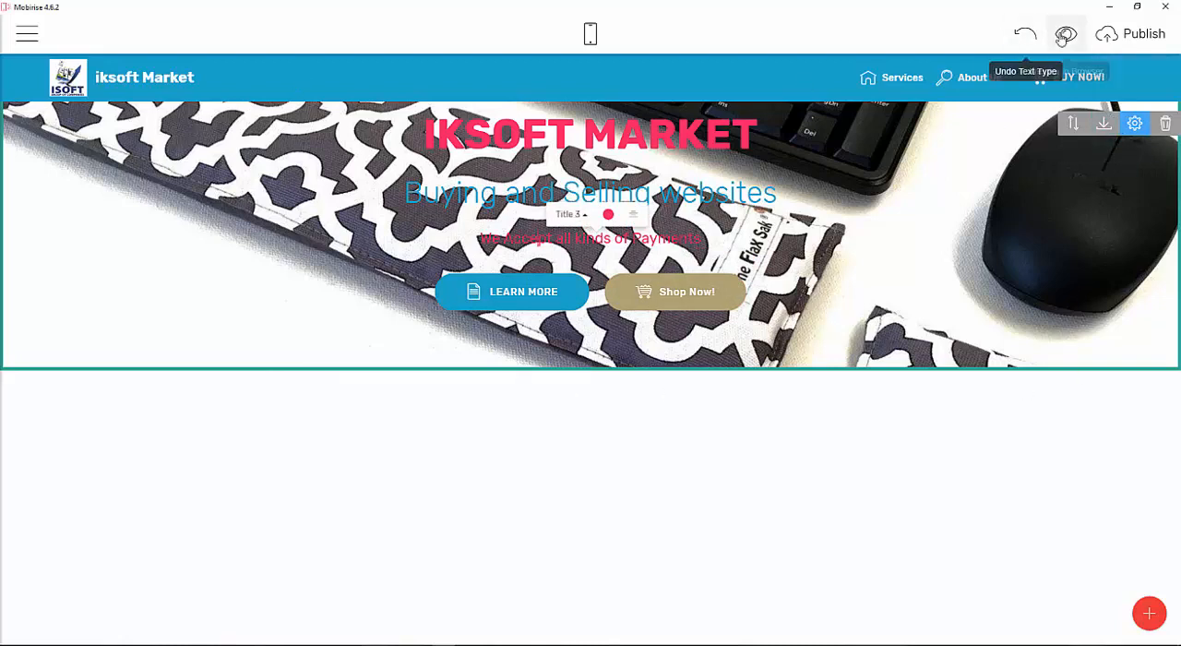
Preview the site in the browser, then return to the editor.
click(1066, 33)
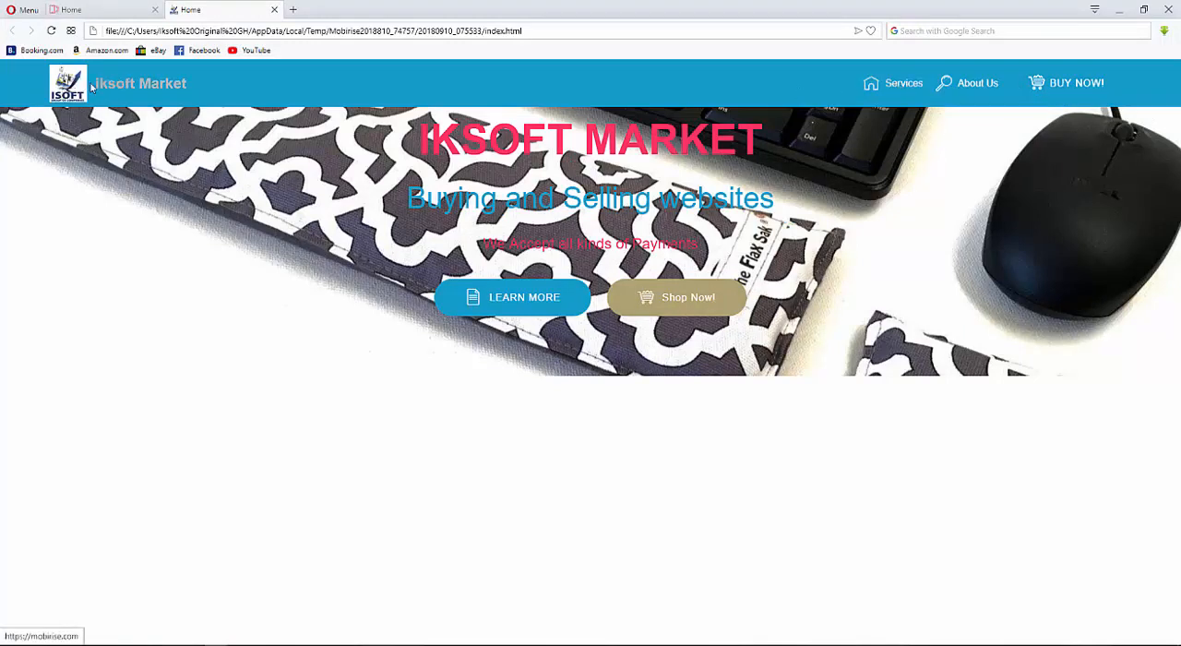
click(516, 311)
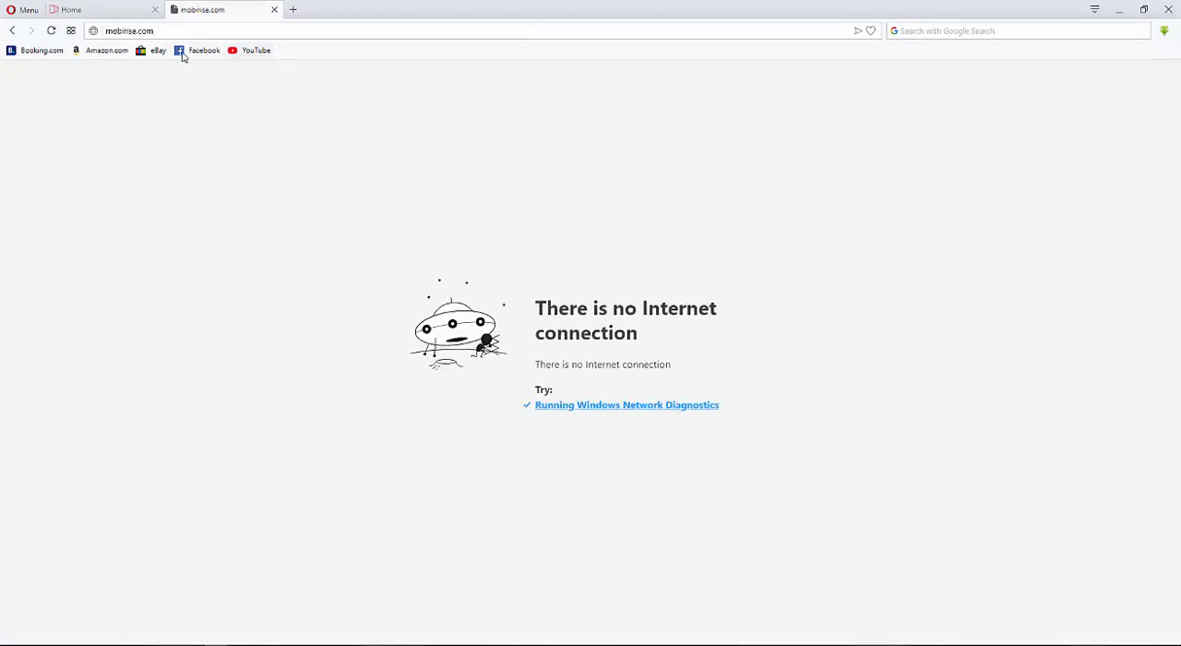
key(alt+Left)
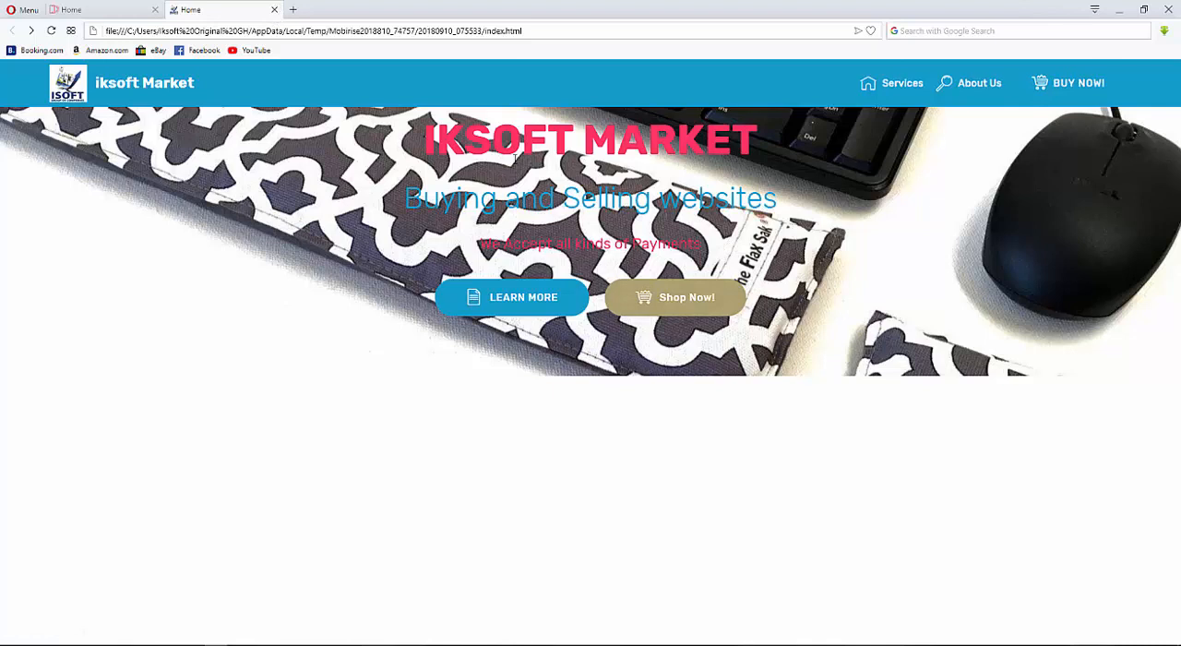
click(1117, 9)
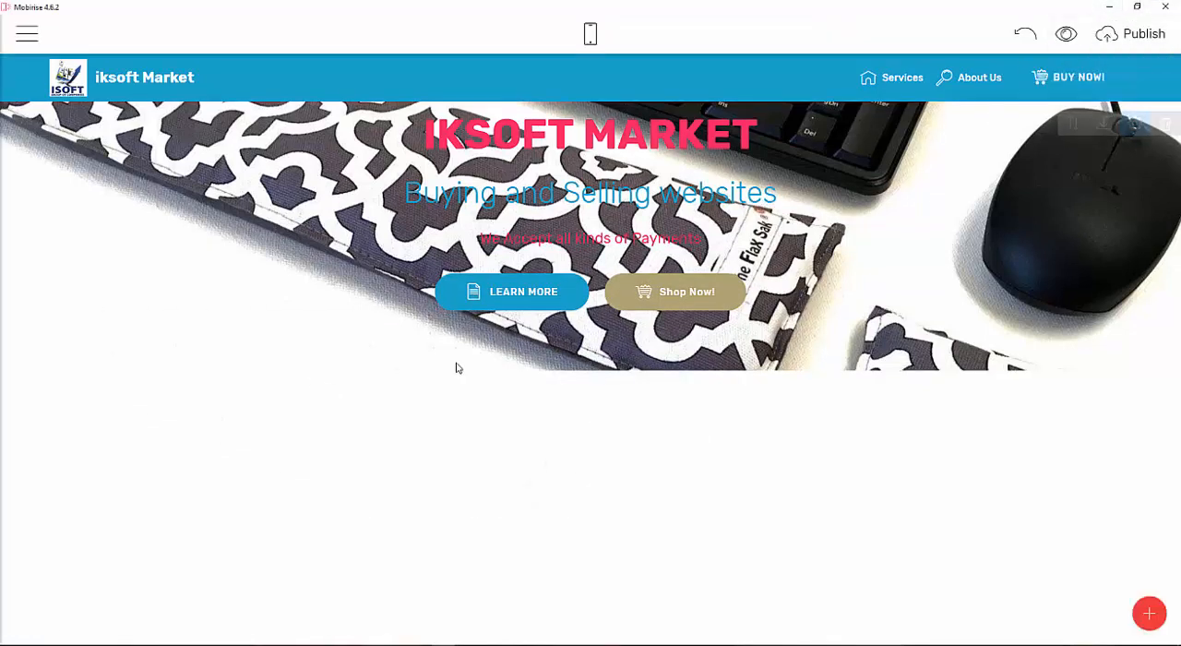
Add an Article Header block below the intro block.
click(1149, 614)
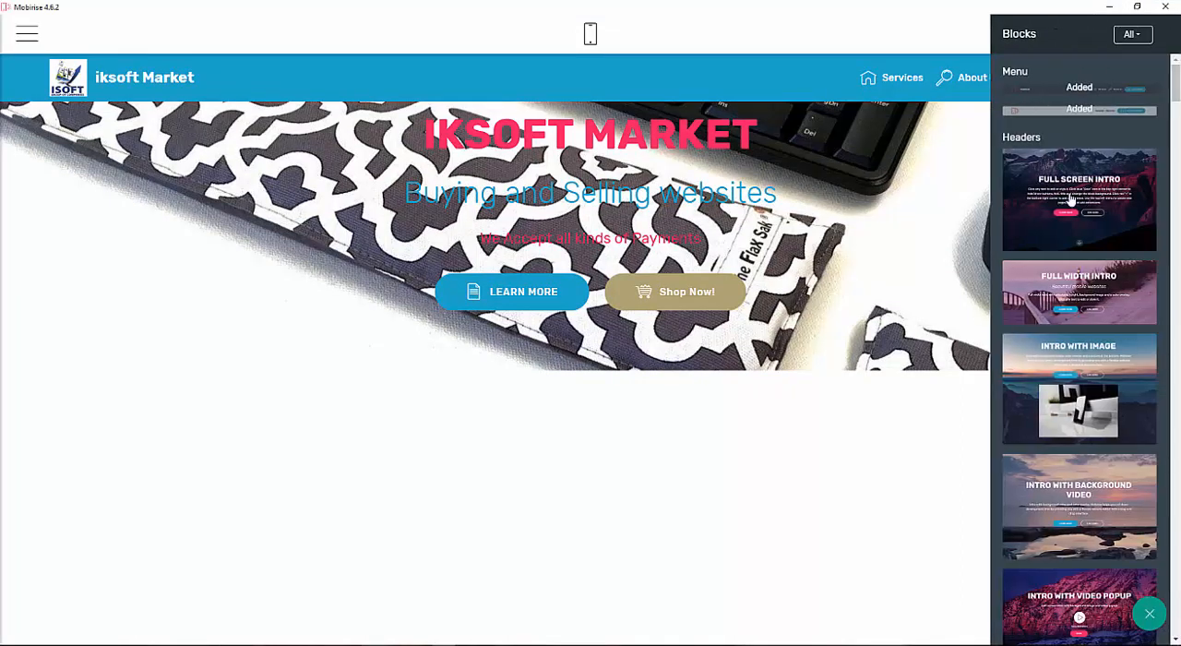
scroll(1128, 345, down, 3)
scroll(1132, 343, down, 1)
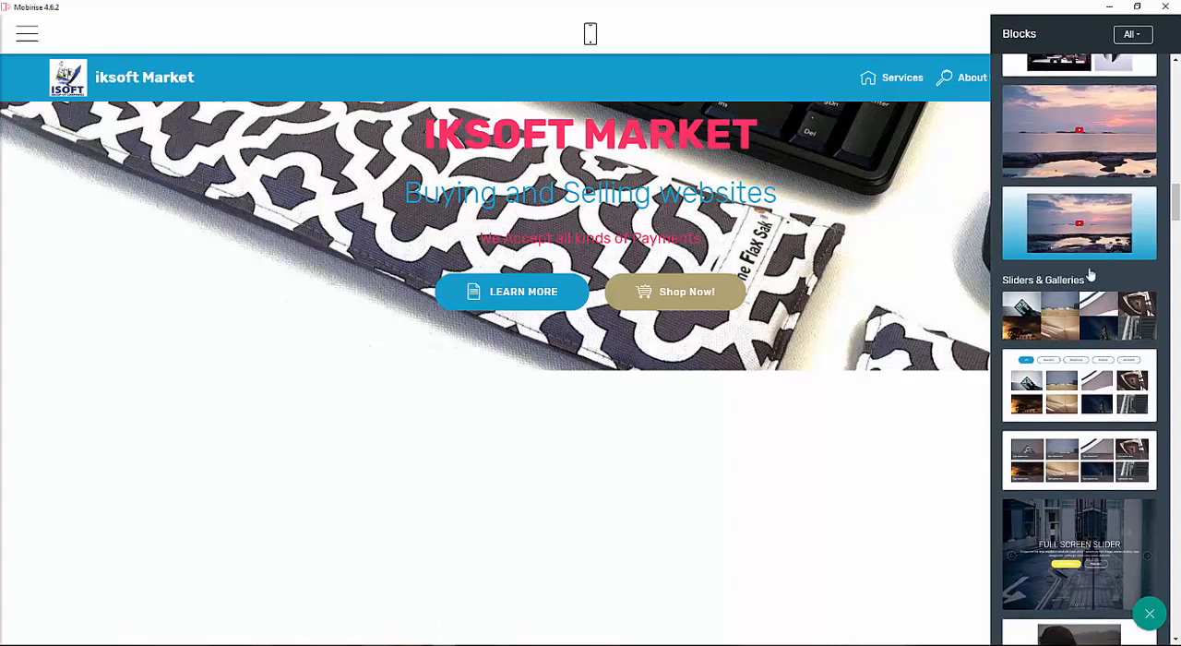
scroll(1087, 280, down, 15)
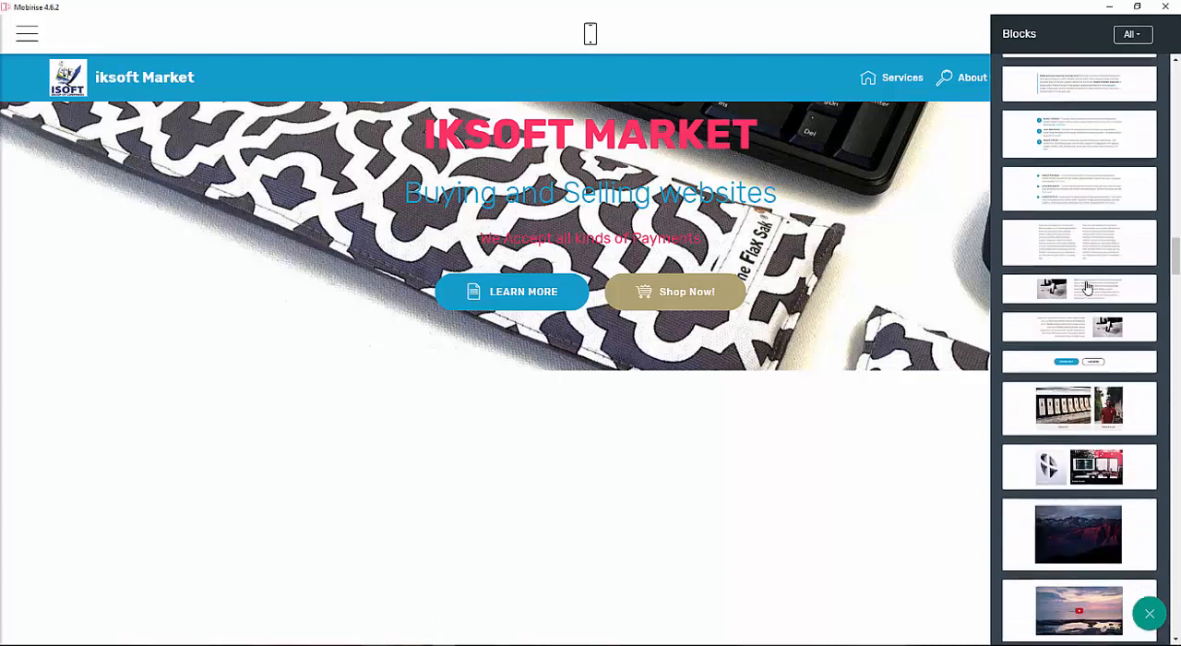
scroll(1087, 289, down, 15)
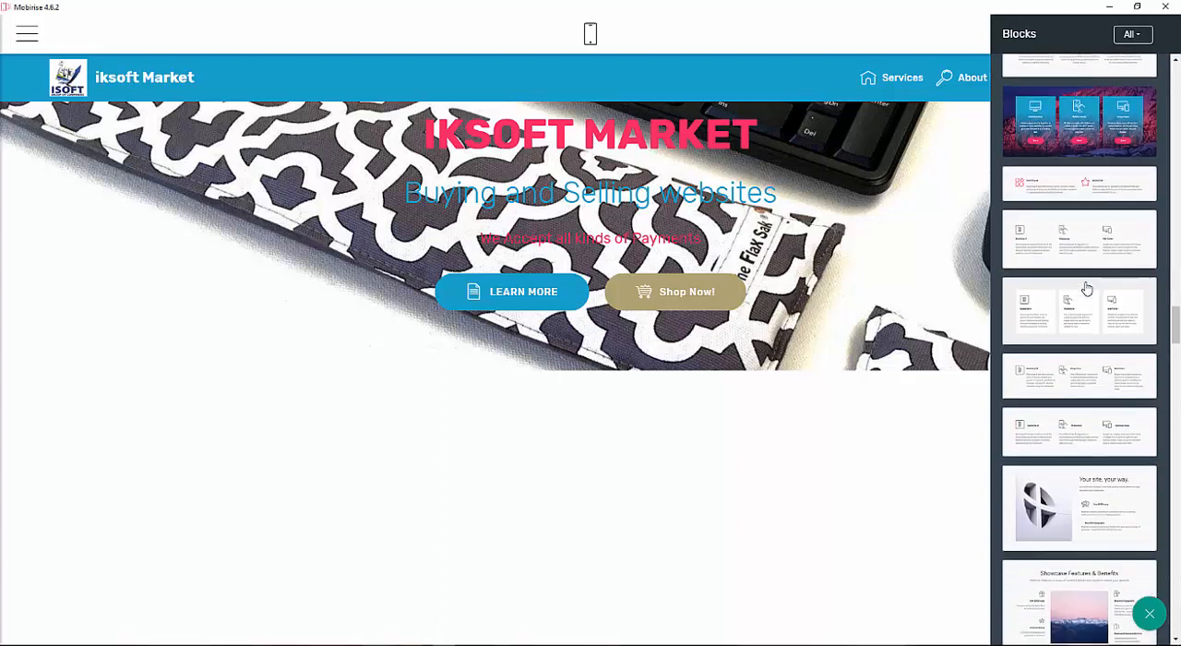
scroll(1087, 289, down, 15)
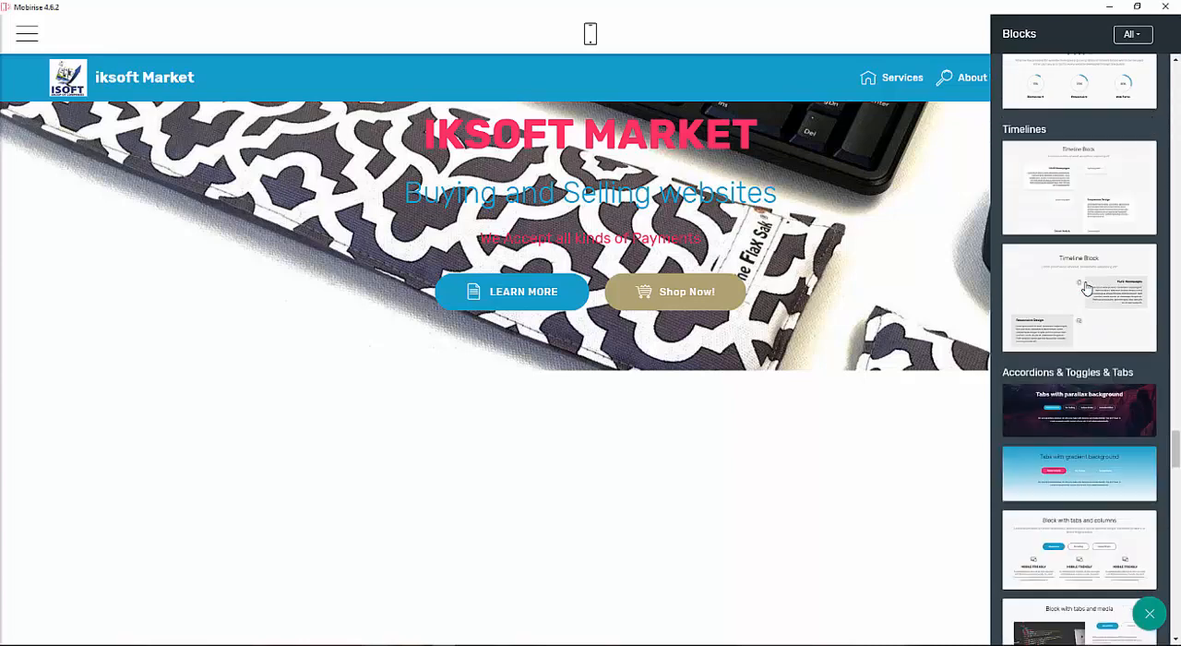
scroll(1086, 289, up, 15)
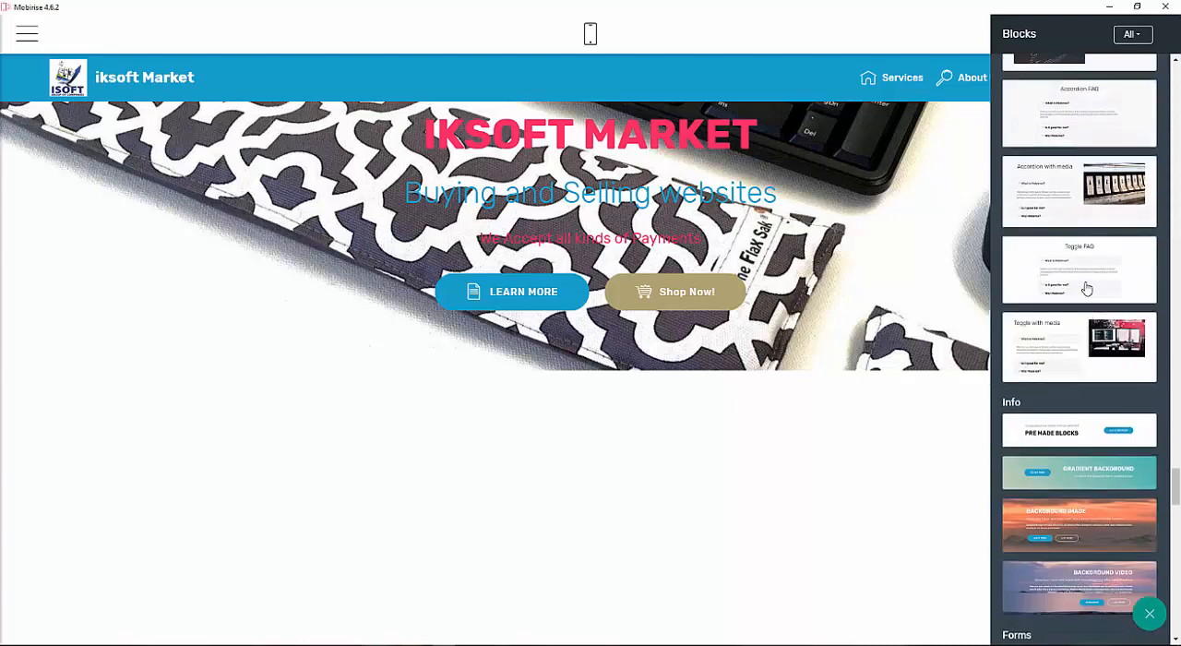
scroll(1087, 289, up, 2)
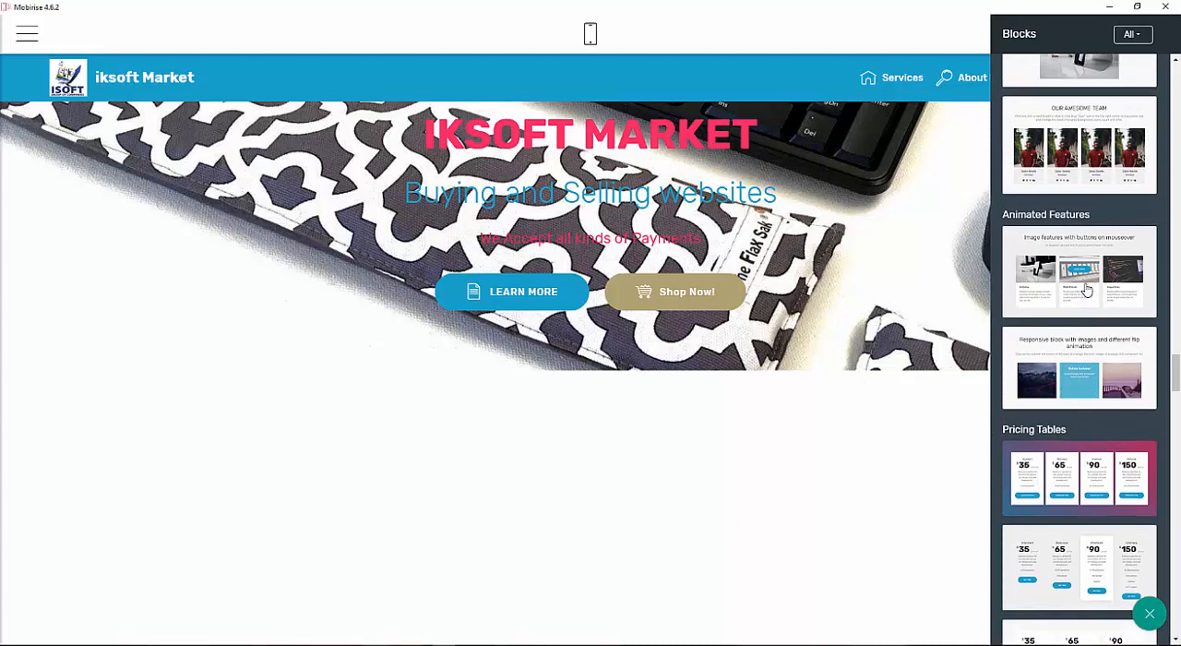
scroll(1095, 323, down, 15)
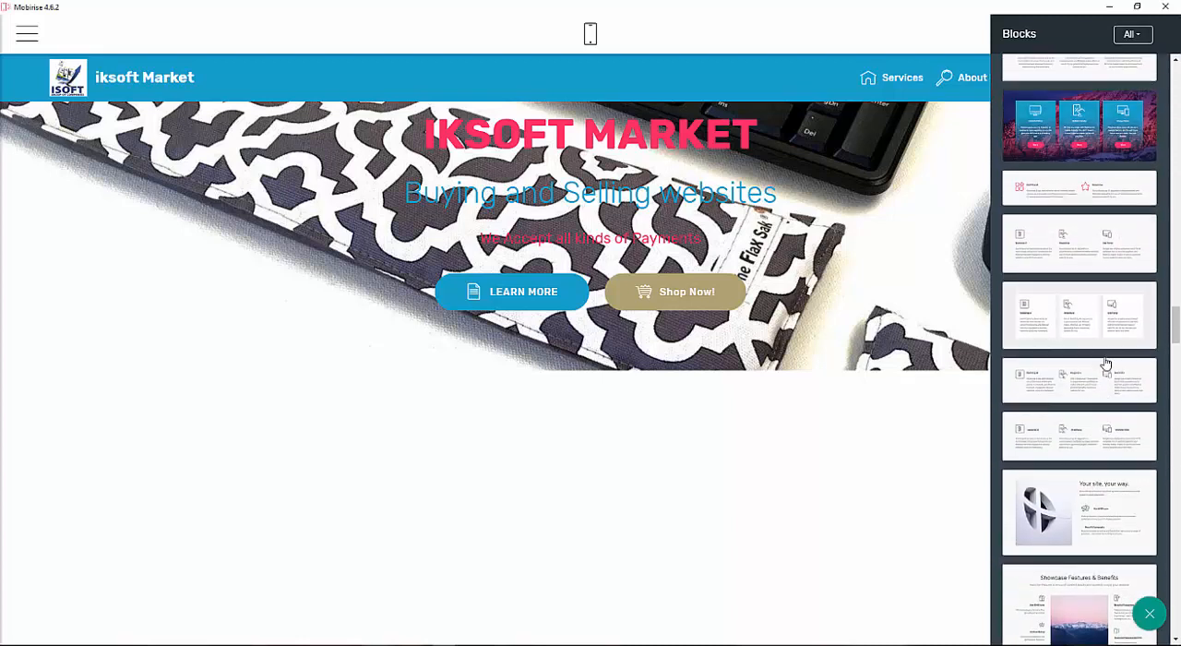
scroll(1107, 355, up, 8)
scroll(1082, 539, down, 3)
scroll(1085, 526, down, 4)
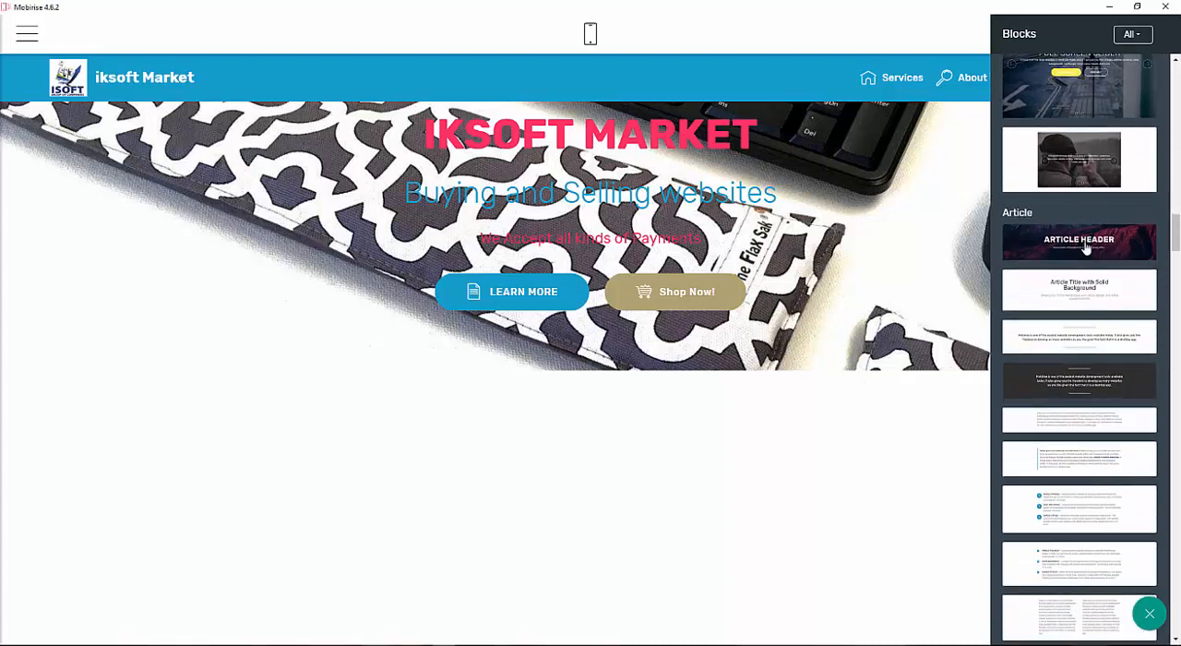
drag(1099, 241, 409, 432)
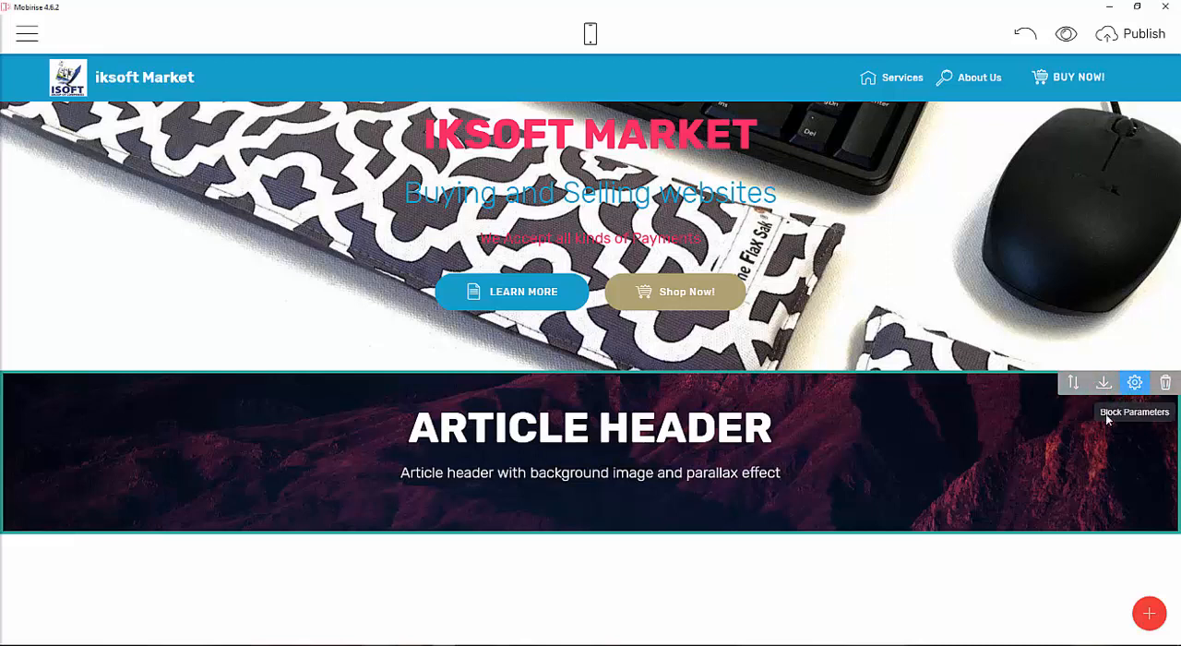
Hide the Article Header's subtitle and reduce its top and bottom padding.
click(1130, 390)
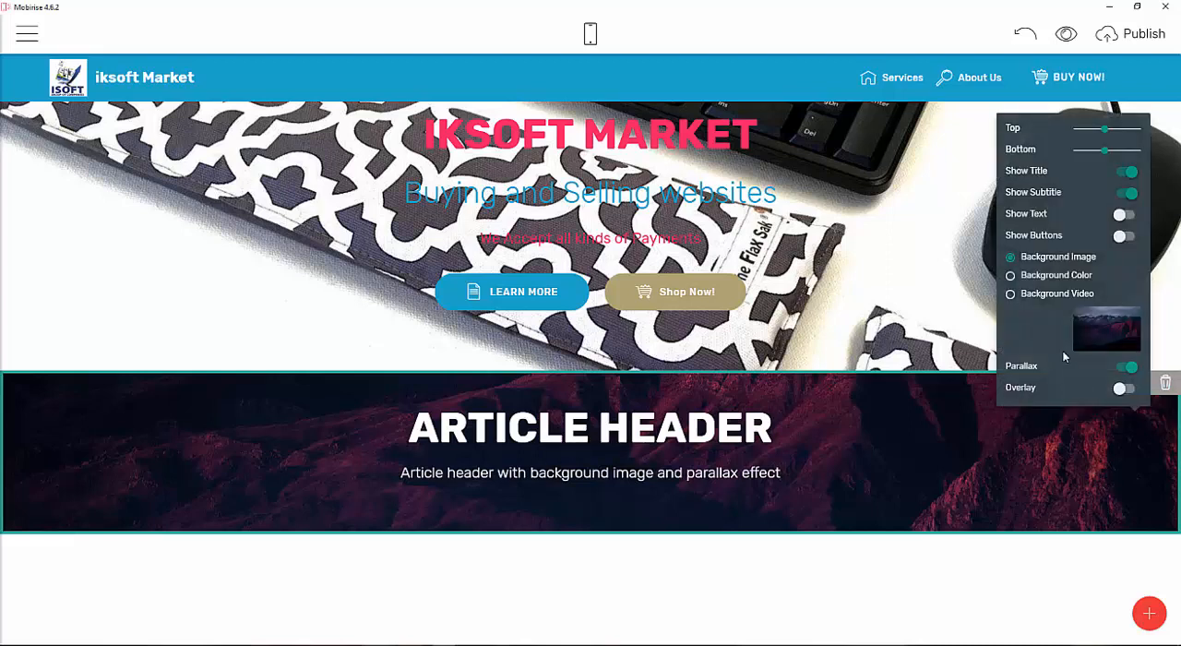
click(1124, 195)
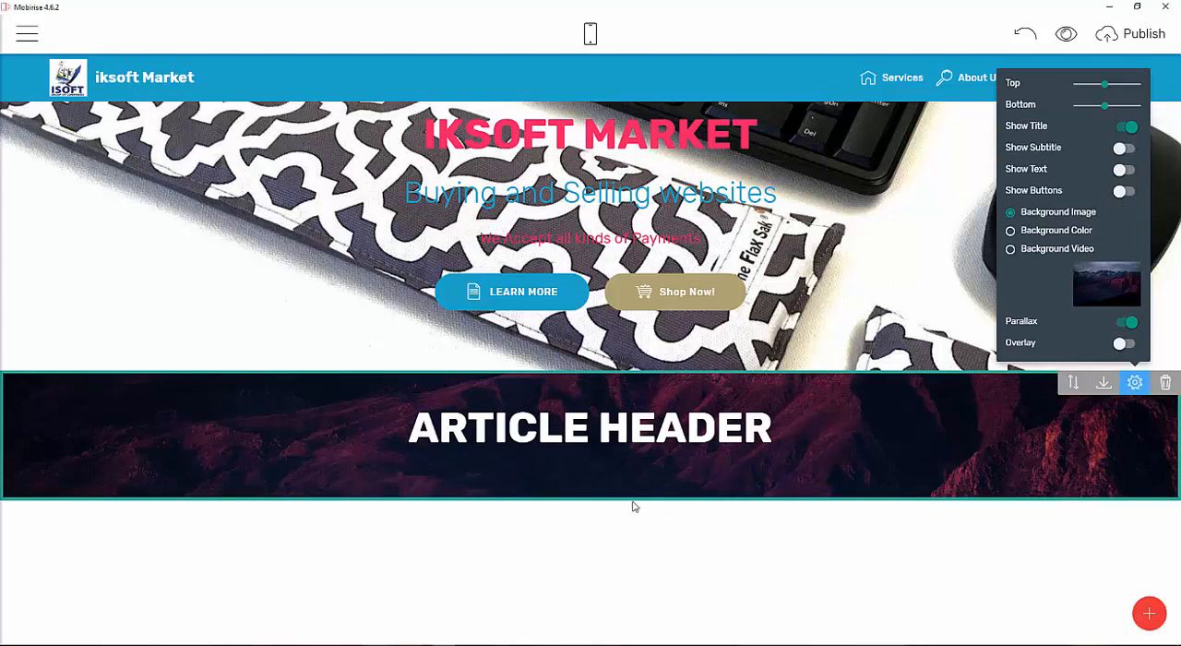
drag(1103, 105, 1034, 105)
mouse_move(1101, 83)
mouse_down()
mouse_move(1032, 93)
mouse_move(1084, 88)
mouse_up()
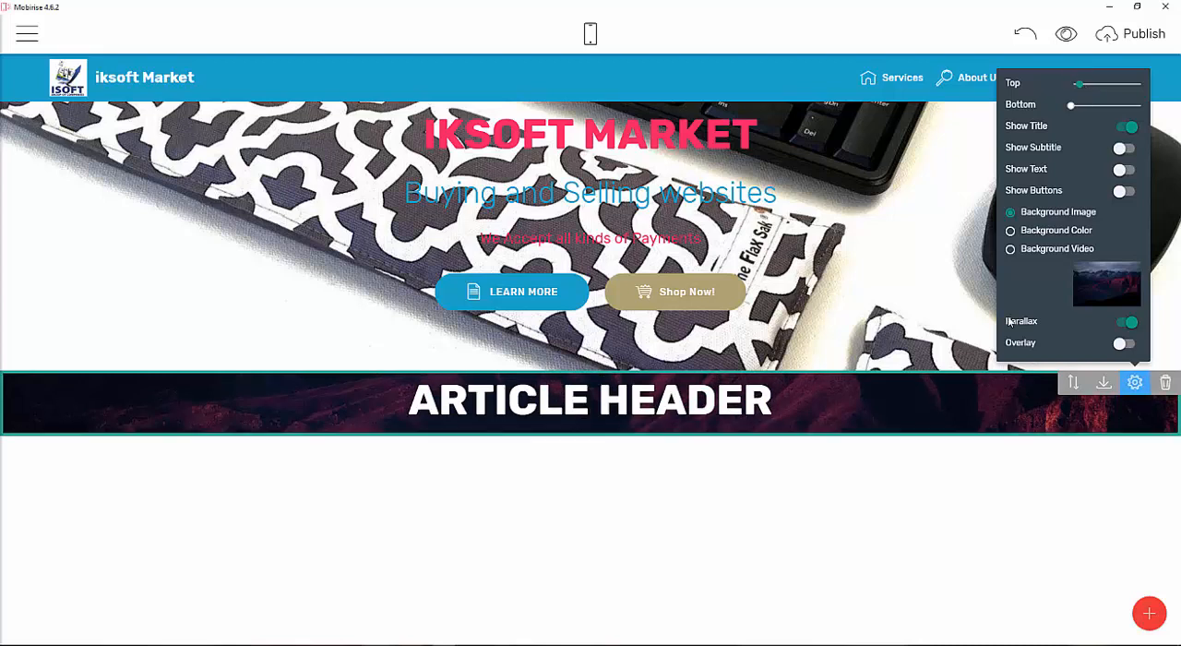
Rename the Article Header title to LATEST GOODS.
click(686, 399)
click(772, 400)
key(BackSpace)
key(BackSpace)
key(BackSpace)
key(BackSpace)
key(BackSpace)
key(BackSpace)
key(BackSpace)
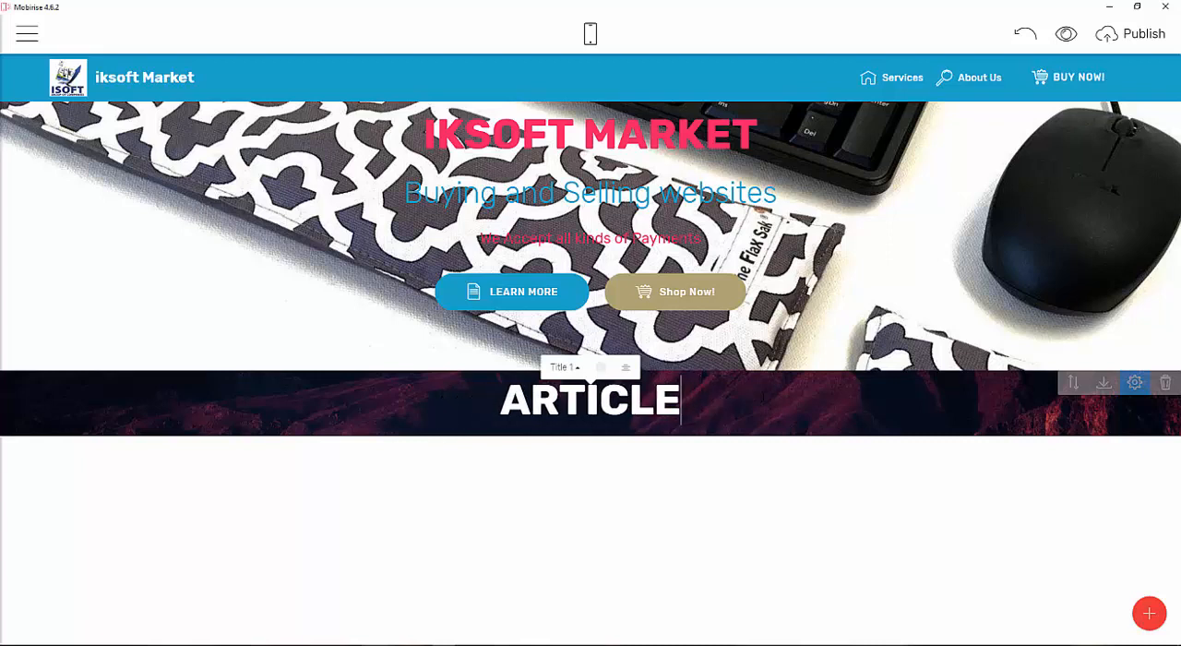
key(BackSpace)
key(BackSpace)
key(BackSpace)
key(BackSpace)
key(BackSpace)
key(BackSpace)
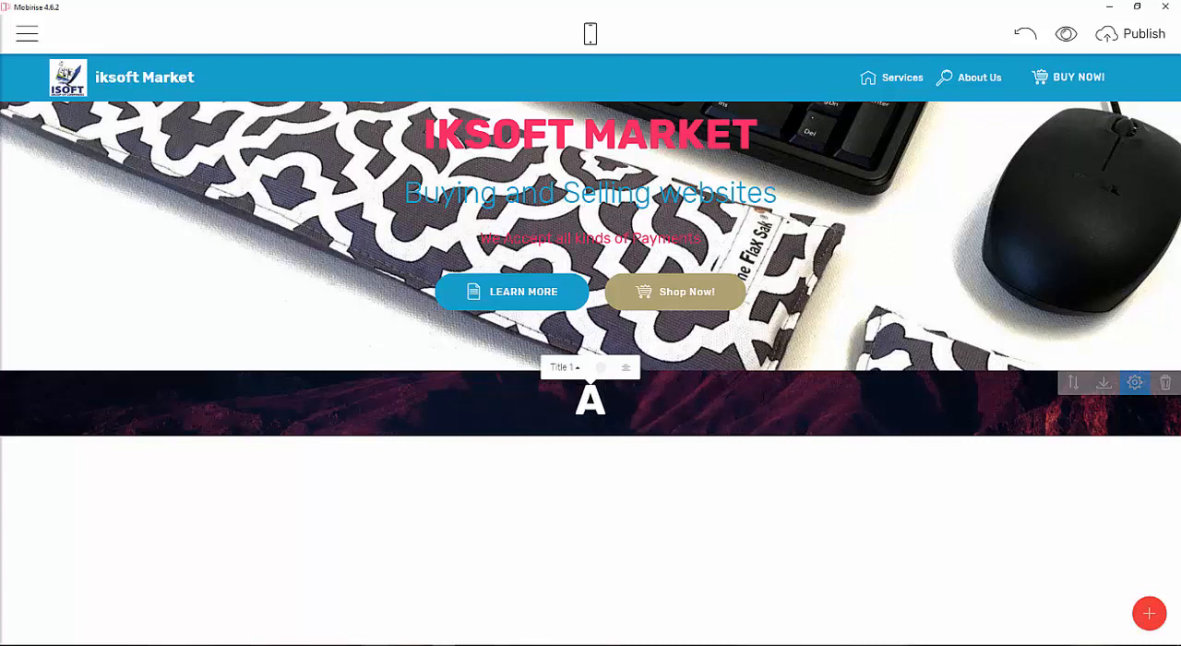
text(LATEST)
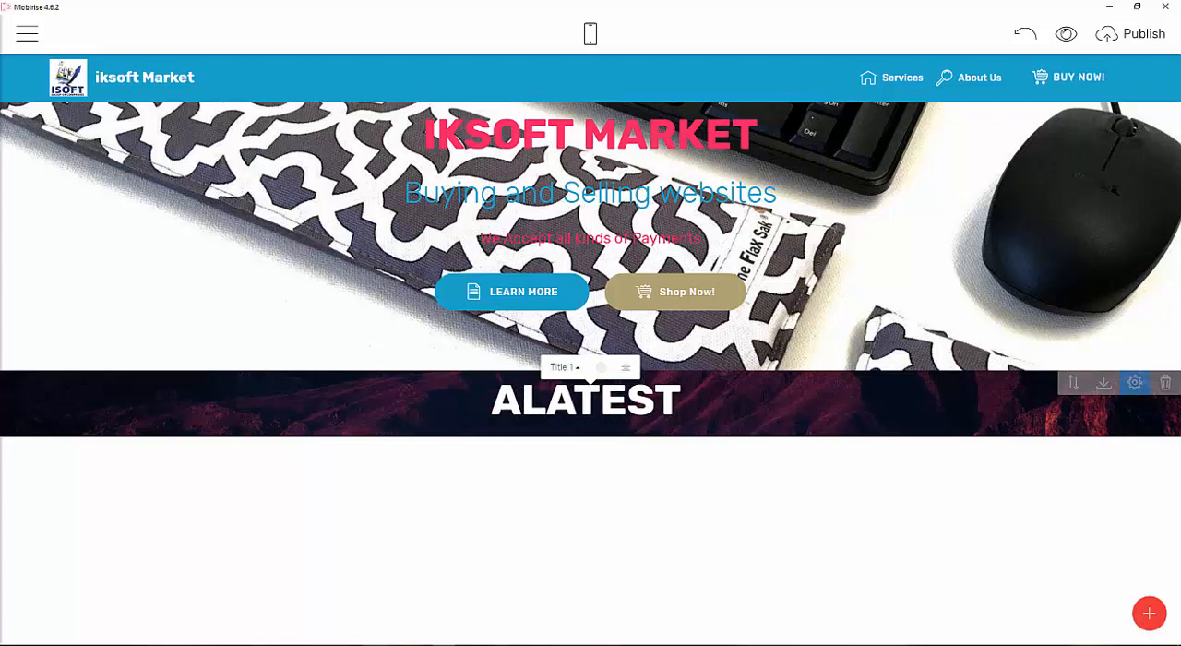
text( GOODS)
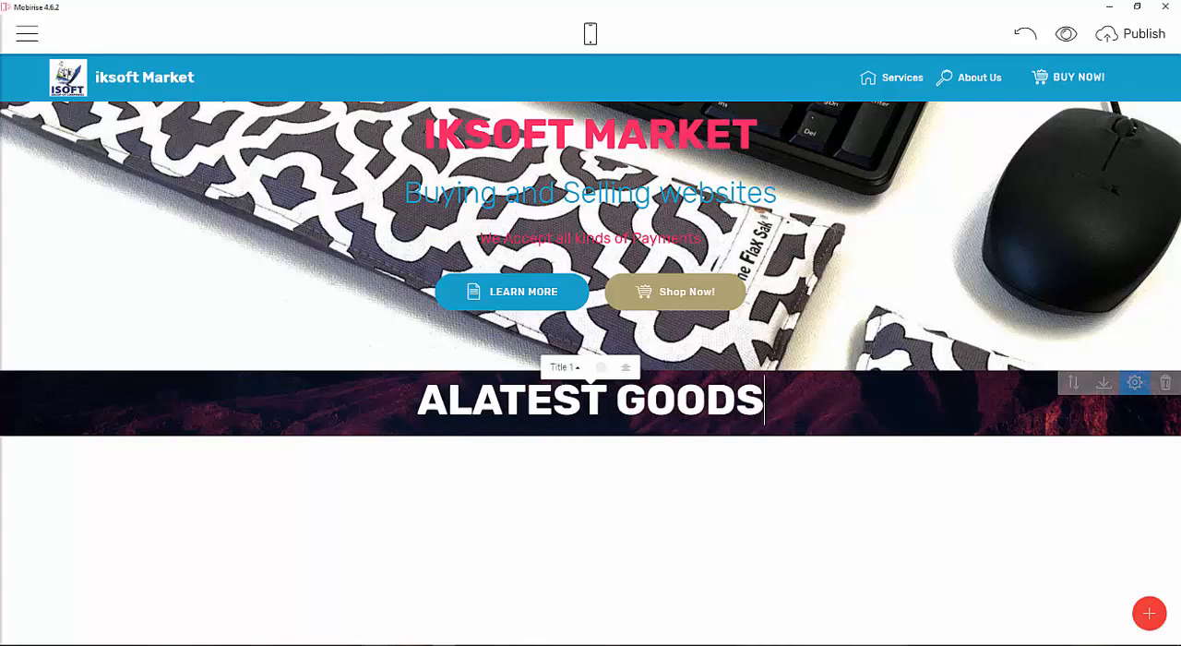
key(Left)
key(Left)
key(Left)
key(Left)
key(Left)
key(Left)
key(Left)
key(Left)
key(Left)
key(Left)
key(Left)
key(Left)
key(Left)
key(Left)
key(Left)
key(BackSpace)
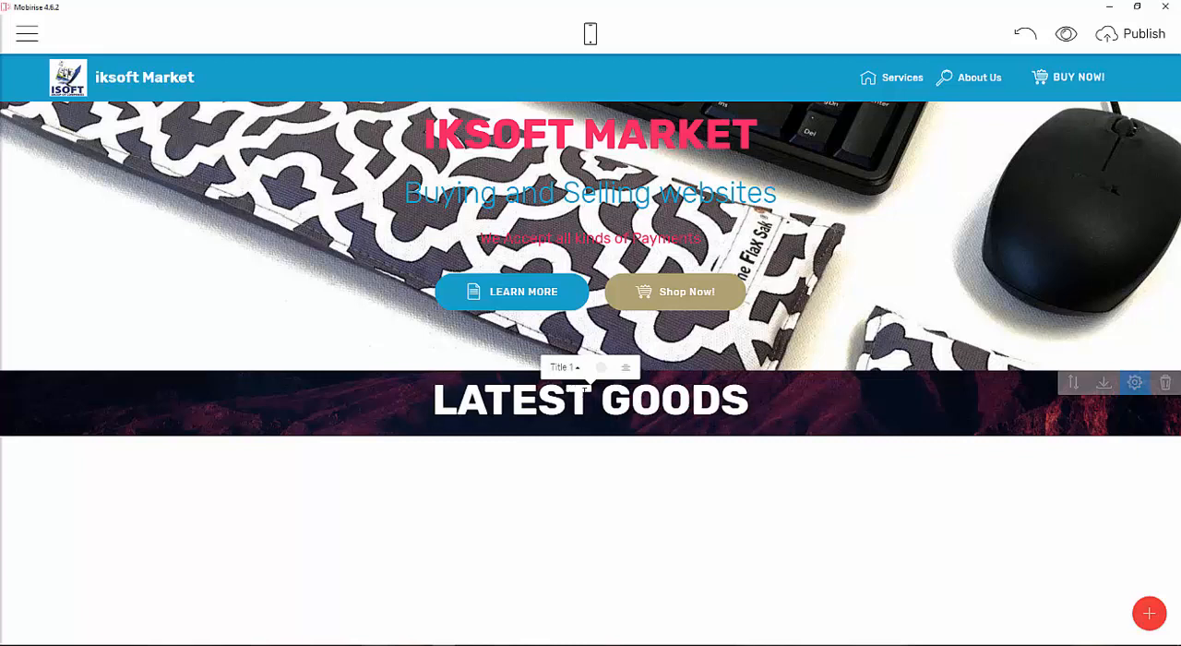
click(855, 405)
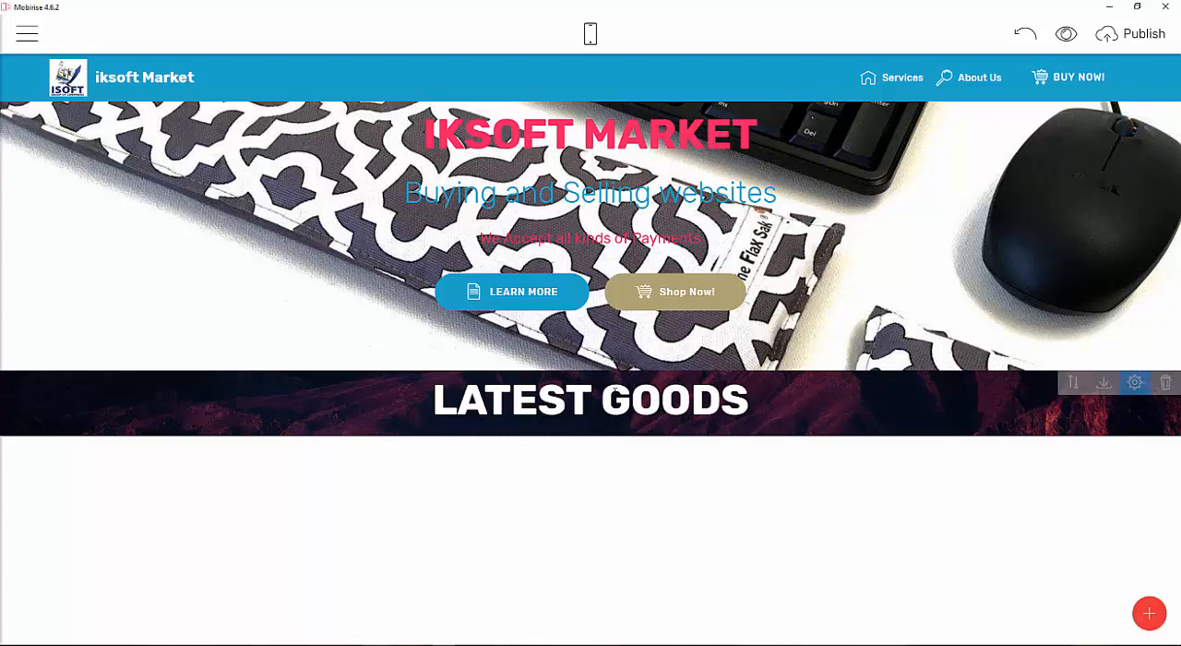
Browse the block library and add a Features block with image cards below the LATEST GOODS header.
click(1149, 613)
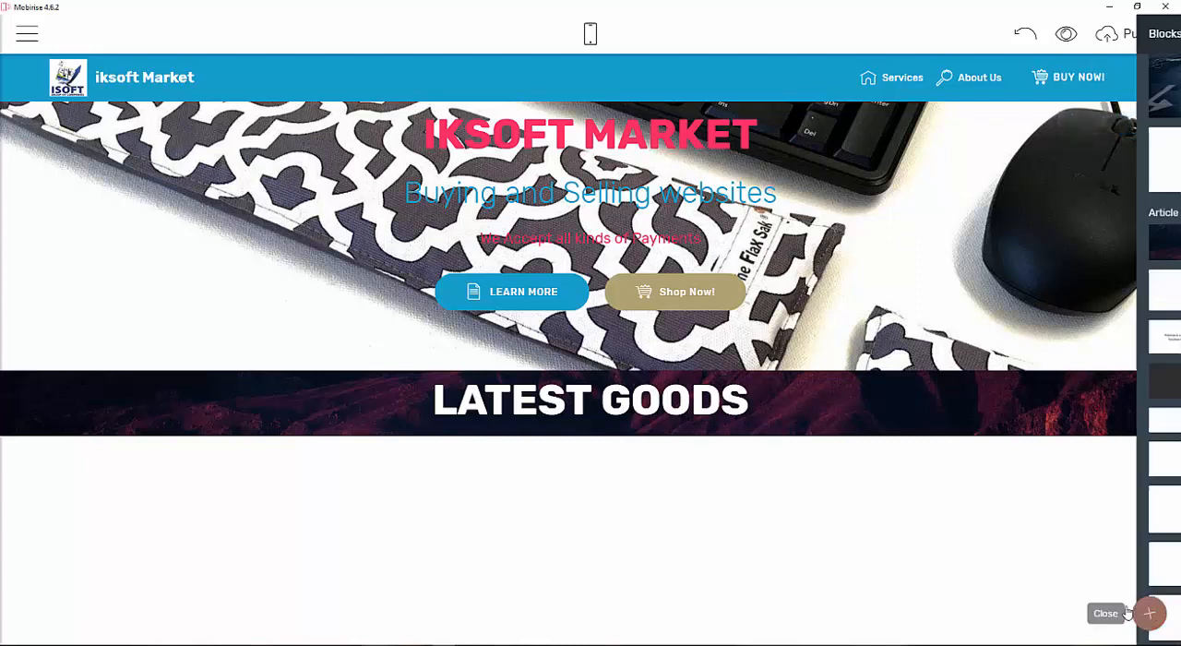
scroll(1068, 358, down, 20)
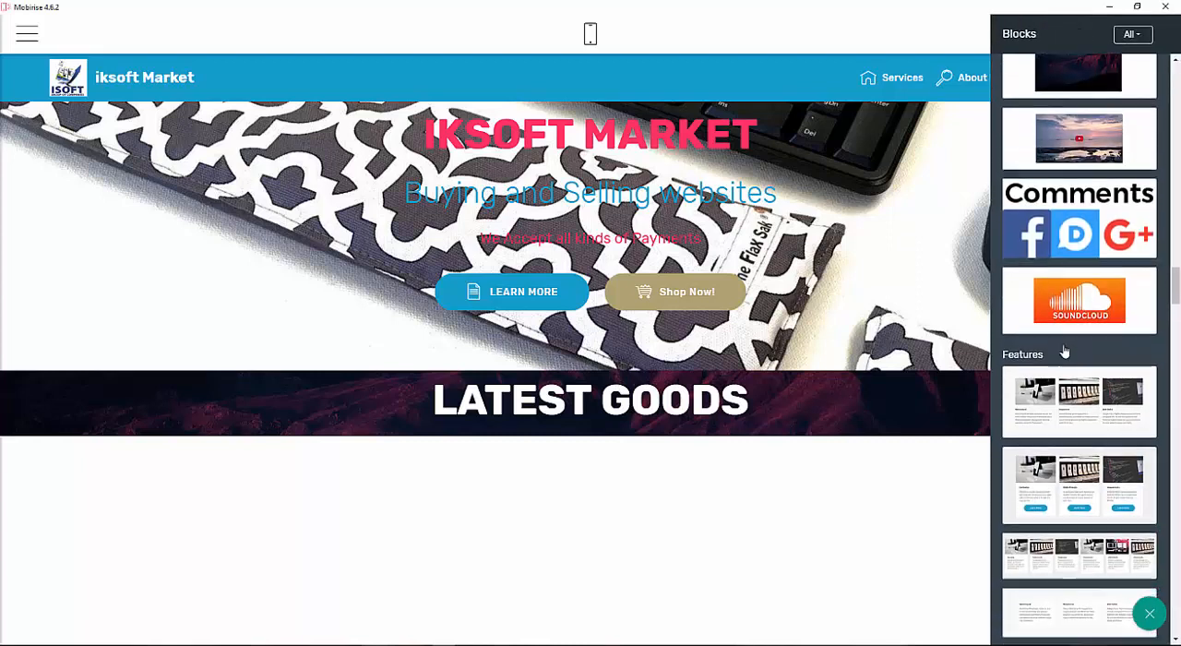
scroll(1070, 345, up, 3)
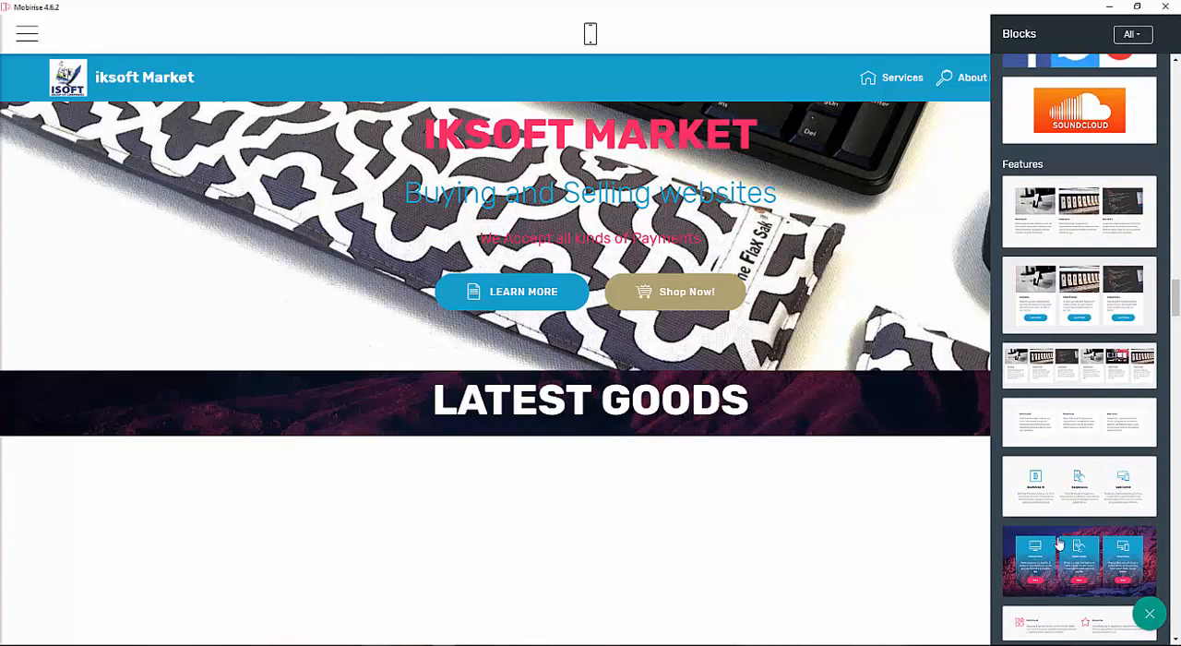
scroll(1059, 544, down, 5)
scroll(1059, 545, down, 4)
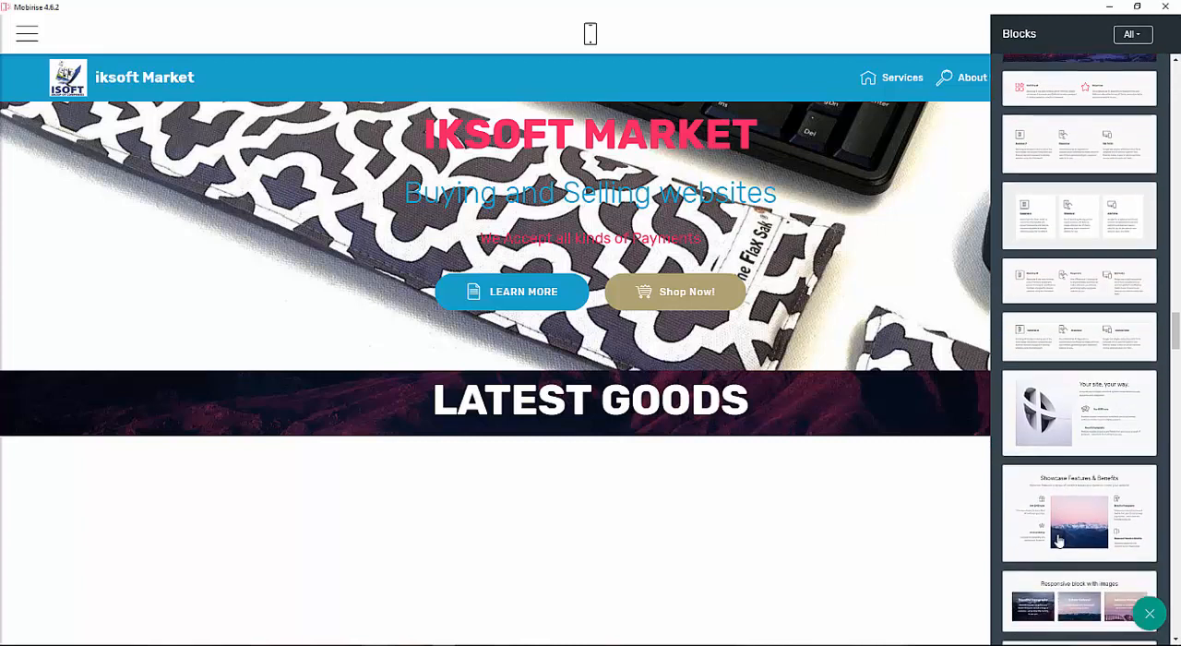
scroll(1059, 540, down, 3)
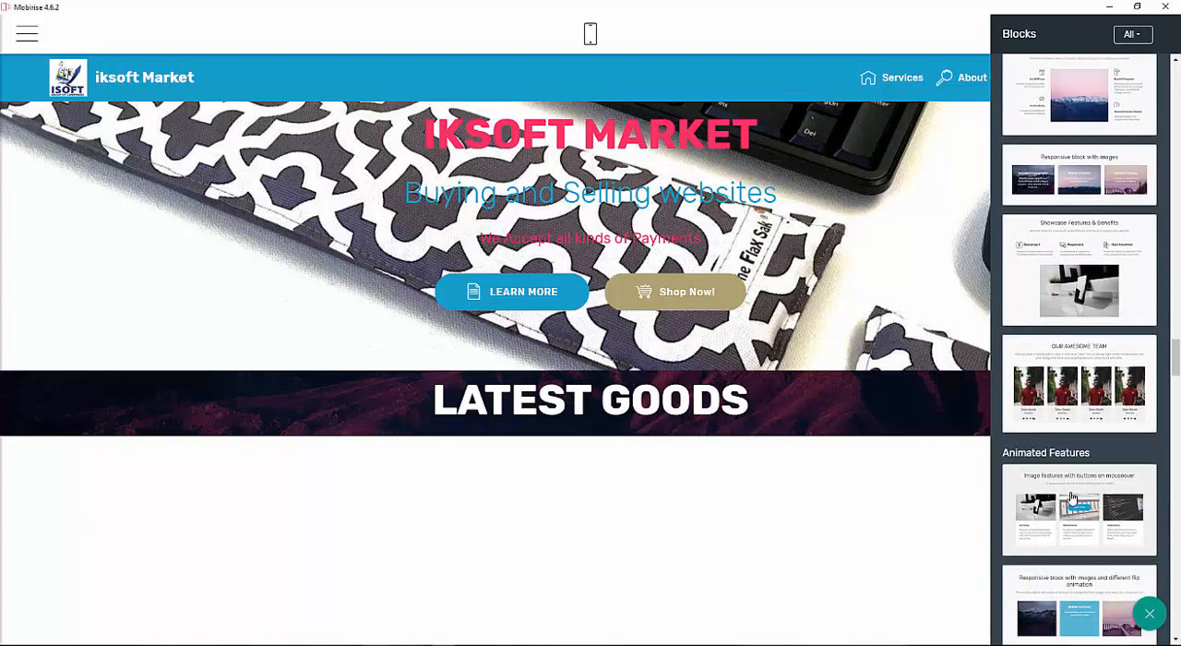
scroll(1070, 498, up, 1)
scroll(1070, 498, down, 5)
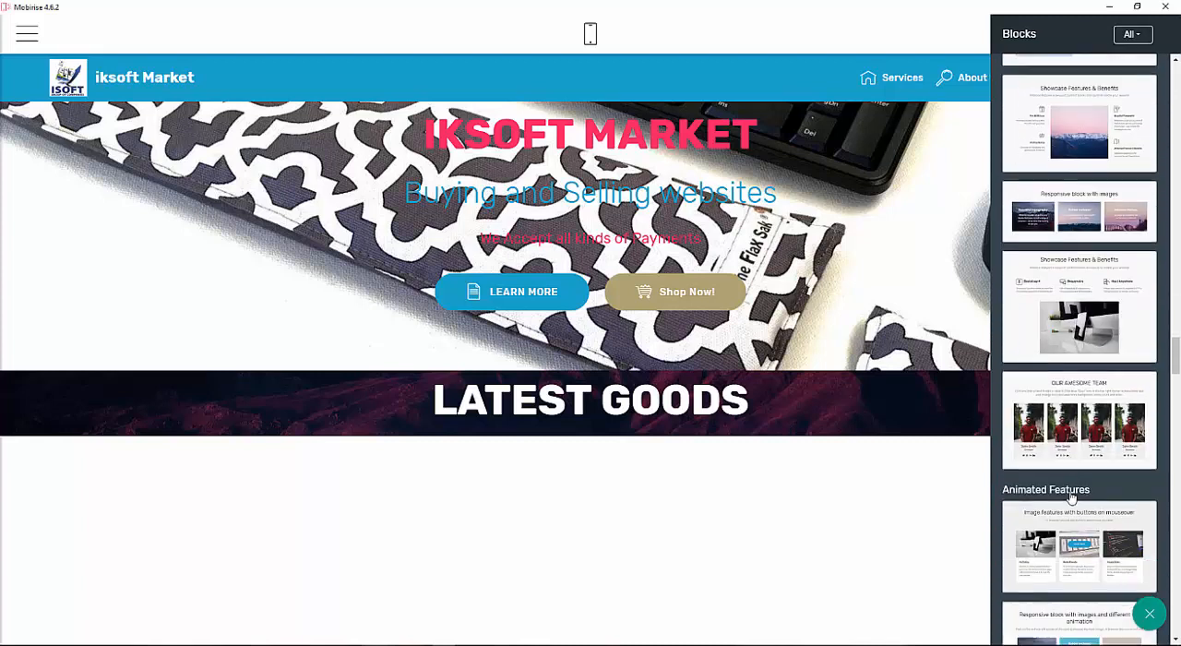
scroll(1070, 498, up, 10)
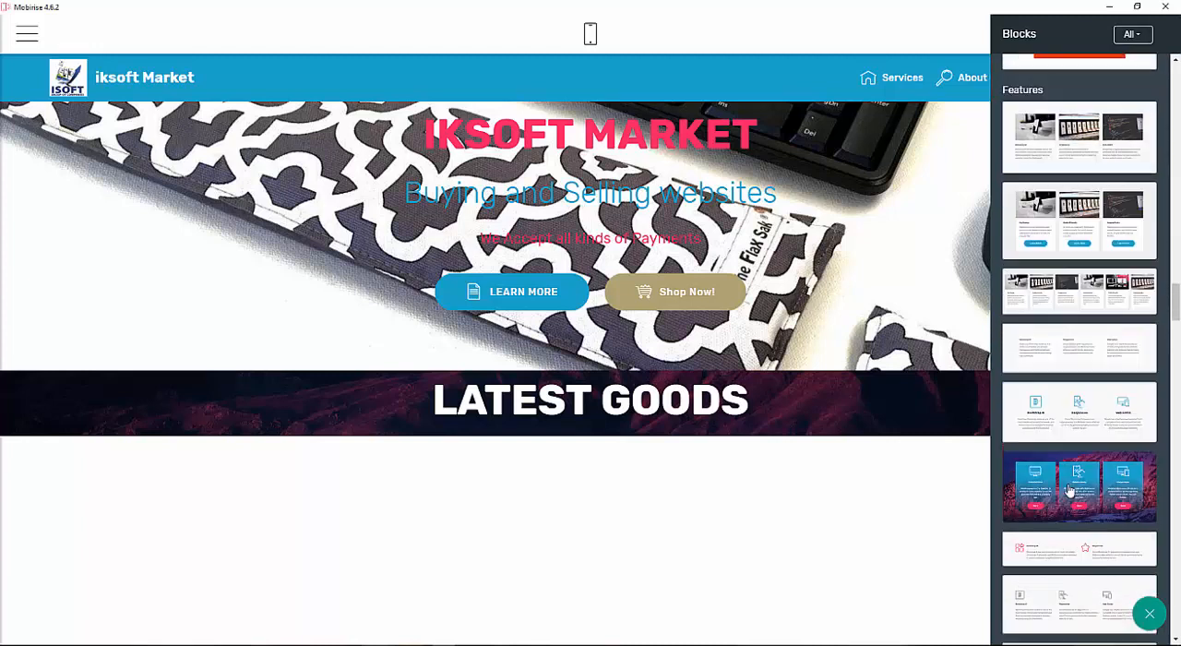
drag(1077, 464, 495, 492)
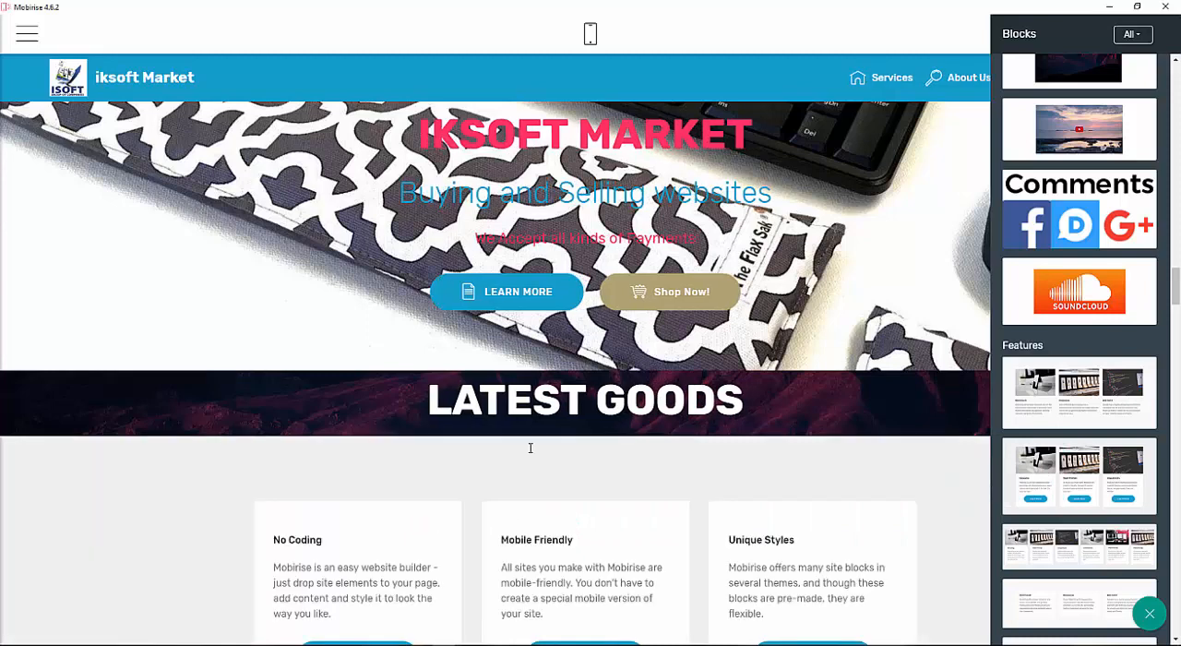
Set the features block's number of cards to 4.
scroll(580, 353, up, 3)
scroll(703, 319, down, 2)
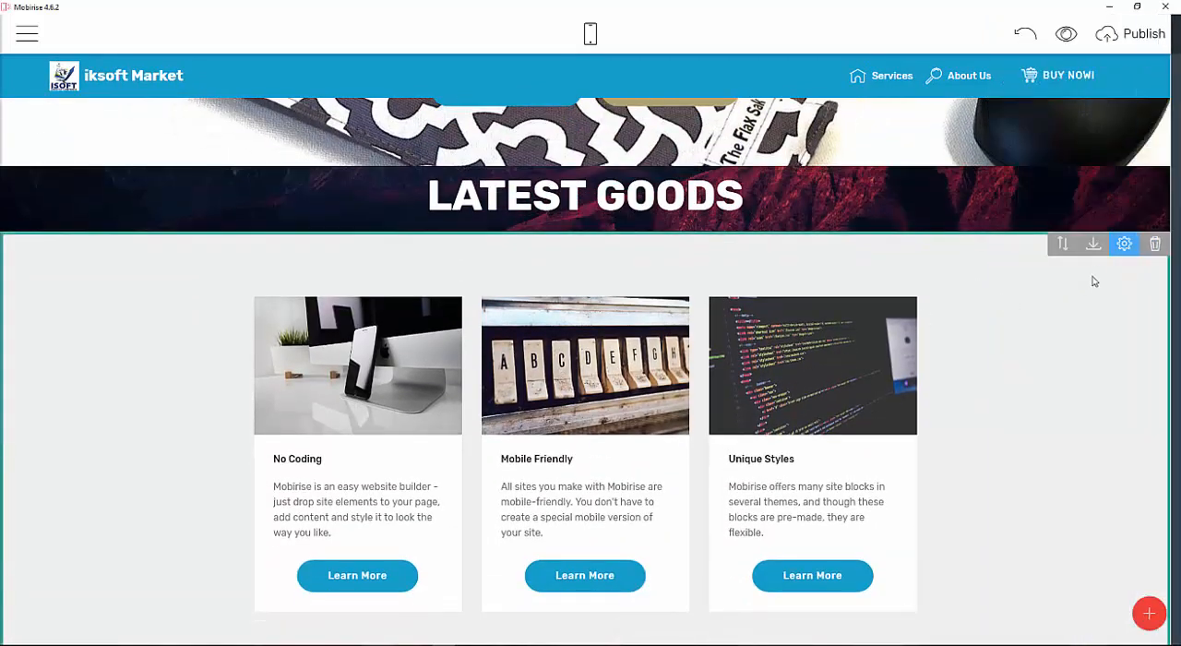
click(1124, 246)
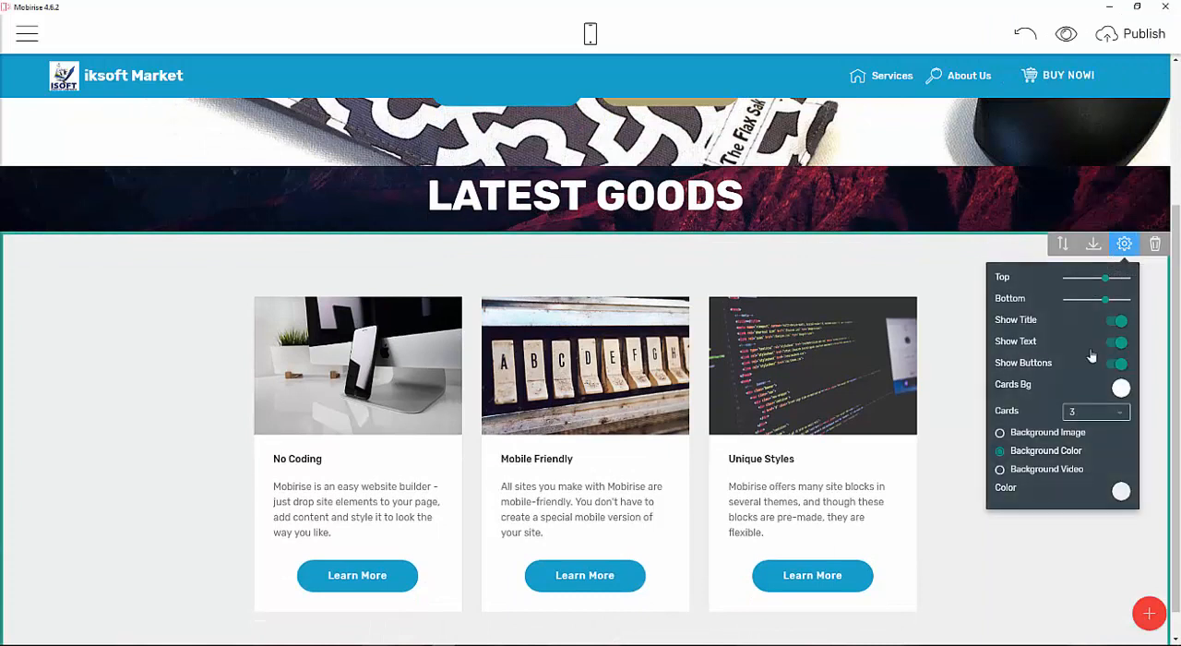
click(1121, 412)
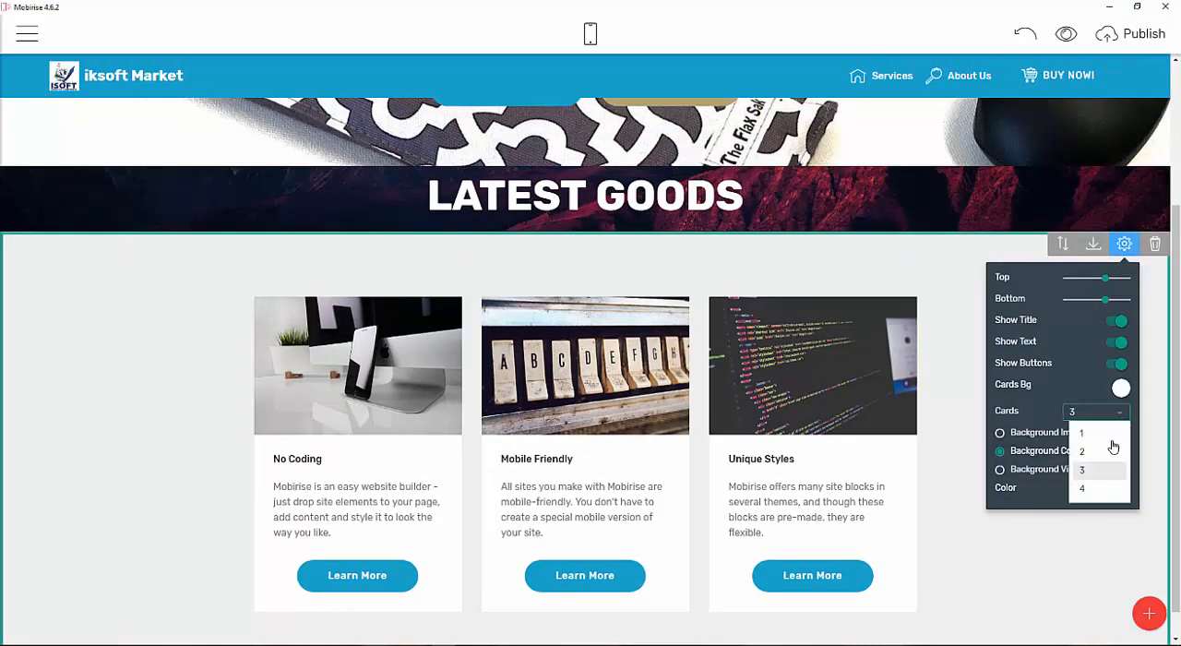
click(1086, 490)
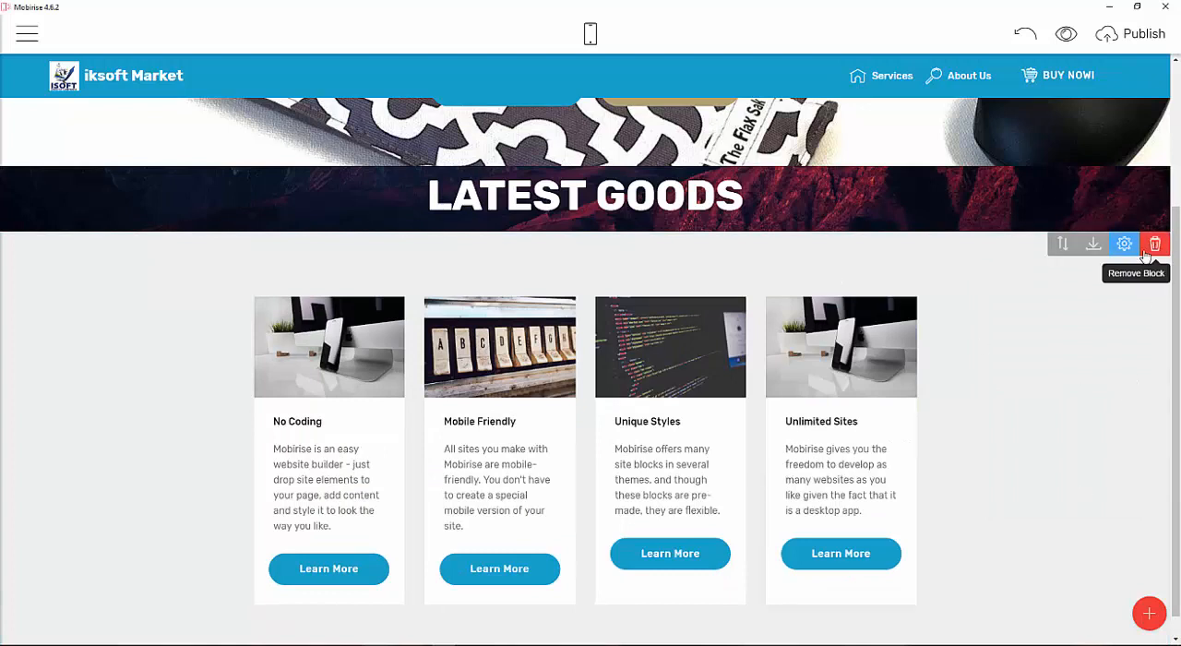
Delete the first card's description text and undo the deletion.
scroll(648, 415, down, 1)
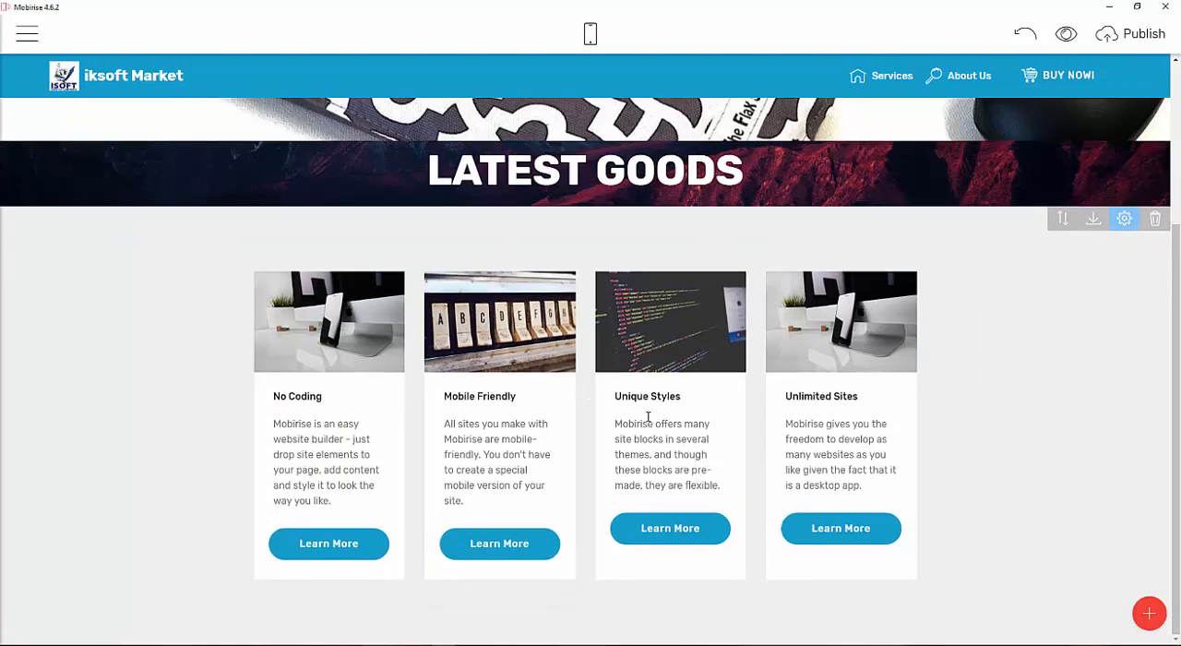
scroll(648, 415, up, 2)
scroll(648, 415, down, 2)
drag(359, 506, 258, 421)
key(BackSpace)
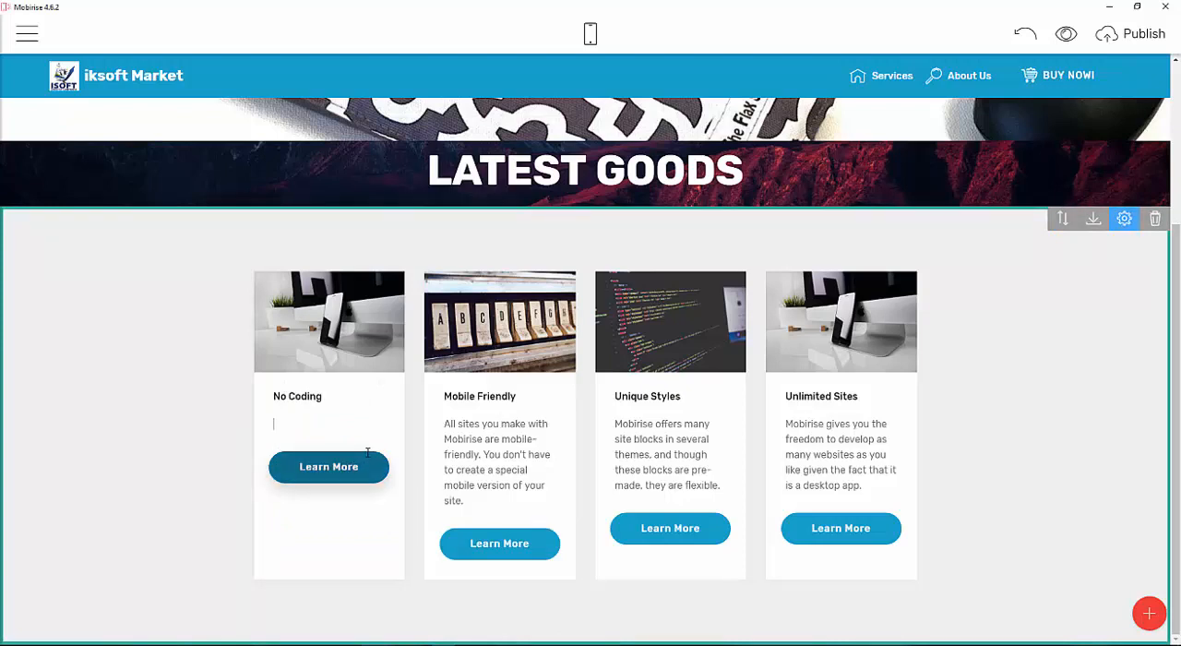
click(1024, 34)
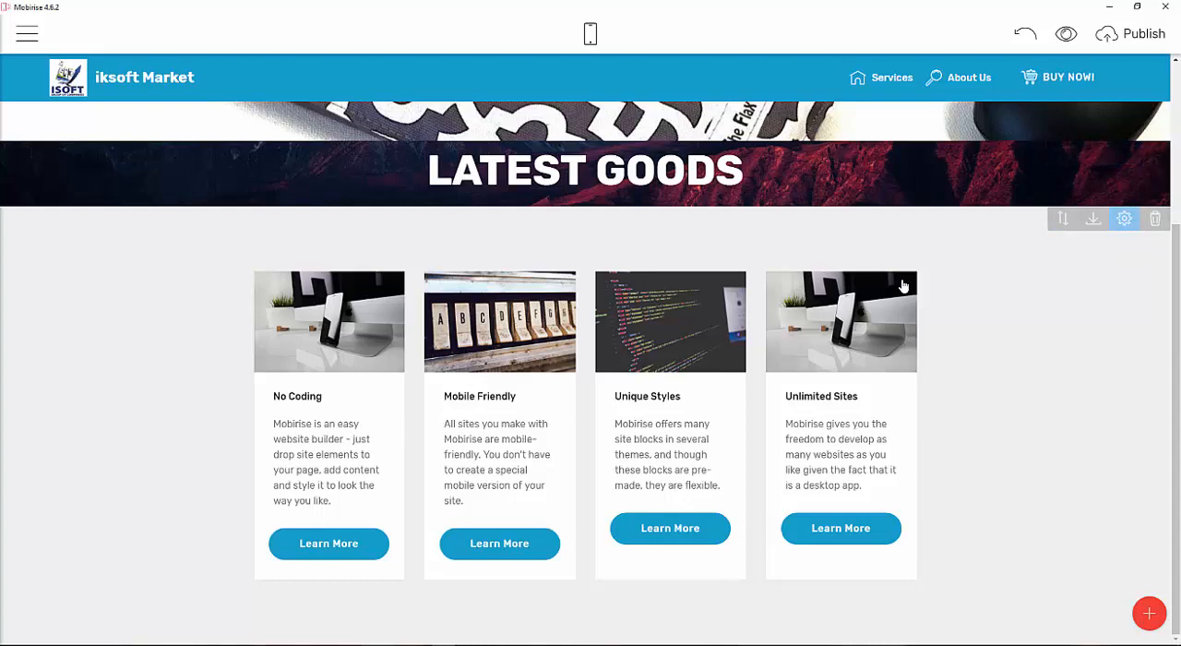
Hide the card description texts in the features block settings, keeping the card titles shown.
click(1123, 219)
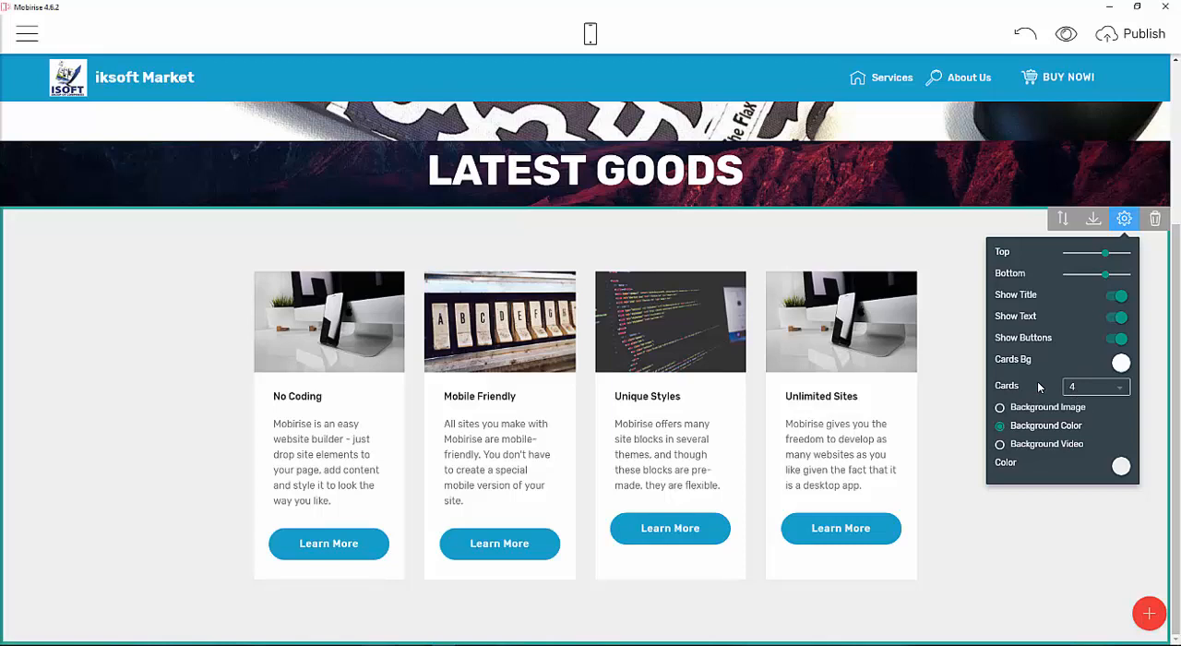
click(1114, 318)
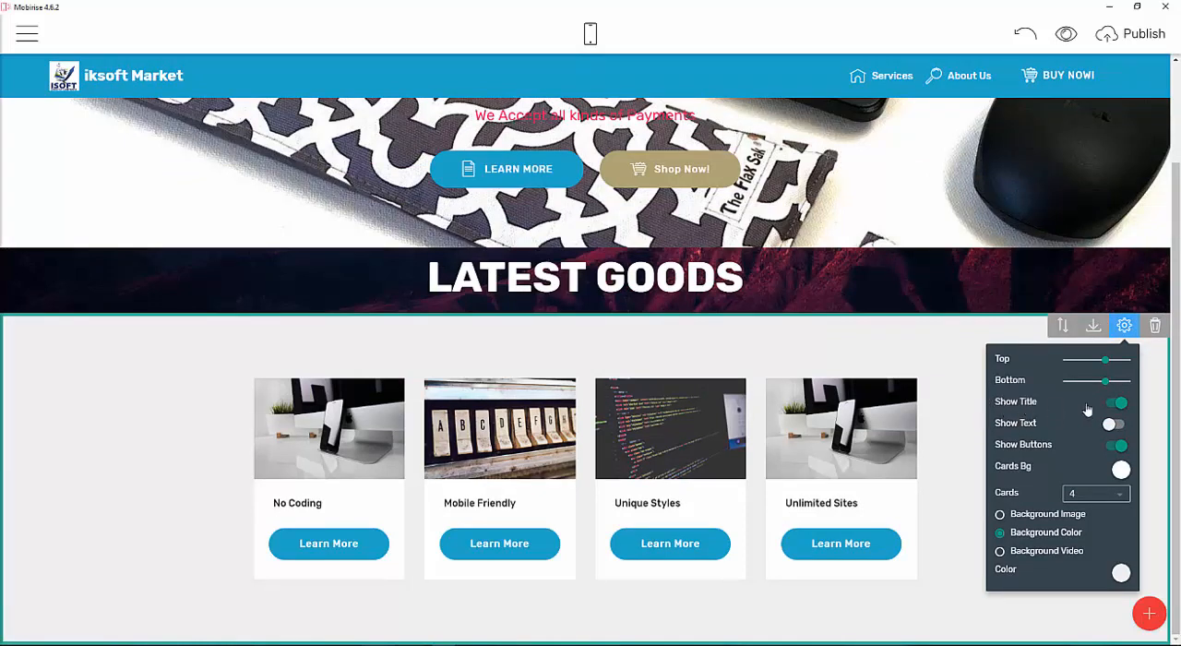
click(1115, 403)
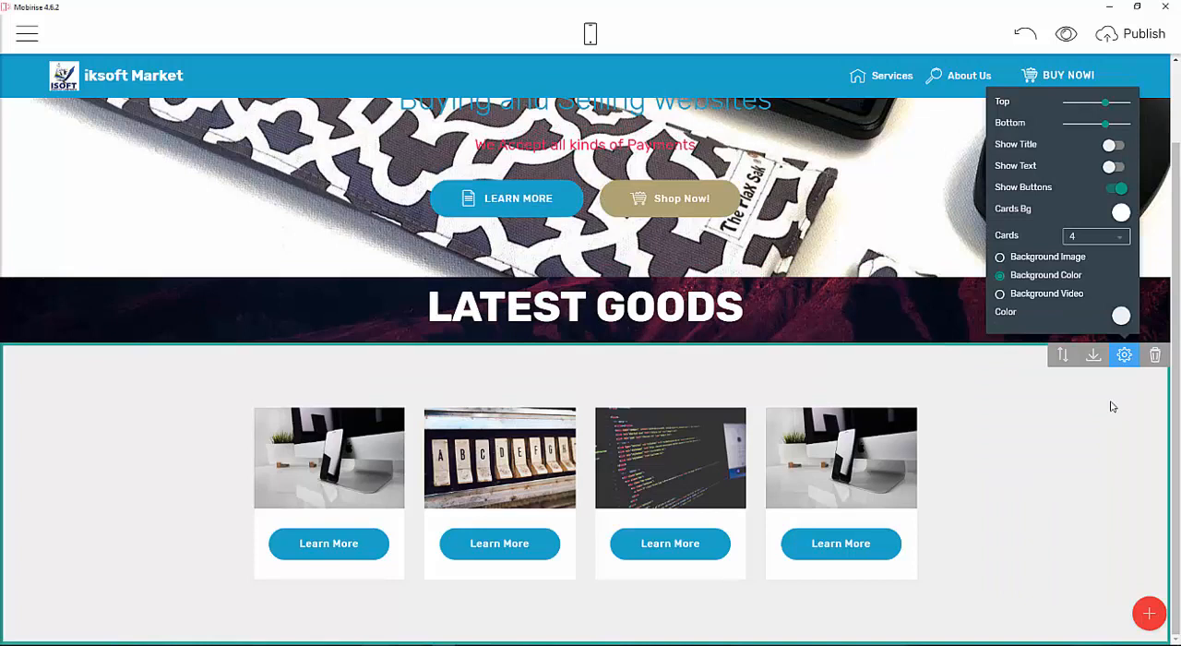
click(1115, 367)
click(1115, 148)
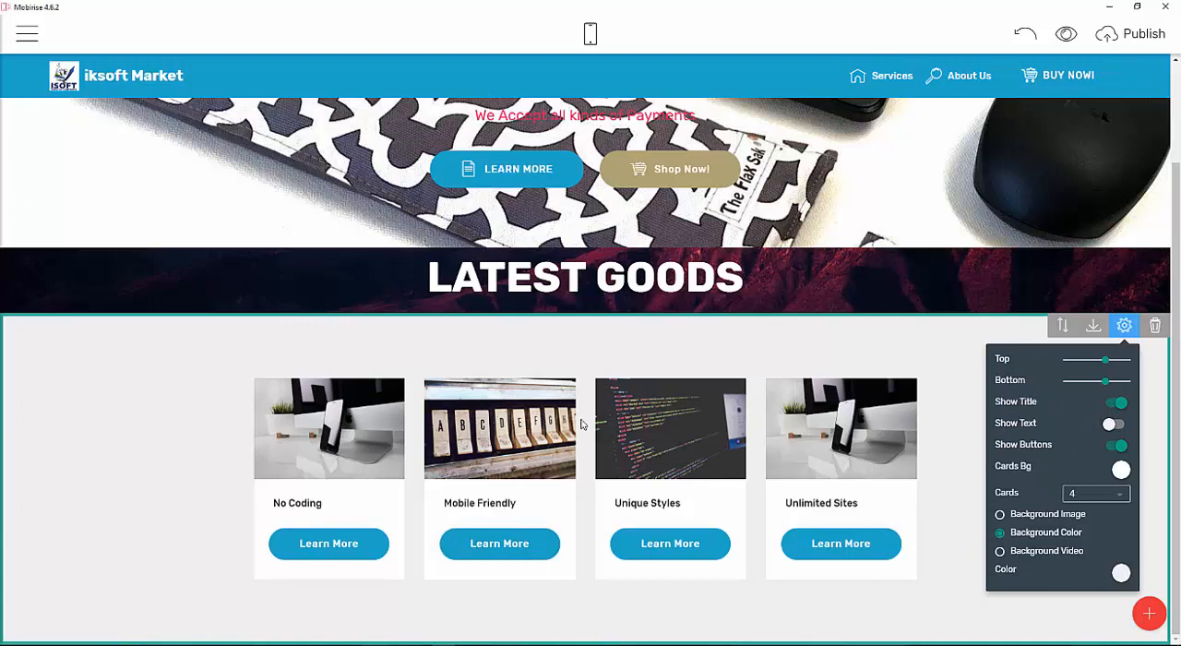
Replace the first card's image with 610VvCgqhrL_SX425_.jpg from the Downloads monitor folder.
click(372, 434)
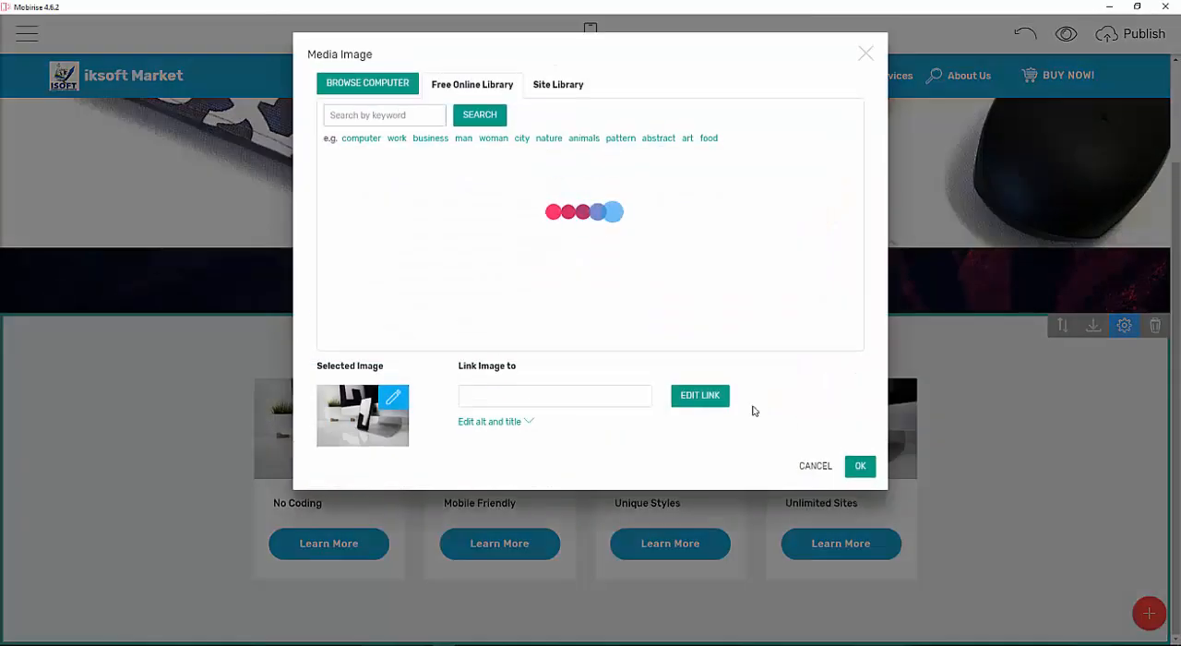
click(407, 88)
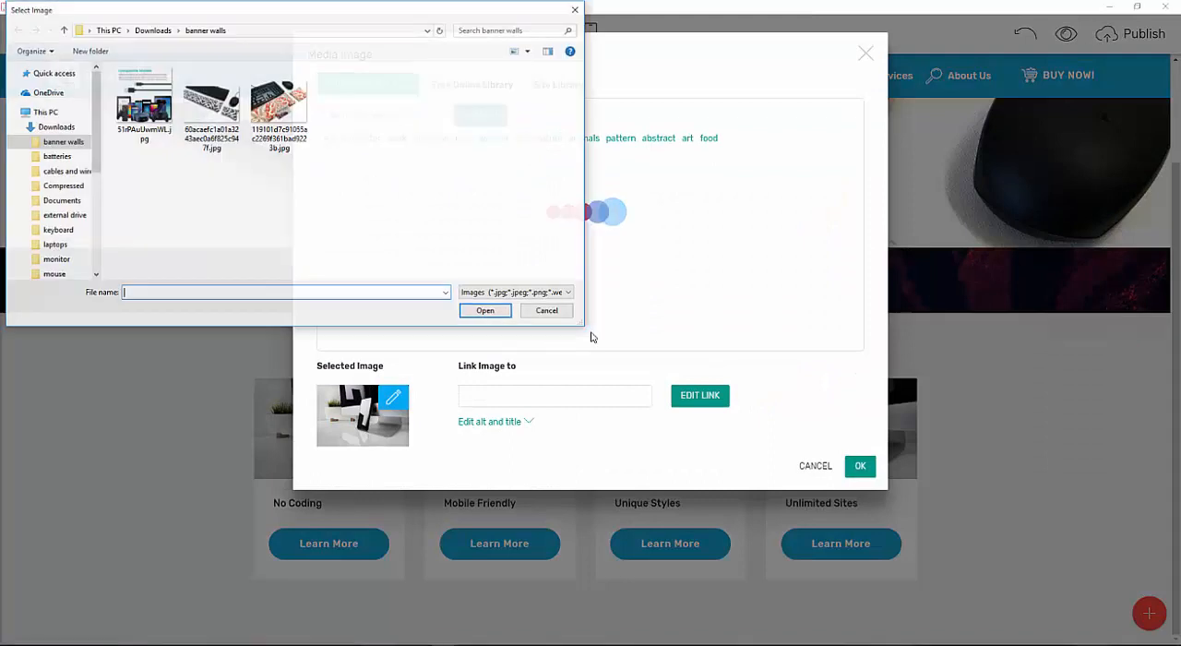
click(152, 30)
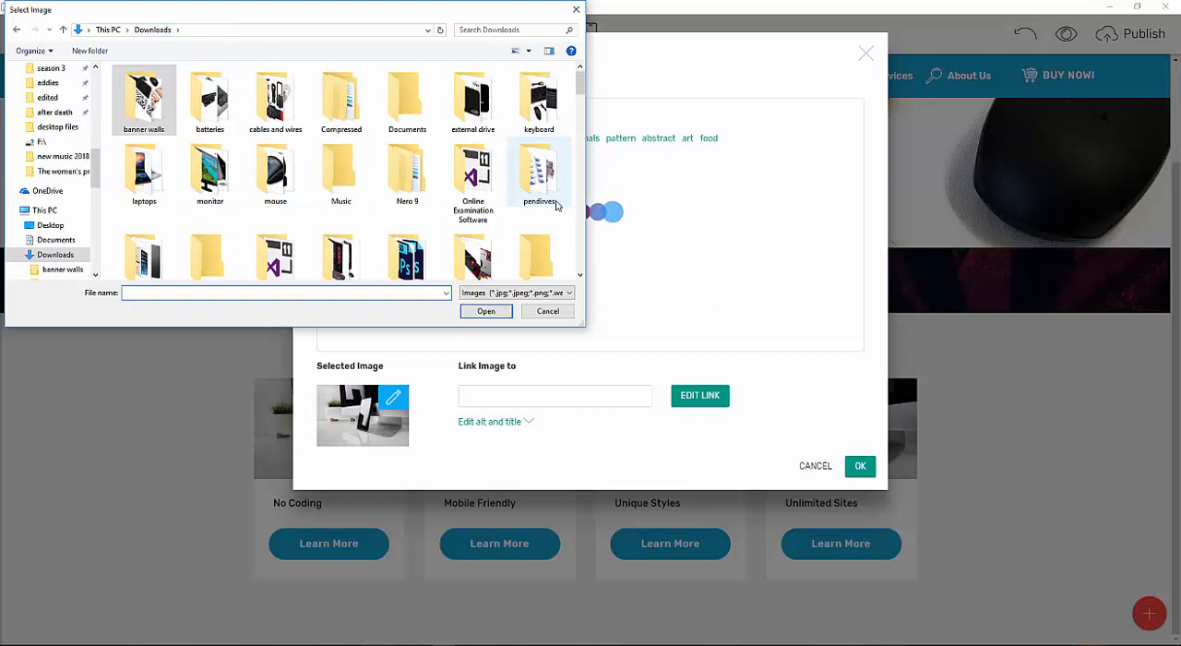
scroll(334, 214, down, 1)
scroll(334, 214, up, 1)
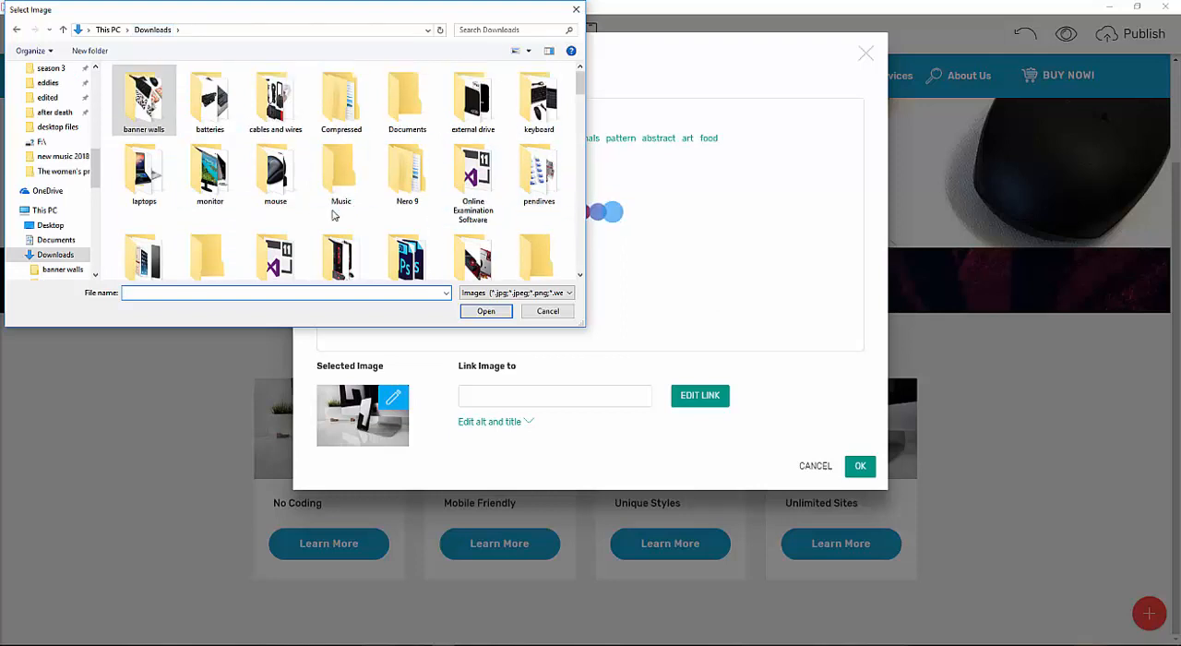
scroll(375, 197, down, 1)
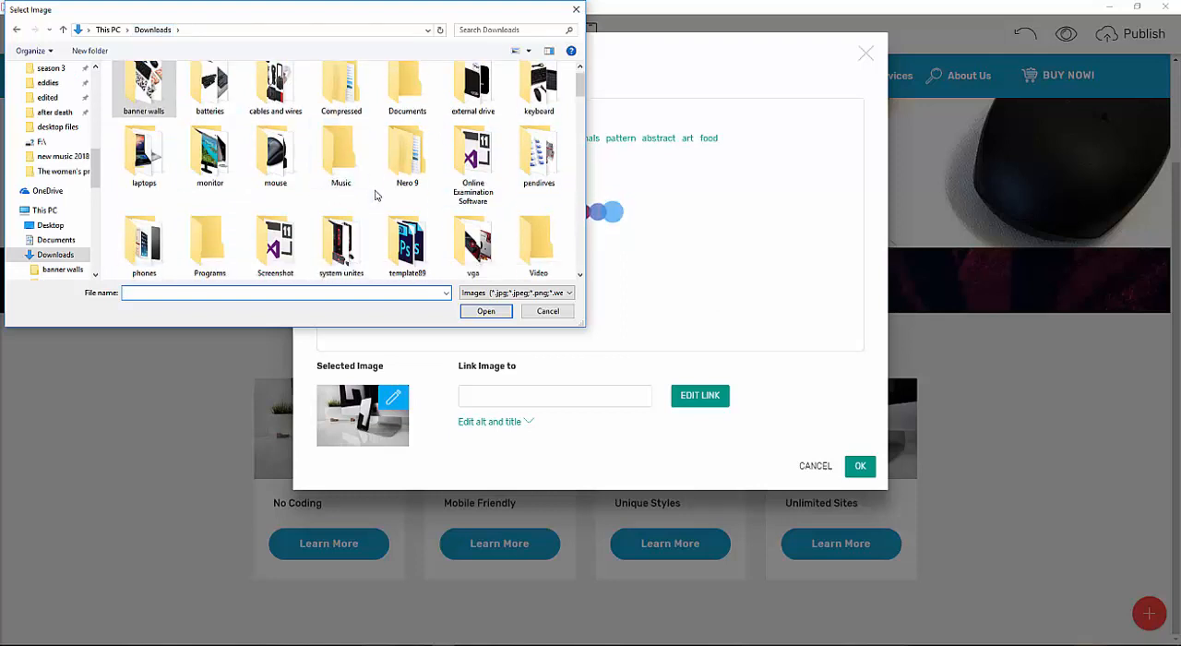
double_click(209, 152)
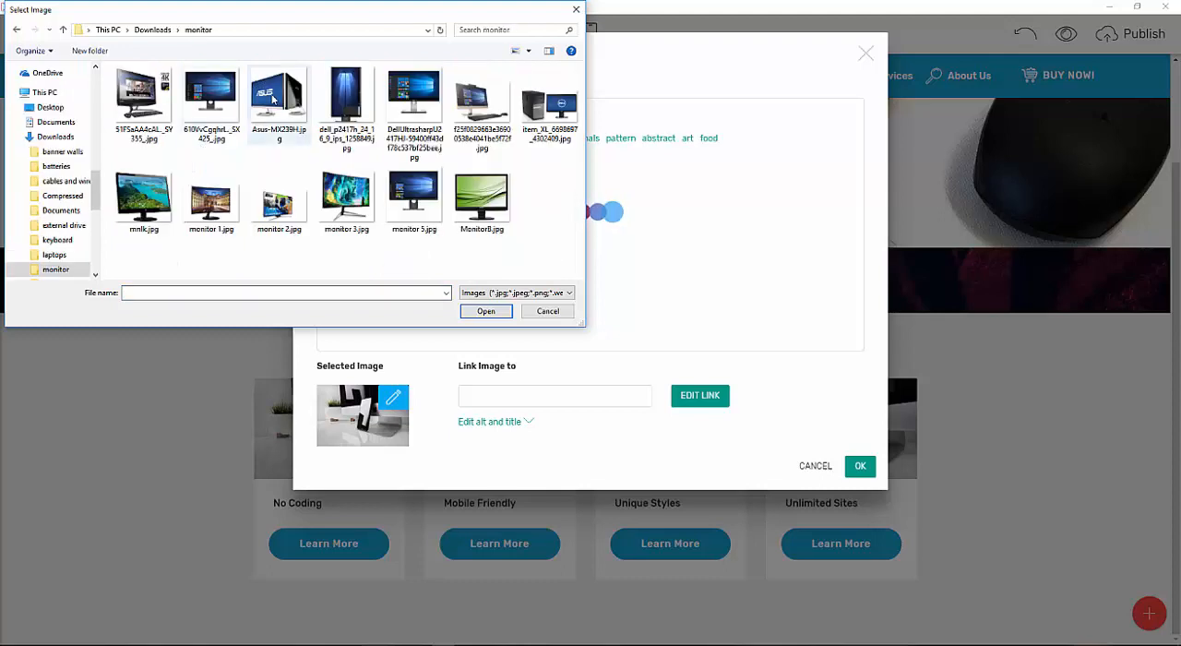
click(211, 134)
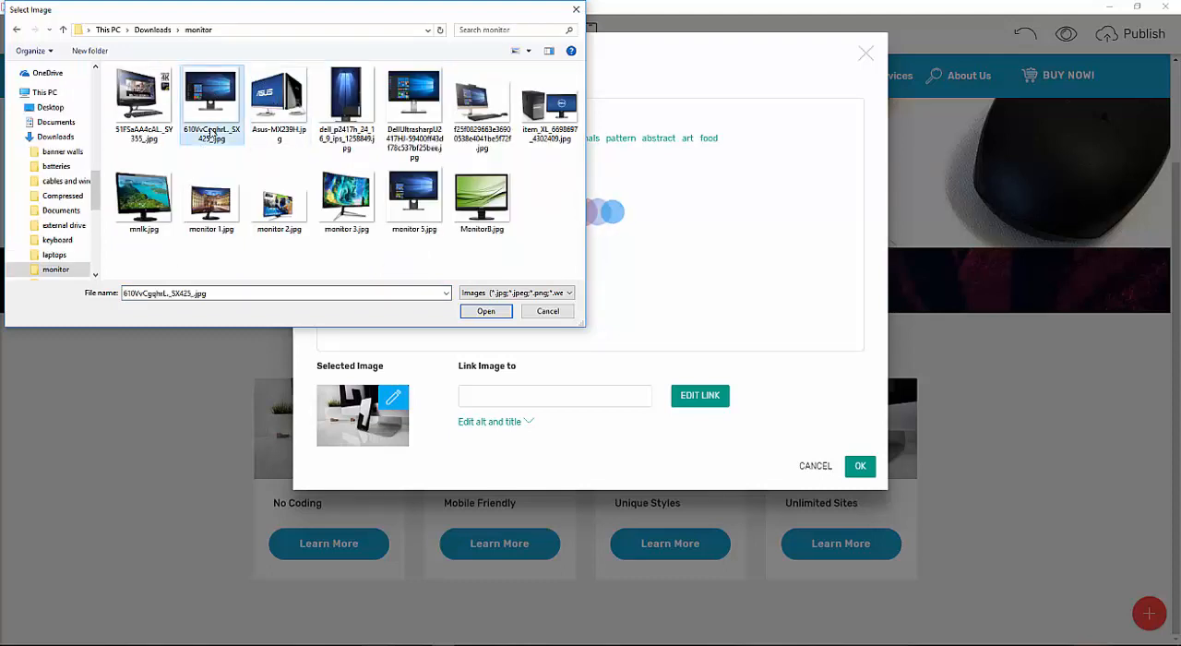
click(487, 311)
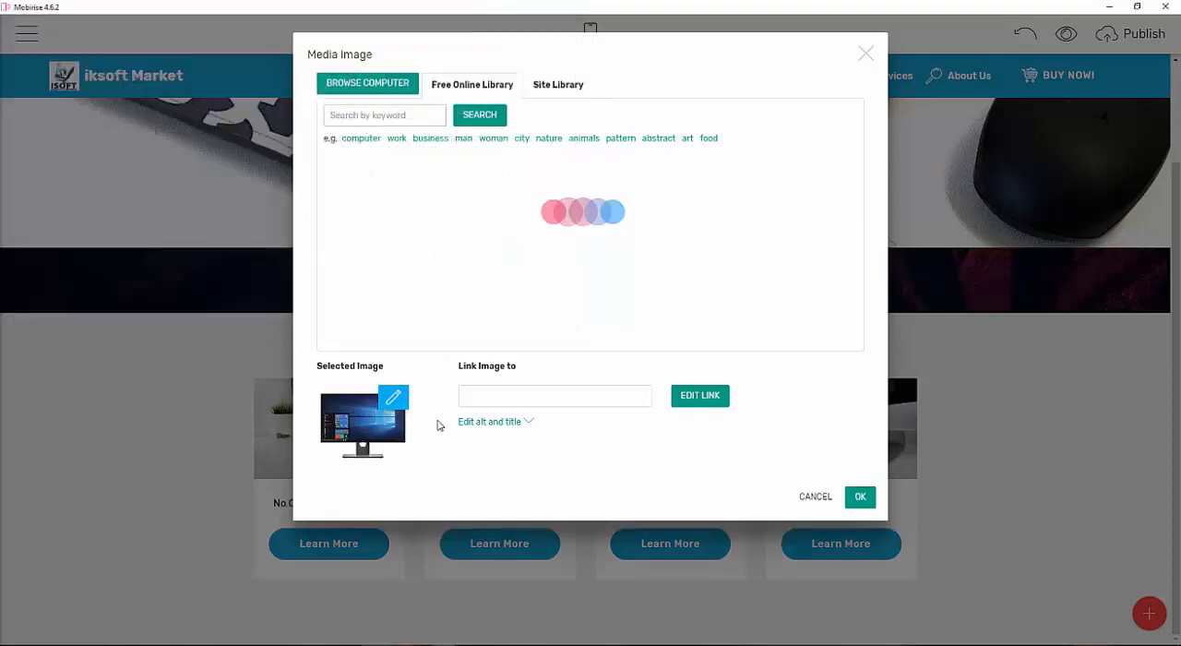
click(858, 496)
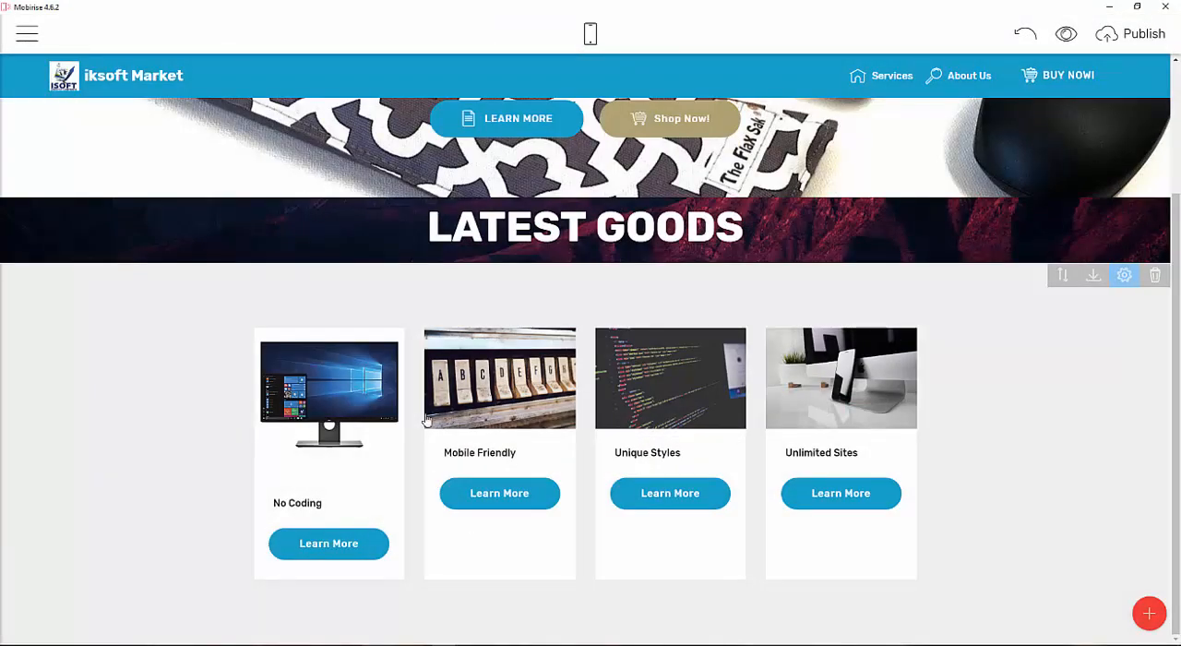
Replace the second card's image with the all-in-one PC picture from the monitor folder.
click(480, 378)
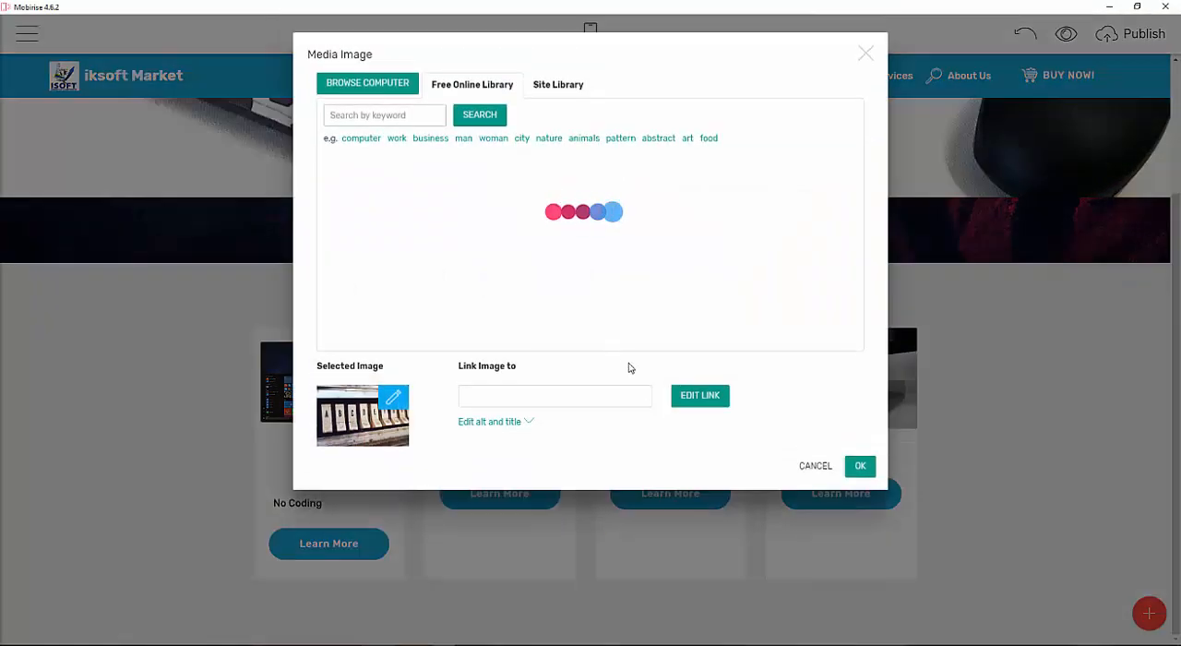
click(364, 83)
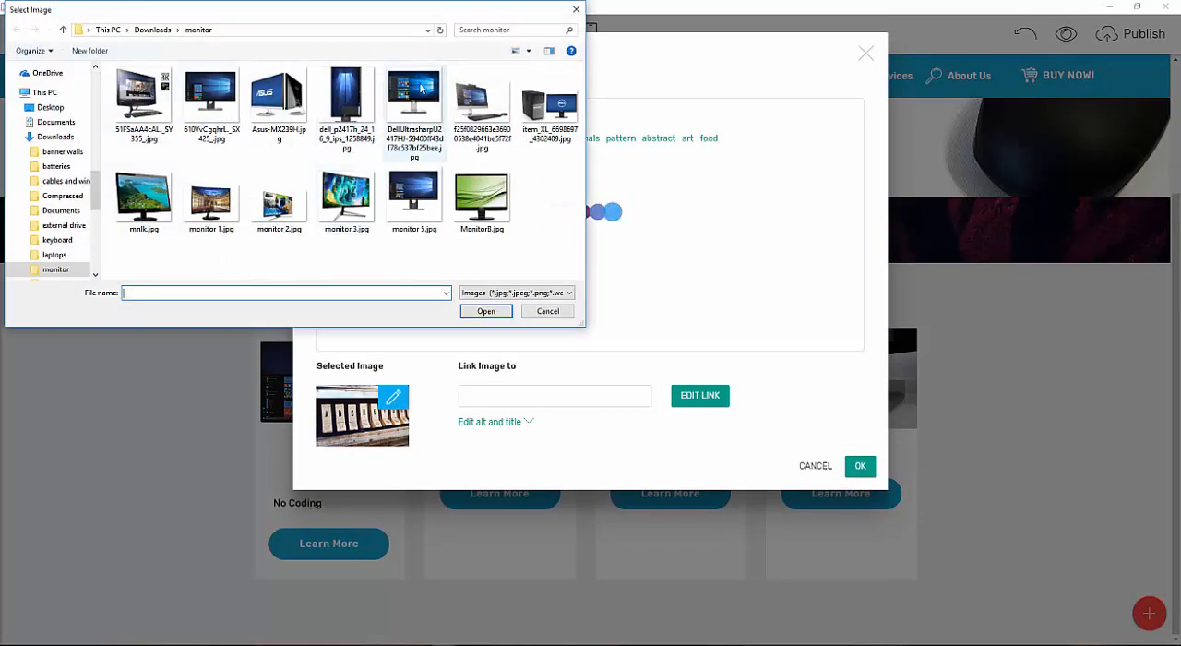
double_click(486, 127)
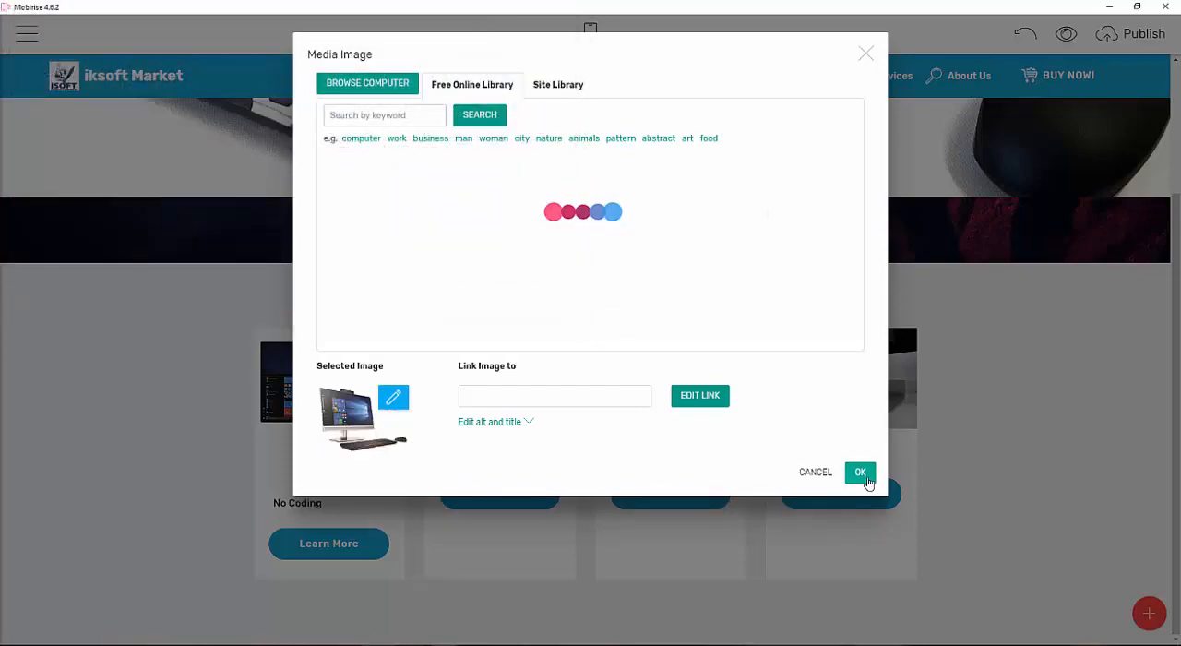
click(860, 474)
Replace the third card's image with monitor 3.jpg from the monitor folder.
click(656, 410)
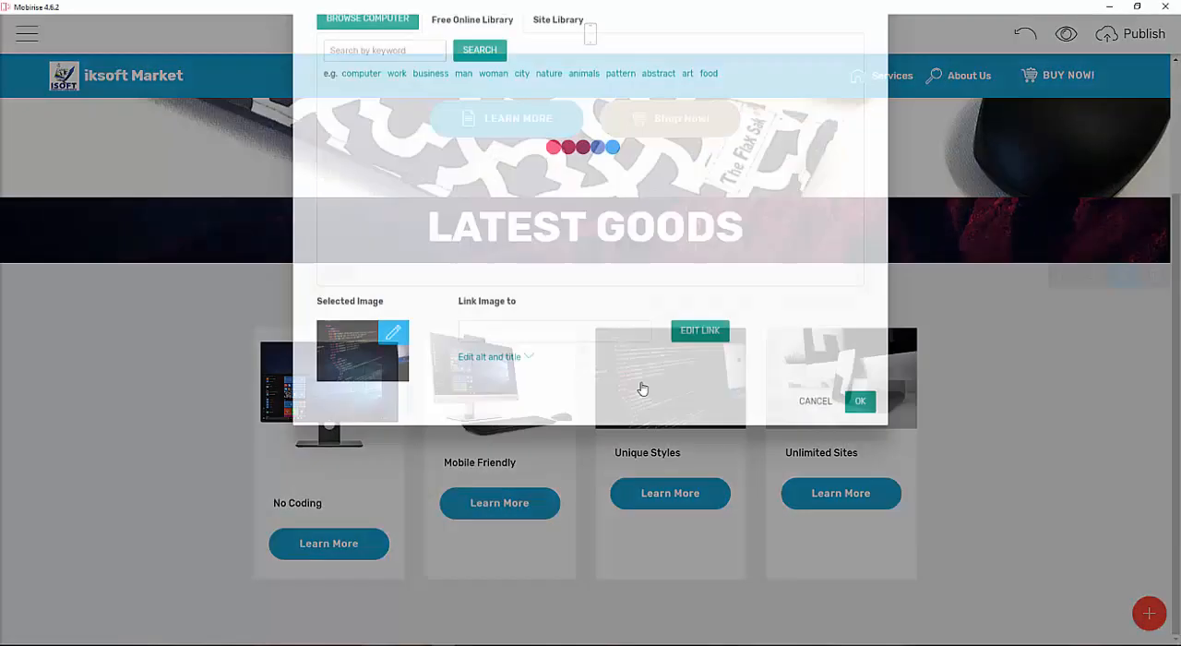
click(374, 113)
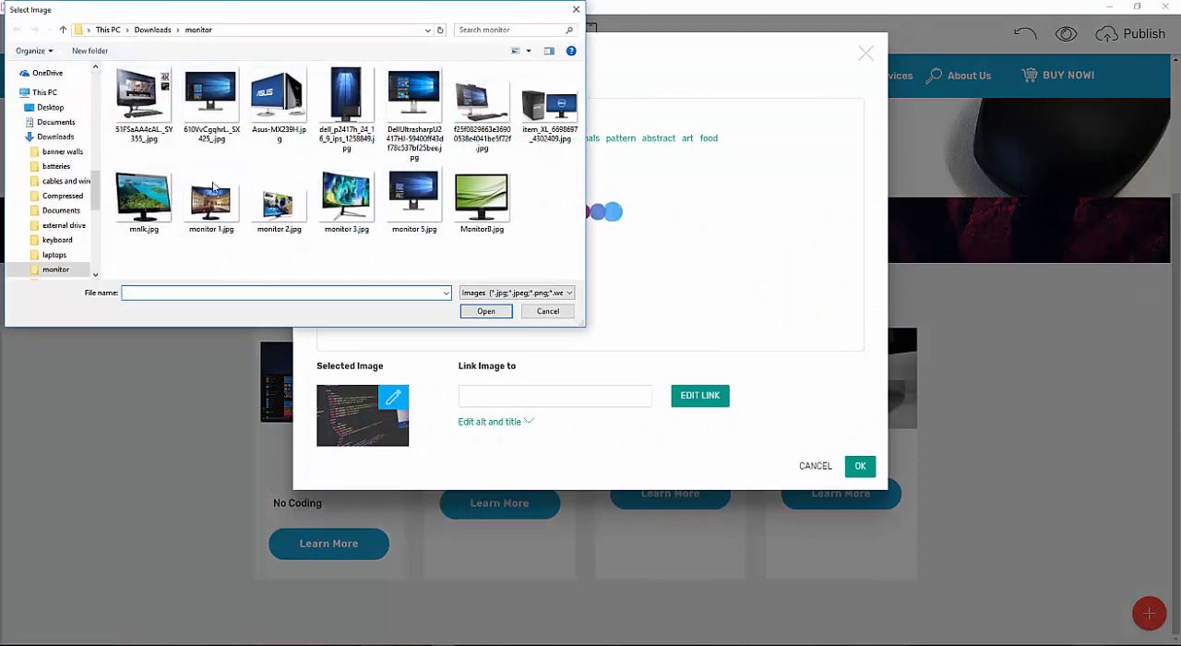
double_click(346, 198)
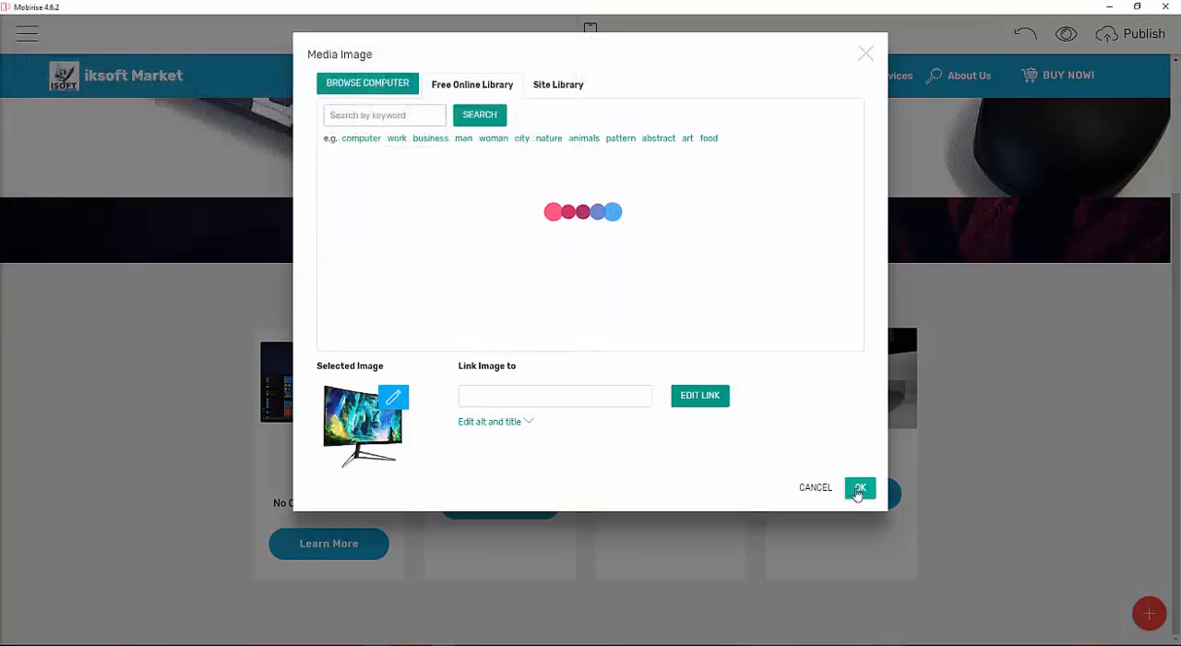
click(858, 489)
Replace the fourth card's image with mnlk.jpg from the monitor folder.
click(856, 397)
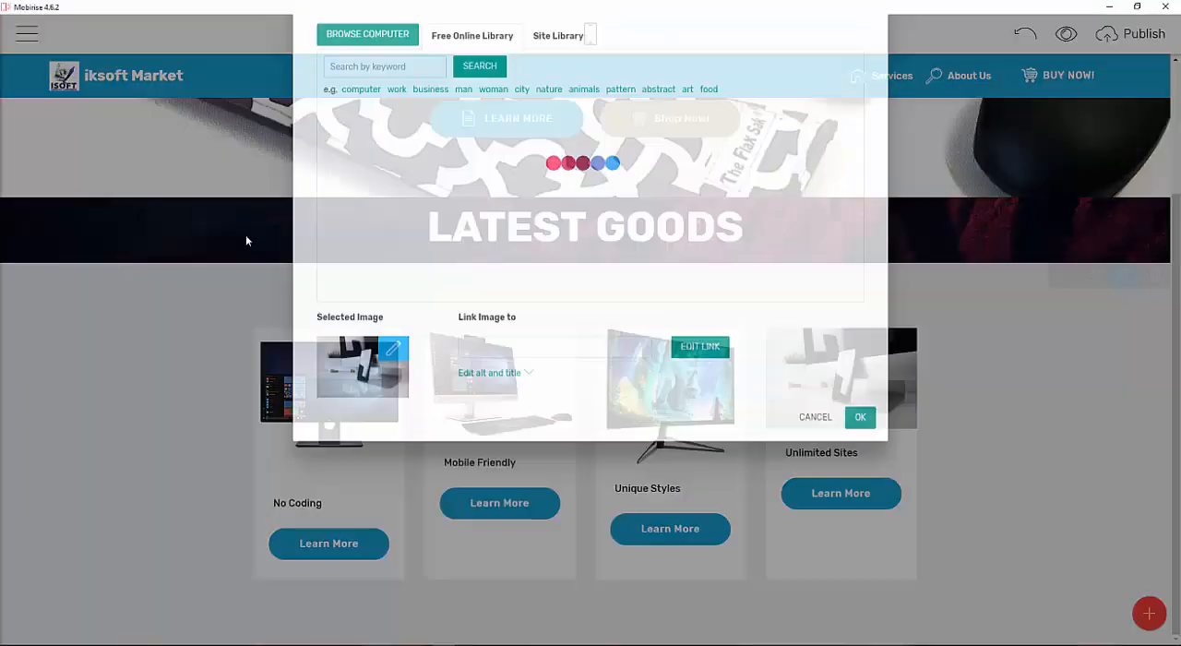
click(362, 83)
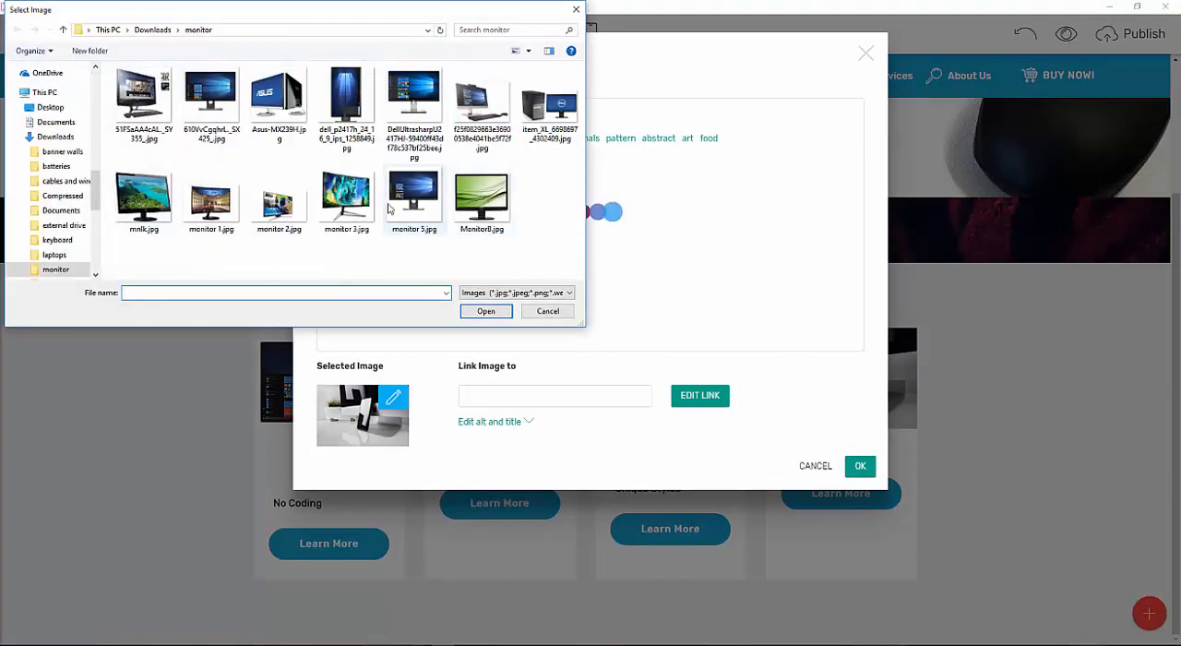
double_click(166, 210)
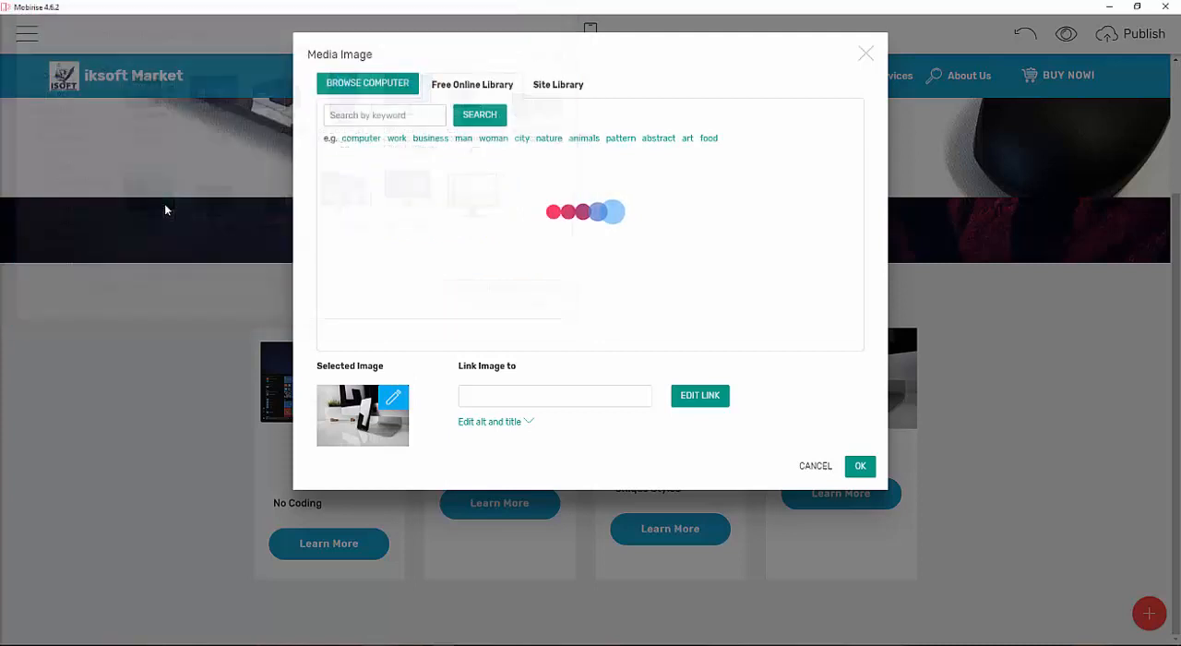
click(858, 466)
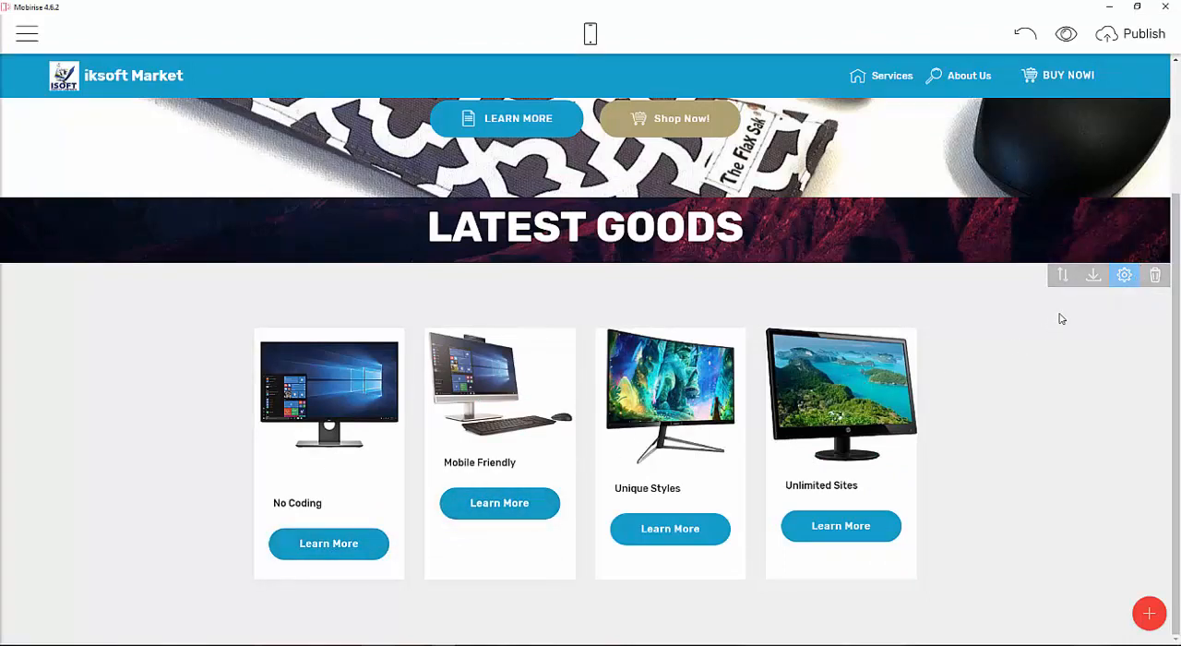
Hide the card buttons and the card titles in the features block settings.
click(1125, 275)
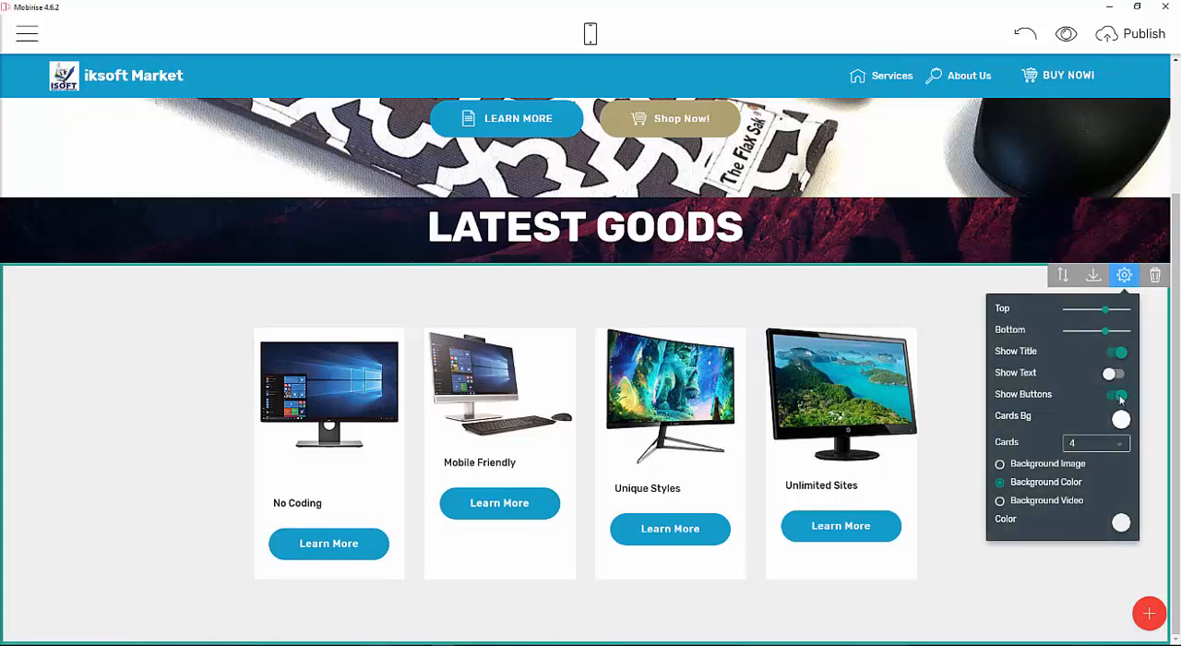
click(1118, 395)
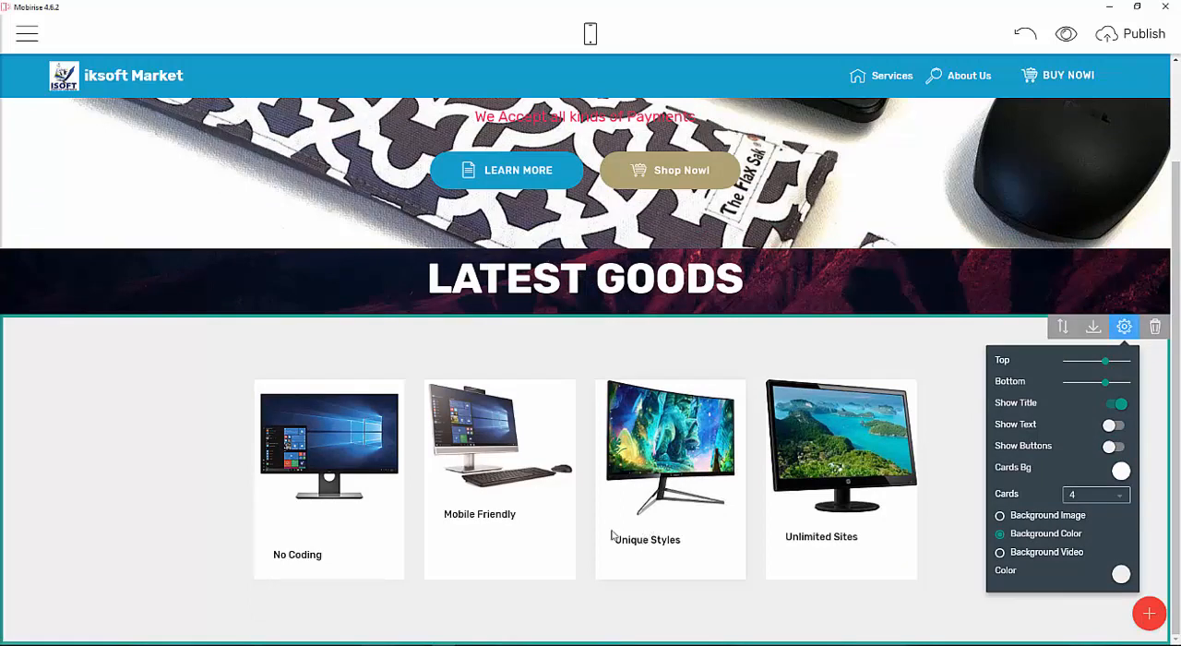
click(1114, 406)
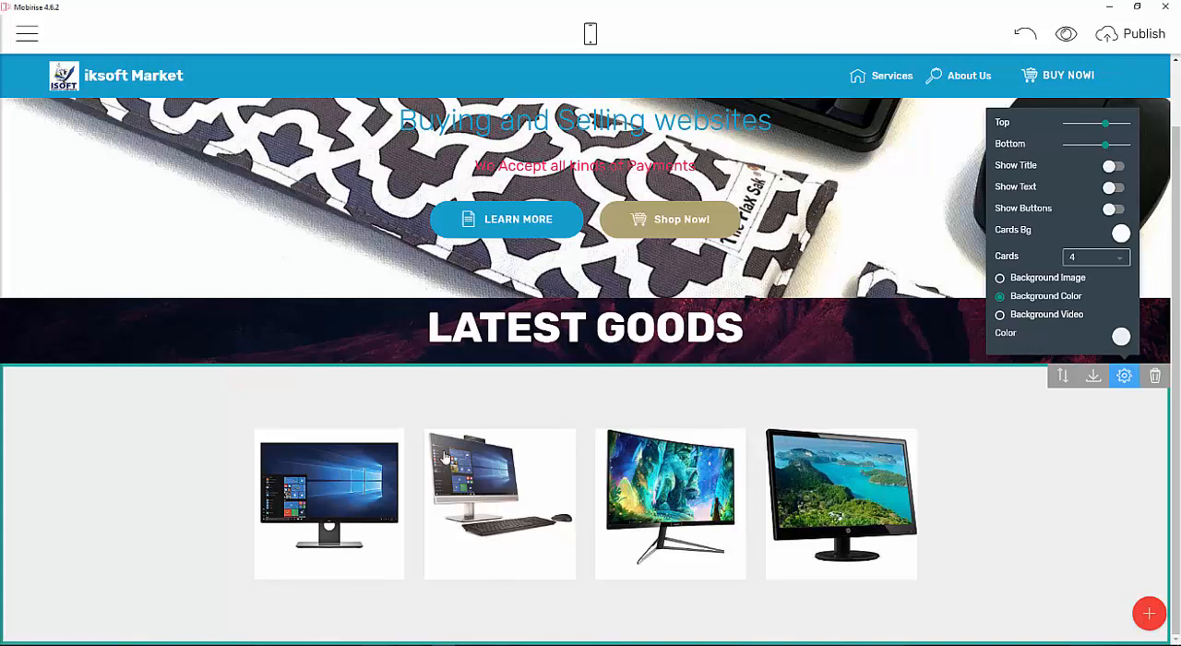
click(346, 489)
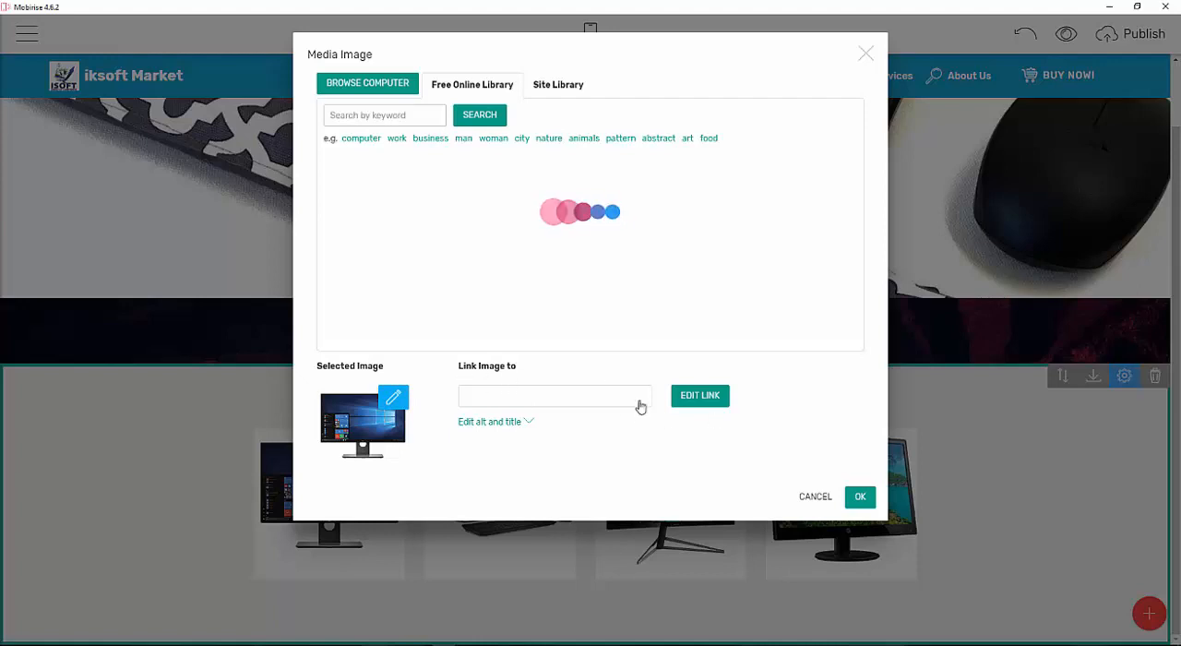
click(522, 422)
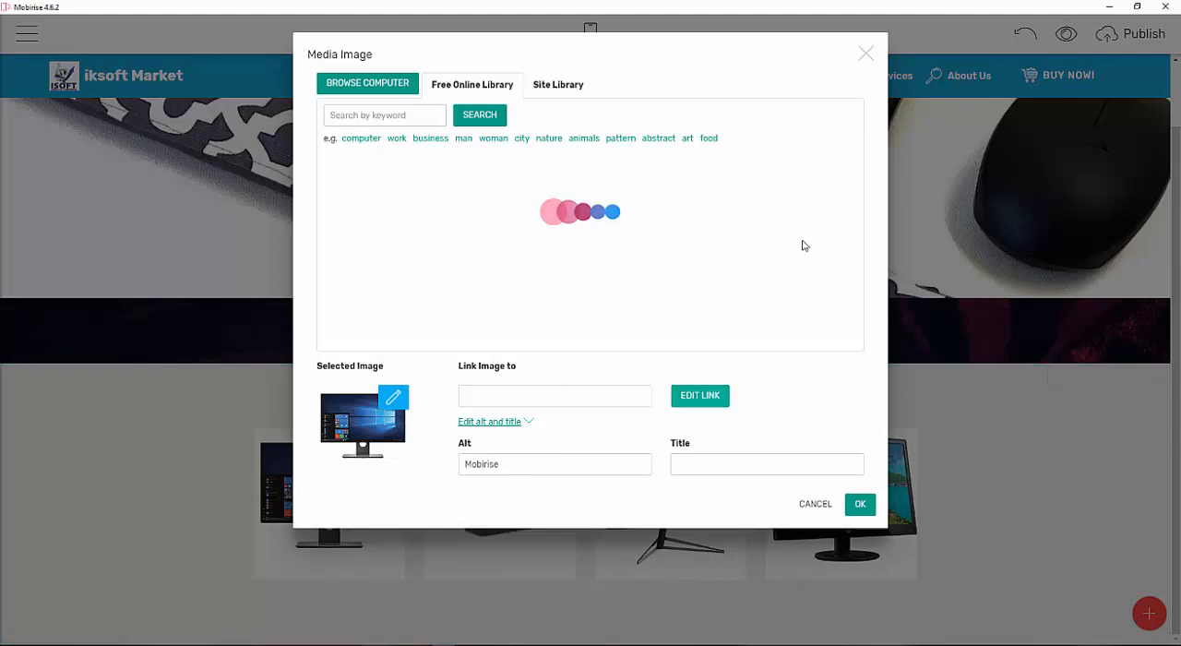
click(864, 55)
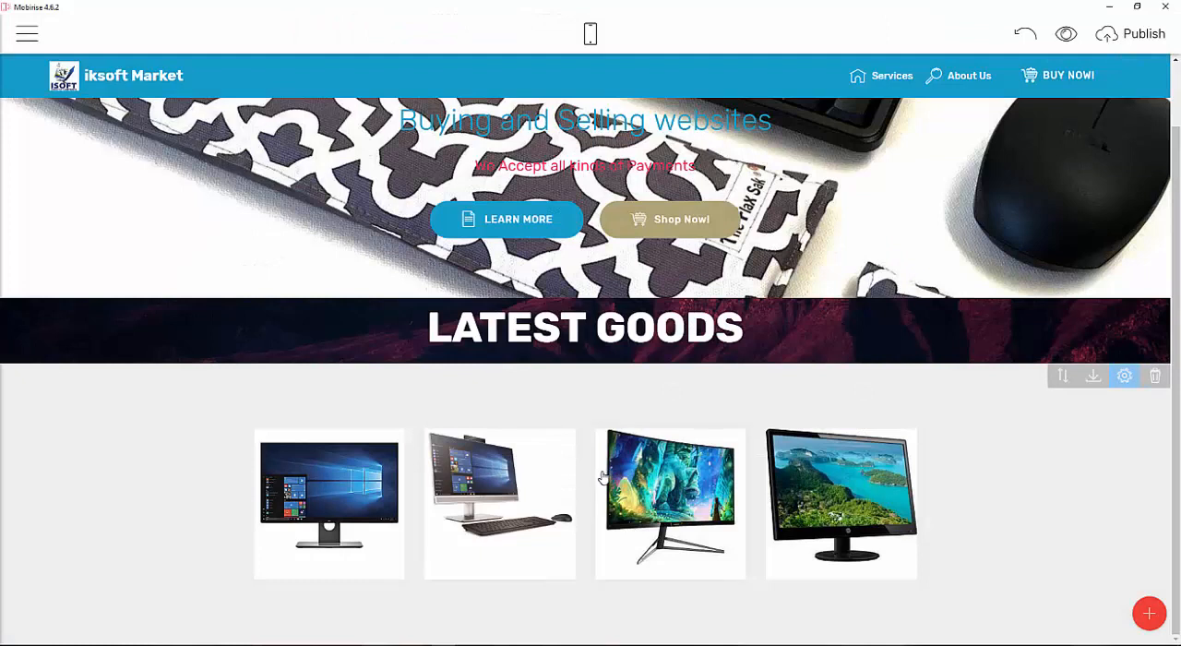
Set the features block's background color to white.
scroll(591, 443, up, 2)
scroll(560, 316, down, 2)
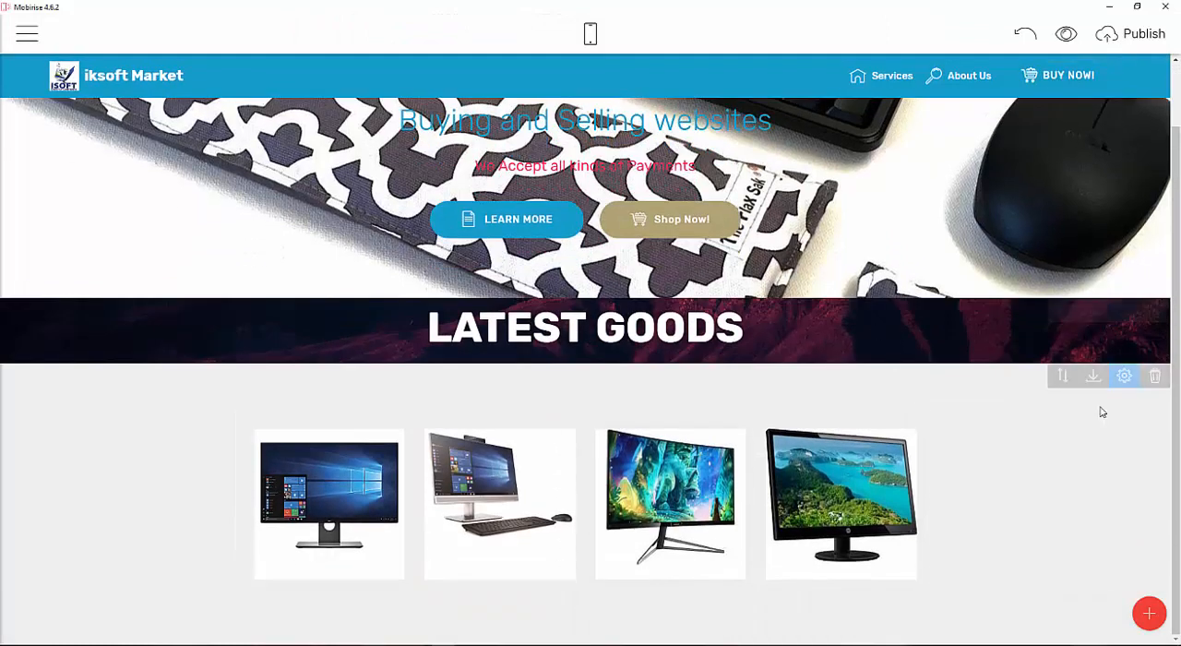
click(1123, 376)
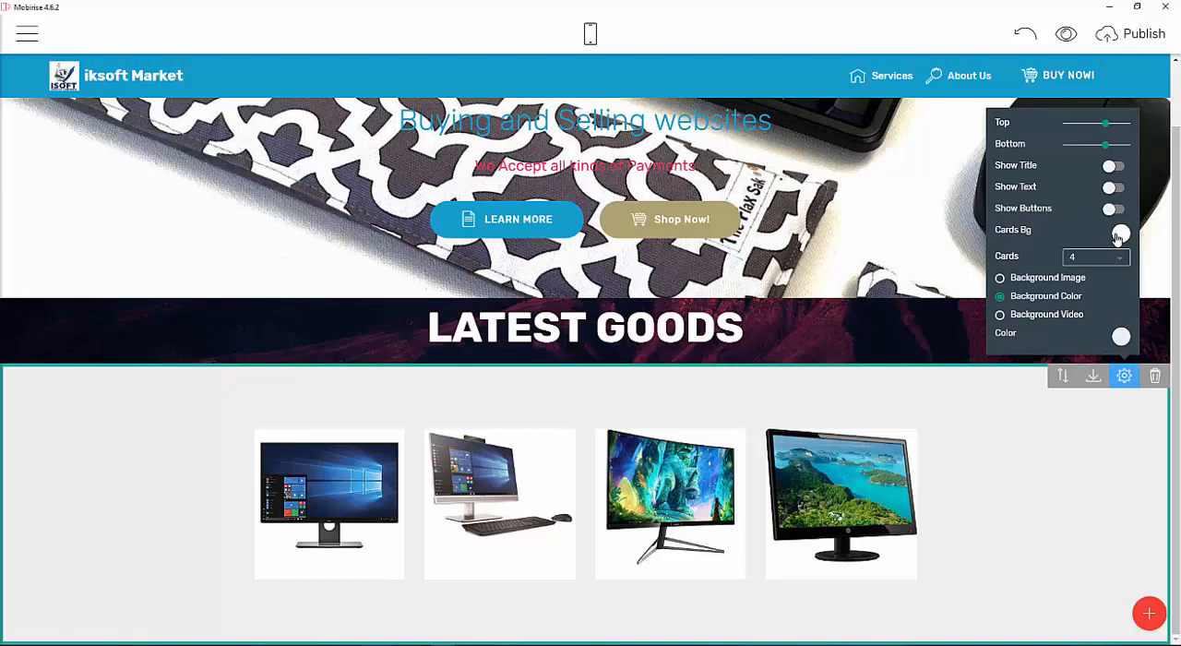
click(1119, 338)
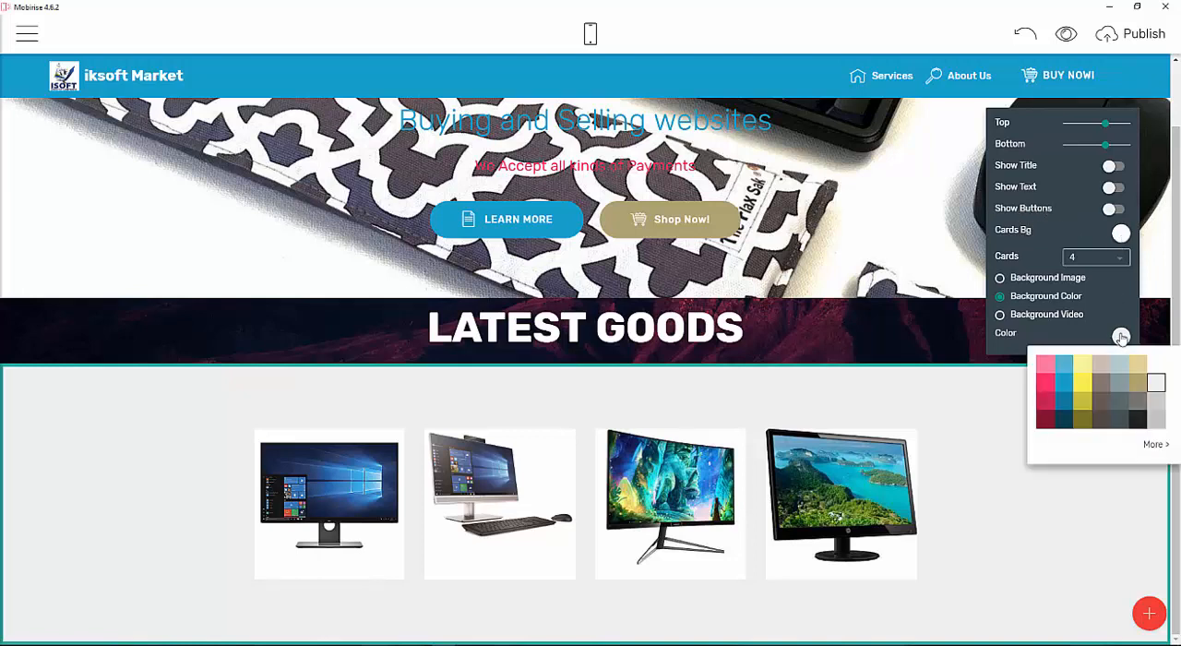
click(1155, 369)
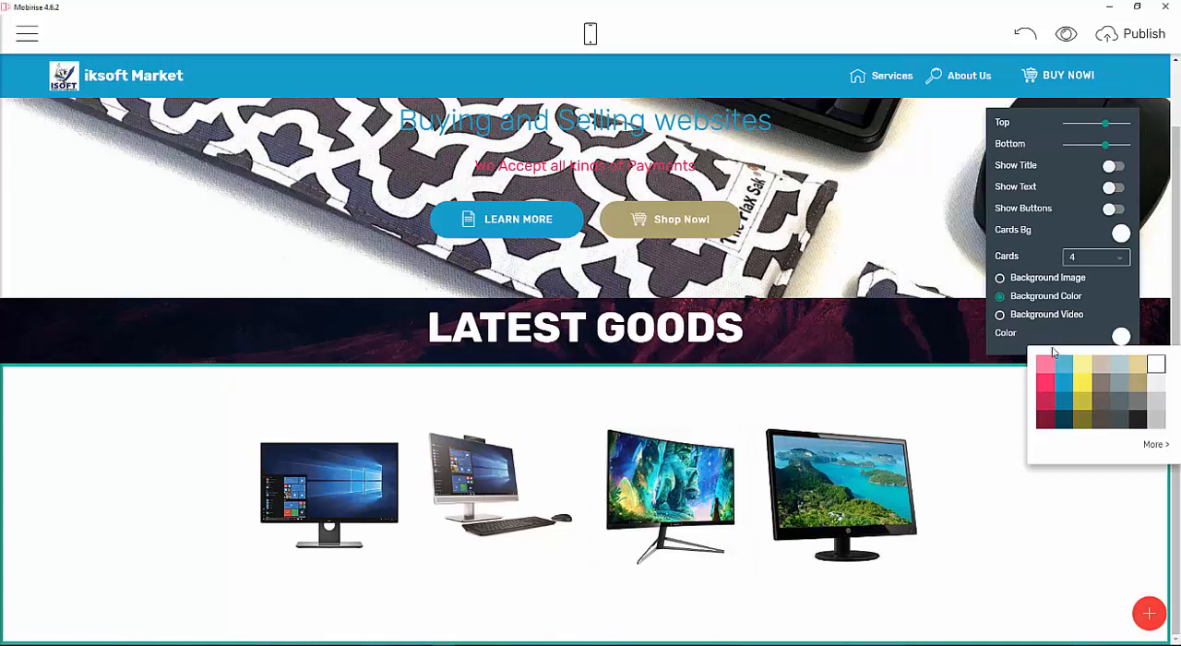
Change the section heading text from LATEST GOODS to MONITORS.
scroll(693, 401, up, 2)
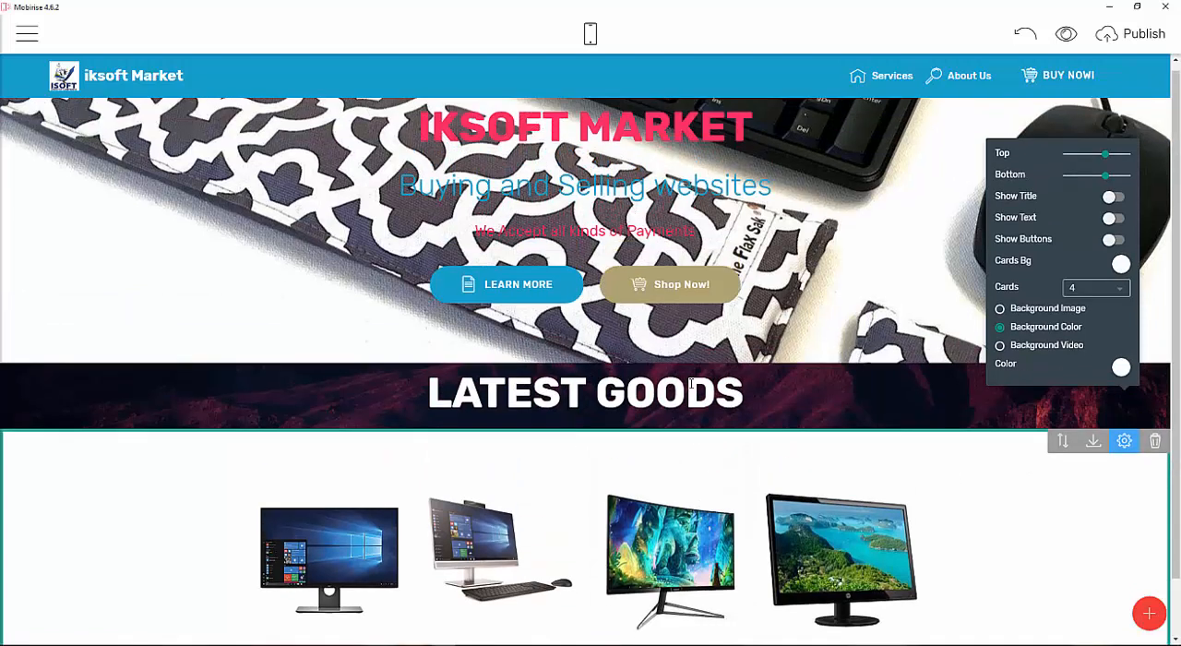
key(BackSpace)
key(BackSpace)
key(BackSpace)
key(BackSpace)
key(BackSpace)
key(BackSpace)
key(BackSpace)
key(BackSpace)
key(BackSpace)
key(BackSpace)
key(BackSpace)
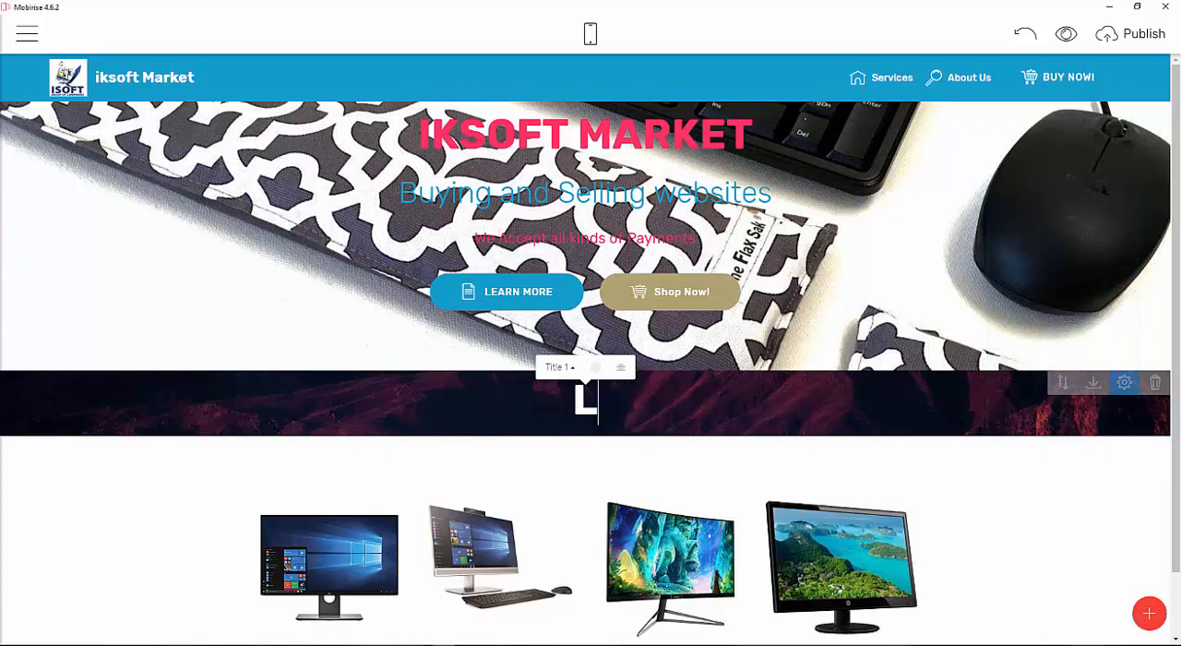
text(MPM)
key(BackSpace)
key(BackSpace)
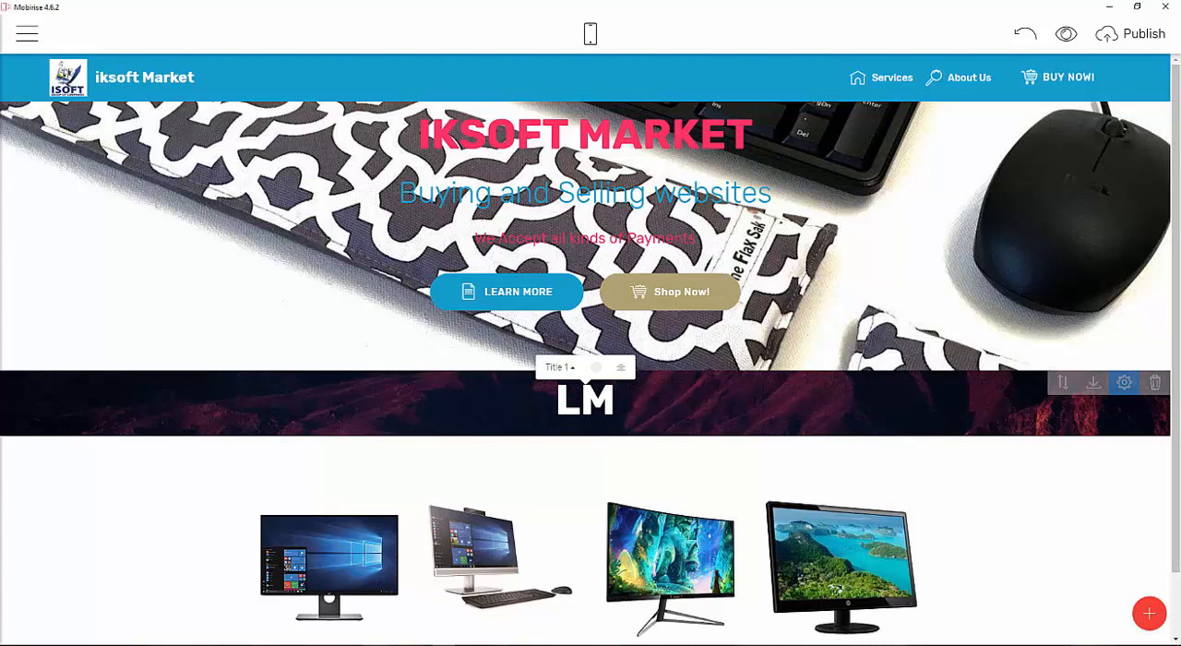
text(ONITORS)
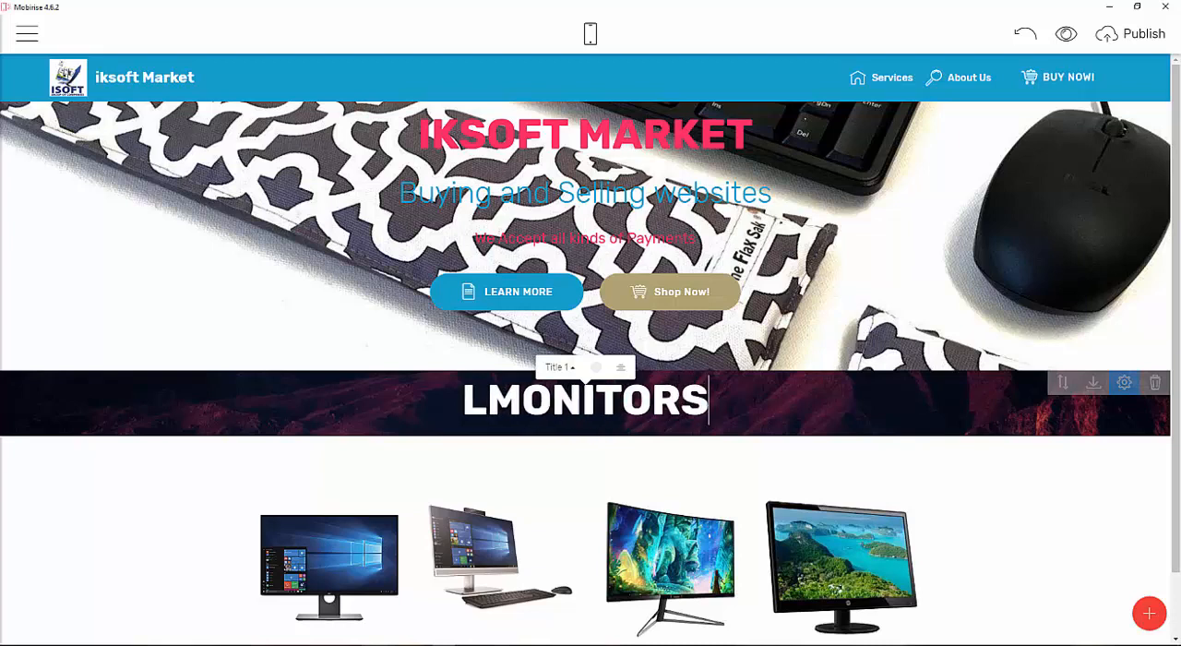
key(Left)
key(Left)
key(Left)
key(Left)
key(Left)
key(Left)
key(Left)
key(Left)
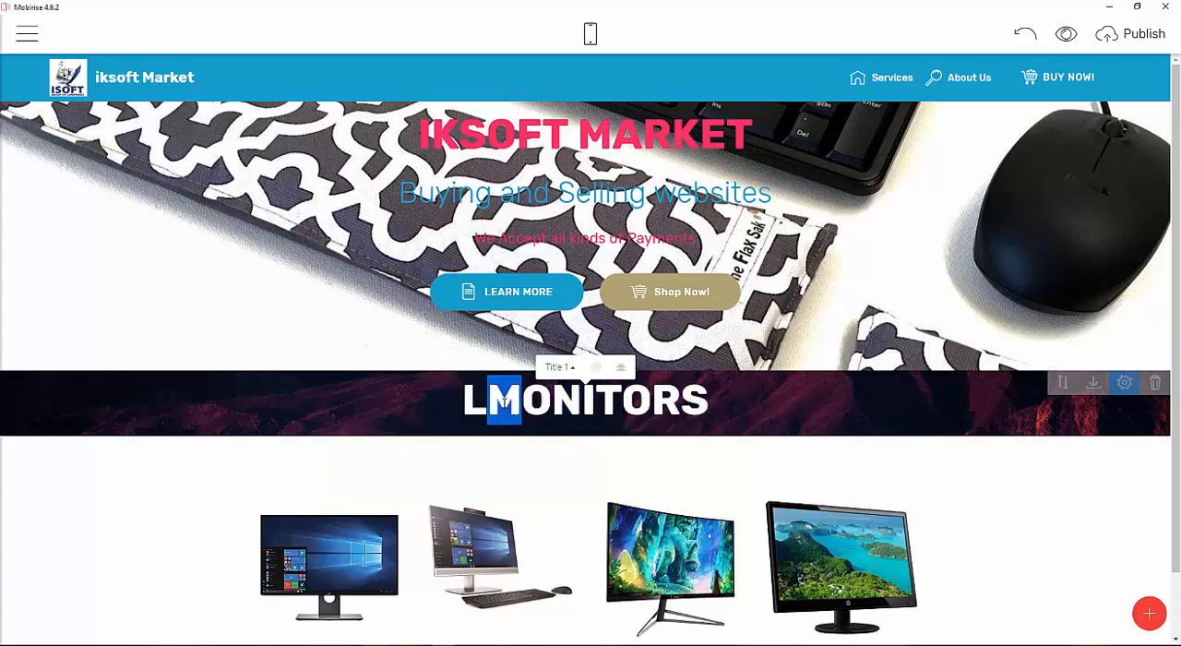
key(shift+Left)
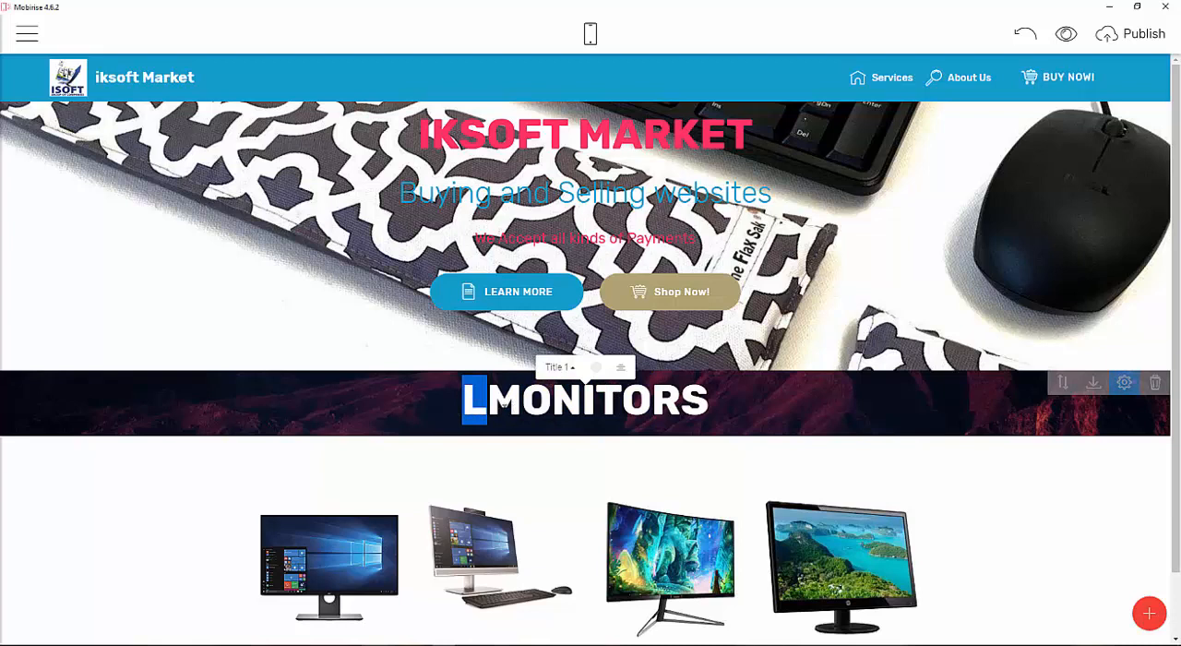
key(shift+Right)
key(shift+Right)
key(Left)
key(BackSpace)
key(shift+Right)
click(698, 403)
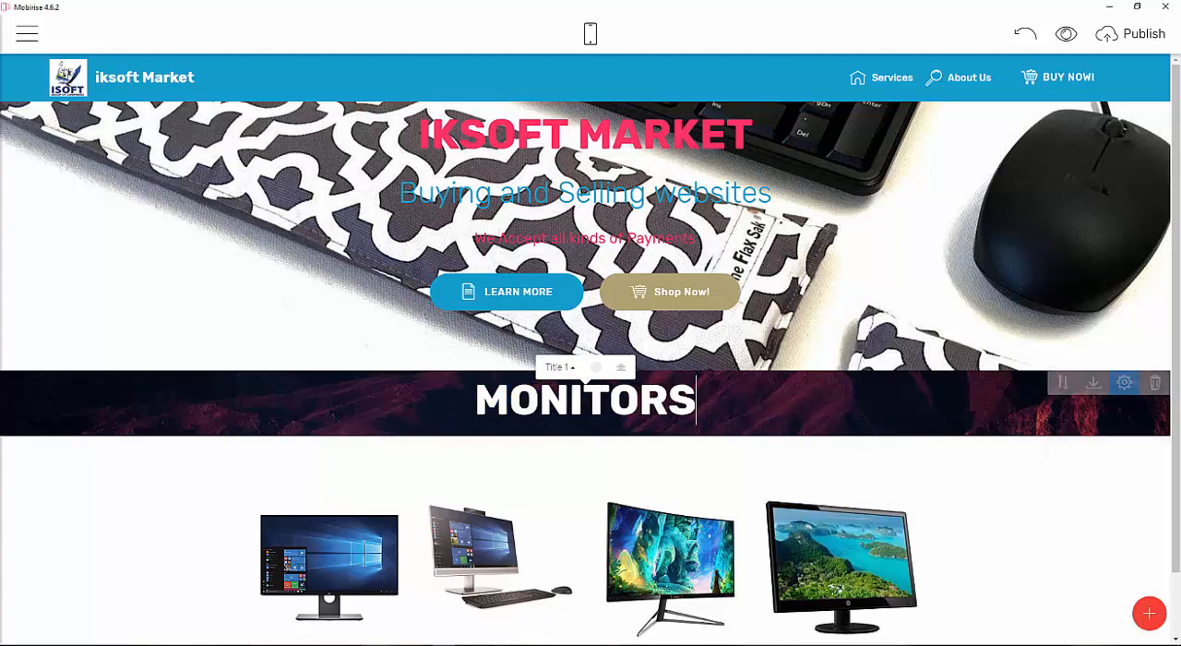
scroll(956, 394, down, 1)
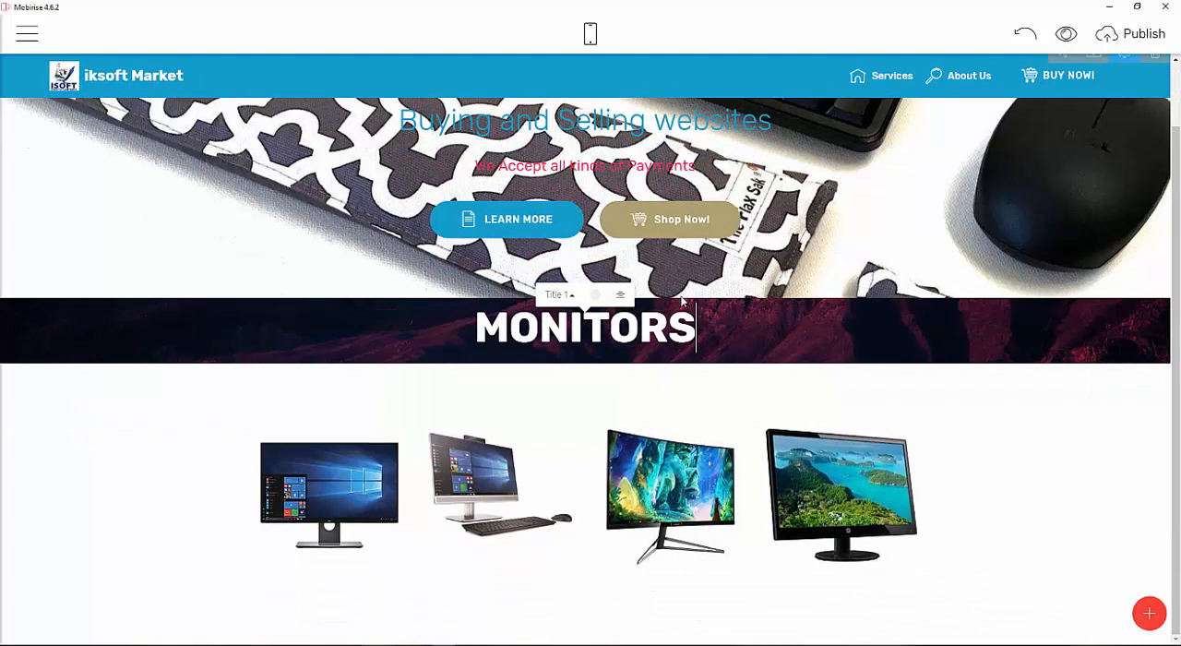
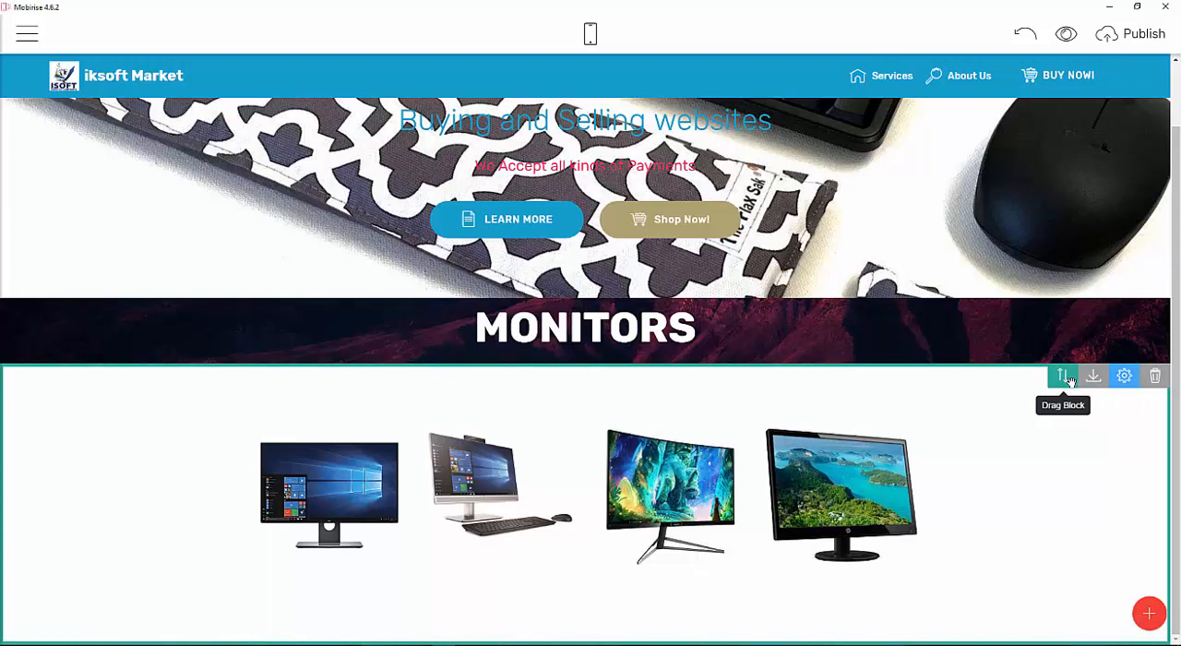
Save the MONITORS card block to User Blocks.
click(1120, 376)
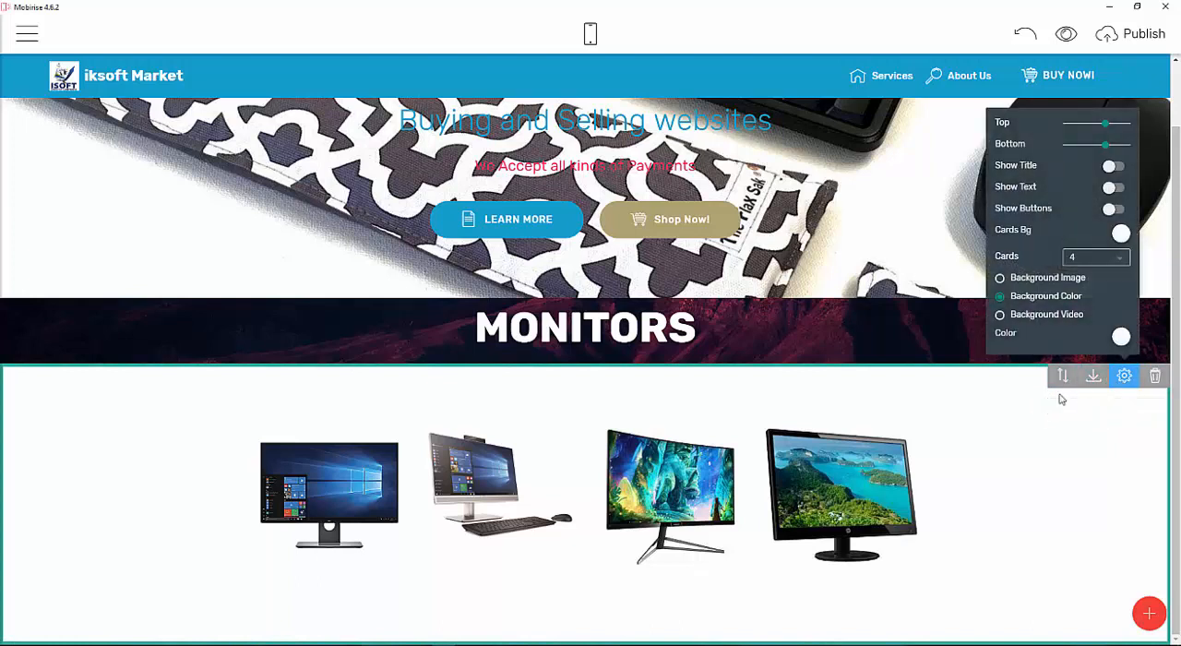
click(1123, 376)
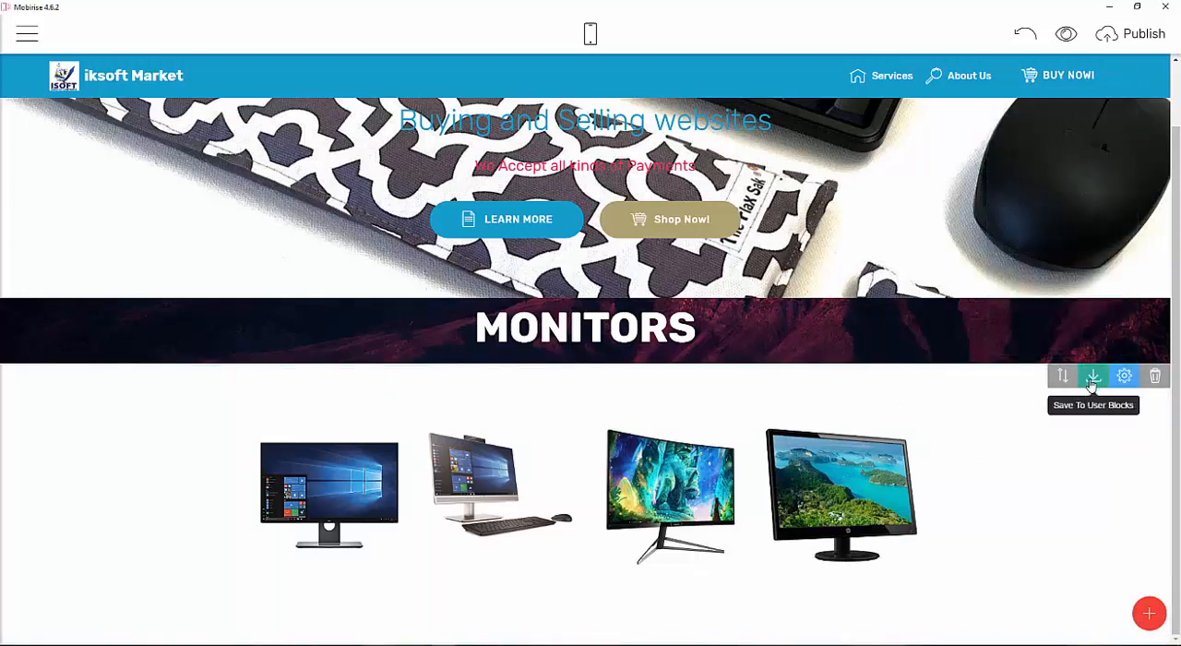
click(1093, 379)
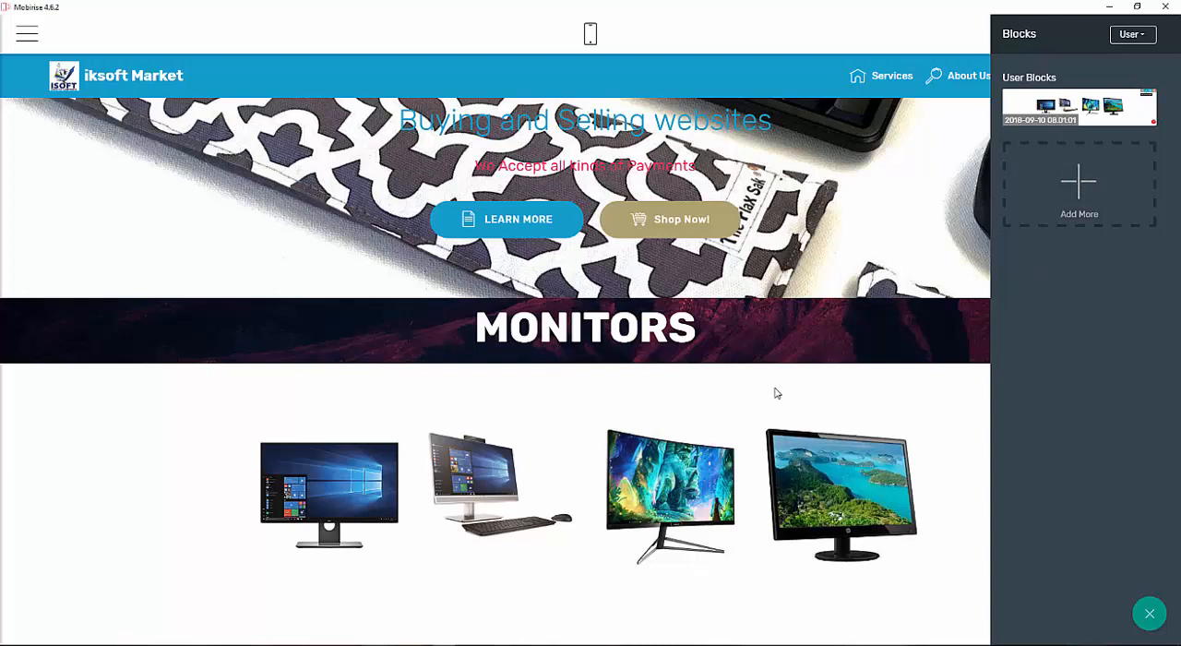
Insert the saved user block as a second card row below the MONITORS block.
drag(1082, 130, 708, 637)
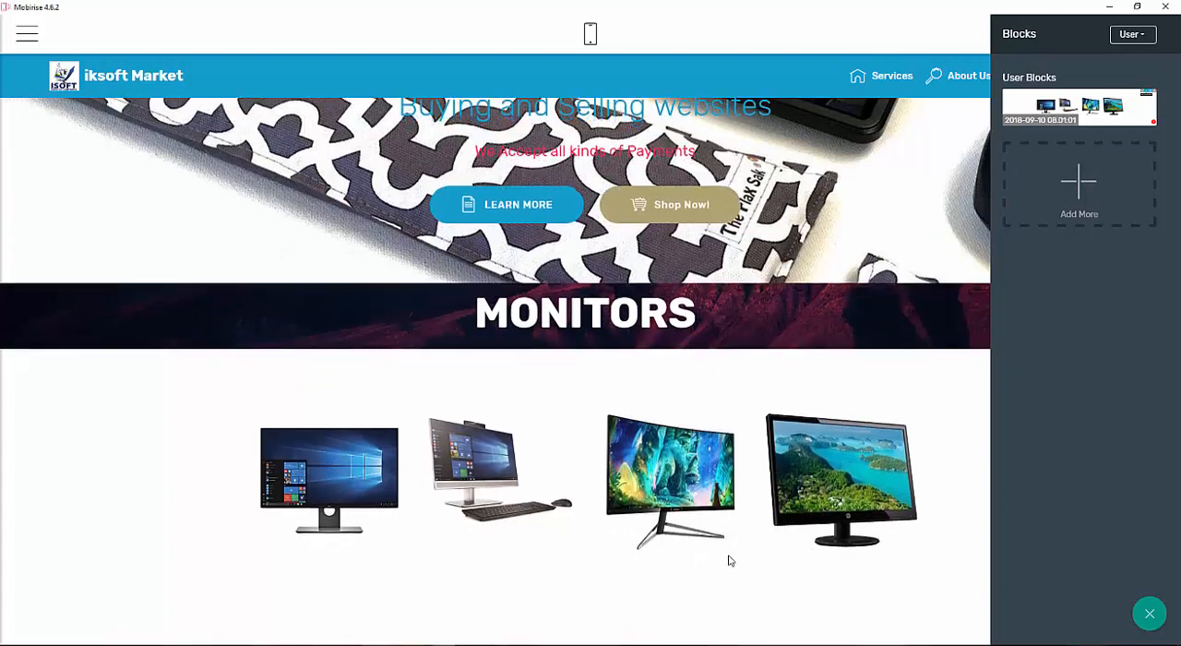
drag(1065, 109, 731, 547)
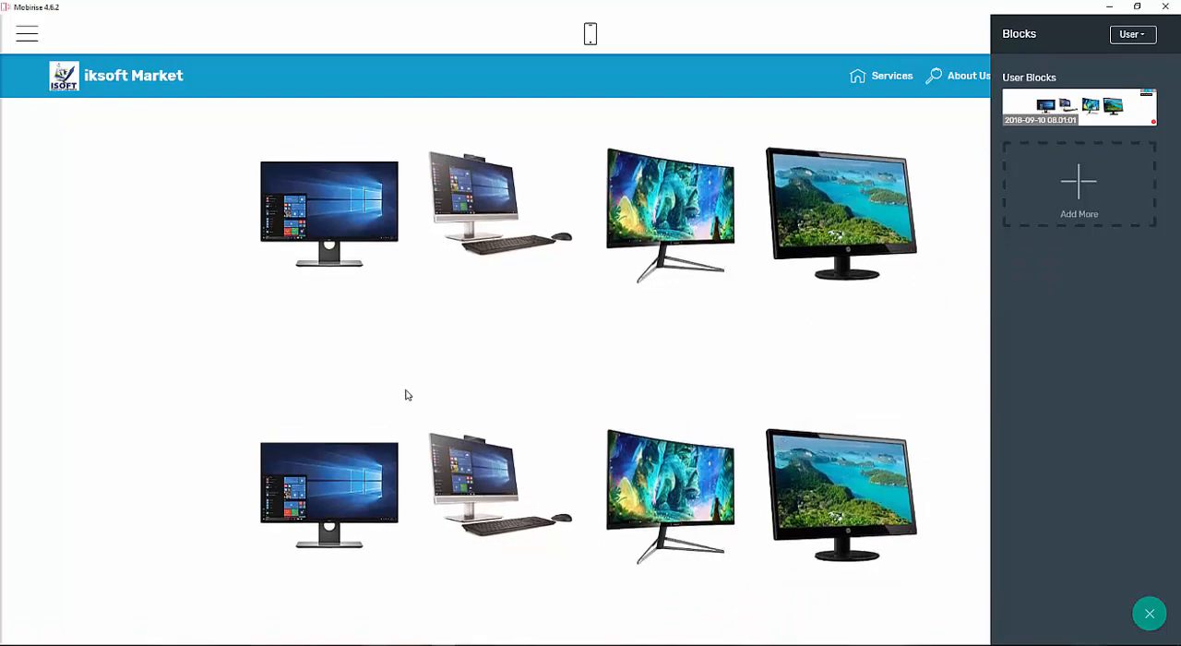
scroll(552, 324, up, 3)
scroll(549, 337, down, 4)
scroll(549, 341, up, 3)
scroll(550, 336, down, 3)
Replace the new row's first card image with monitor 1.jpg from the monitor folder.
click(360, 432)
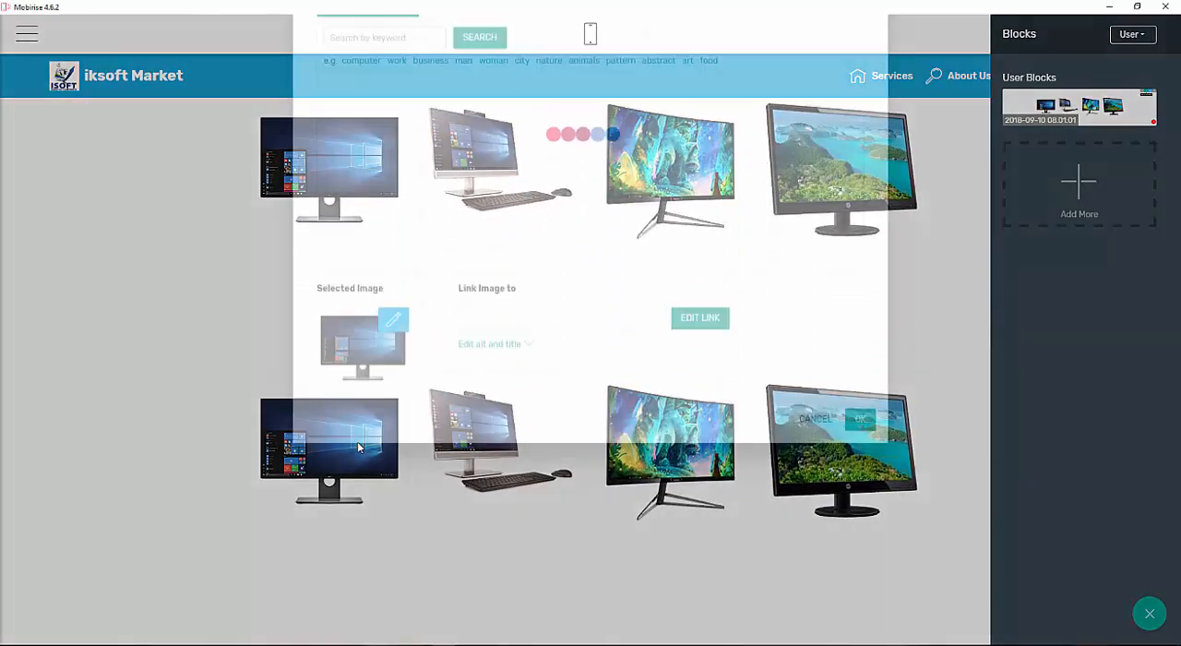
click(397, 90)
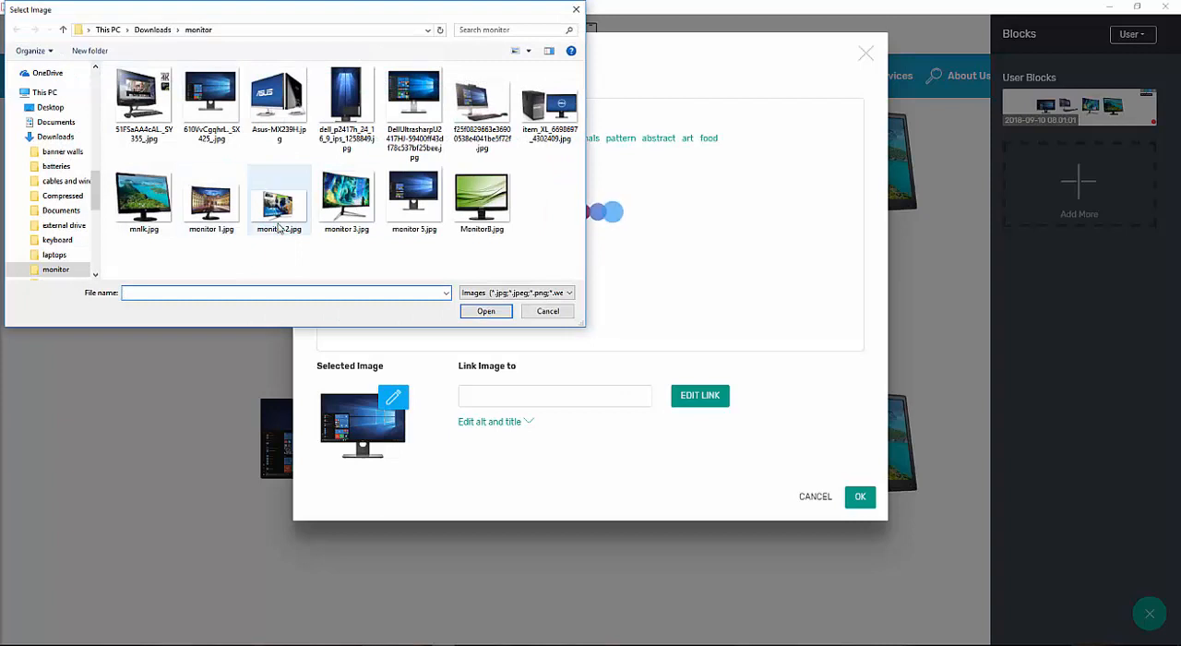
double_click(220, 214)
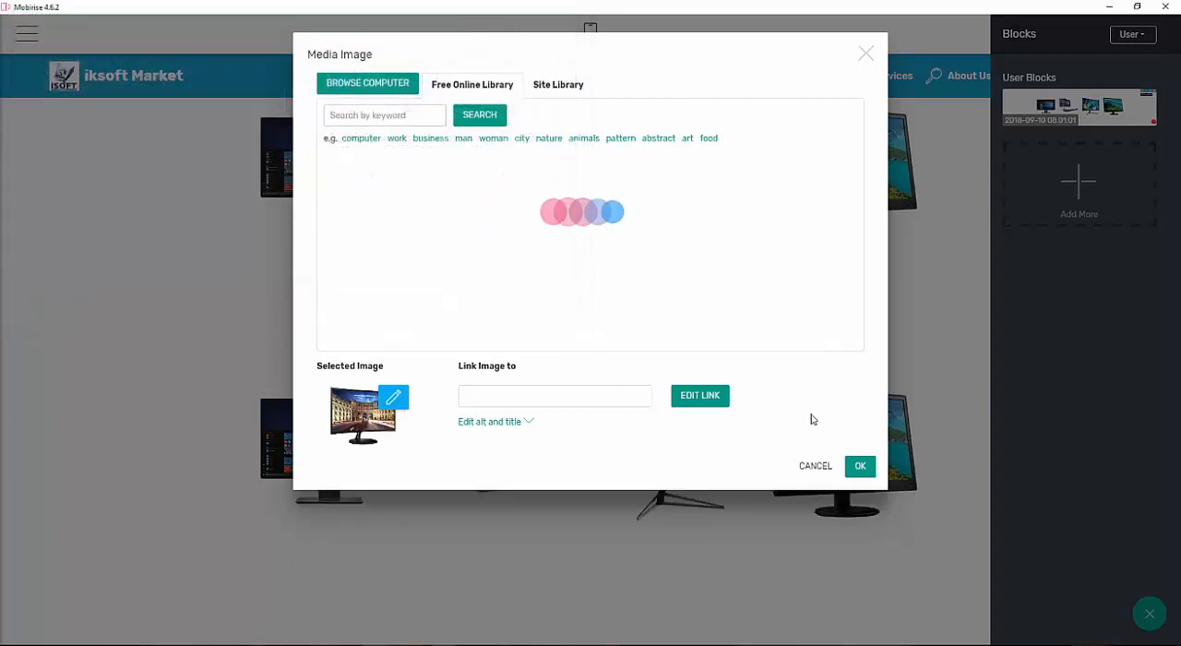
click(860, 466)
Replace the new row's second card image with item_XL_6698897_4302409.jpg from the monitor folder.
click(460, 432)
click(409, 98)
click(481, 103)
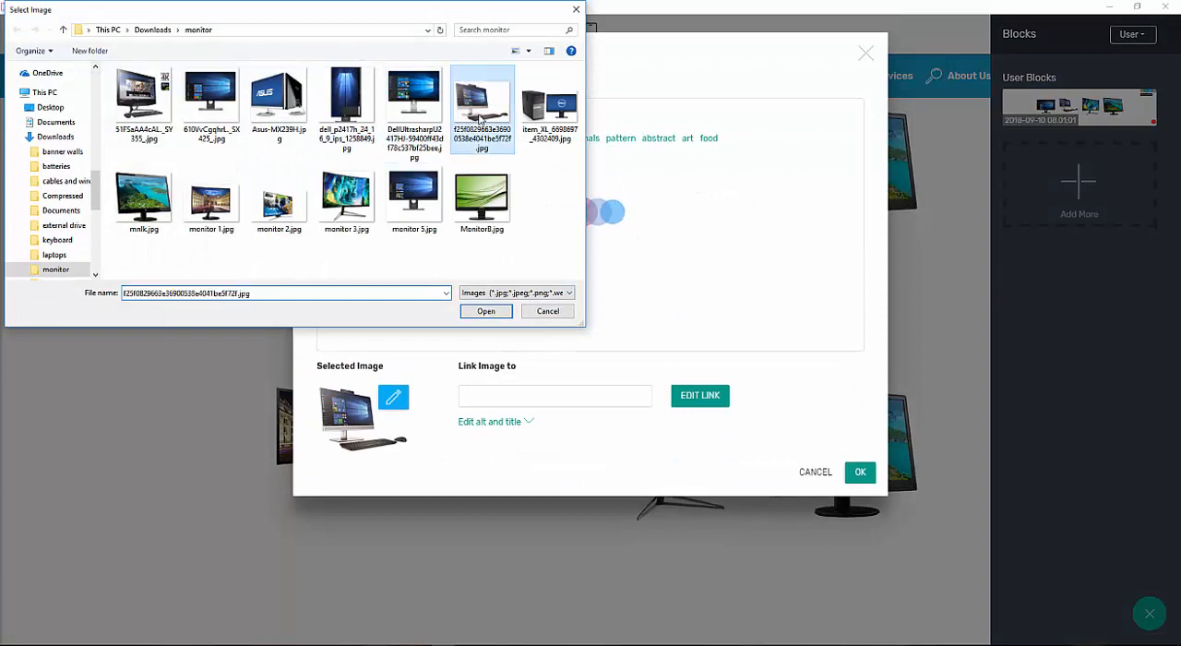
double_click(550, 104)
click(860, 458)
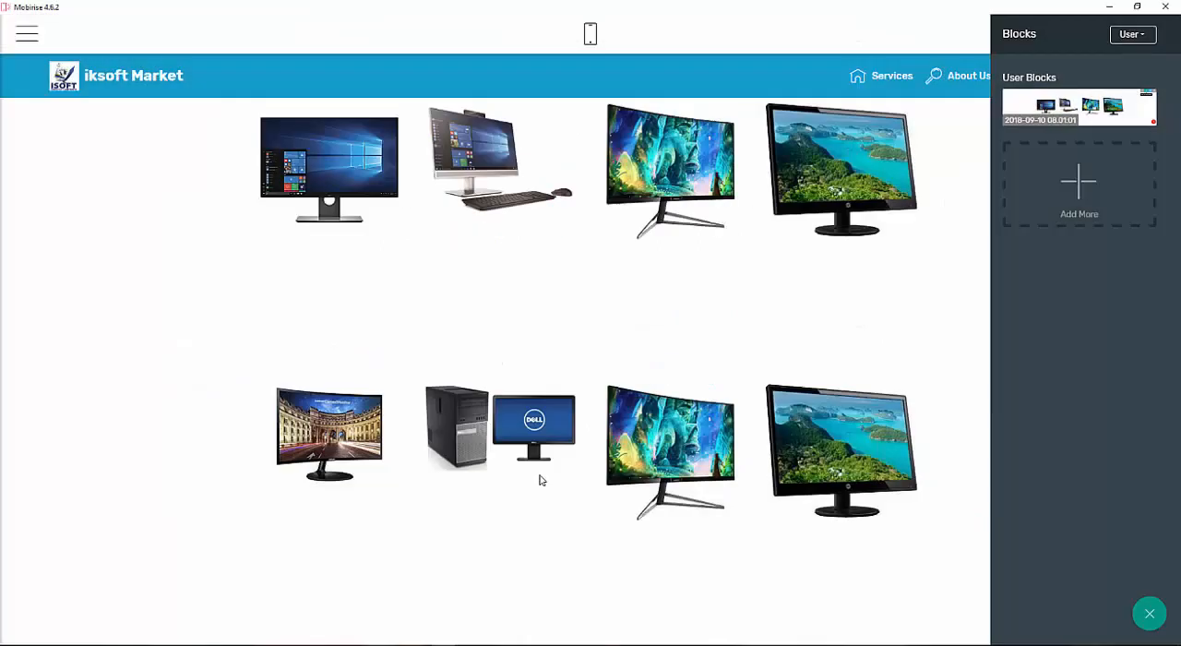
Replace the new row's third card image with Asus-MX239H.jpg from the monitor folder.
click(672, 446)
click(401, 94)
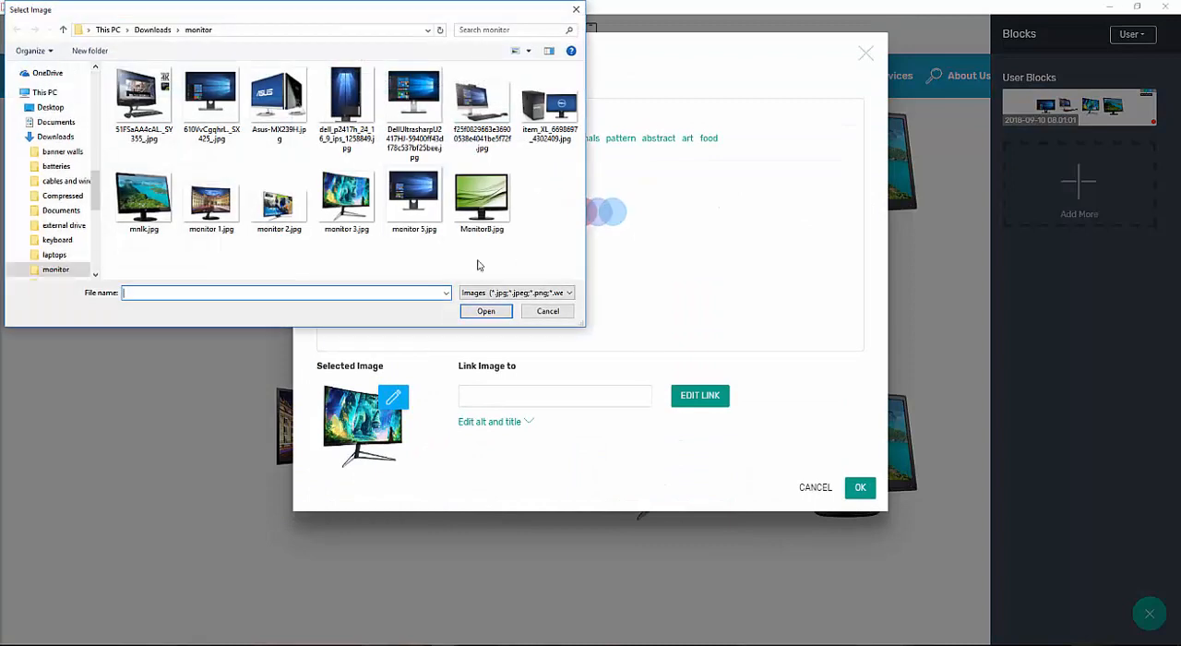
double_click(279, 99)
click(860, 498)
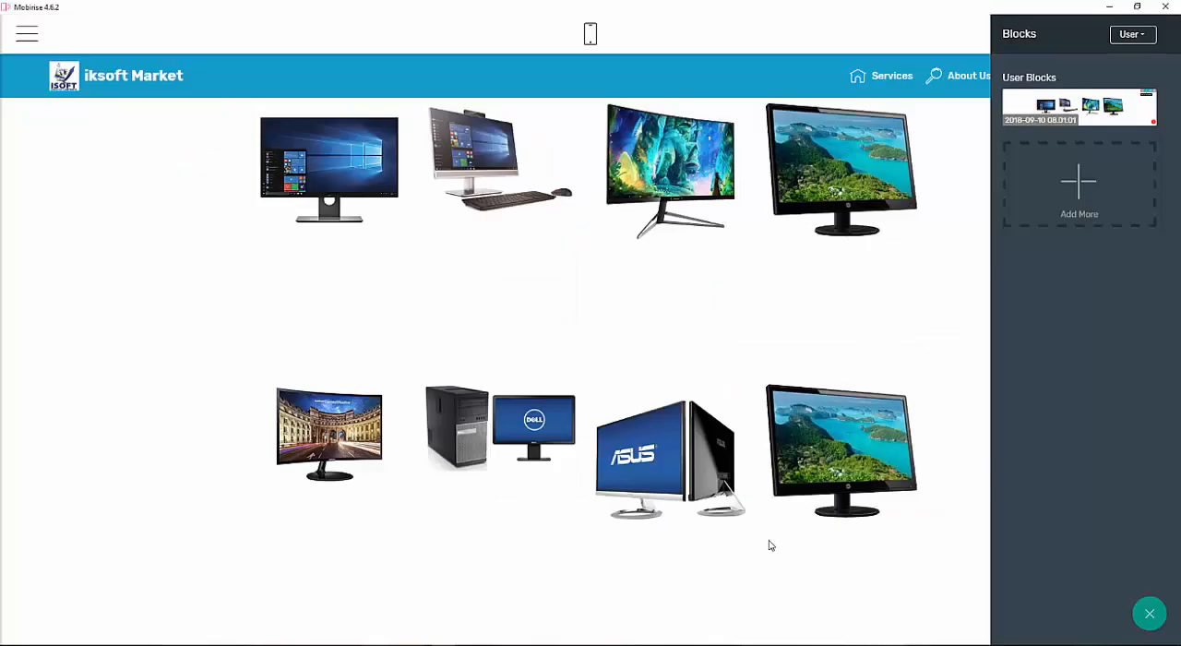
Replace the new row's fourth card image with 51FSaAA4cAL._SY355_.jpg from the monitor folder.
click(824, 458)
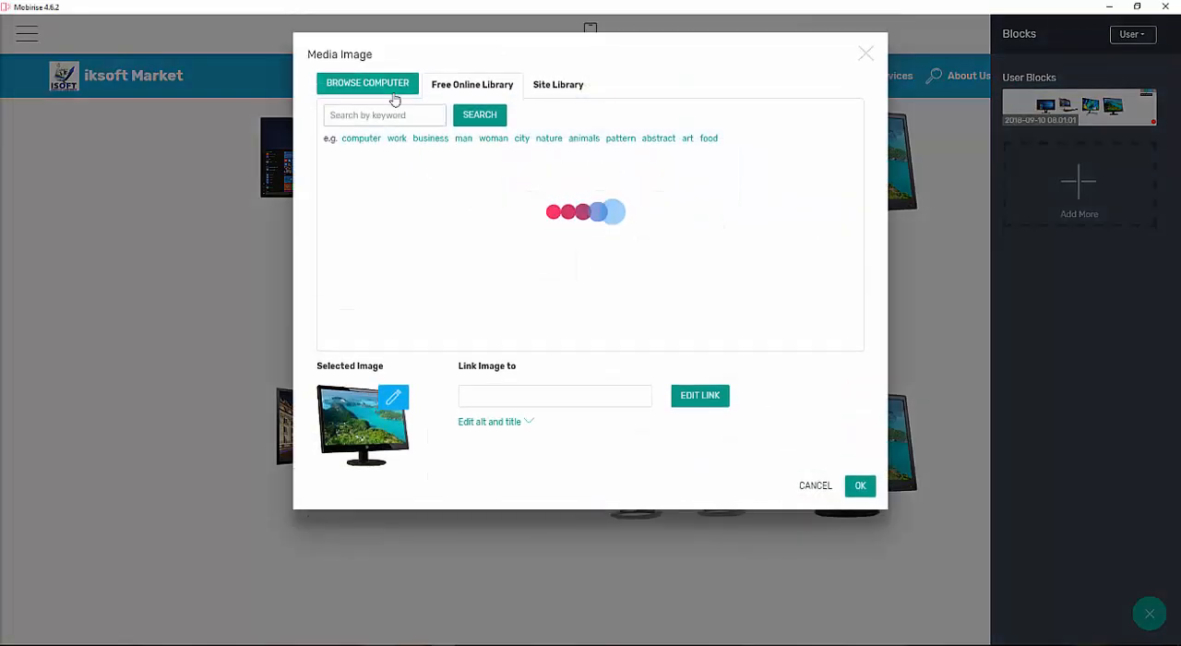
click(394, 100)
click(156, 95)
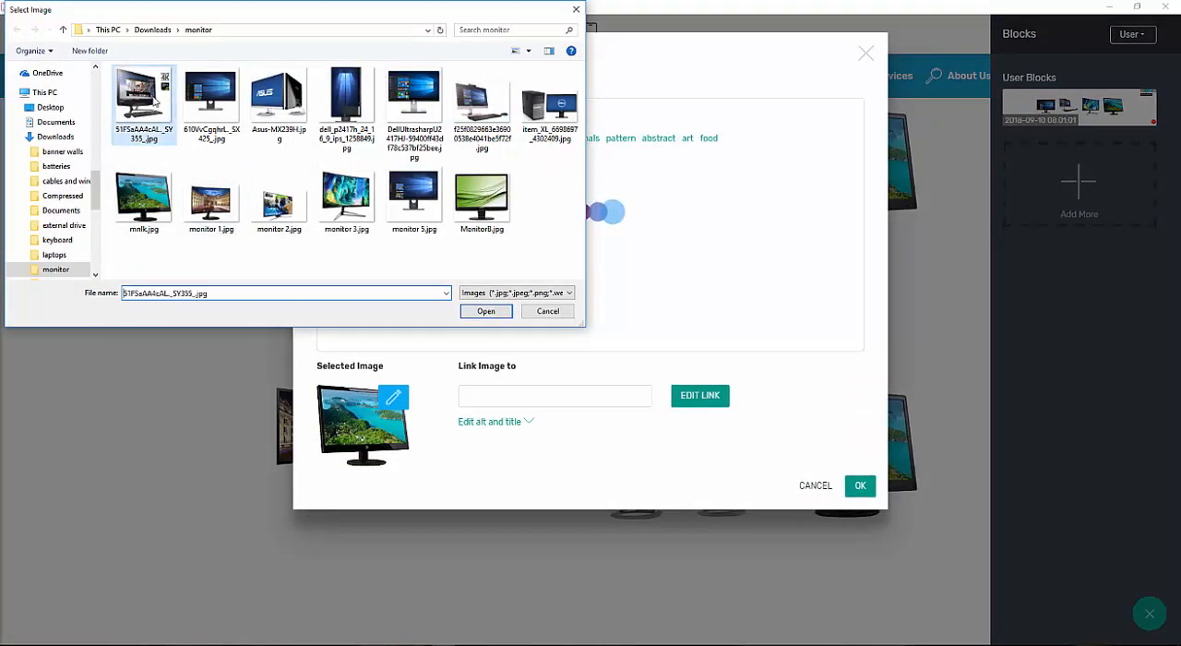
click(485, 311)
click(860, 497)
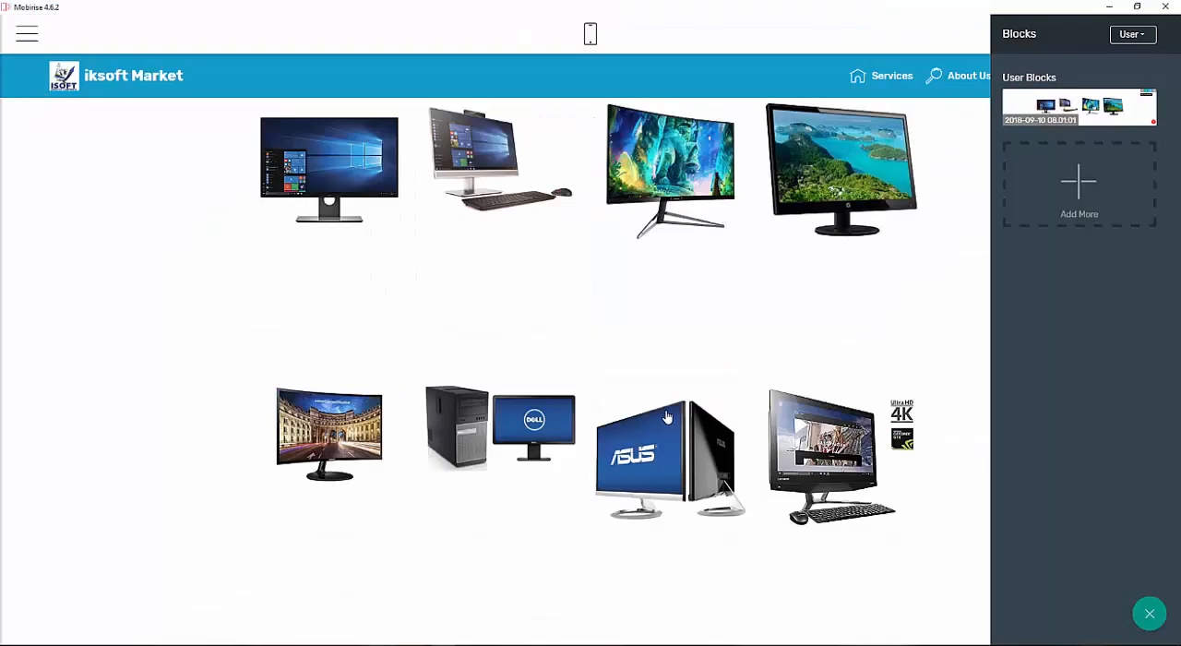
Scroll through the page to review both rows of monitor cards.
scroll(350, 450, up, 4)
scroll(351, 449, down, 5)
scroll(355, 443, up, 1)
scroll(361, 424, up, 4)
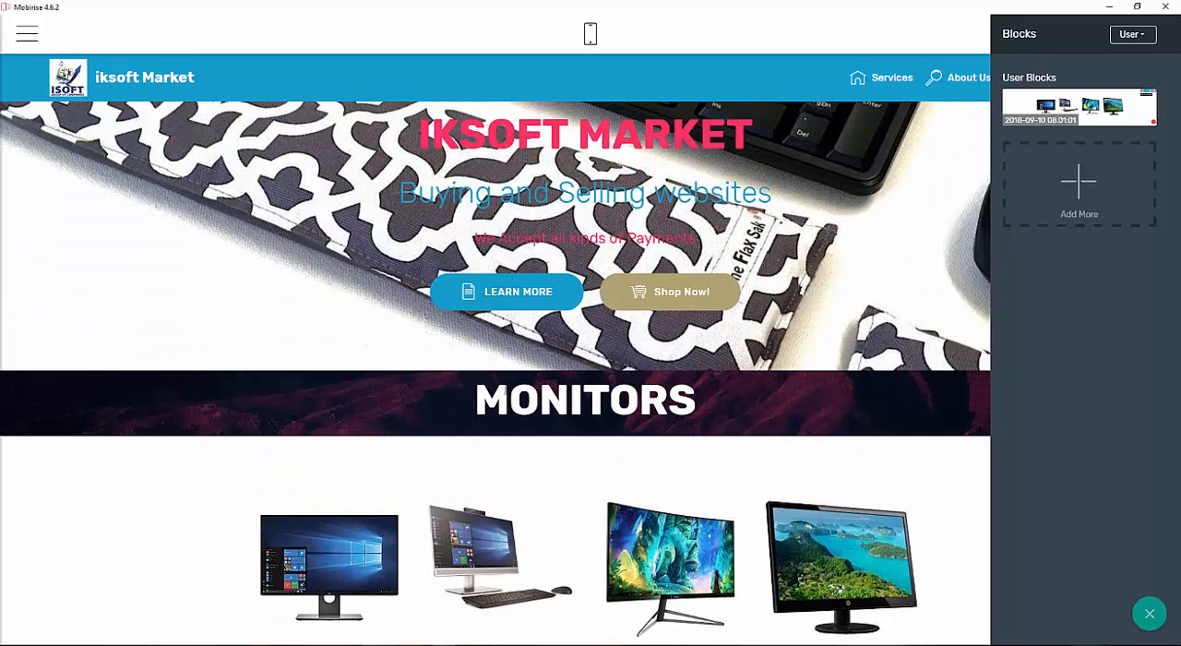
scroll(479, 584, down, 3)
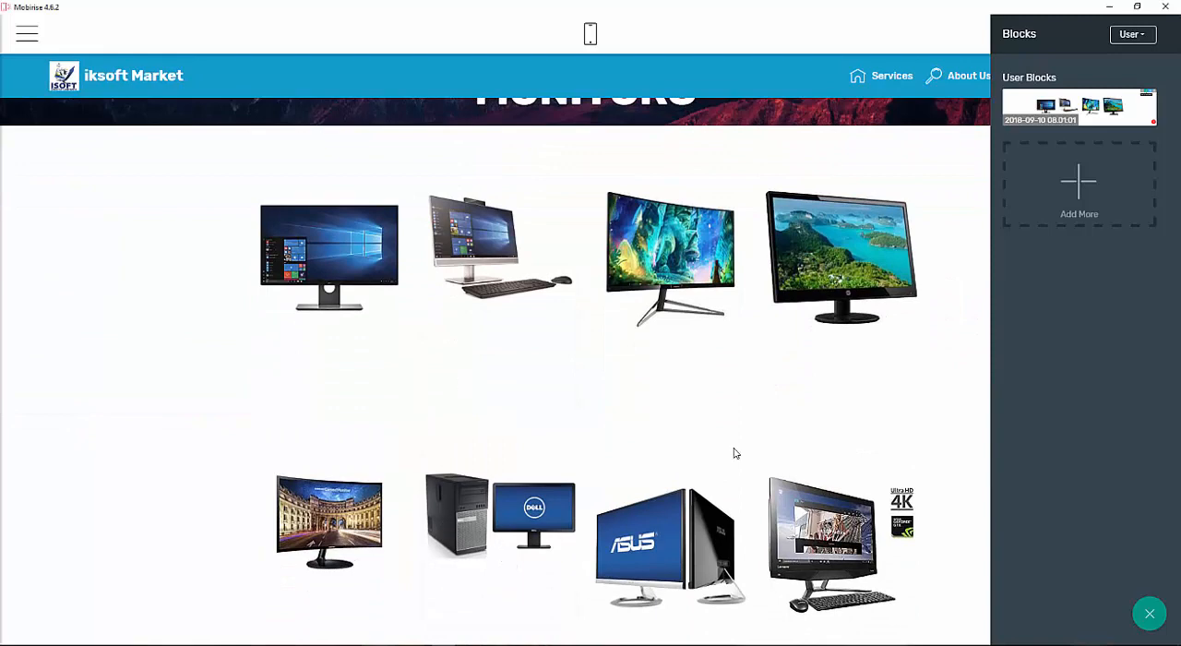
scroll(626, 326, up, 3)
scroll(624, 314, down, 4)
scroll(624, 314, up, 2)
scroll(620, 318, up, 1)
scroll(616, 332, down, 2)
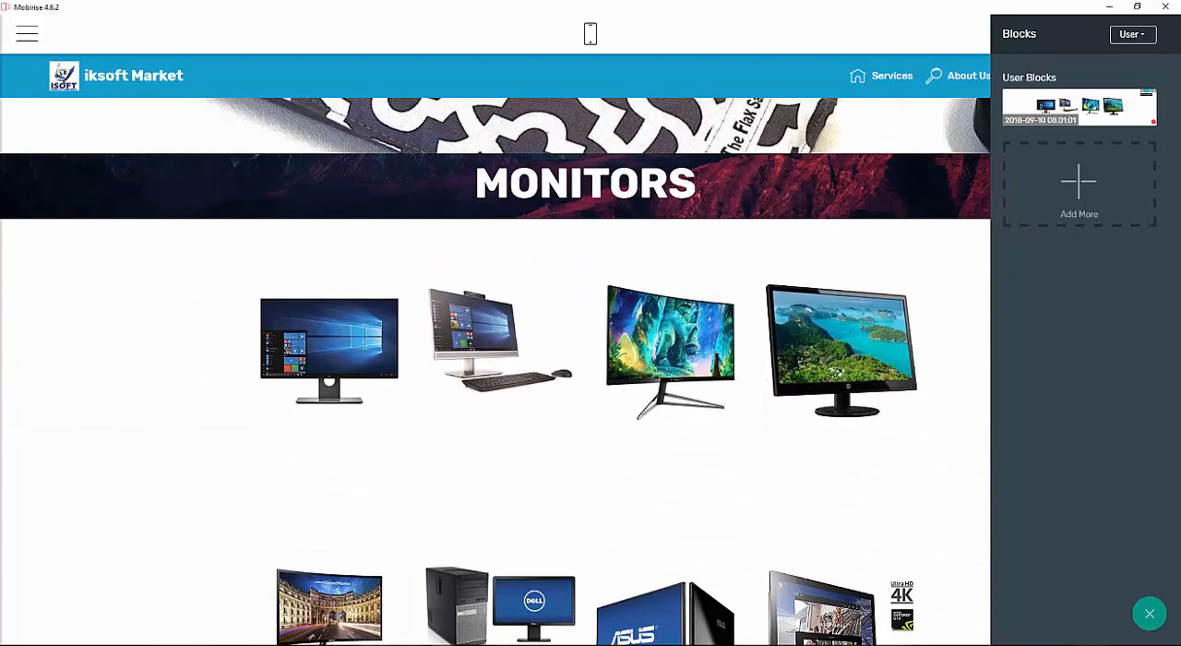
Switch to File Explorer, browse the Desktop images folder, then return to the editor.
key(alt+Tab)
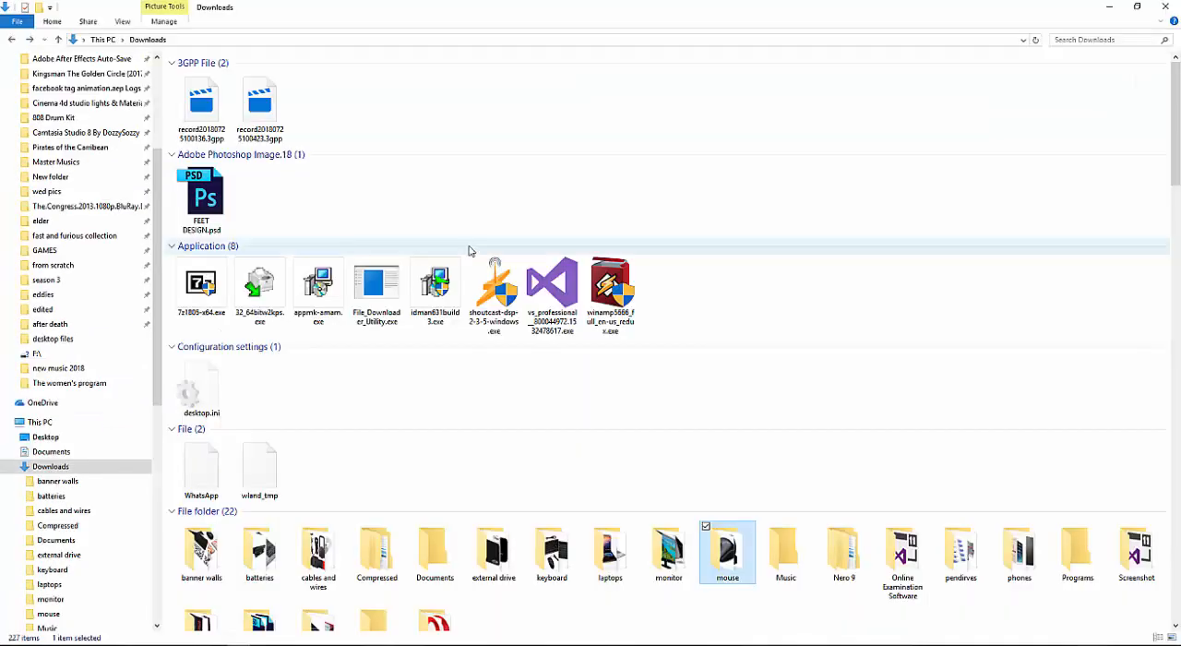
click(152, 89)
click(72, 79)
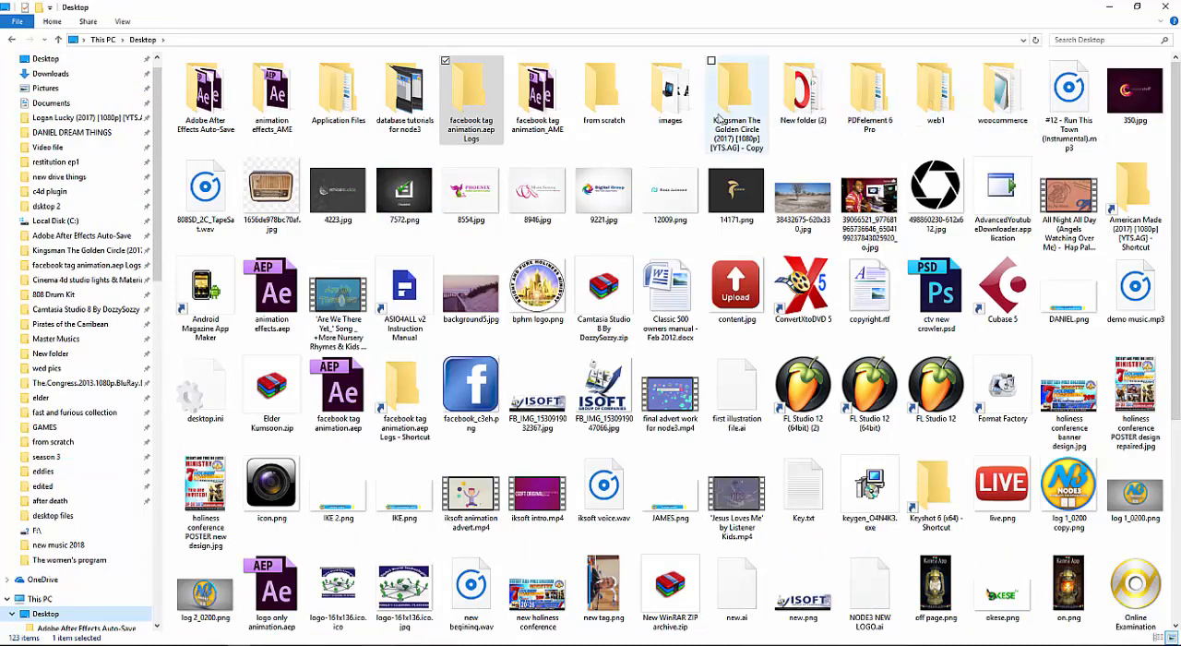
double_click(670, 93)
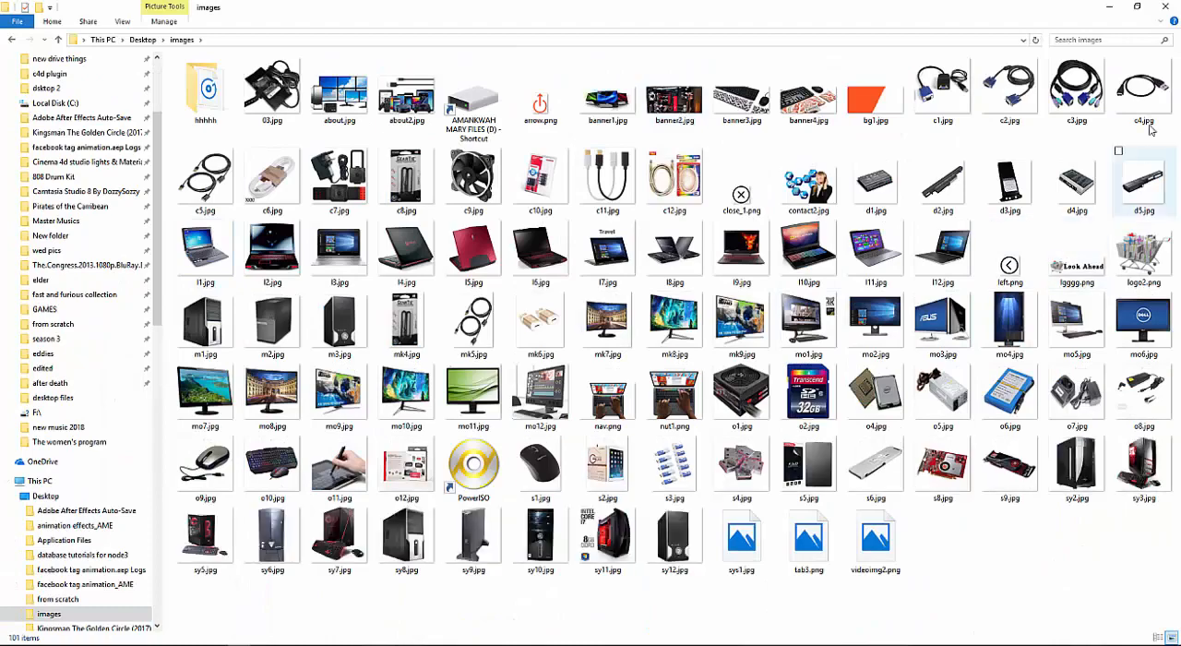
click(1113, 9)
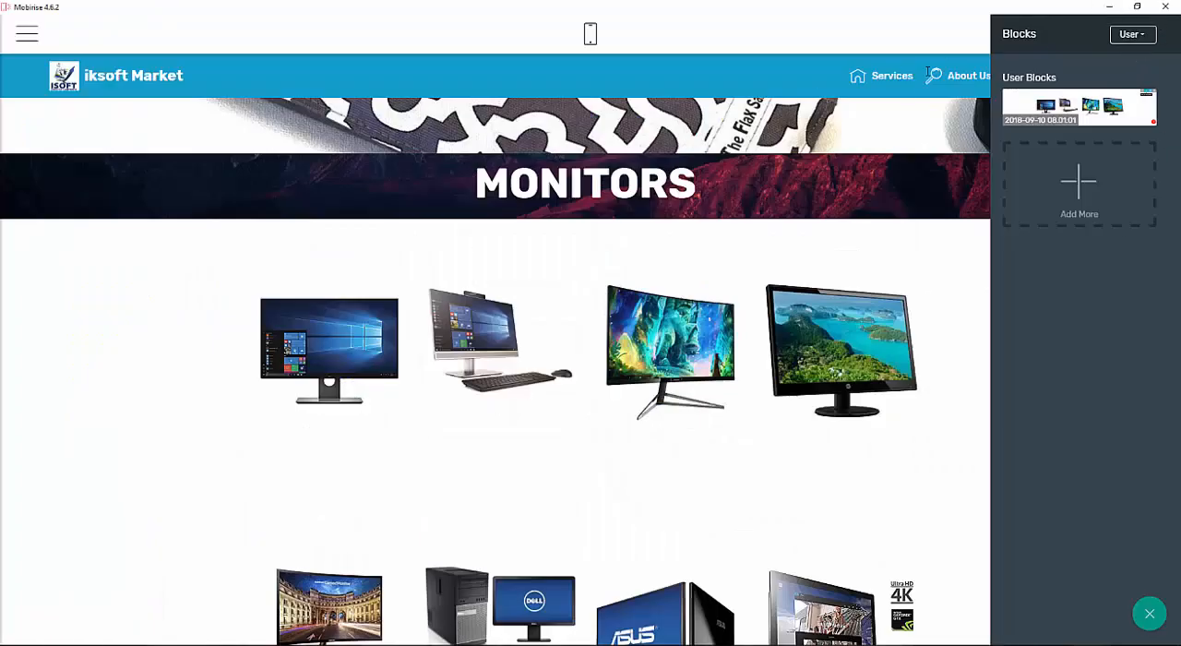
click(918, 20)
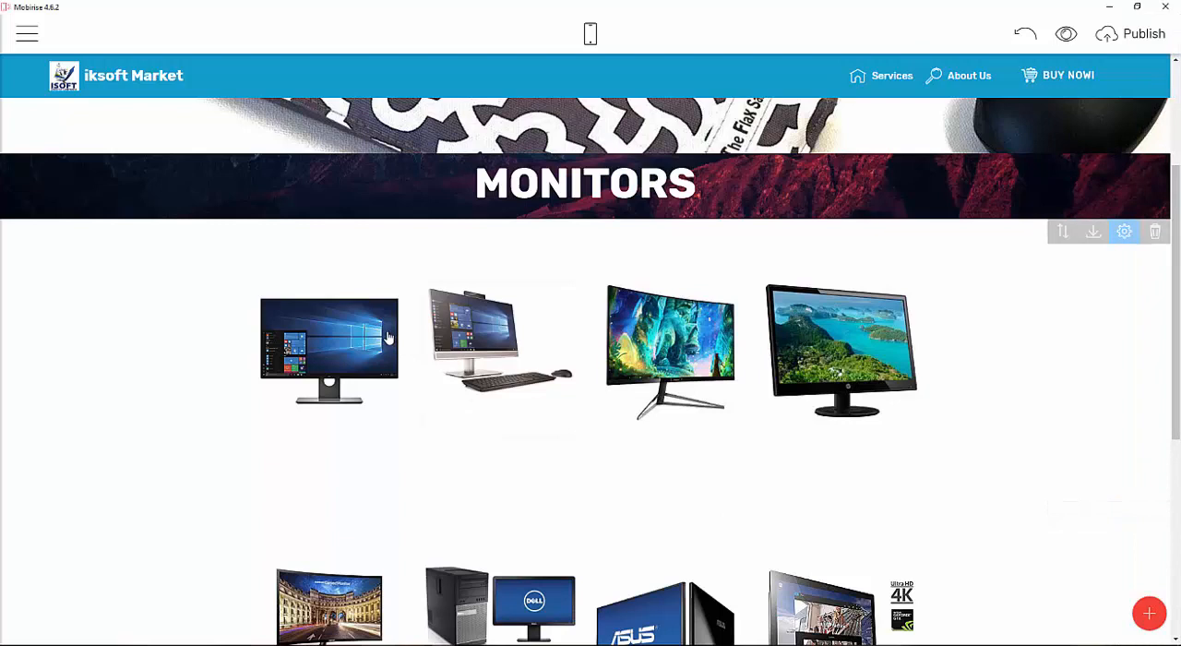
Replace the first MONITORS card image with mk8.jpg from the Desktop images folder.
click(369, 341)
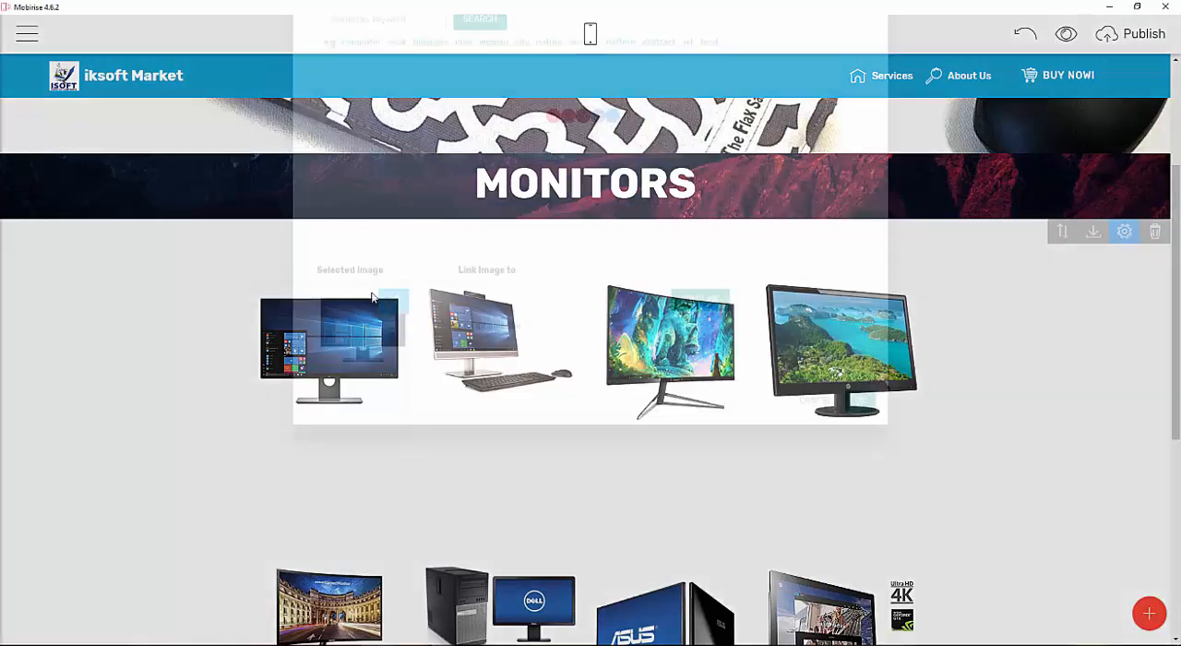
click(368, 83)
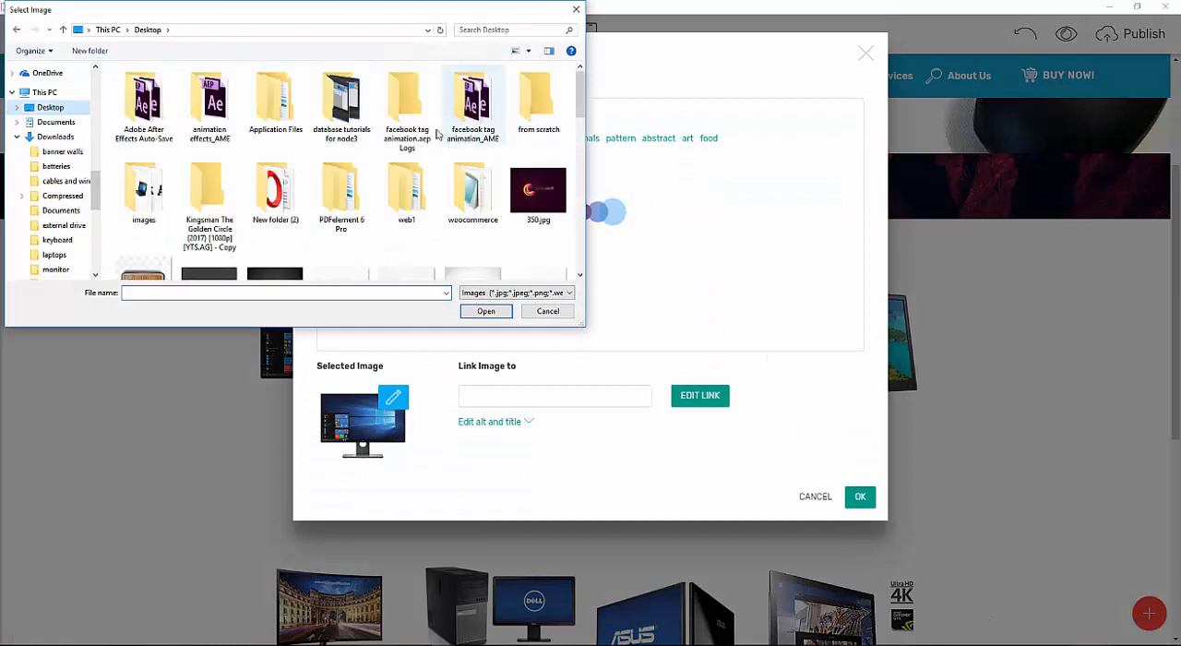
double_click(136, 199)
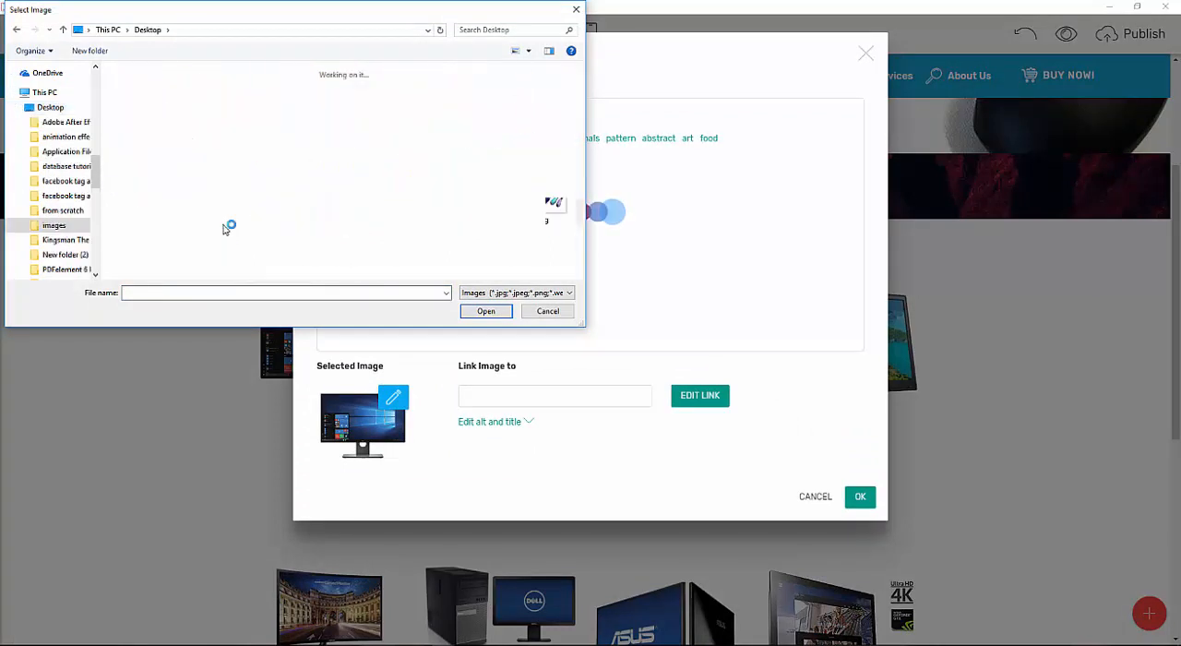
scroll(472, 184, down, 5)
scroll(472, 185, down, 4)
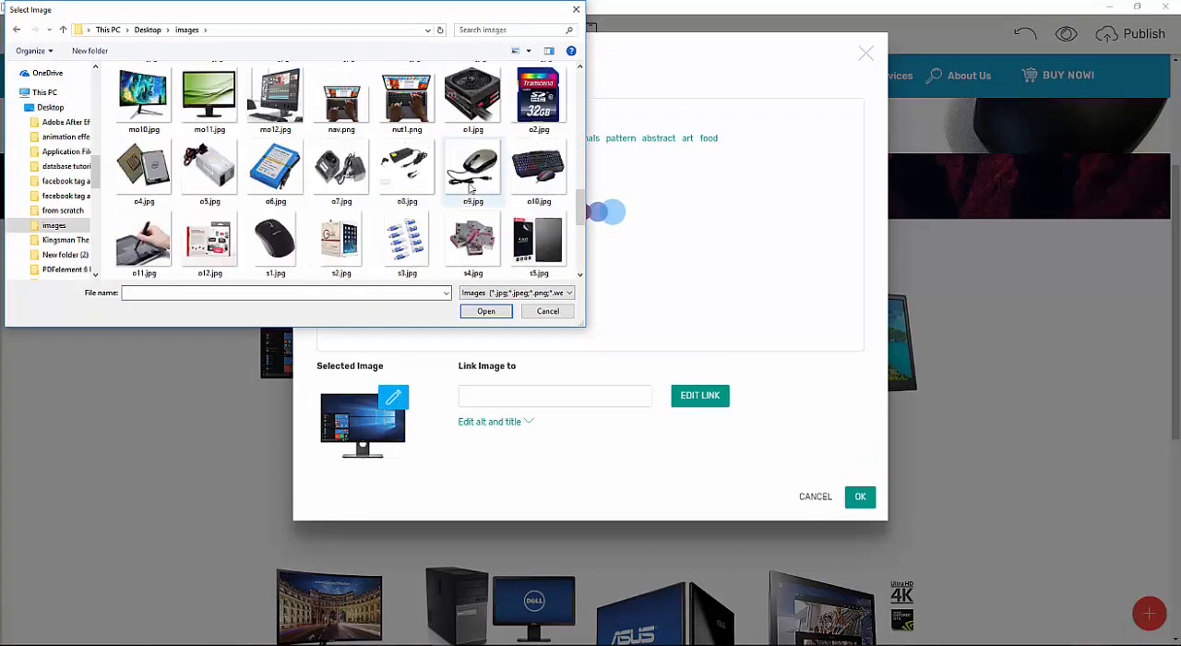
scroll(473, 184, up, 2)
scroll(445, 127, up, 3)
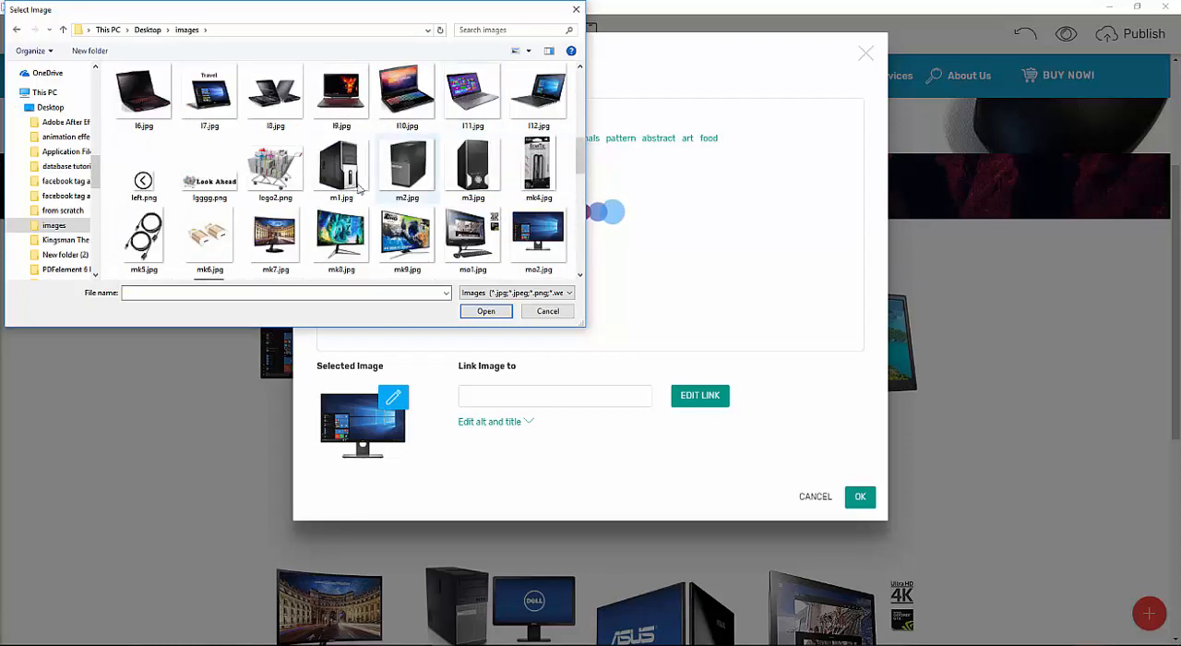
scroll(370, 164, down, 3)
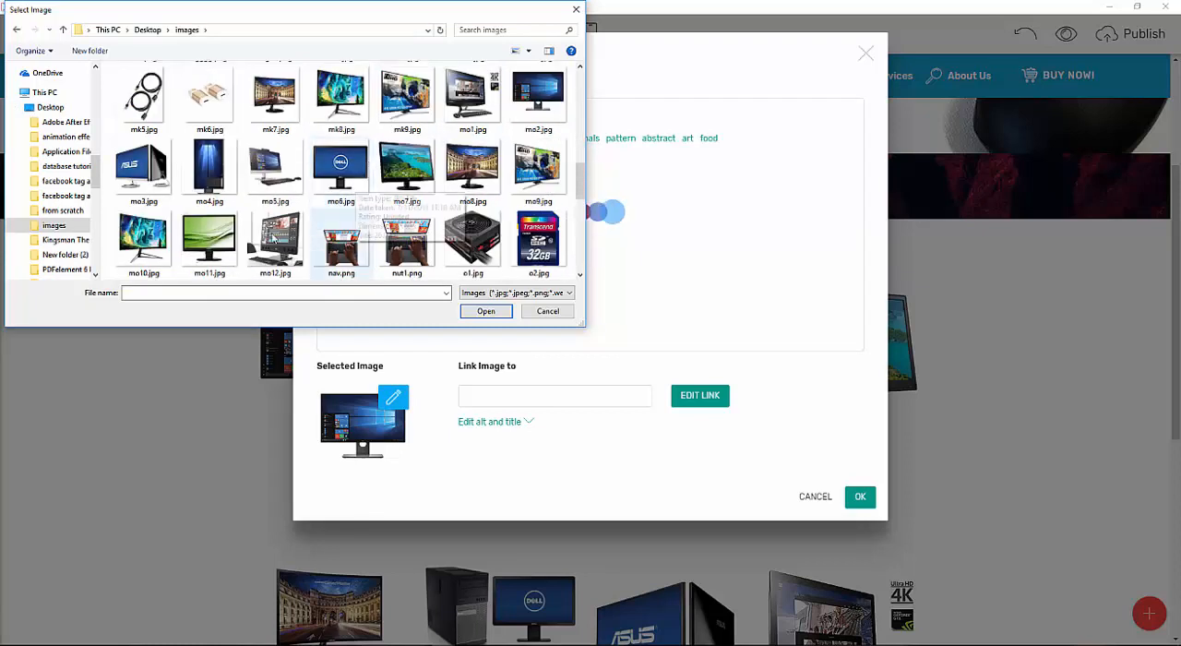
double_click(341, 96)
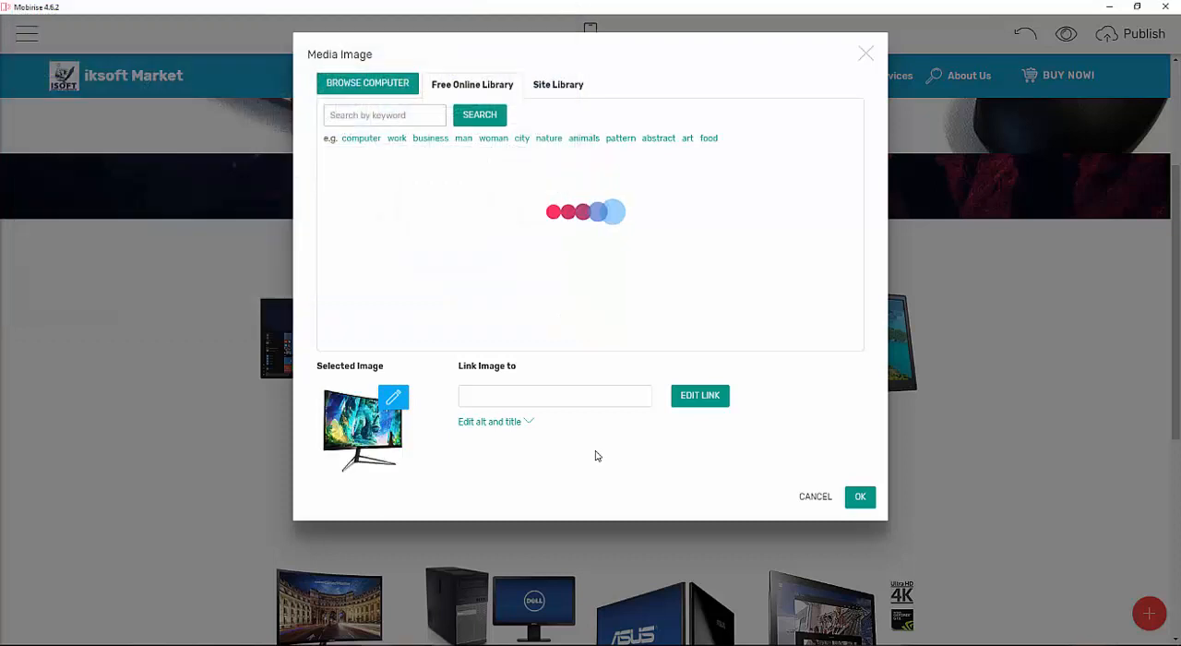
click(842, 497)
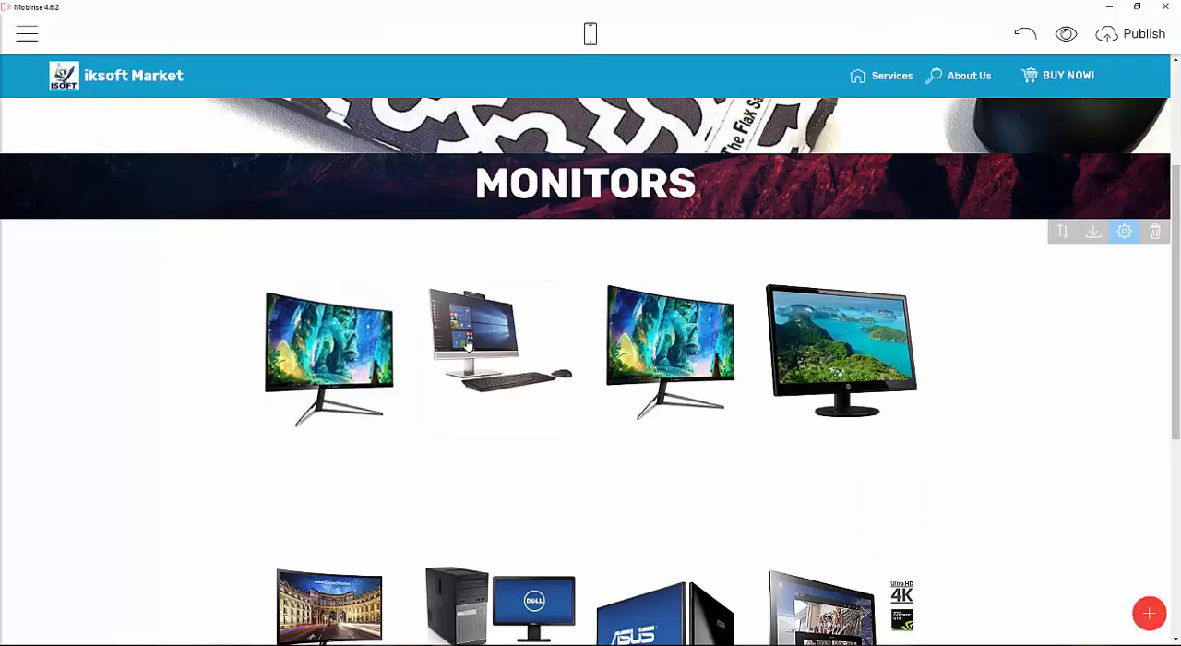
Replace the second MONITORS card image with mk8.jpg from the Desktop images folder.
click(468, 346)
click(369, 81)
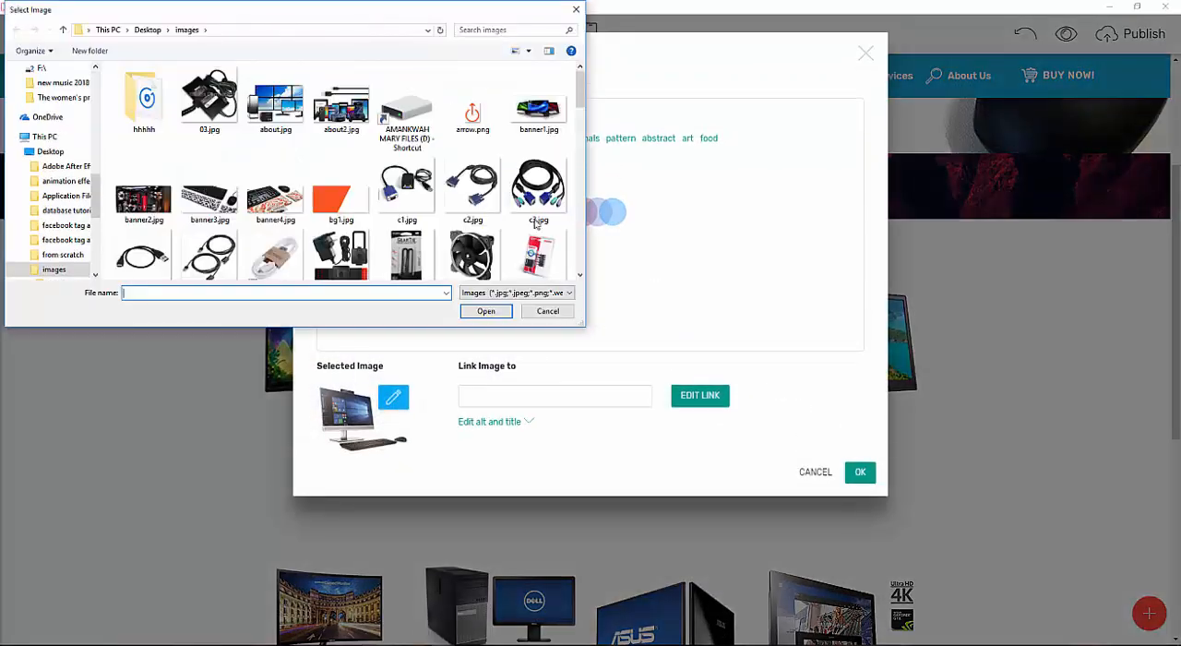
scroll(545, 203, down, 5)
click(341, 242)
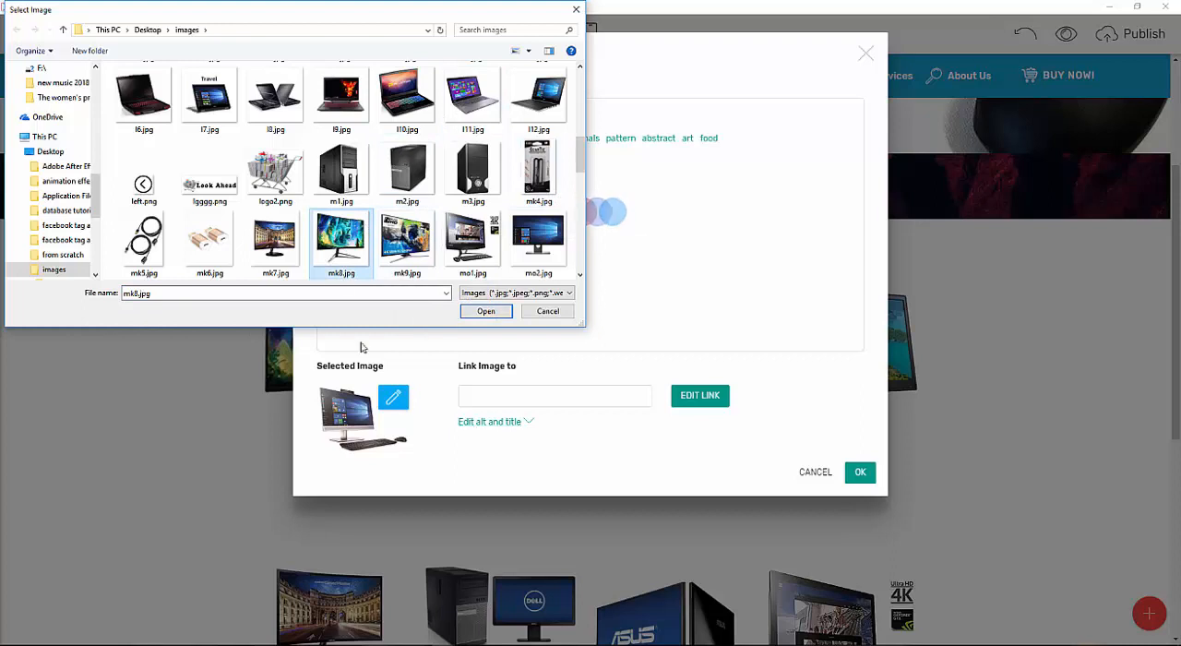
double_click(336, 237)
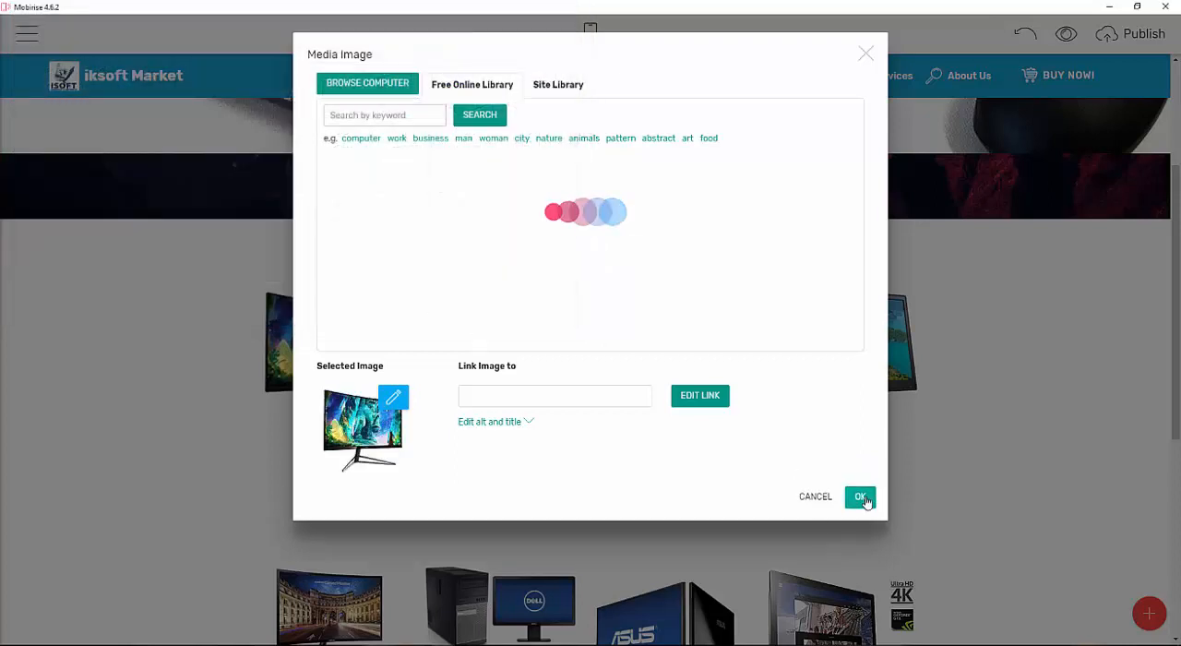
click(859, 498)
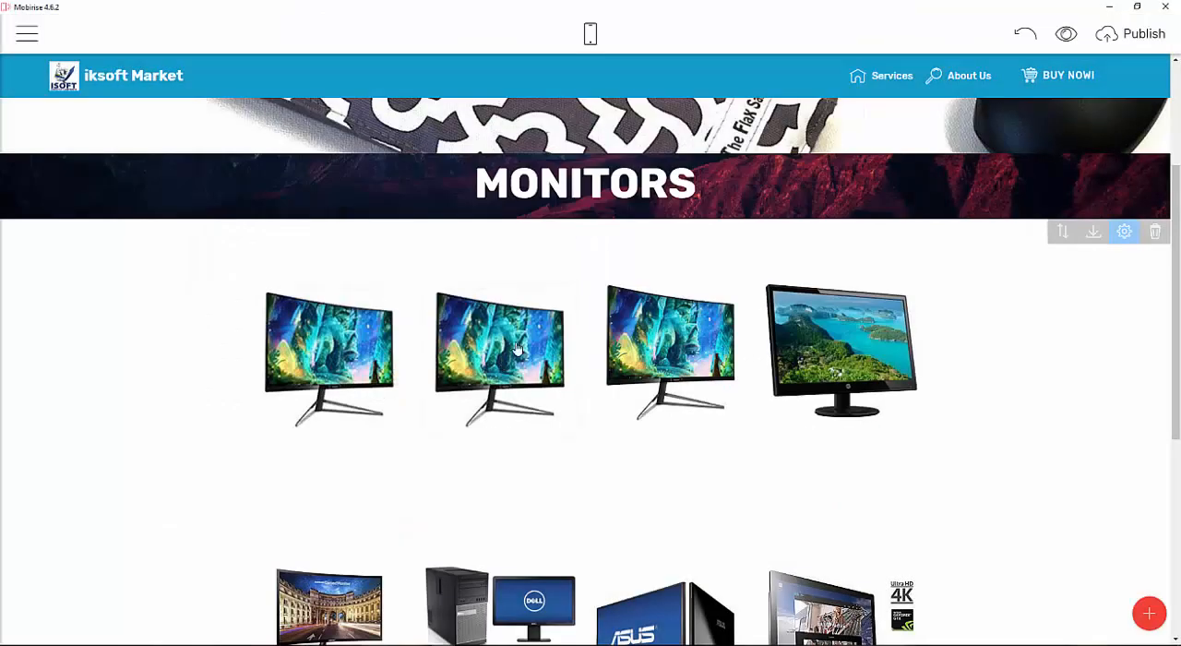
Replace the second MONITORS card image in the first row with mk9.jpg from the Desktop images folder.
click(497, 344)
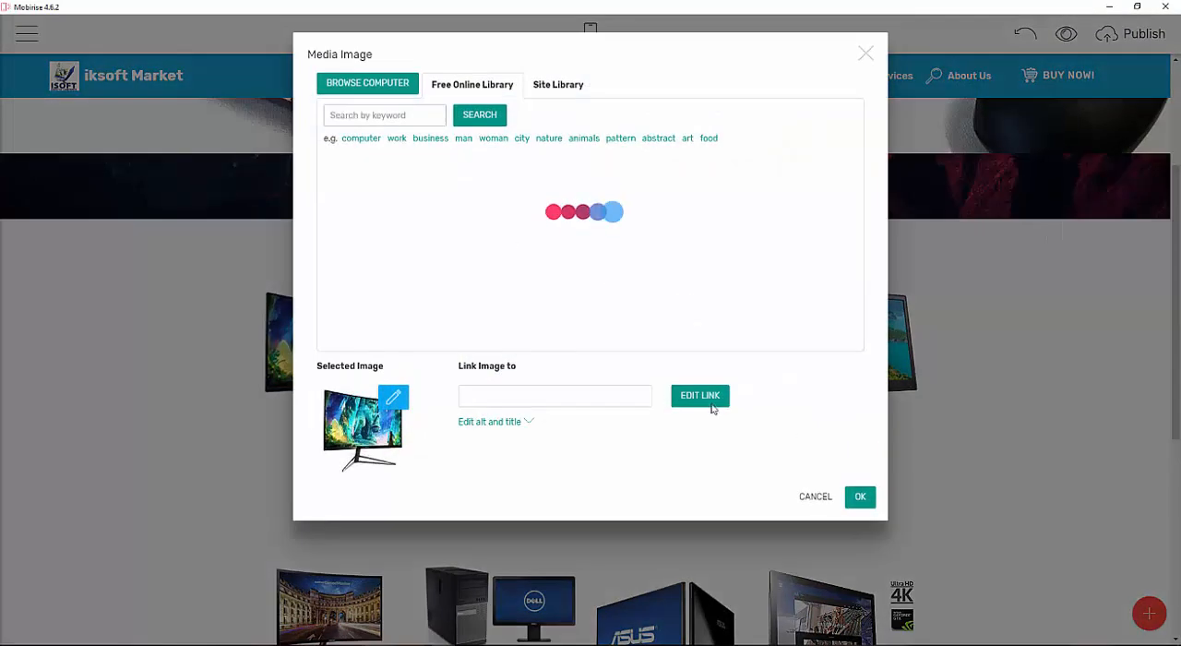
click(398, 90)
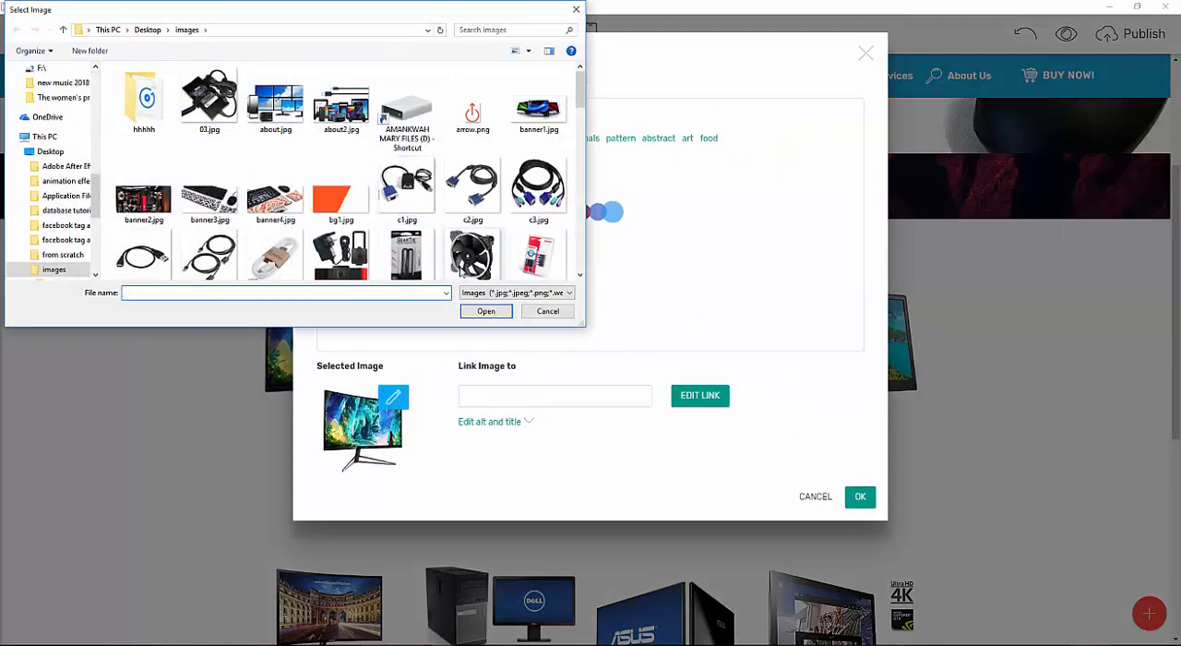
scroll(469, 206, down, 6)
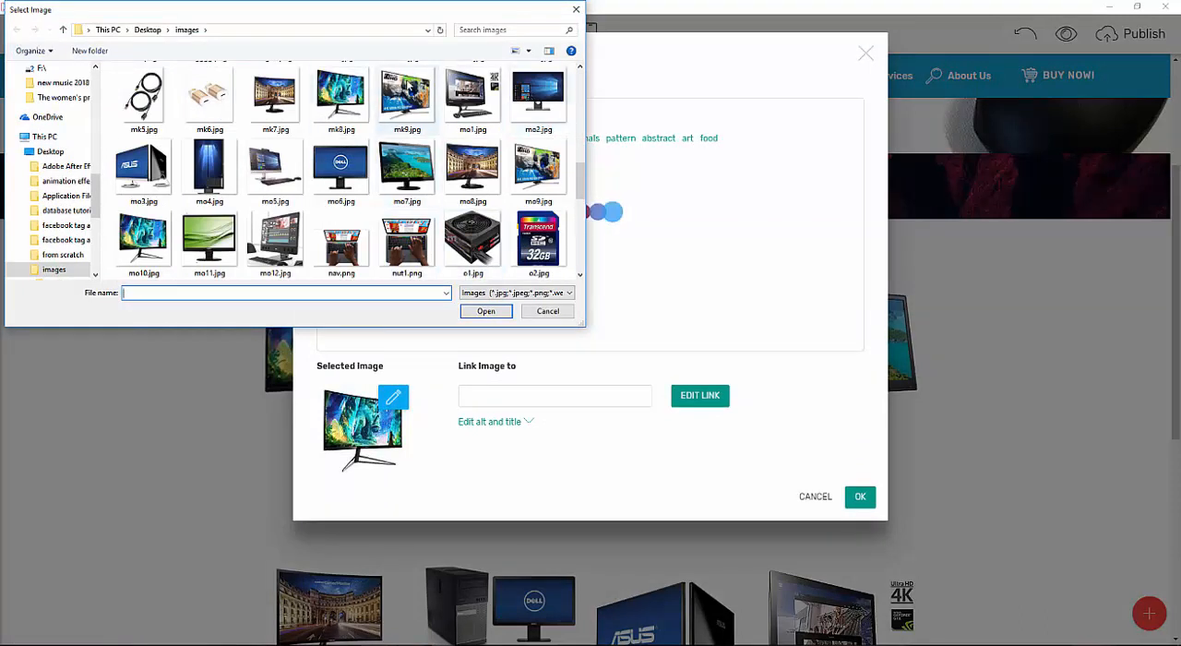
double_click(422, 98)
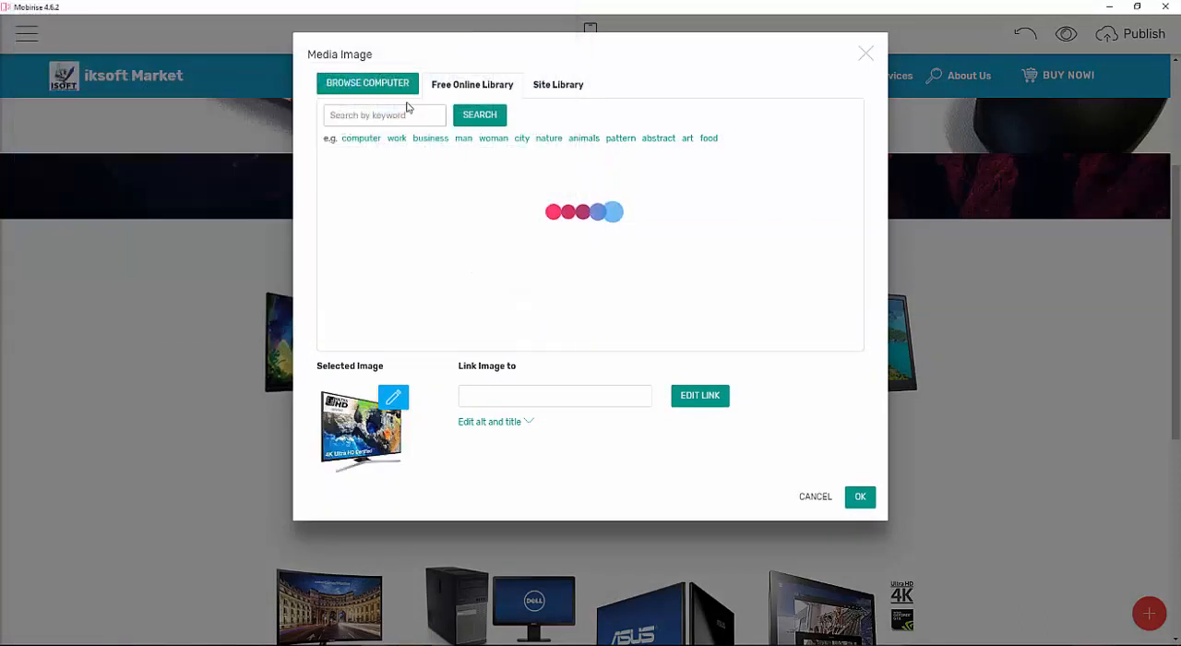
click(865, 497)
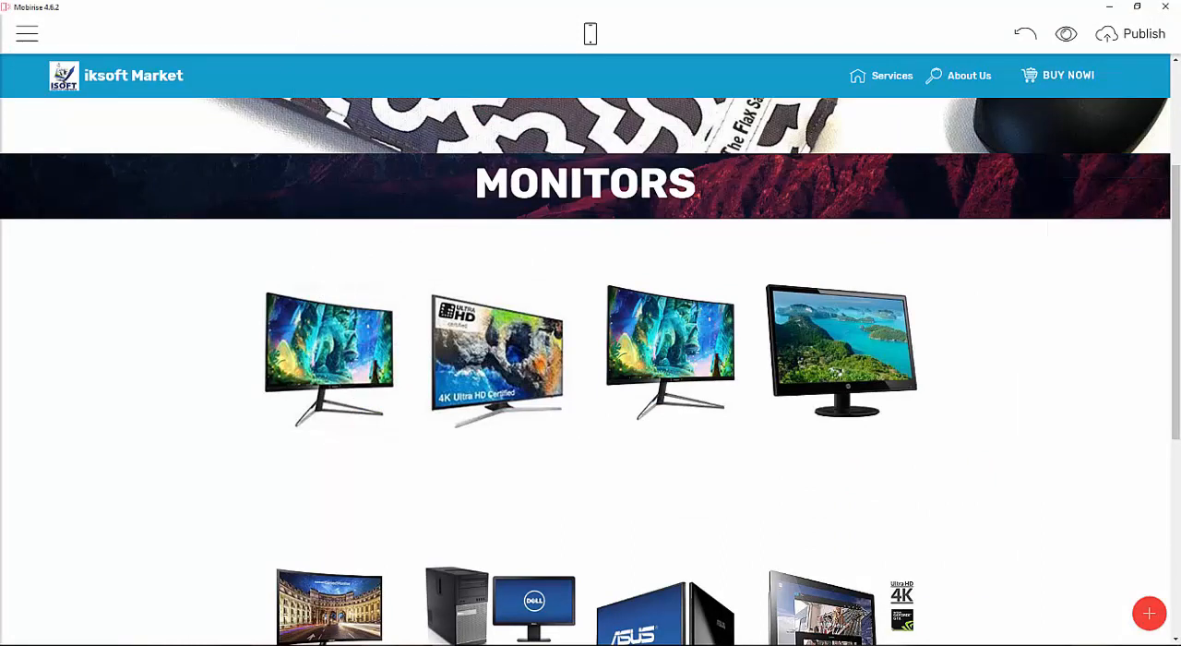
Replace the third card image in the first row with mk7.jpg from the Desktop images folder.
click(618, 333)
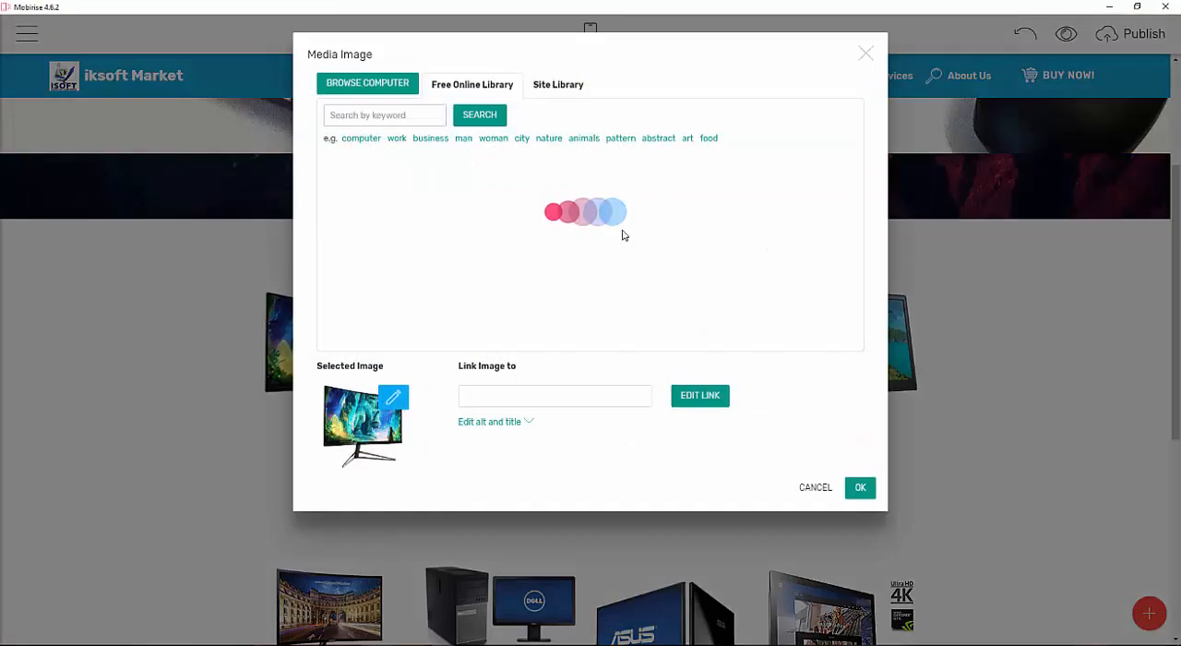
click(367, 83)
scroll(414, 185, down, 3)
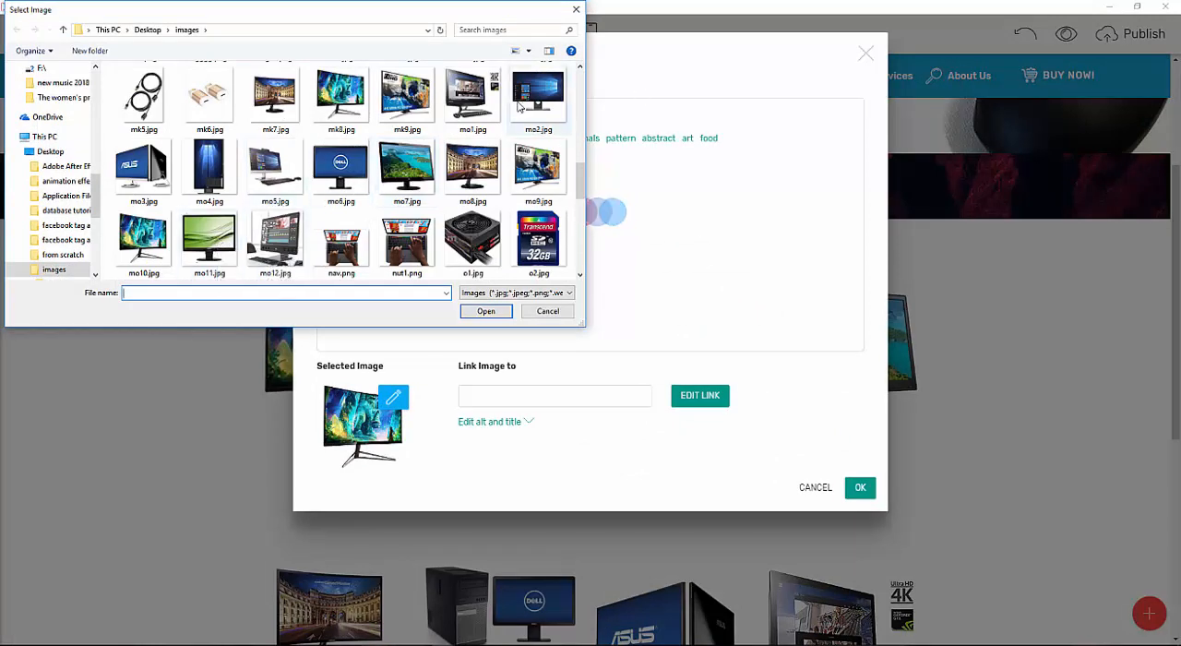
click(469, 85)
double_click(283, 102)
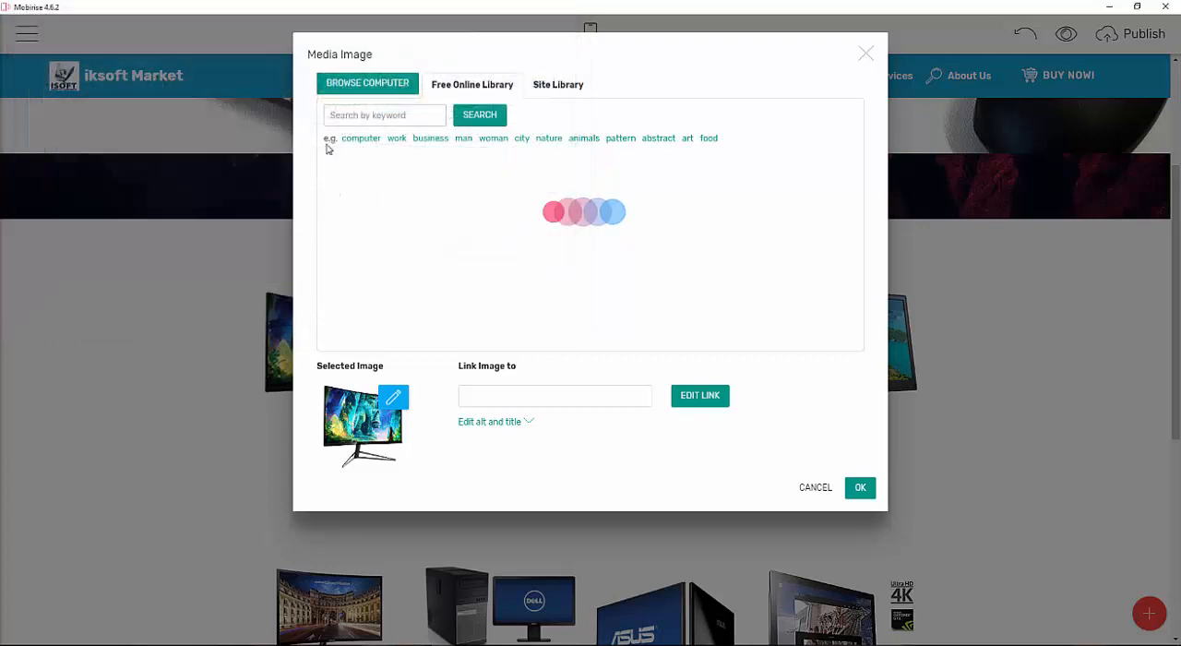
click(857, 510)
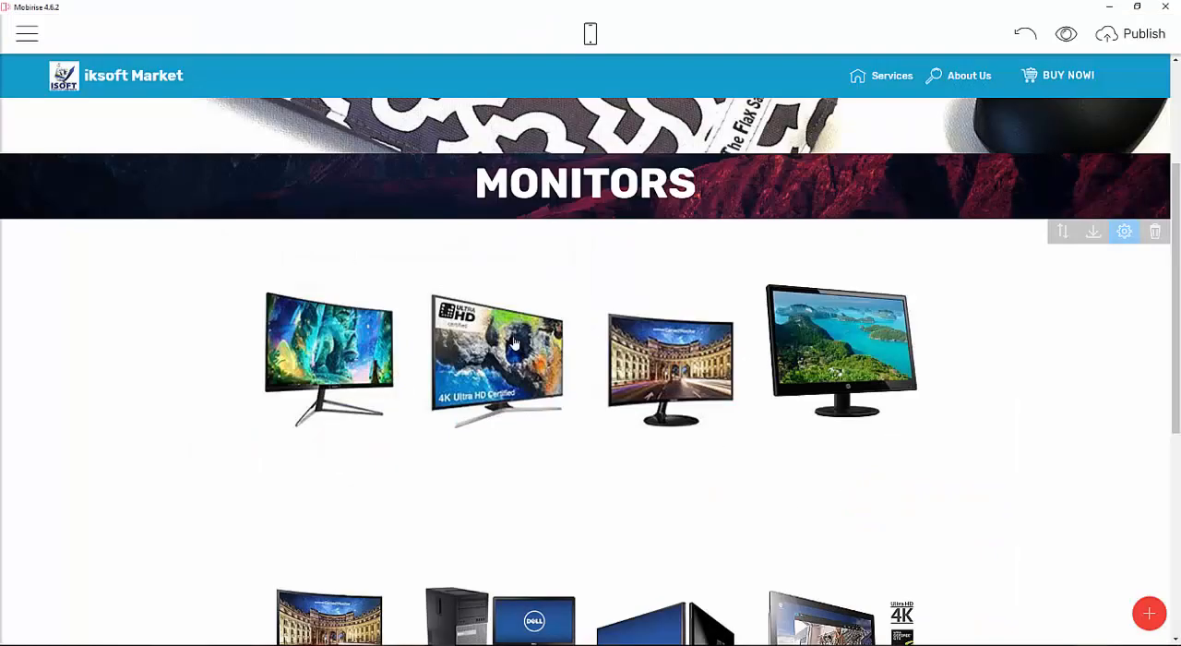
Replace the fourth card image in the first row with mo1.jpg from the Desktop images folder.
click(862, 349)
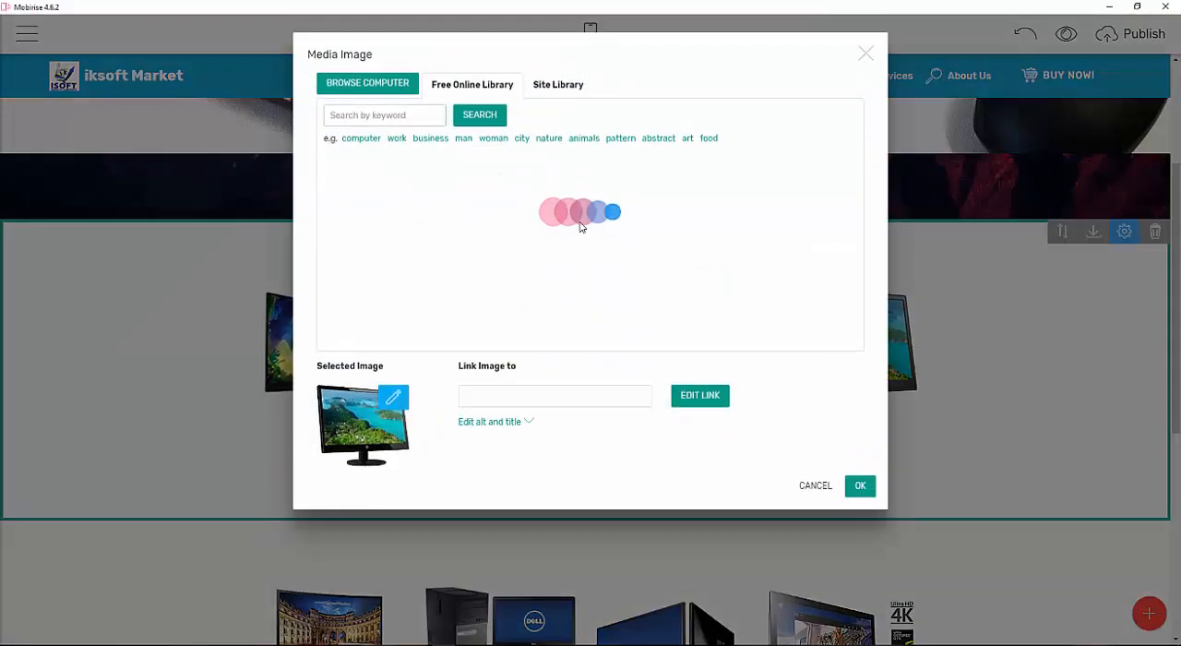
click(404, 92)
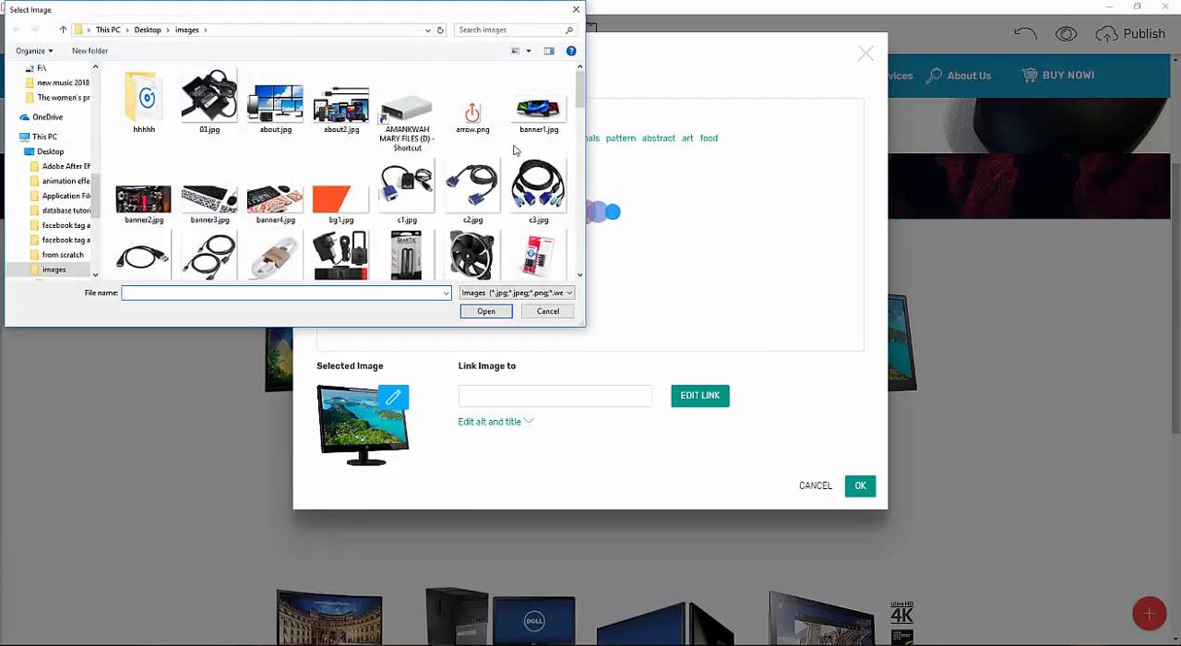
scroll(514, 150, down, 3)
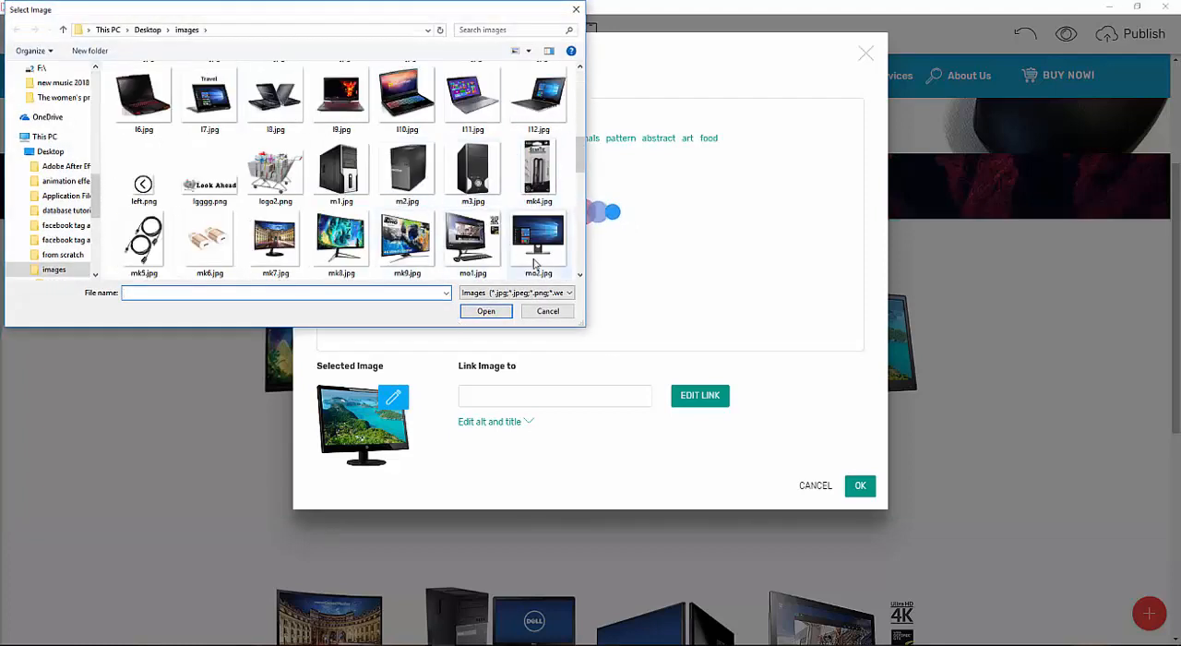
double_click(473, 241)
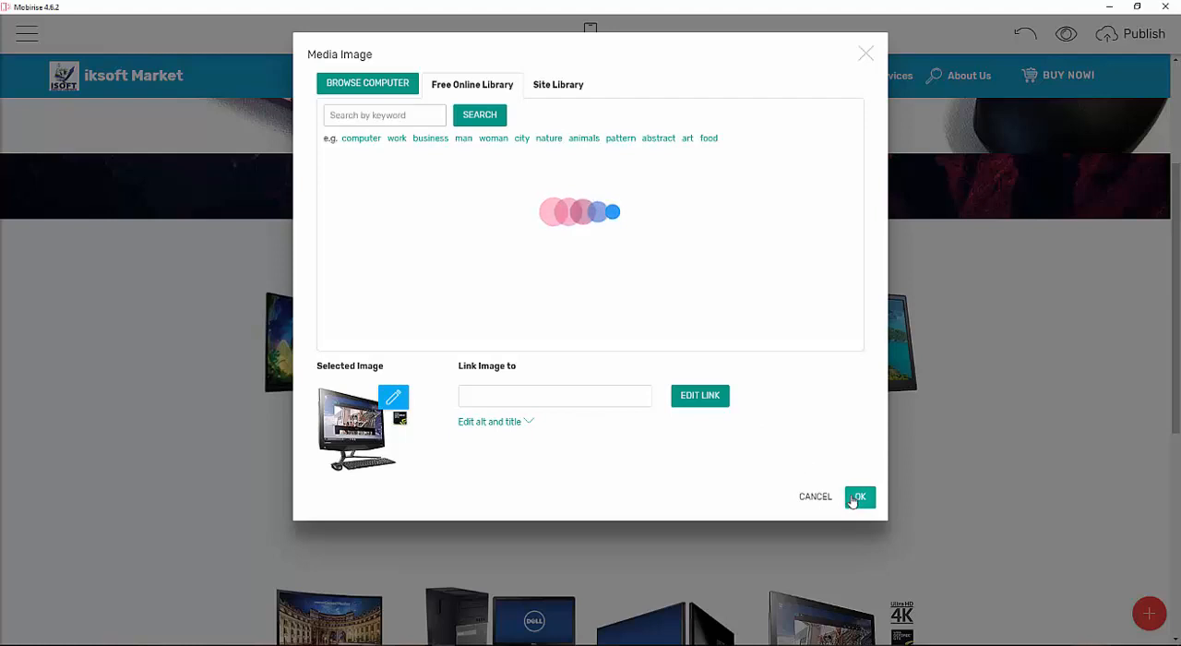
click(853, 501)
Replace the first card image in the second row of monitors with mo2.jpg from the images folder.
scroll(625, 441, down, 1)
click(337, 587)
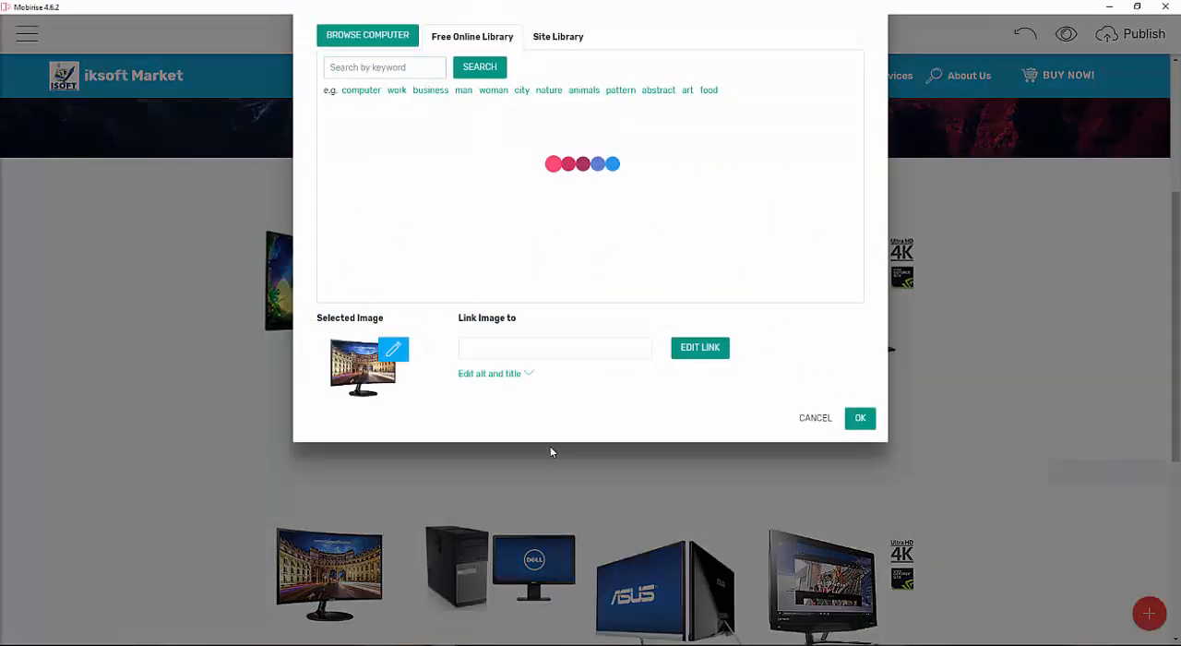
click(392, 91)
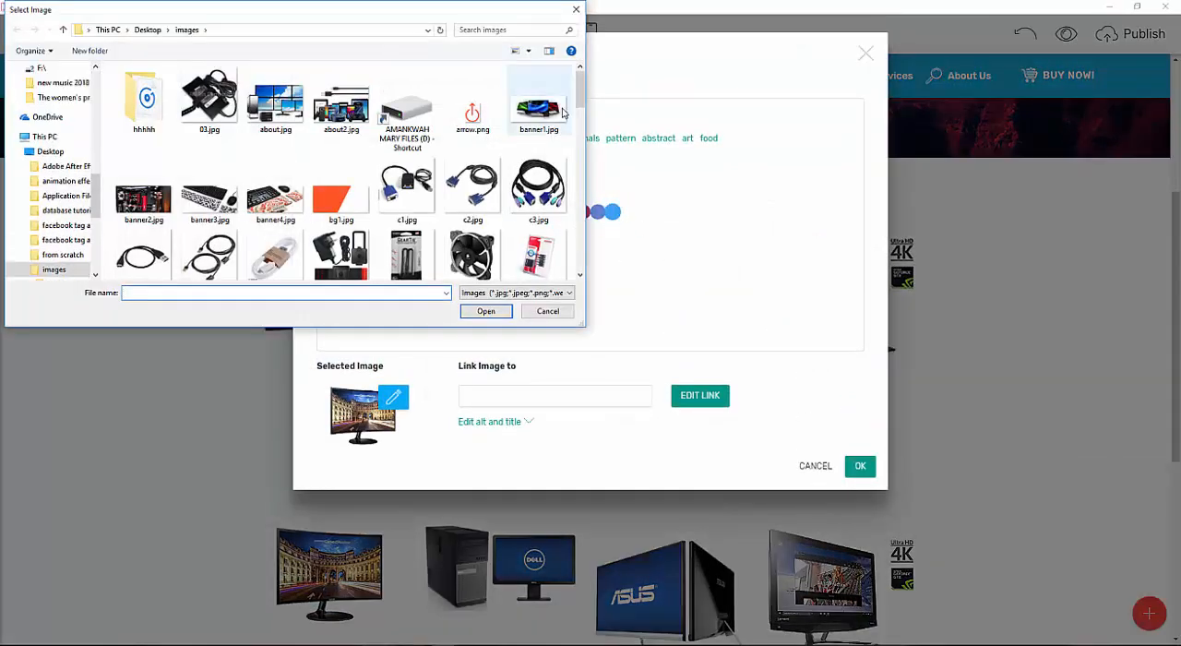
scroll(507, 185, down, 5)
scroll(507, 185, up, 2)
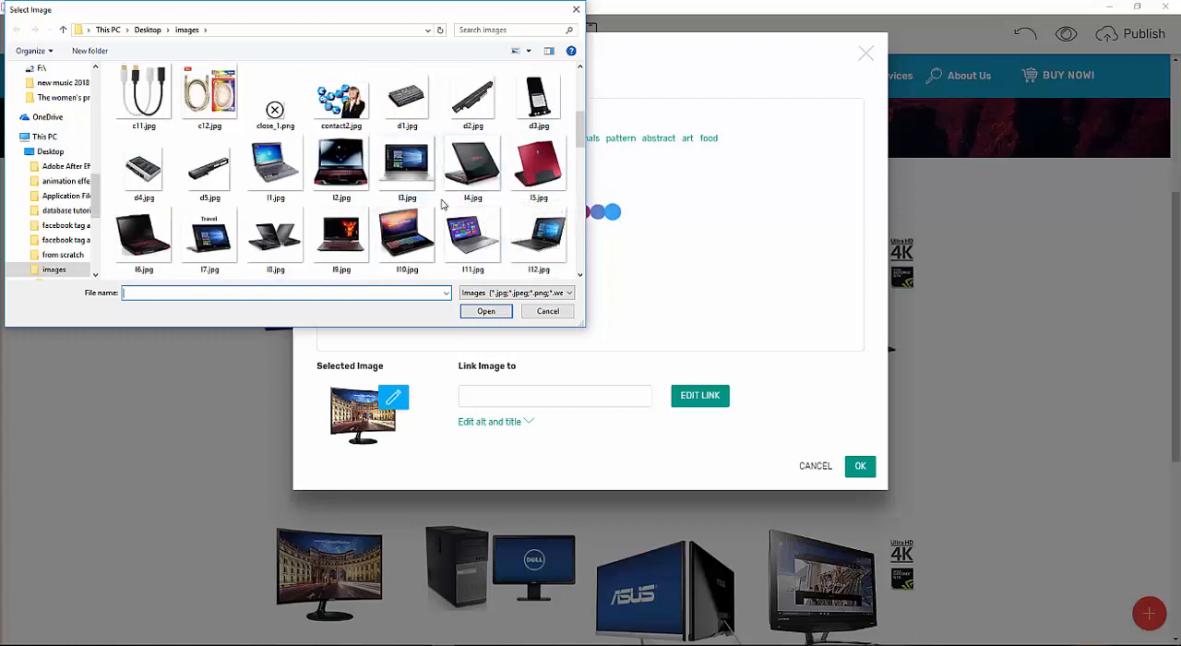
scroll(443, 204, down, 3)
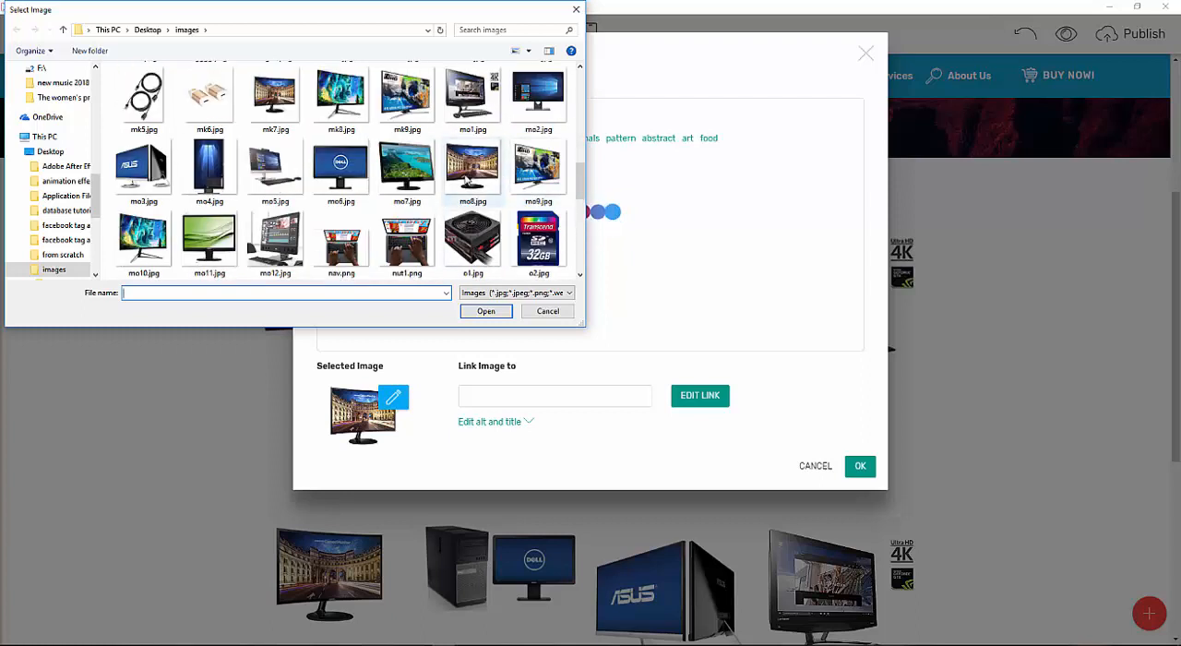
double_click(537, 97)
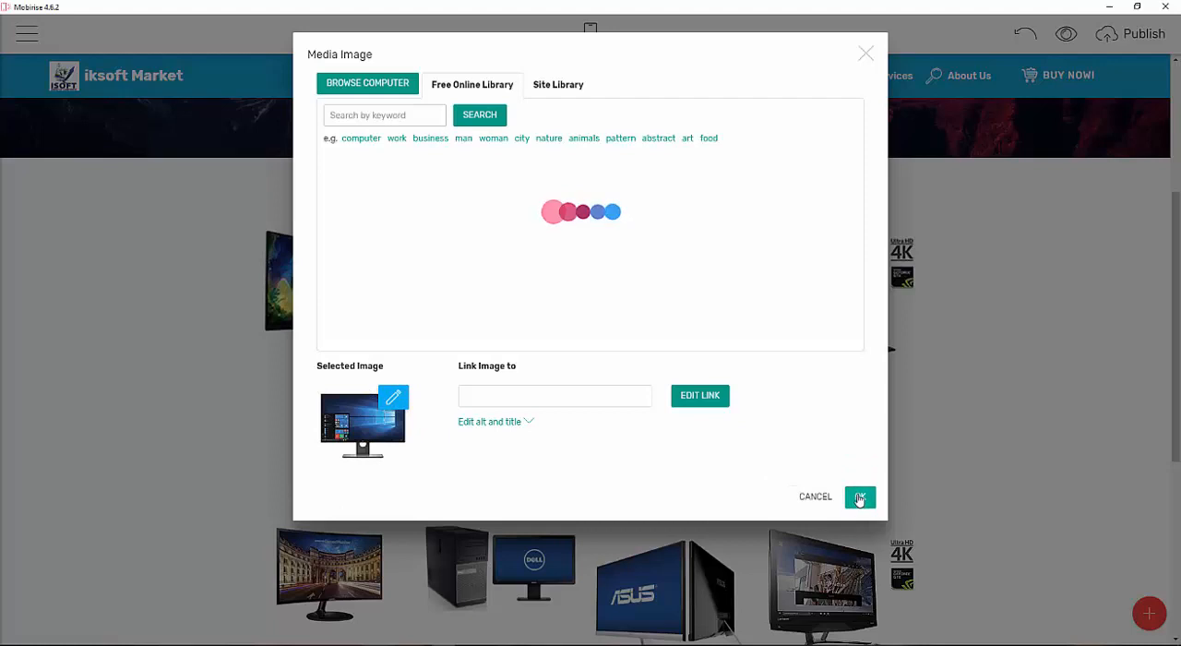
click(858, 498)
Replace the second card image in the second row with mo3.jpg from the images folder.
scroll(451, 457, down, 2)
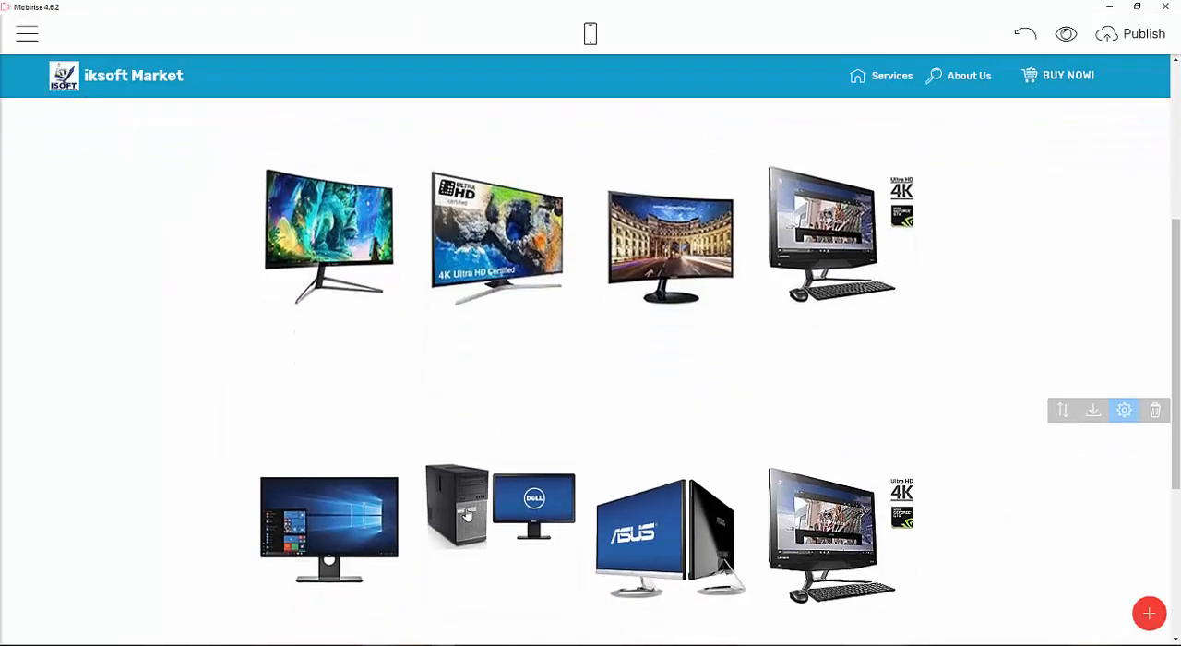
click(468, 513)
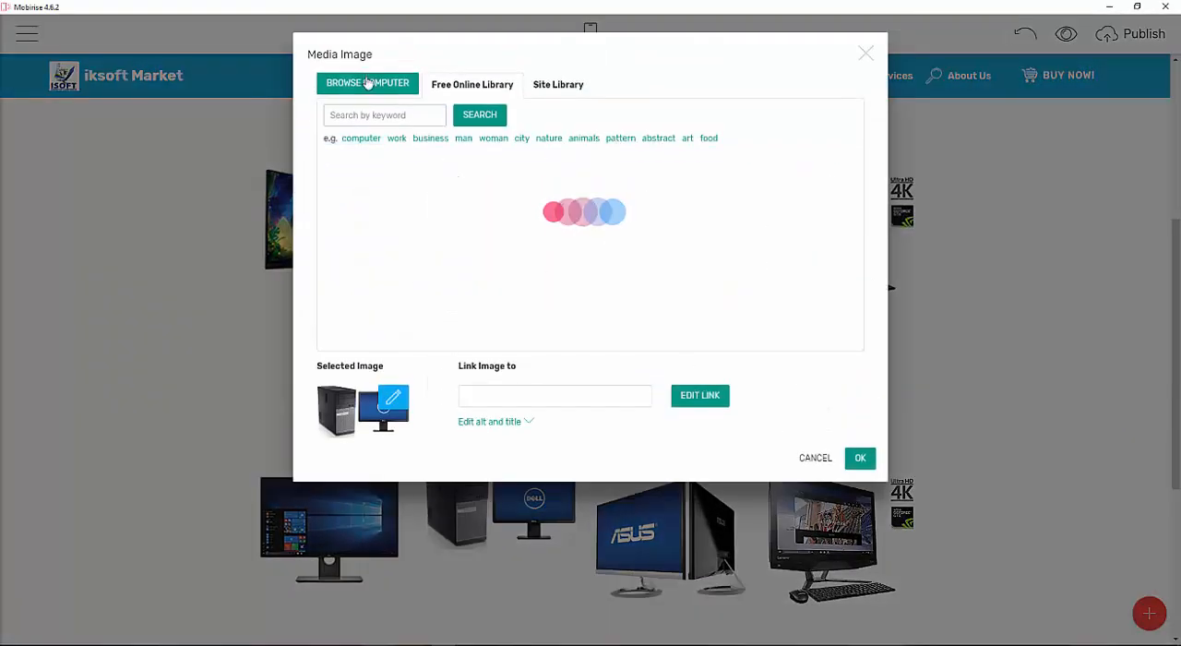
click(367, 83)
scroll(445, 199, down, 6)
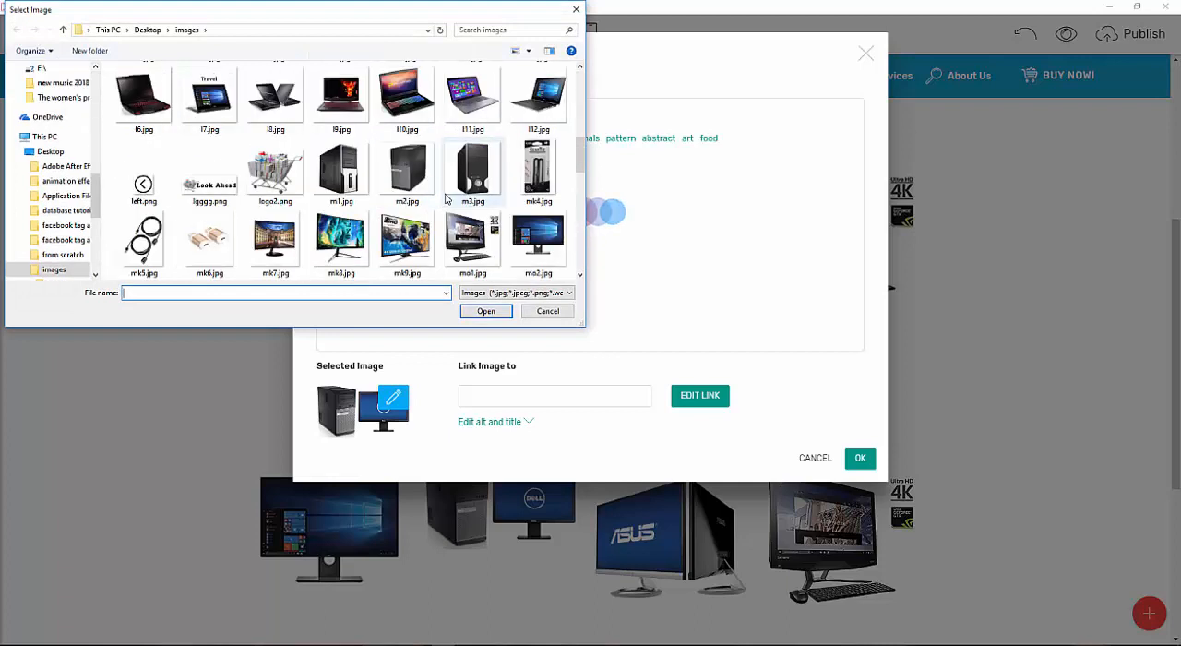
scroll(445, 198, down, 2)
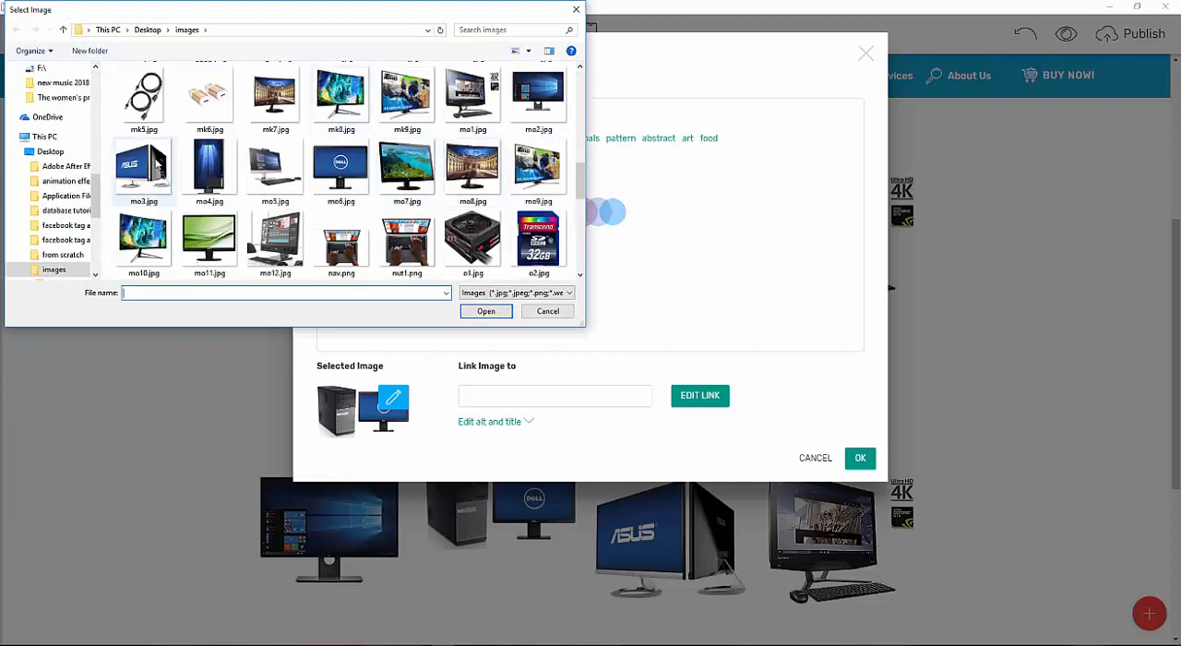
double_click(157, 164)
click(857, 498)
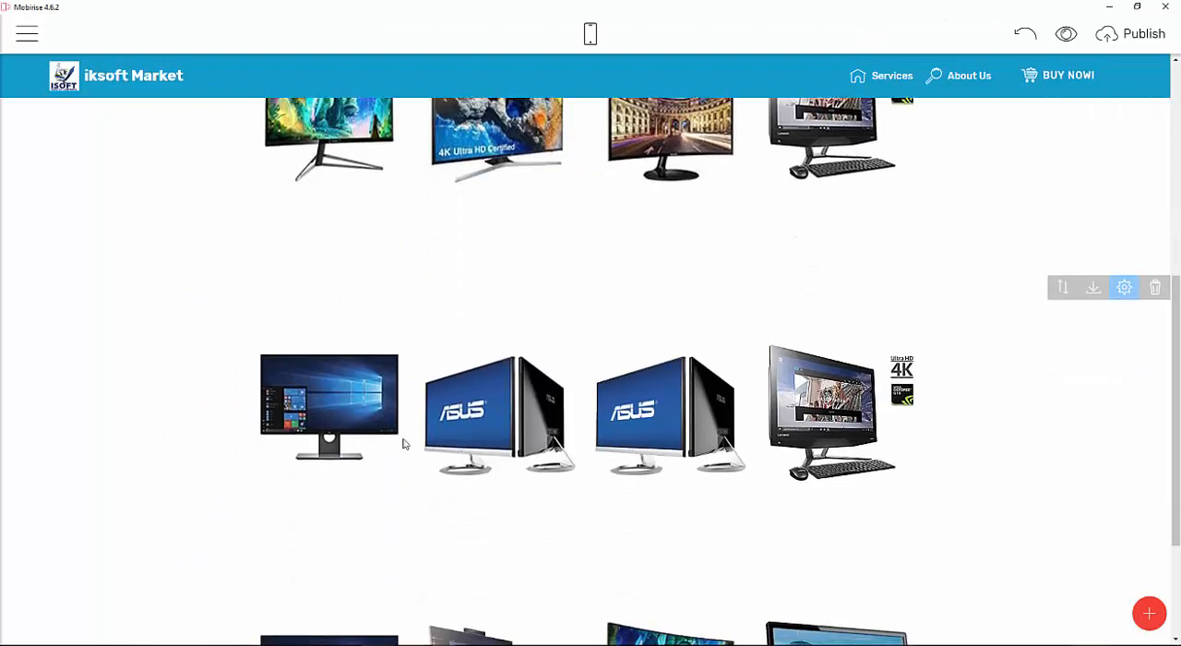
Replace the third card image in the second row with mo4.jpg from the images folder.
click(676, 410)
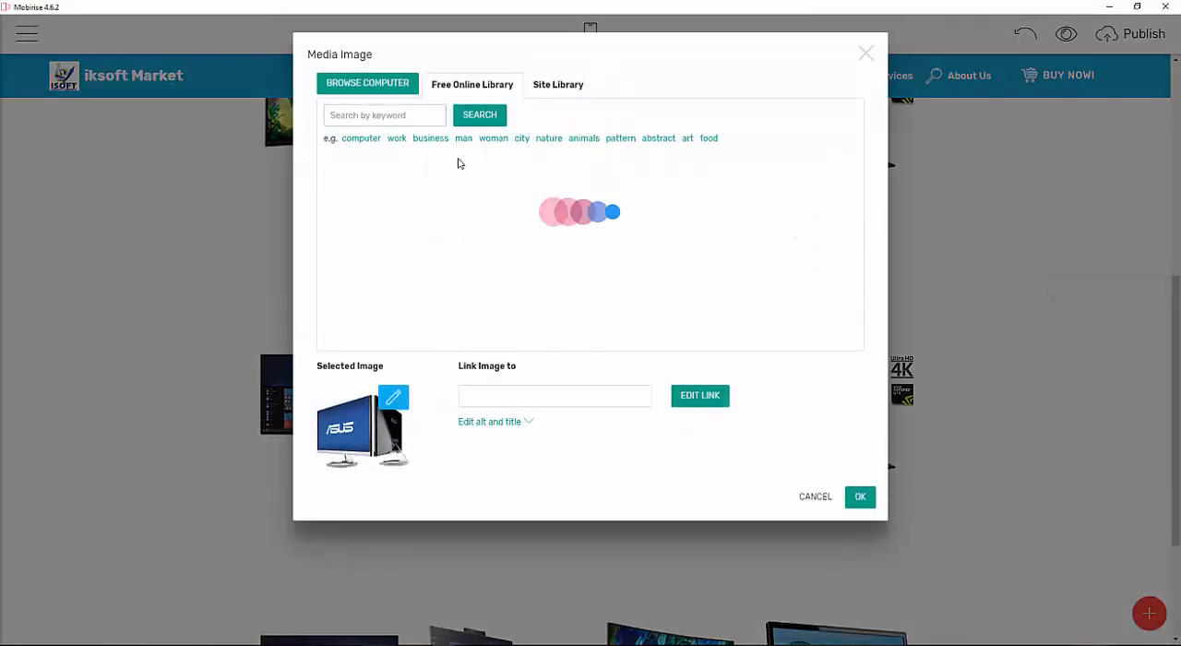
click(351, 84)
scroll(512, 169, down, 5)
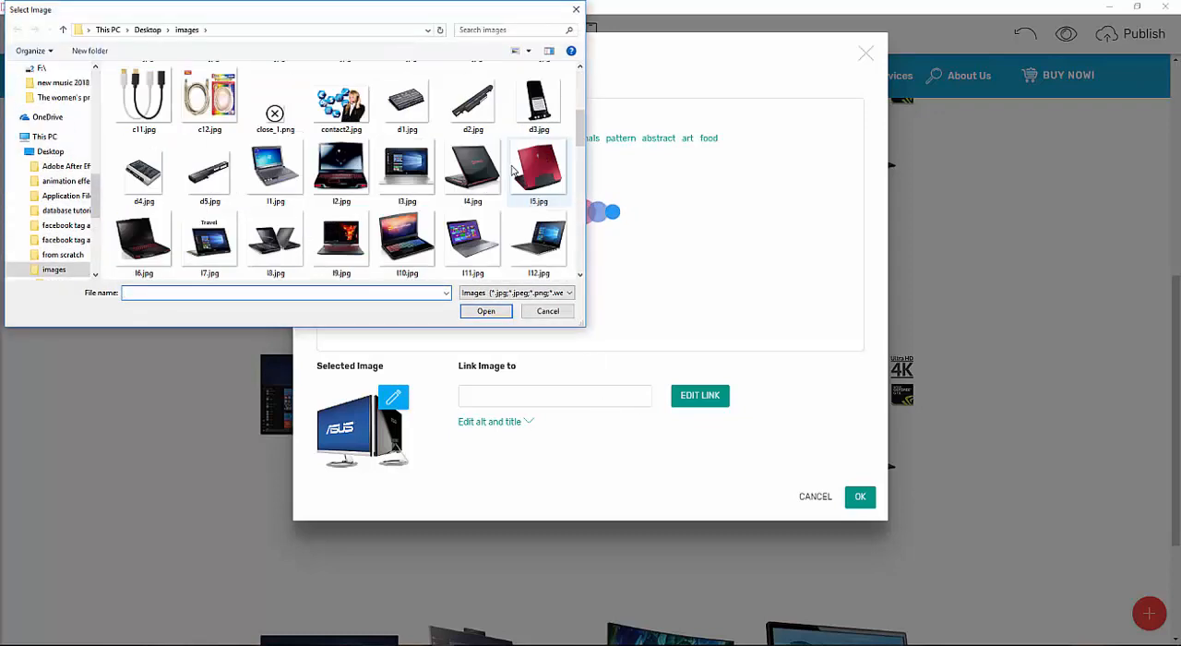
scroll(434, 212, down, 2)
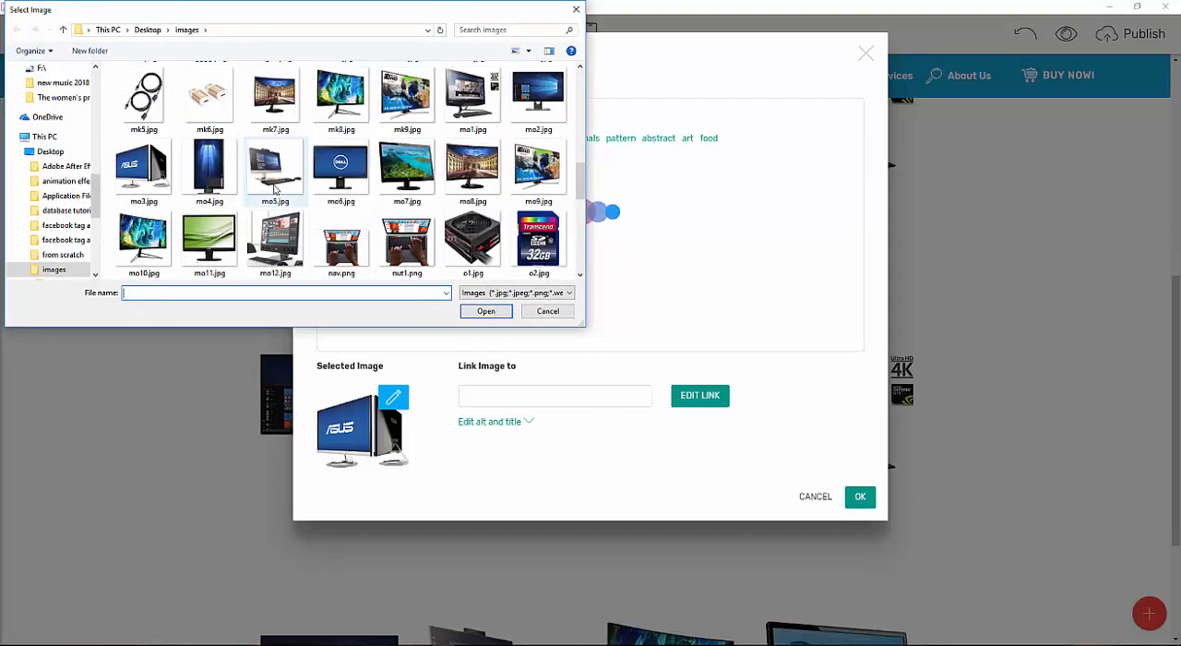
double_click(210, 170)
click(861, 497)
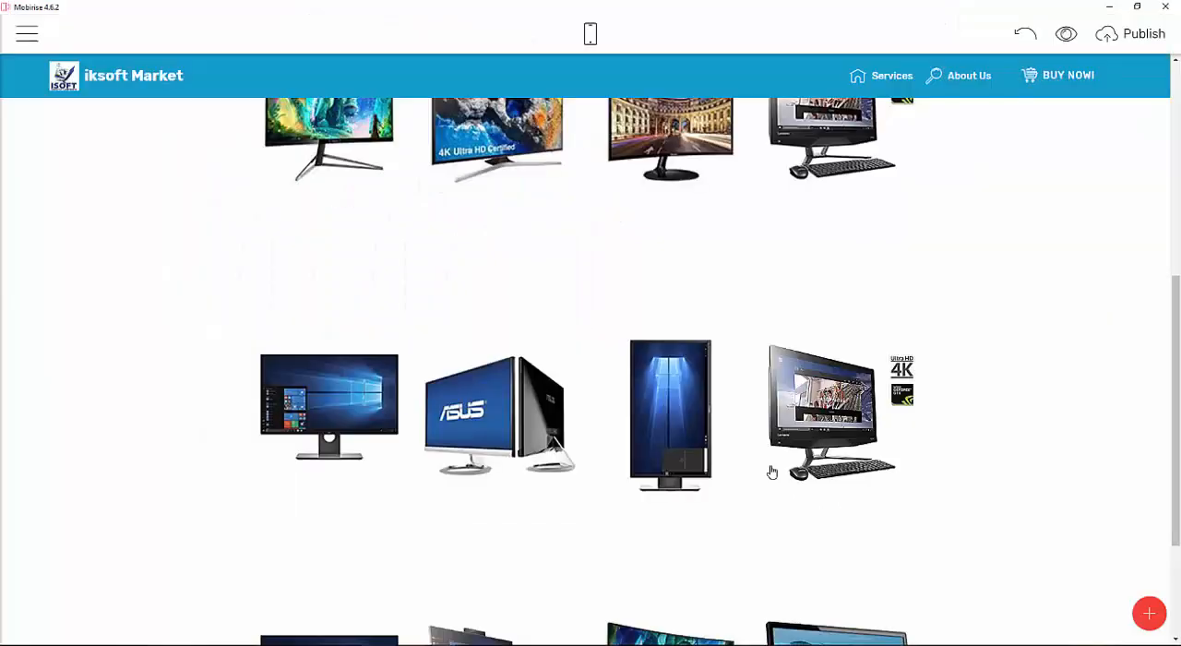
Replace the fourth card image in the second row with mo5.jpg from the images folder.
click(807, 414)
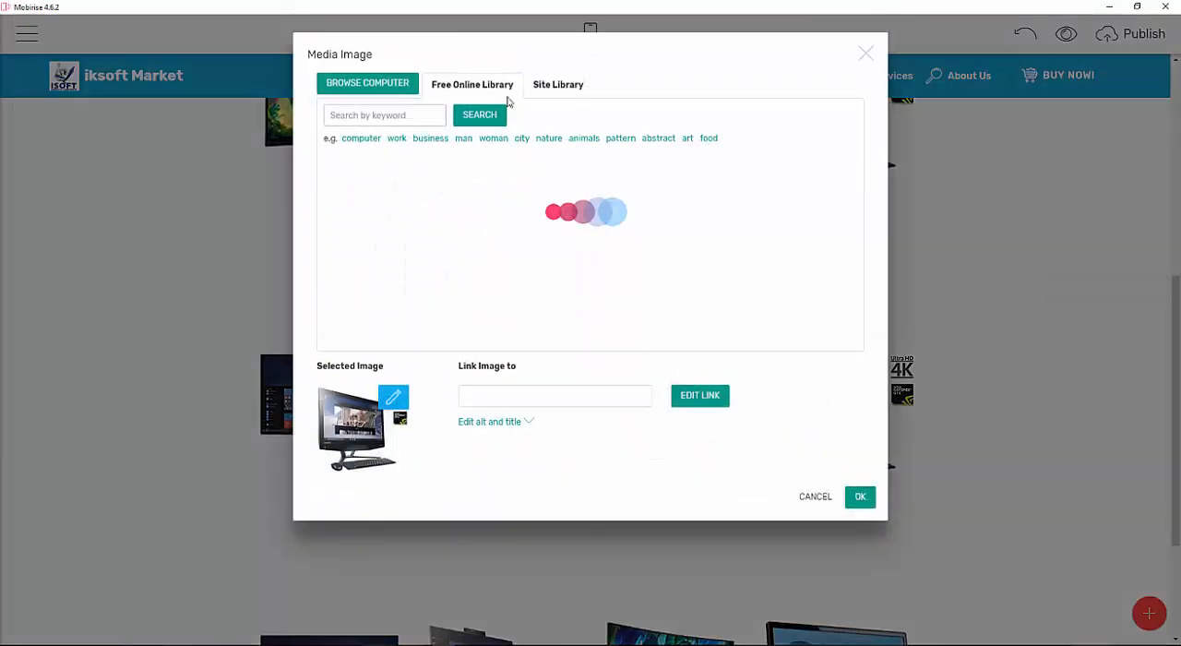
click(396, 85)
scroll(427, 212, down, 3)
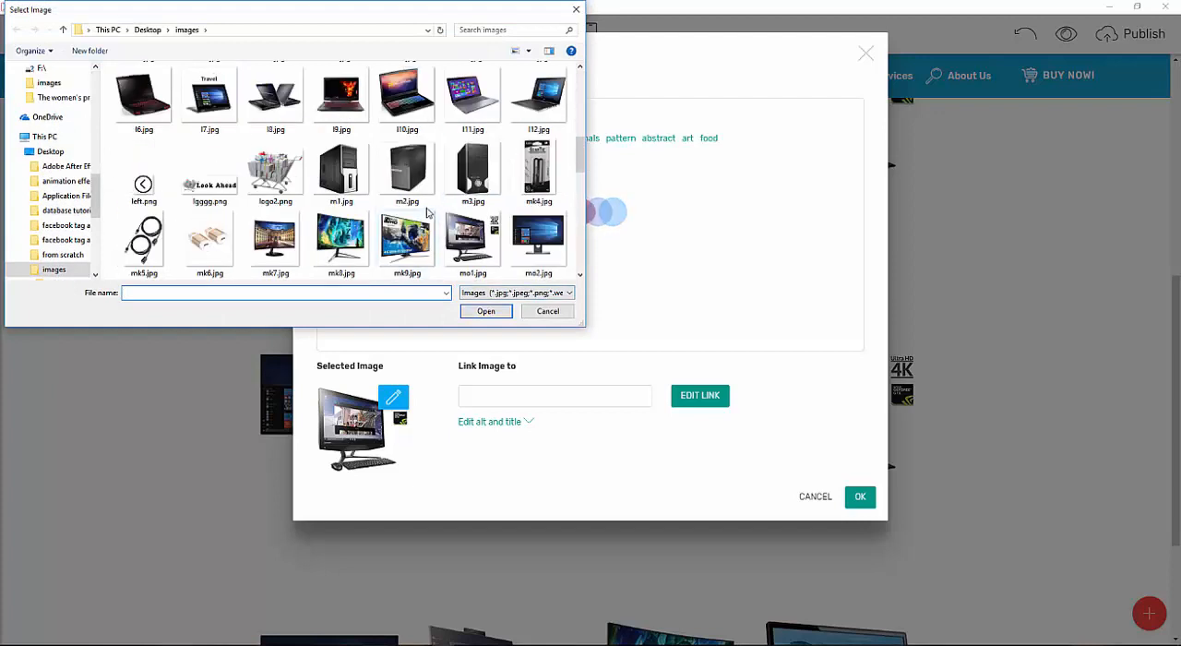
scroll(417, 268, down, 2)
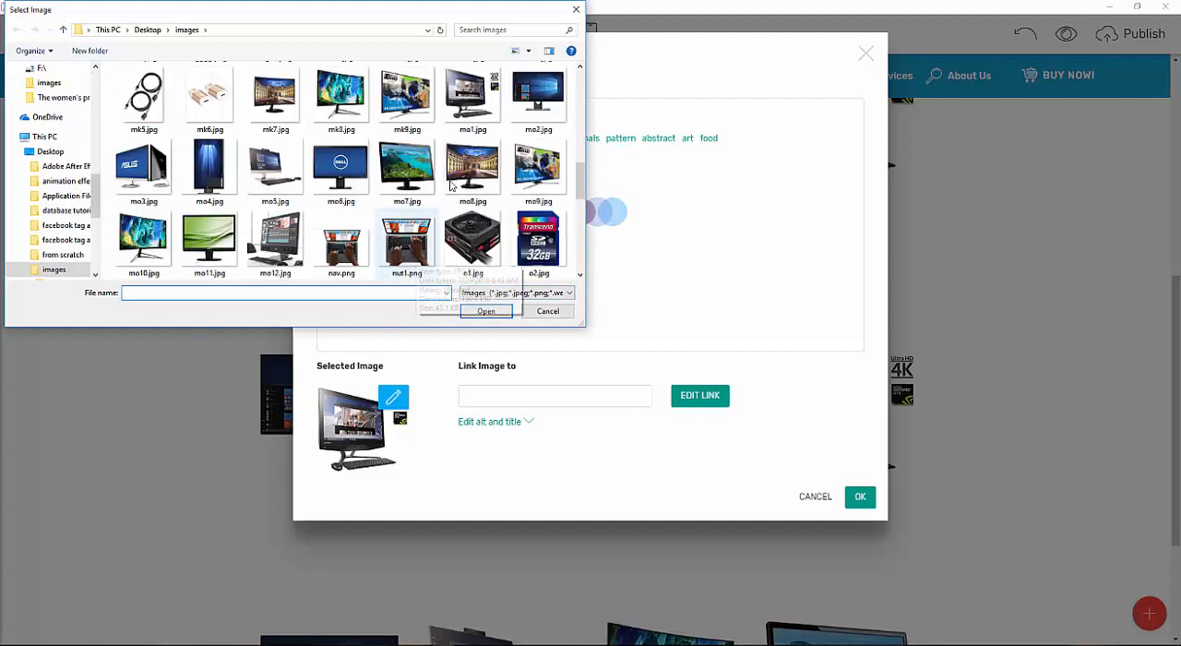
double_click(271, 173)
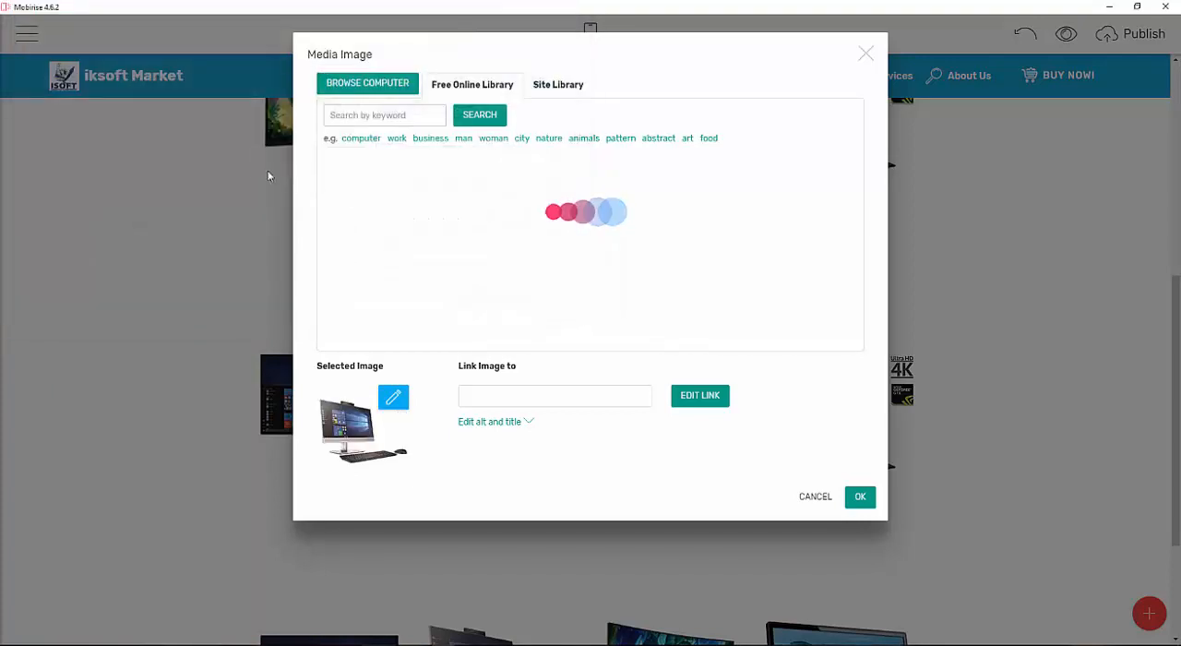
click(871, 504)
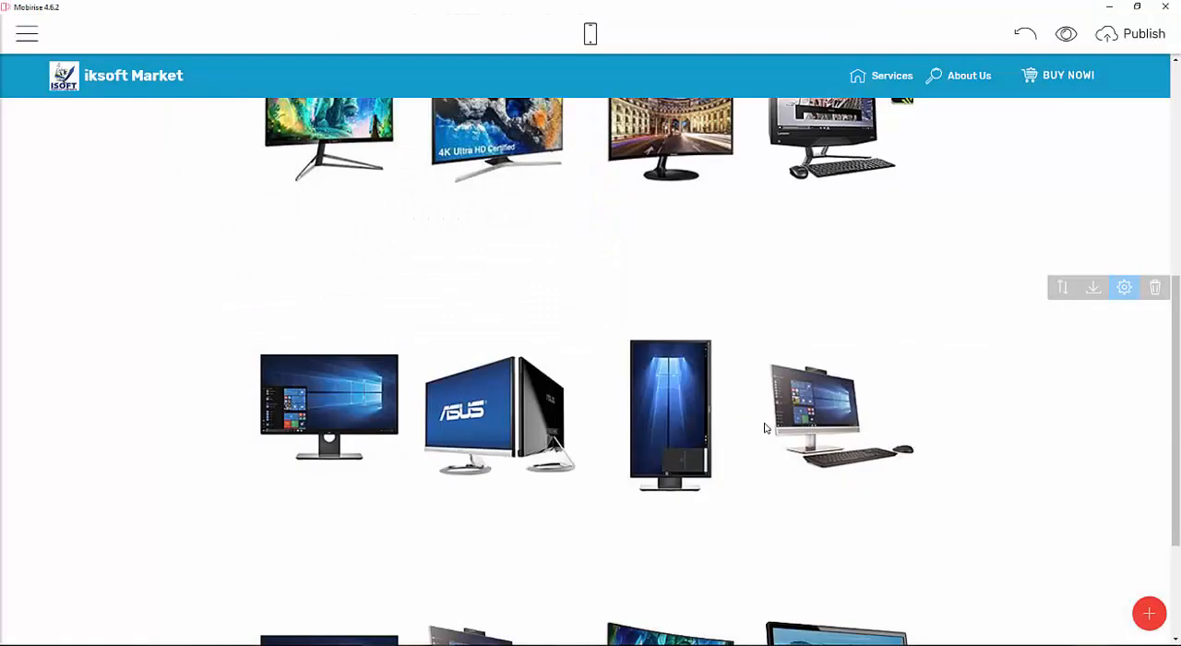
Replace the first card image in the third row of monitors with mo6.jpg from the images folder.
scroll(539, 420, down, 3)
click(358, 508)
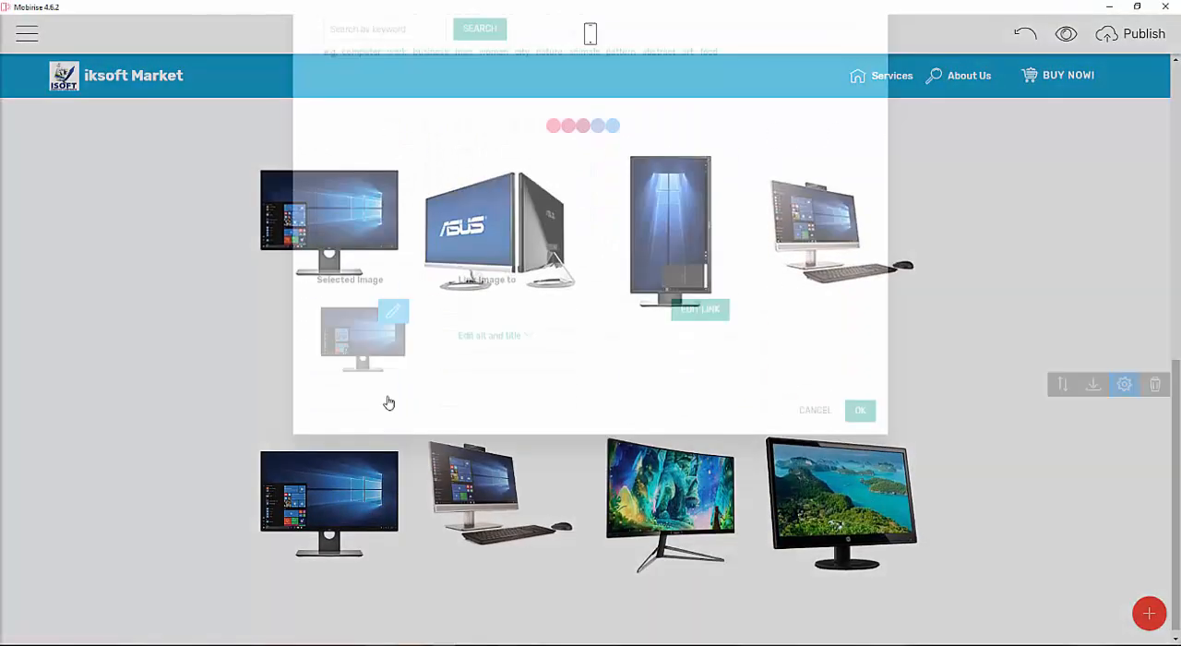
click(394, 99)
scroll(378, 196, down, 6)
double_click(341, 168)
click(859, 497)
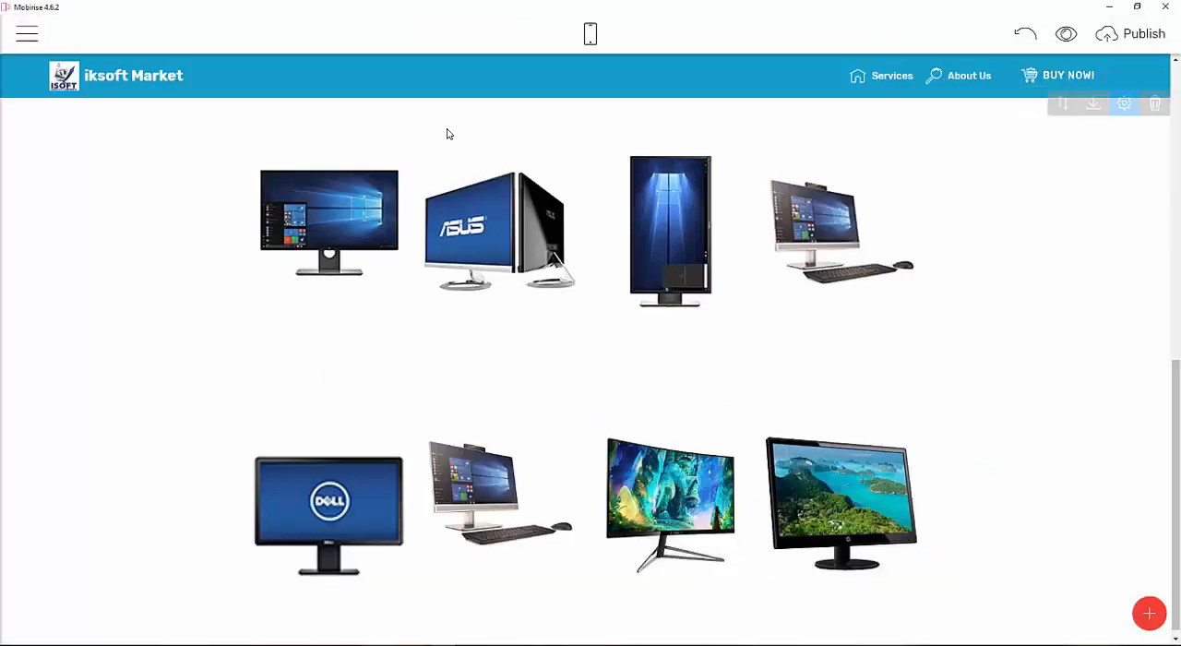
Replace the second card image in the third row with mo7.jpg from the images folder.
click(493, 519)
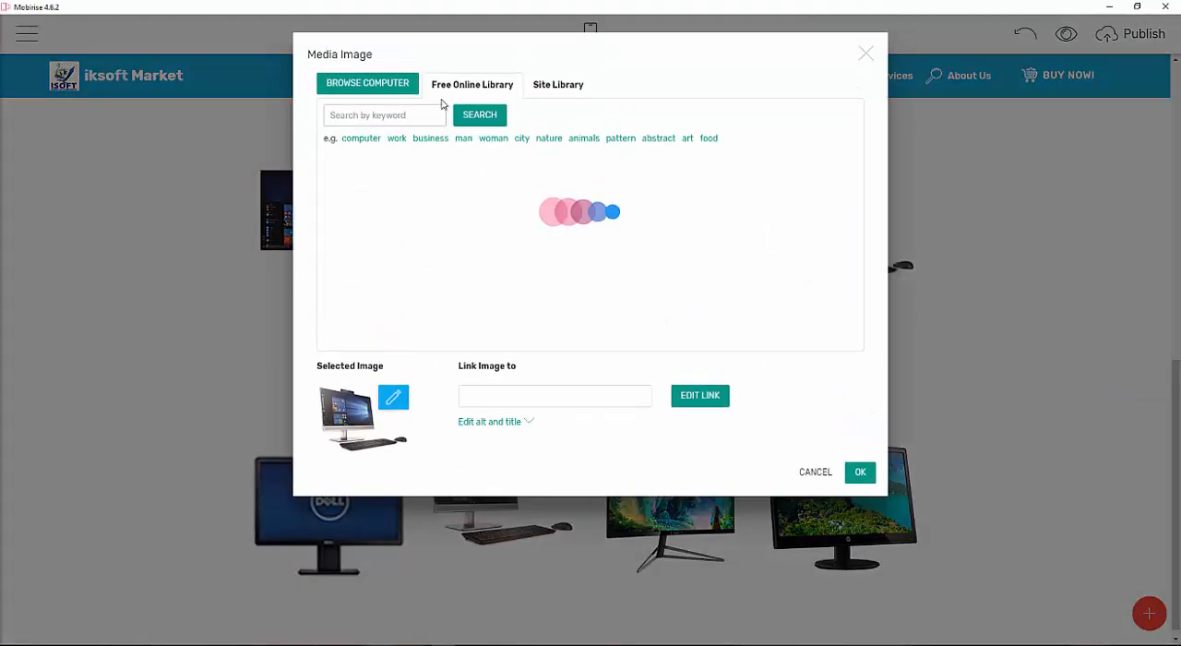
click(367, 84)
scroll(512, 161, down, 4)
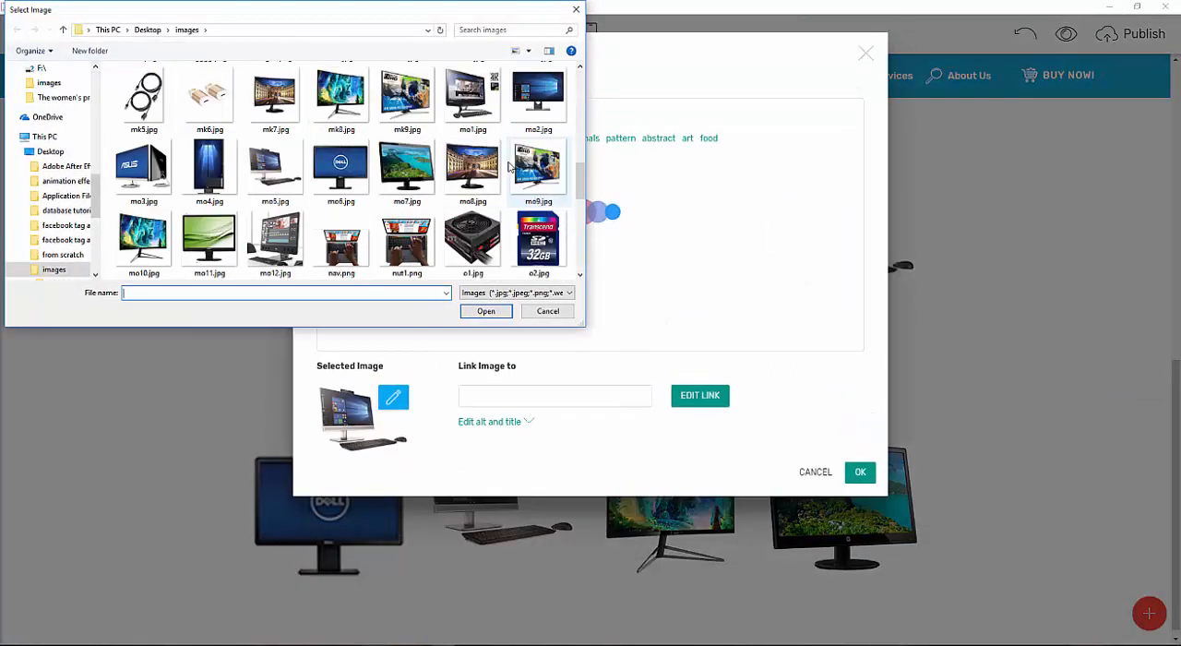
double_click(403, 172)
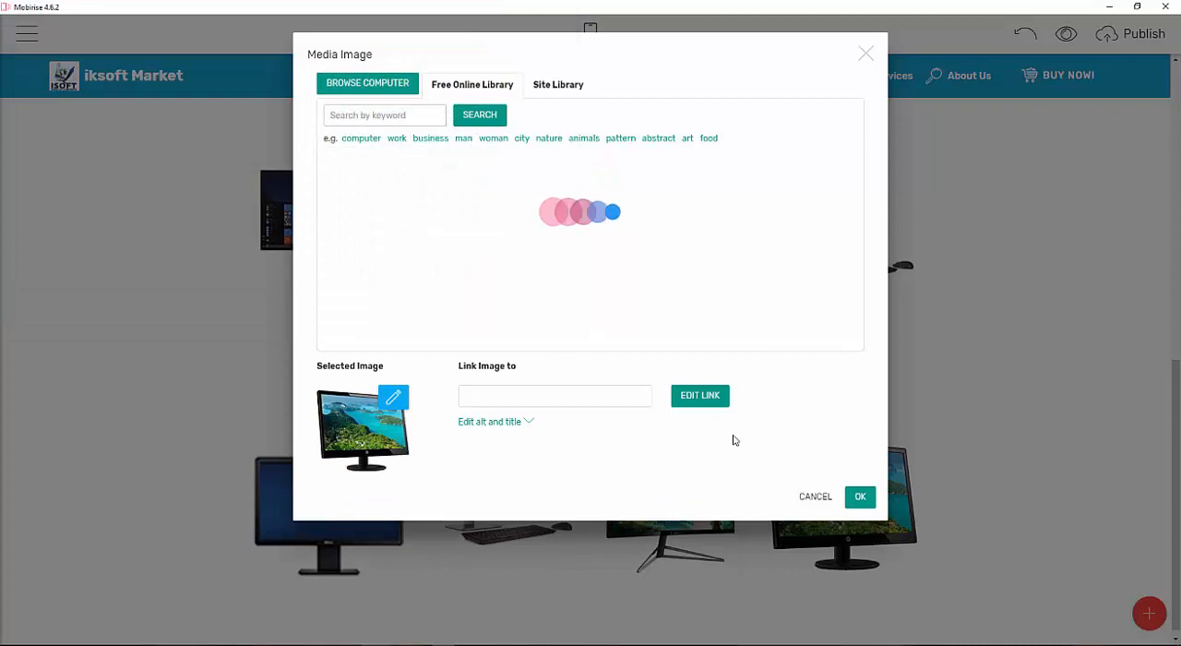
click(860, 498)
Replace the third card image in the third row with mo8.jpg from the images folder.
click(646, 522)
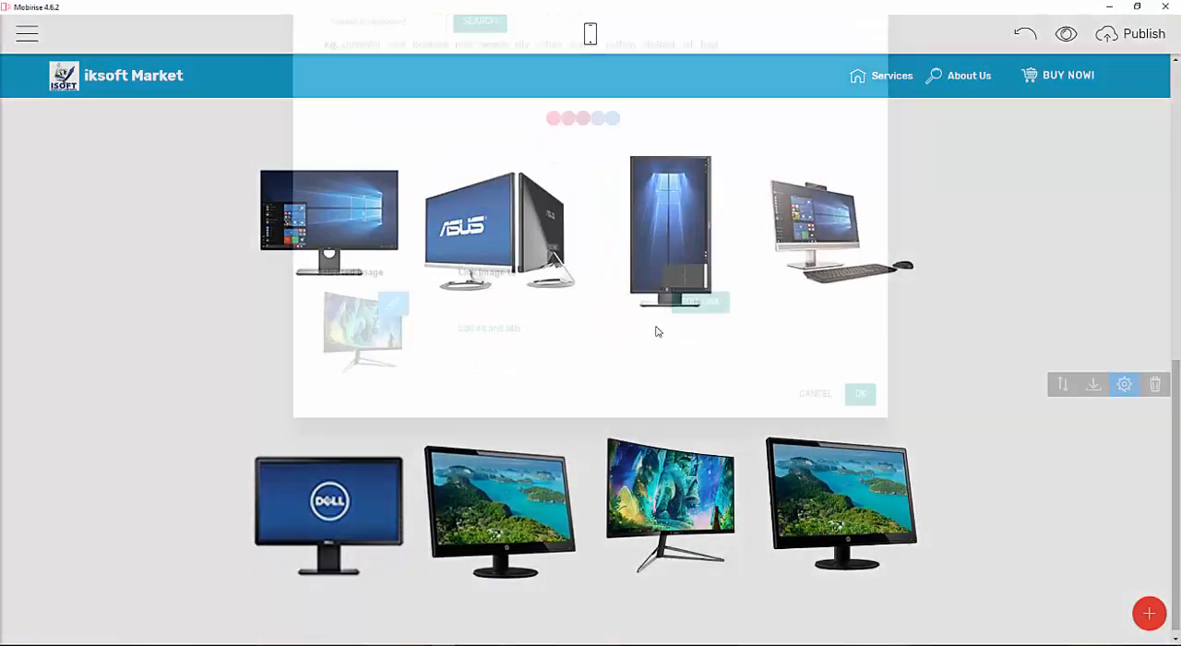
click(397, 81)
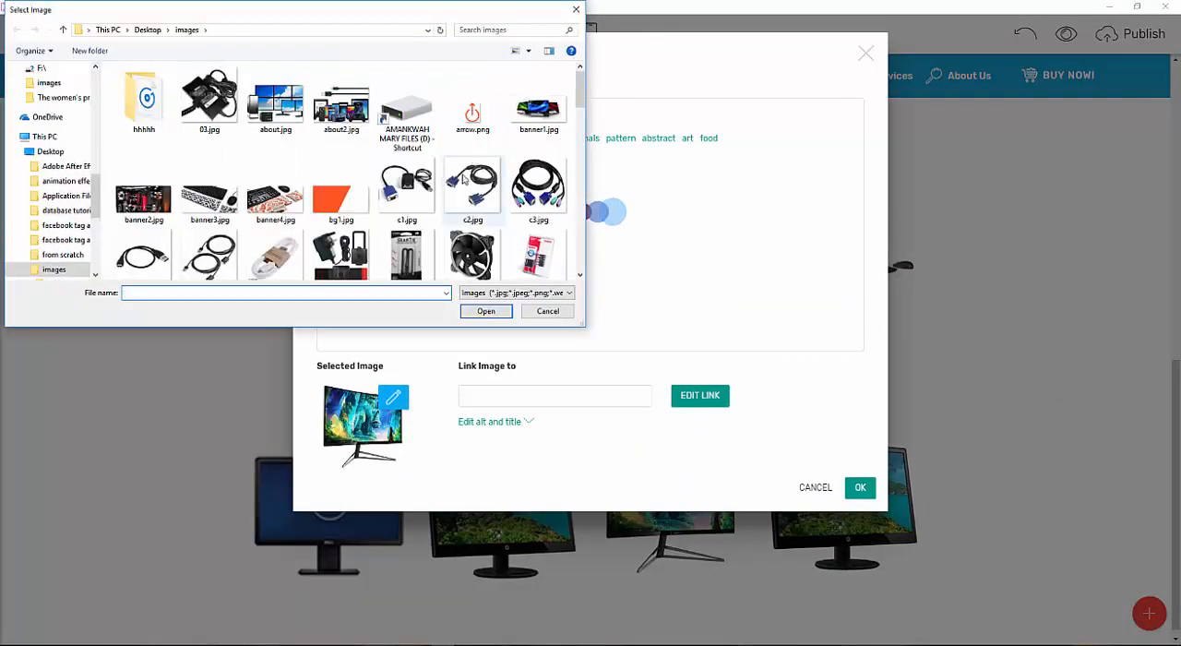
scroll(472, 175, down, 2)
scroll(379, 221, down, 8)
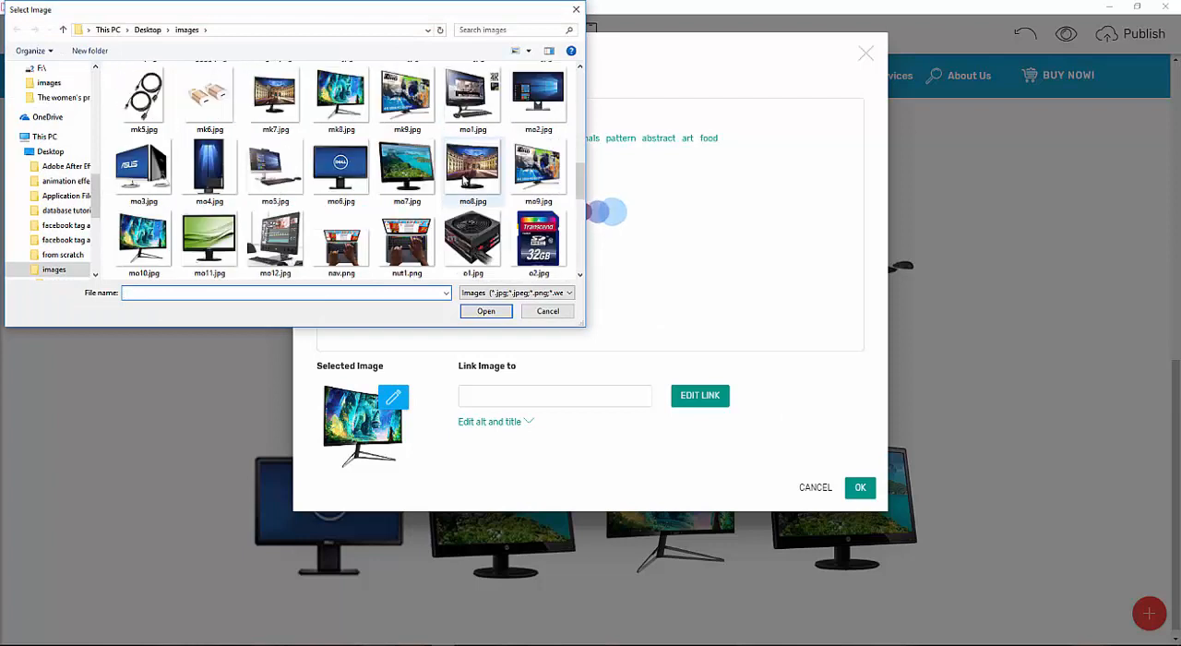
double_click(476, 175)
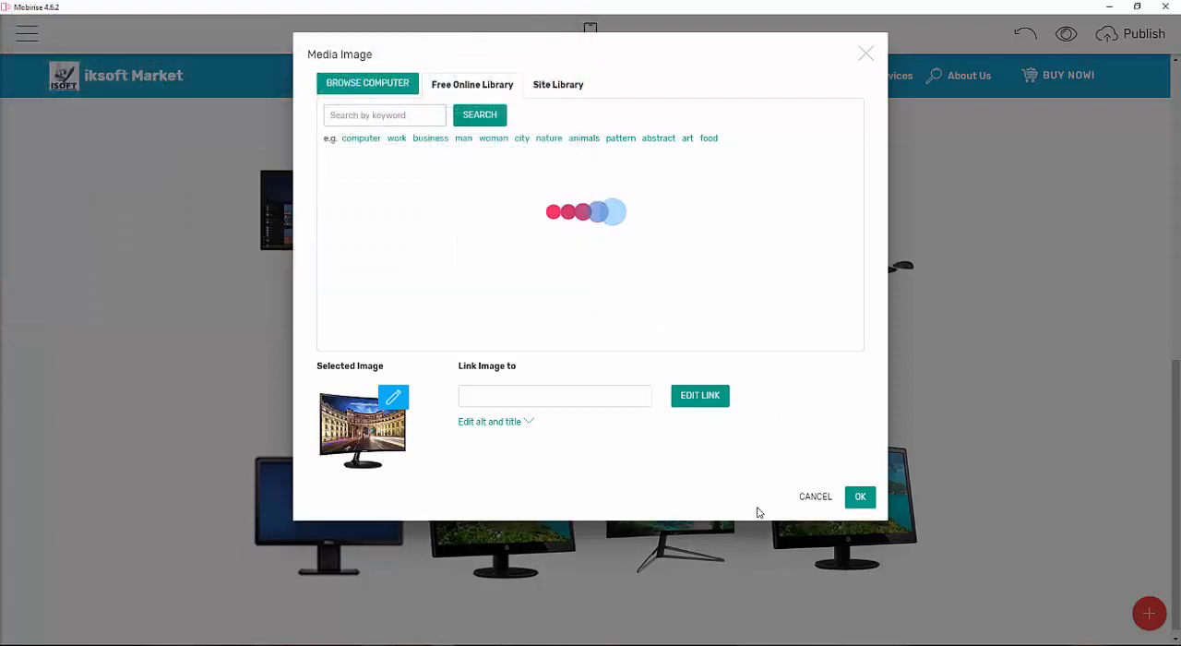
click(858, 498)
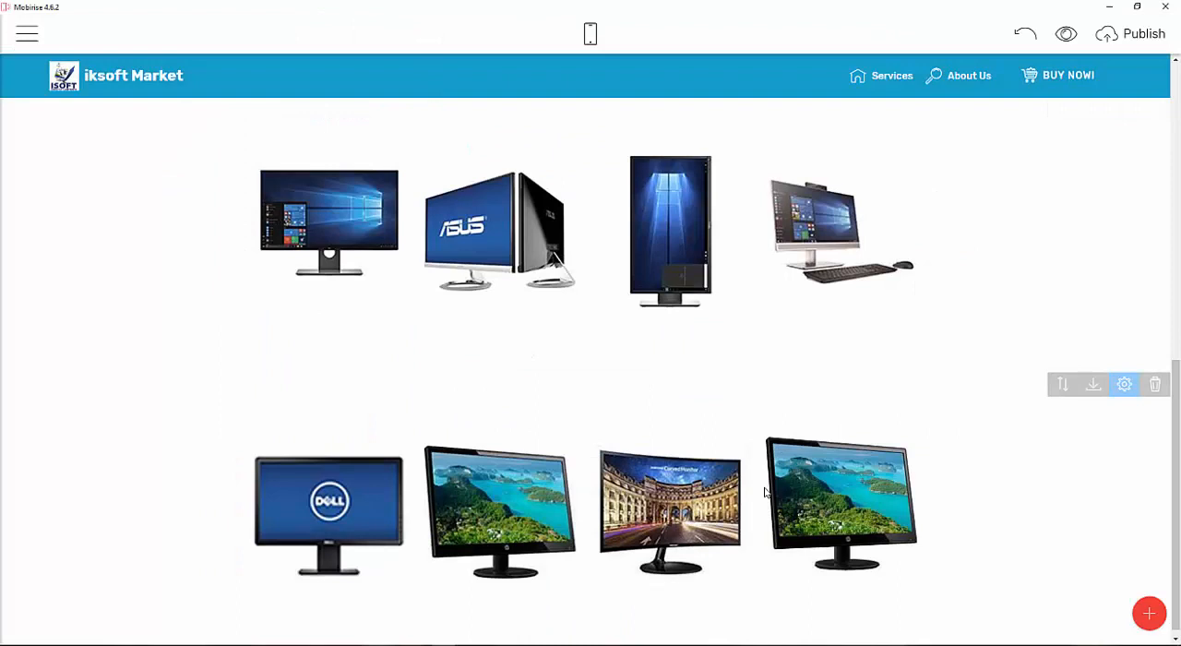
Replace the fourth card image in the third row with mo11.jpg from the images folder.
click(726, 491)
click(862, 500)
click(856, 513)
click(367, 89)
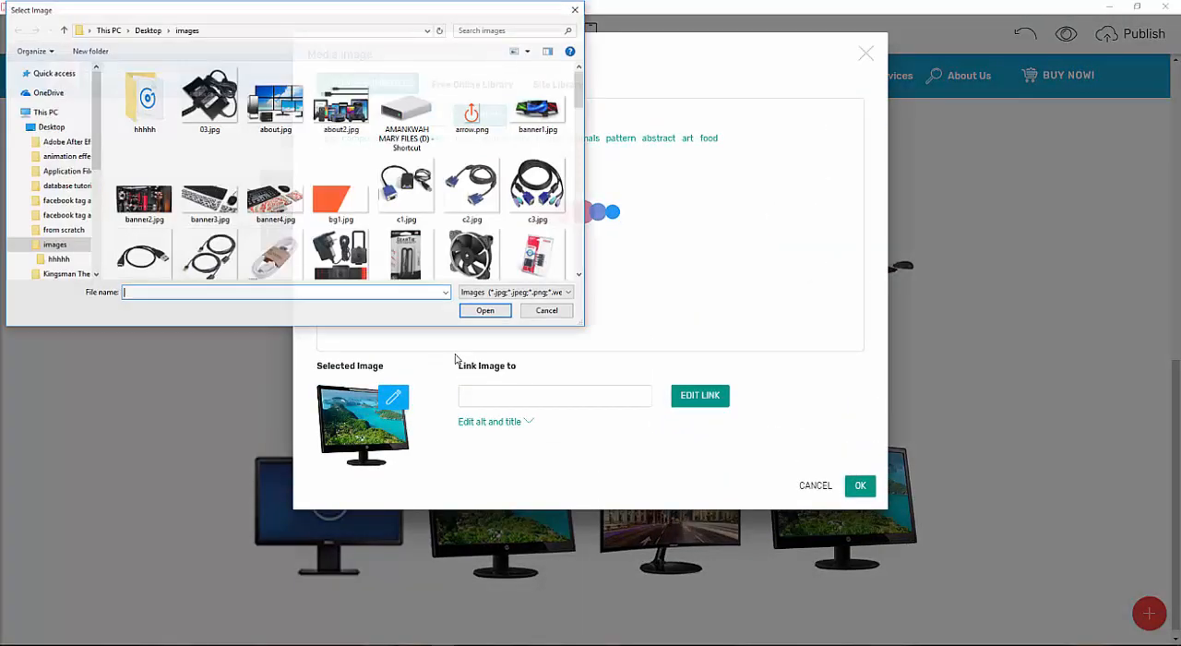
scroll(502, 203, down, 8)
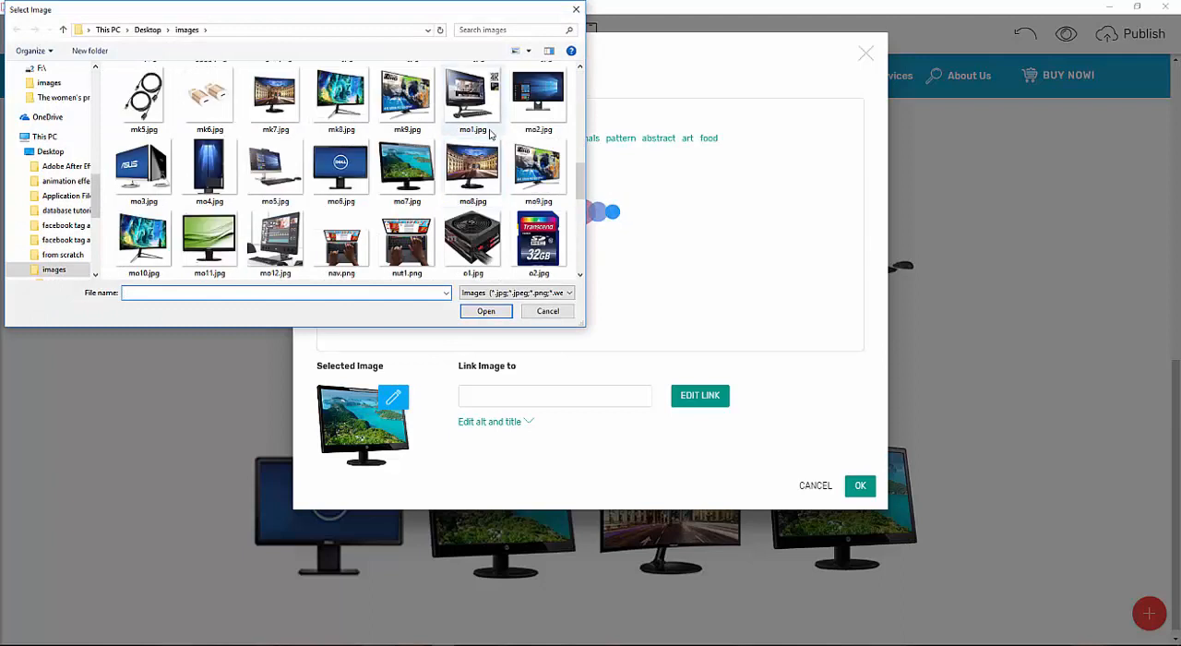
click(207, 238)
double_click(206, 238)
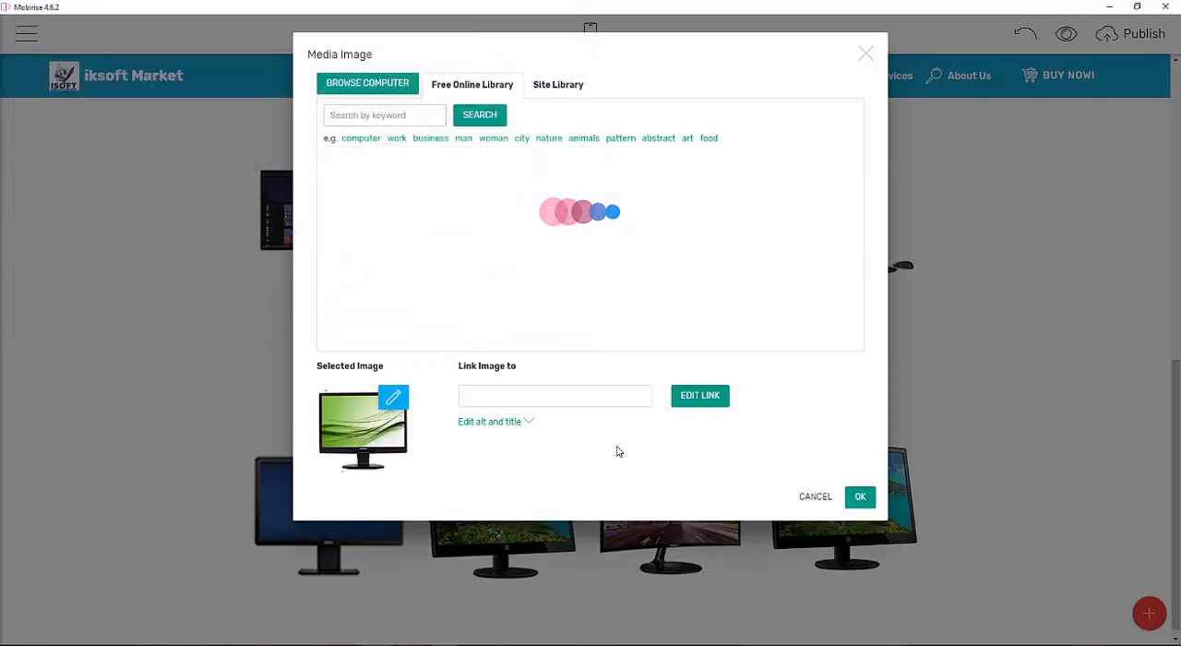
click(858, 486)
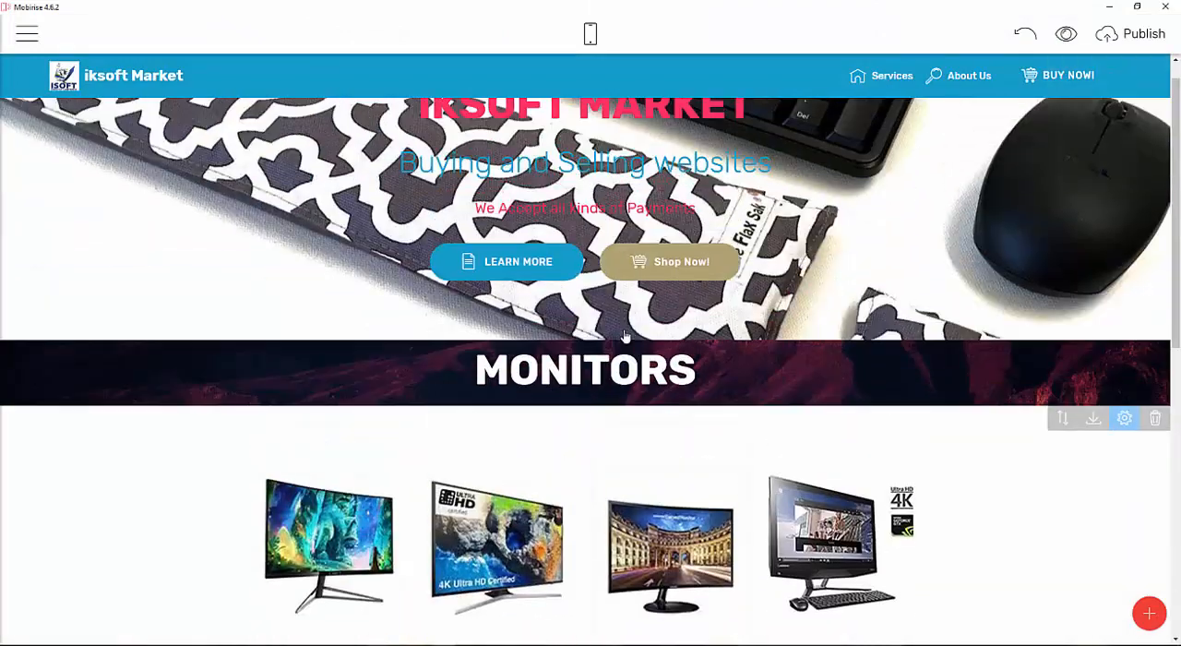
Turn on Show Buttons for the first monitor cards block under the MONITORS heading.
scroll(817, 383, down, 1)
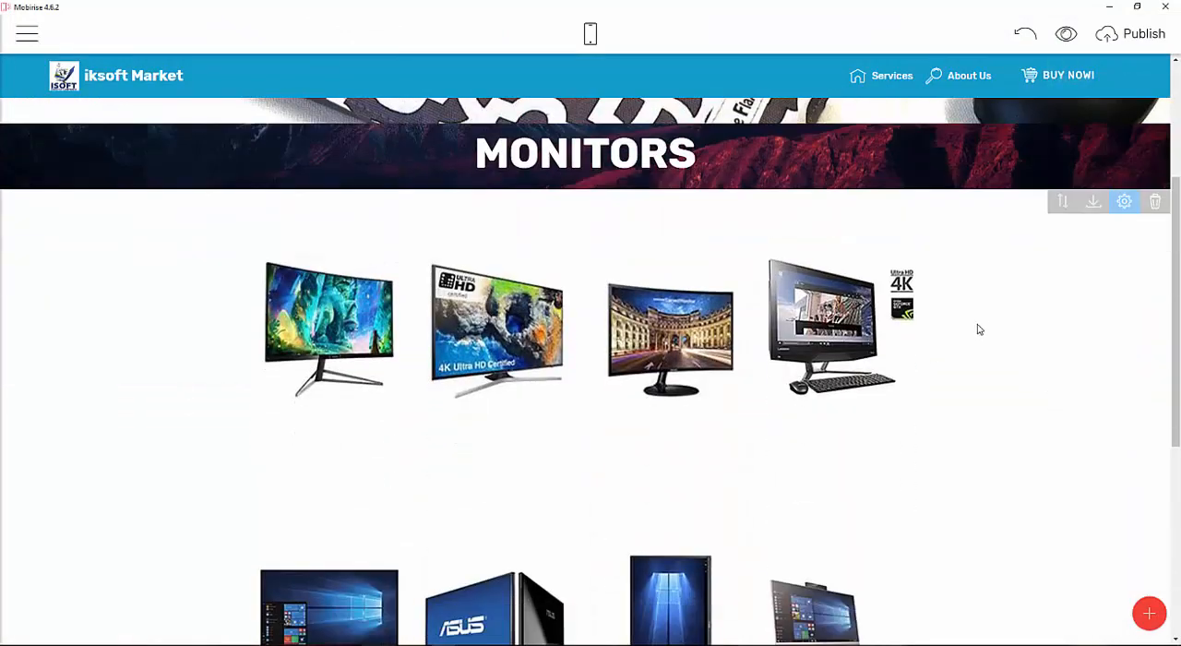
click(1125, 203)
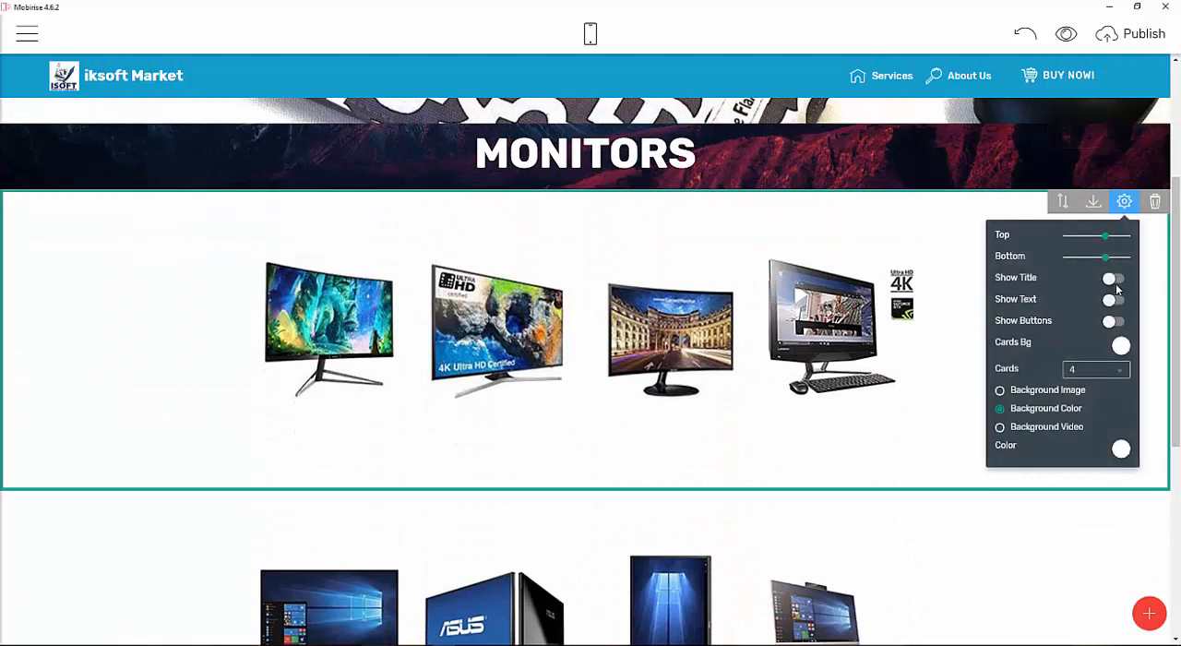
click(1115, 321)
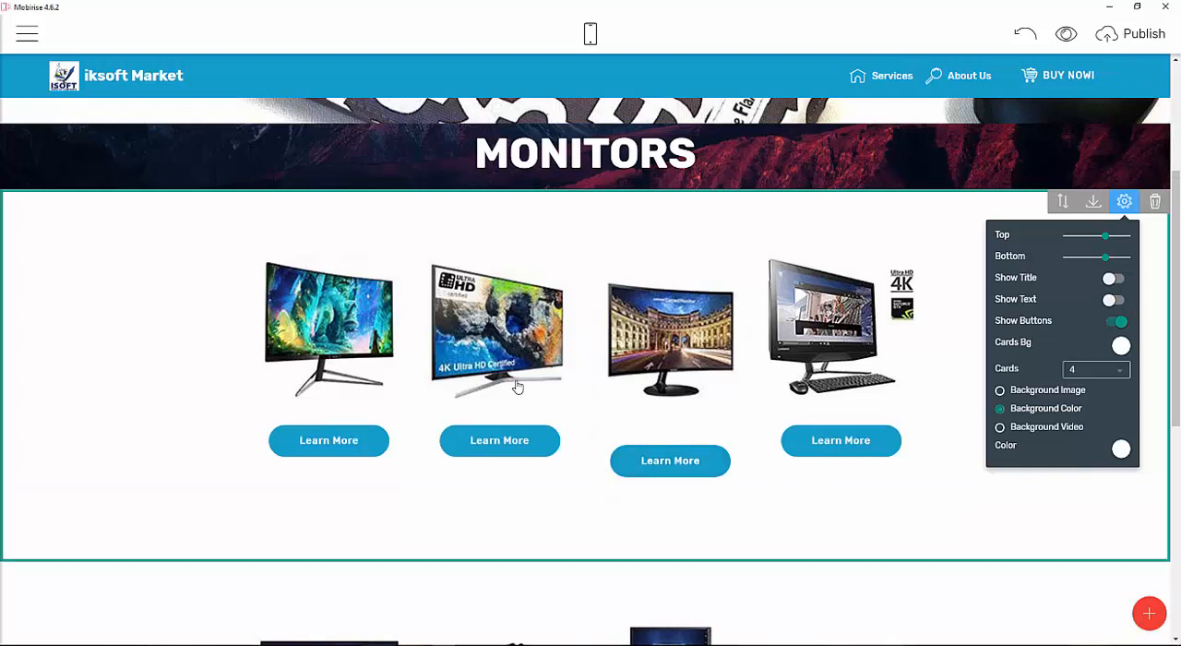
Turn on Show Buttons for the second monitor cards block with the Windows monitors.
scroll(522, 379, down, 3)
scroll(532, 342, down, 2)
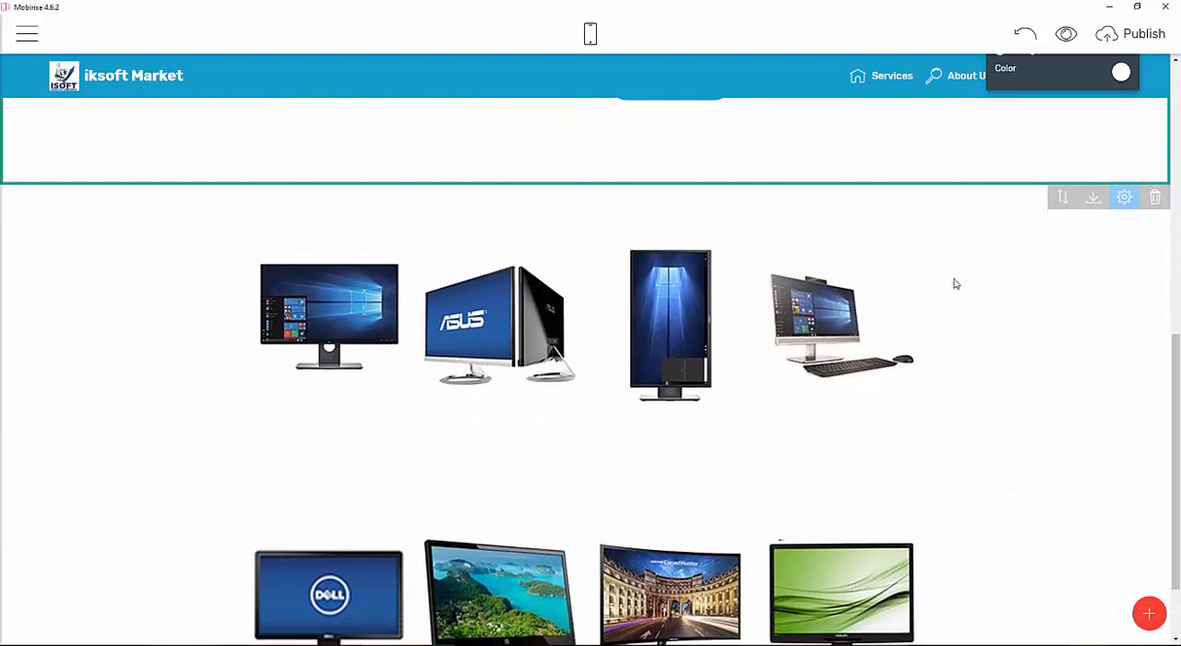
click(1133, 200)
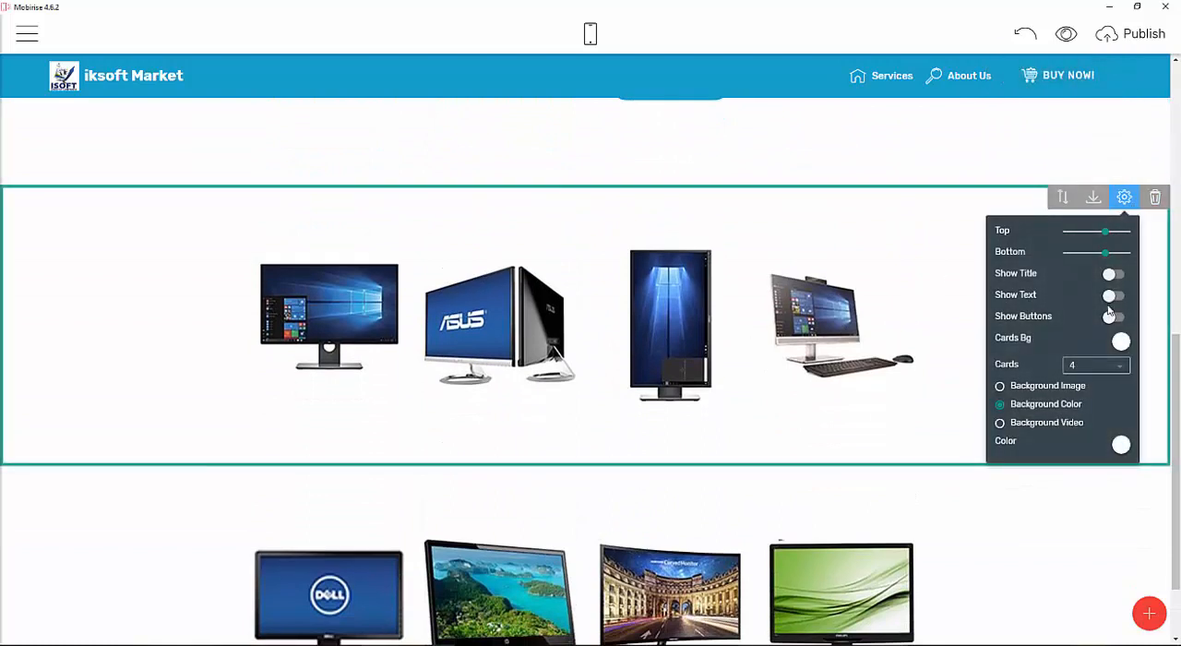
click(1114, 316)
Turn on Show Buttons for the third monitor cards block with the Dell monitor.
scroll(545, 148, down, 2)
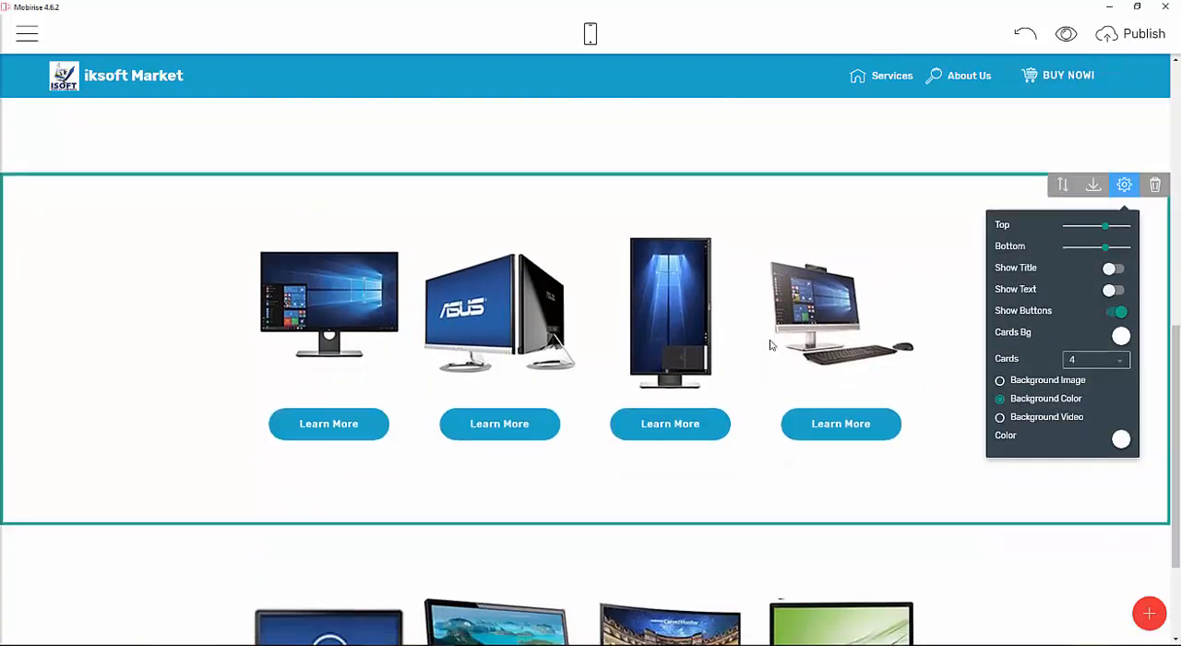
click(1014, 474)
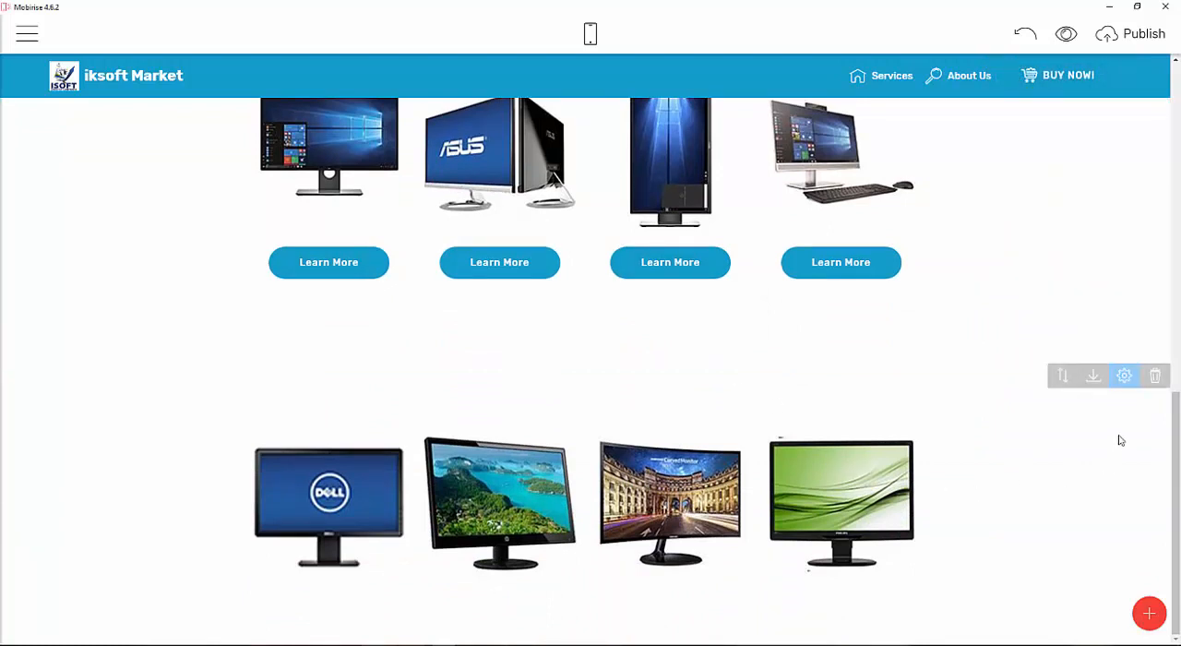
click(1124, 376)
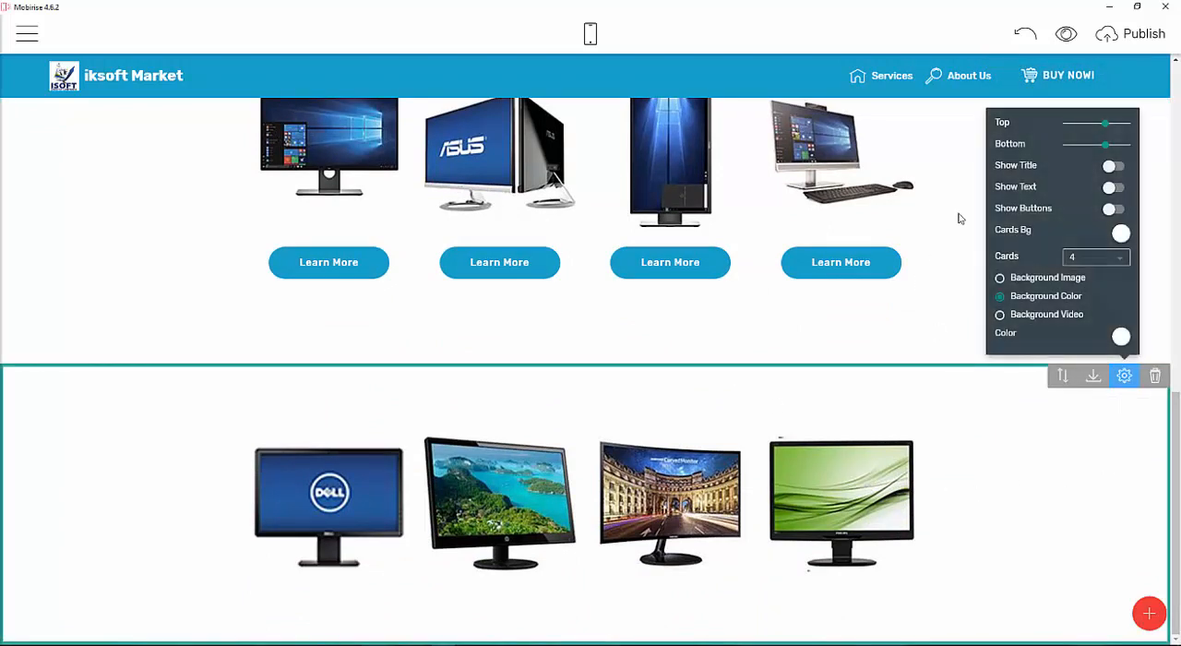
click(1114, 210)
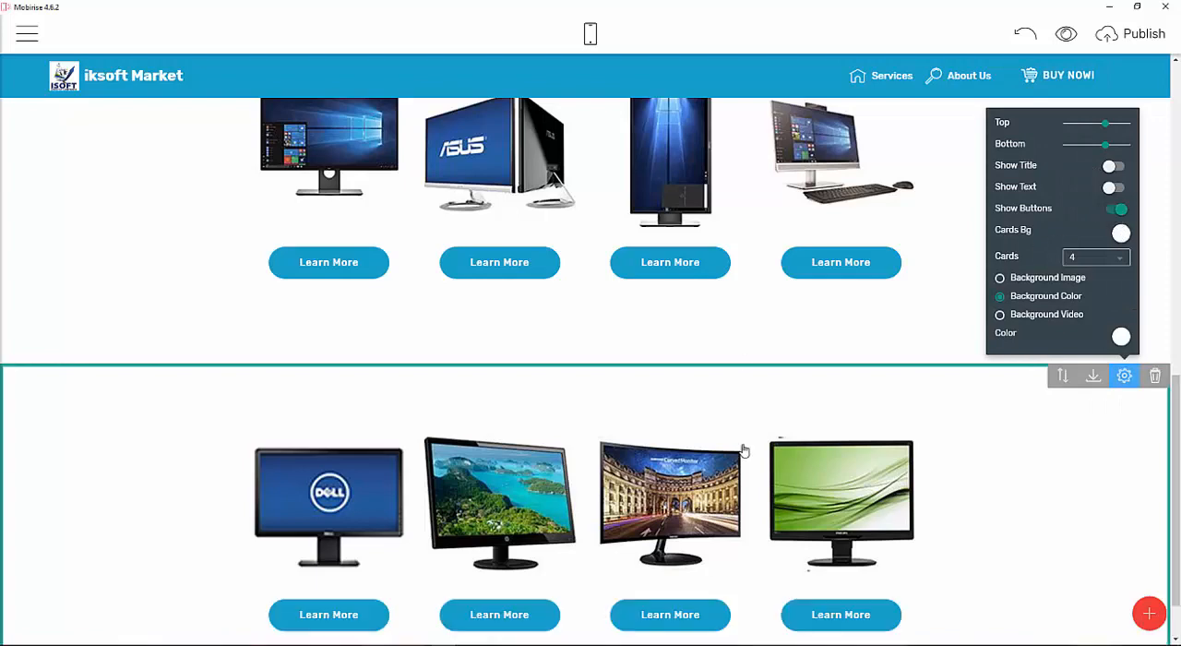
Delete the first monitor cards block directly below the MONITORS heading.
scroll(744, 449, down, 1)
scroll(720, 424, up, 10)
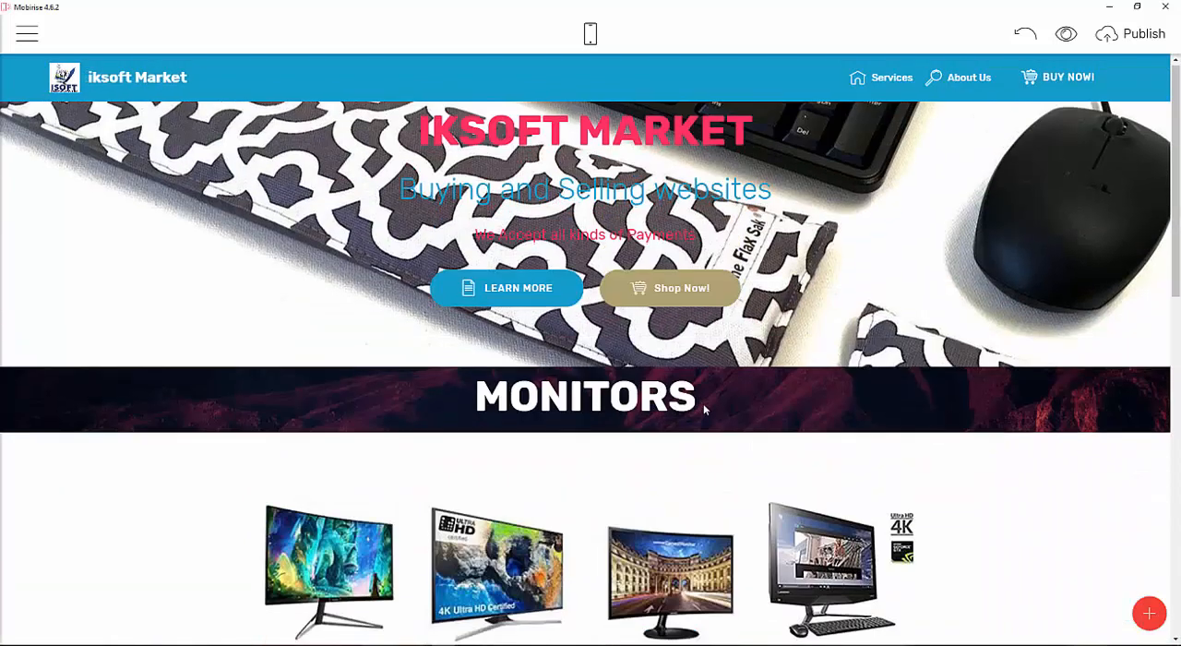
scroll(703, 403, down, 5)
scroll(914, 274, up, 2)
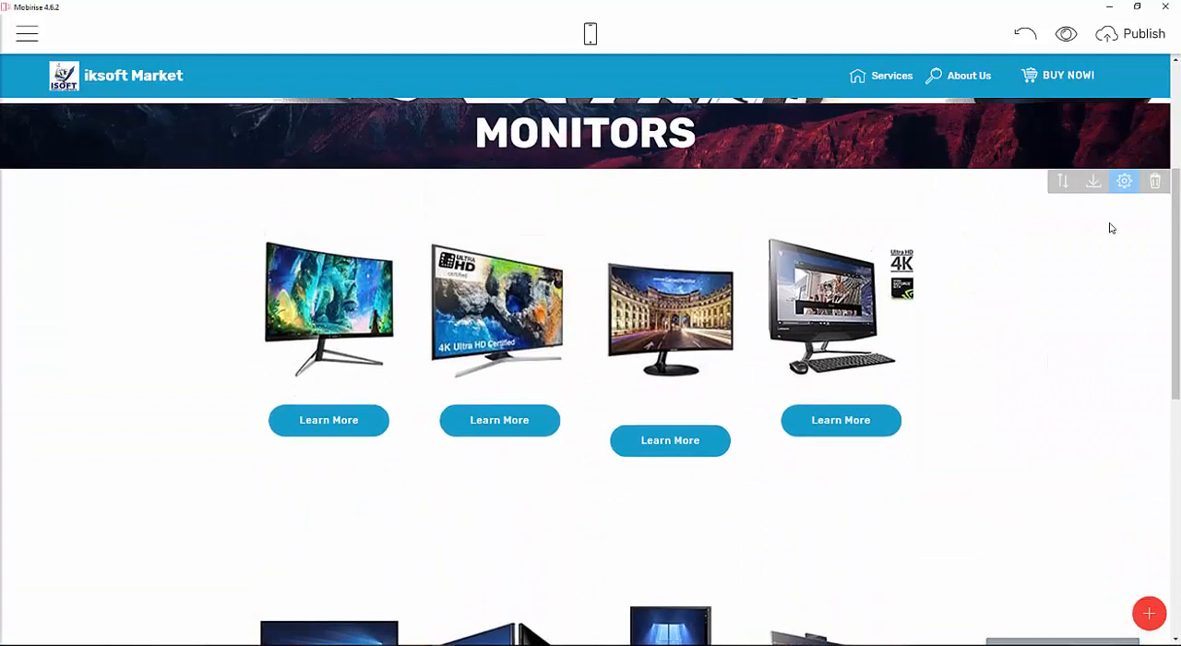
click(1154, 181)
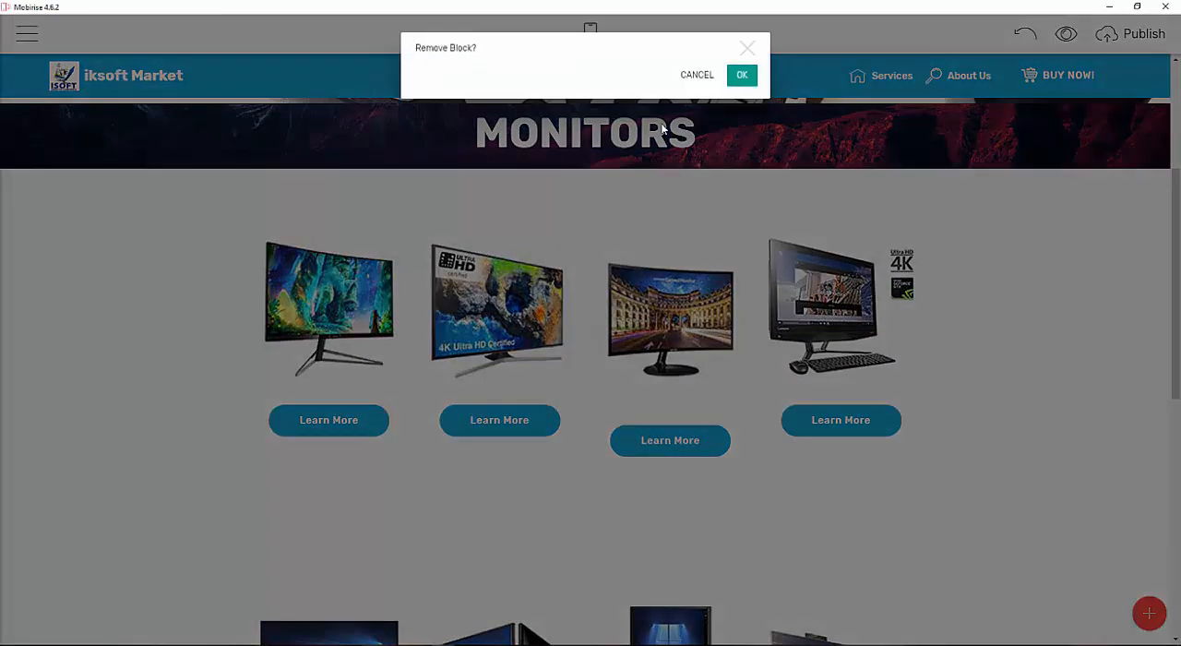
click(729, 84)
Change the first card's button text from Learn More to BUY NOW!
scroll(941, 327, down, 2)
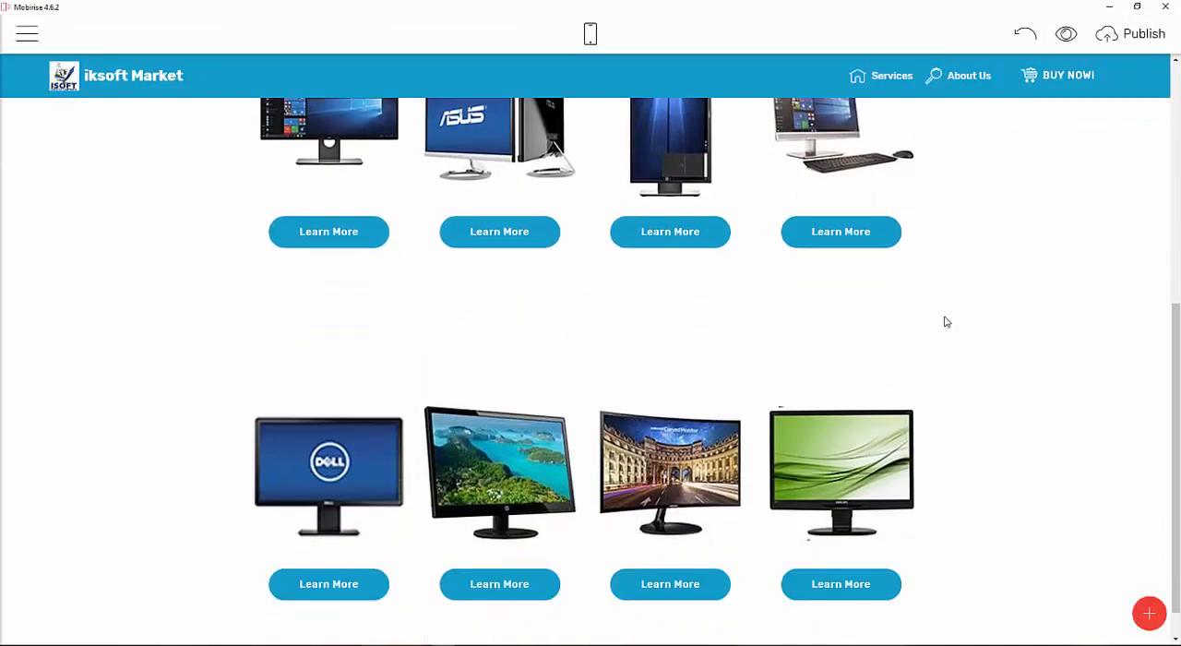
scroll(938, 340, up, 5)
scroll(571, 349, down, 3)
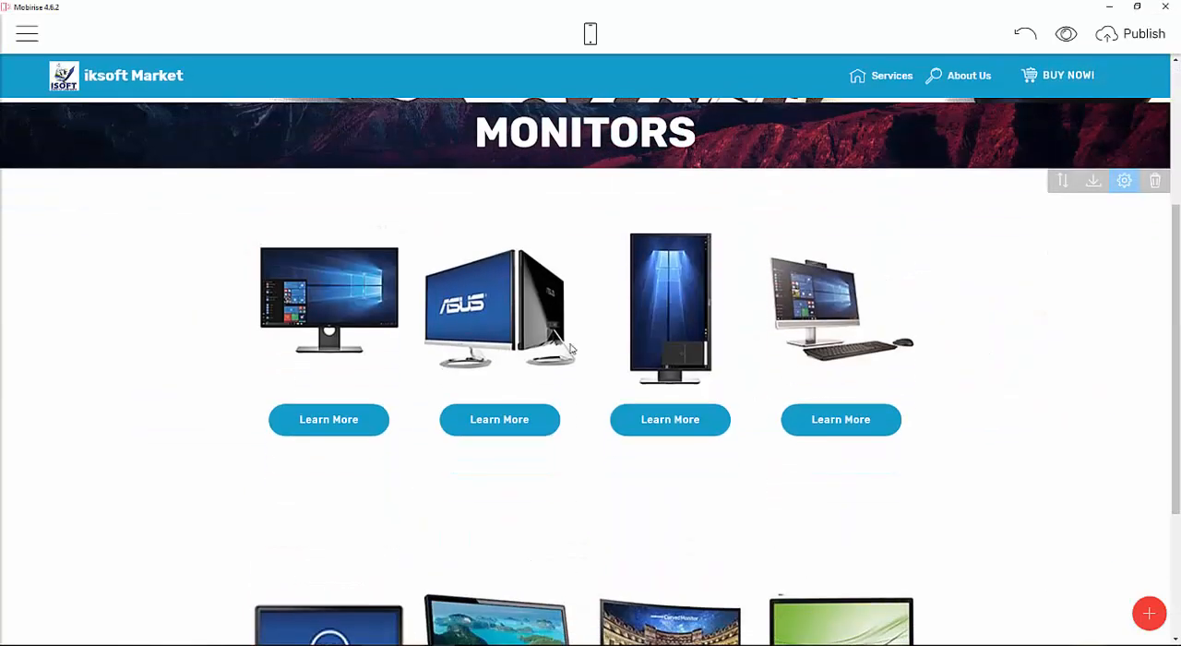
click(339, 423)
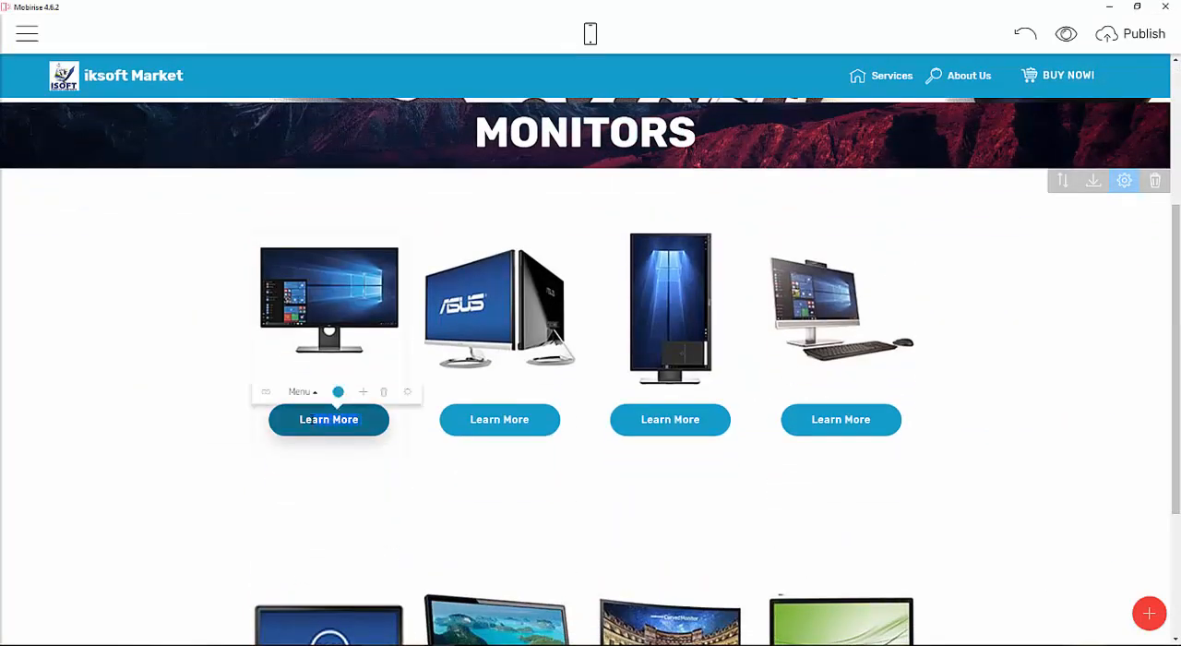
text(L)
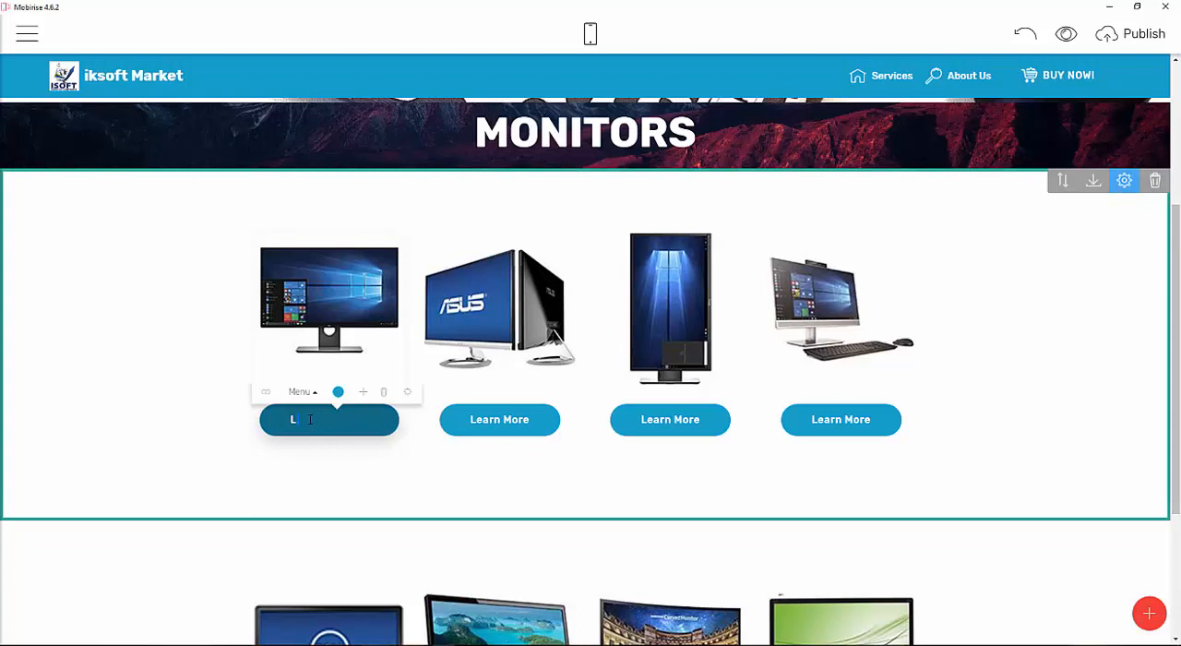
text(bUY NOW!)
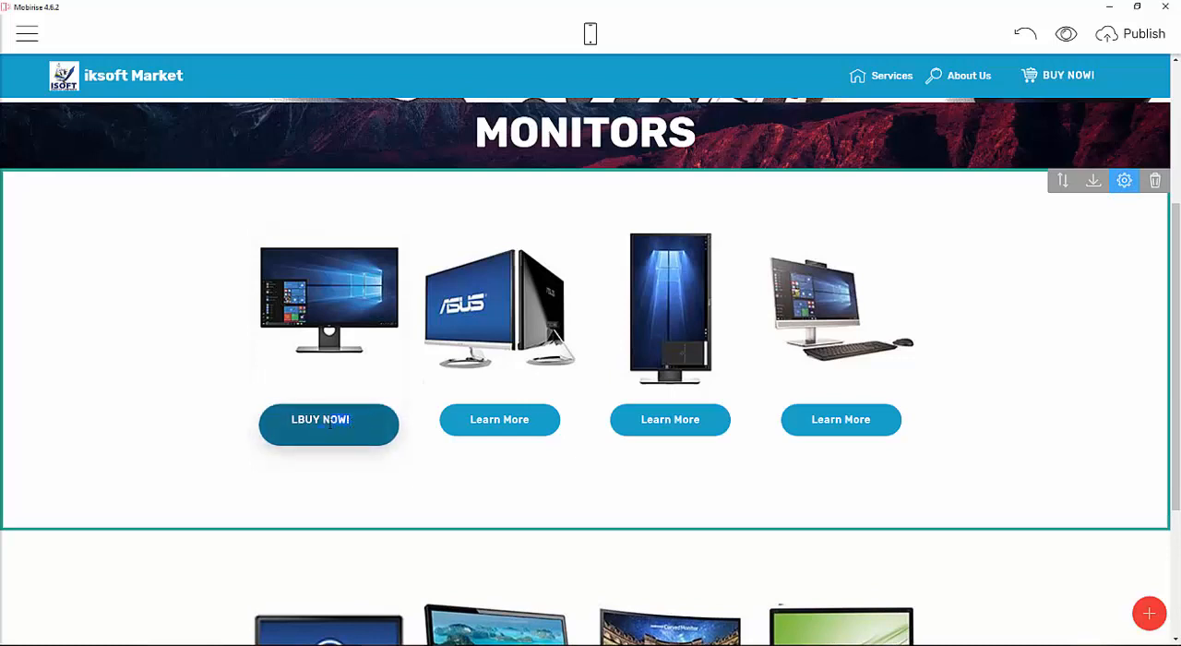
drag(304, 419, 299, 420)
key(ctrl+c)
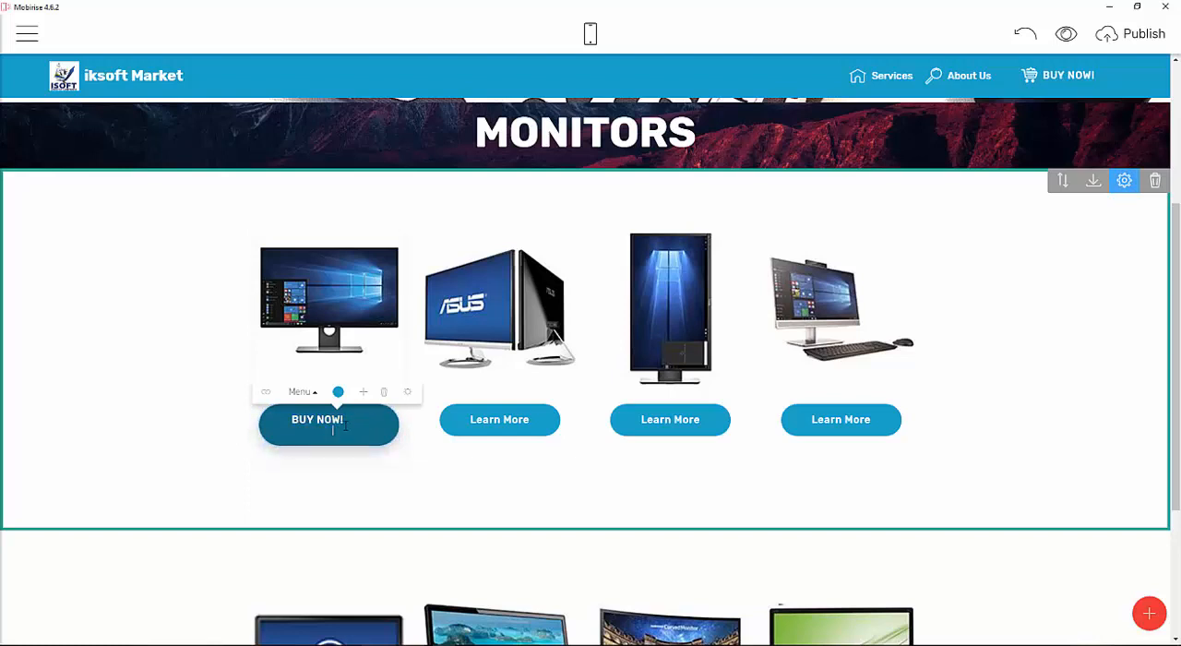
click(345, 421)
key(BackSpace)
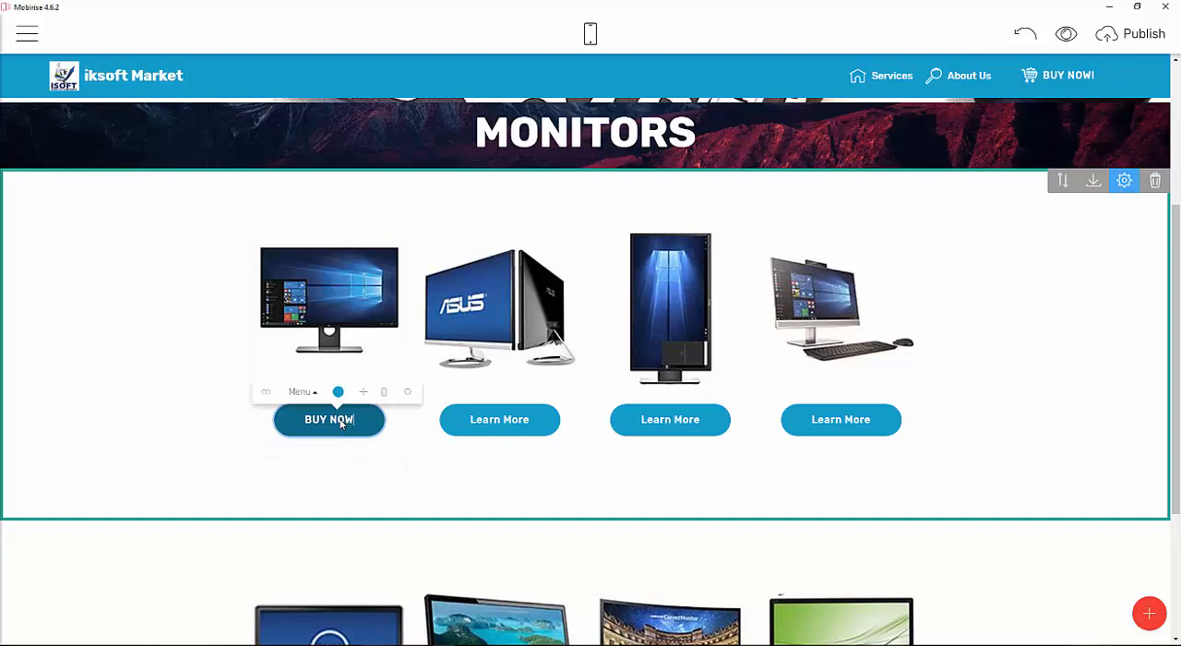
Replace the second card's button text with BUY NOW!
click(480, 426)
triple_click(476, 422)
key(ctrl+v)
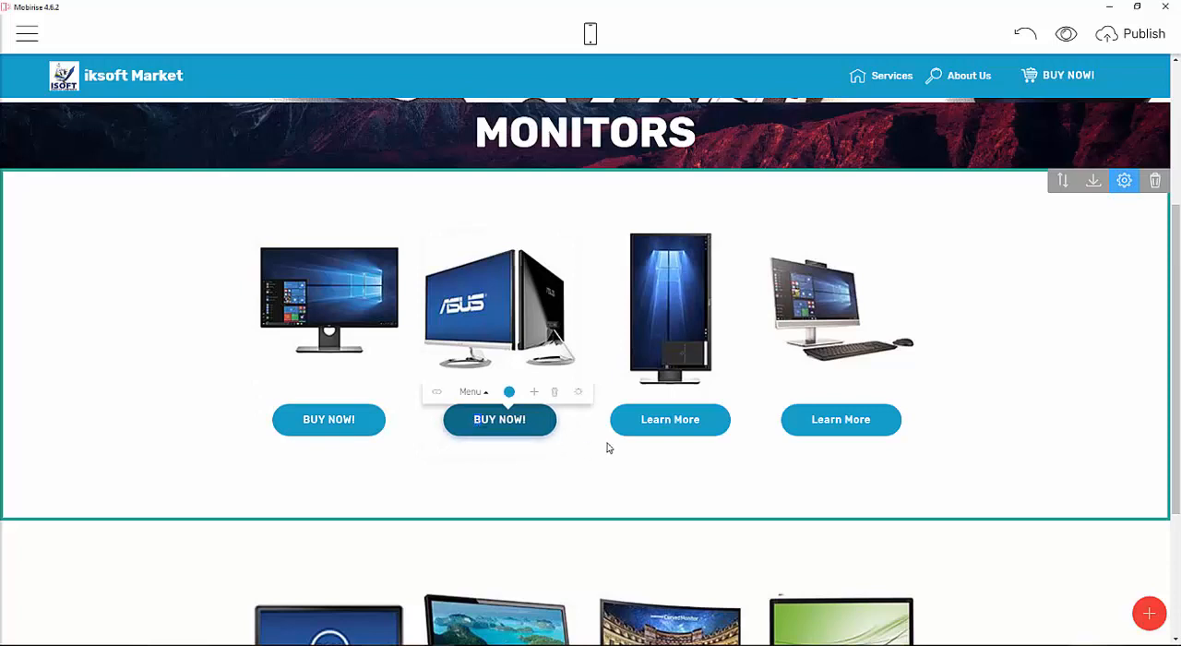
Change the third and fourth cards' button texts to BUY NOW!
click(646, 422)
triple_click(659, 420)
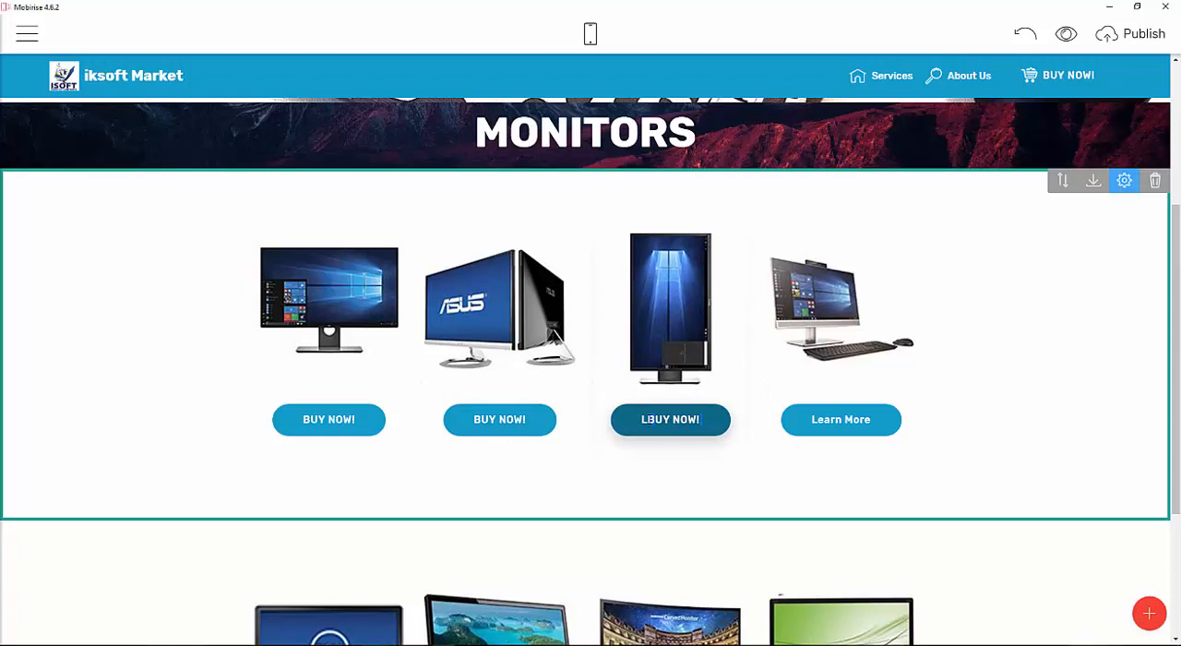
key(BackSpace)
click(863, 420)
drag(870, 420, 818, 422)
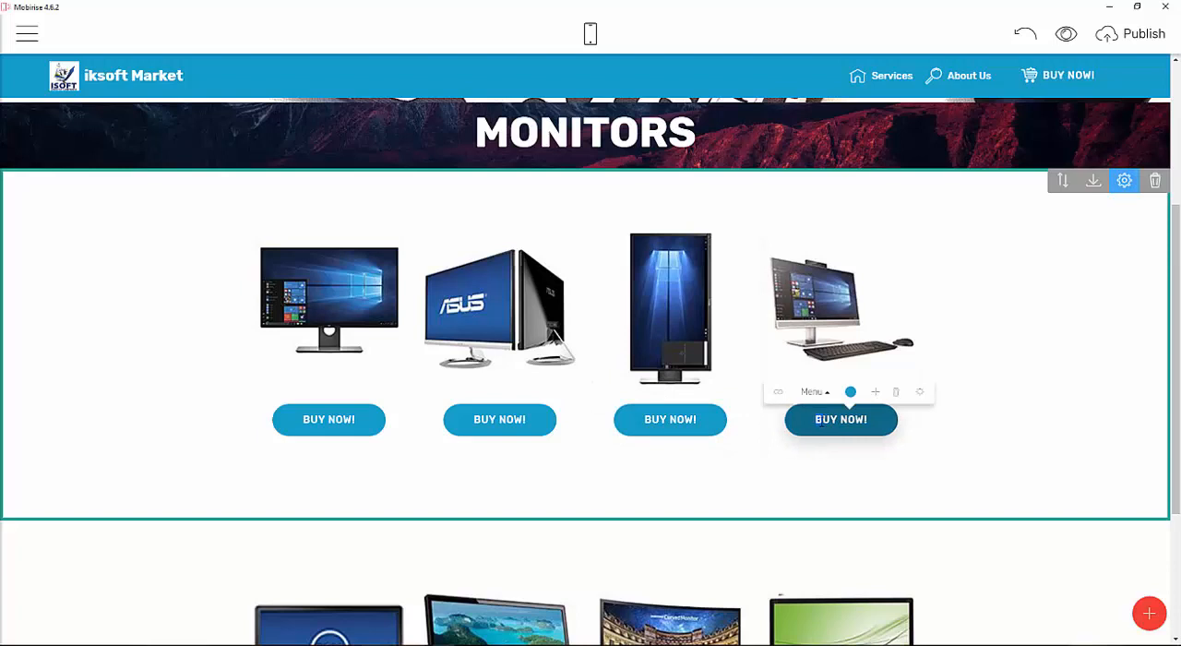
scroll(567, 311, down, 2)
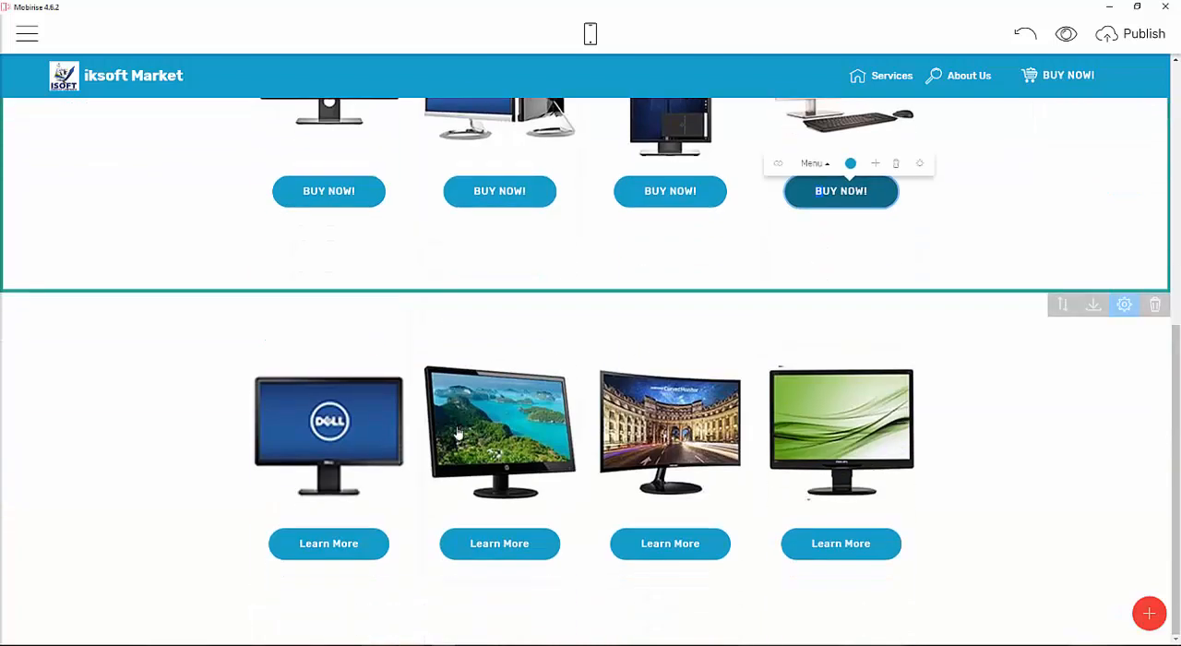
Change the first card's button text in the second monitor cards block to BUY NOW!
click(355, 548)
drag(413, 544, 318, 544)
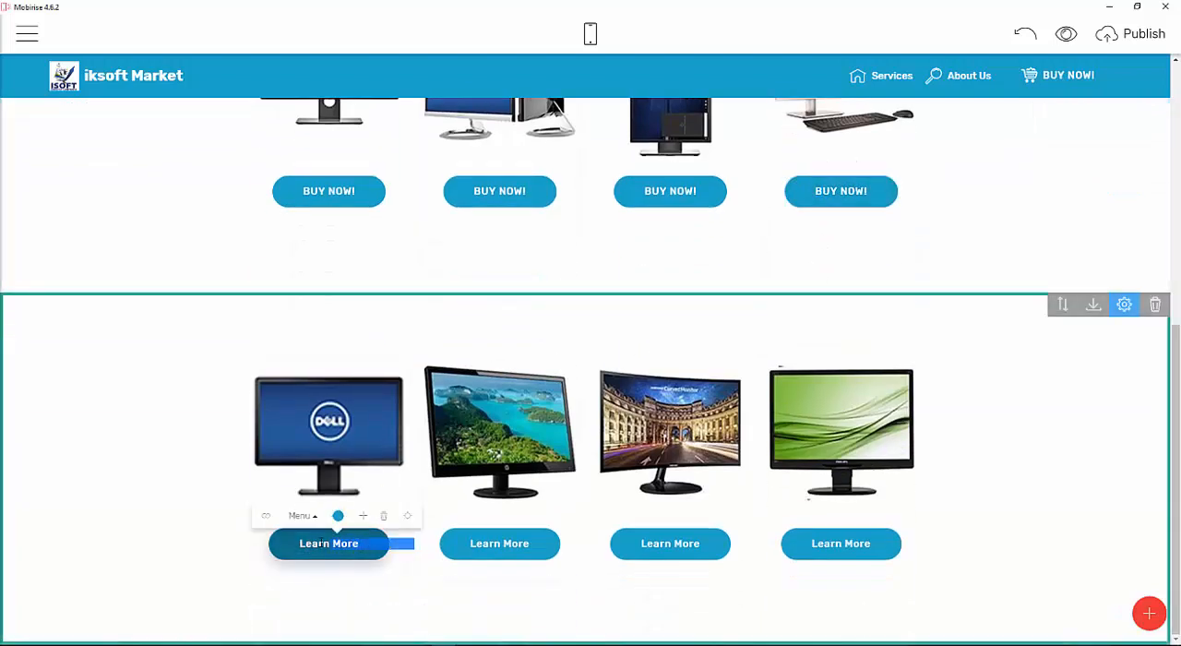
text(BUY NOW!)
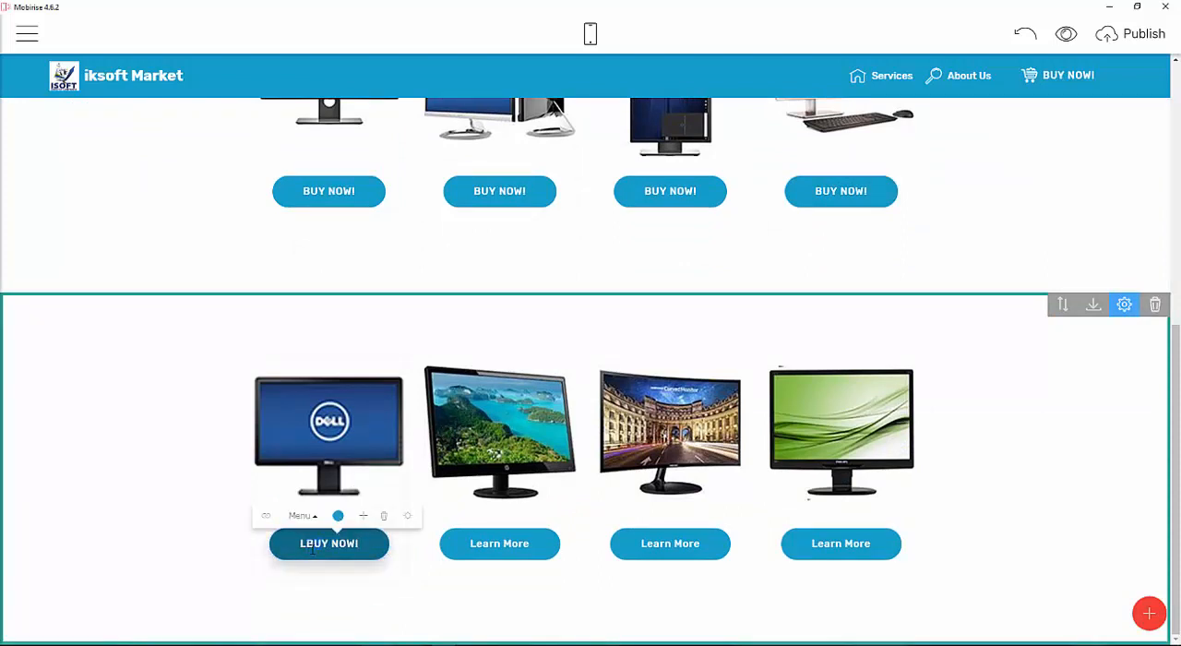
key(BackSpace)
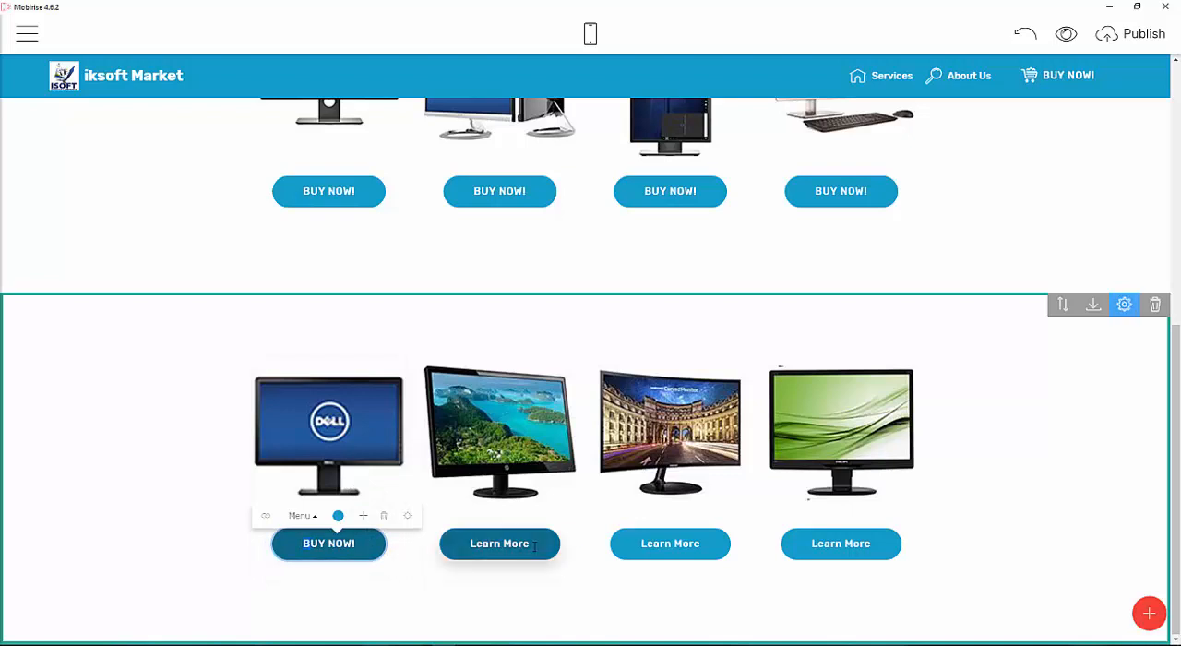
Replace the second, third and fourth button texts in that block with BUY NOW!
drag(542, 545, 485, 544)
key(ctrl+v)
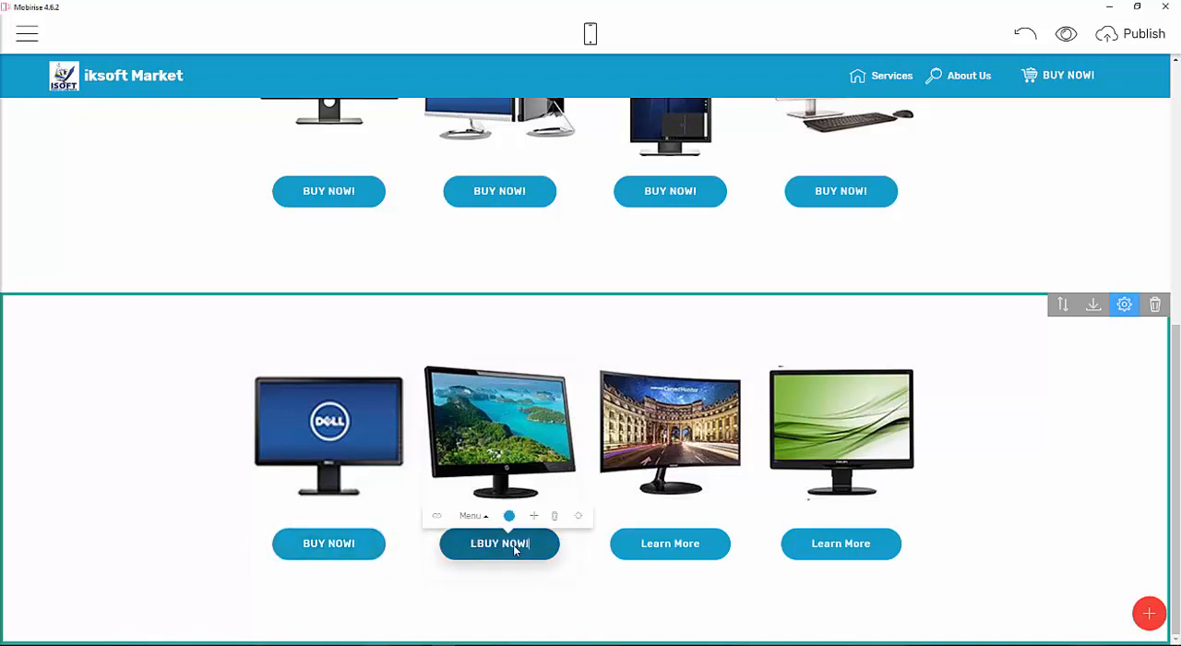
drag(700, 544, 754, 544)
key(ctrl+v)
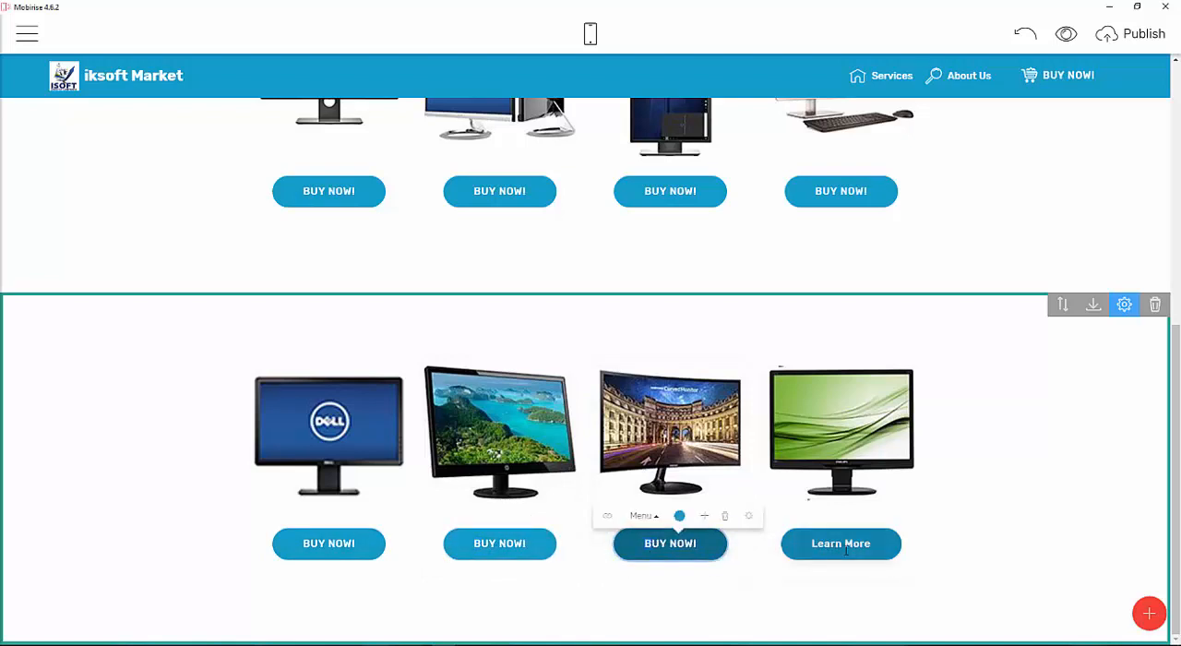
drag(872, 545, 832, 549)
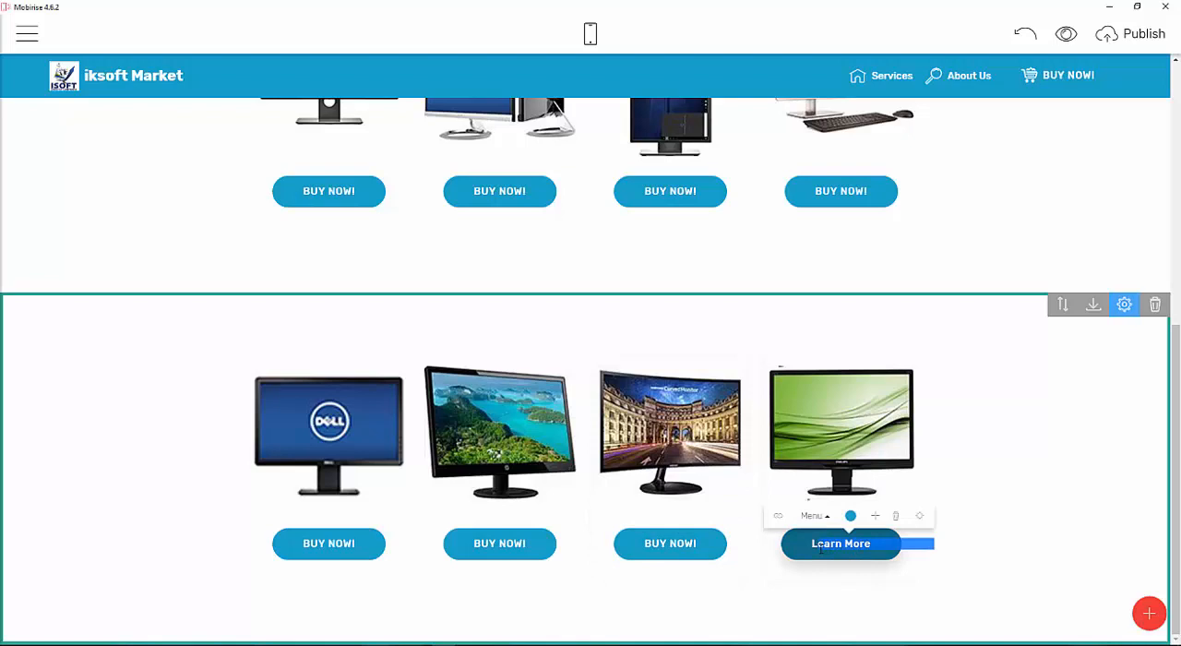
key(ctrl+v)
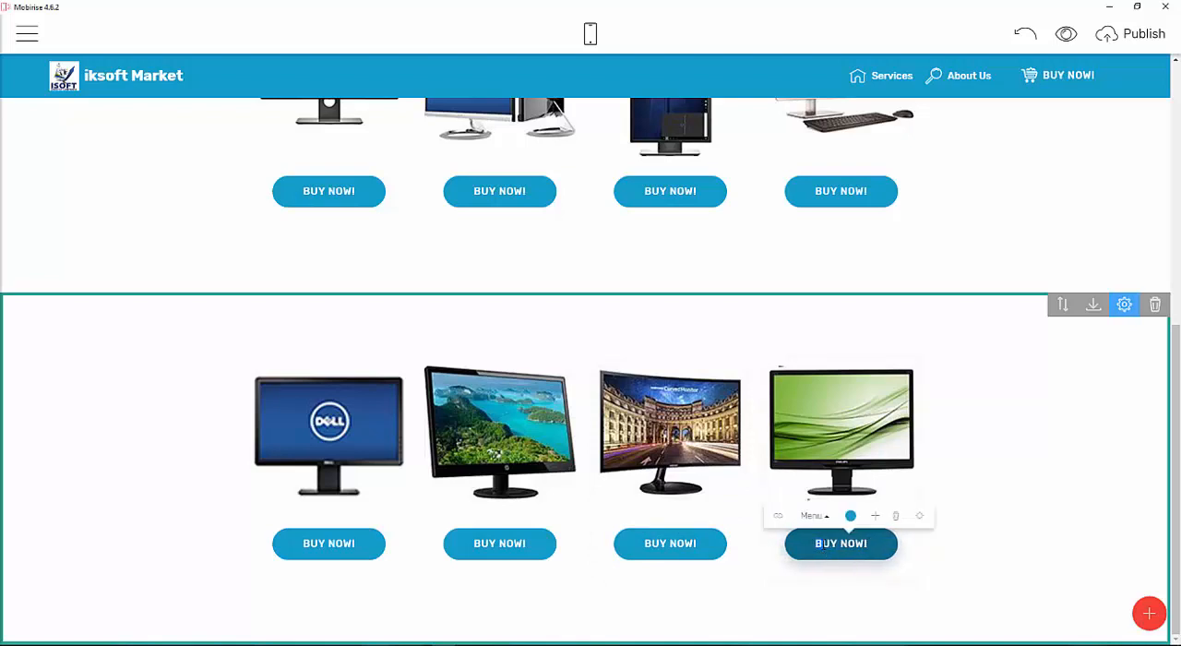
Save the MONITORS heading block to the user blocks.
scroll(862, 416, up, 5)
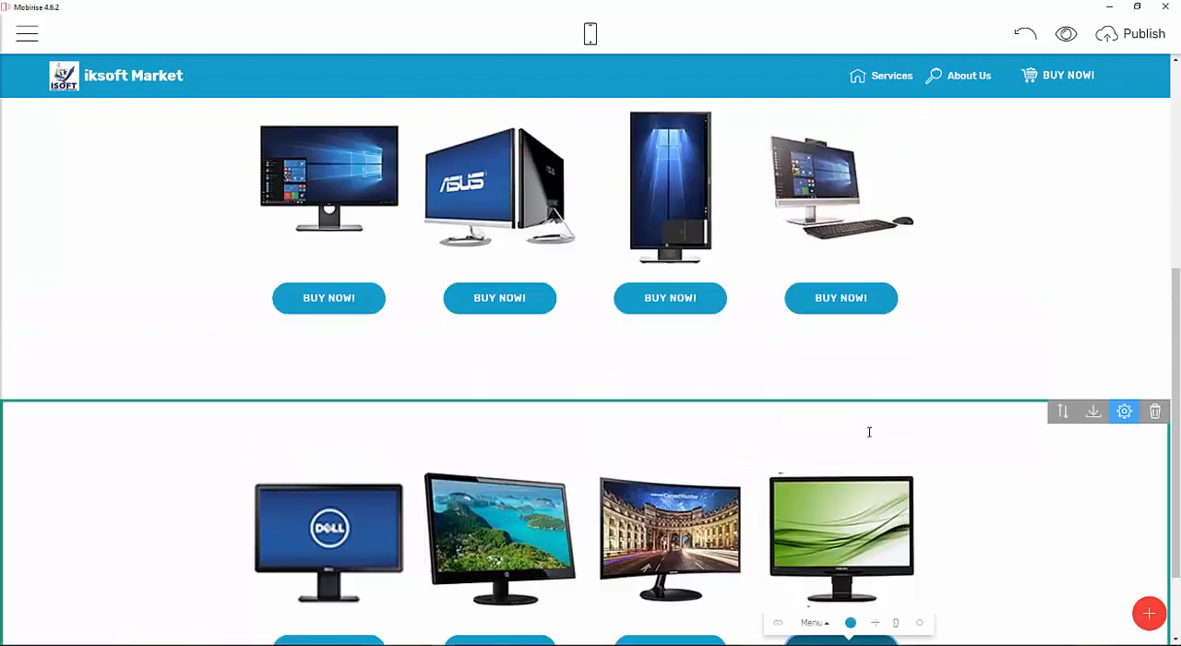
scroll(643, 296, down, 3)
scroll(643, 296, down, 2)
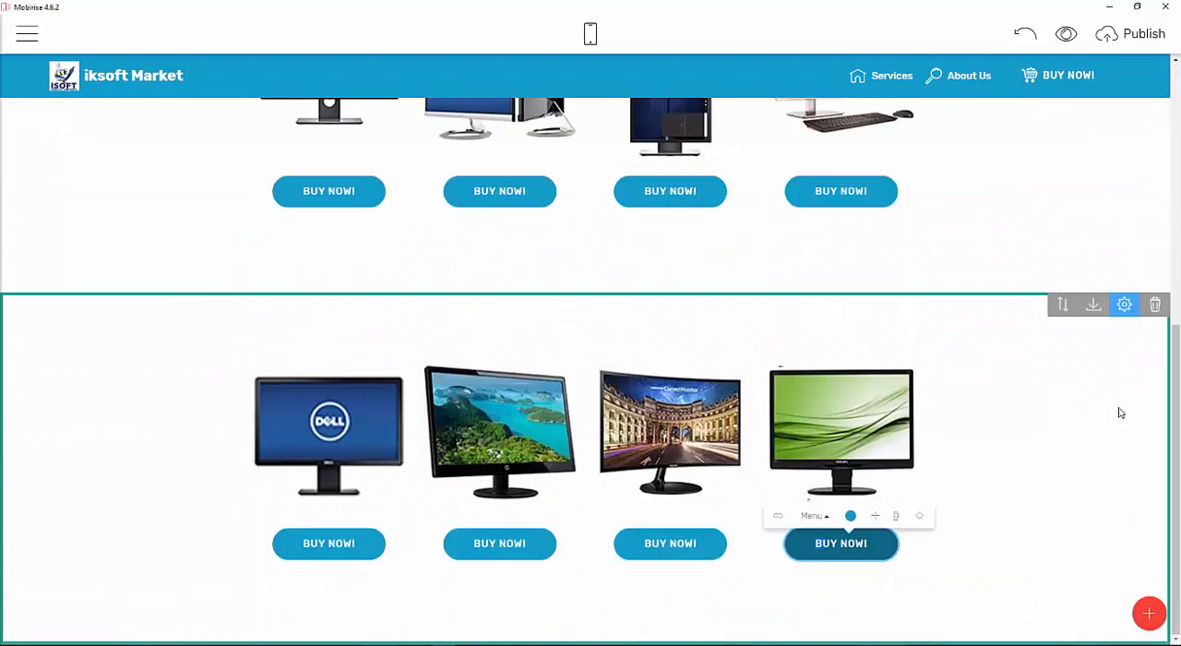
scroll(836, 427, up, 6)
mouse_move(1022, 408)
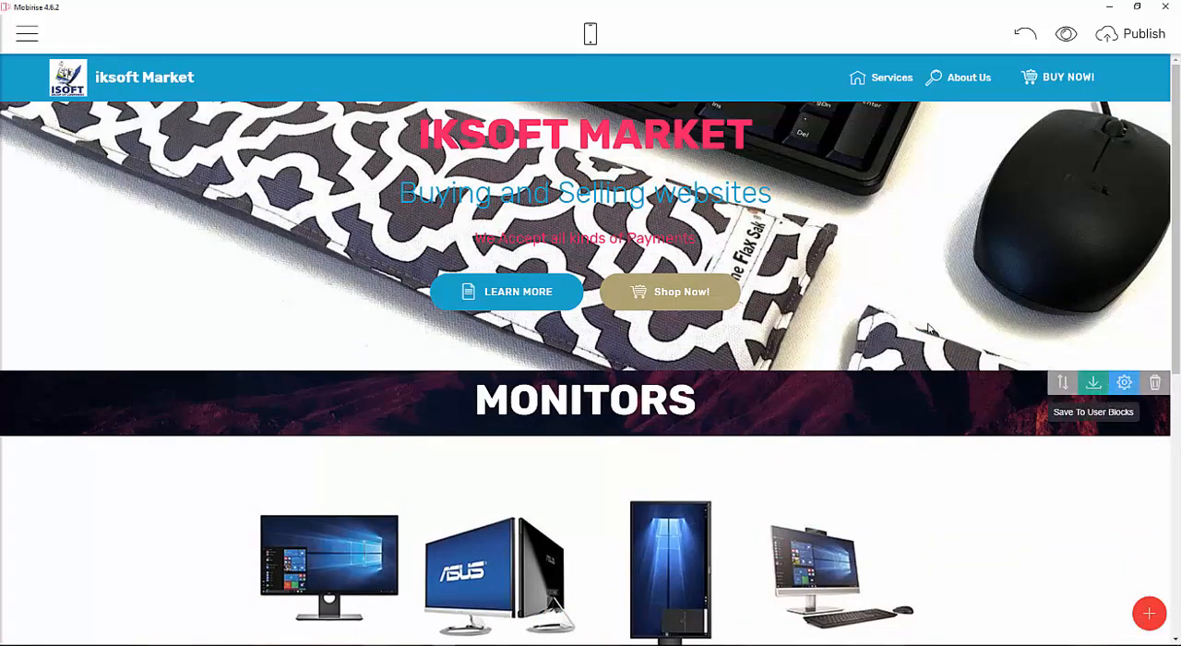
click(1094, 382)
Insert the saved heading block below the second monitor cards and retitle it SYSTEM UNITS.
drag(1095, 146, 731, 640)
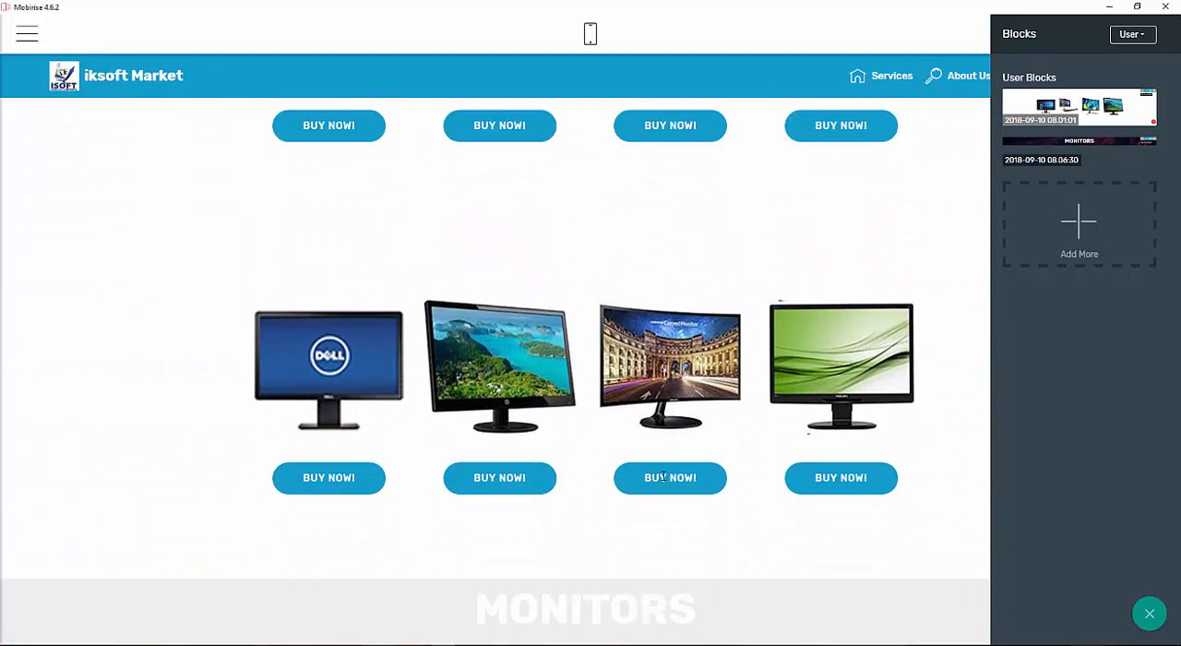
click(694, 609)
key(BackSpace)
key(BackSpace)
key(BackSpace)
key(BackSpace)
key(BackSpace)
key(BackSpace)
key(BackSpace)
key(BackSpace)
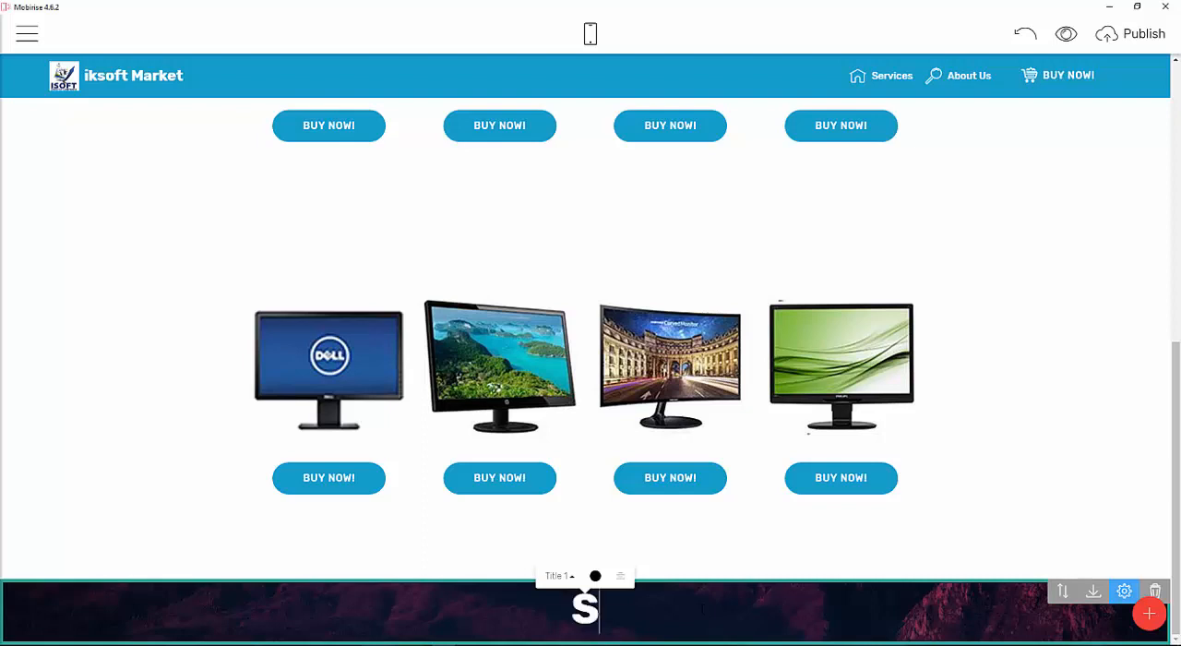
text(SYSTE)
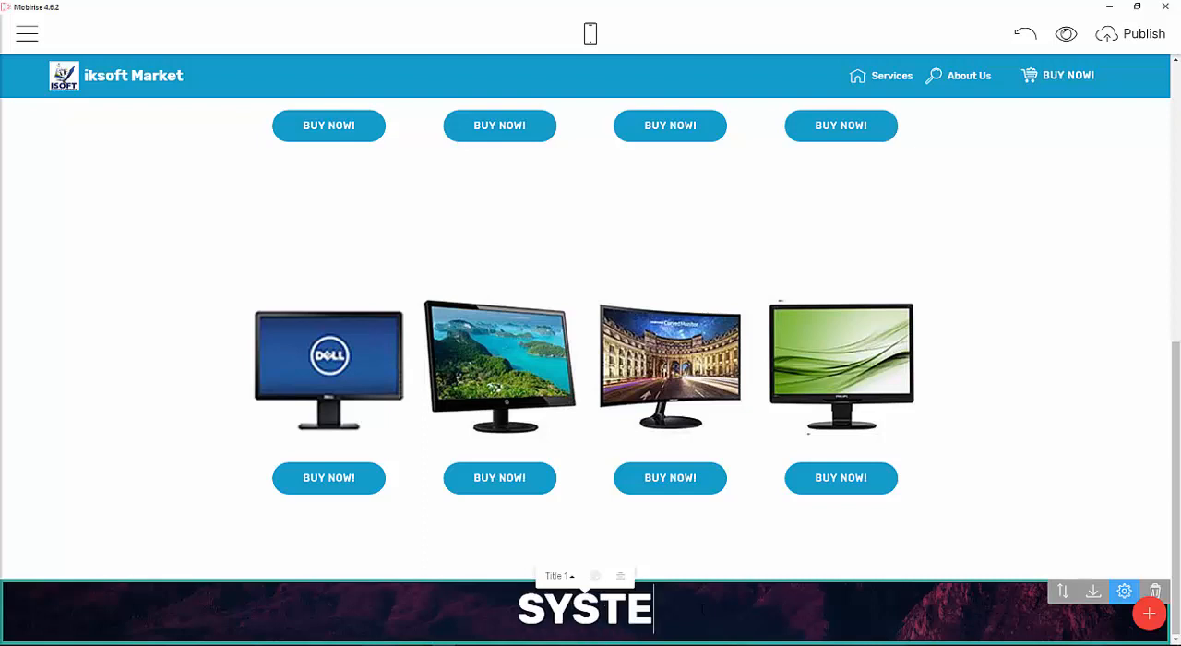
text(M UNITS)
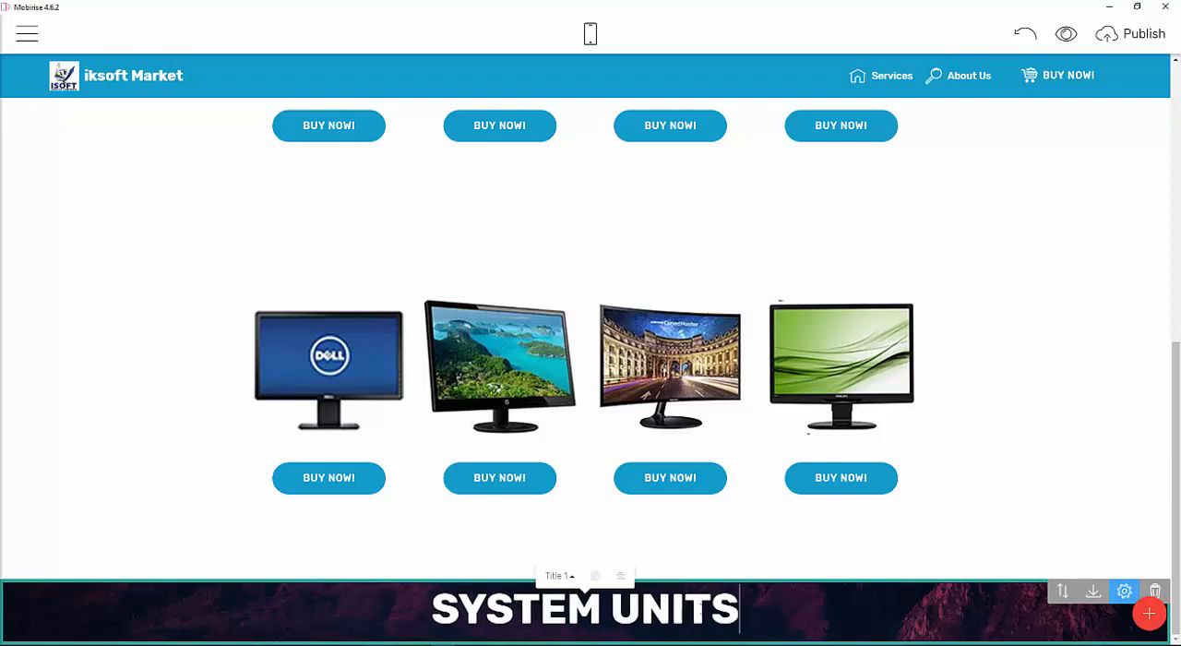
Save the first monitor cards block to the user blocks and remove the older saved cards block.
drag(1174, 398, 1177, 310)
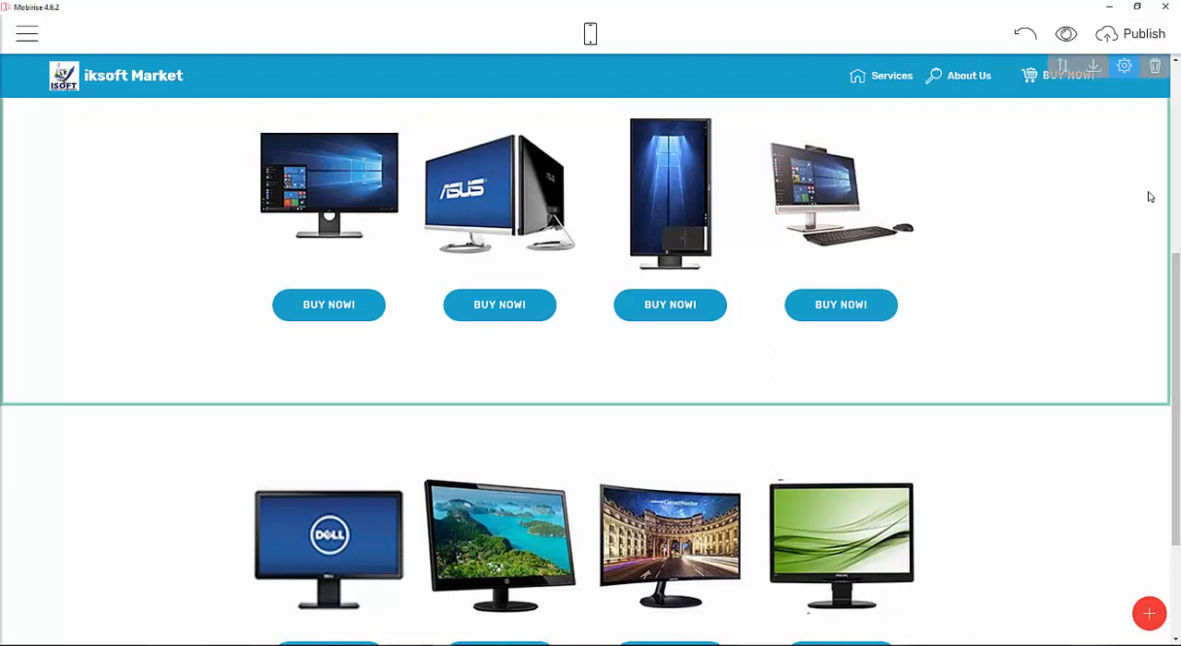
click(1093, 66)
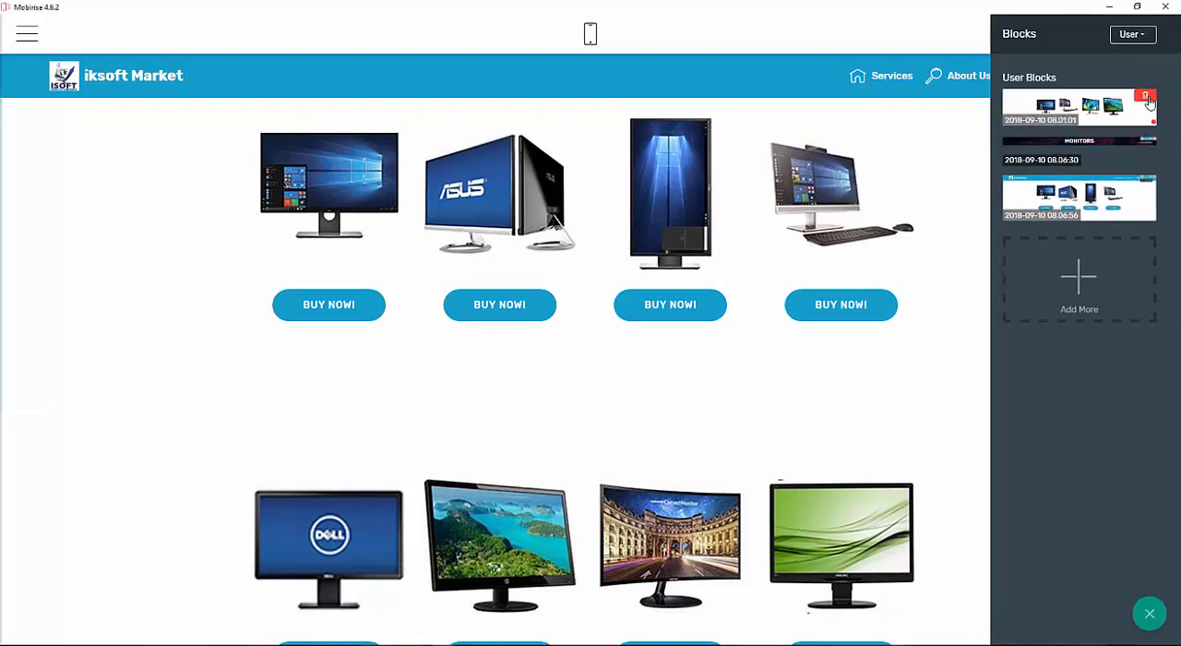
click(1147, 98)
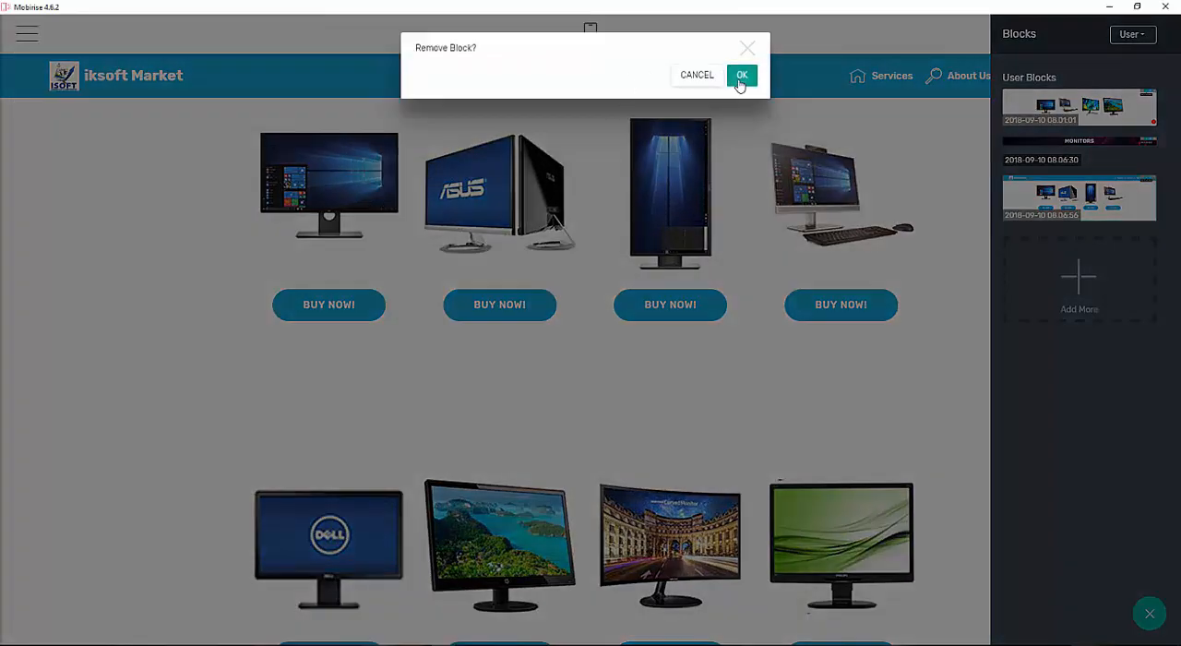
click(741, 78)
Insert the newly saved cards block below the SYSTEM UNITS heading.
scroll(680, 308, down, 3)
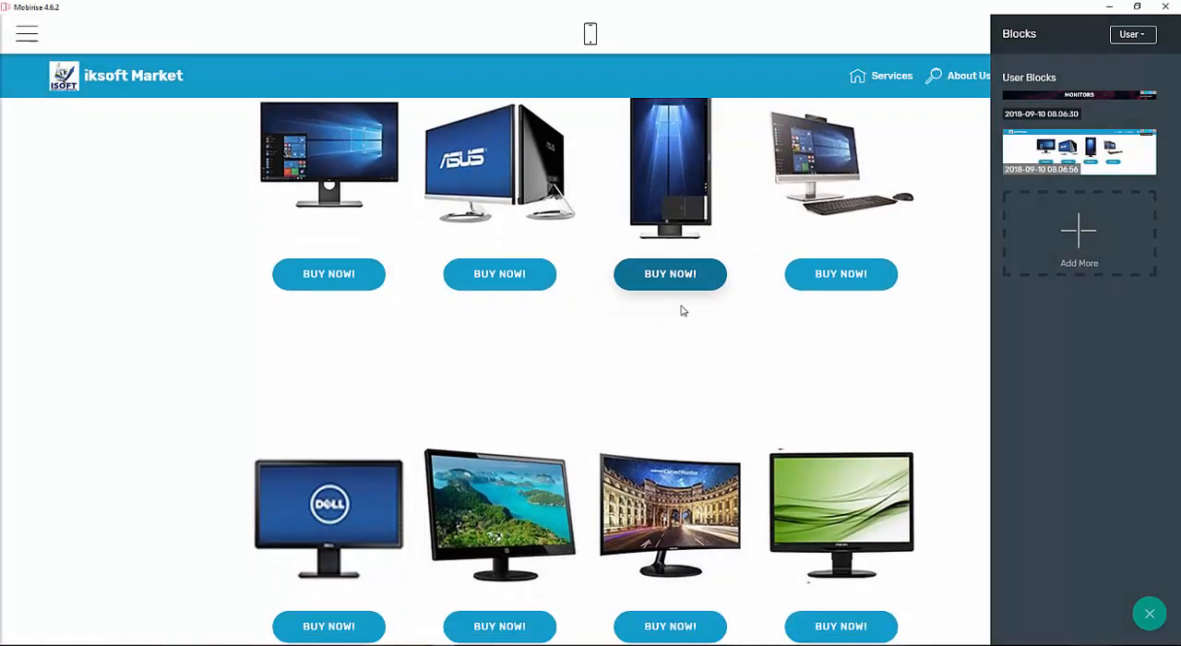
drag(1075, 153, 750, 635)
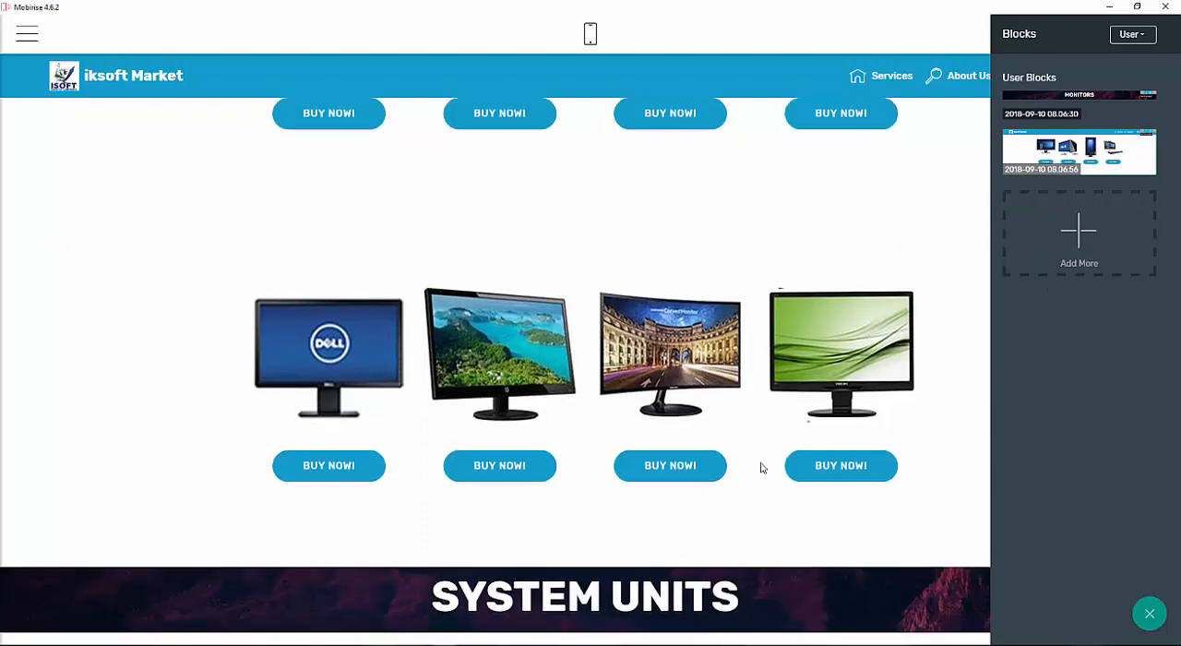
scroll(764, 467, down, 4)
drag(1072, 172, 780, 617)
scroll(759, 577, down, 1)
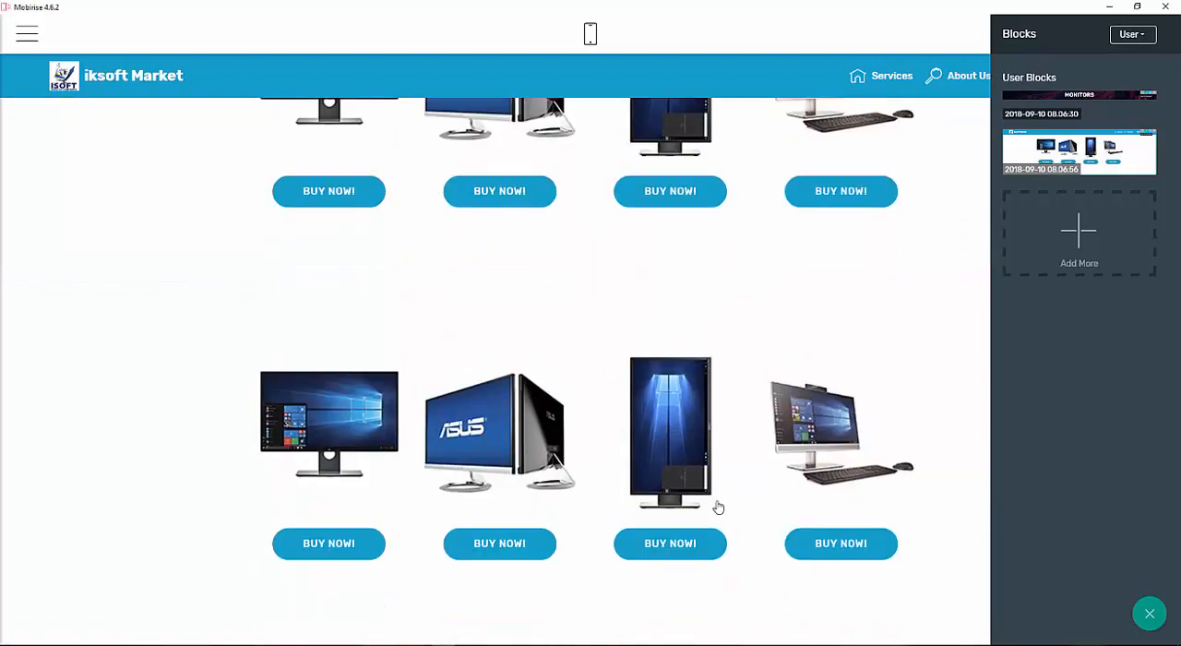
scroll(717, 507, up, 10)
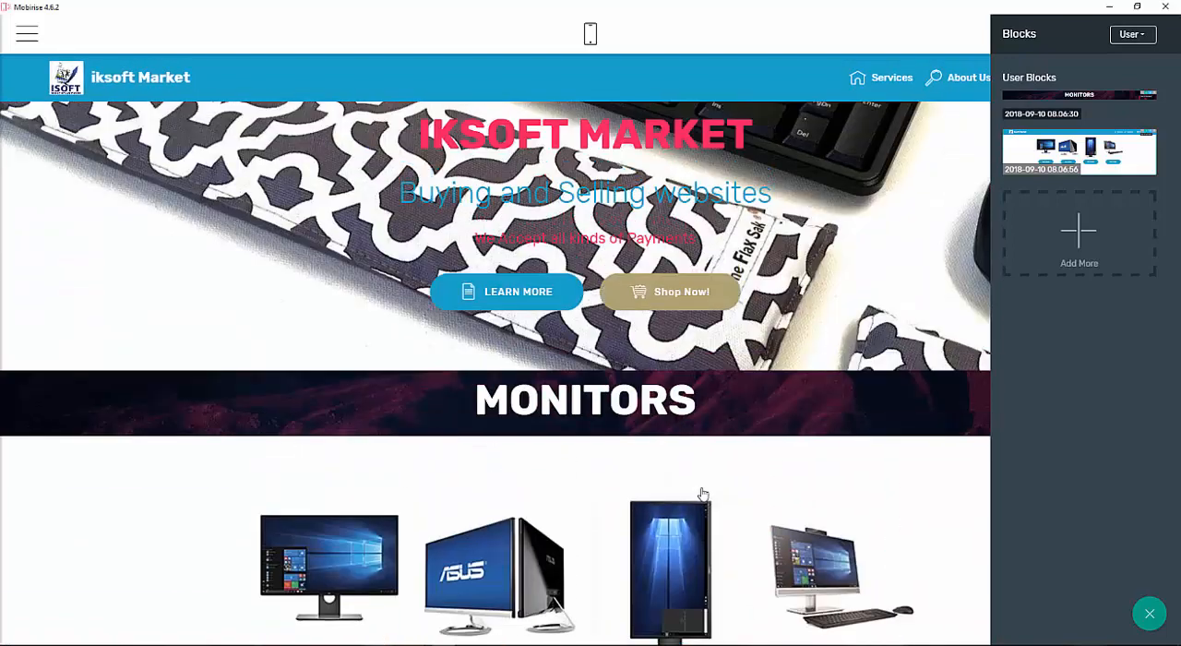
scroll(834, 337, down, 8)
scroll(824, 284, up, 8)
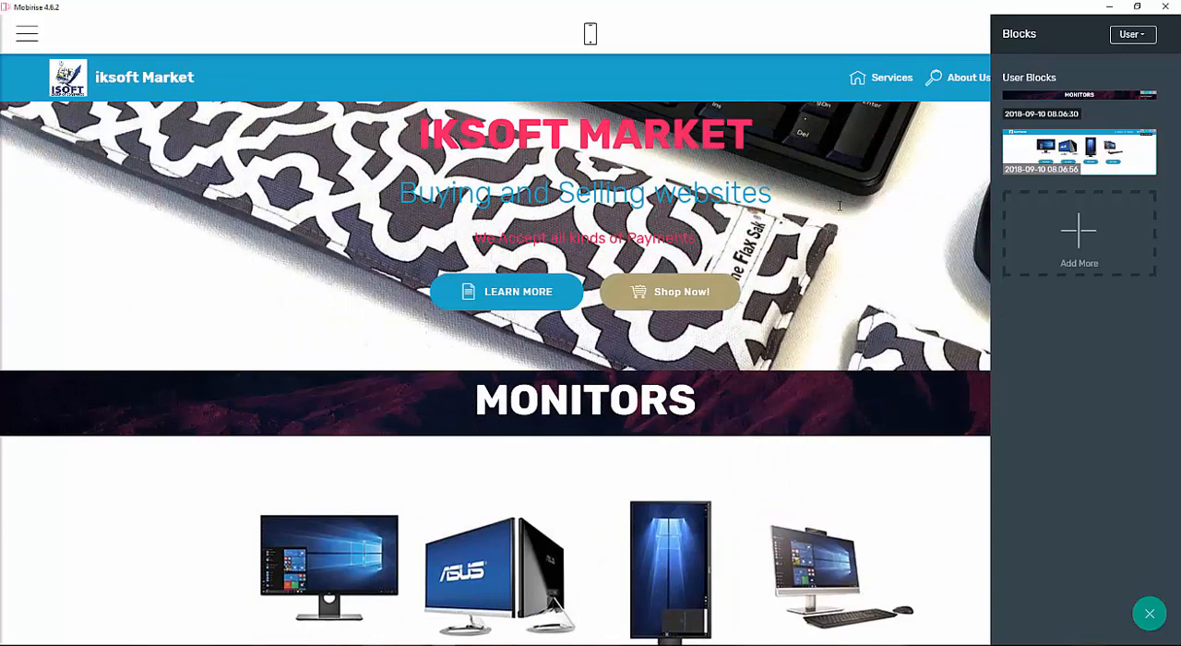
scroll(836, 197, down, 15)
scroll(766, 261, down, 3)
scroll(740, 261, up, 5)
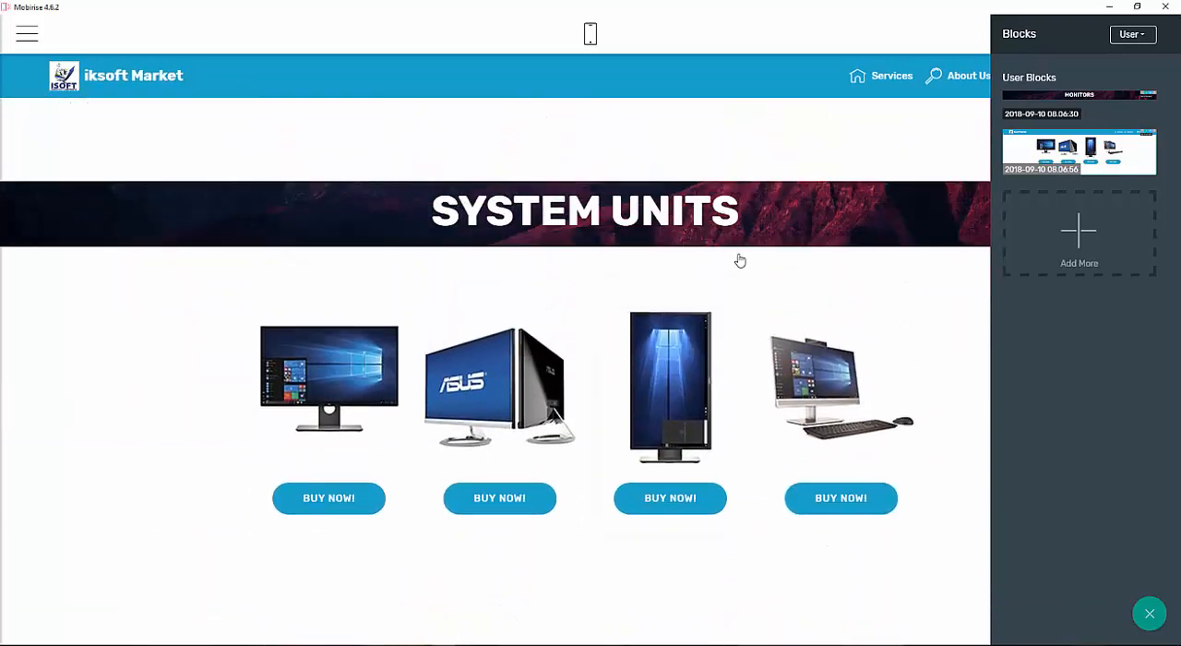
Replace the first System Units card's image with a system unit picture from the local images folder.
click(393, 419)
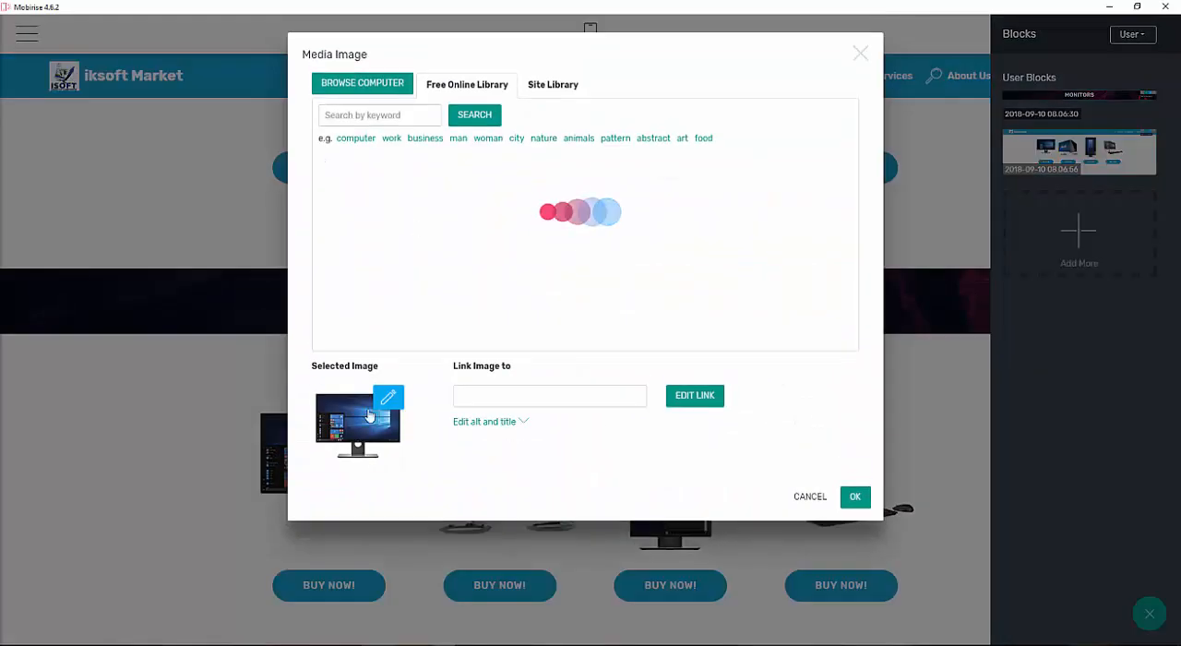
click(397, 95)
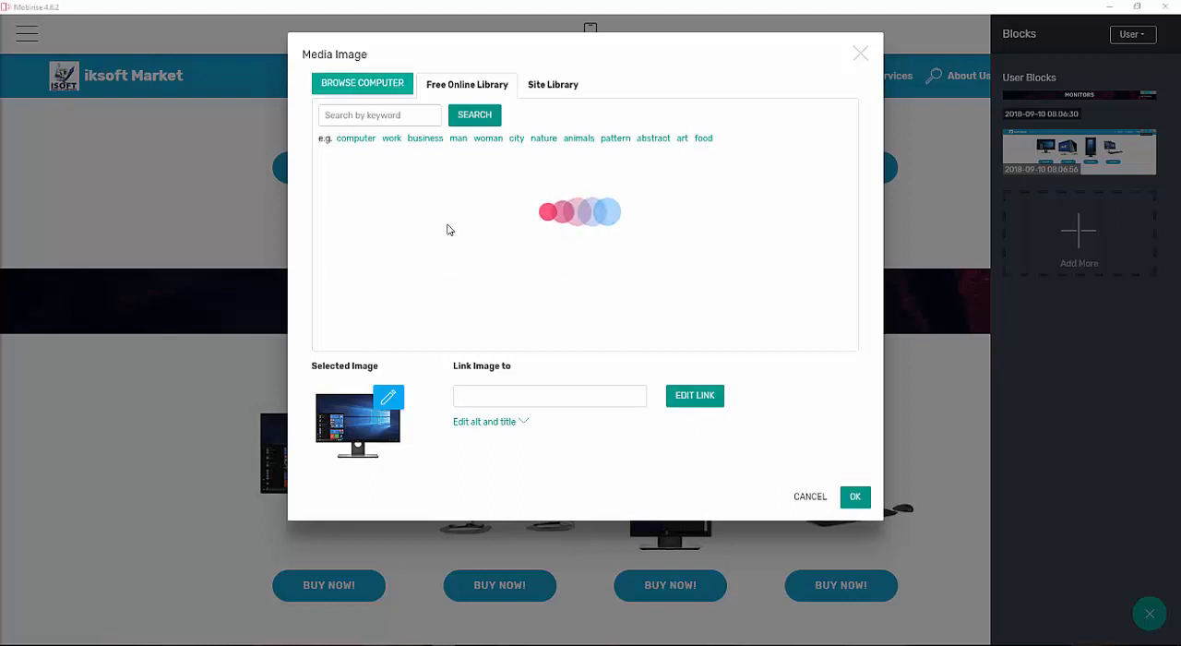
scroll(402, 125, down, 3)
scroll(402, 124, down, 2)
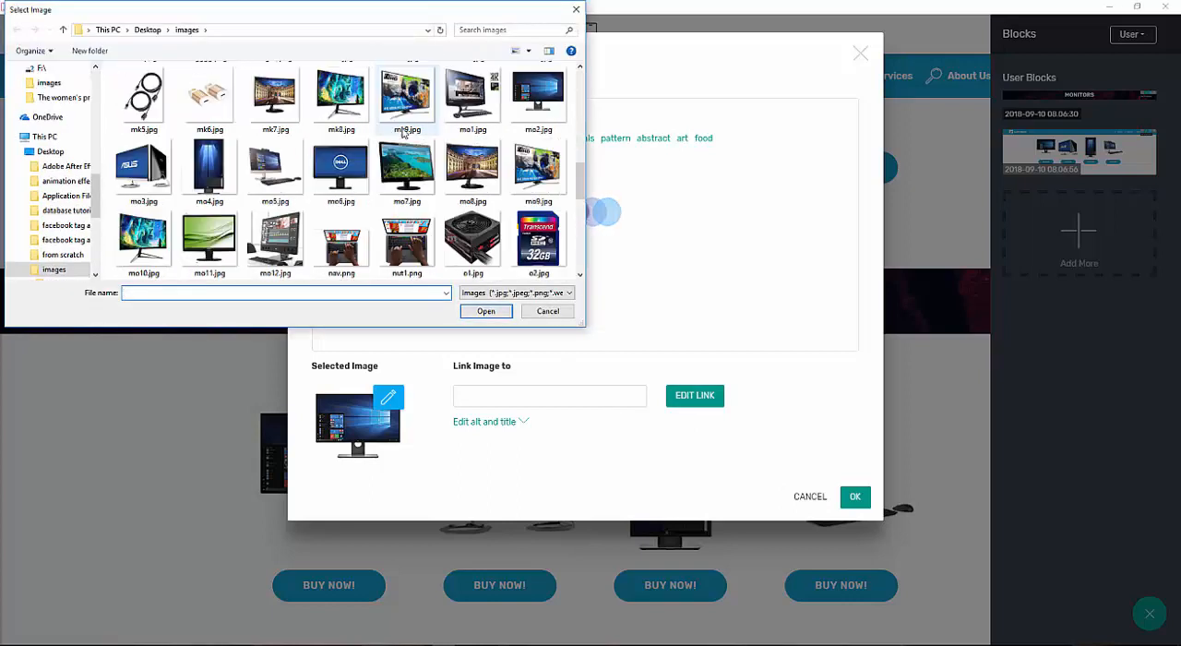
scroll(403, 124, up, 2)
double_click(338, 173)
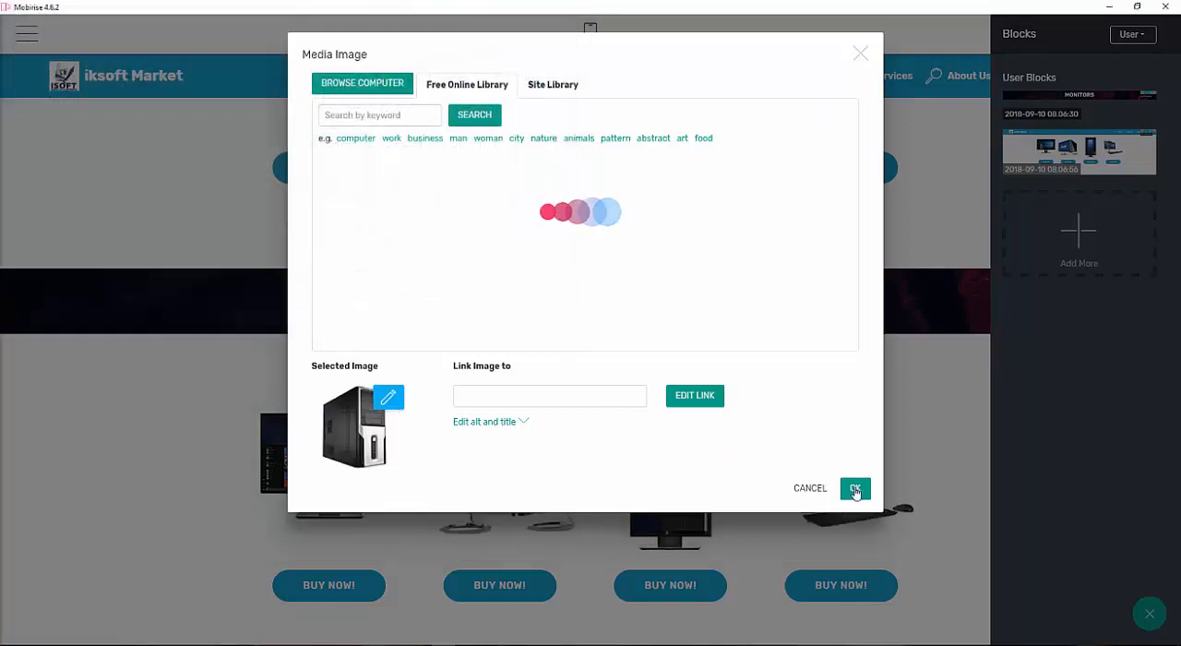
click(855, 496)
Replace the second card's image with m2.jpg from the local images folder.
click(491, 473)
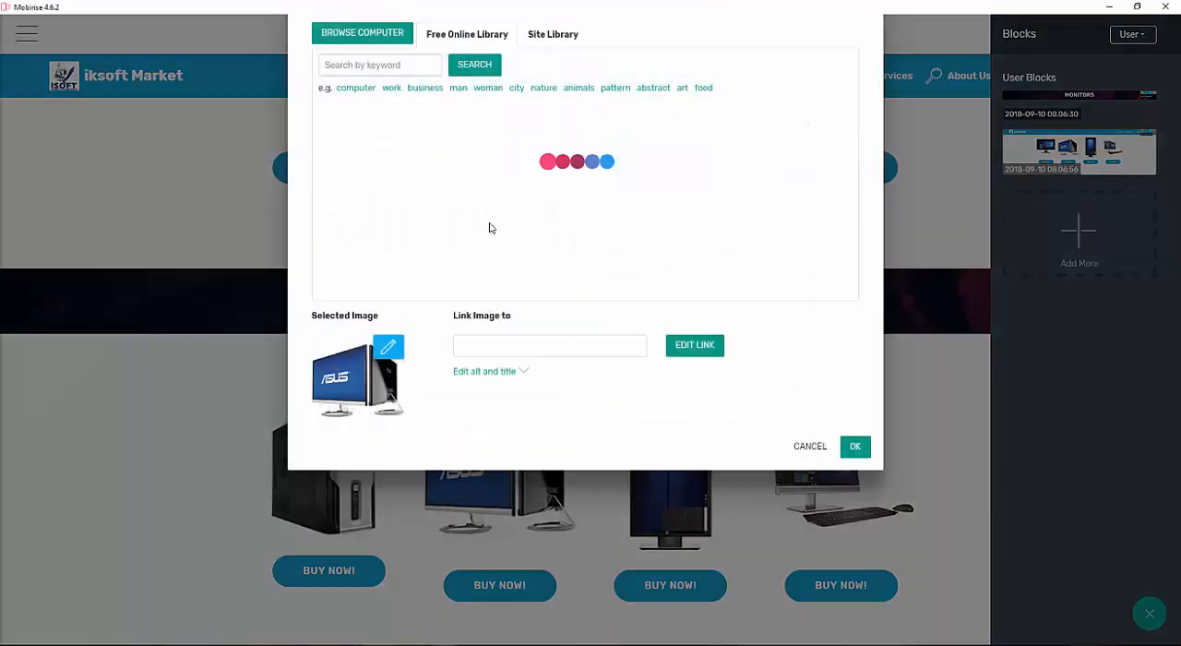
click(378, 118)
drag(580, 93, 582, 161)
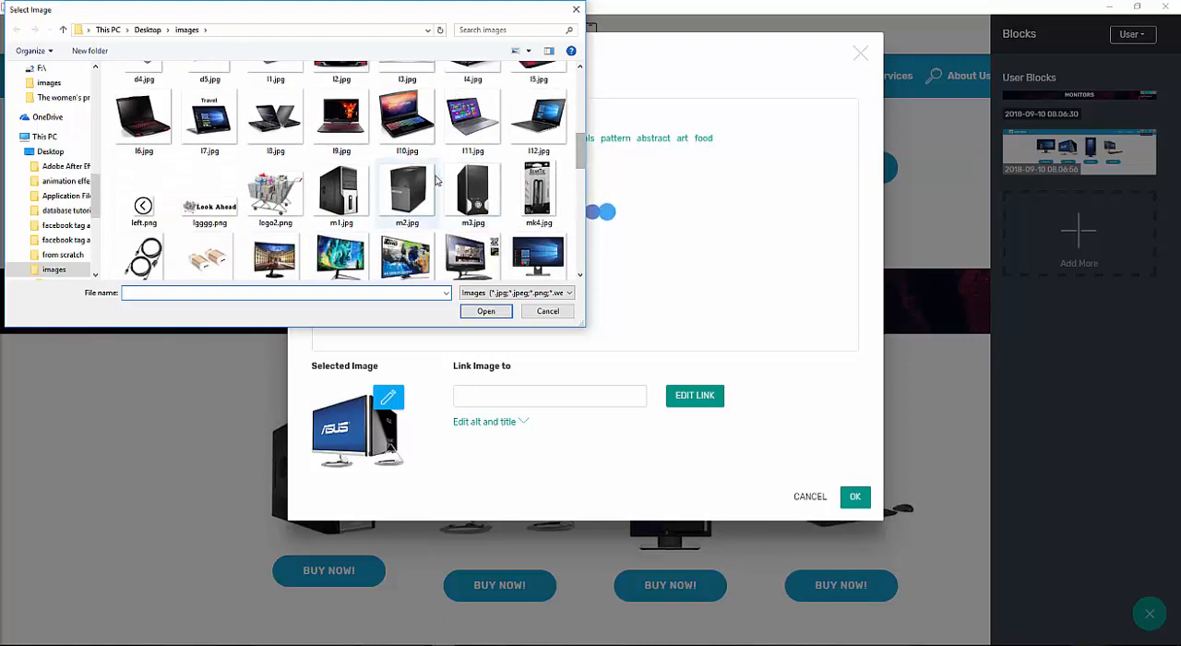
double_click(407, 198)
click(843, 493)
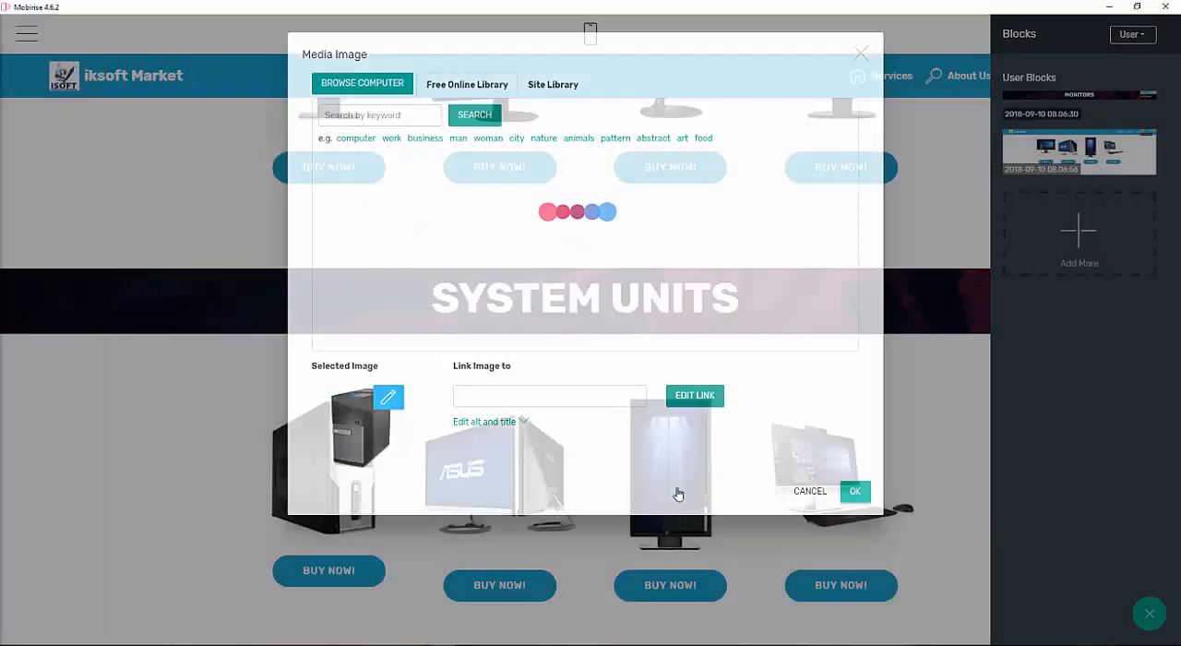
Replace the third card's image with a system unit picture from the local images folder.
click(670, 461)
click(338, 84)
scroll(443, 203, down, 3)
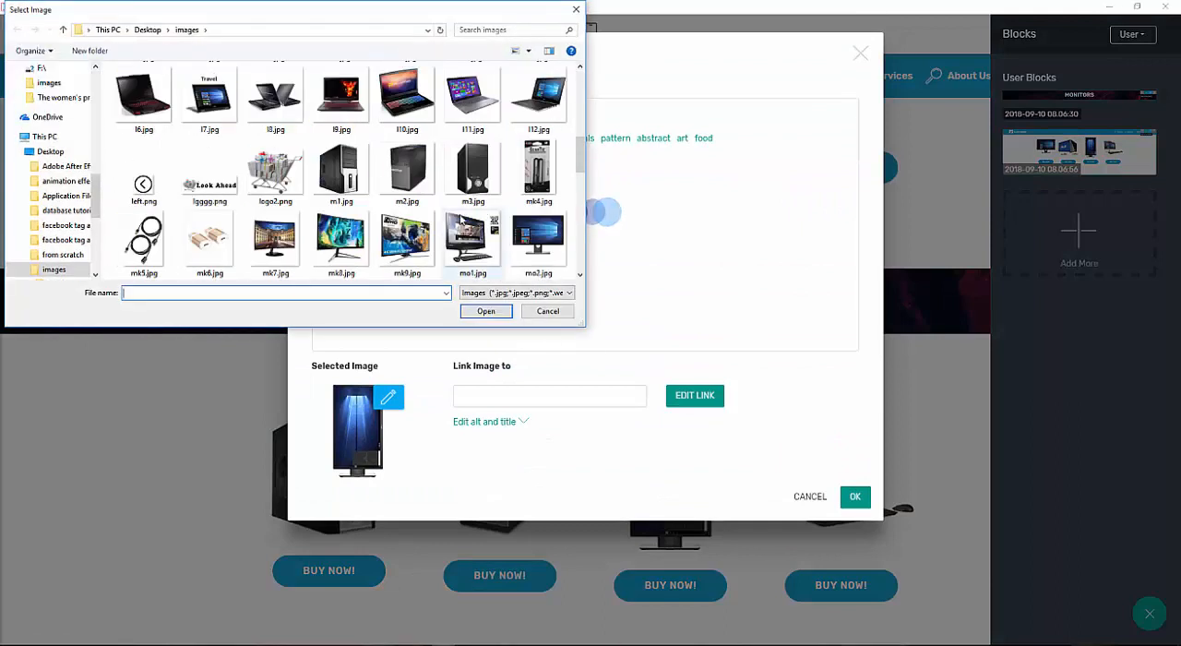
double_click(470, 238)
click(853, 496)
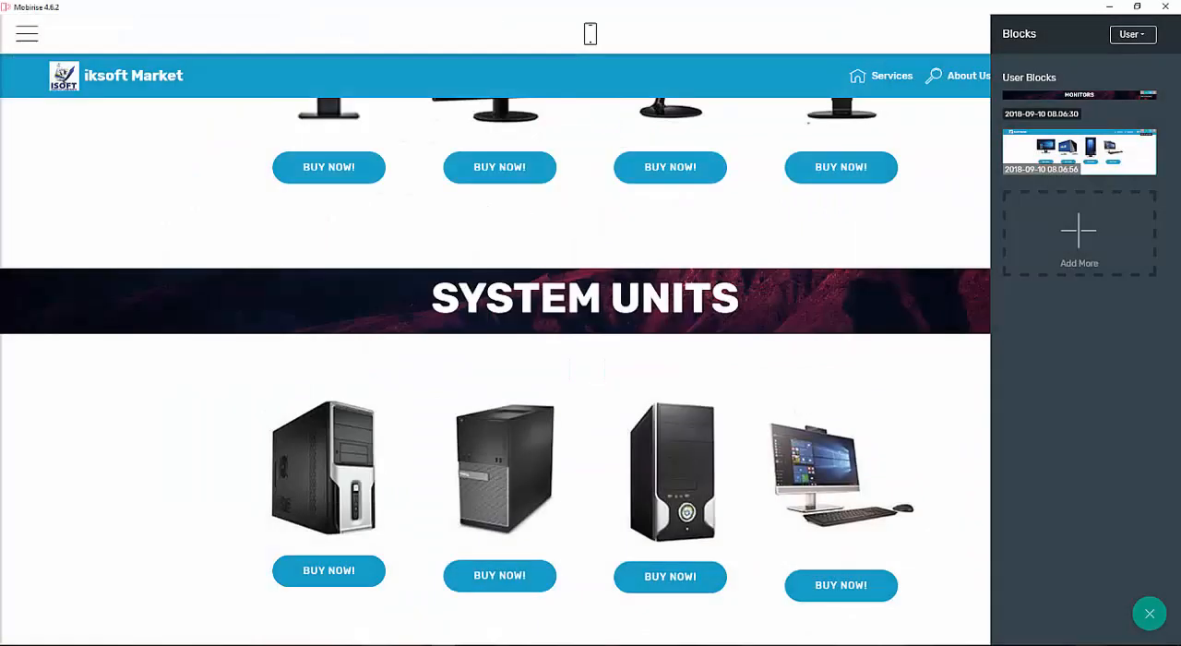
Replace the fourth System Units card's image with a system unit picture from the local images folder.
click(805, 446)
click(396, 82)
scroll(563, 203, down, 3)
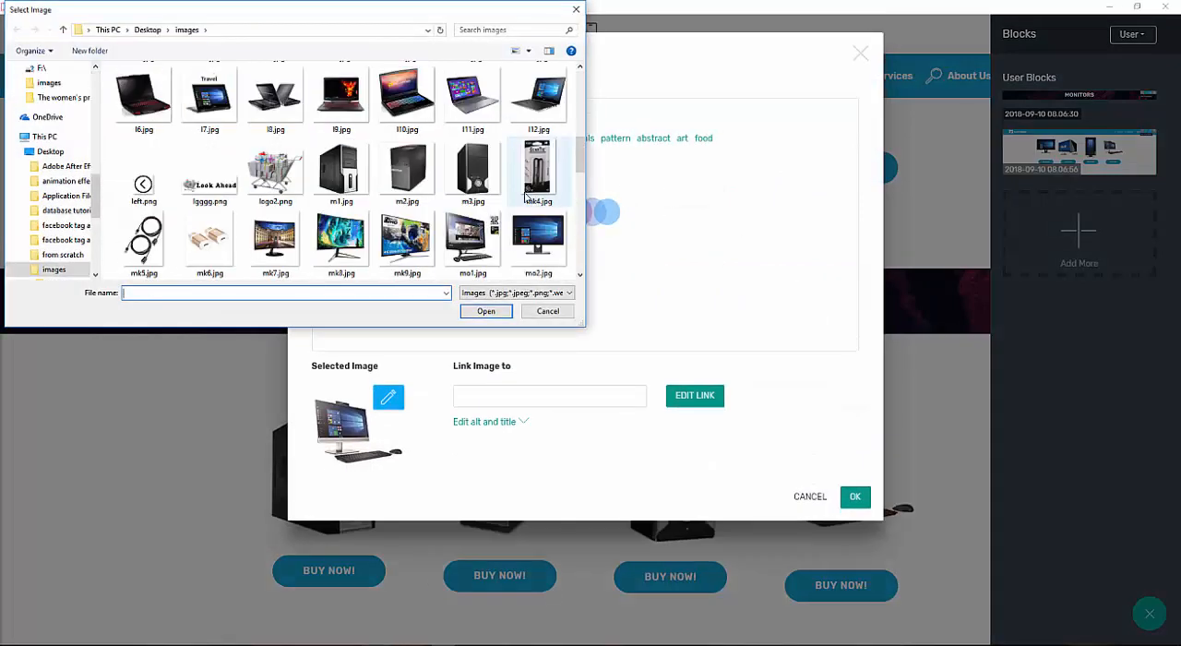
scroll(415, 185, down, 2)
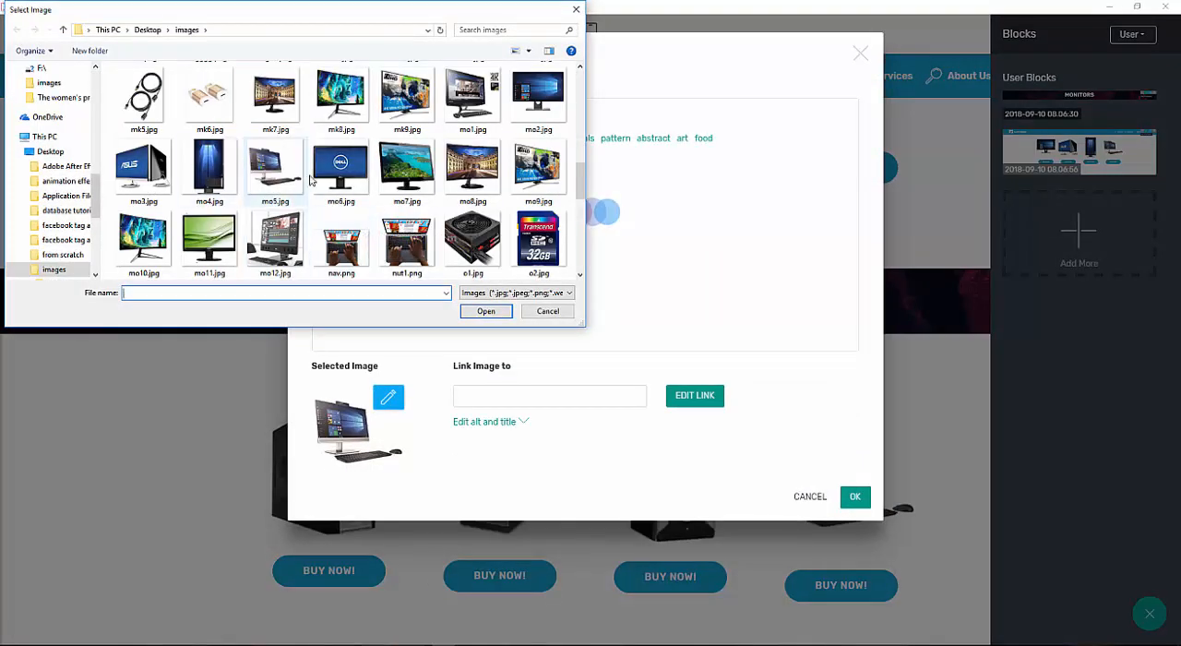
scroll(332, 182, down, 3)
double_click(349, 189)
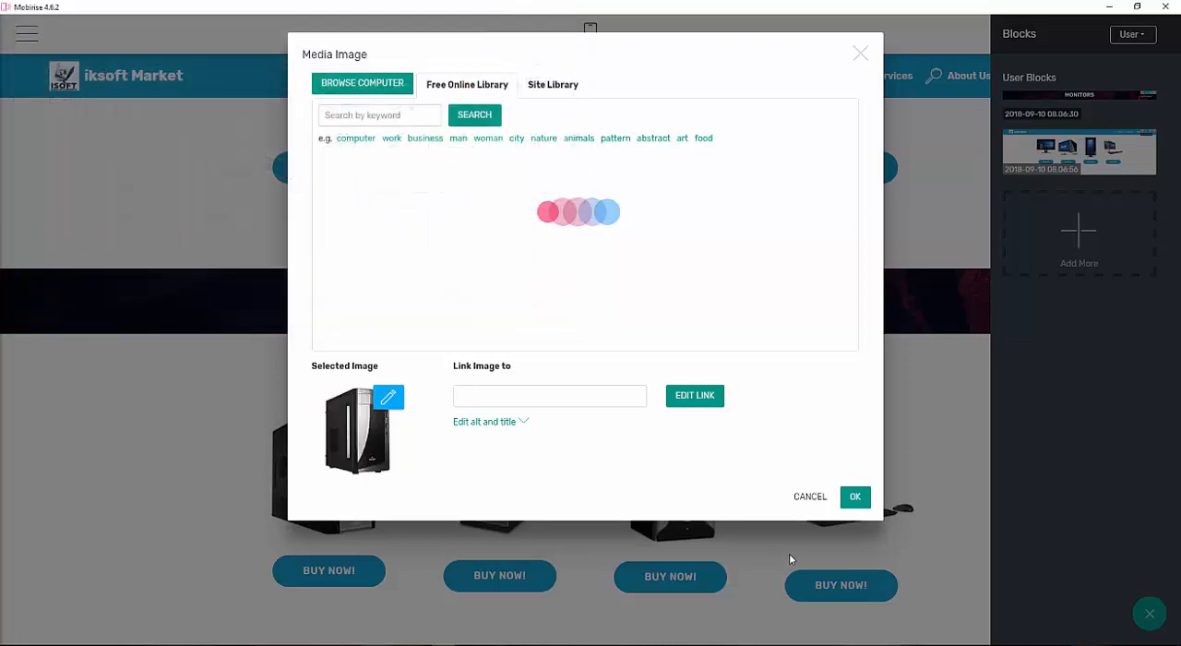
click(854, 497)
Replace the first image in the second row of System Units cards with sy3.jpg from the local images folder.
scroll(577, 474, down, 5)
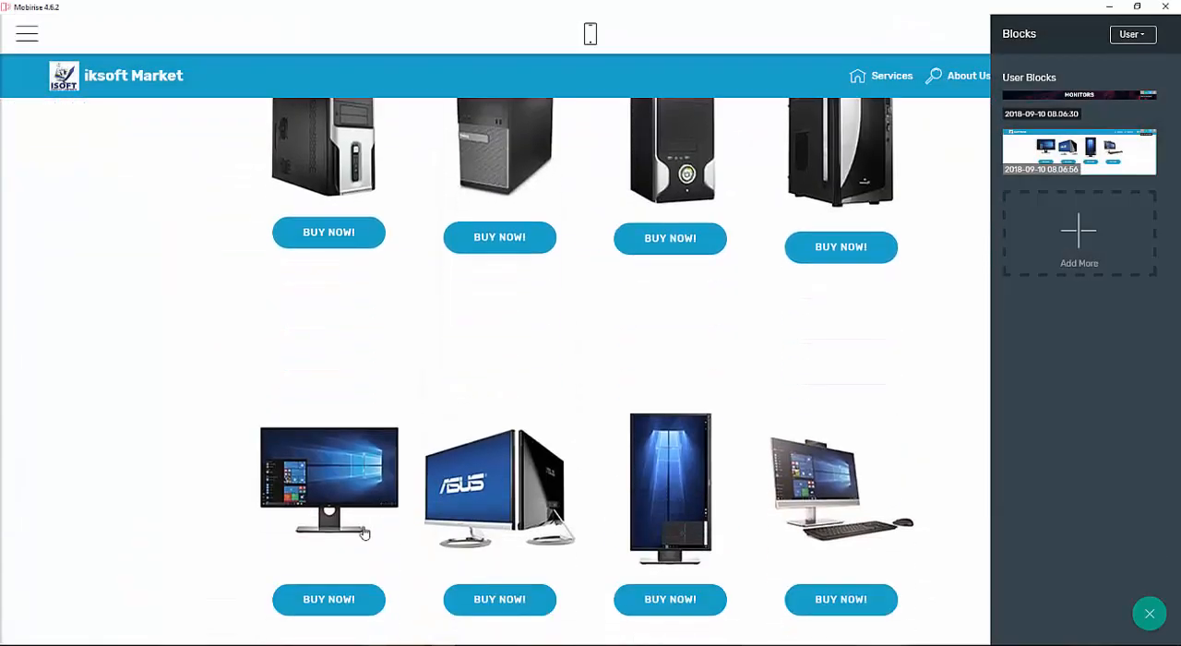
click(352, 457)
click(378, 80)
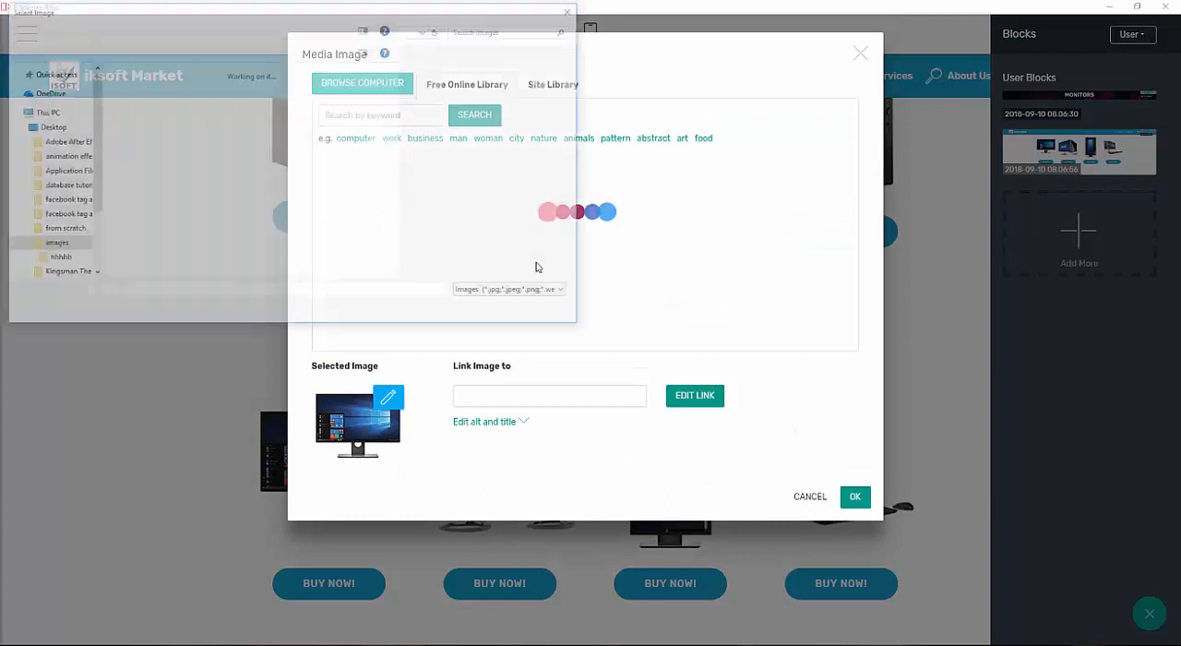
scroll(443, 190, down, 3)
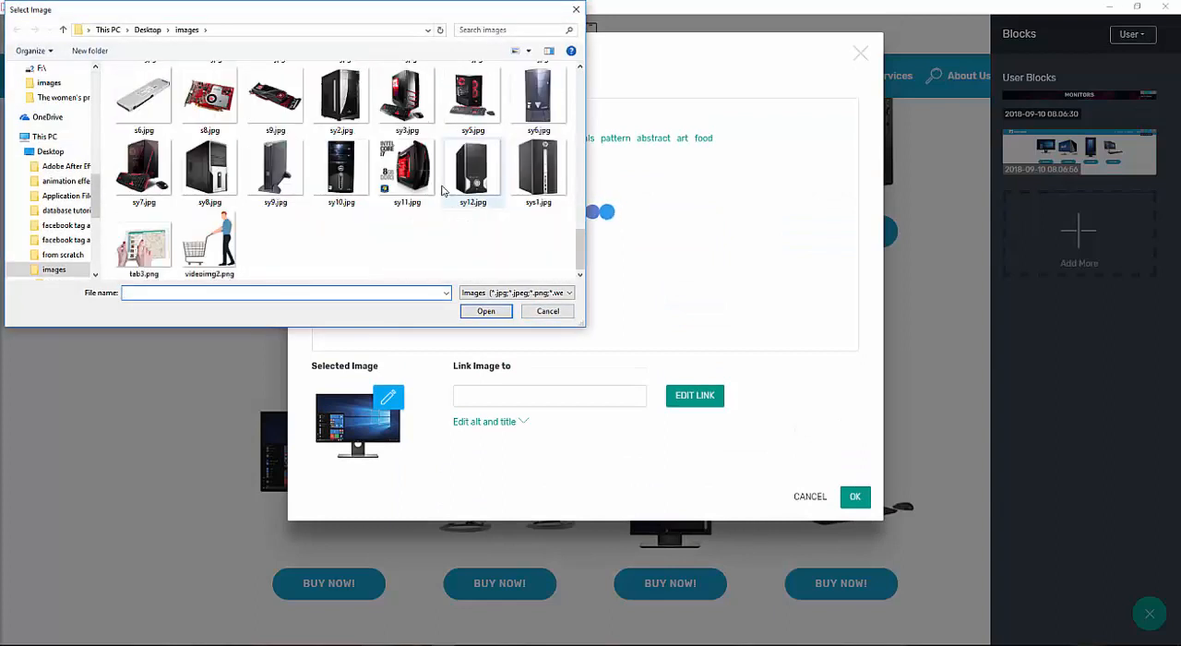
double_click(407, 97)
click(850, 506)
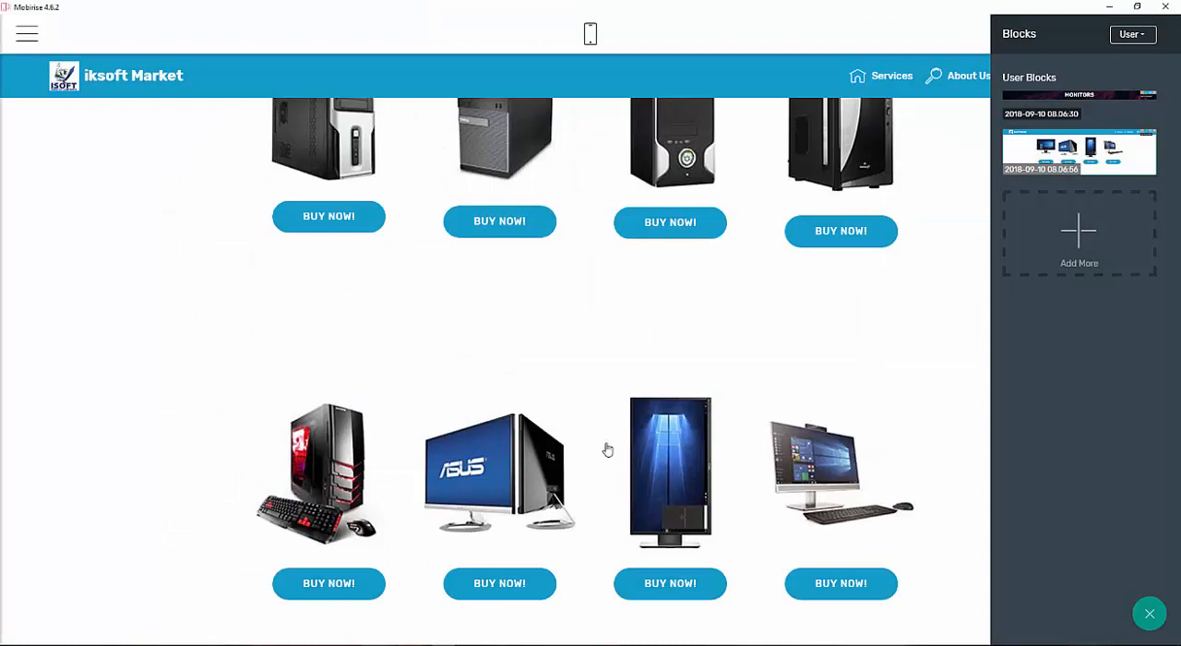
Replace the second card's image in that row with sy5.jpg from the local images folder.
click(561, 450)
click(369, 80)
scroll(411, 209, down, 3)
scroll(411, 208, down, 8)
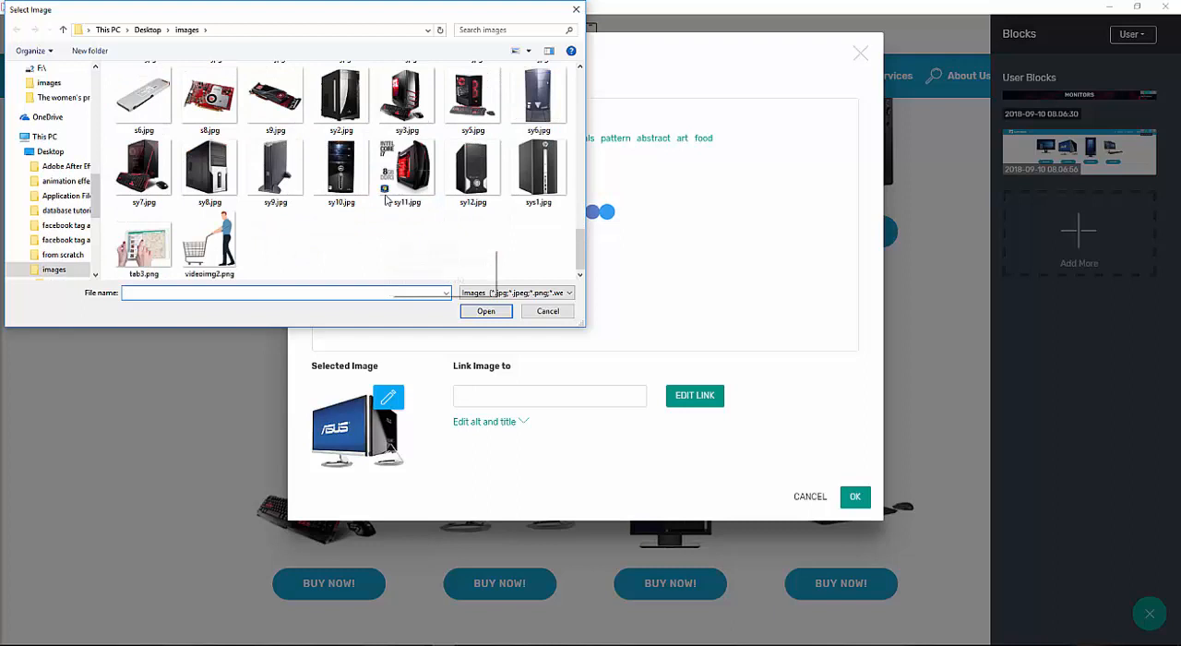
double_click(473, 118)
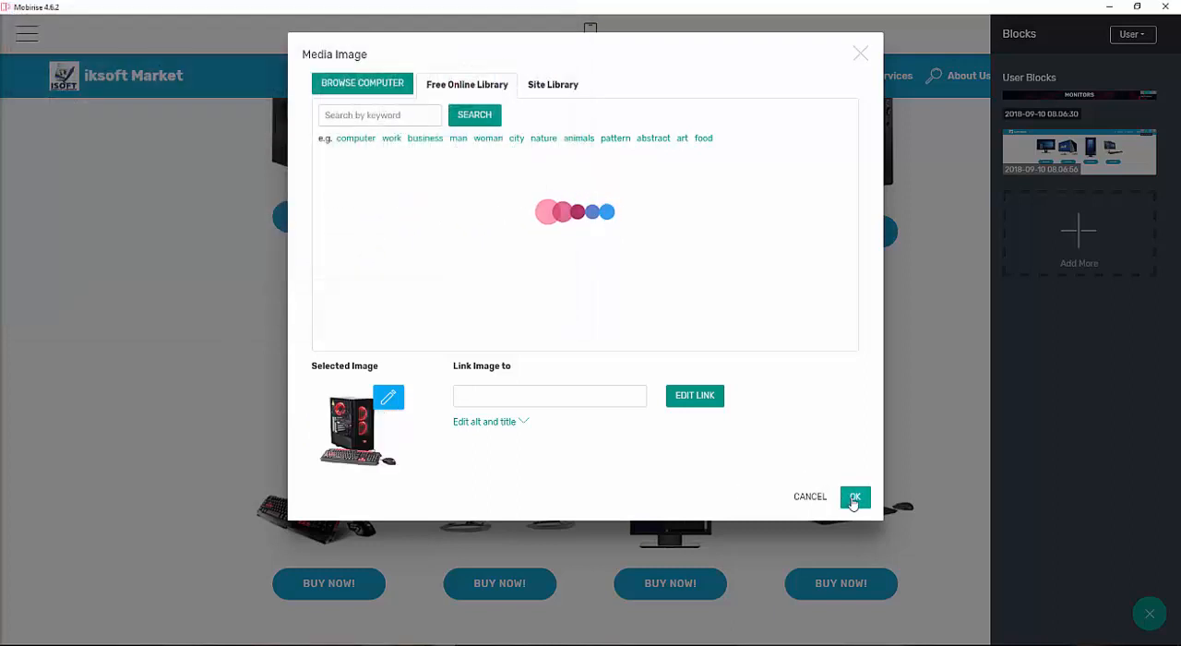
click(853, 498)
Replace the third card's image in that row with a system unit picture from the local images folder.
click(716, 471)
click(334, 101)
scroll(485, 161, down, 5)
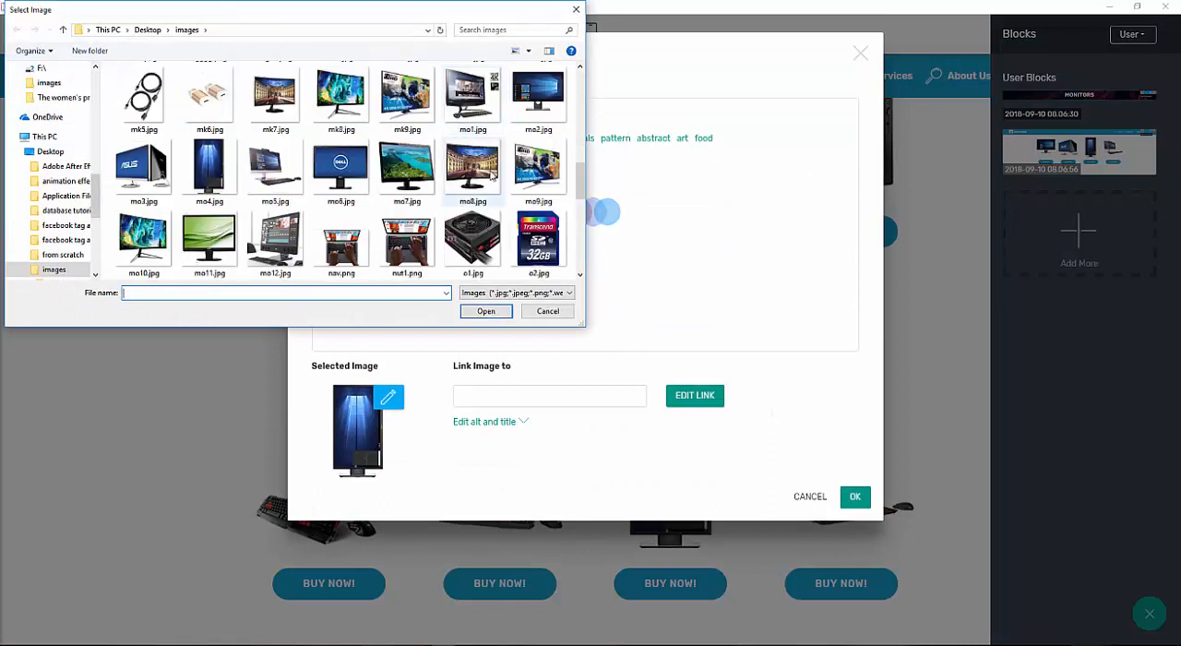
scroll(491, 174, down, 3)
double_click(538, 96)
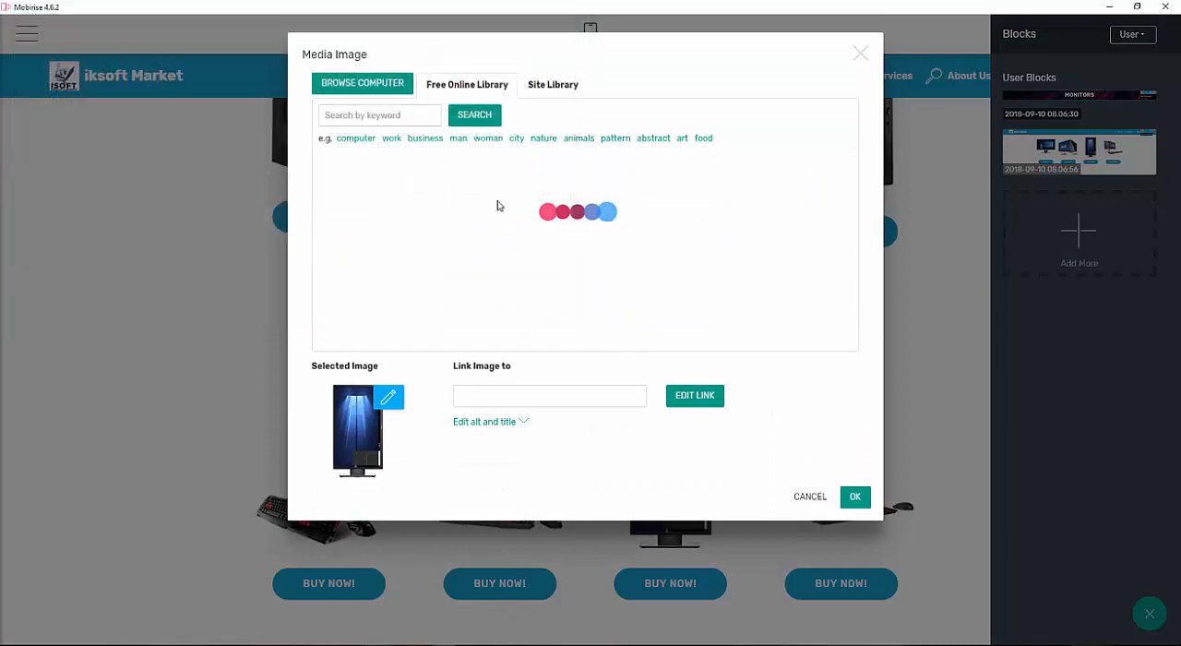
click(849, 497)
Replace the fourth card's image in that row with sy7.jpg from the local images folder.
scroll(784, 470, down, 1)
click(784, 484)
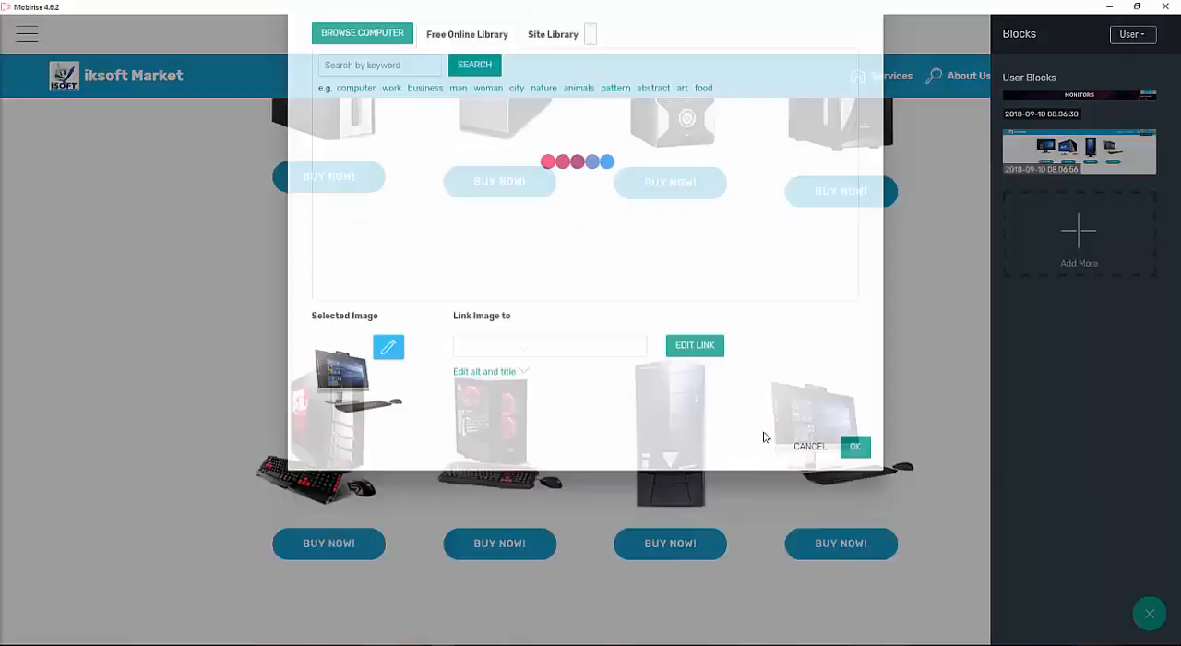
click(388, 85)
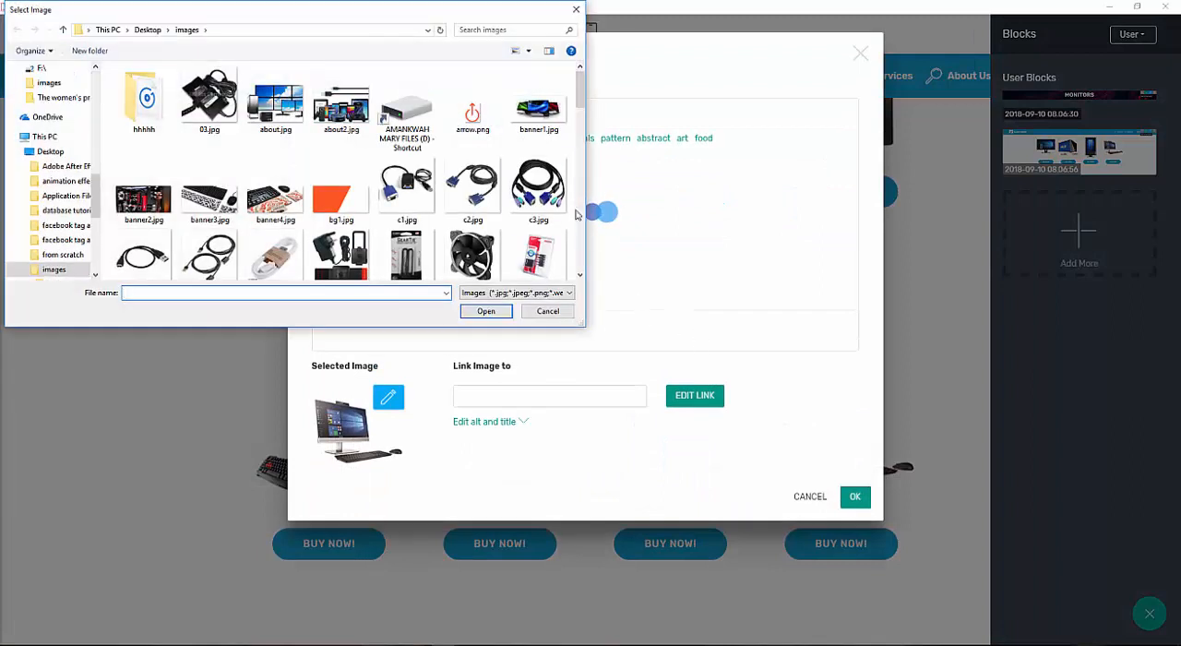
scroll(530, 212, down, 10)
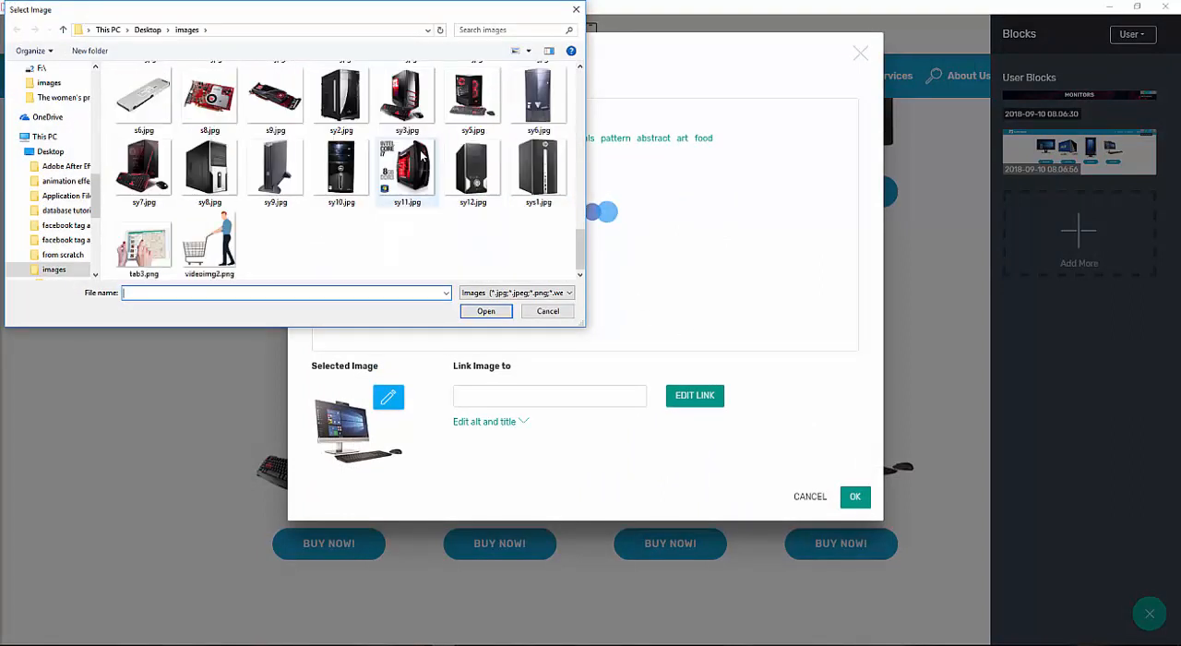
double_click(155, 164)
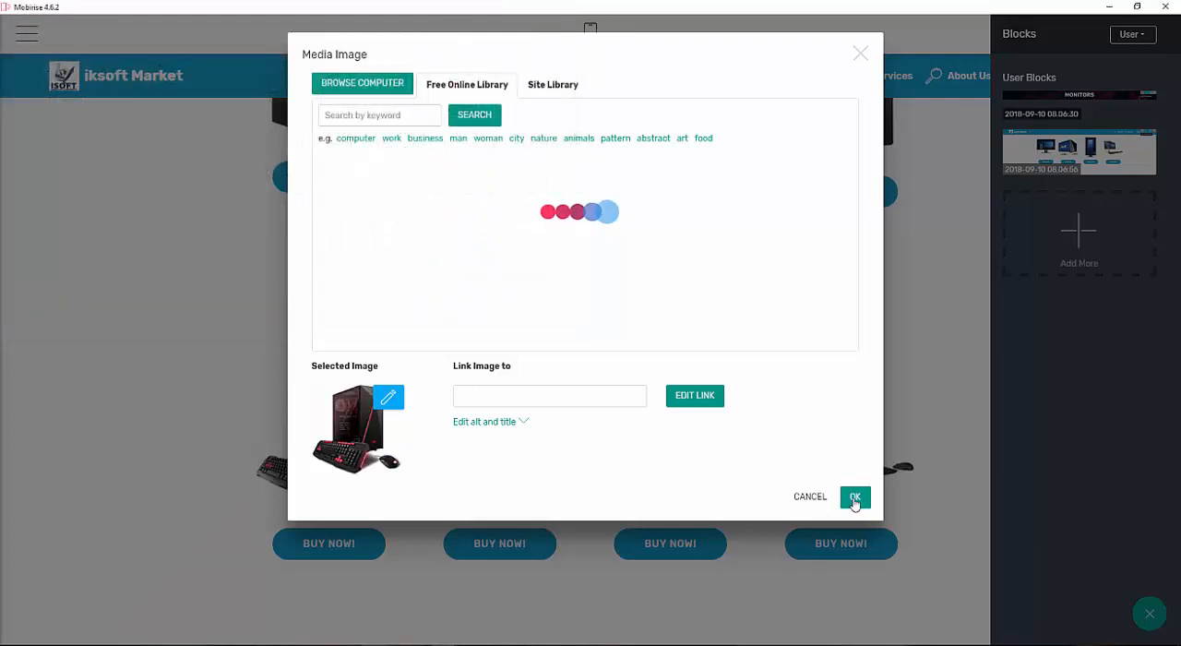
click(855, 496)
Preview the site in the browser and scroll through the MONITORS and SYSTEM UNITS product sections.
scroll(581, 360, up, 10)
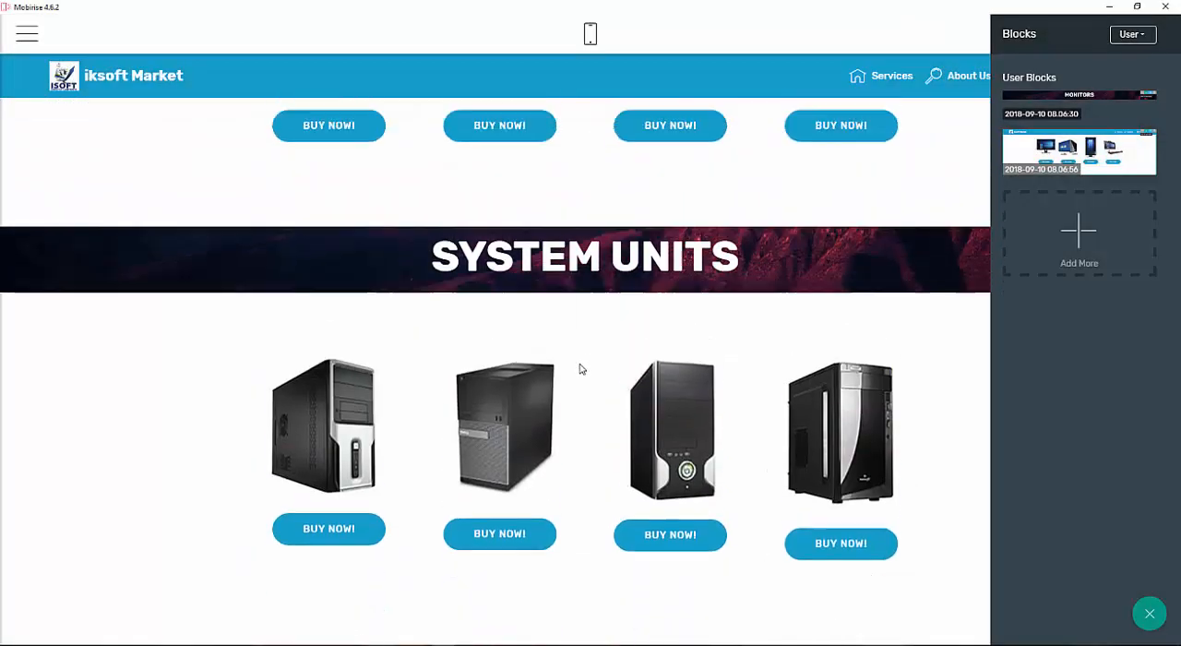
click(976, 38)
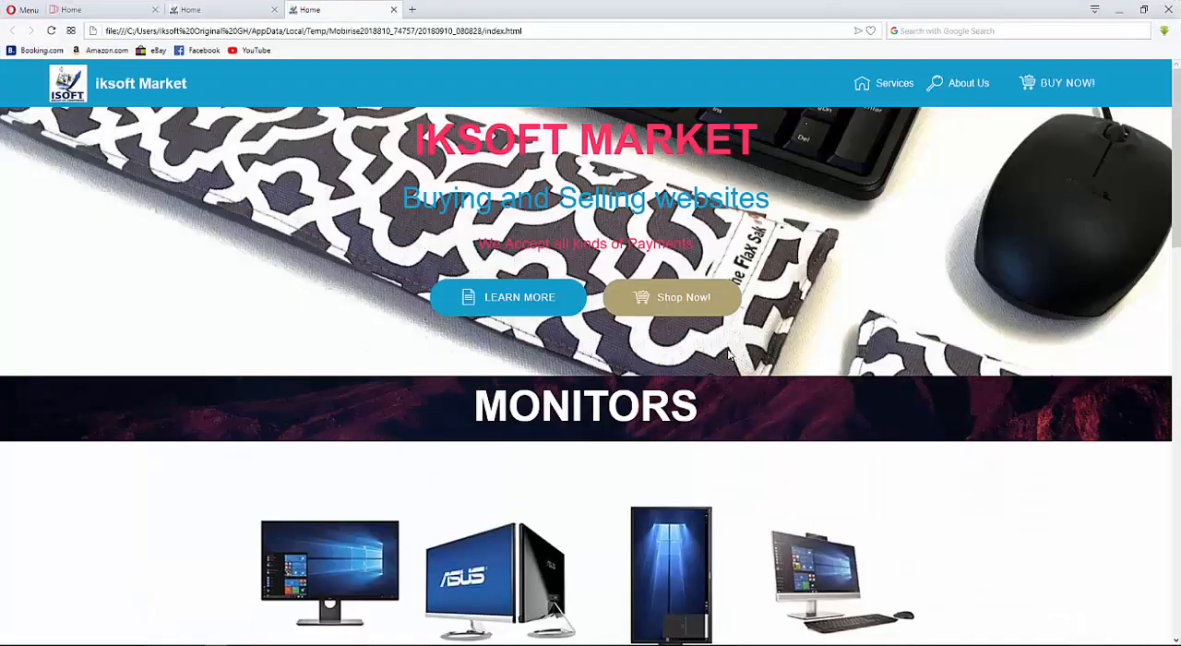
scroll(712, 338, down, 1)
scroll(711, 339, down, 12)
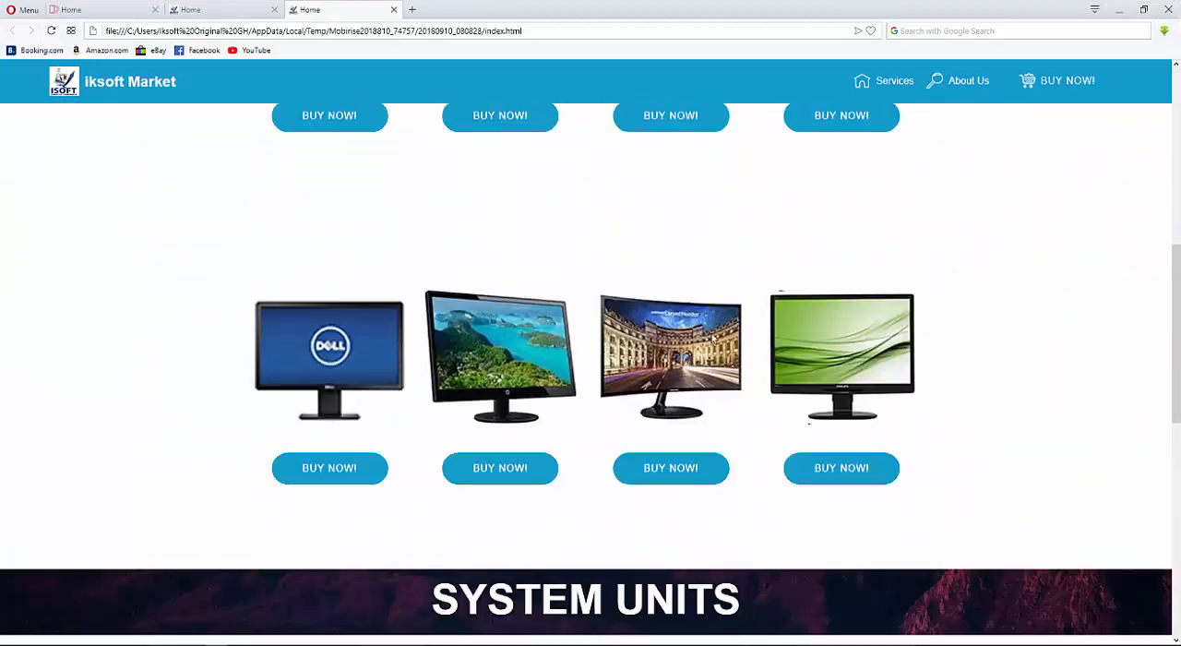
scroll(711, 339, up, 10)
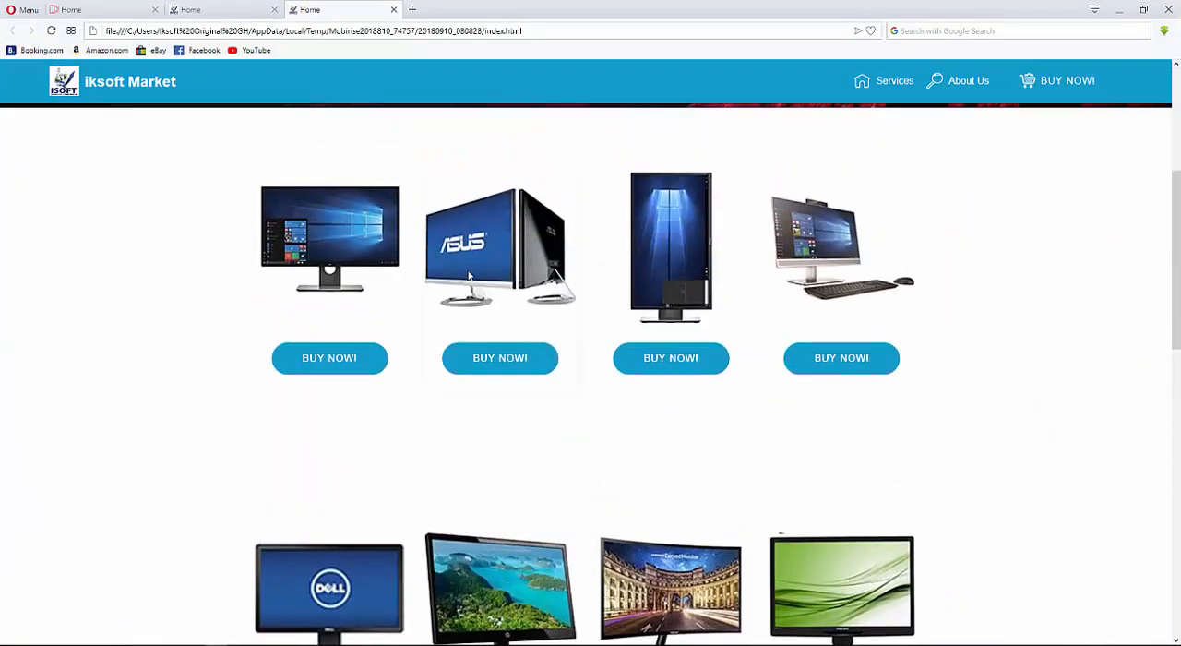
scroll(721, 258, up, 3)
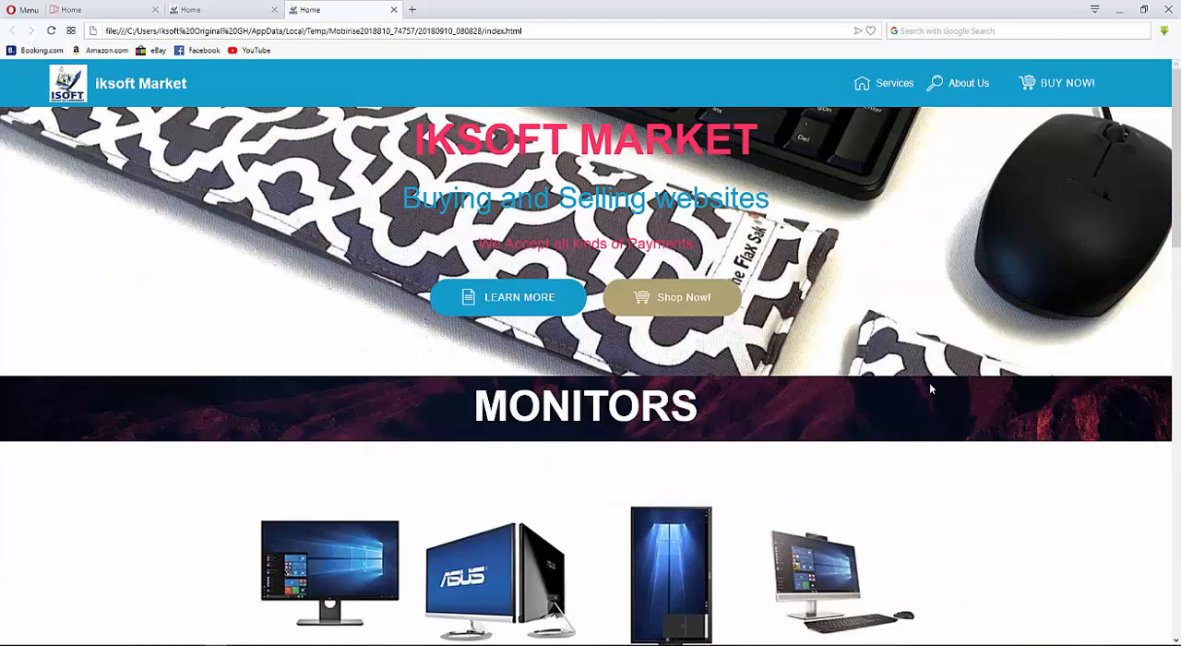
scroll(557, 455, down, 2)
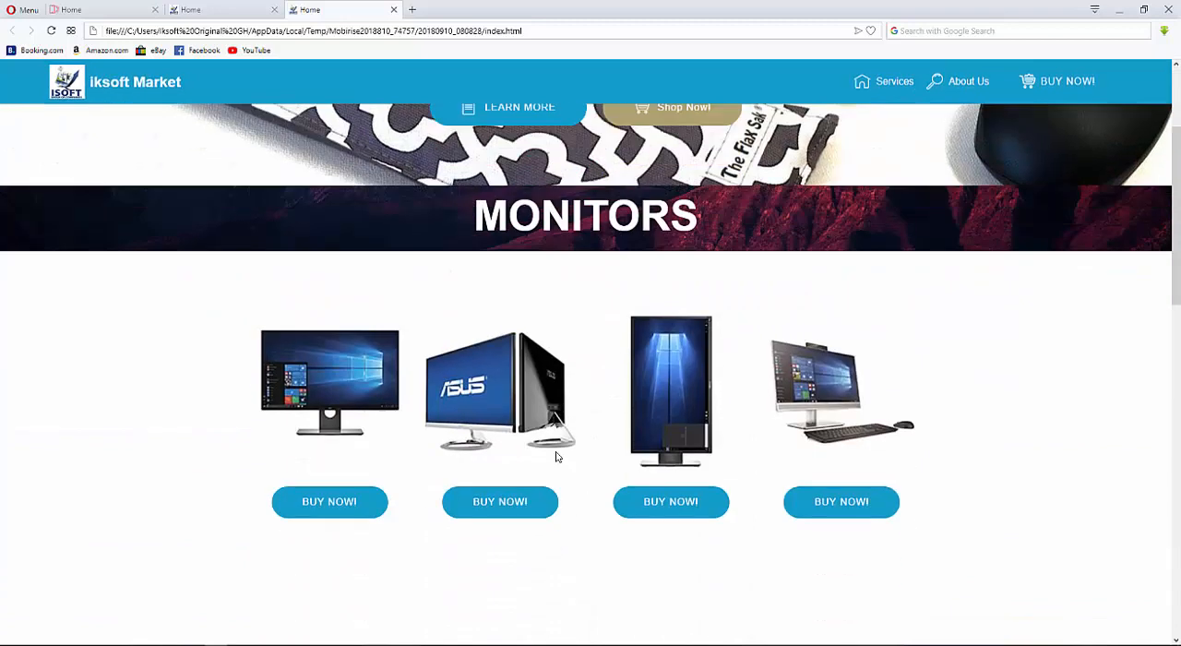
scroll(508, 396, down, 3)
scroll(507, 377, up, 5)
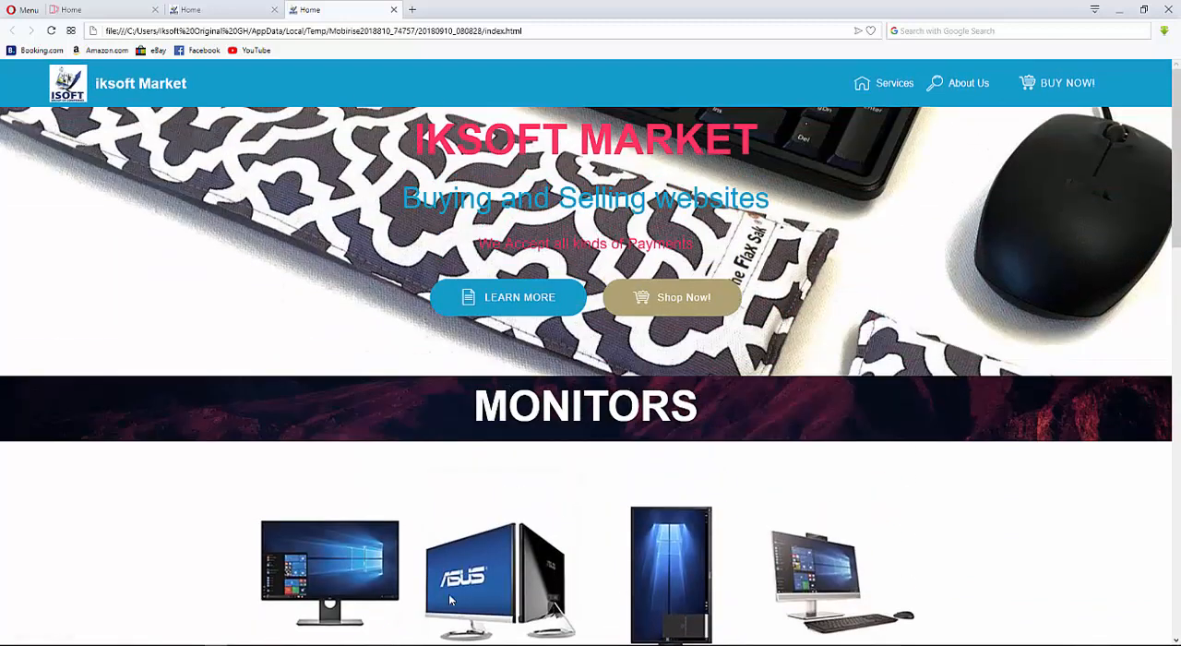
scroll(691, 361, down, 2)
scroll(789, 546, down, 8)
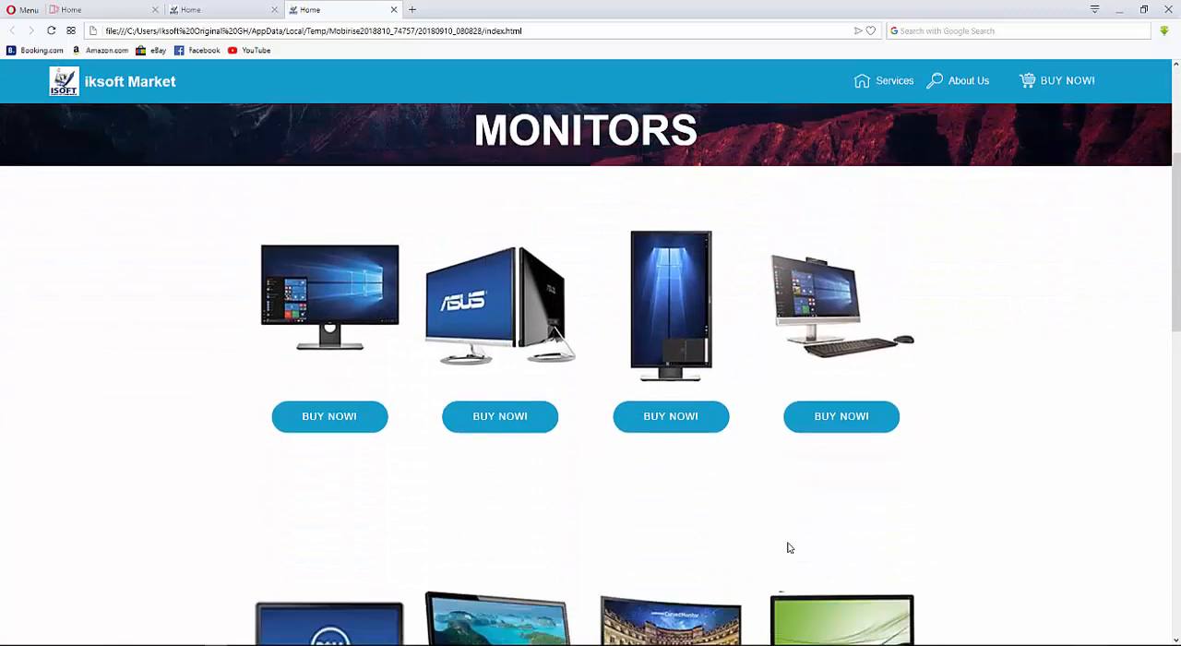
scroll(655, 422, up, 10)
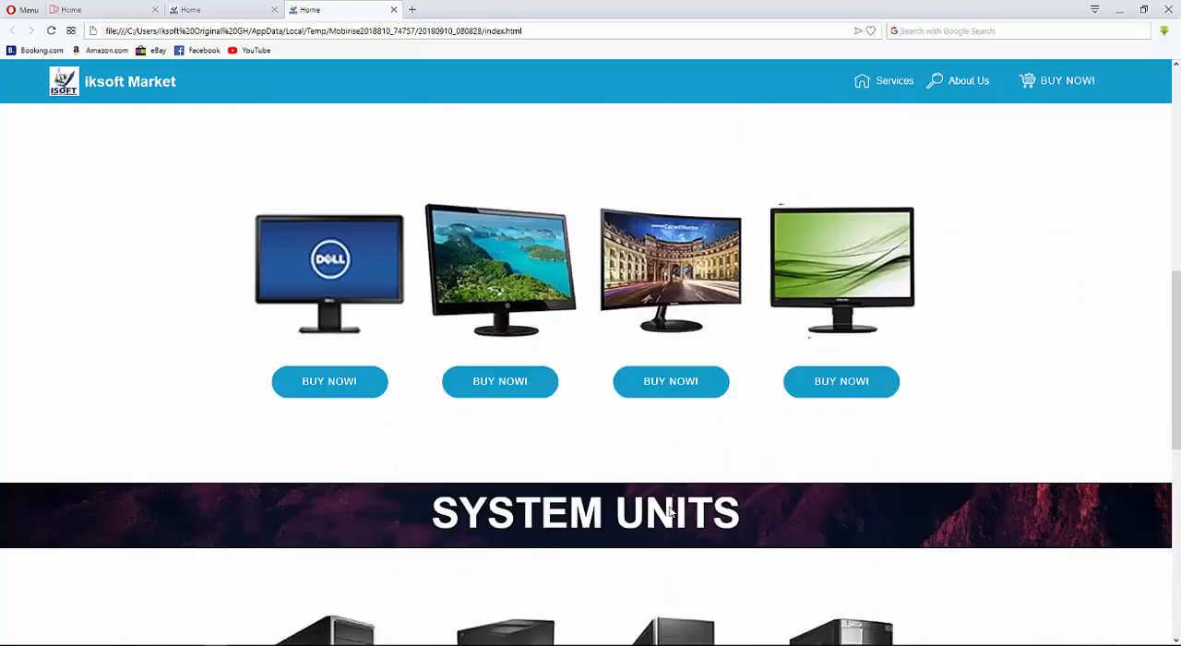
scroll(716, 359, down, 10)
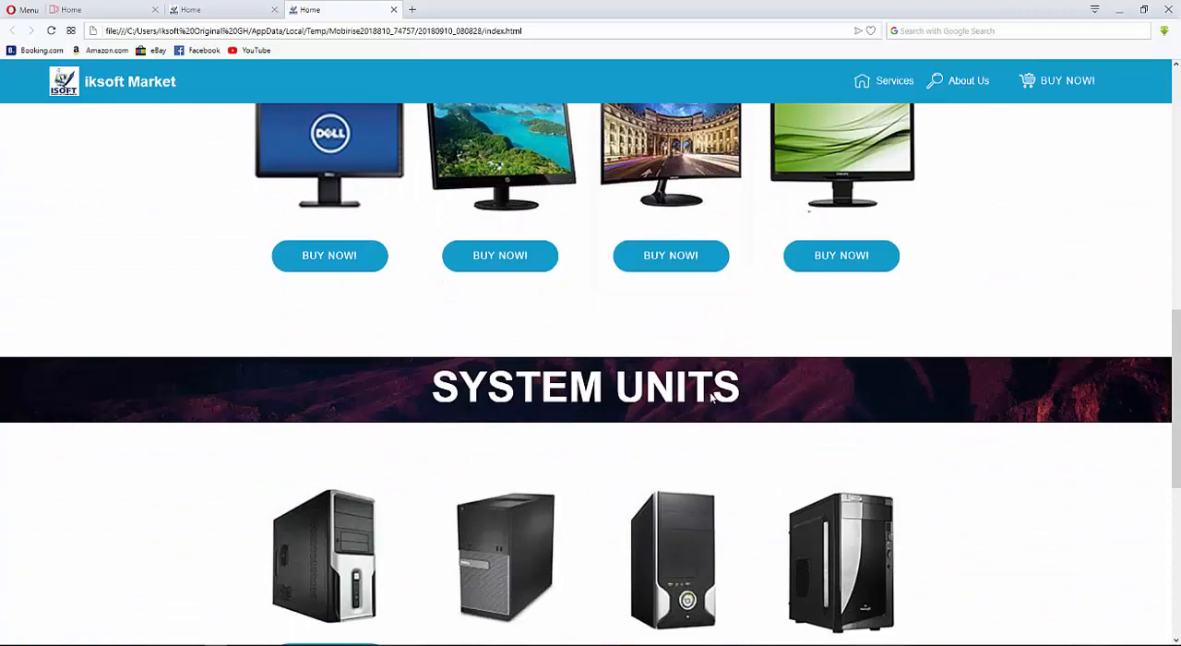
scroll(738, 349, up, 10)
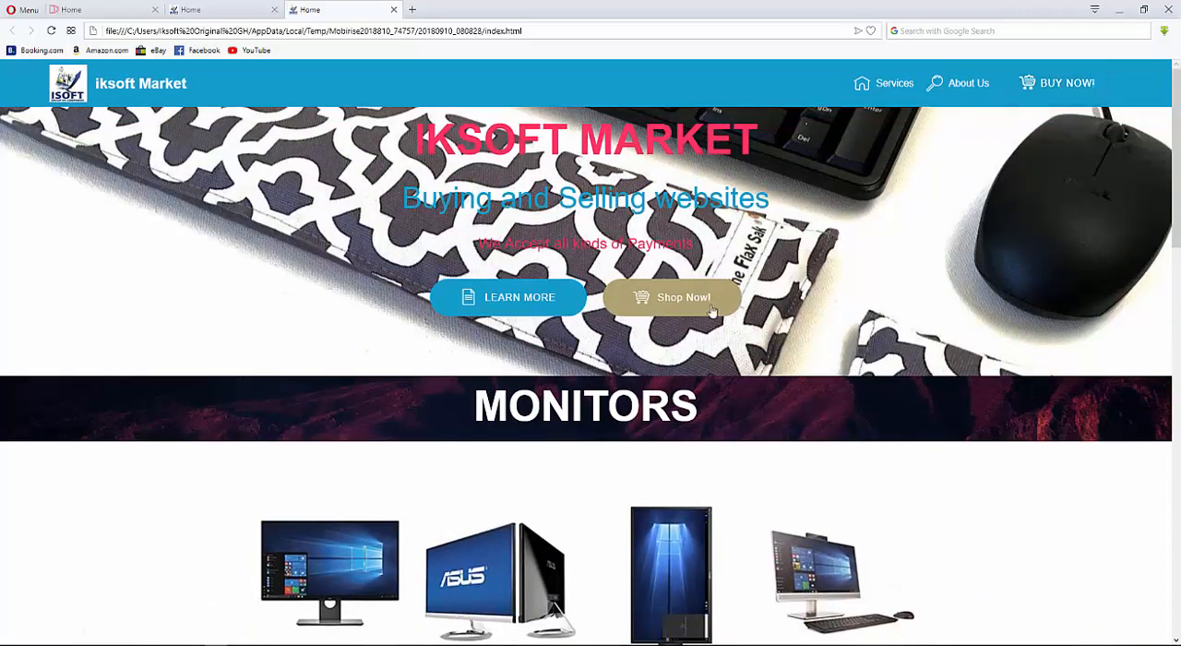
scroll(711, 311, down, 10)
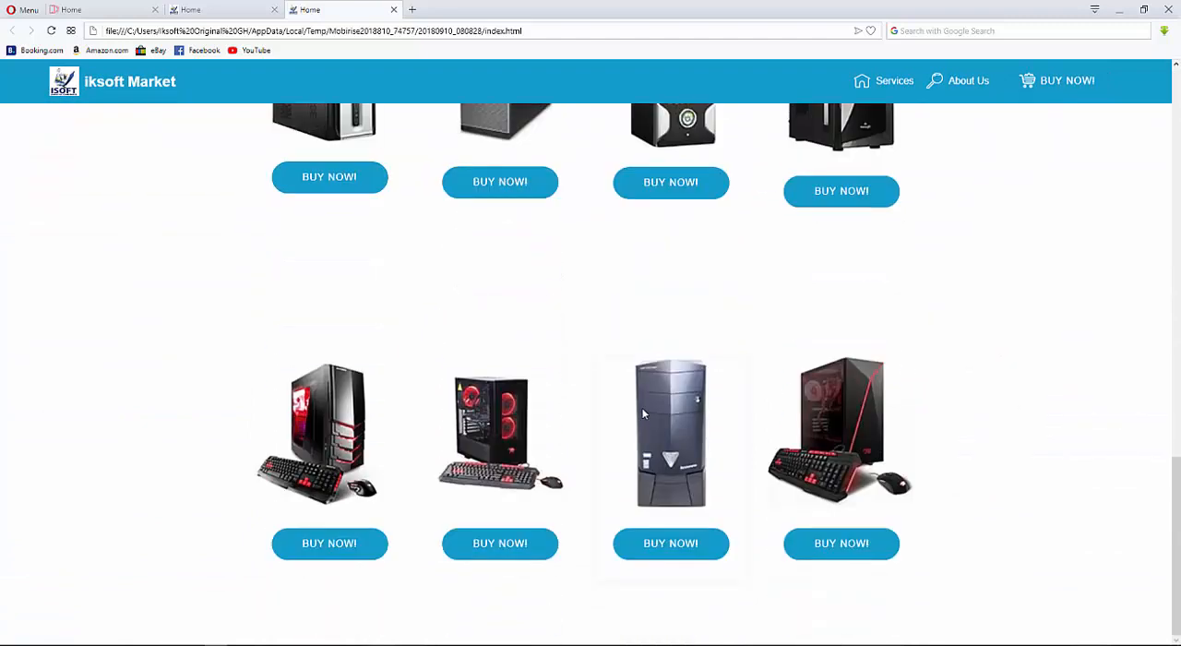
scroll(729, 221, up, 10)
scroll(713, 259, down, 1)
scroll(713, 254, up, 1)
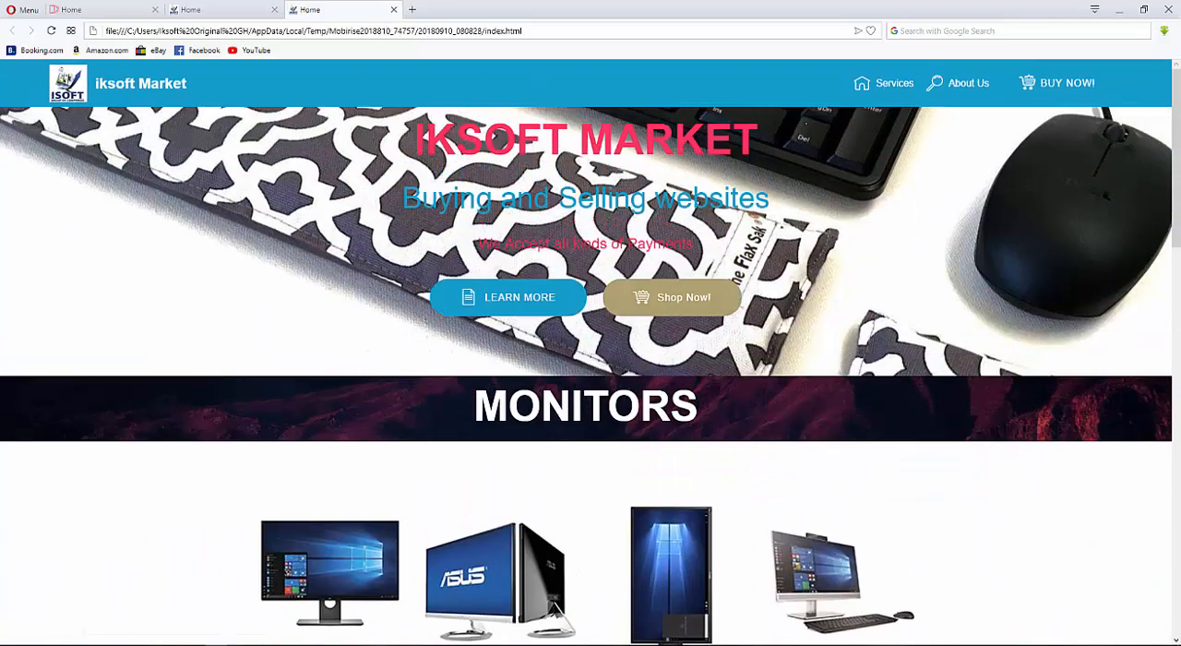
Return to the editor and add a FOLLOW US! social block from the full block library below the SYSTEM UNITS section.
key(alt+Tab)
scroll(641, 382, down, 4)
scroll(963, 440, down, 5)
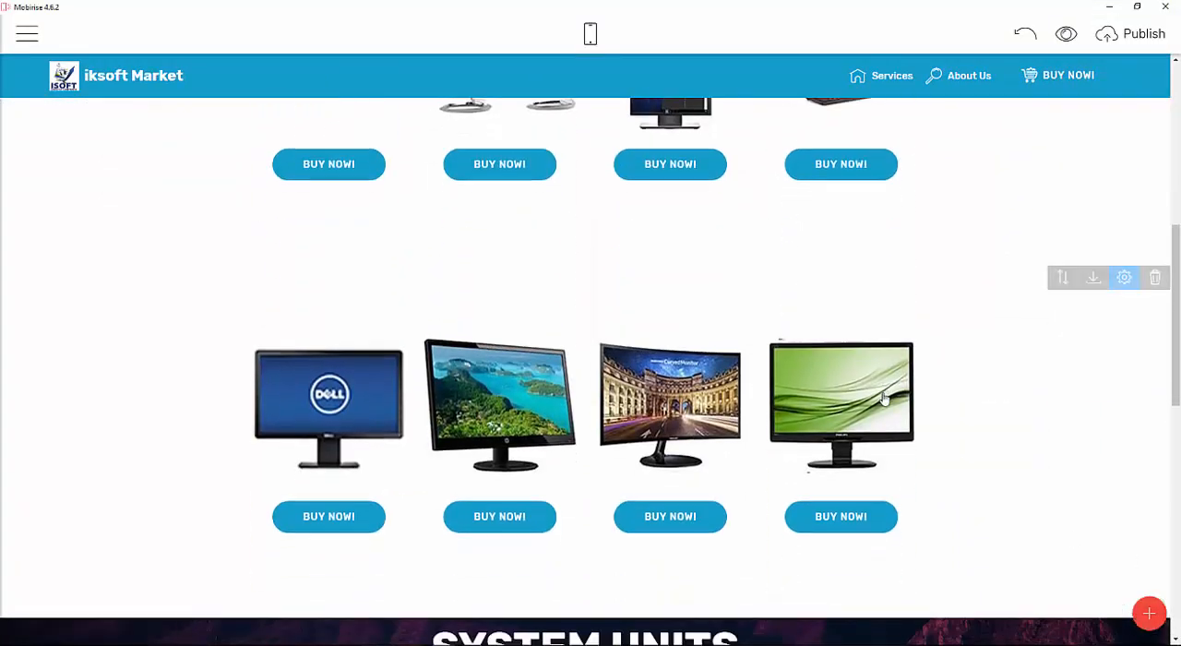
click(1148, 613)
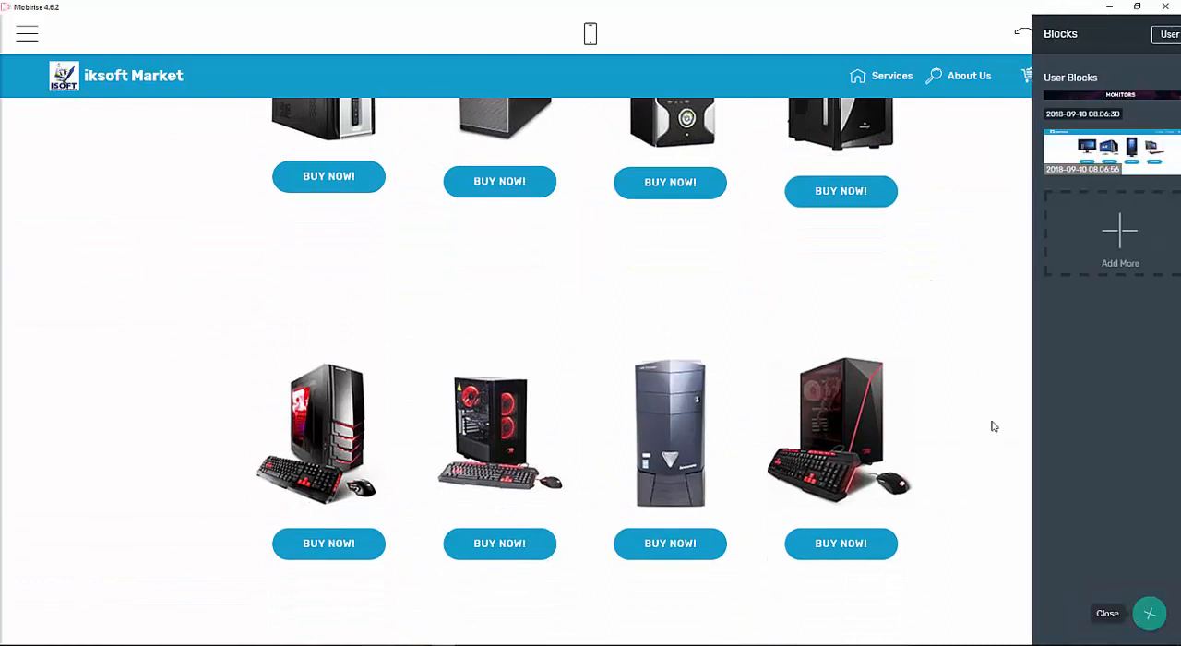
click(1147, 621)
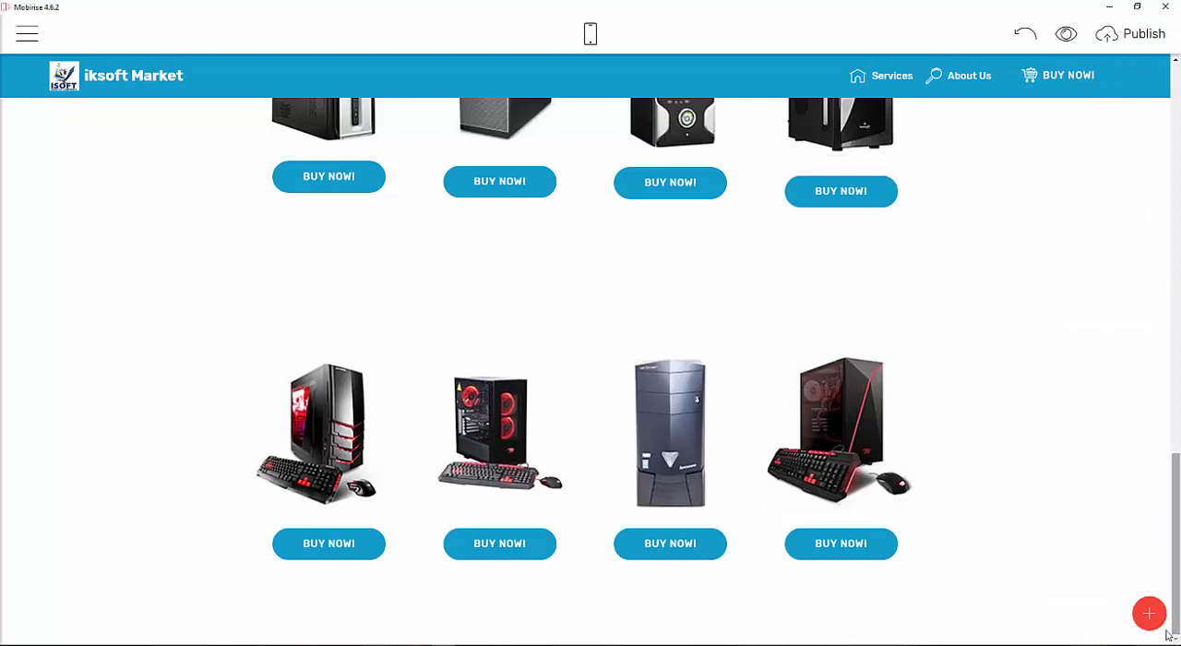
click(1149, 613)
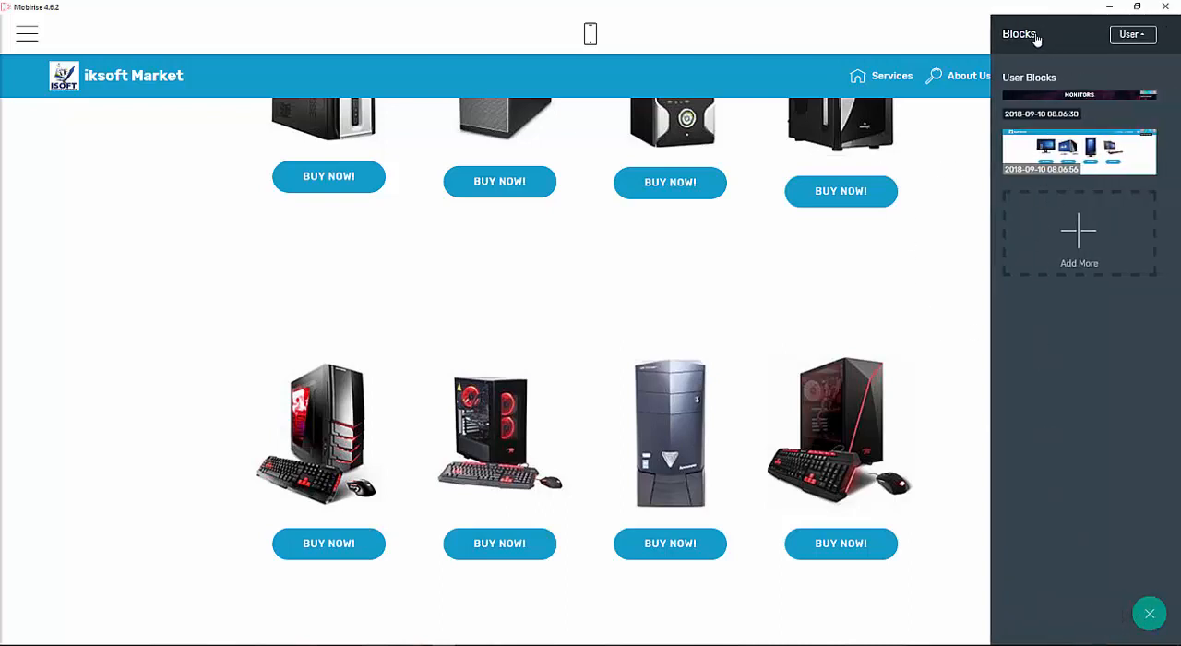
click(1036, 38)
click(1024, 67)
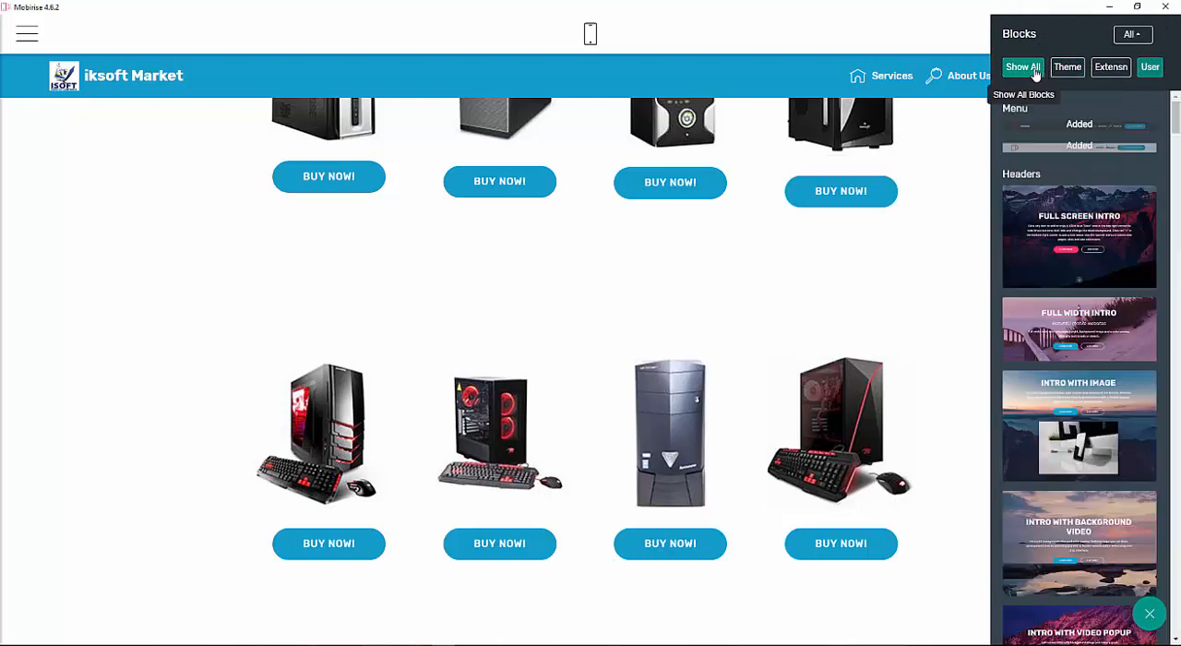
scroll(1116, 304, down, 15)
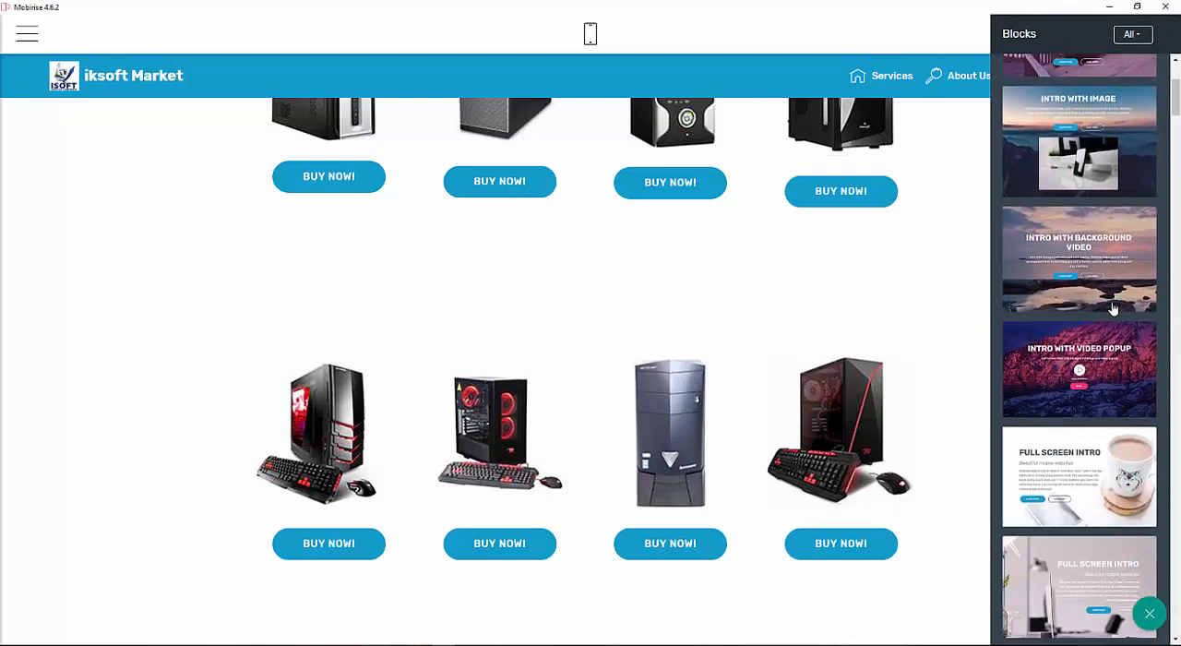
scroll(1113, 308, up, 3)
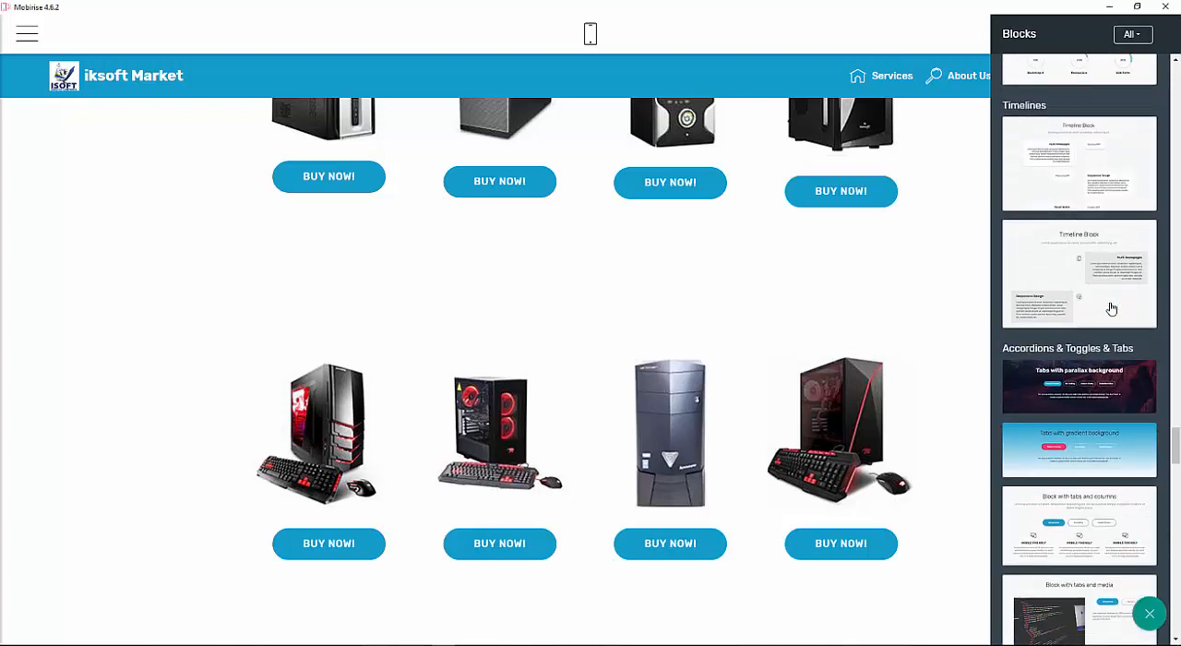
scroll(1110, 307, down, 5)
scroll(1153, 323, up, 3)
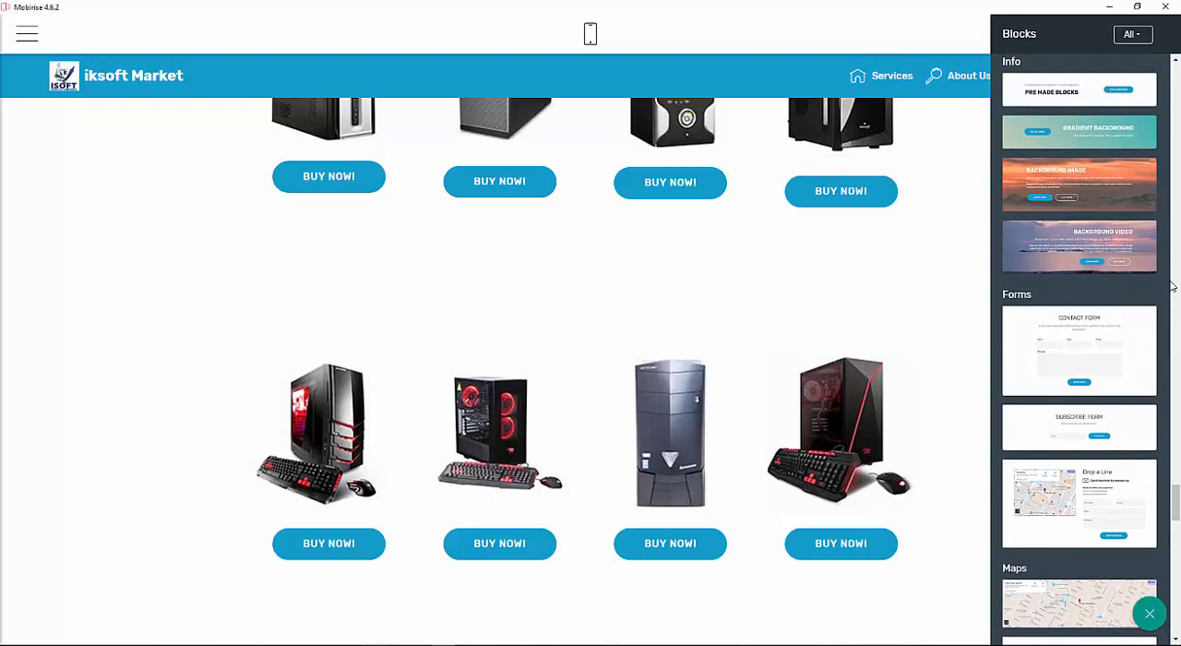
scroll(1170, 282, down, 1)
scroll(1125, 367, down, 5)
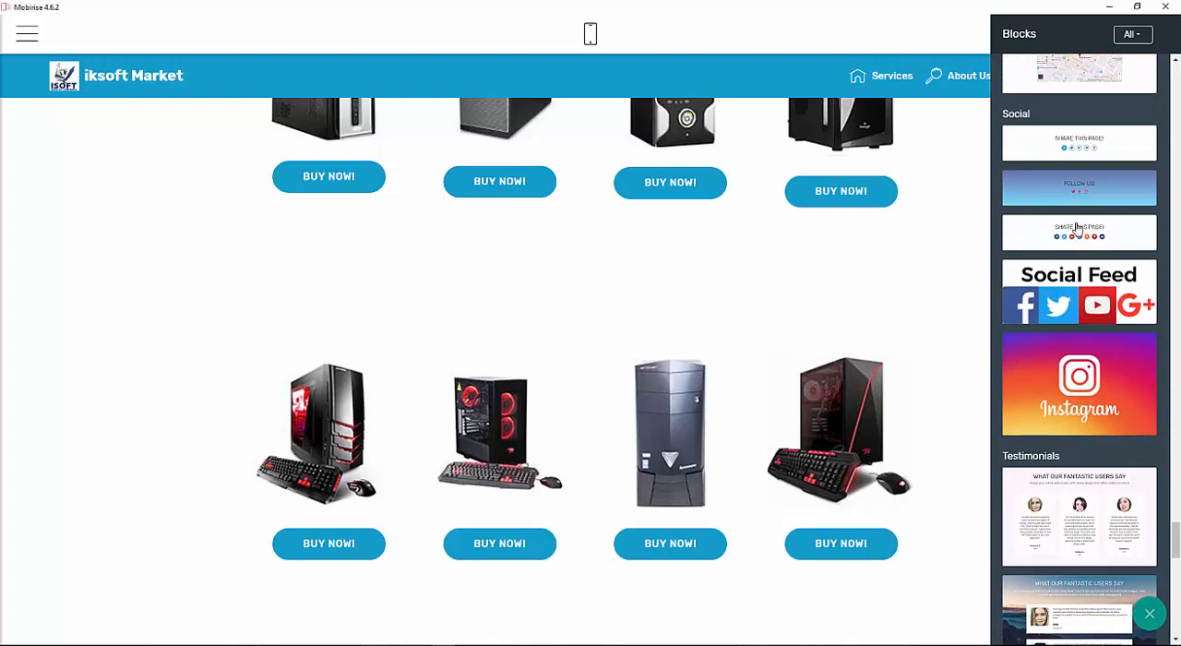
drag(1076, 191, 574, 637)
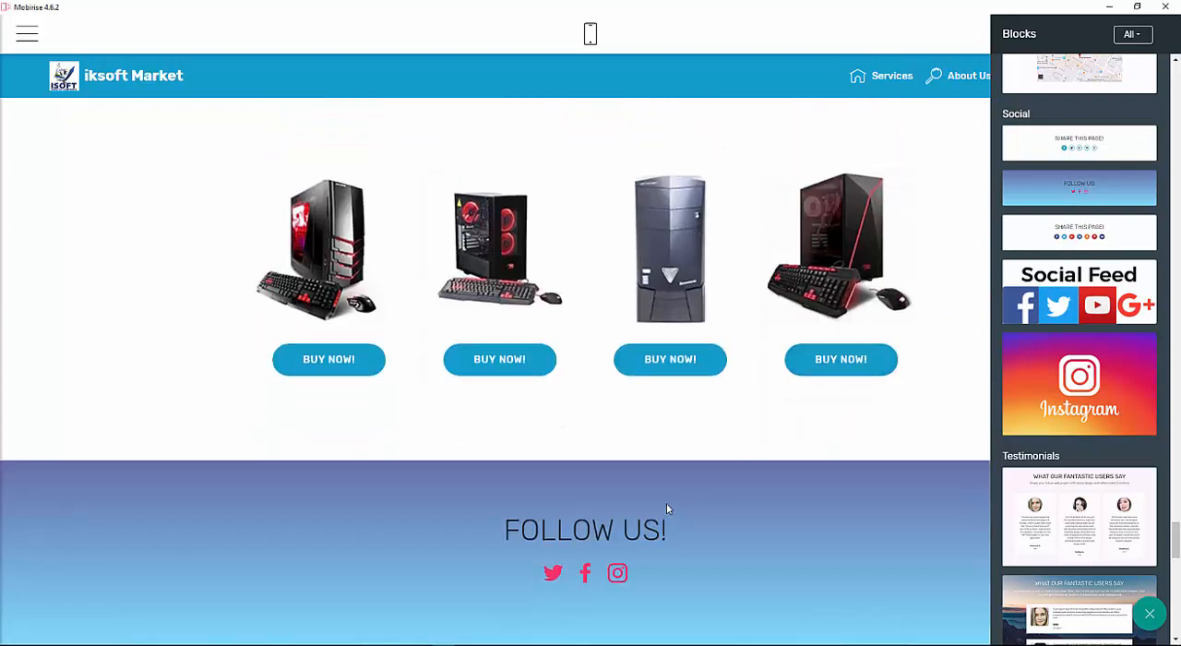
Add a dark footer block with menu links and social icons below the FOLLOW US! section.
scroll(1148, 372, down, 3)
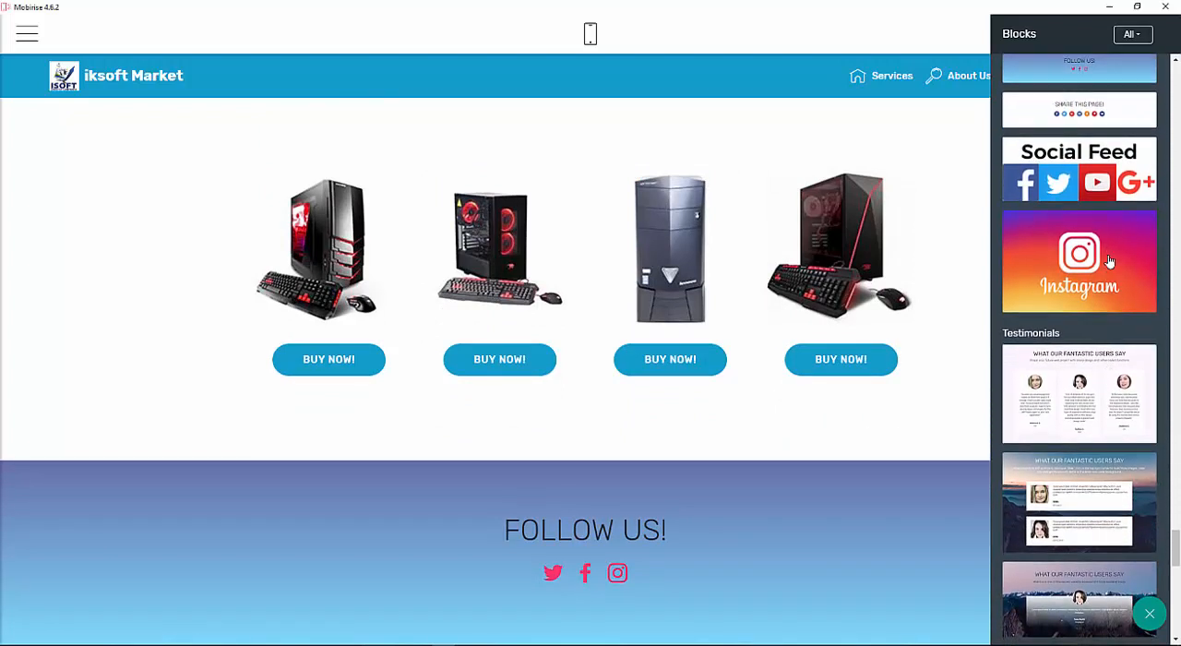
scroll(1111, 384, down, 12)
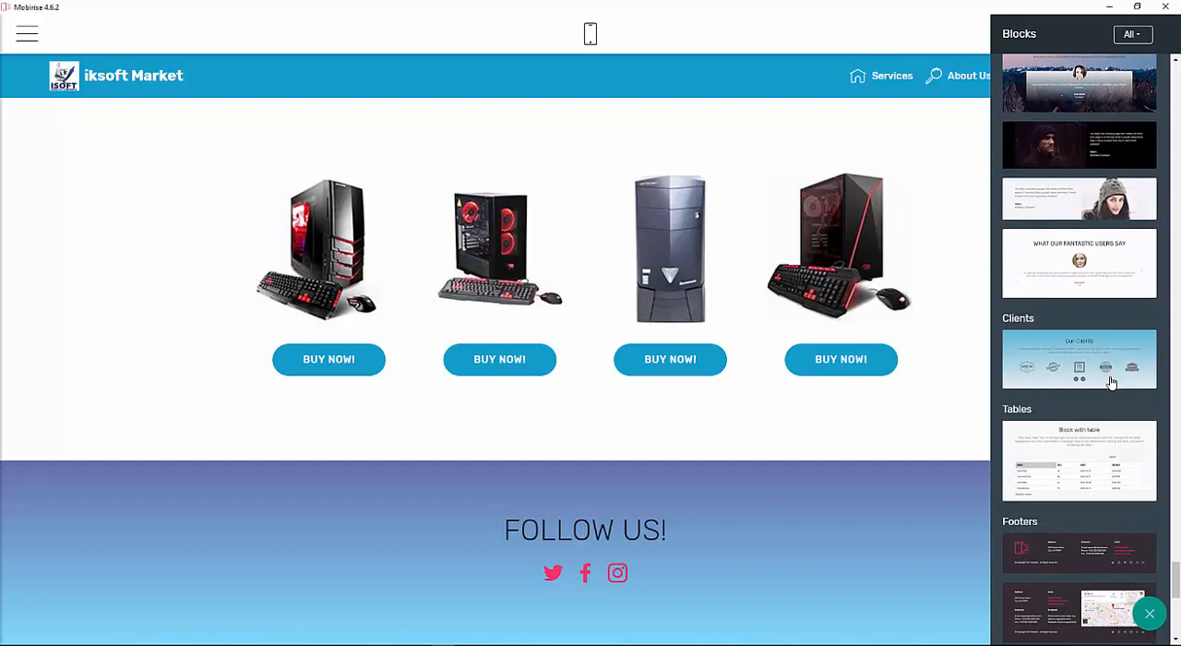
scroll(1111, 384, down, 5)
scroll(1111, 384, up, 5)
scroll(1113, 382, down, 7)
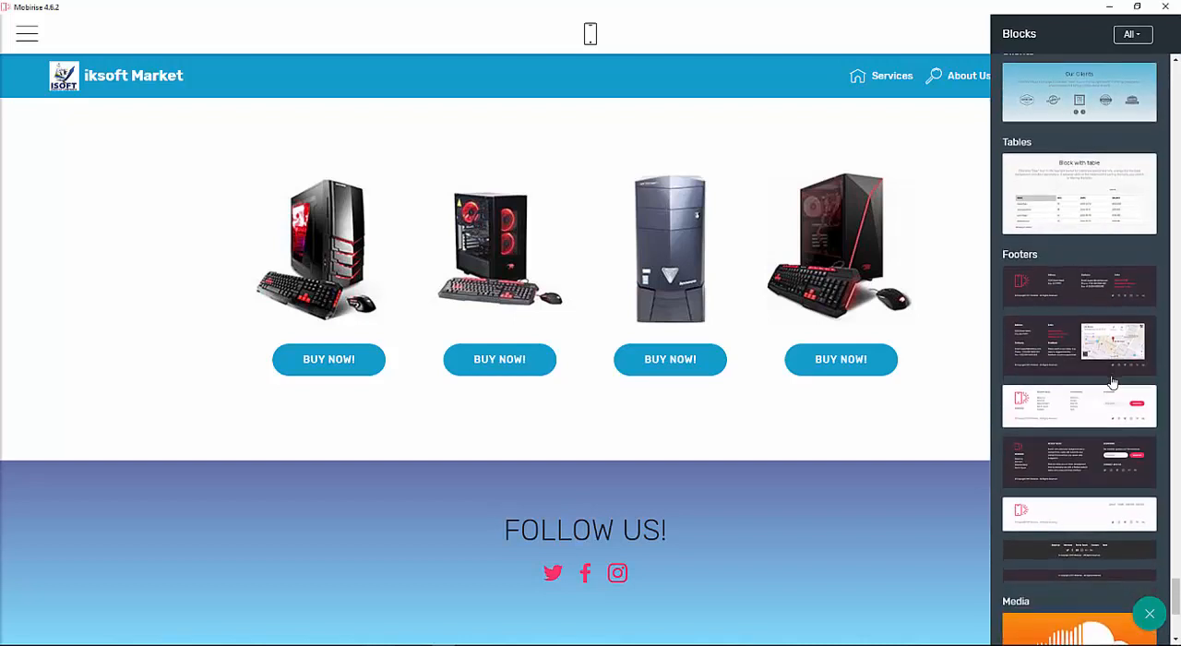
scroll(1112, 382, up, 6)
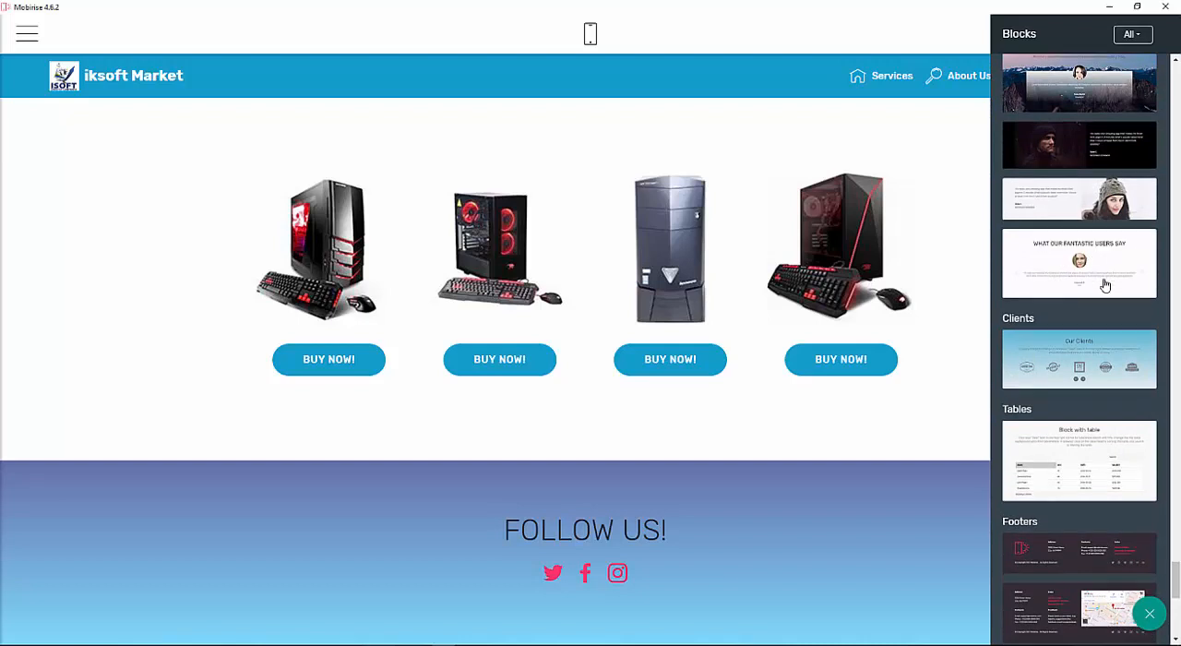
scroll(1097, 284, down, 3)
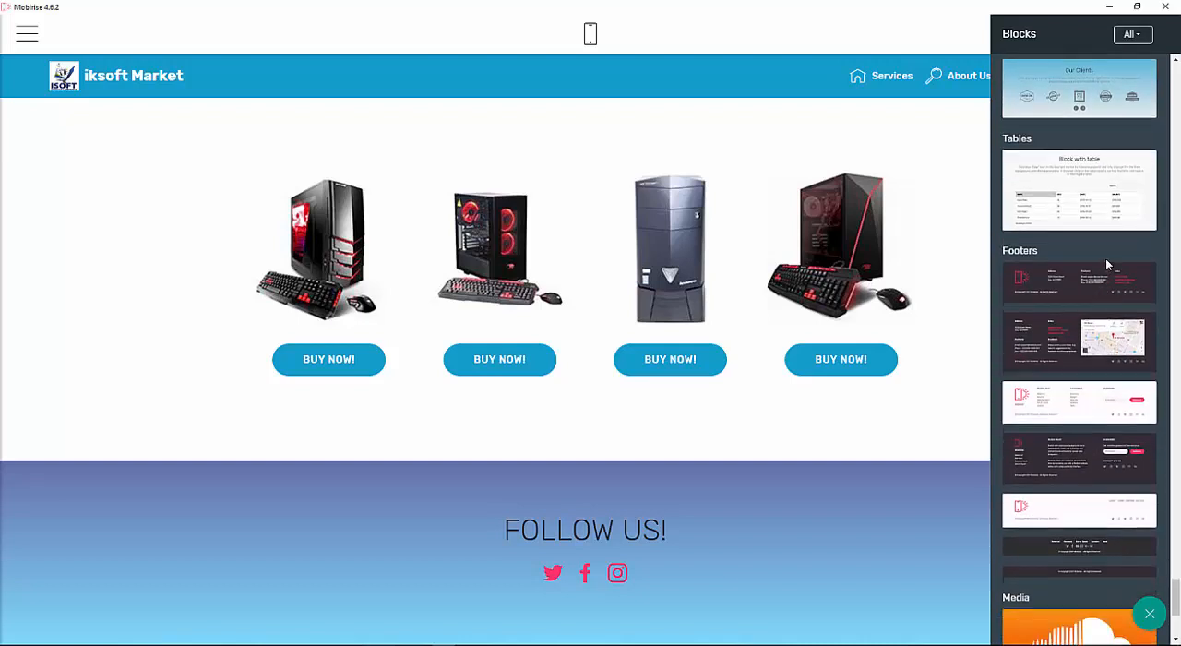
scroll(1105, 209, down, 2)
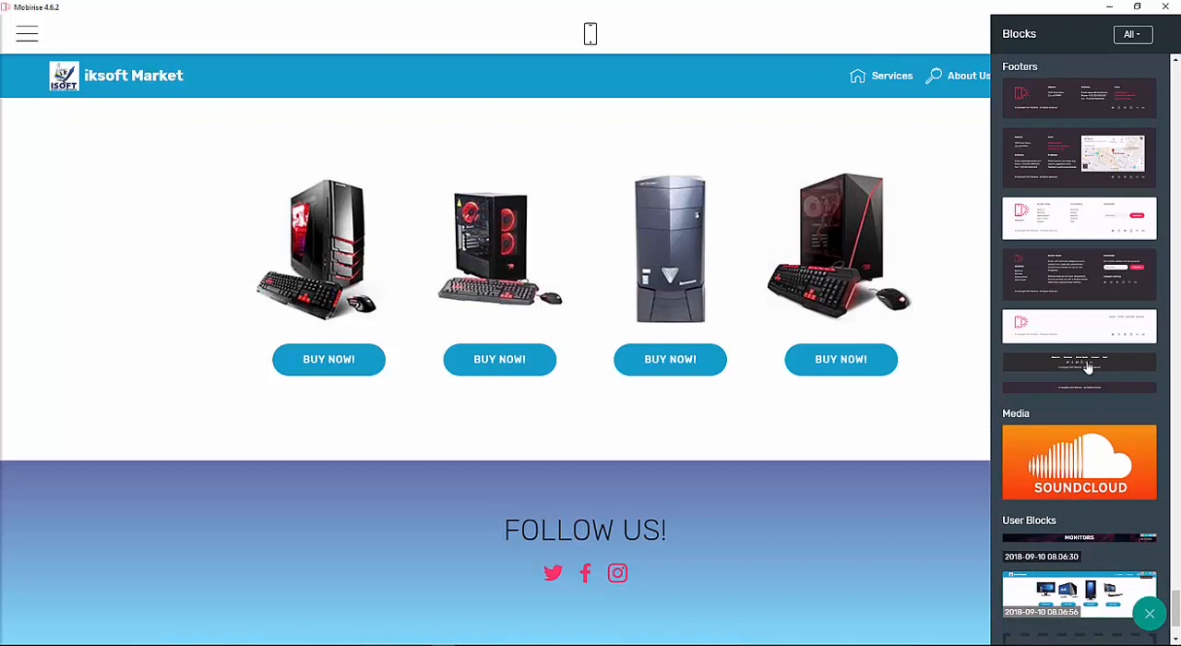
drag(1086, 366, 640, 550)
scroll(777, 463, up, 9)
scroll(788, 451, down, 9)
scroll(707, 568, up, 3)
scroll(710, 561, down, 3)
click(942, 200)
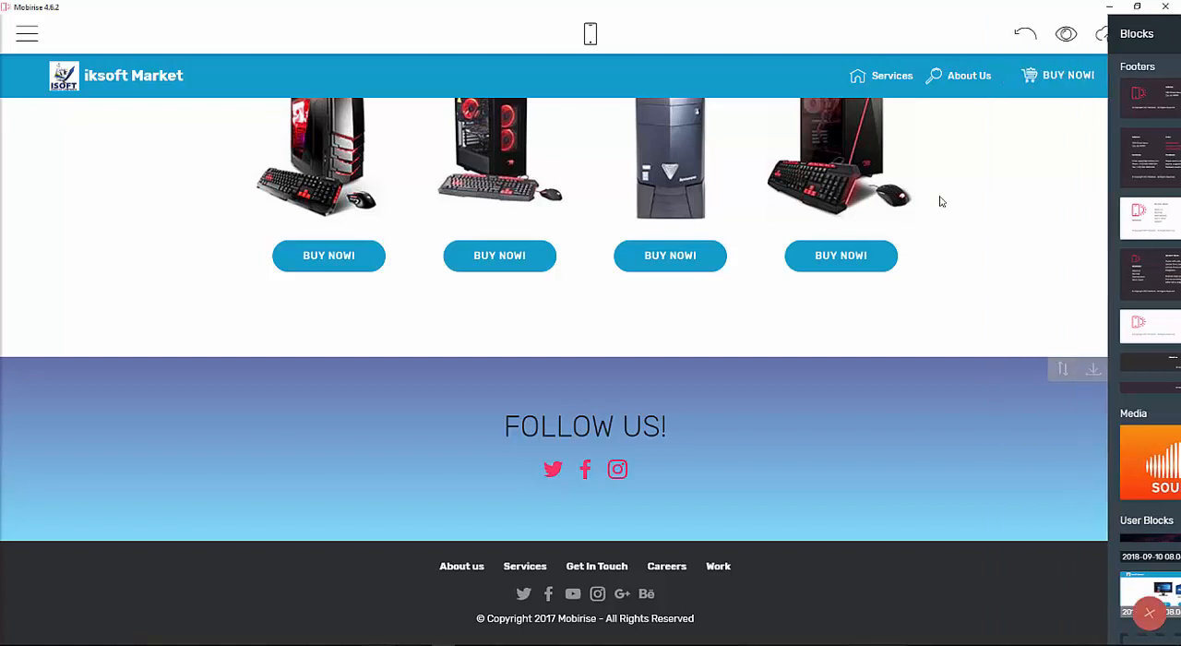
click(1124, 369)
Try replacing Mobirise in the footer copyright line with iksoft.
drag(1112, 137, 1050, 218)
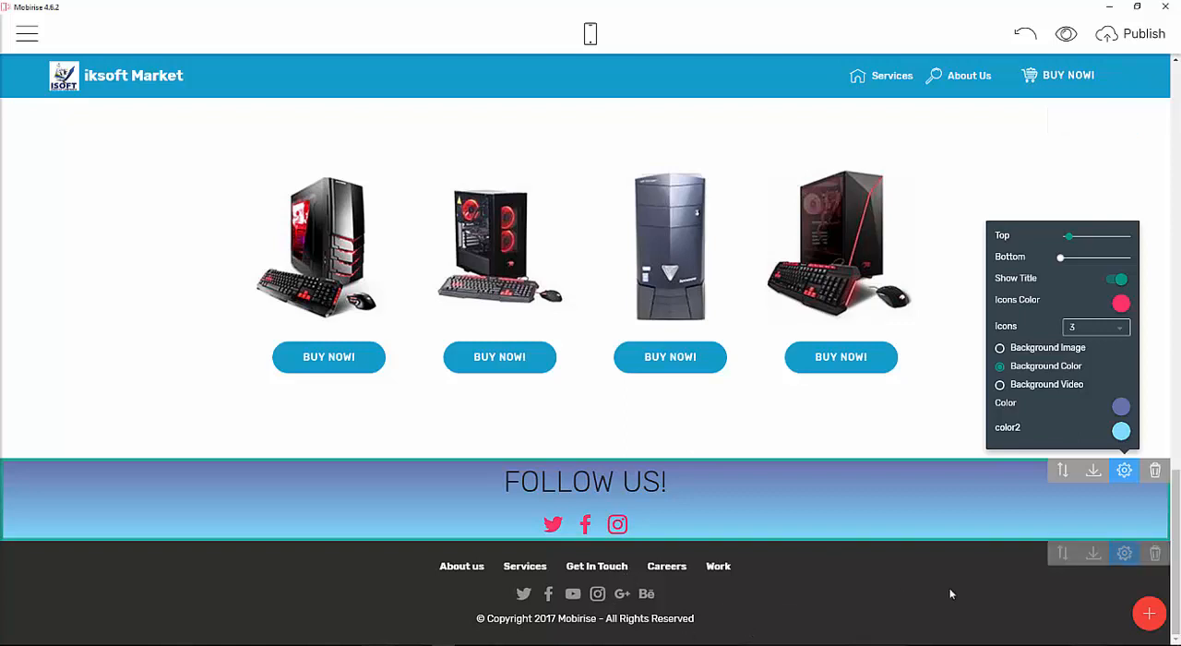
click(682, 617)
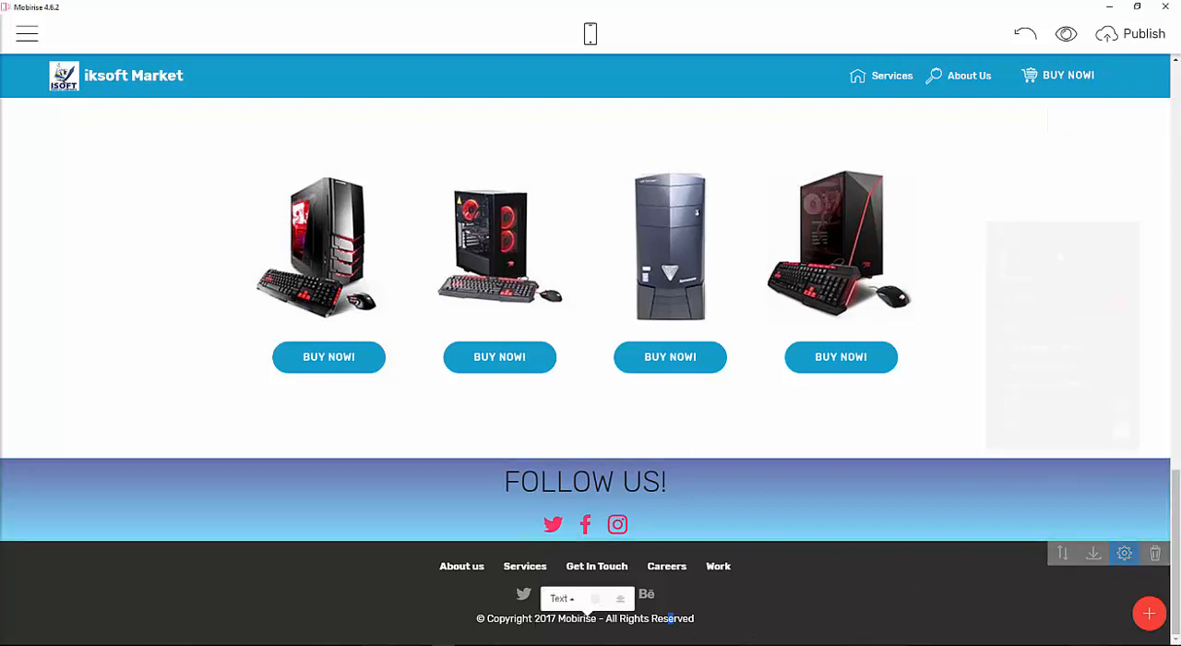
click(569, 619)
drag(560, 619, 601, 619)
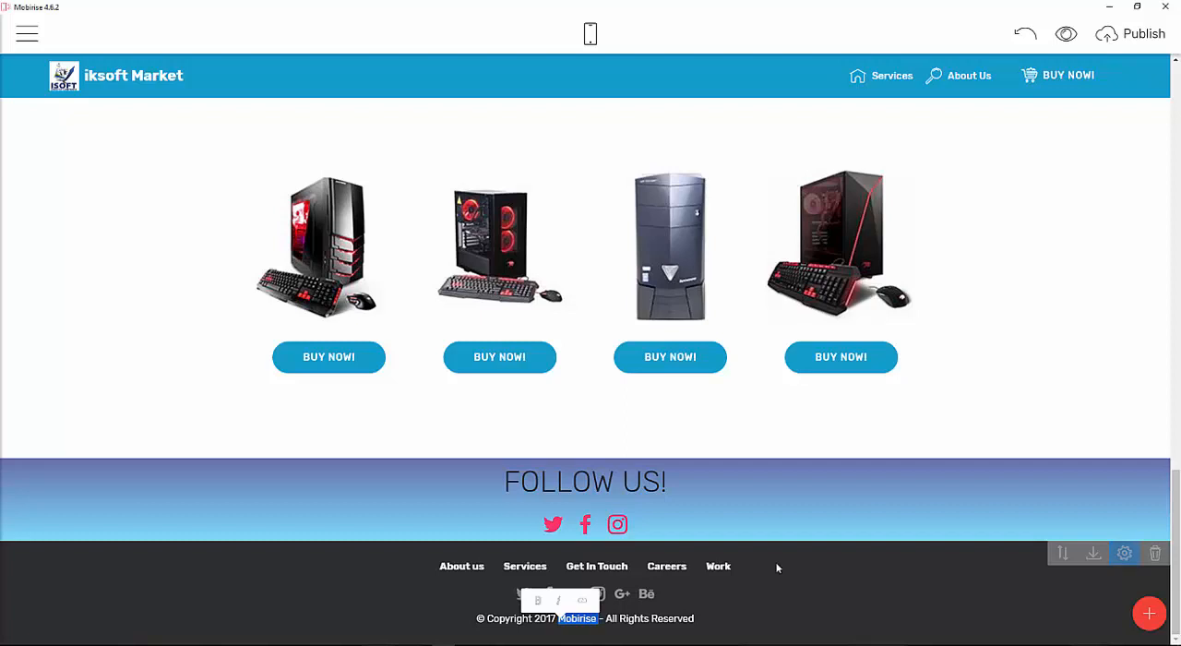
text(iksoft)
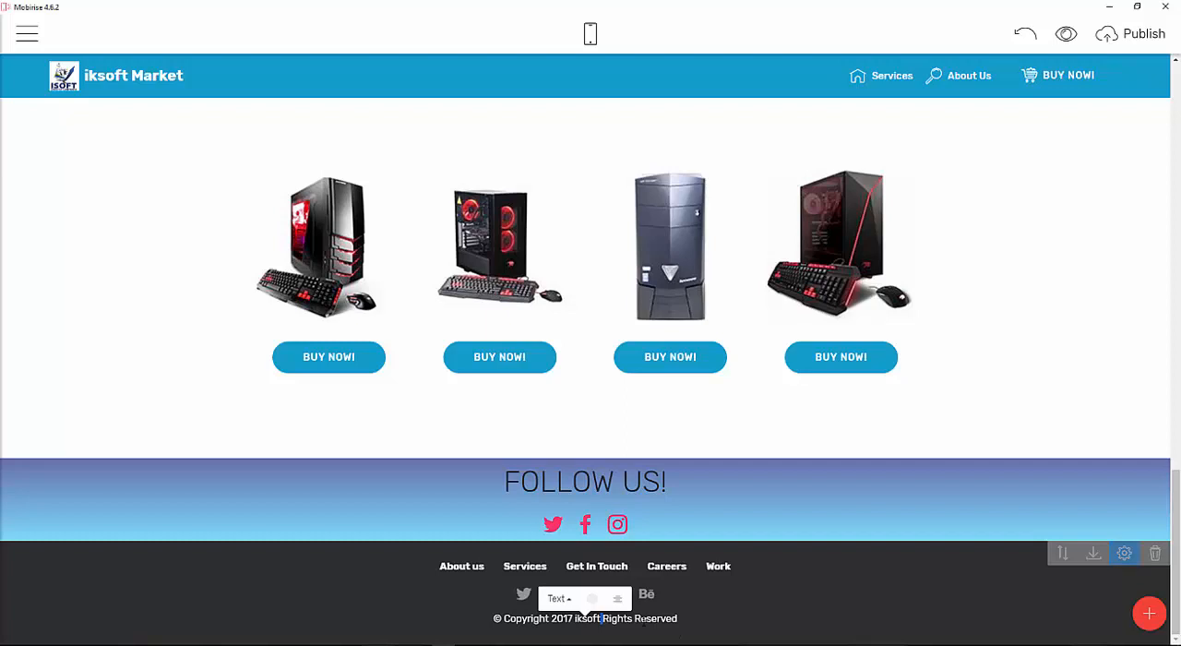
key(ctrl+z)
Replace the footer copyright text with Copyright@2018 IksoftMarkert.
click(705, 618)
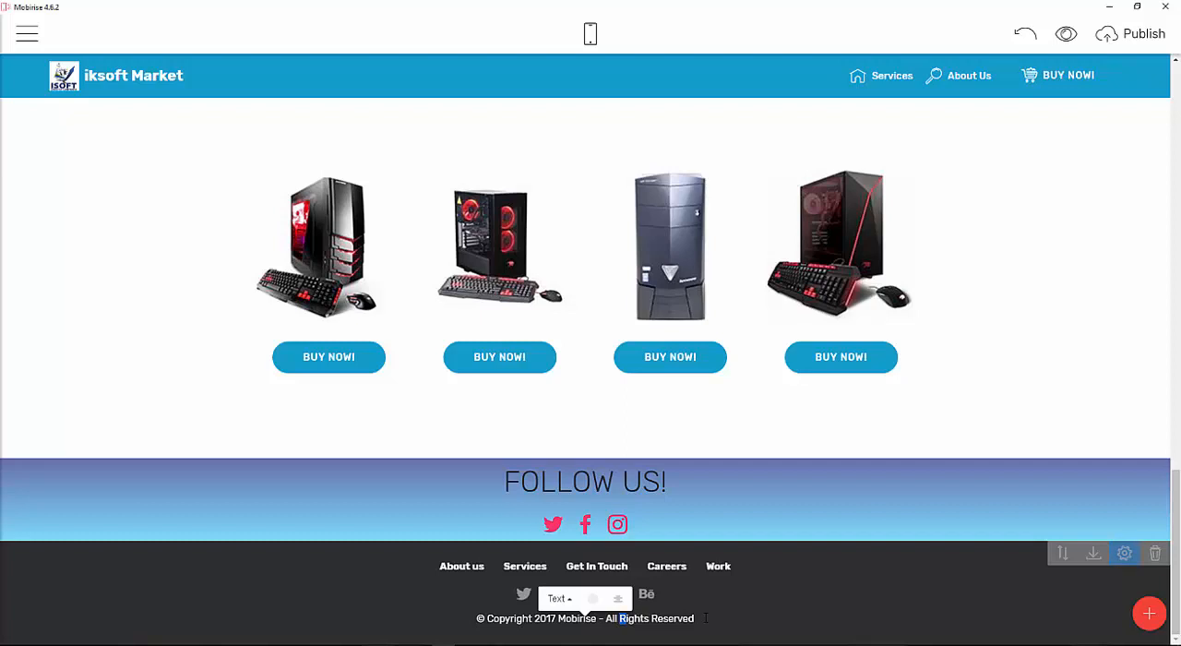
drag(734, 625, 494, 623)
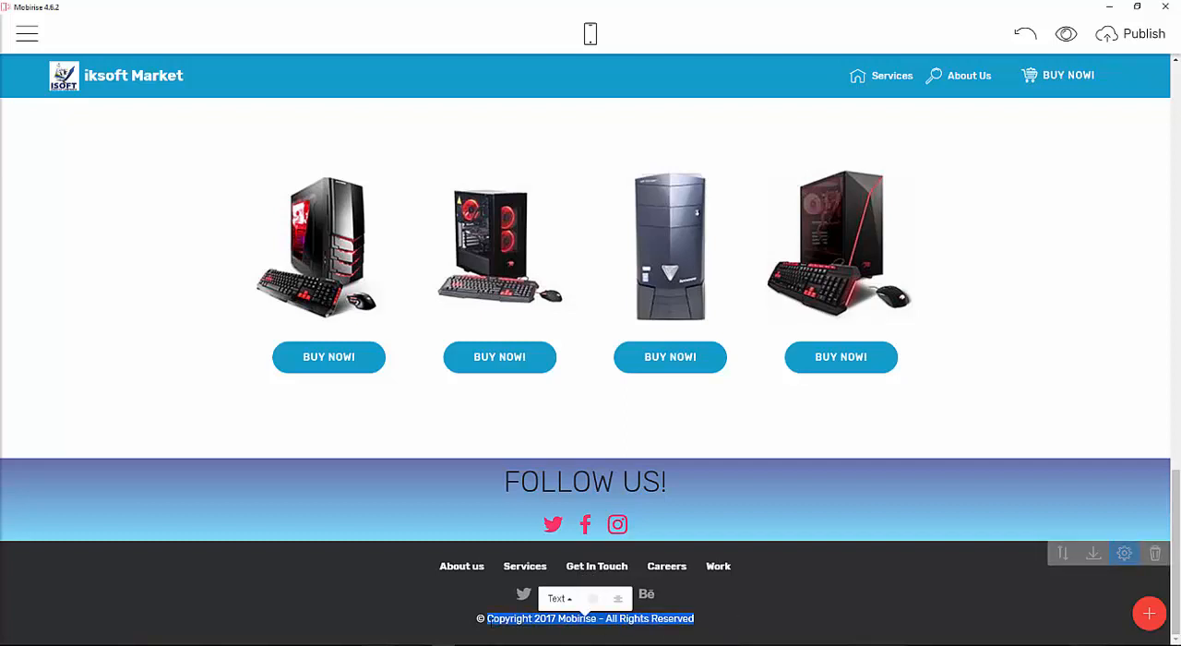
text(C)
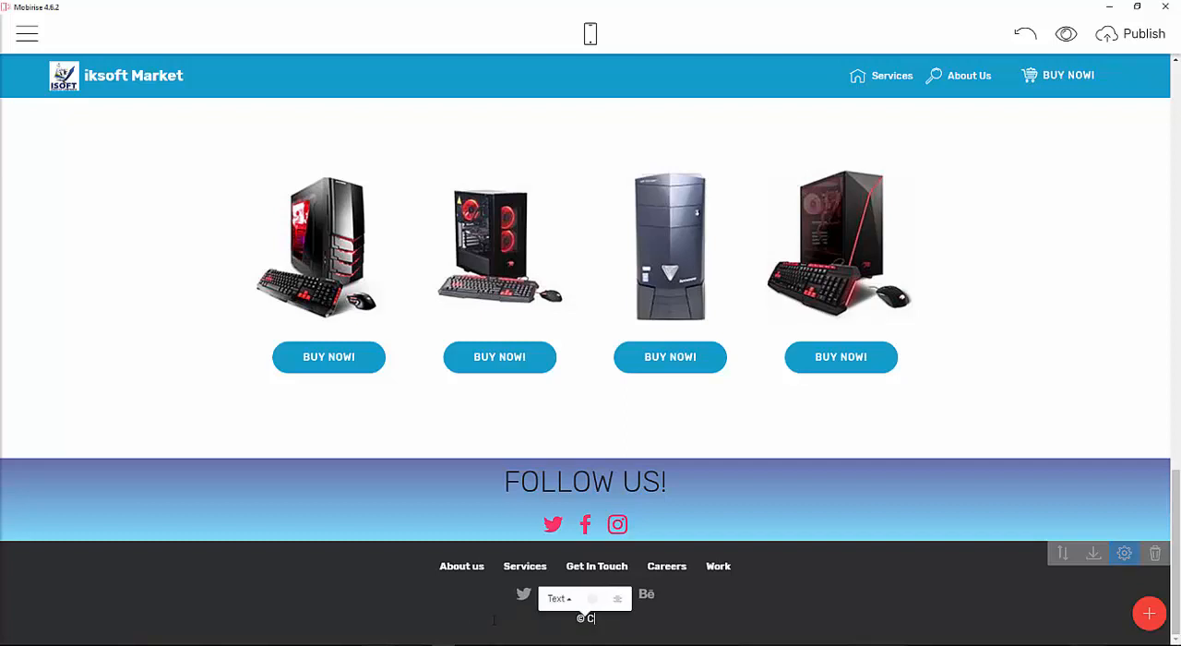
text(opyright@2018)
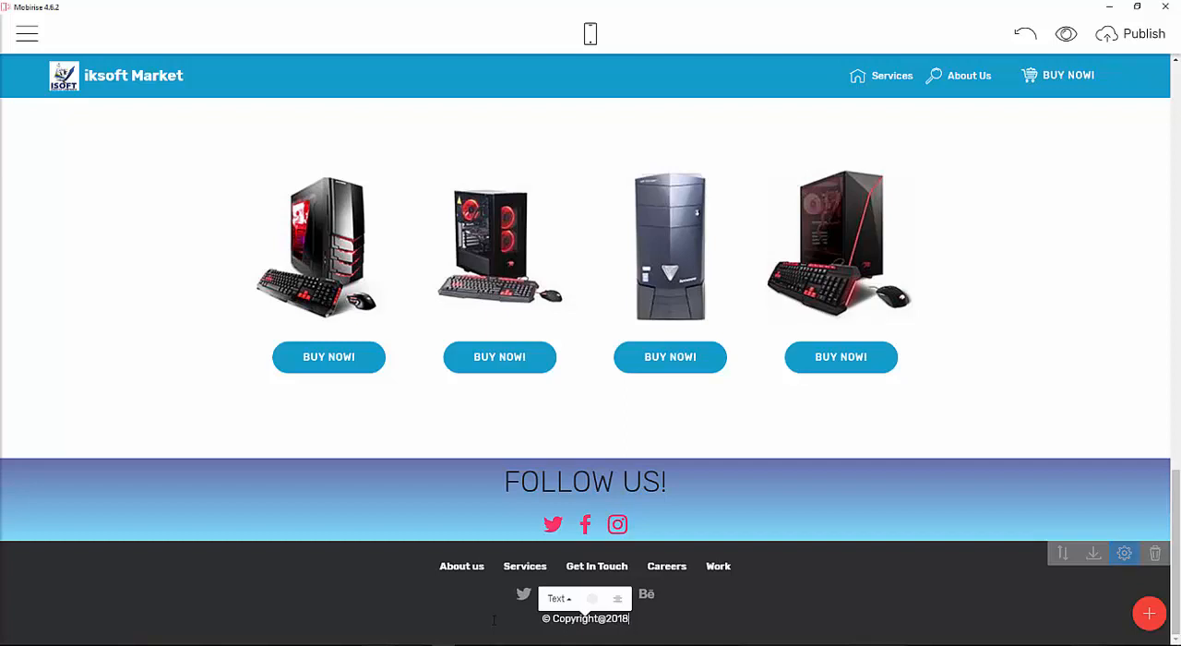
text( Iksoft O)
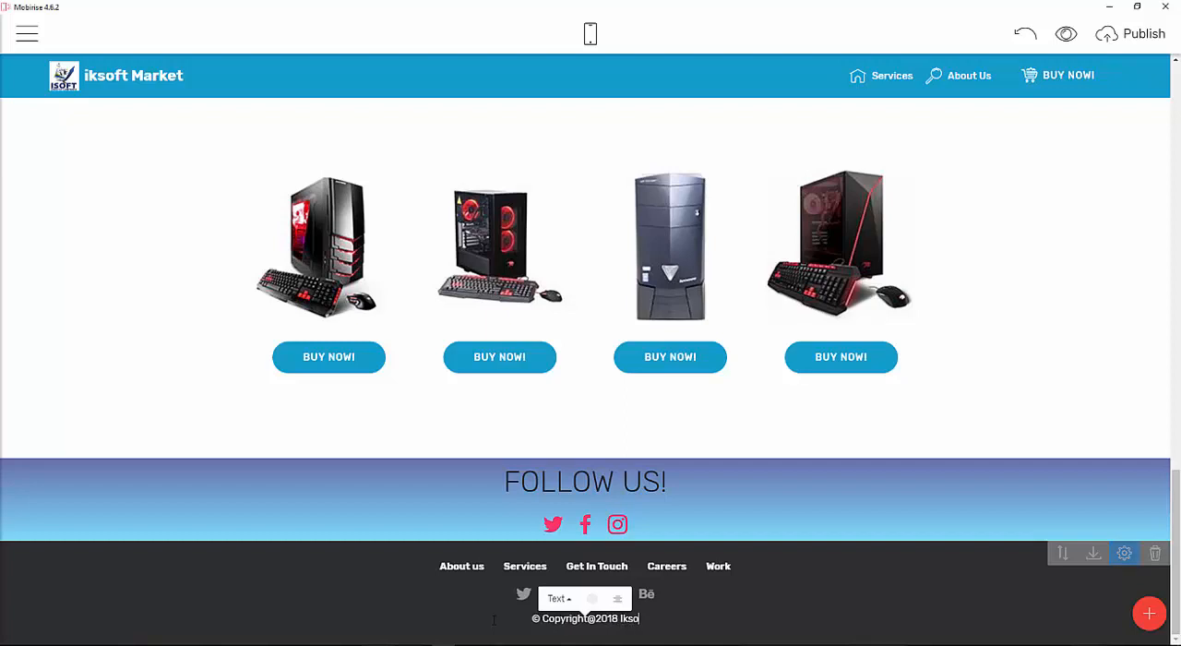
key(BackSpace)
key(BackSpace)
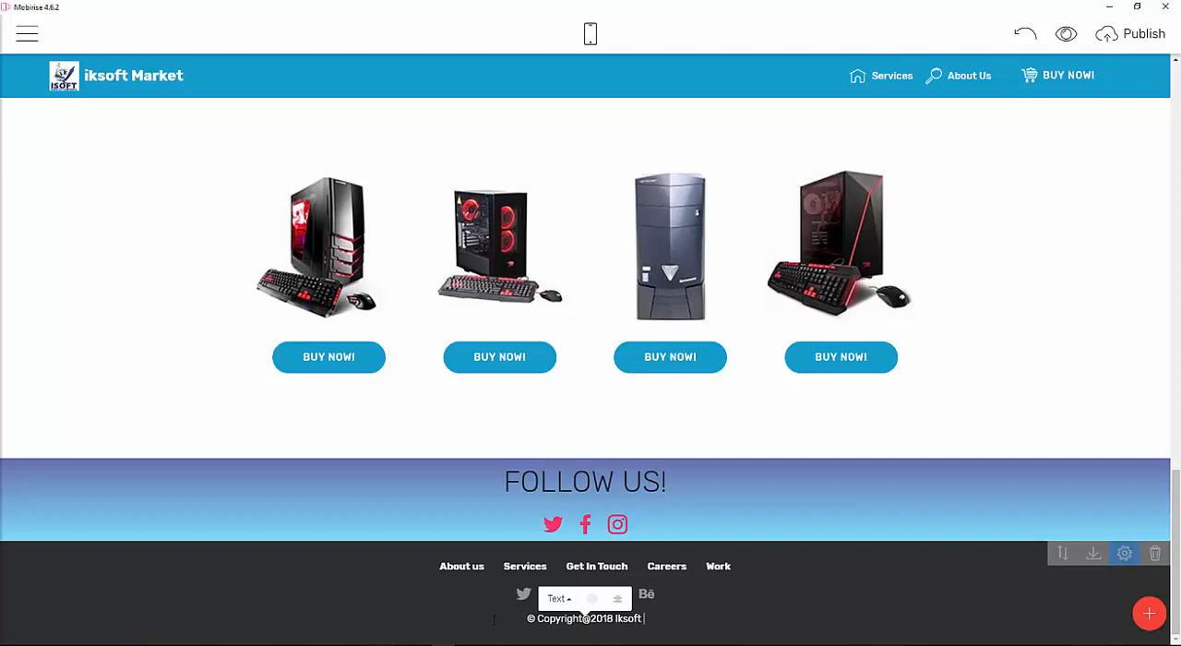
text(Mar)
key(BackSpace)
key(BackSpace)
key(BackSpace)
key(BackSpace)
key(BackSpace)
key(BackSpace)
key(BackSpace)
key(BackSpace)
key(BackSpace)
text(t)
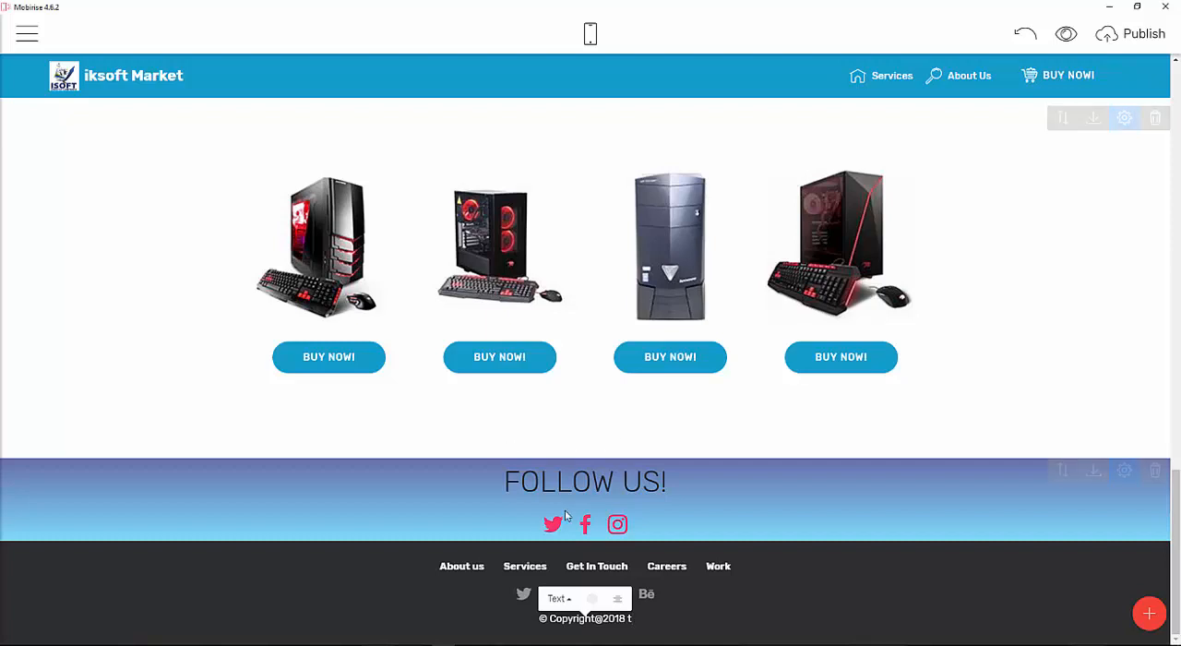
key(BackSpace)
text(IksoftMarker)
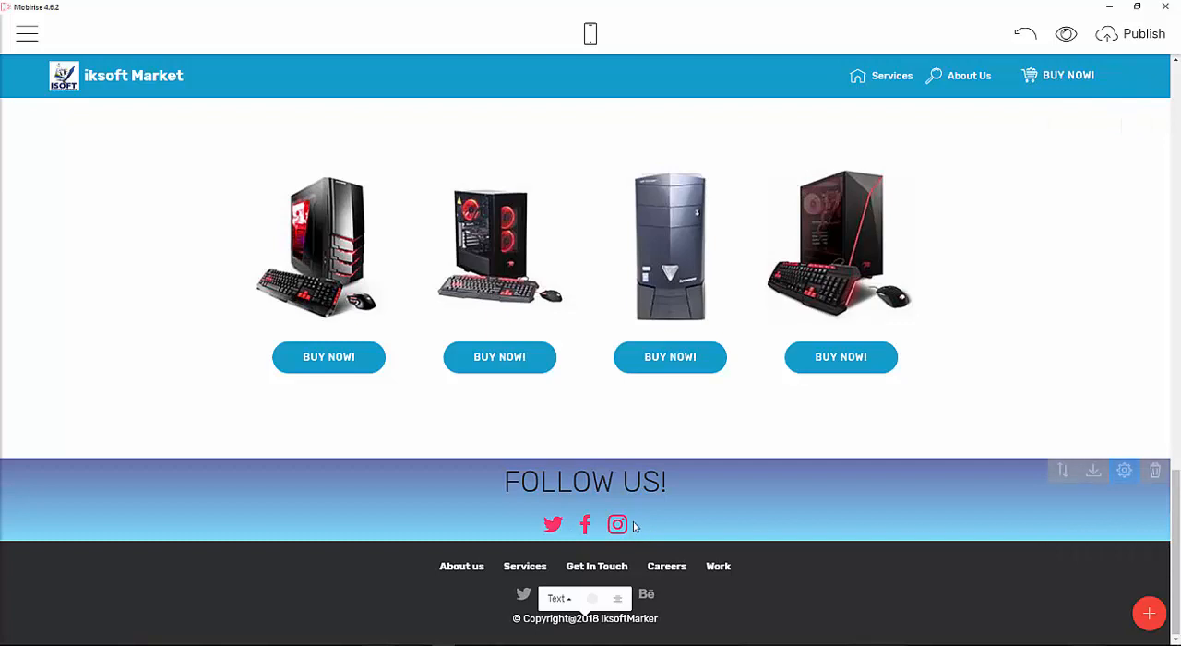
text(t)
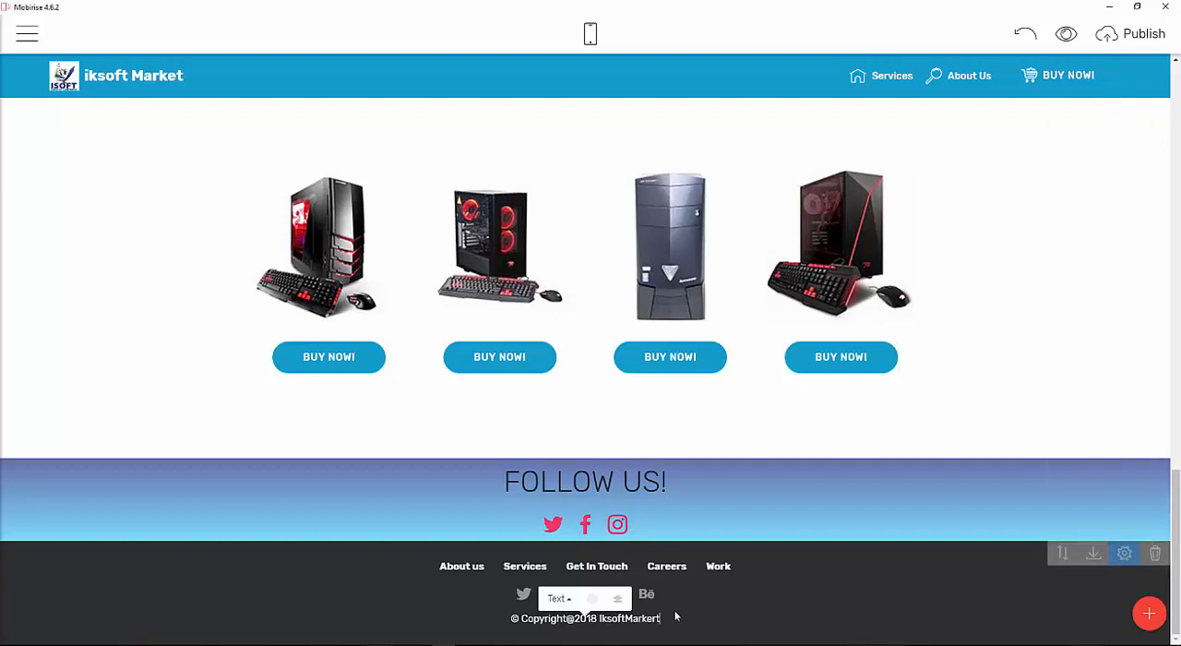
text(.com)
key(BackSpace)
key(BackSpace)
key(BackSpace)
text(cm)
key(BackSpace)
key(BackSpace)
key(BackSpace)
text(()
key(BackSpace)
text(()nlin)
key(BackSpace)
key(BackSpace)
key(BackSpace)
key(BackSpace)
key(BackSpace)
key(BackSpace)
text(t)
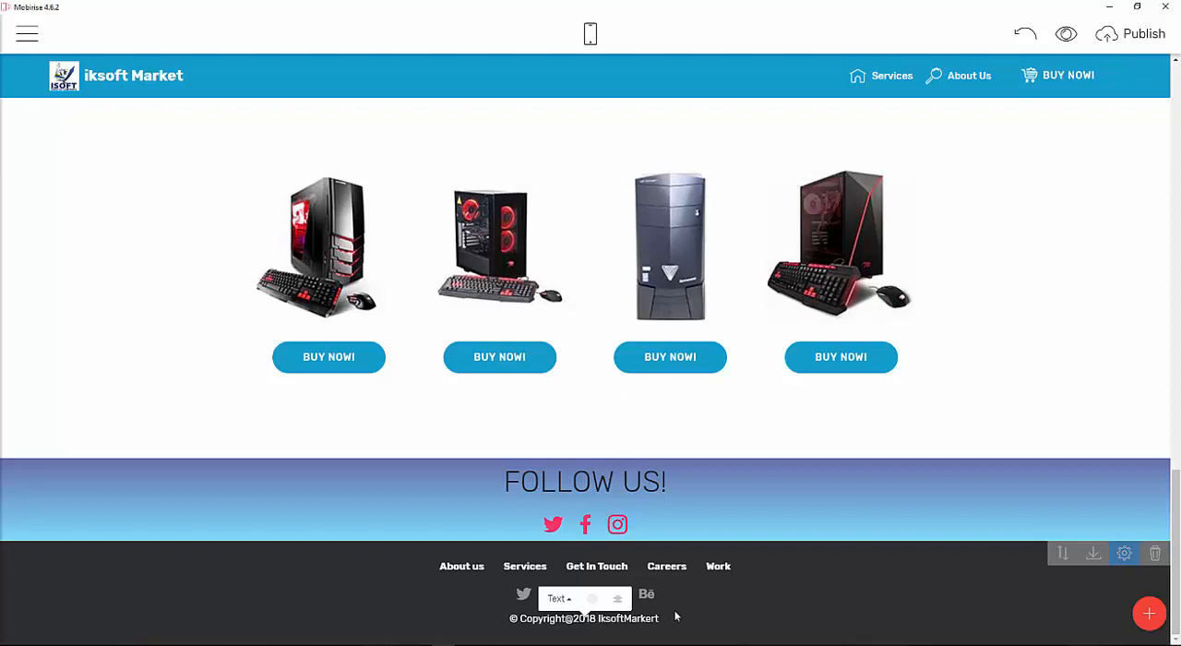
text( All)
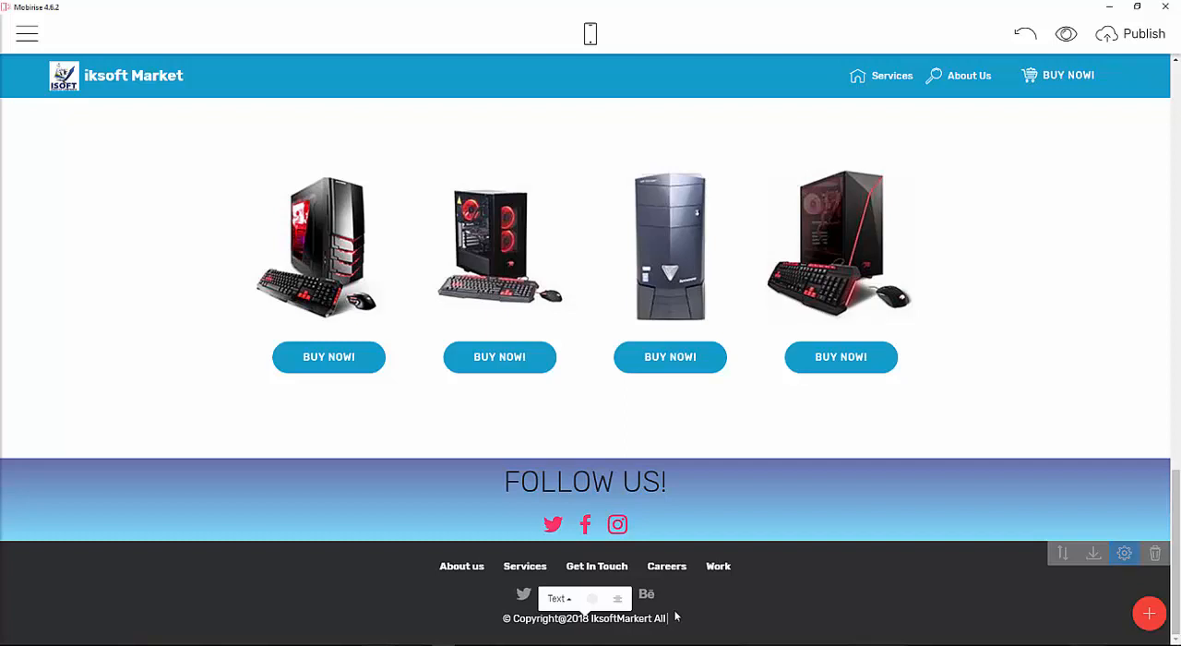
text( Rihgt)
Append "All Right Reserved" to the footer copyright line after IksoftMarkert.
key(BackSpace)
key(BackSpace)
key(BackSpace)
key(BackSpace)
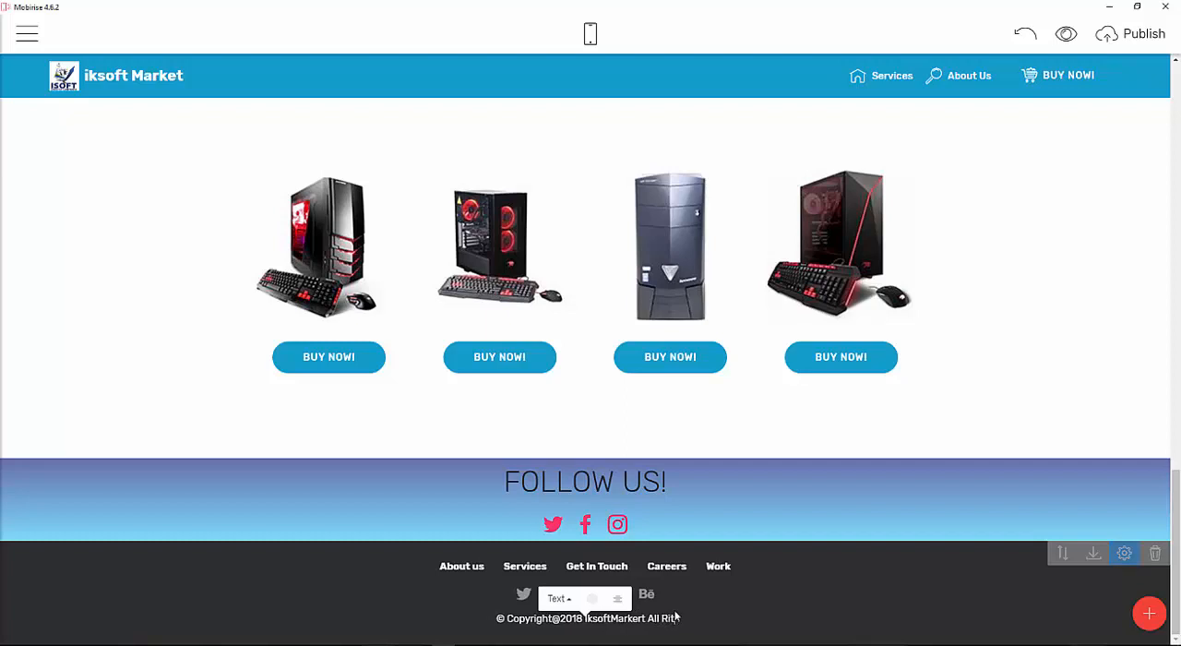
key(BackSpace)
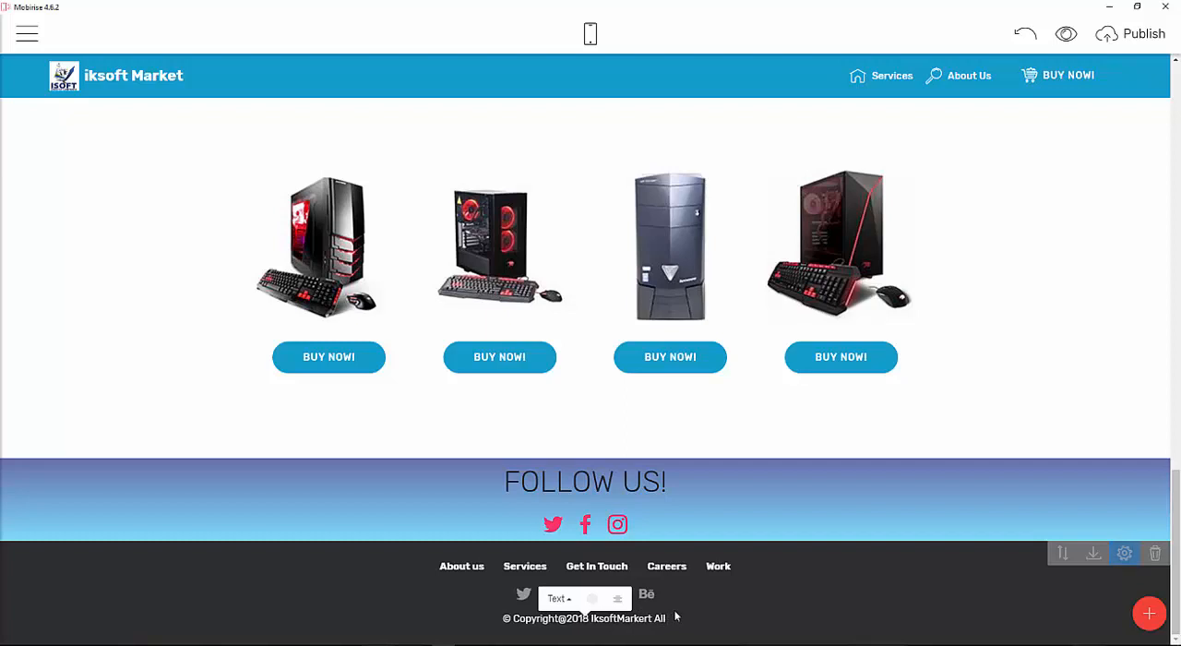
text(Right)
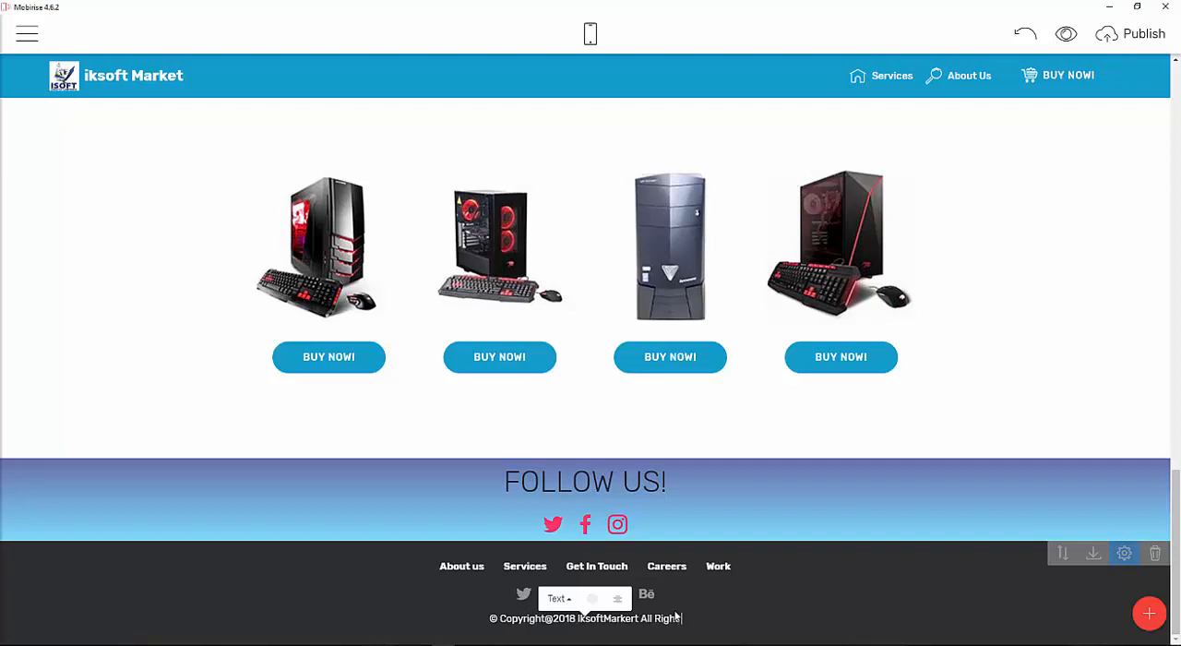
text( Reser)
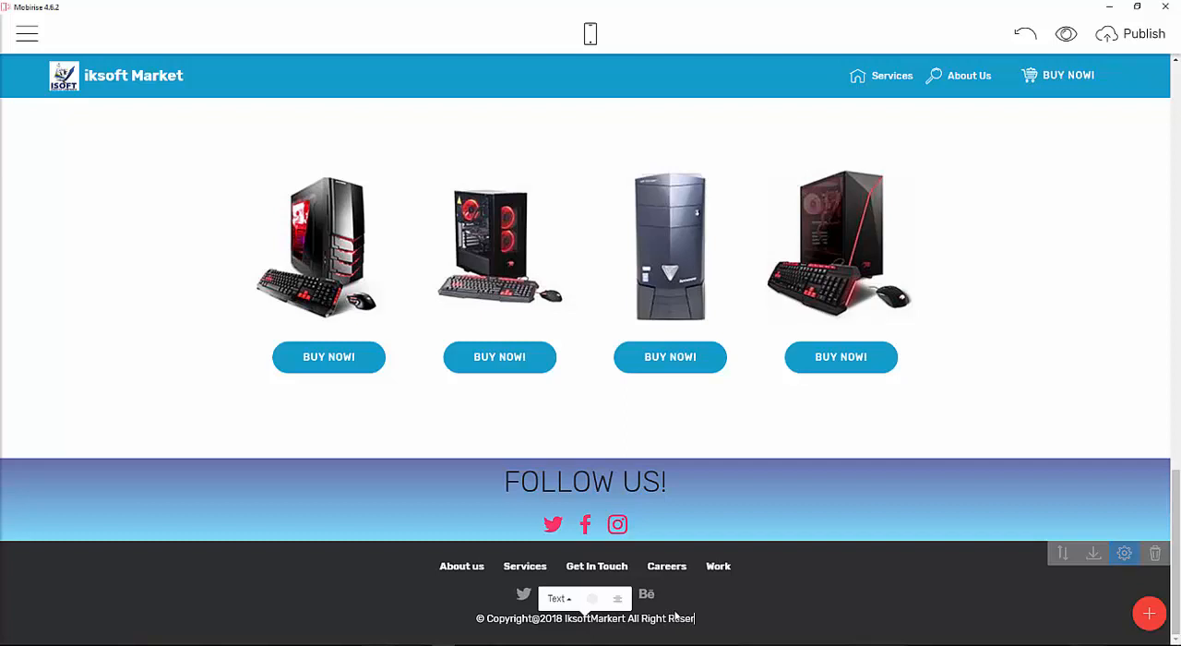
text(ved)
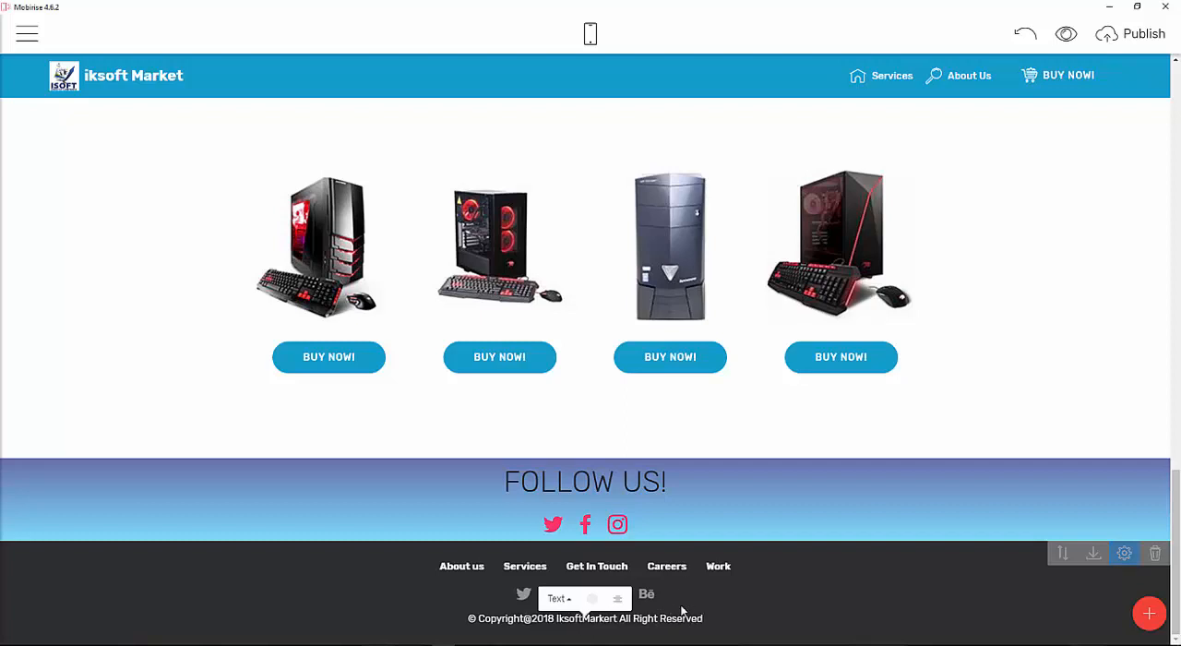
click(681, 610)
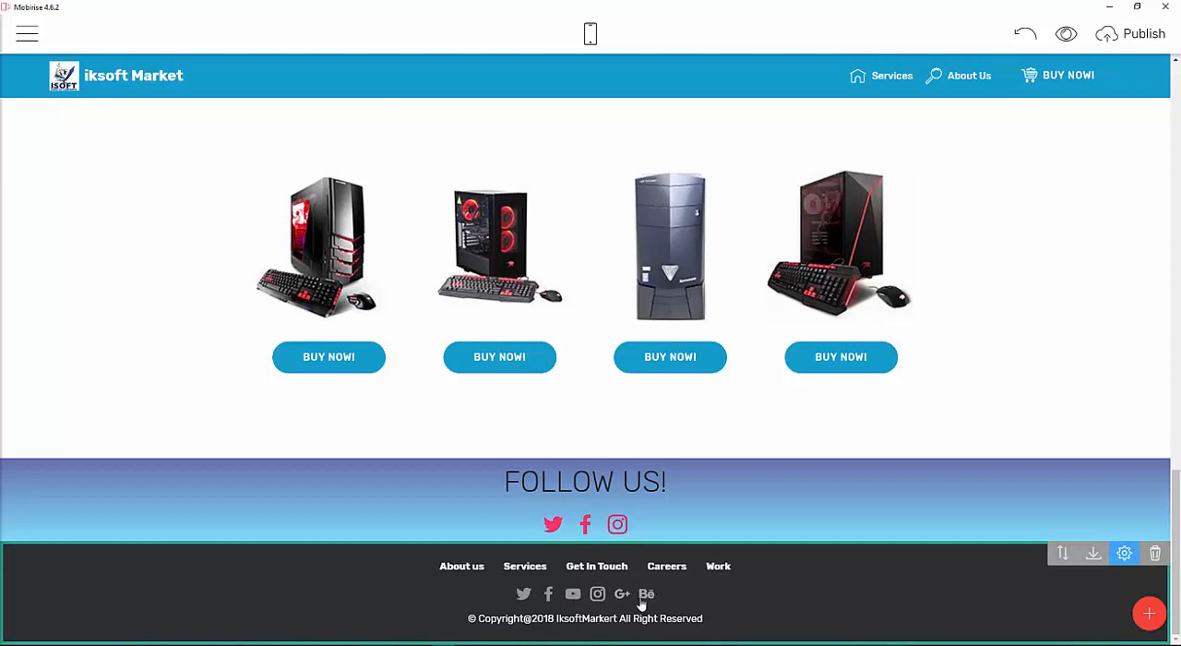
click(1123, 553)
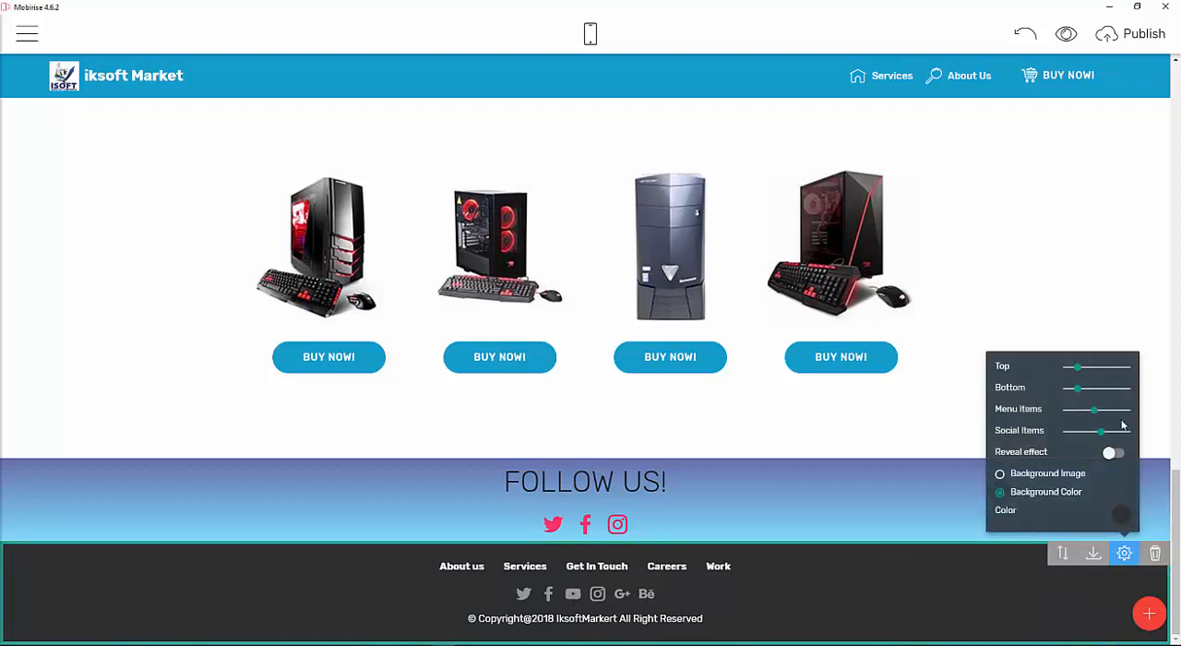
click(752, 559)
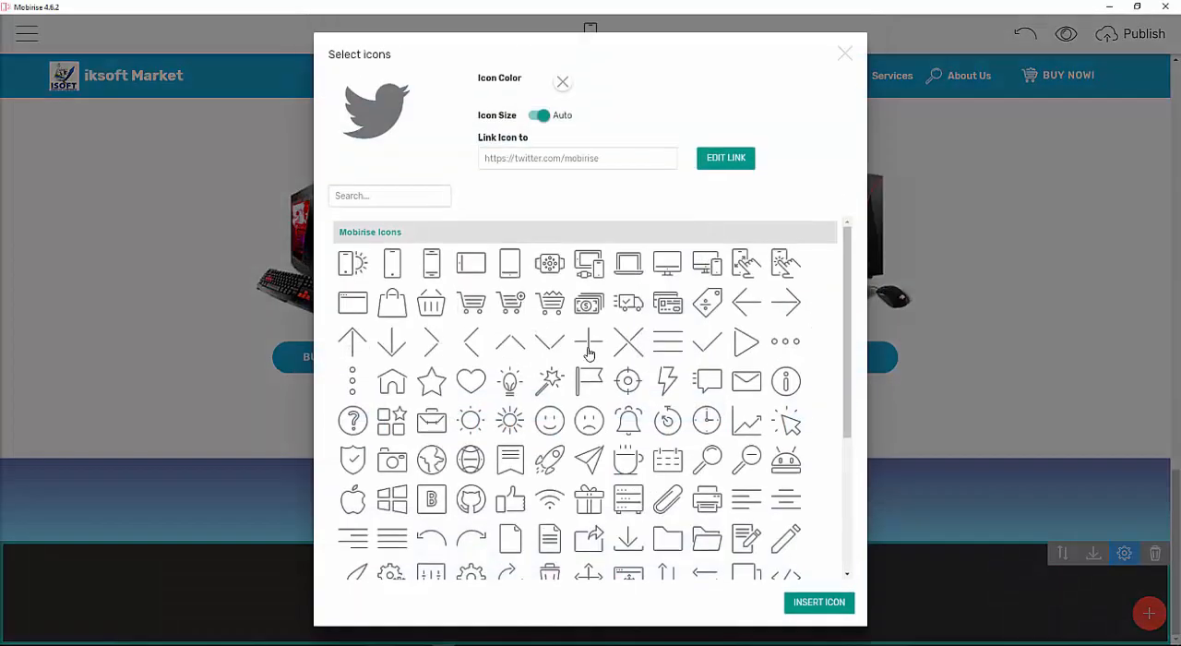
click(845, 53)
Replace the Behance icon in the footer's social icons with the WhatsApp icon from Socicon.
click(647, 593)
scroll(729, 474, down, 3)
scroll(735, 472, up, 3)
scroll(735, 472, down, 3)
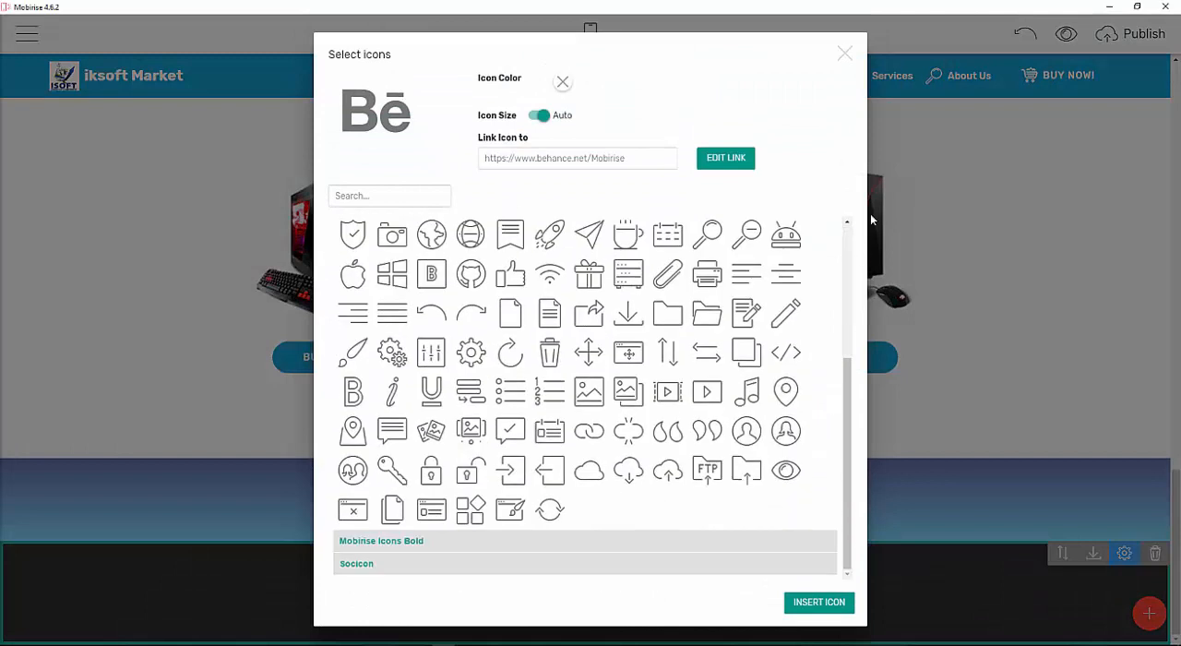
click(382, 564)
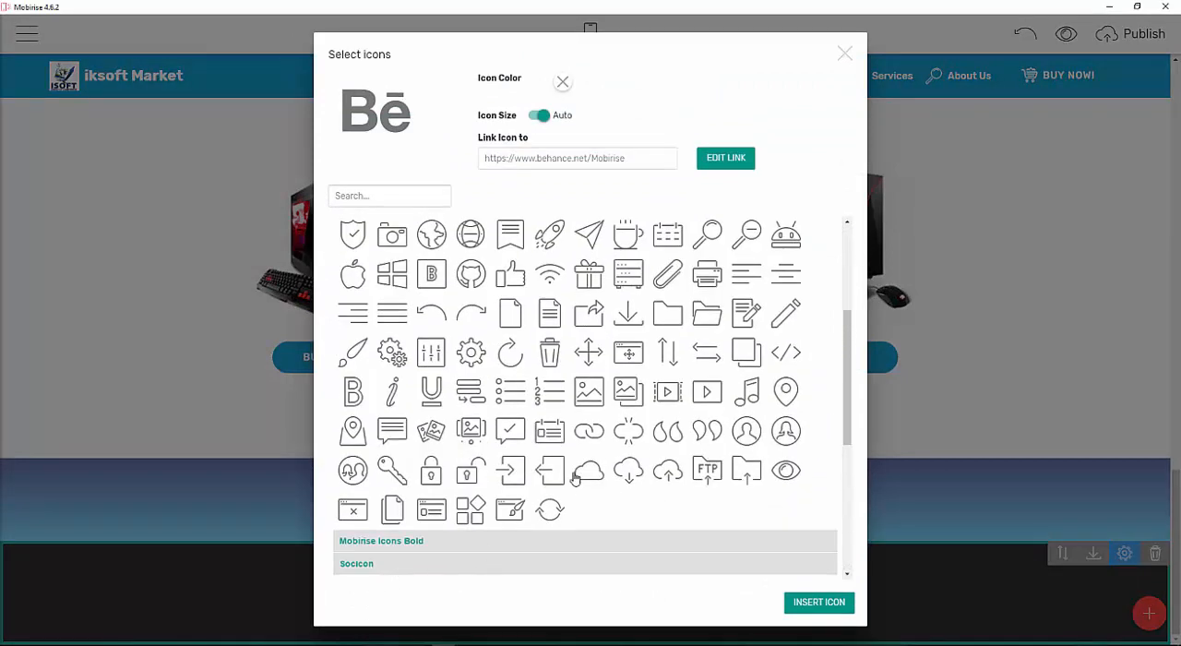
scroll(574, 476, down, 5)
scroll(645, 461, up, 3)
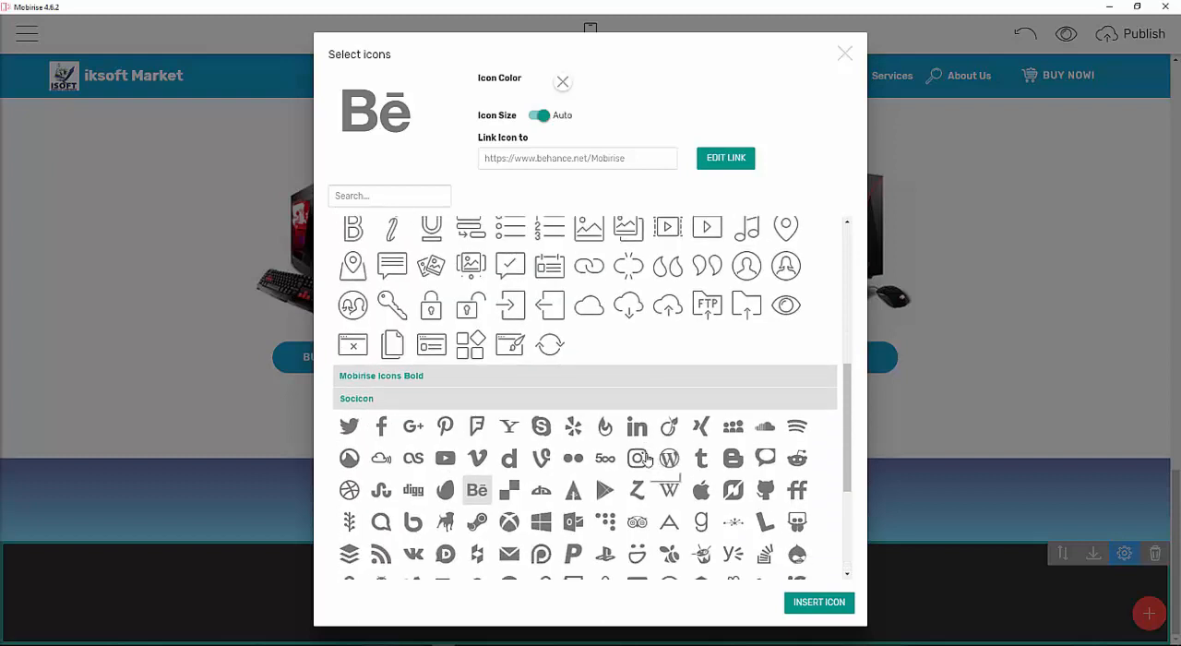
scroll(646, 458, down, 1)
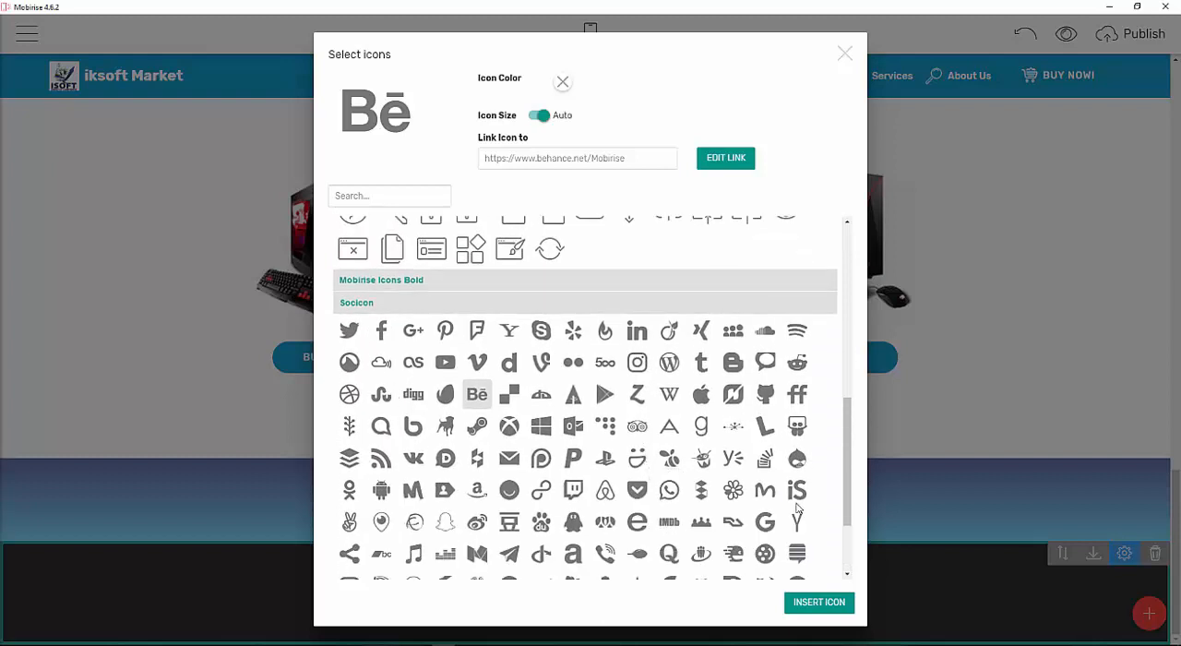
scroll(780, 475, down, 2)
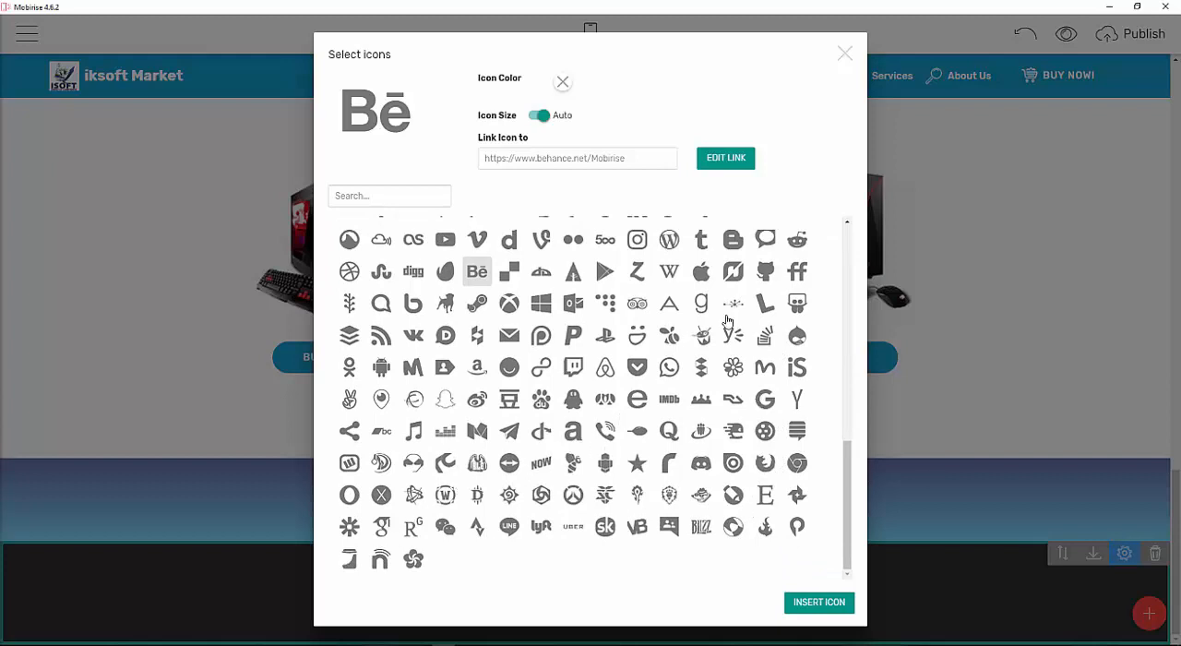
scroll(722, 314, up, 1)
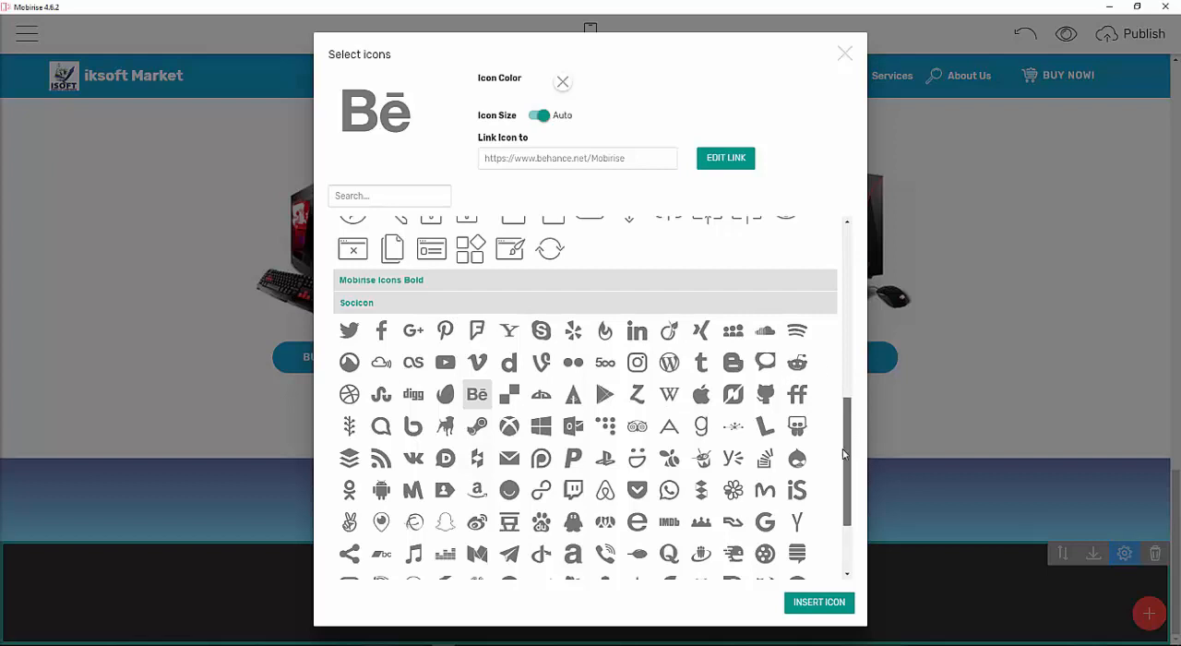
drag(843, 452, 834, 484)
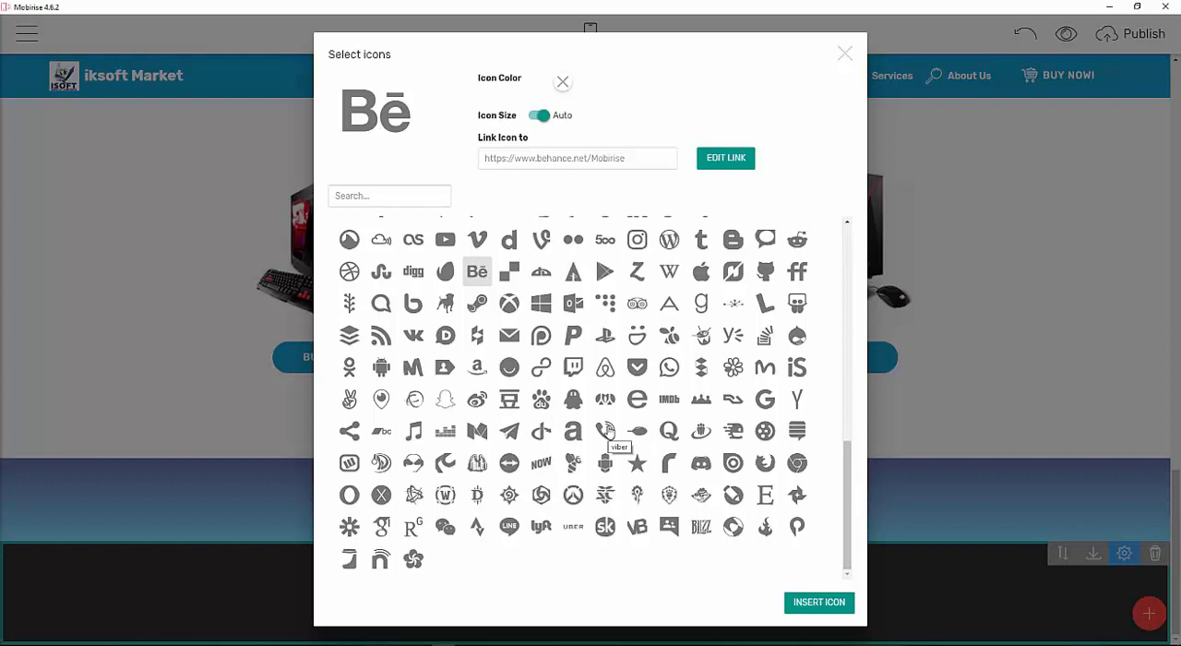
click(669, 367)
click(824, 605)
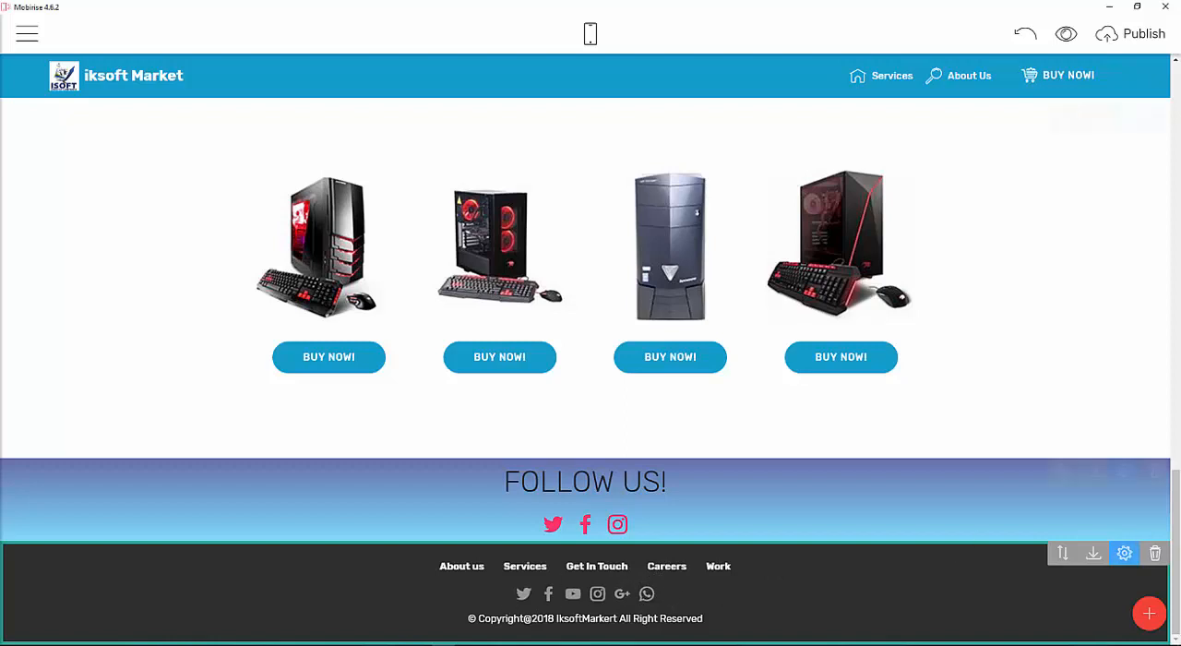
Preview the website in the browser and scroll through its sections down to the footer.
scroll(545, 272, up, 5)
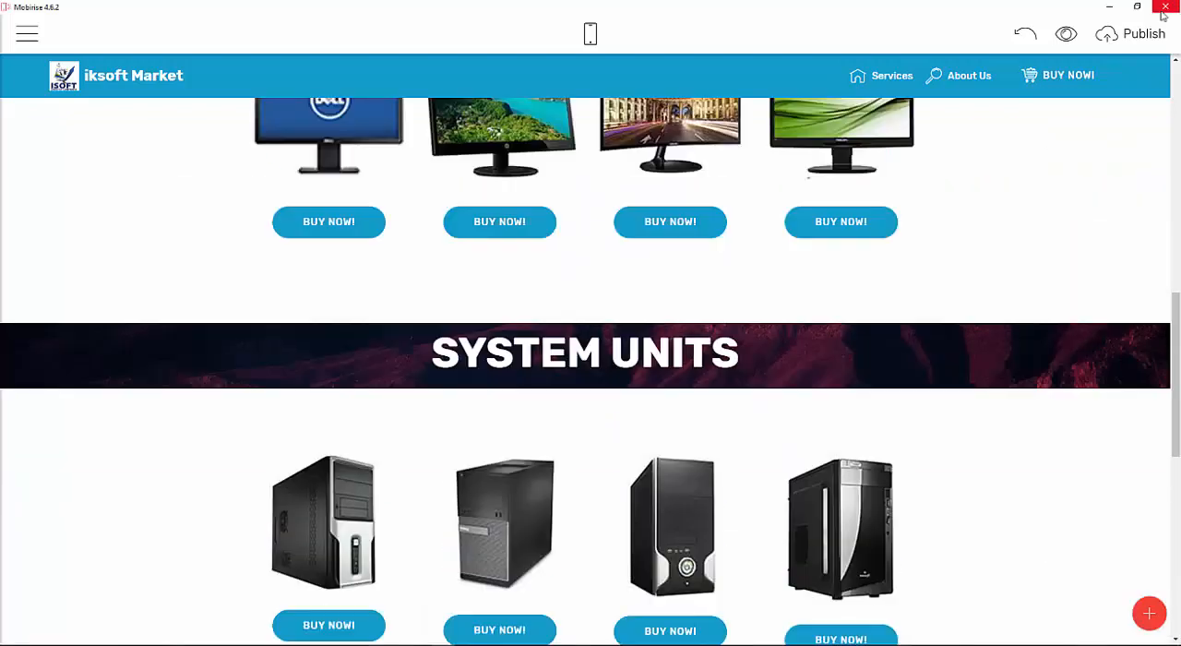
click(1066, 35)
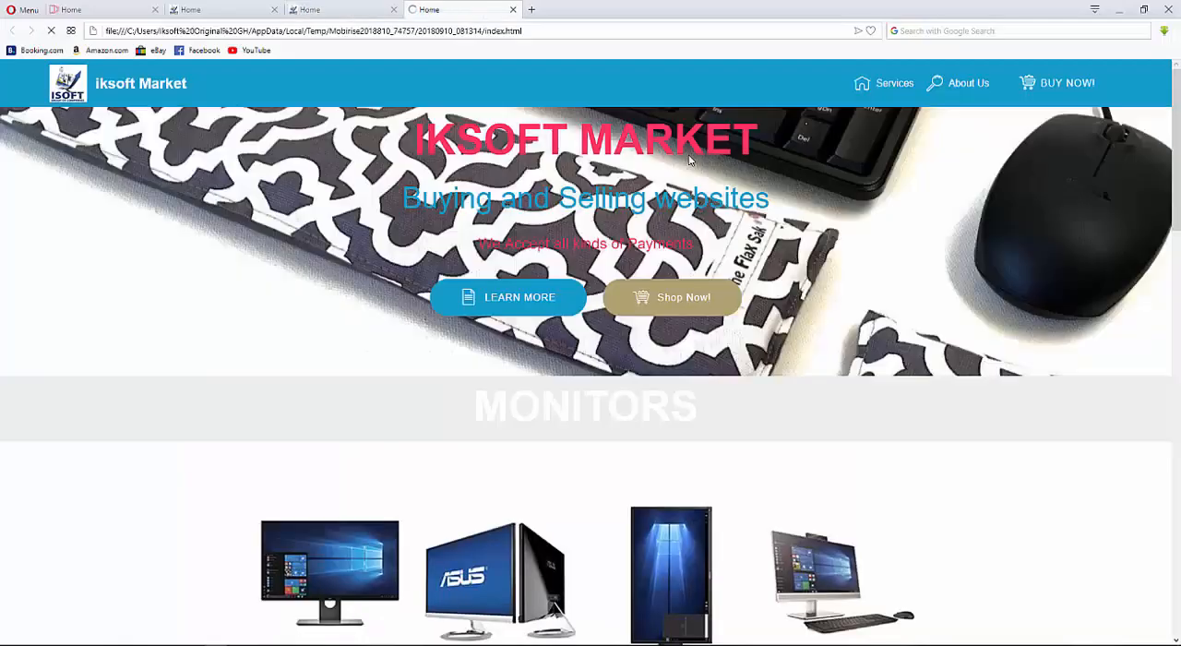
scroll(678, 226, down, 15)
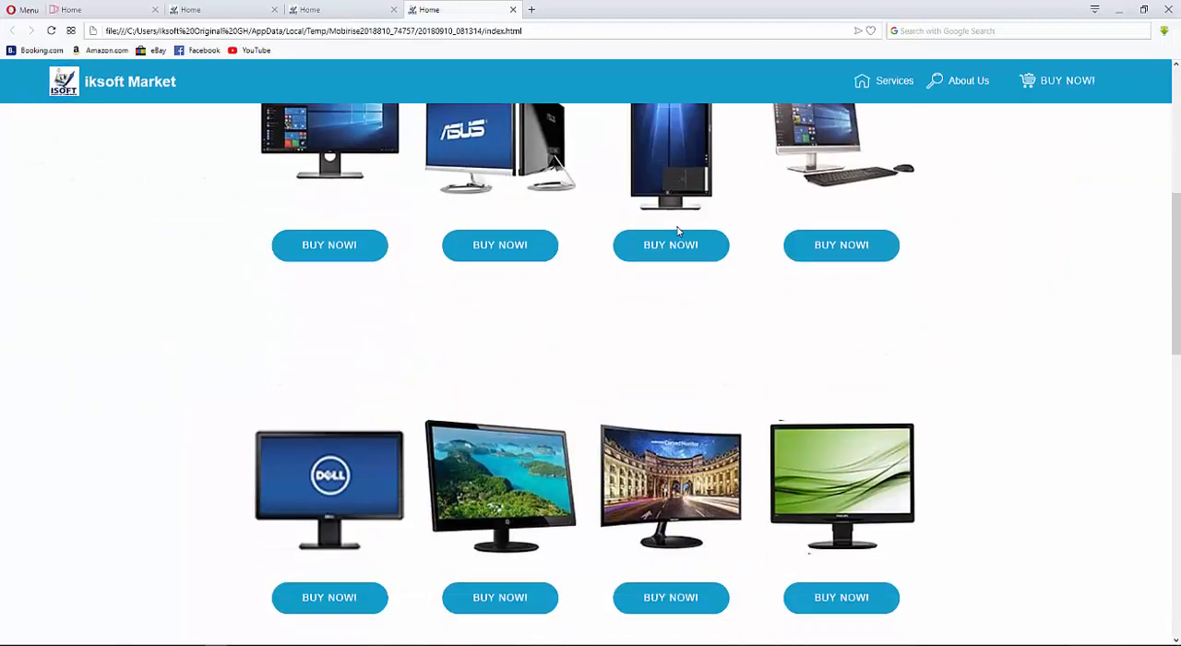
scroll(680, 232, up, 6)
scroll(680, 218, up, 6)
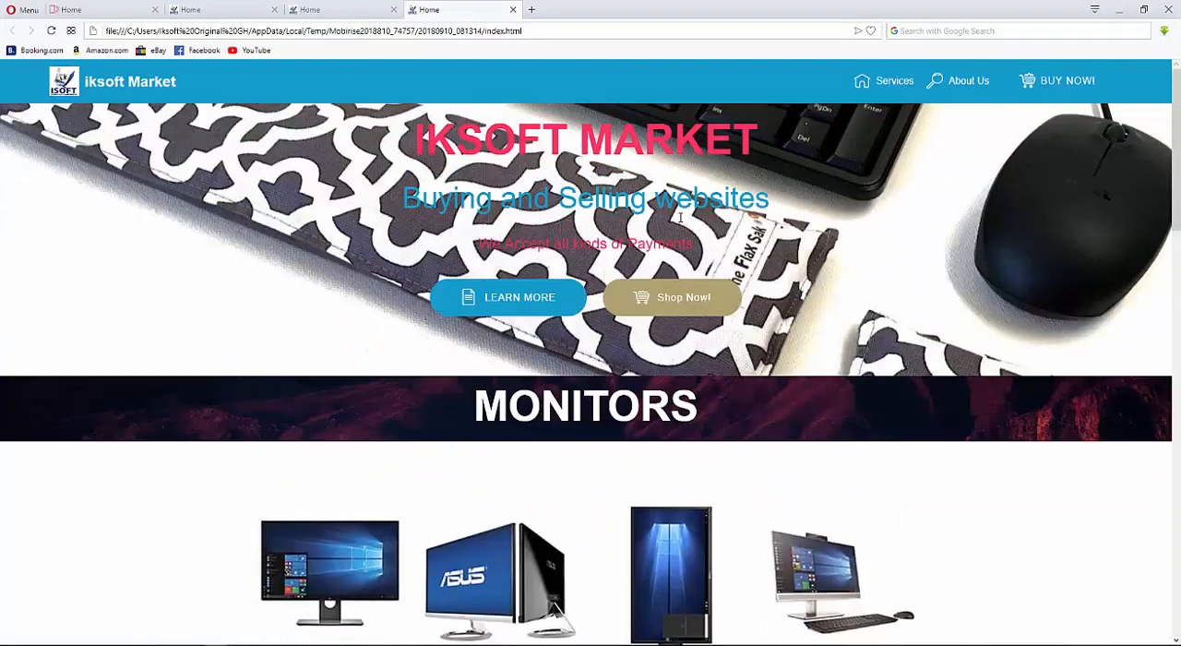
scroll(680, 218, down, 2)
scroll(680, 217, down, 12)
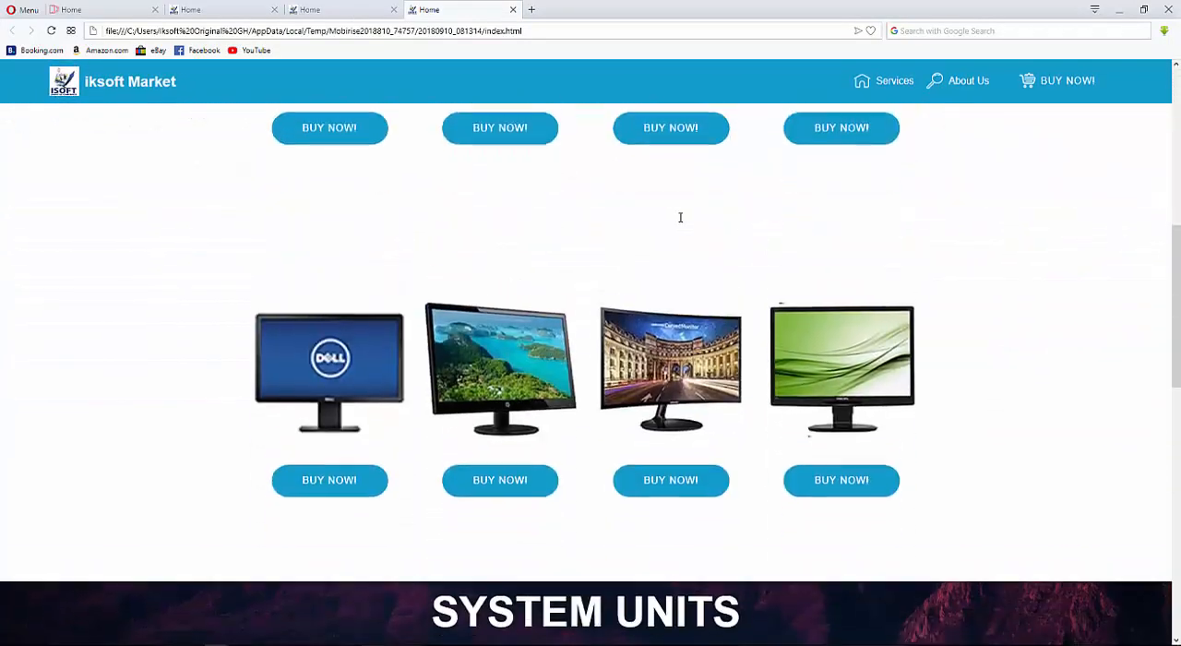
scroll(680, 215, up, 6)
scroll(680, 216, up, 5)
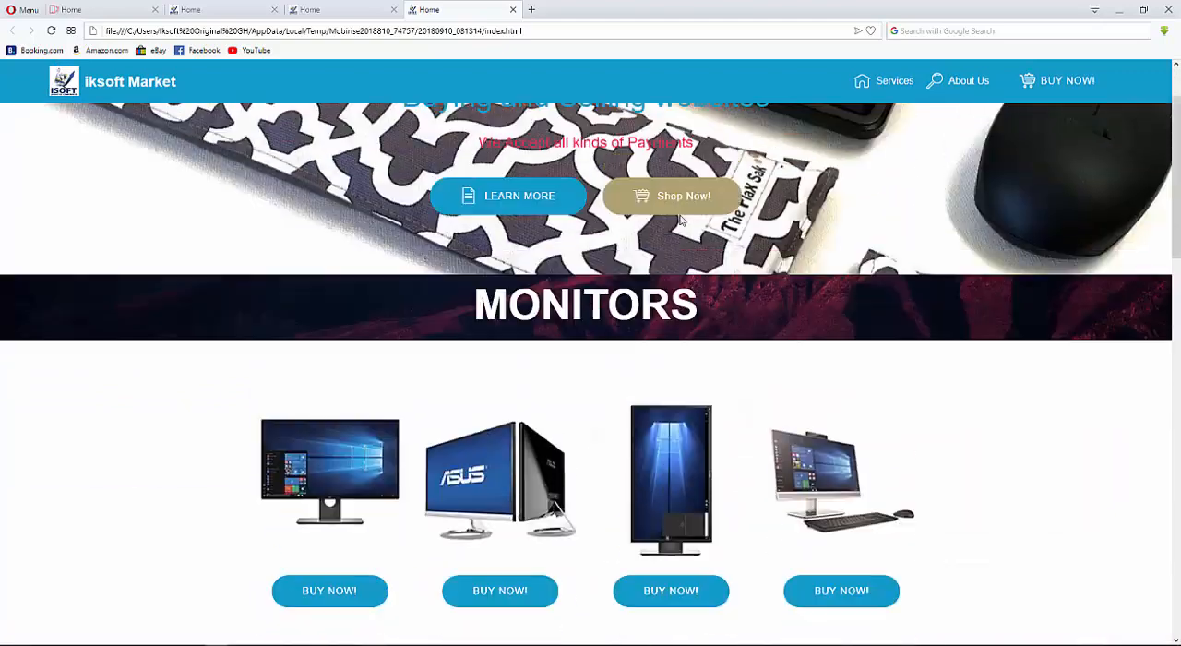
scroll(614, 329, down, 8)
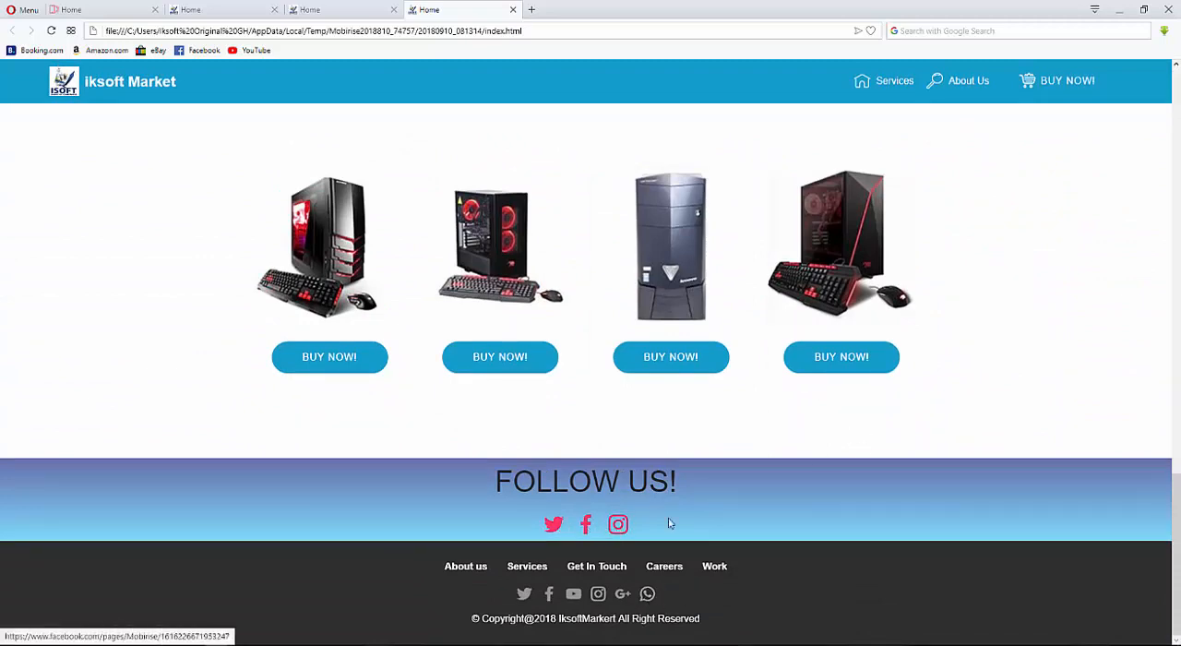
scroll(1025, 372, up, 6)
scroll(965, 249, up, 5)
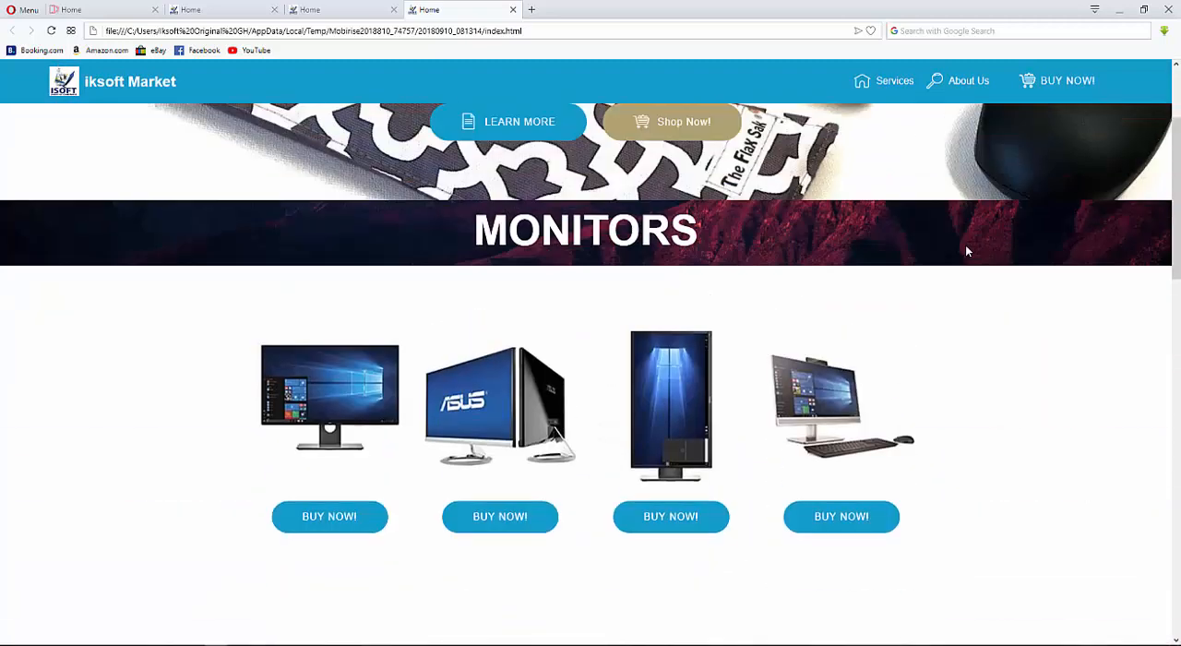
scroll(978, 238, down, 5)
scroll(982, 236, down, 5)
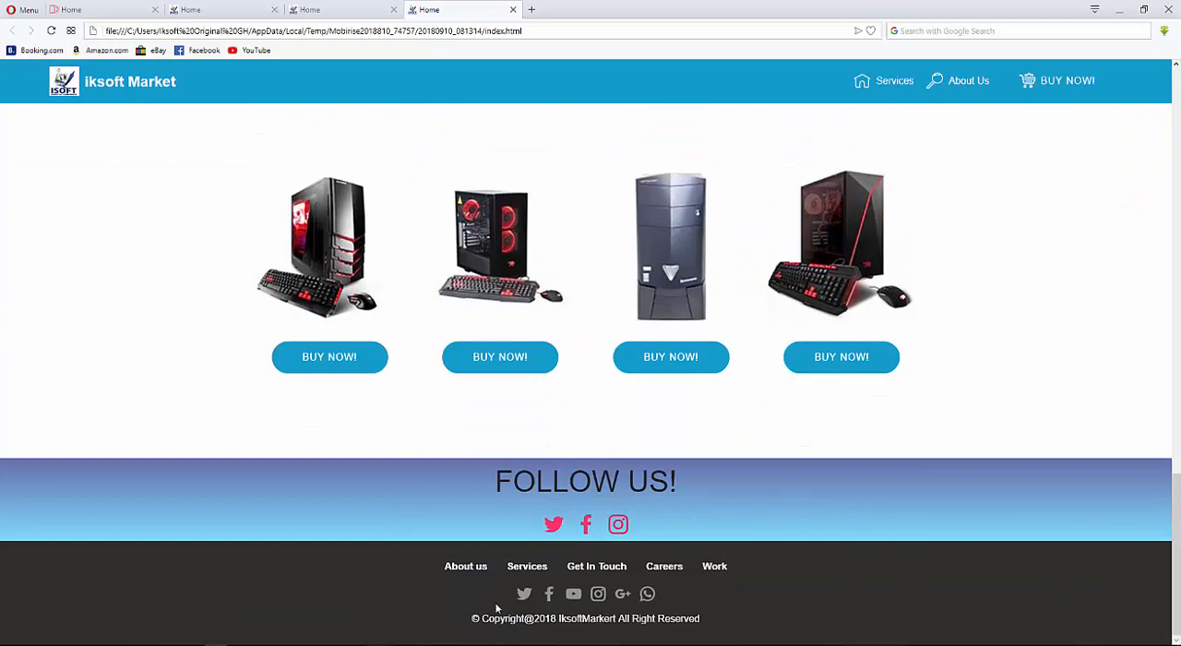
click(1121, 11)
Delete the FOLLOW US! block from the page.
scroll(811, 396, down, 5)
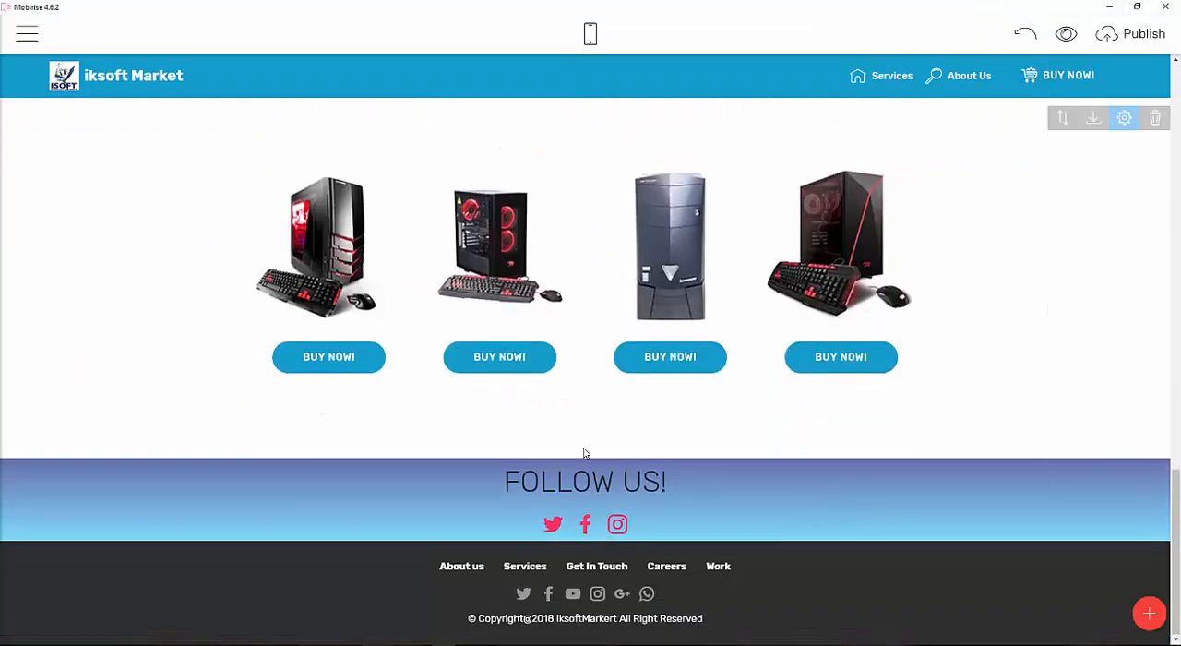
click(1154, 470)
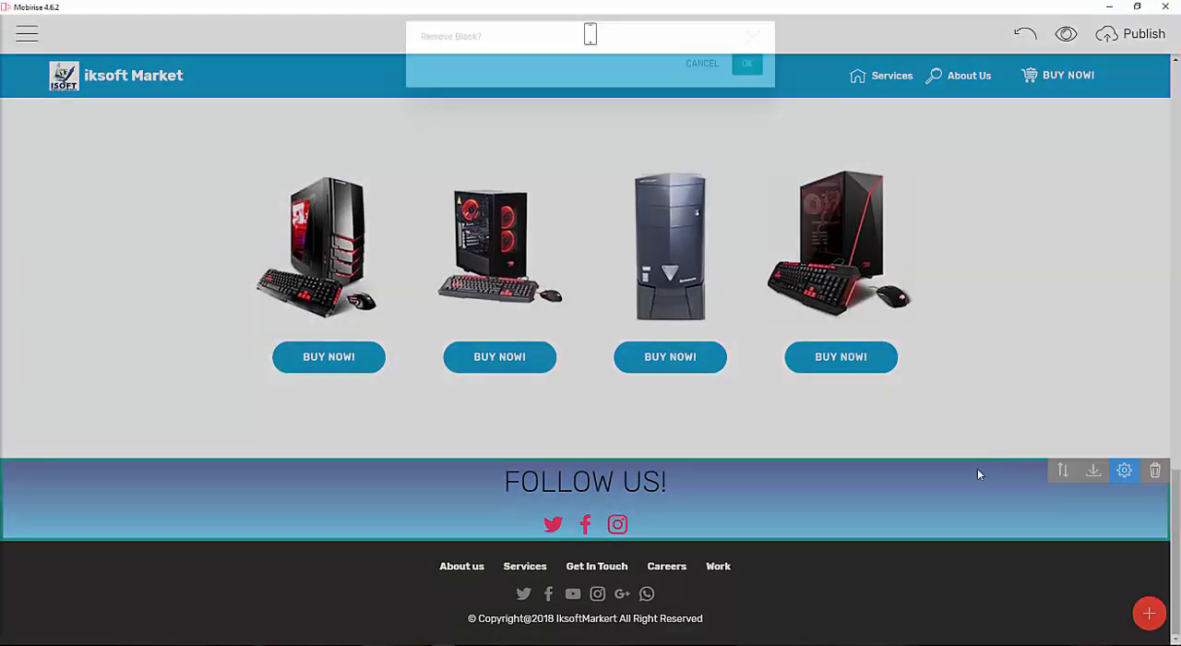
click(746, 74)
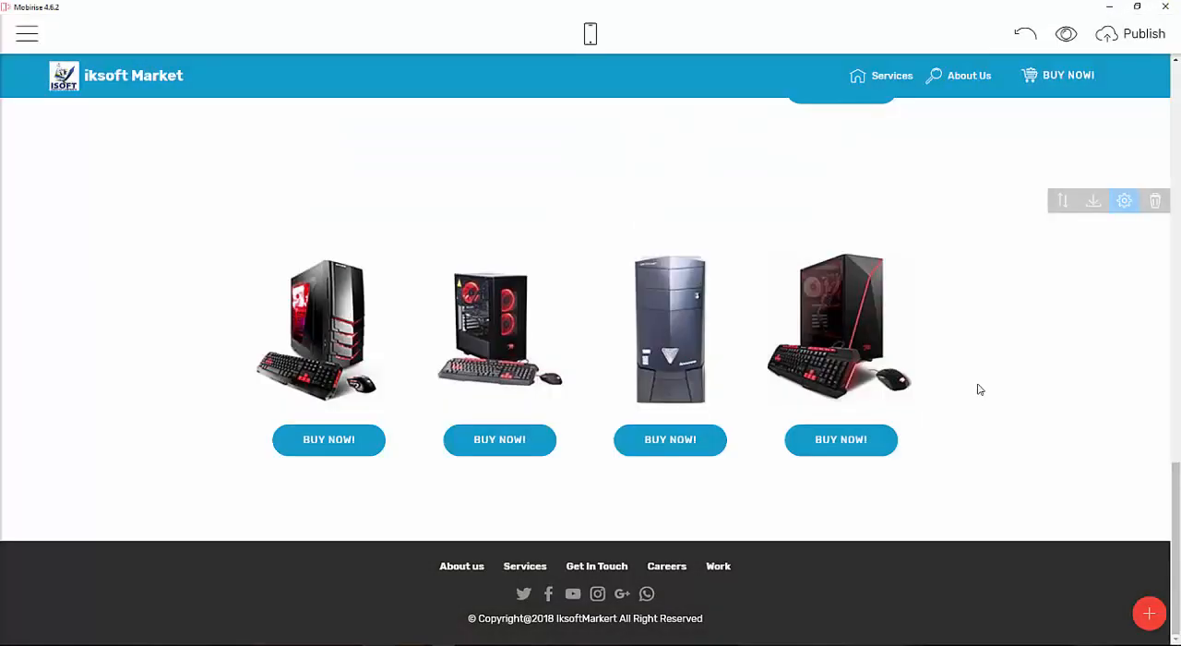
Add the SHARE THIS PAGE! social block from the block library above the footer.
click(1149, 613)
scroll(1020, 282, down, 2)
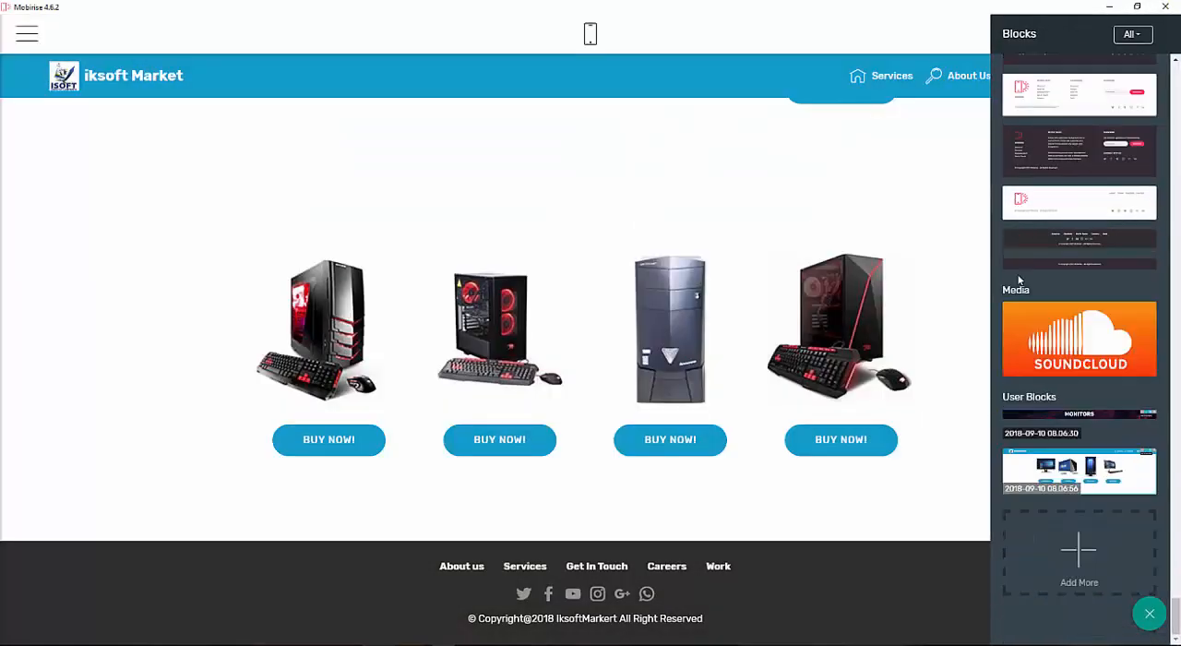
scroll(1024, 281, up, 15)
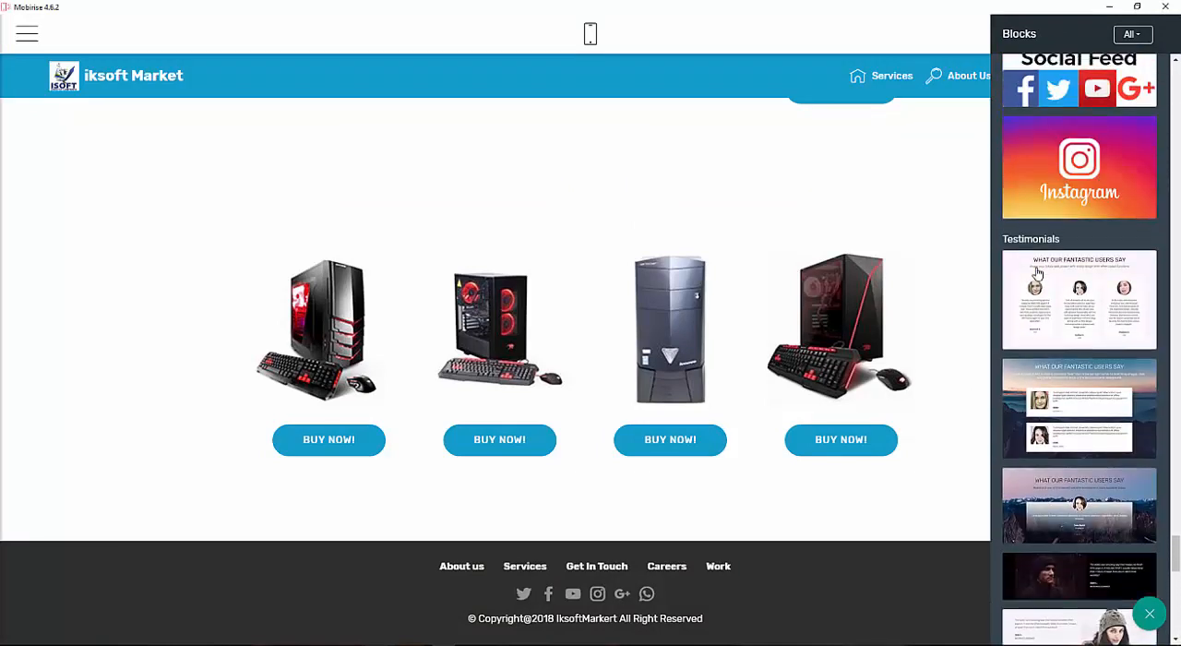
scroll(1037, 270, up, 2)
drag(1043, 352, 685, 536)
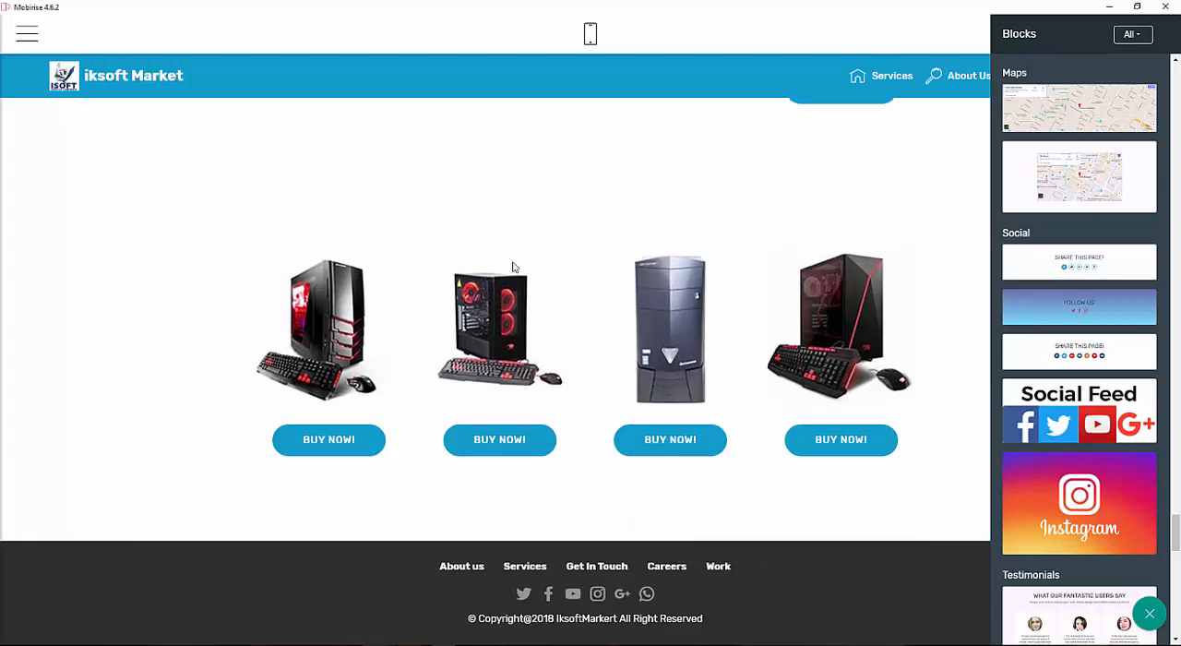
Reduce the SHARE THIS PAGE! block's top and bottom padding to the minimum.
click(945, 434)
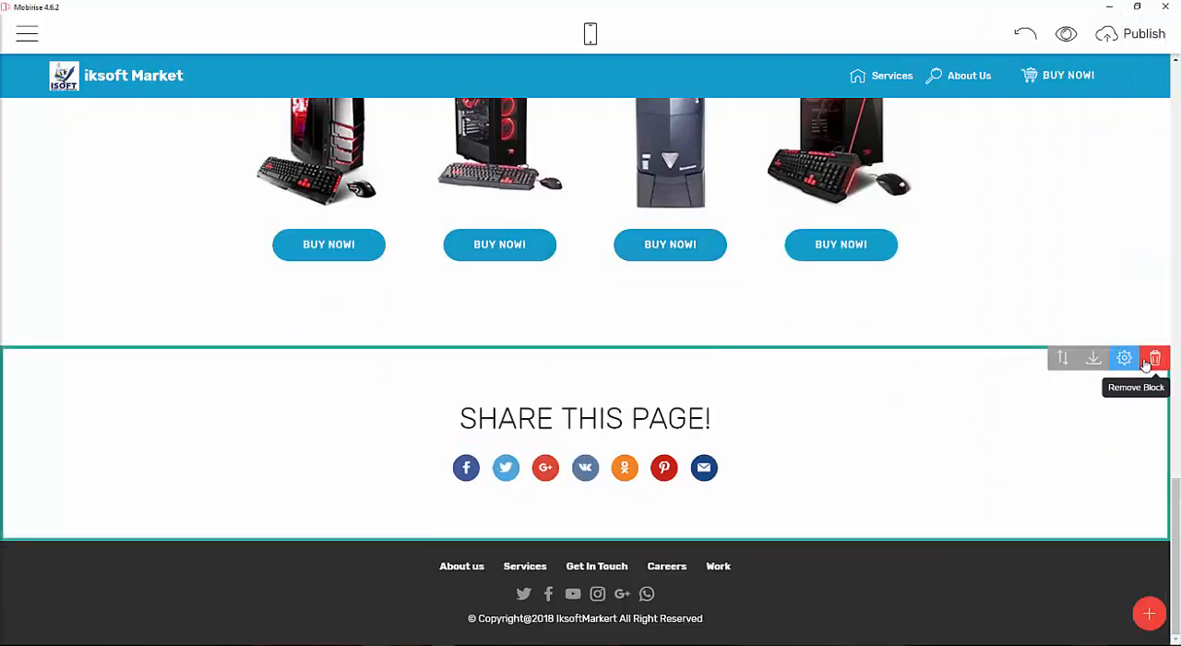
click(1124, 361)
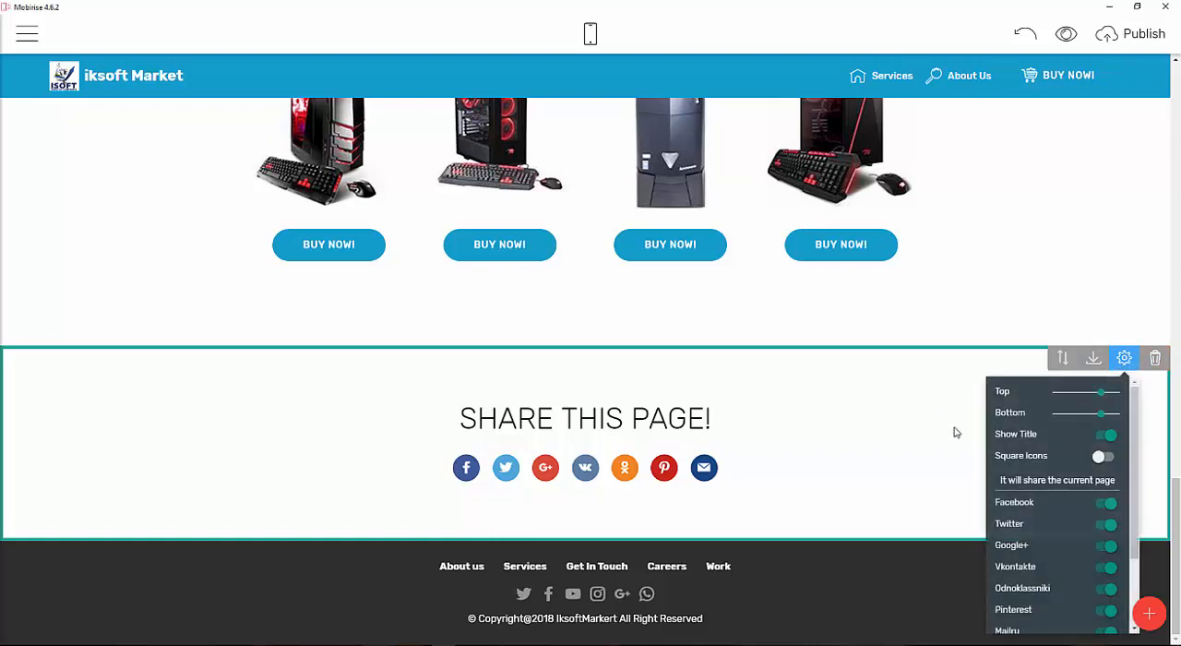
scroll(1078, 482, down, 2)
scroll(1089, 461, up, 2)
drag(1104, 392, 1047, 404)
drag(1101, 468, 1050, 469)
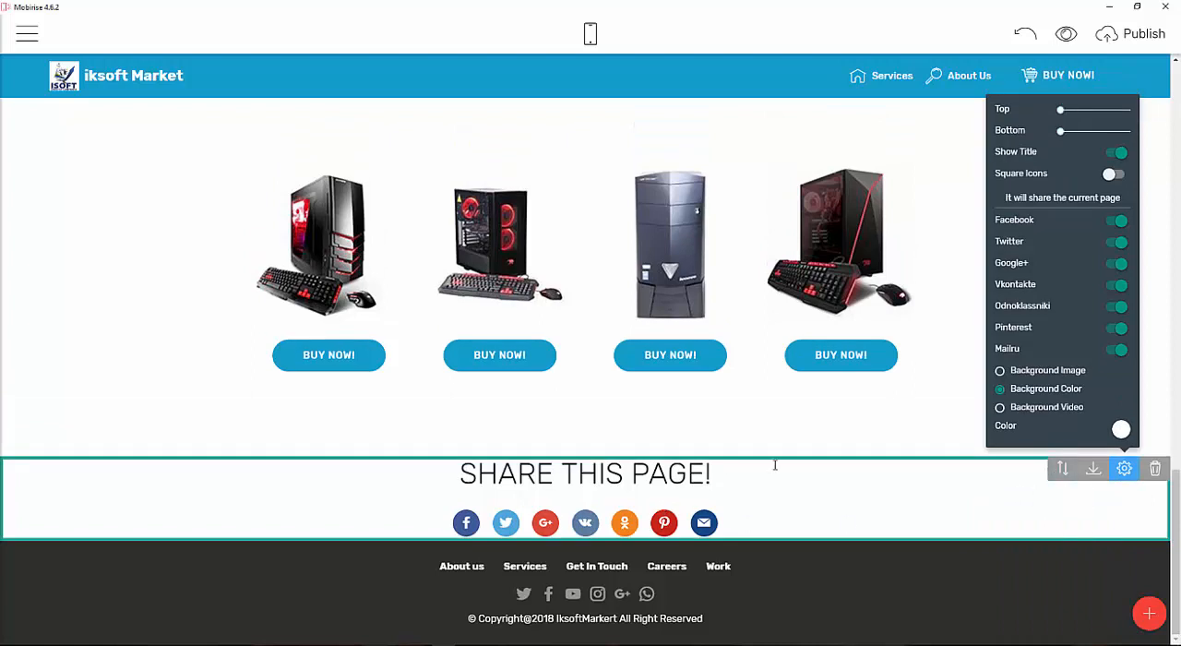
Set the SHARE THIS PAGE! block's background colour to light blue and slightly increase its top and bottom padding.
click(824, 419)
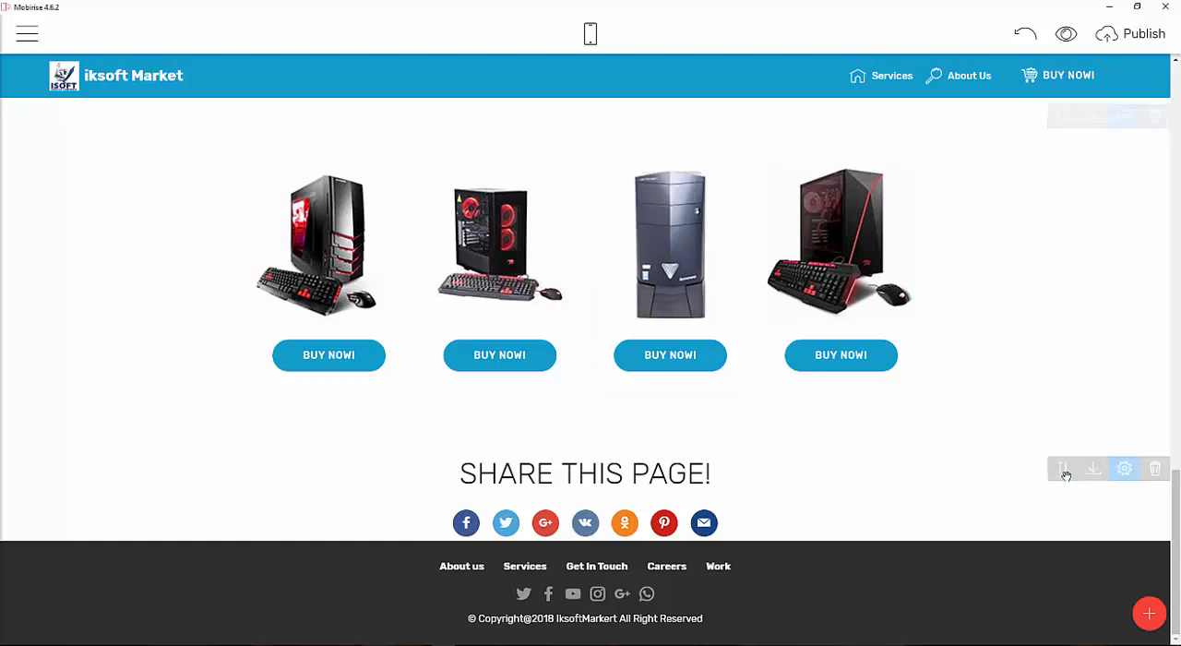
click(1124, 468)
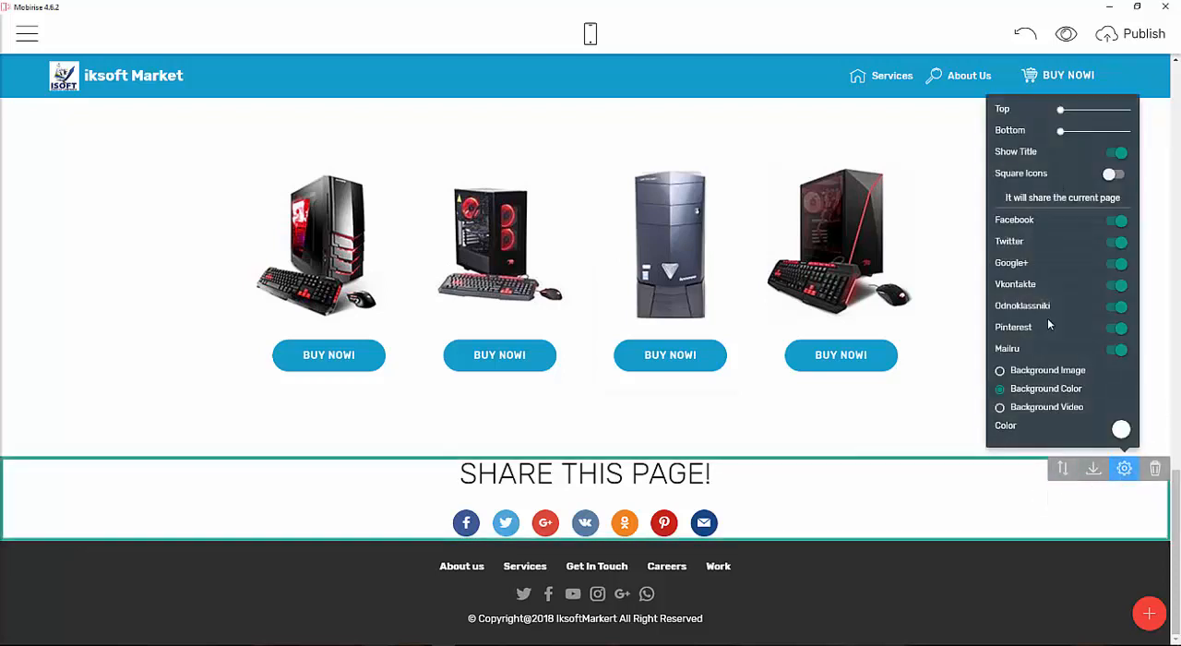
click(1121, 440)
click(1062, 488)
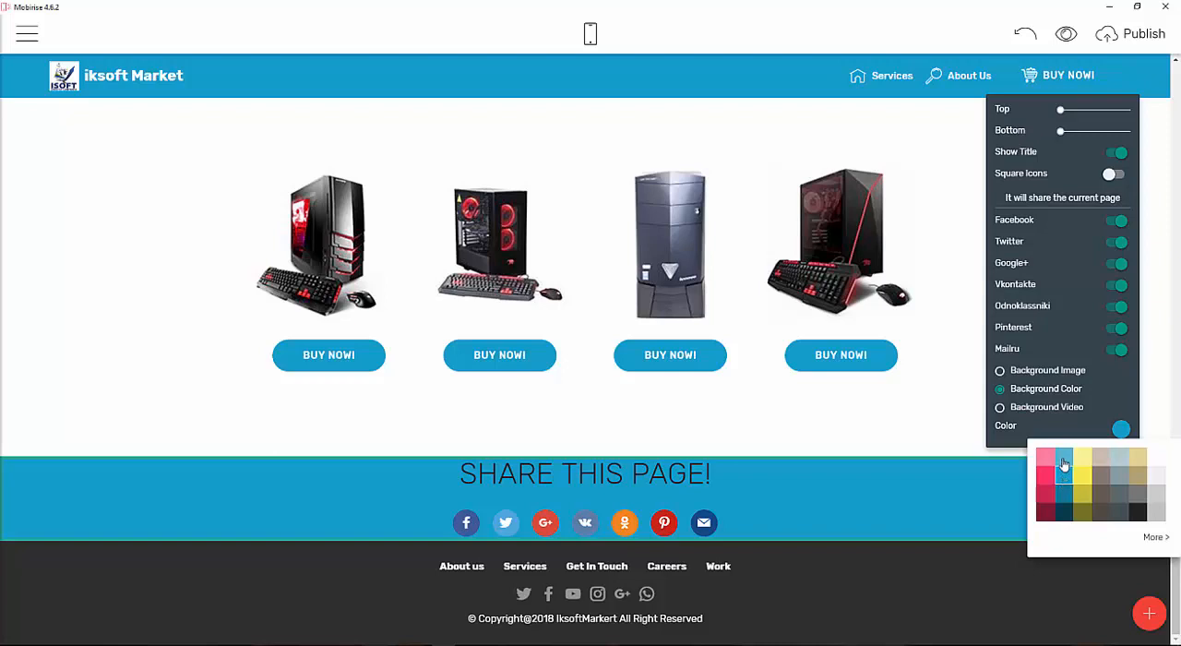
click(1064, 462)
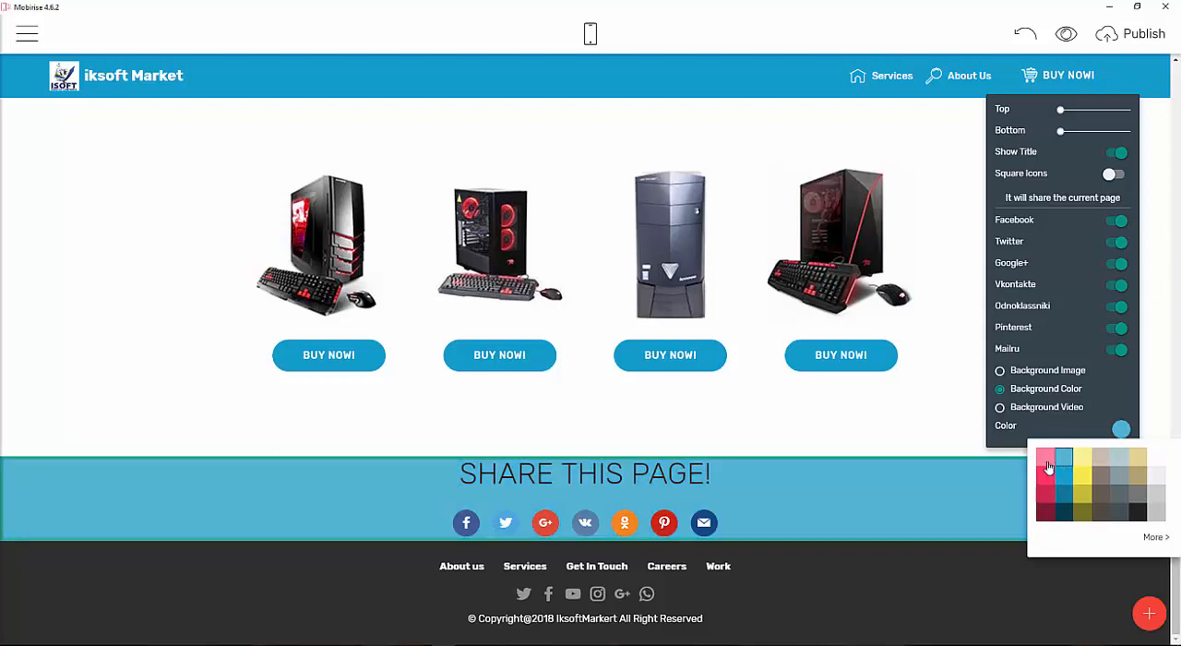
click(1045, 458)
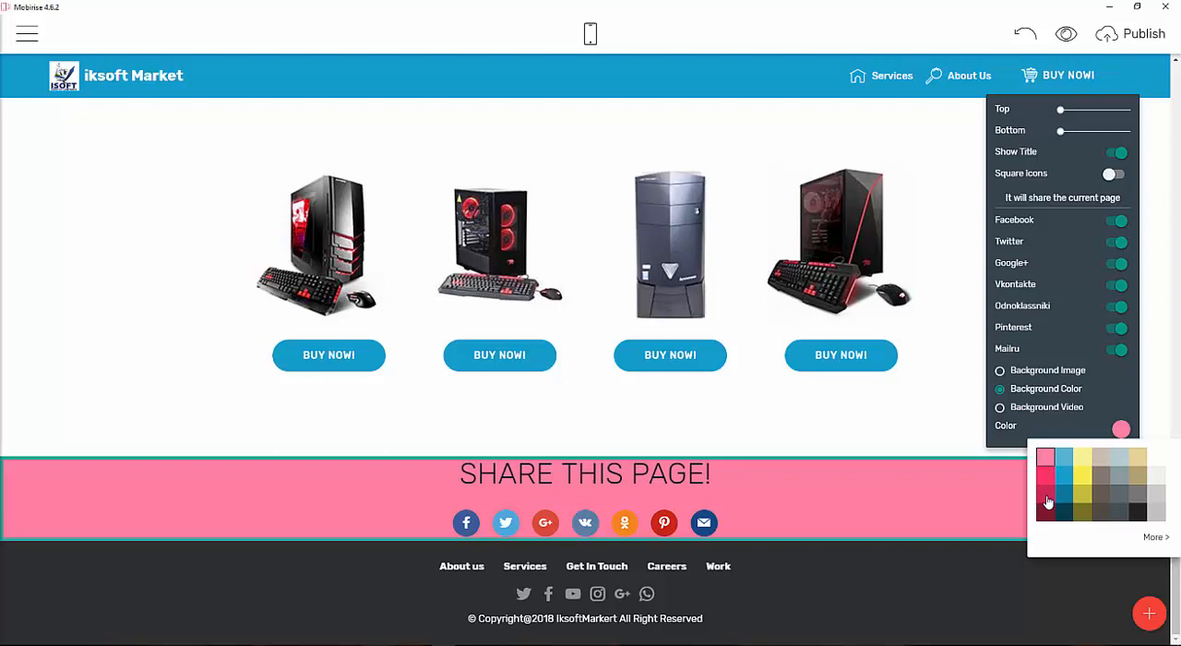
click(1047, 494)
click(1048, 476)
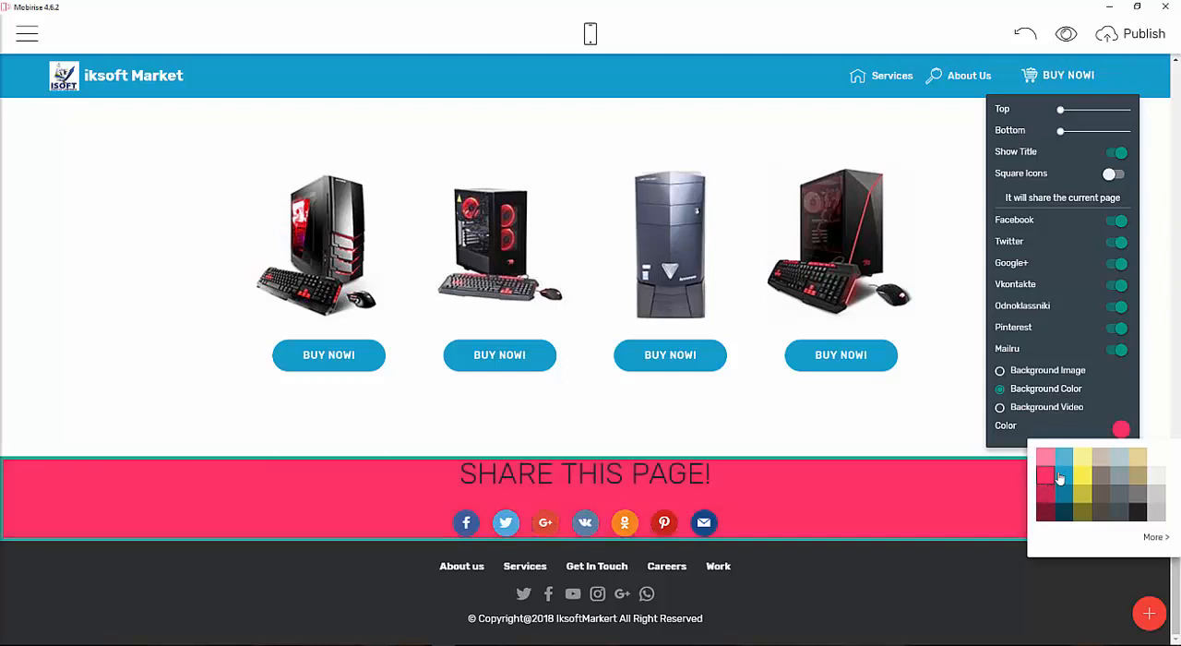
click(1084, 459)
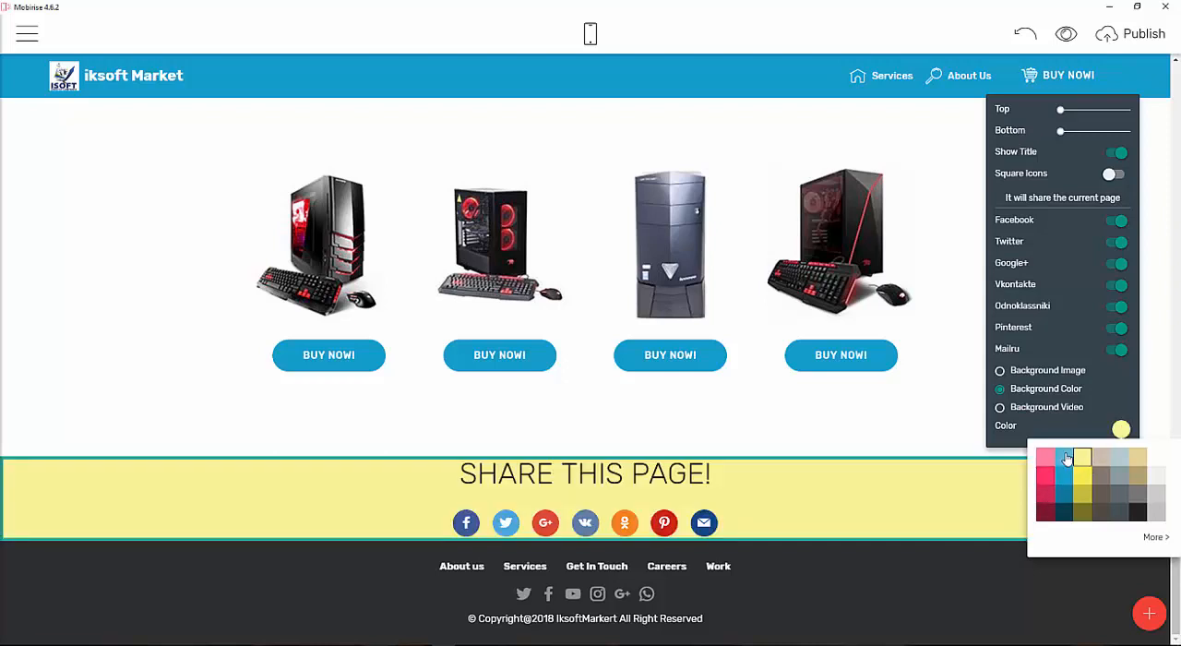
click(1063, 458)
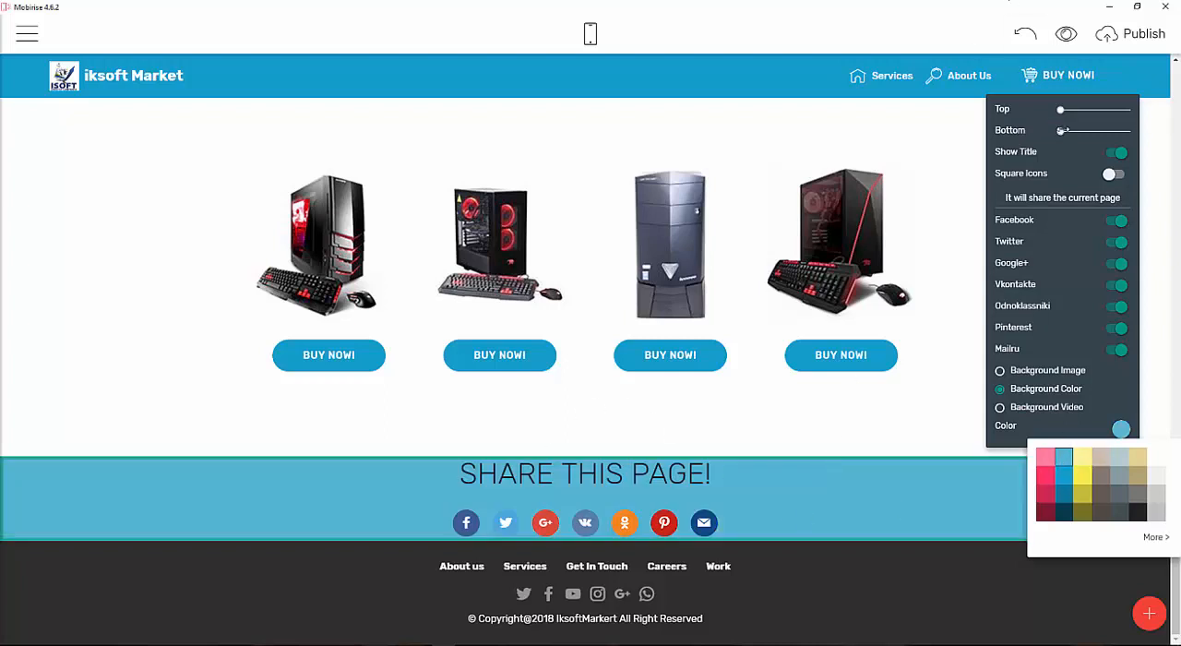
click(1068, 131)
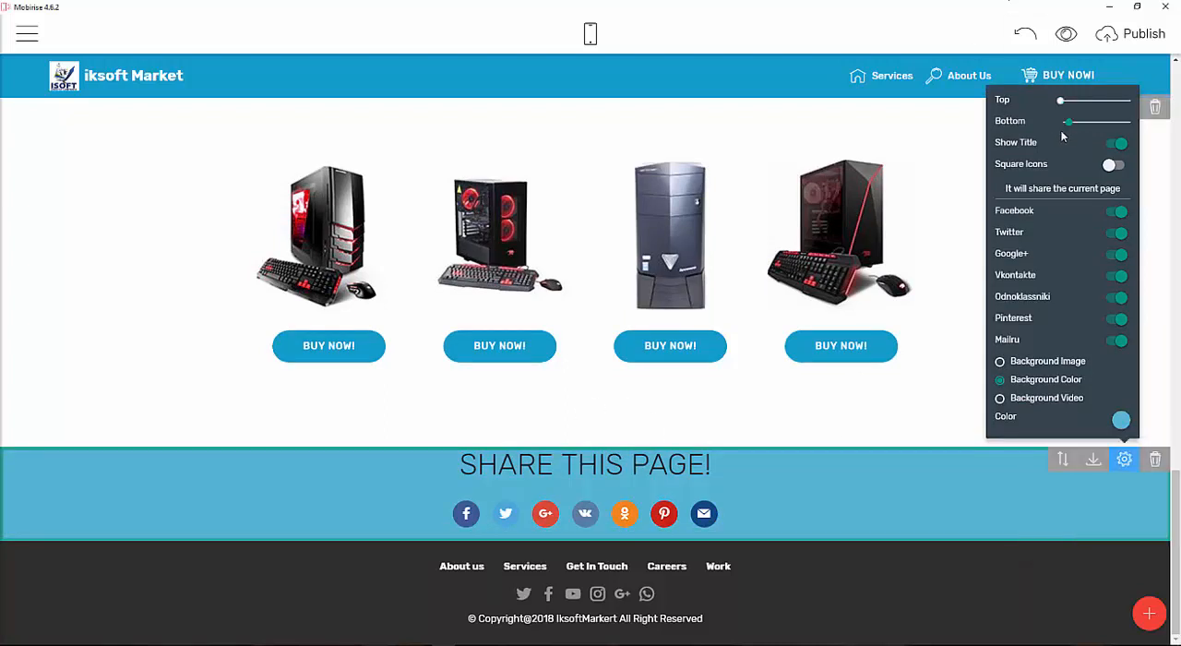
drag(1064, 107, 1070, 109)
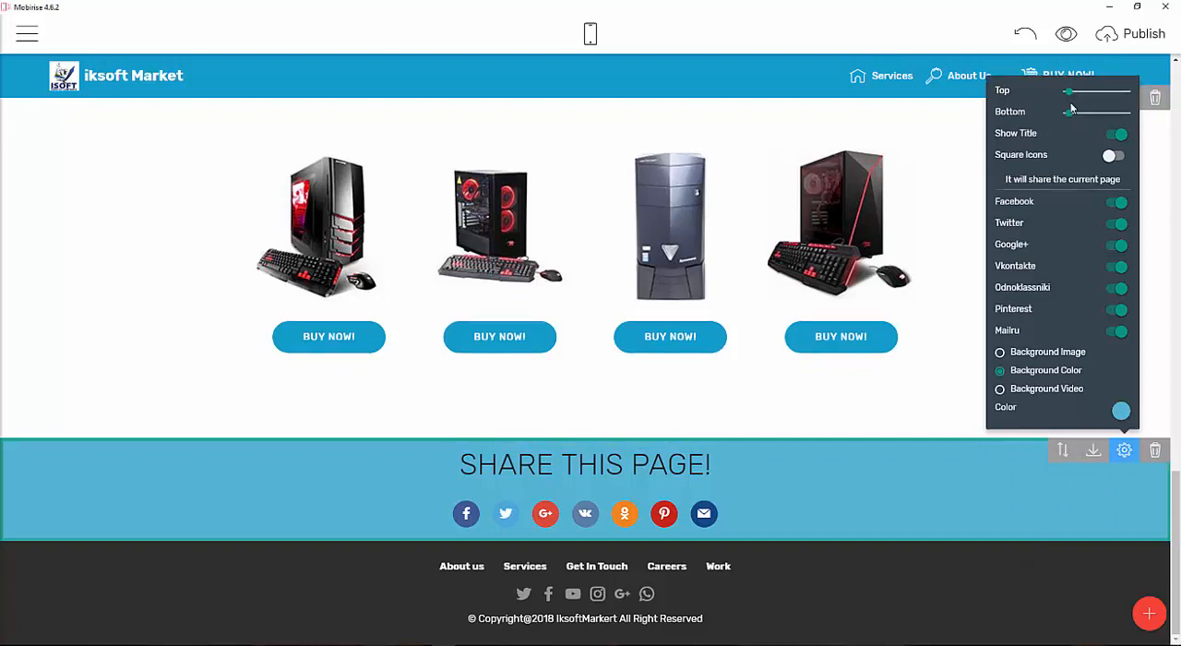
Preview the website in the browser and check the share block's icons.
click(1065, 33)
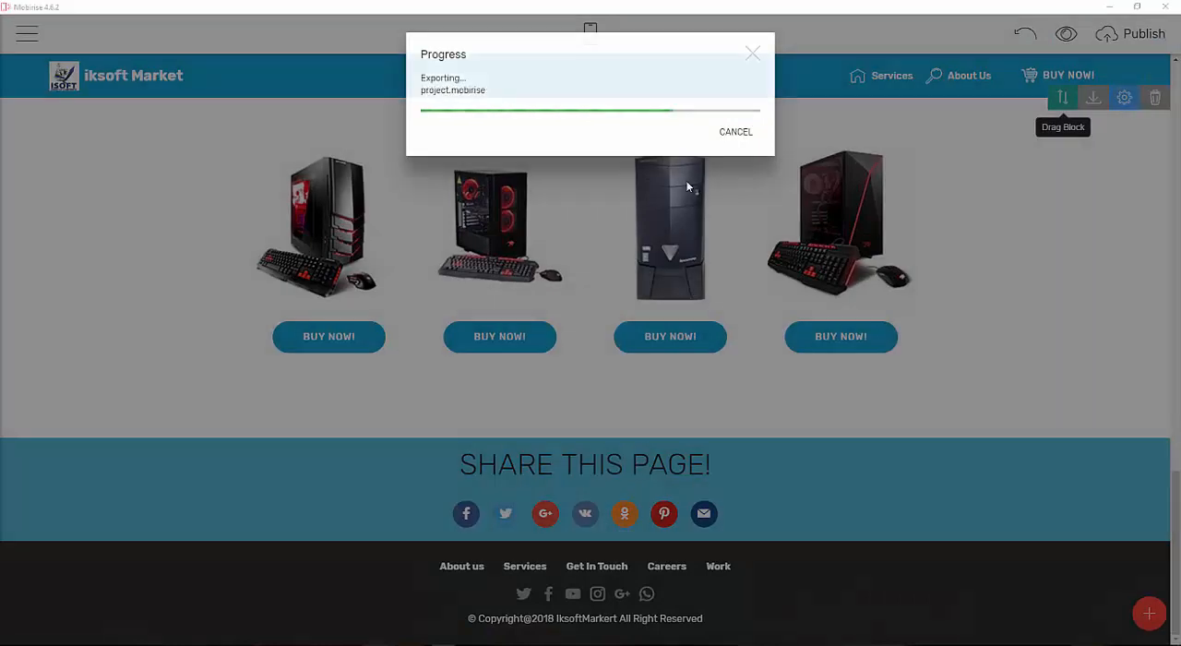
scroll(623, 433, down, 3)
scroll(623, 433, down, 10)
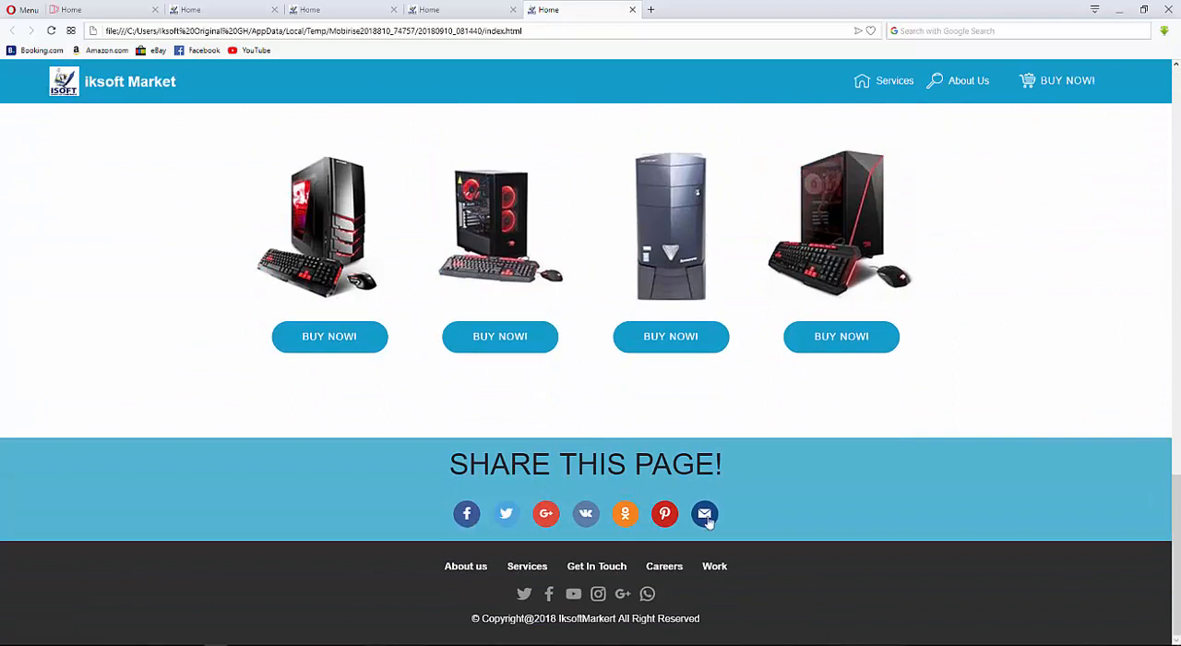
click(467, 514)
drag(578, 93, 607, 126)
click(784, 117)
click(442, 645)
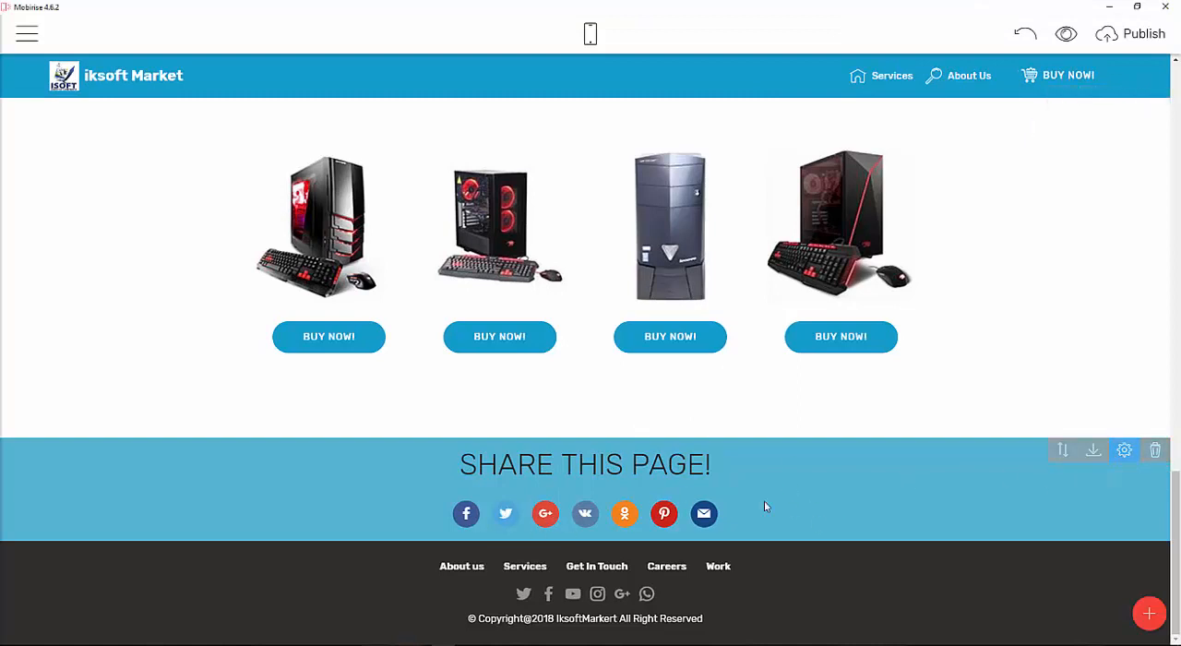
Turn off the Vkontakte, Odnoklassniki, Pinterest and Mailru share buttons in the SHARE THIS PAGE! block, keeping round icons.
click(1124, 449)
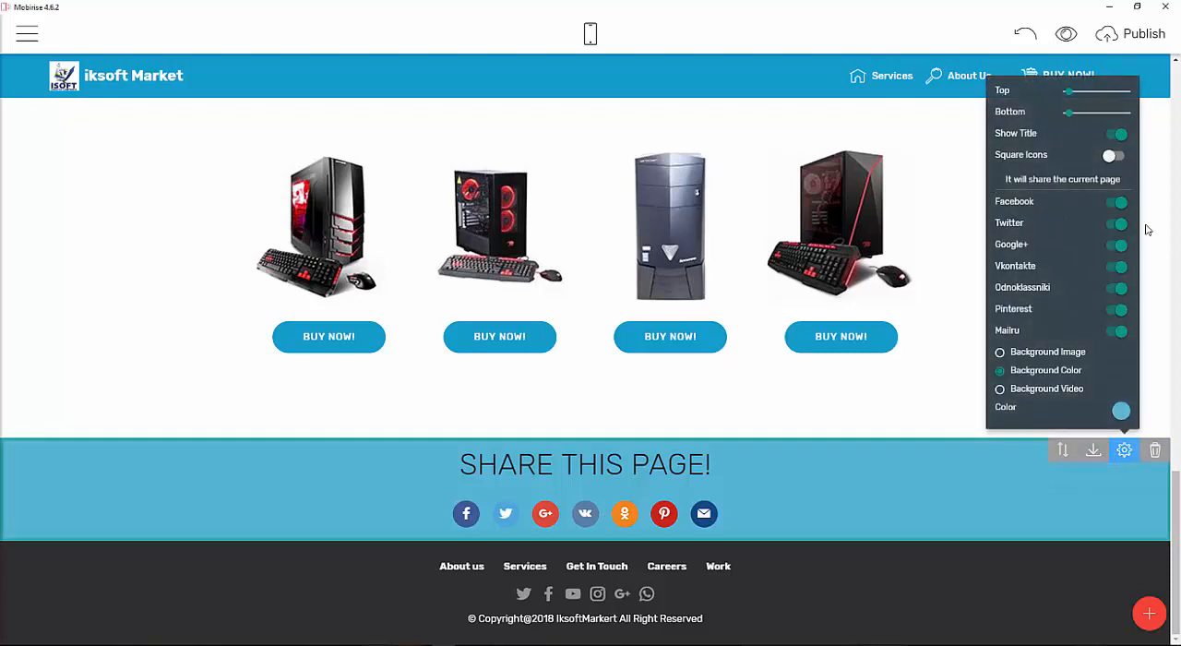
click(1112, 267)
click(1112, 288)
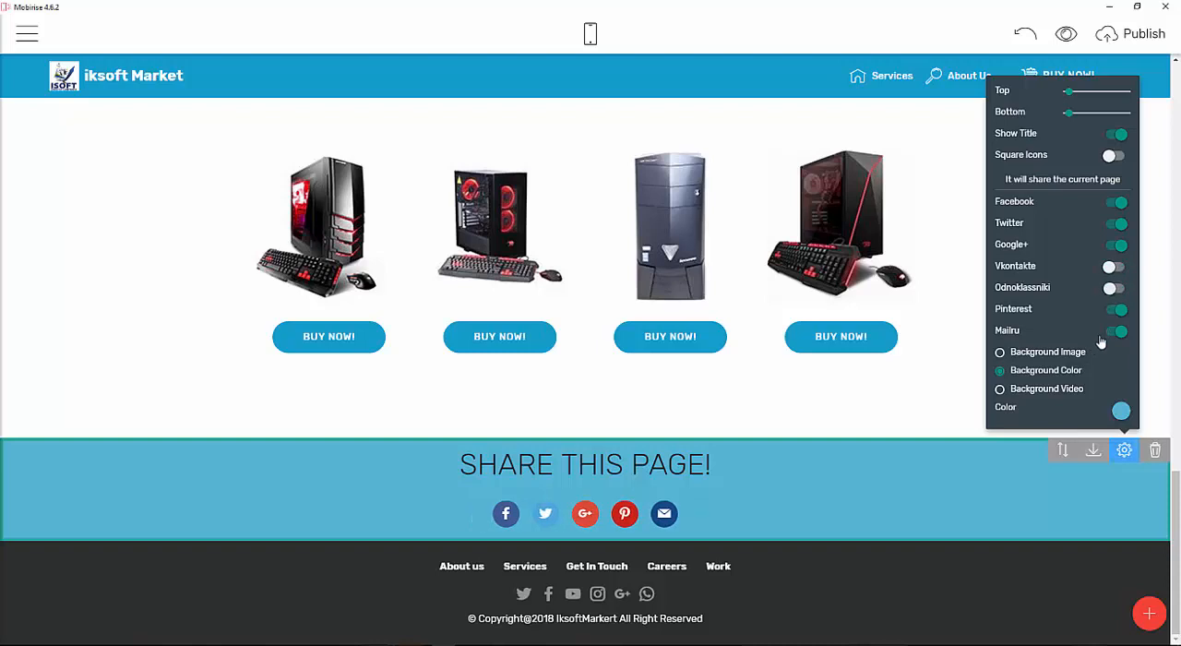
click(1113, 310)
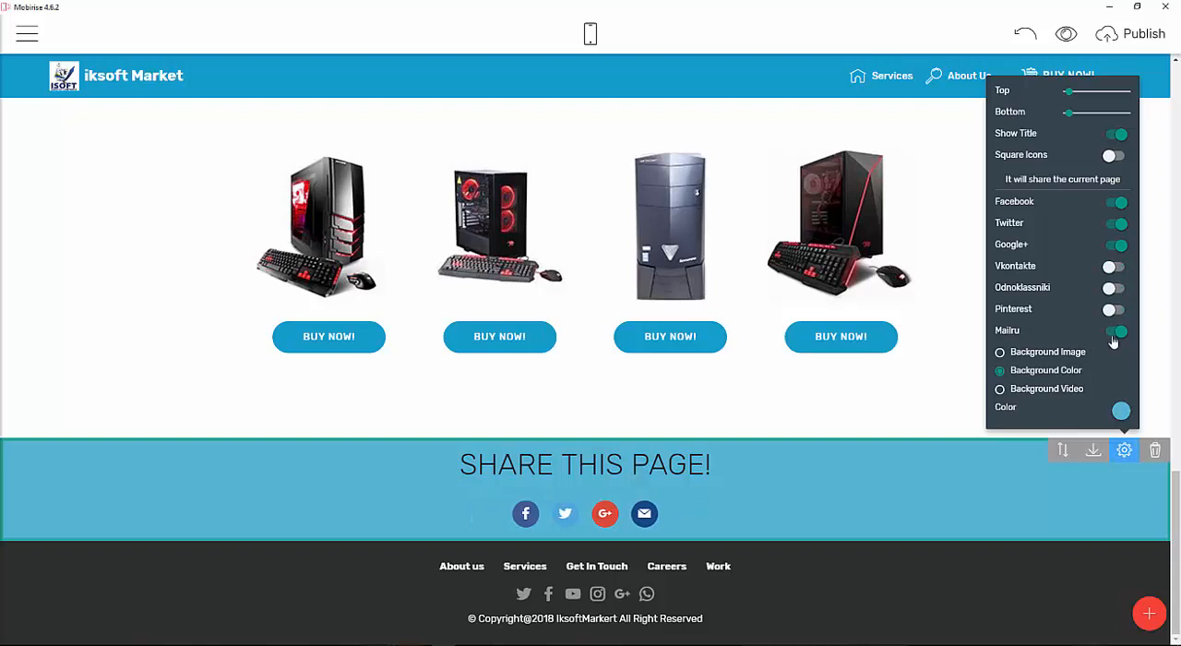
click(1114, 337)
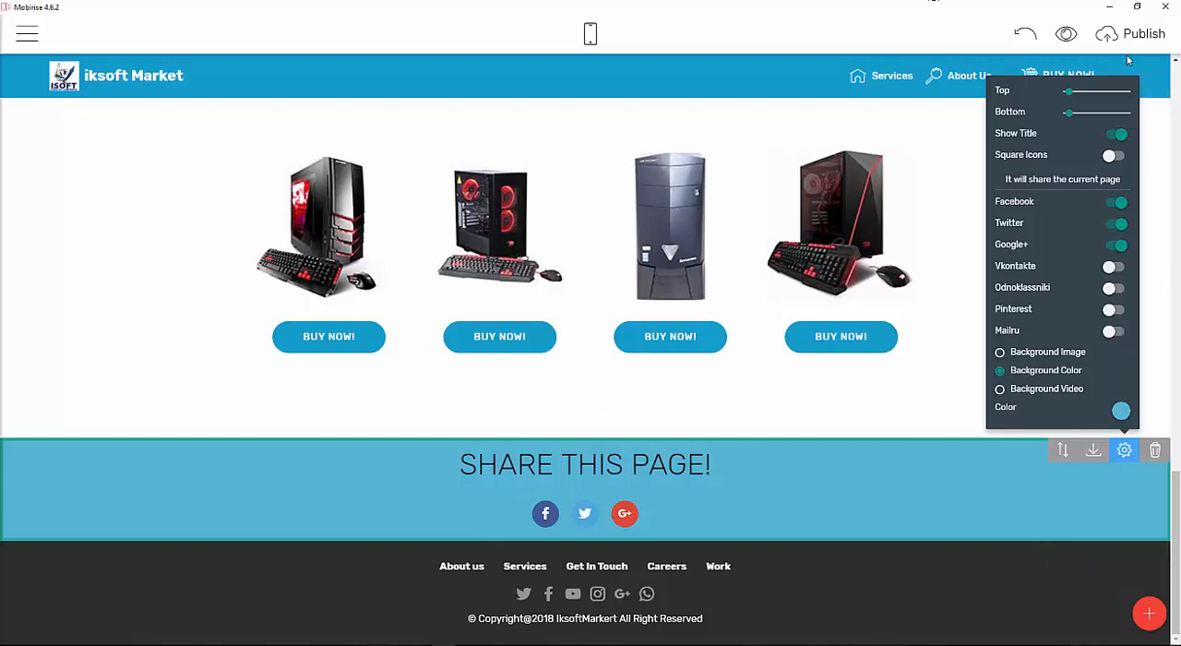
click(1117, 156)
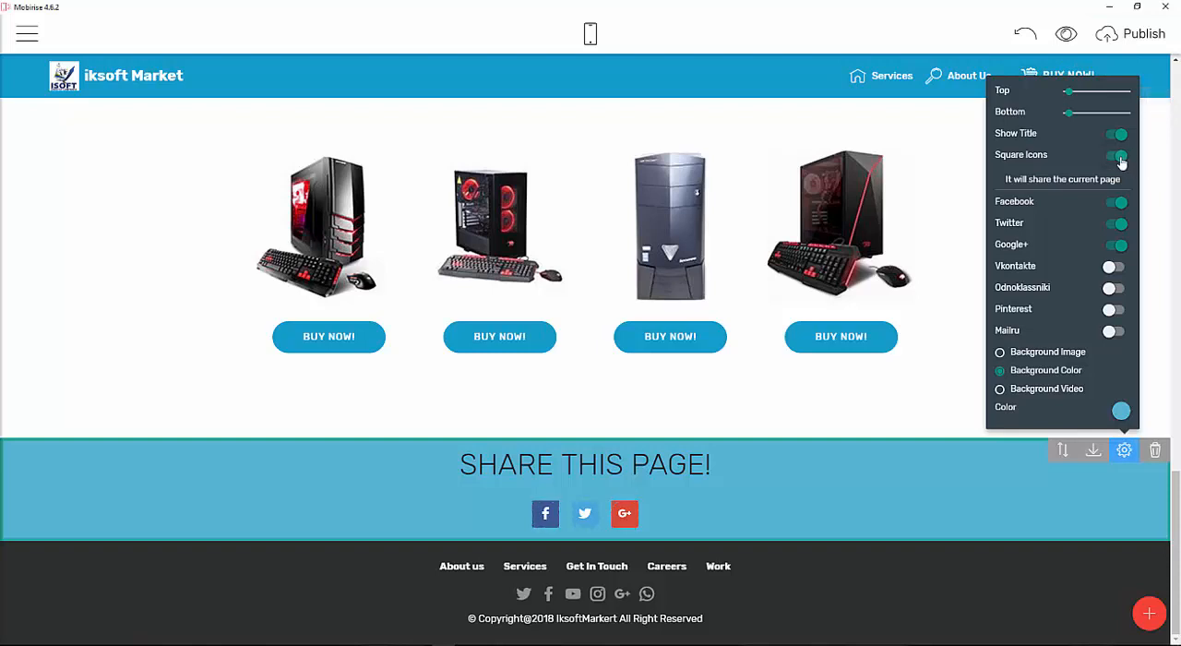
click(1113, 157)
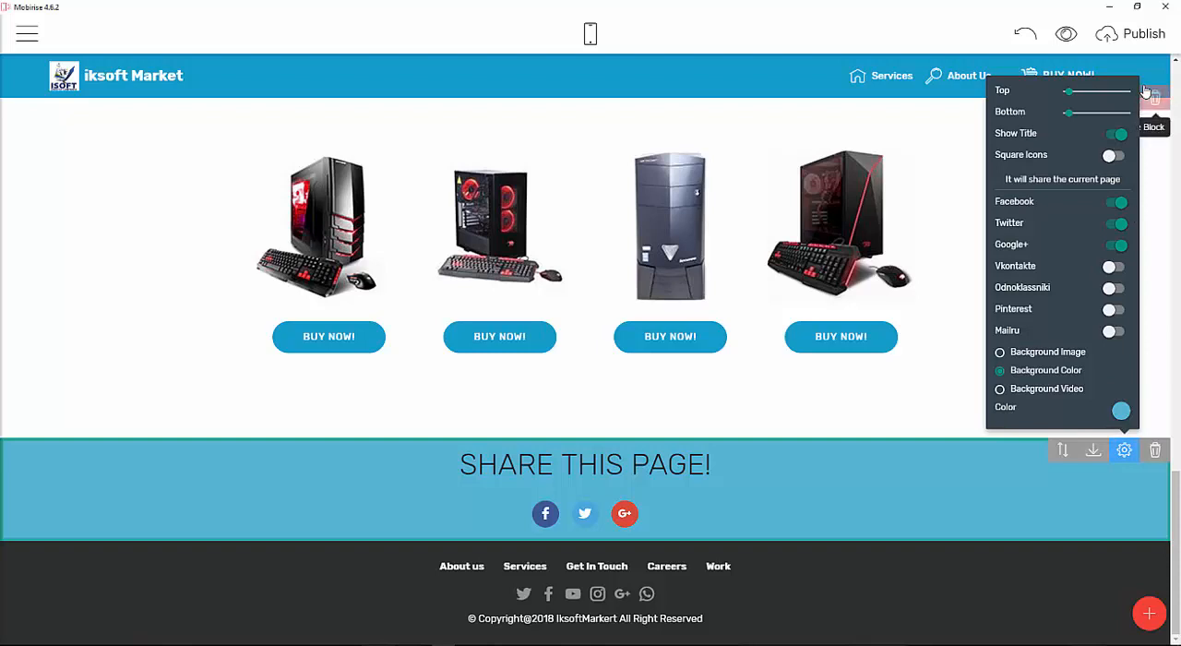
click(987, 45)
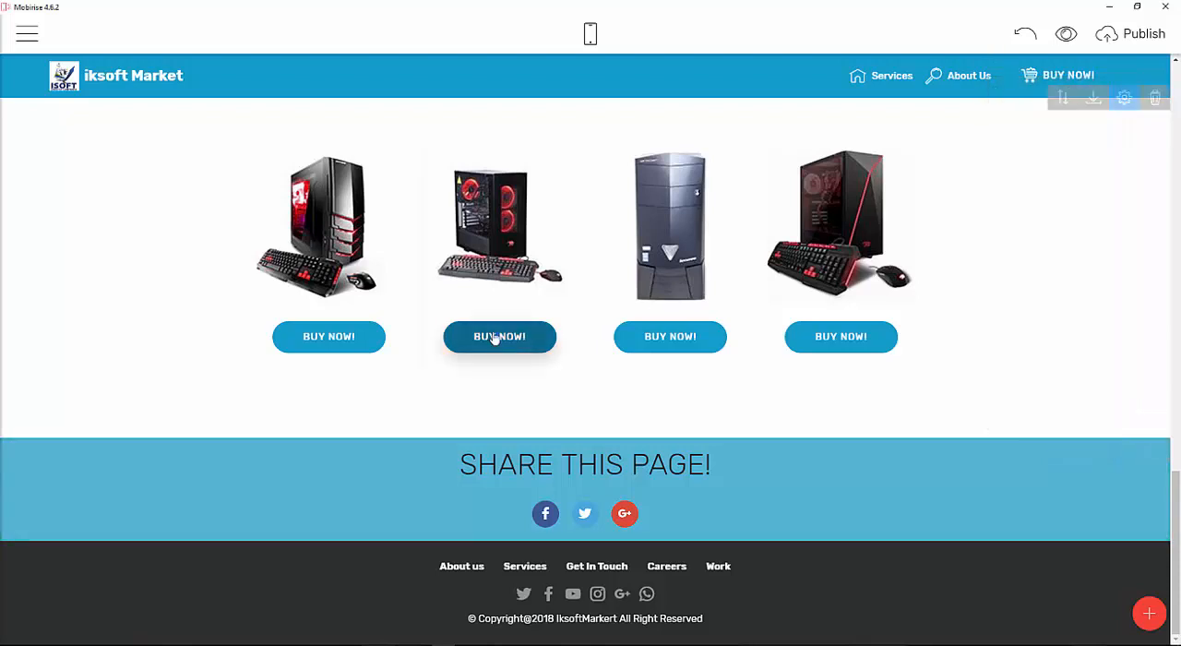
Scroll through the page in the editor to review the MONITORS, SYSTEM UNITS and share sections.
scroll(495, 332, up, 15)
scroll(498, 318, down, 6)
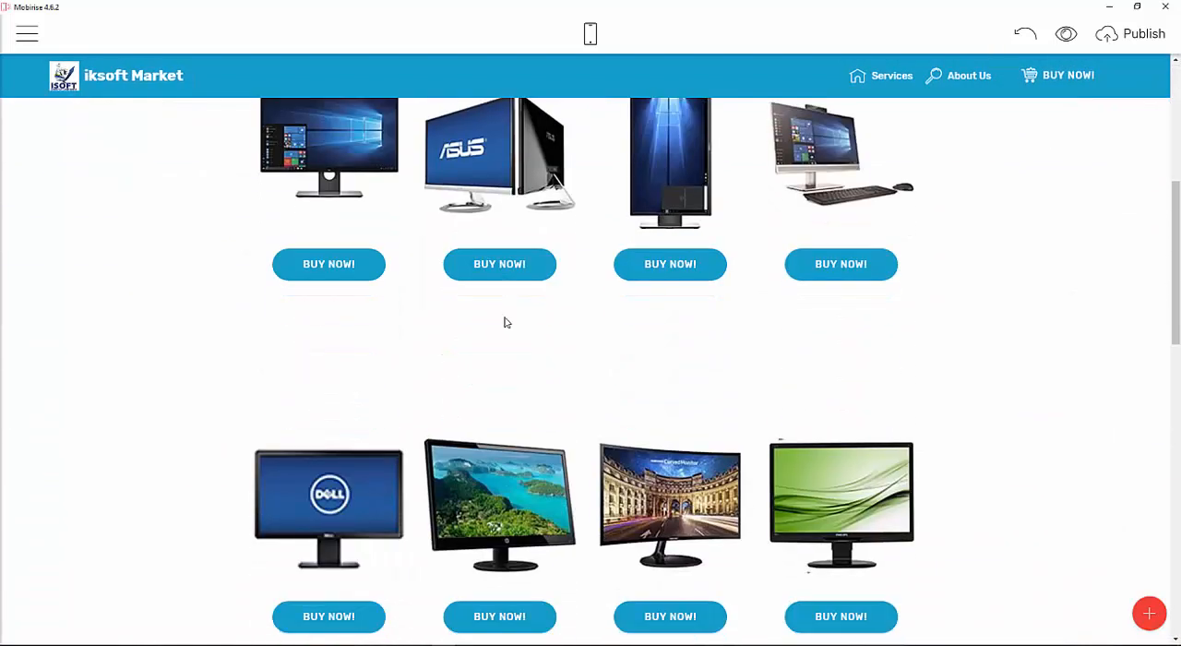
scroll(505, 311, up, 4)
scroll(505, 311, up, 2)
drag(507, 311, 529, 311)
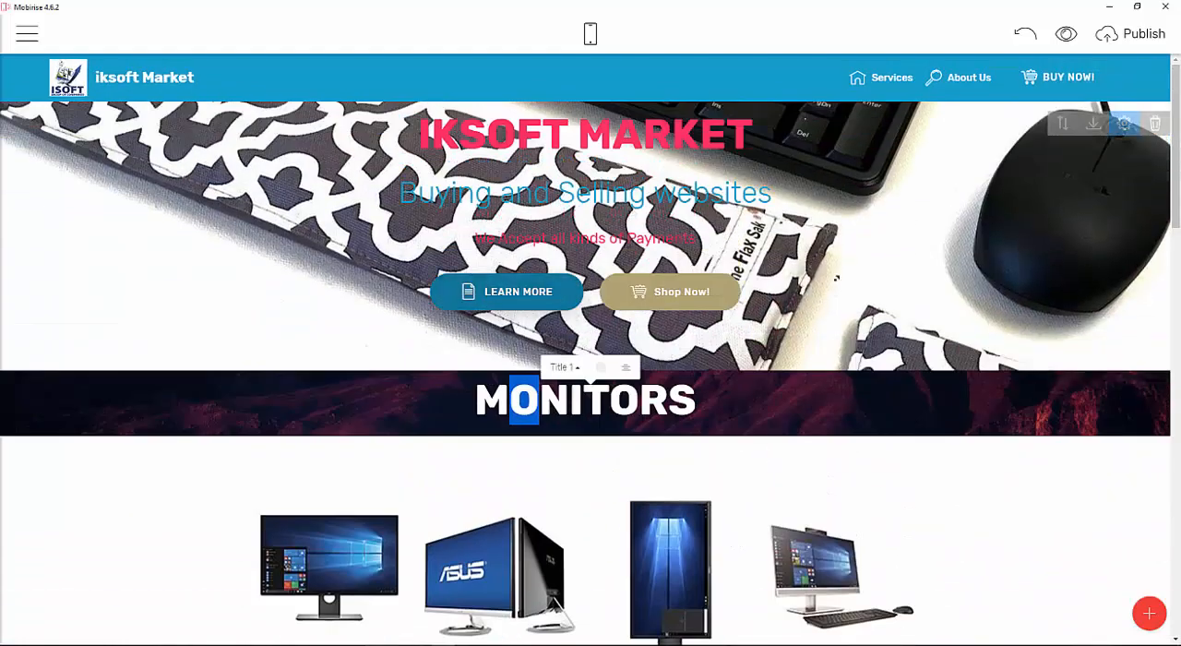
scroll(1044, 249, down, 10)
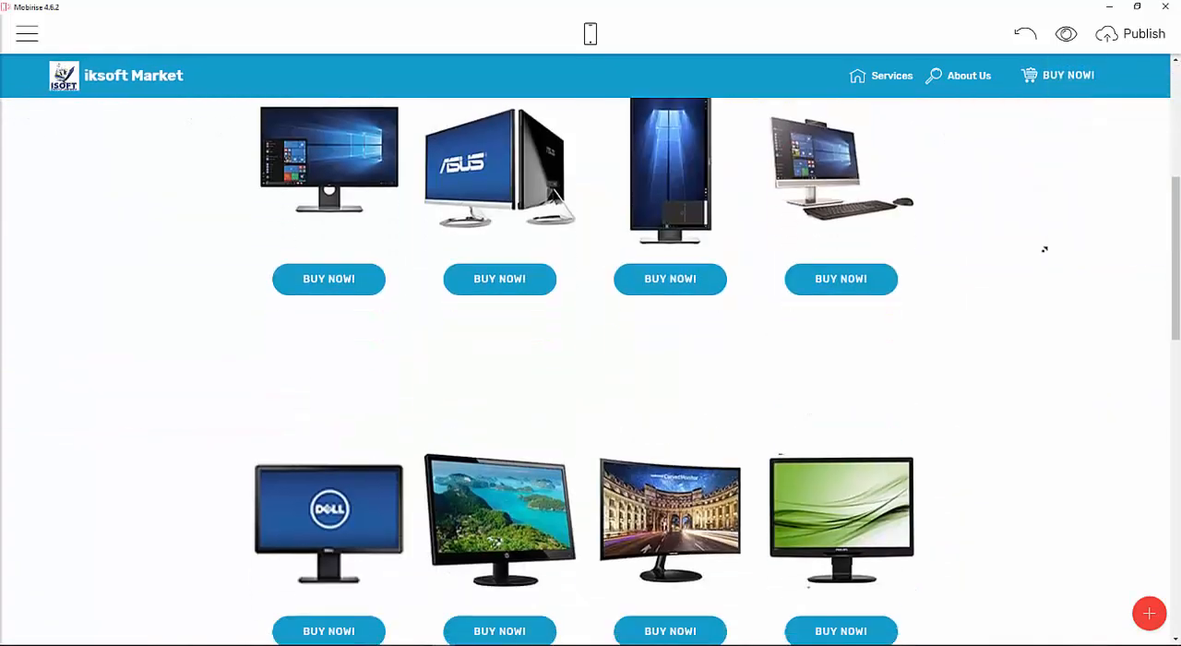
scroll(1043, 249, up, 7)
scroll(1043, 250, up, 3)
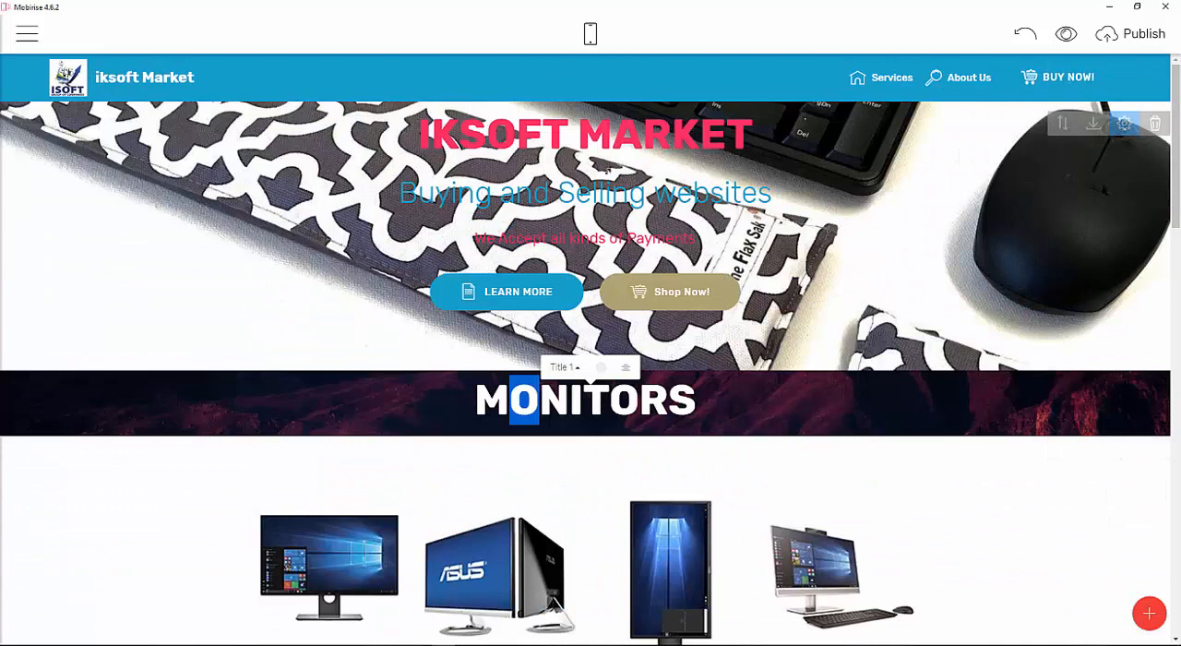
scroll(328, 252, down, 15)
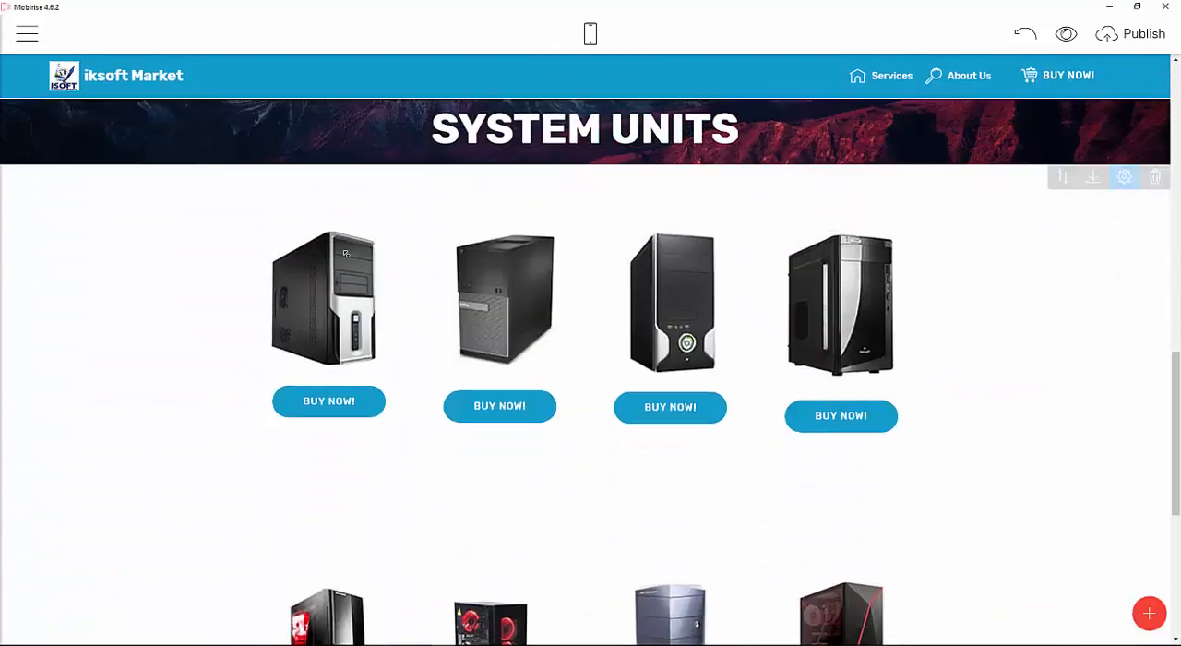
scroll(351, 245, up, 5)
scroll(351, 246, down, 5)
scroll(353, 260, up, 2)
scroll(354, 261, down, 2)
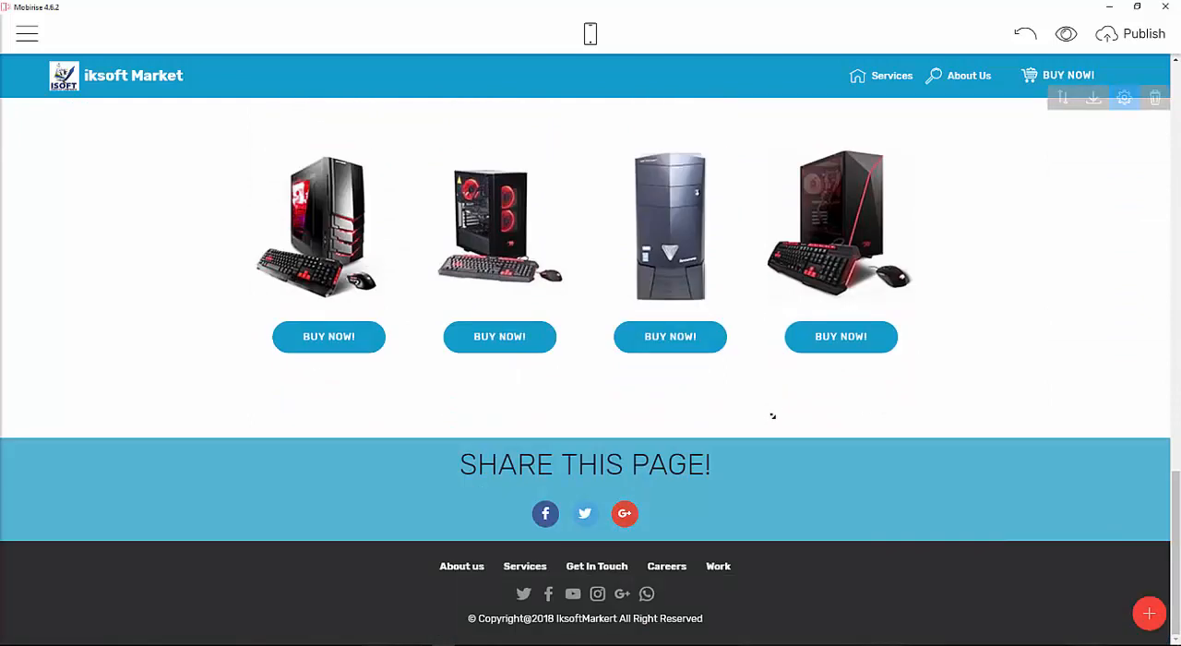
scroll(772, 416, up, 15)
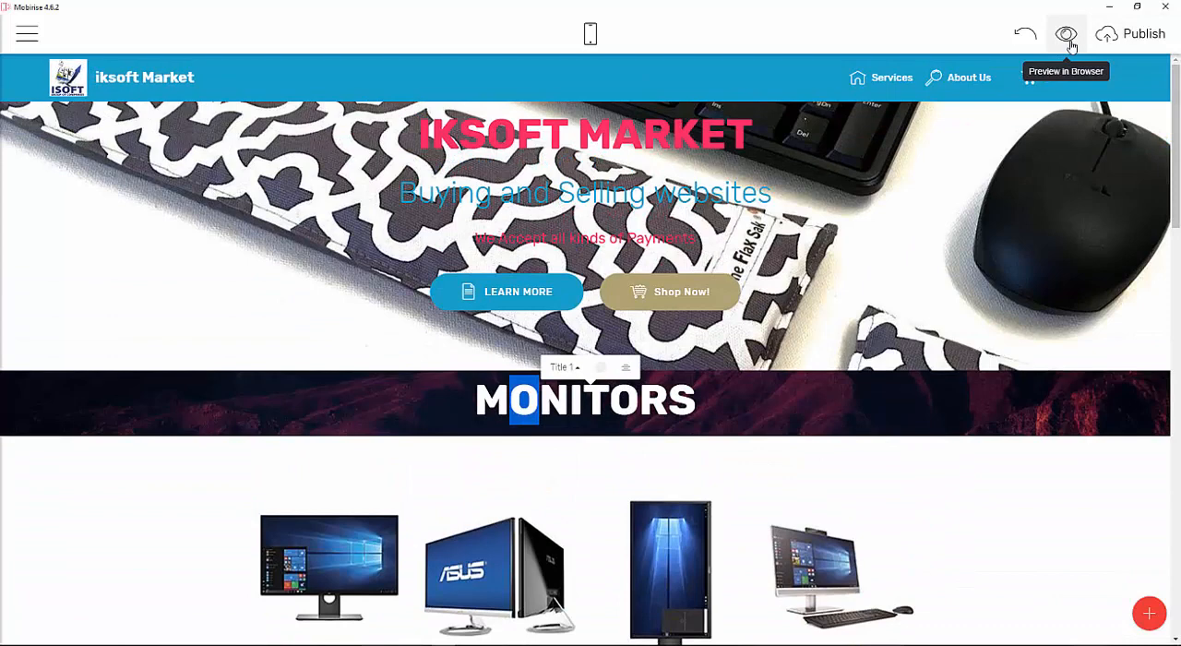
Preview the website in the browser and scroll through its sections.
click(1058, 46)
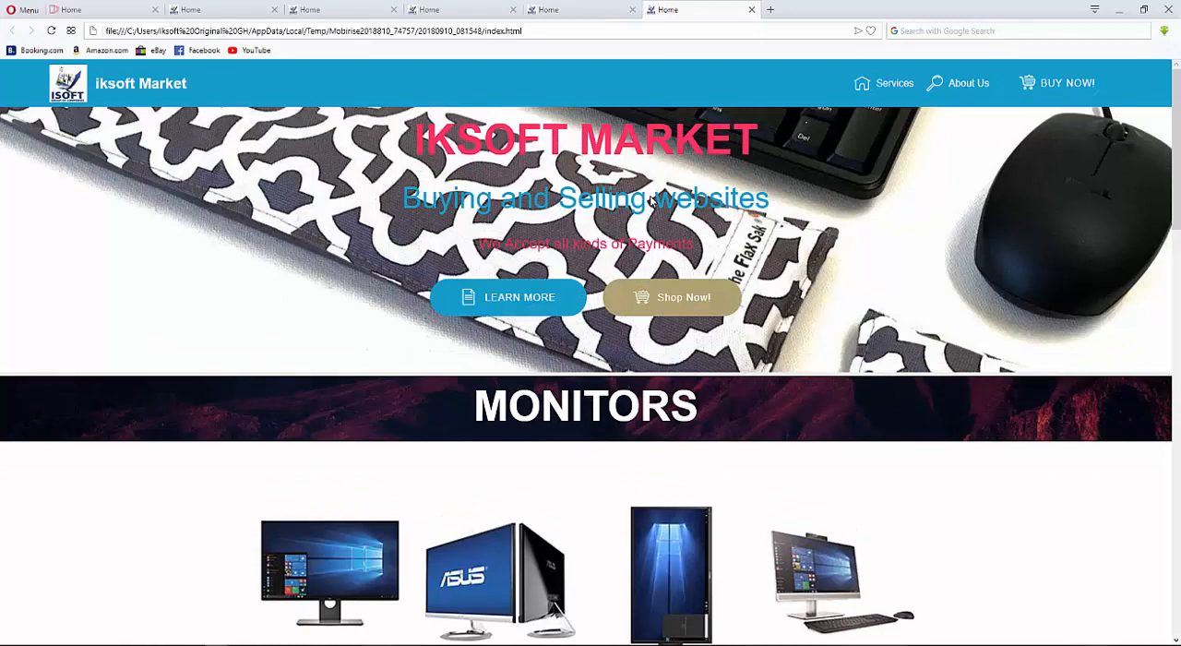
scroll(651, 201, down, 2)
scroll(784, 138, up, 2)
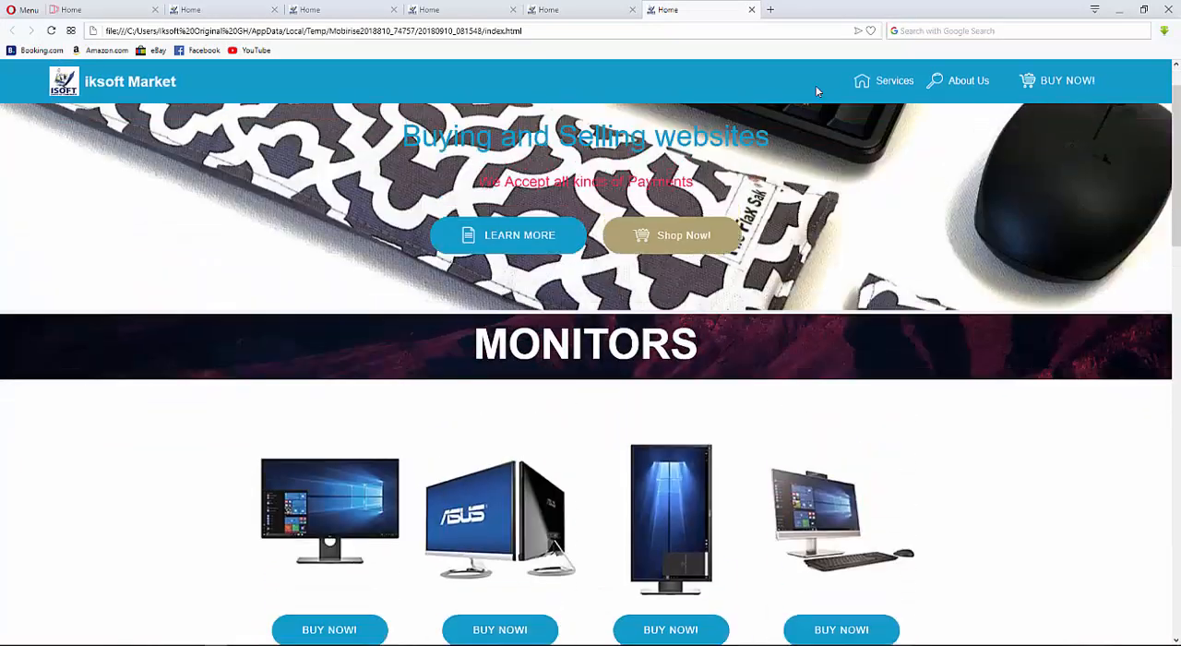
scroll(1111, 395, down, 10)
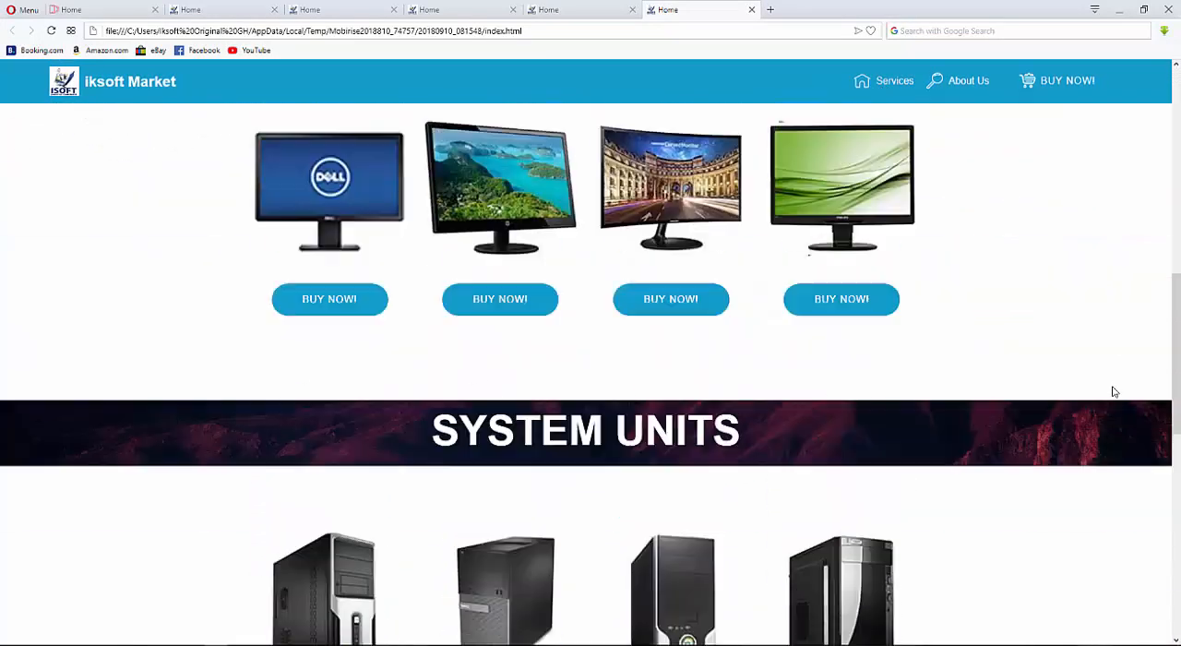
scroll(1112, 391, down, 2)
scroll(999, 298, up, 12)
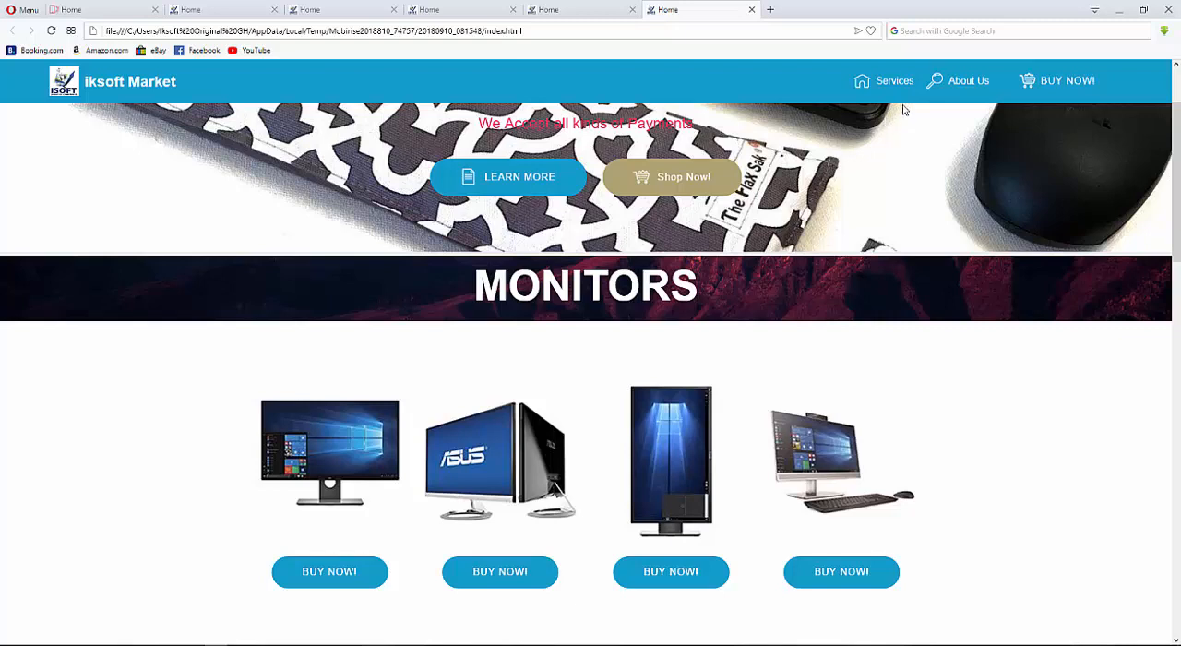
scroll(822, 441, down, 5)
scroll(884, 403, up, 6)
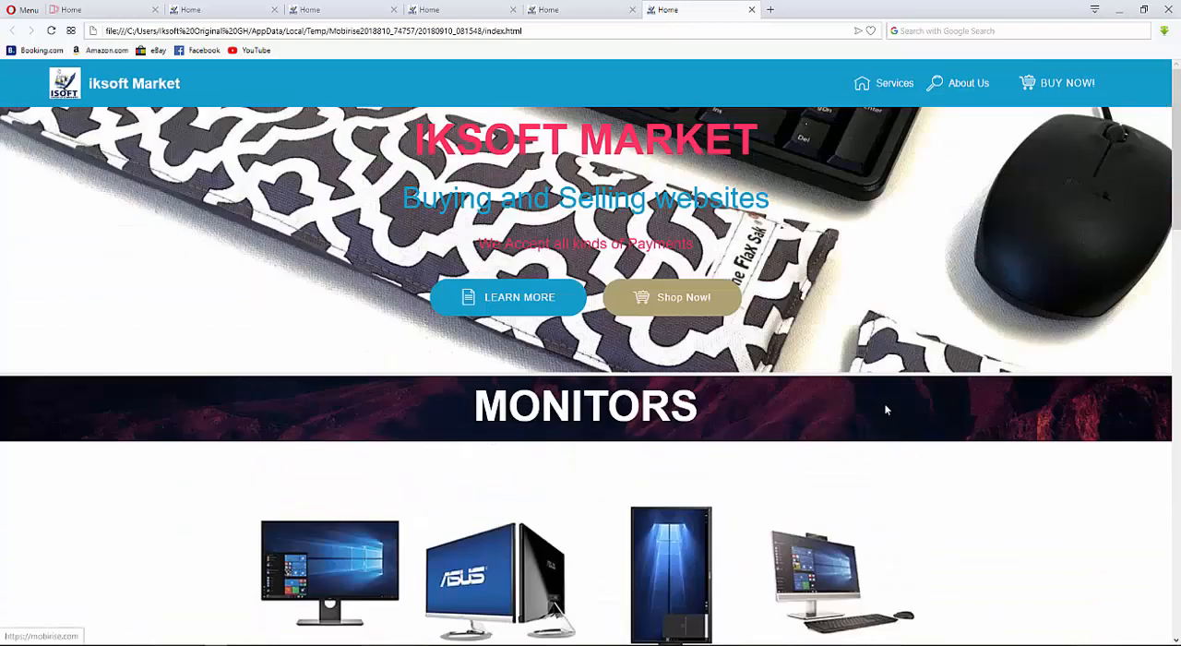